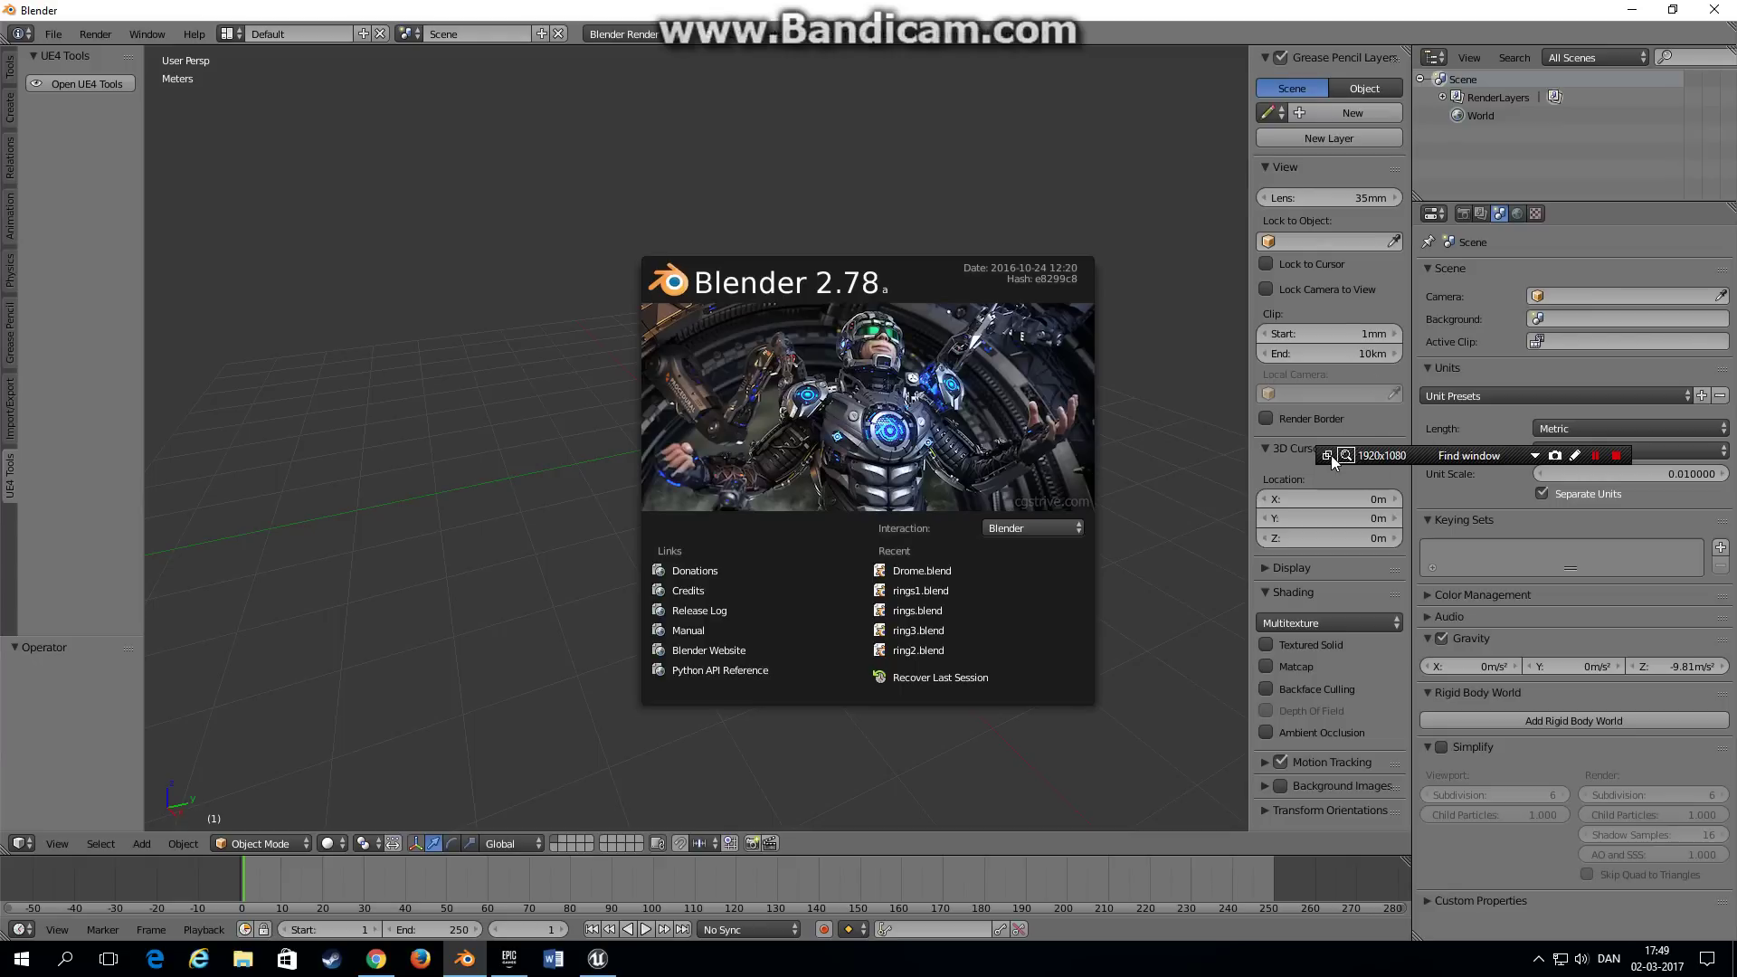
Step: Dismiss Blender's splash screen
click(1535, 455)
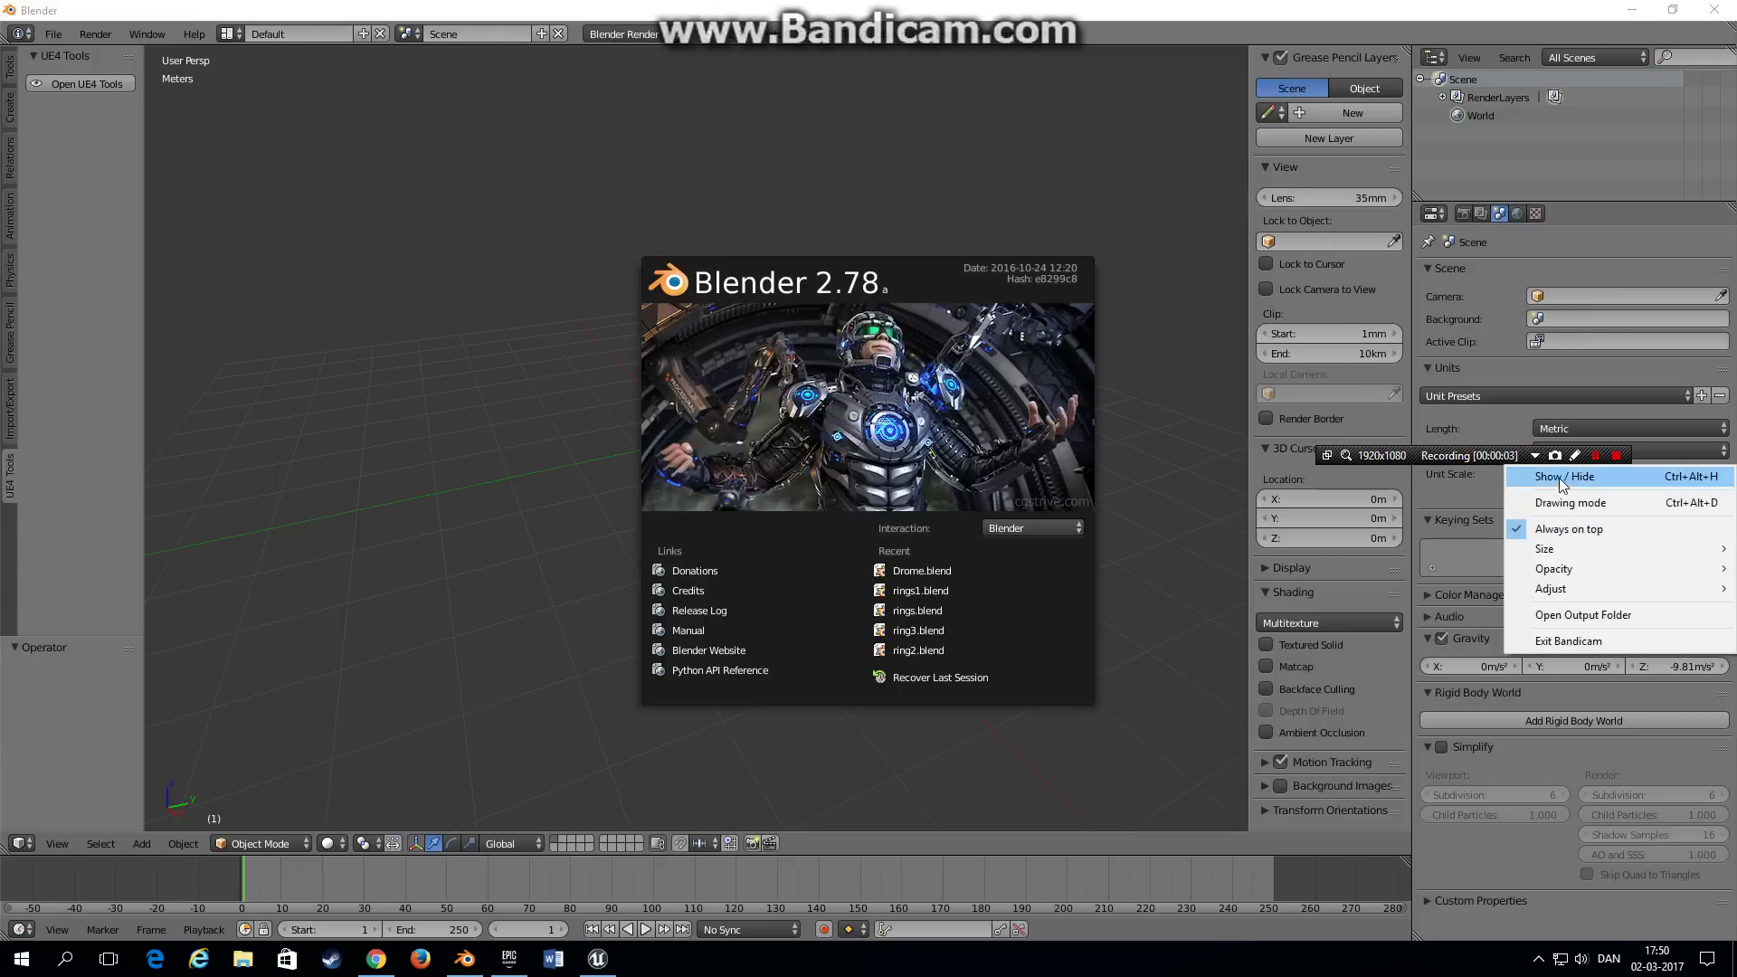
click(1560, 478)
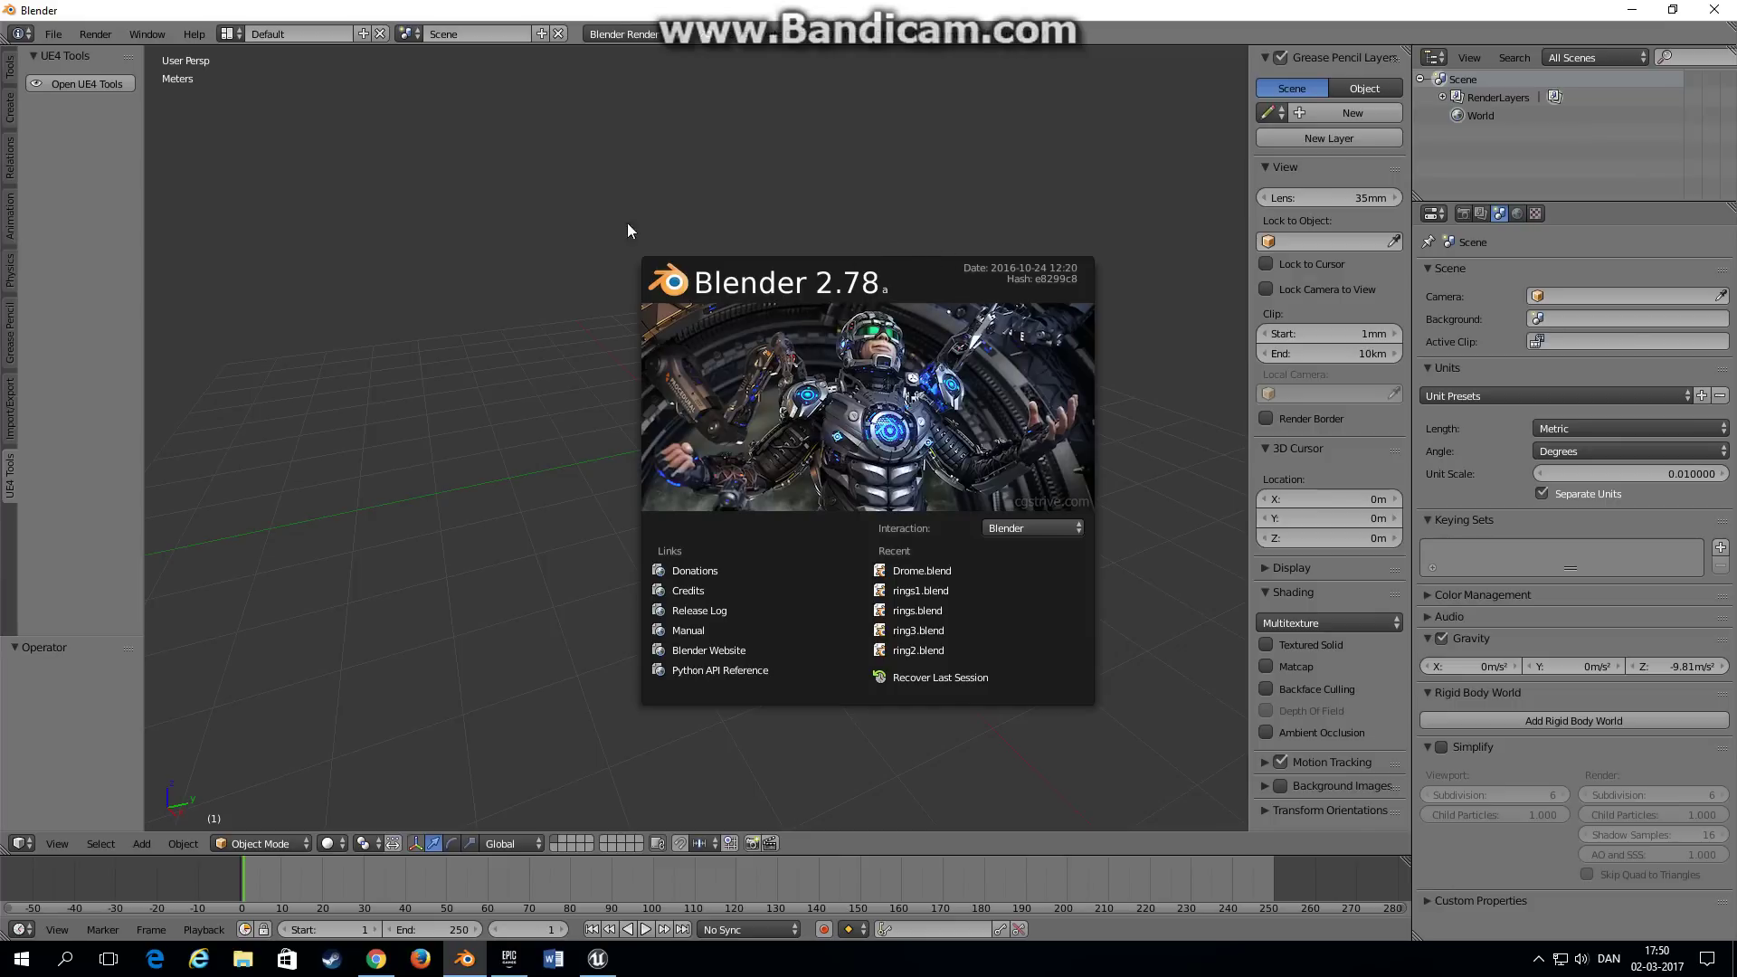
click(964, 398)
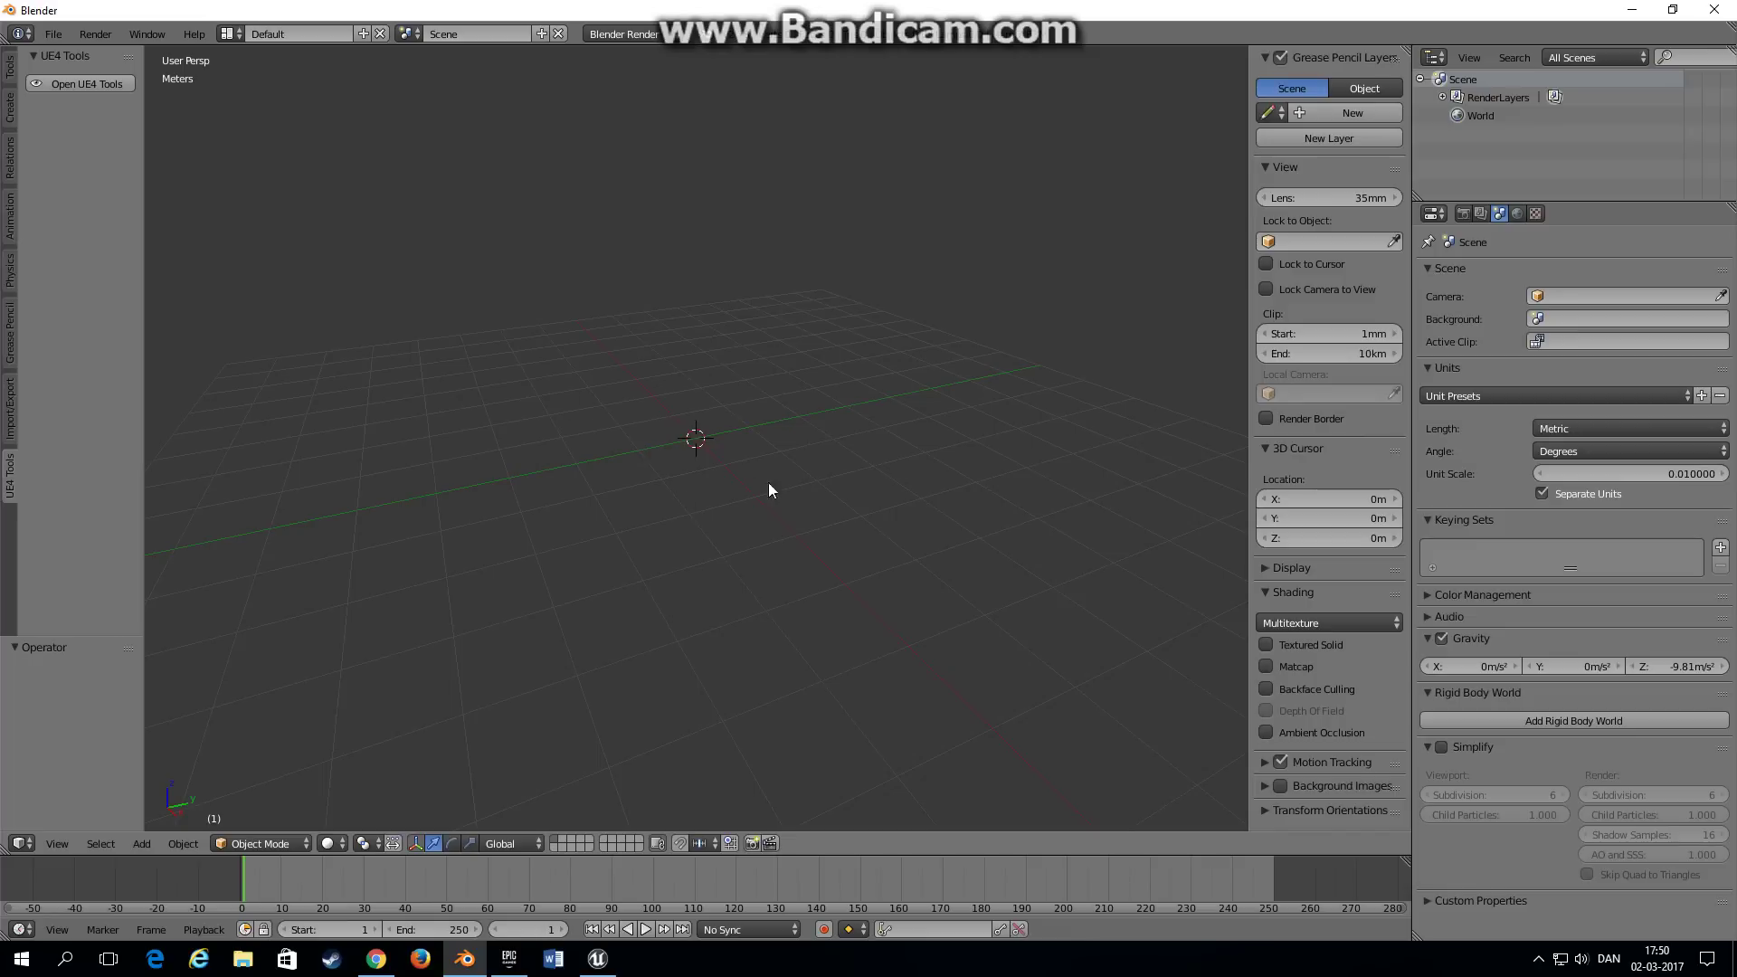
Step: Keep Metric units at 0.01 unit scale and show the 1920×1080, 30 fps render settings
click(1565, 429)
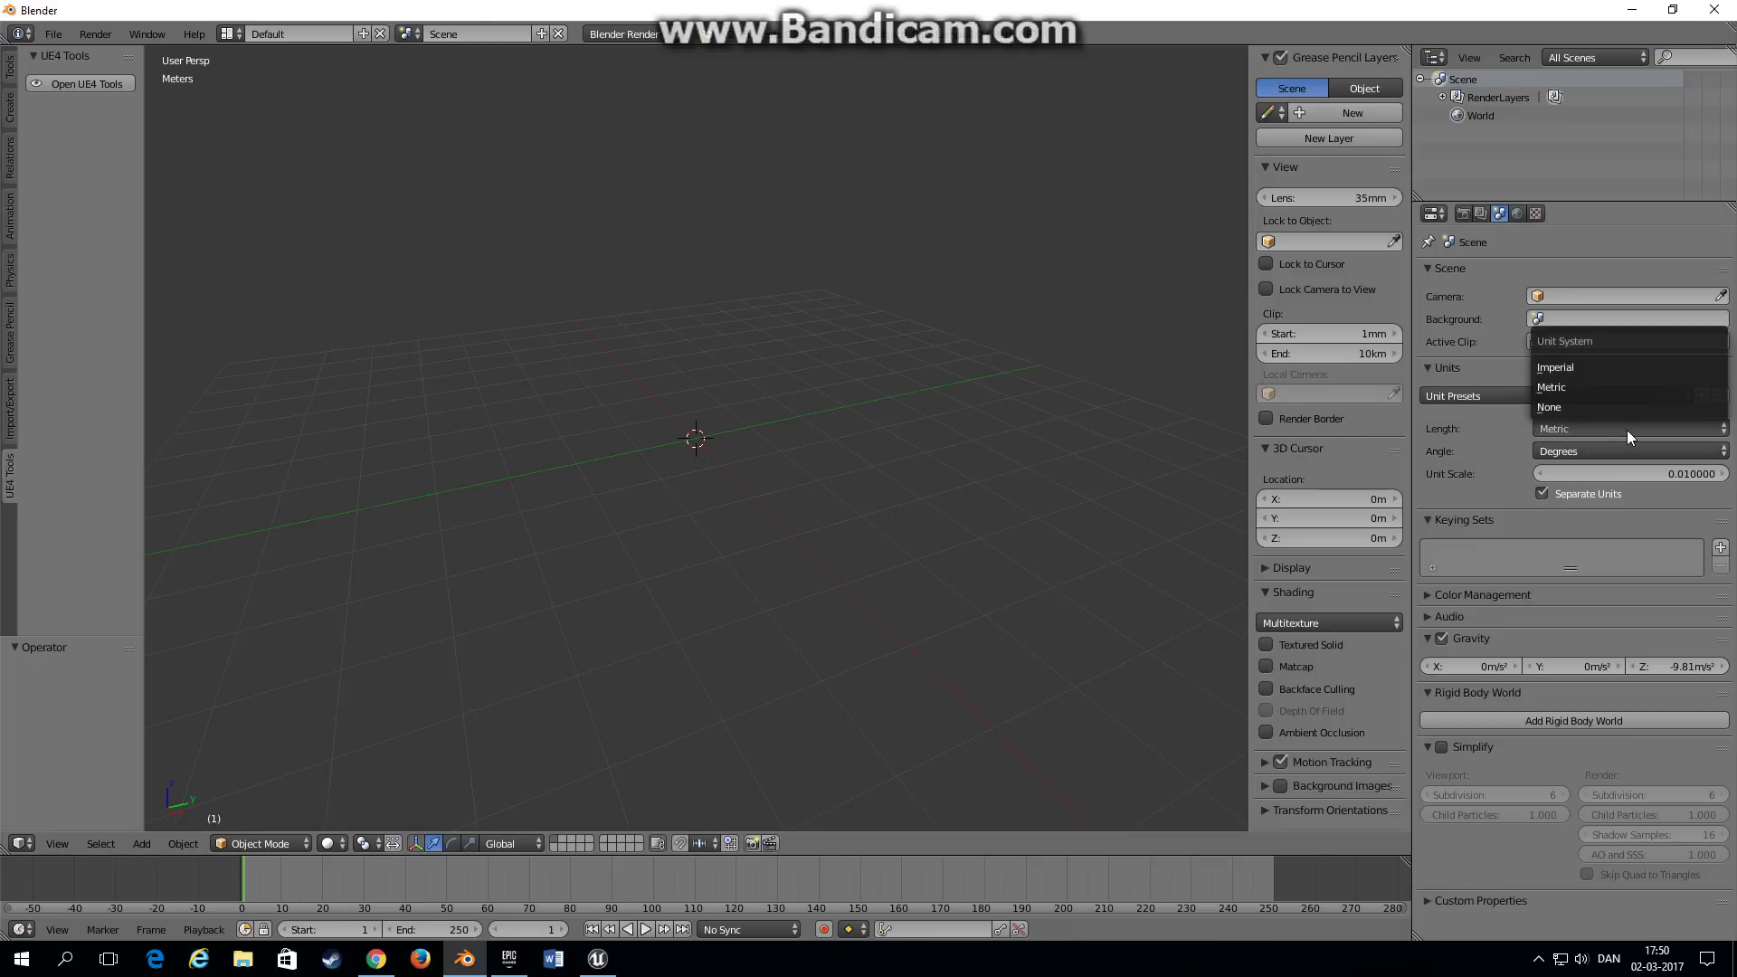
click(1583, 388)
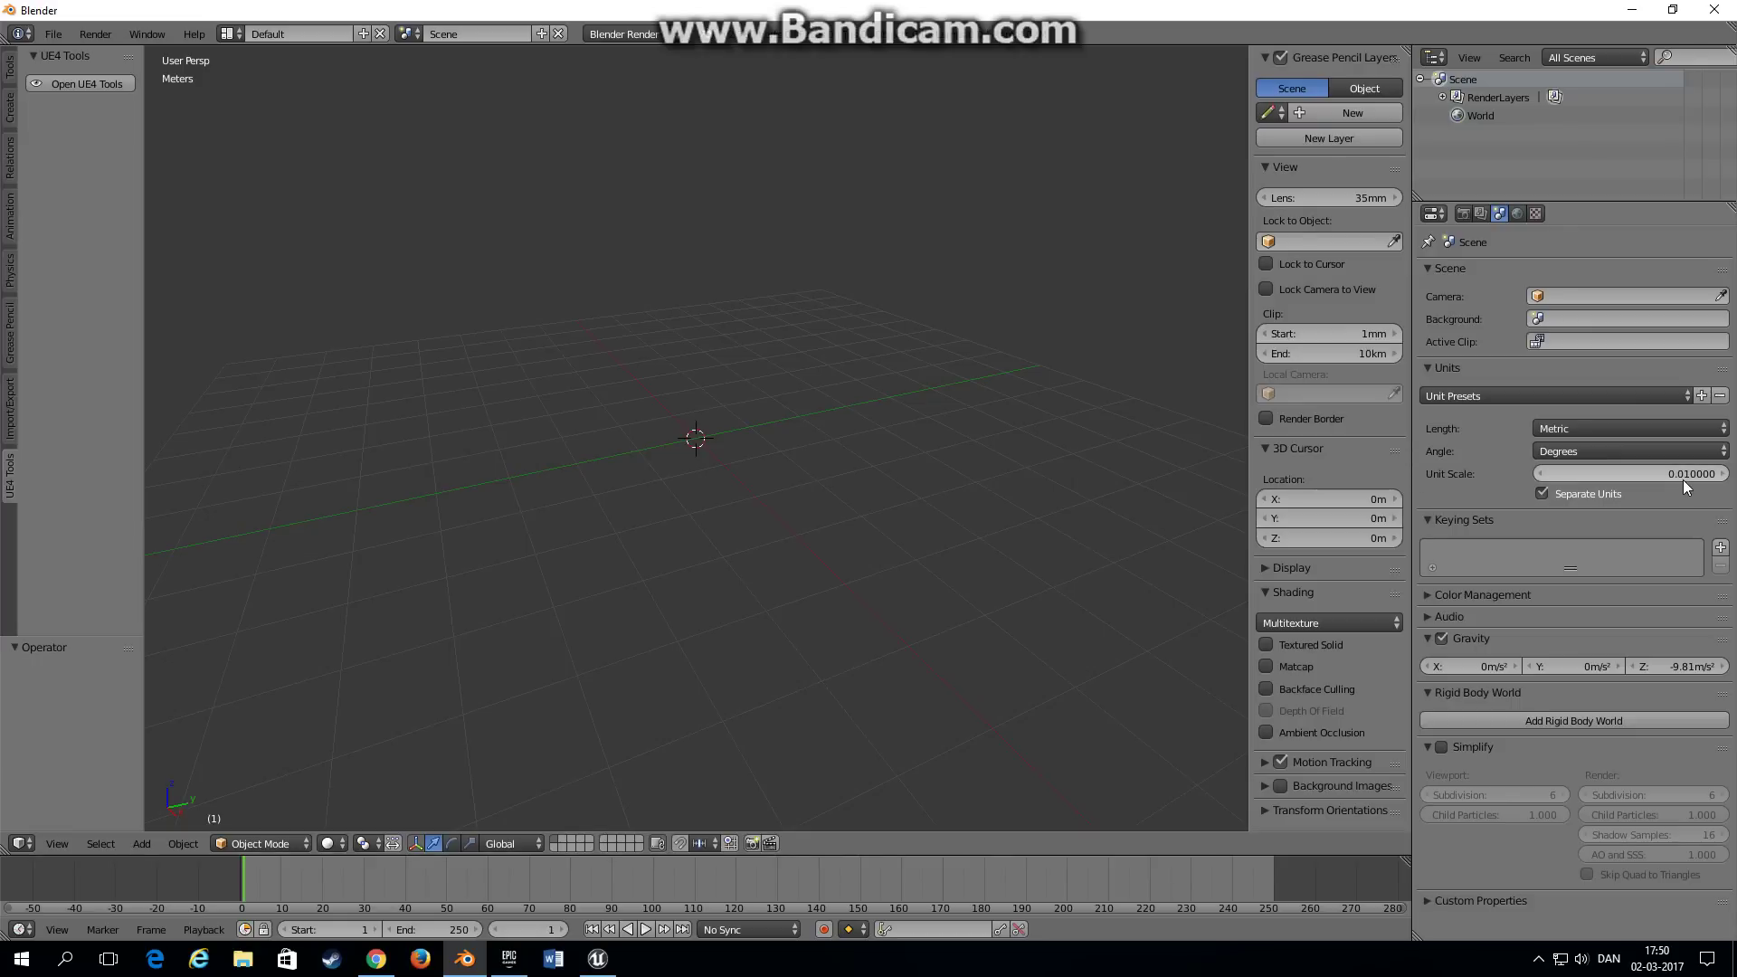
click(1463, 214)
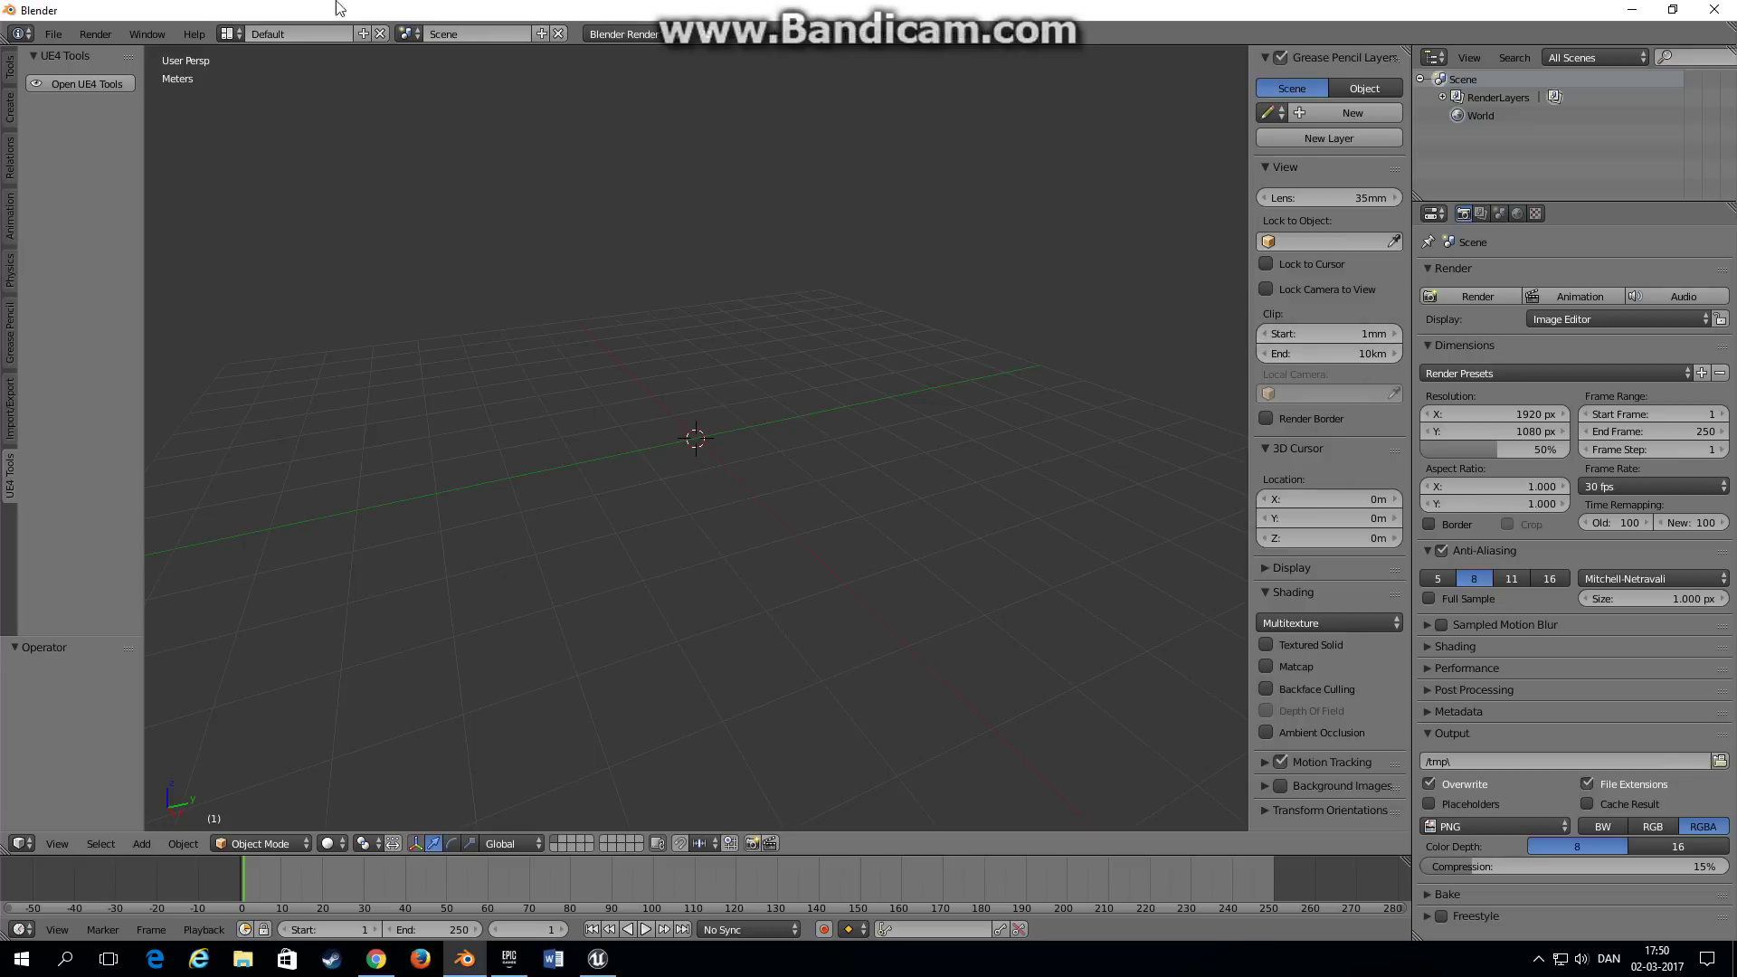
Step: Search the add-ons for 'motion' and expand Motion Capture Tools to confirm it's enabled
click(55, 35)
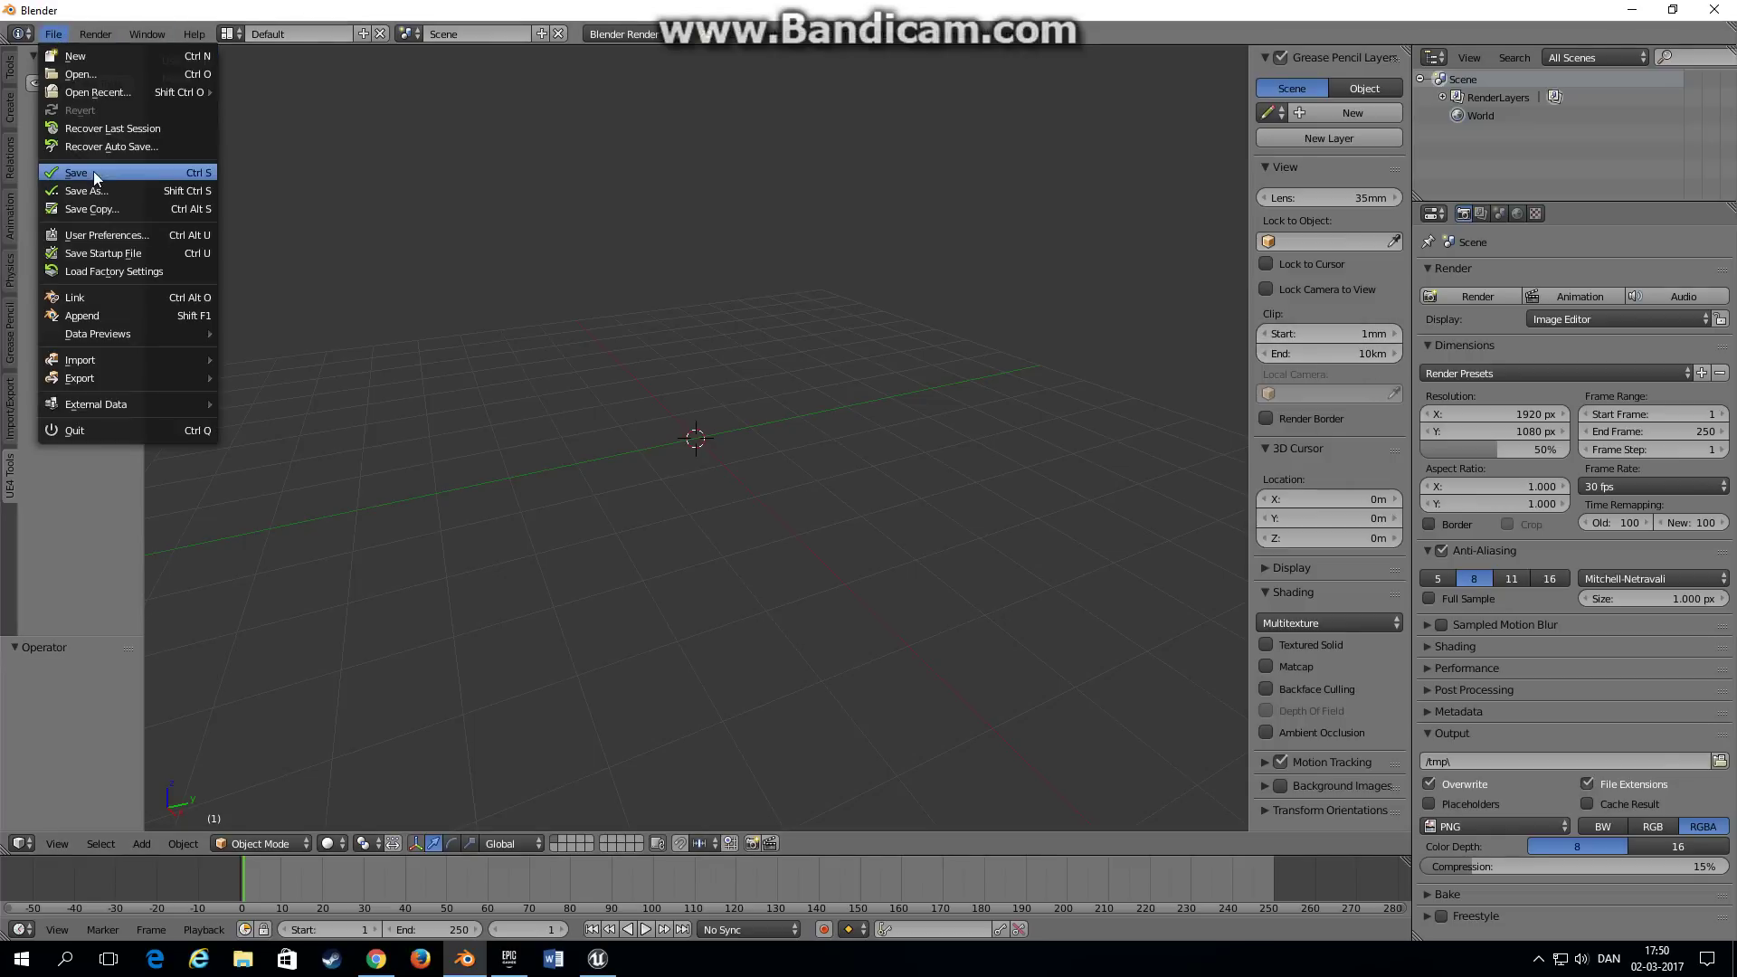
click(108, 240)
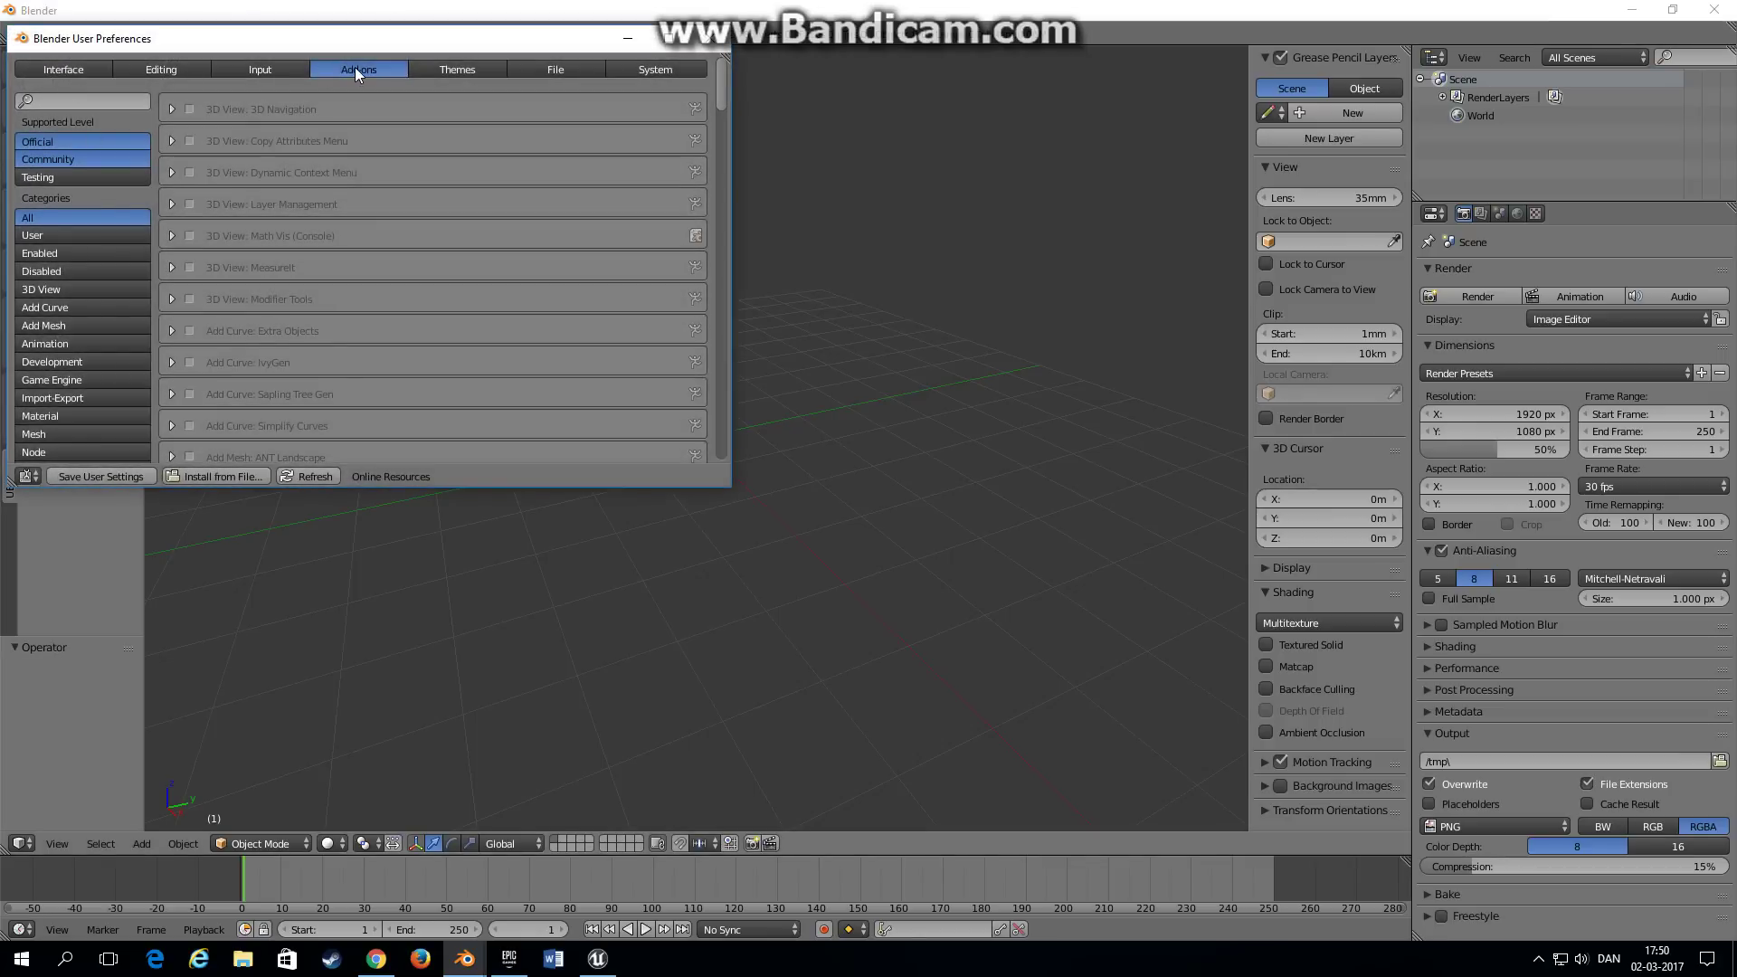
click(46, 251)
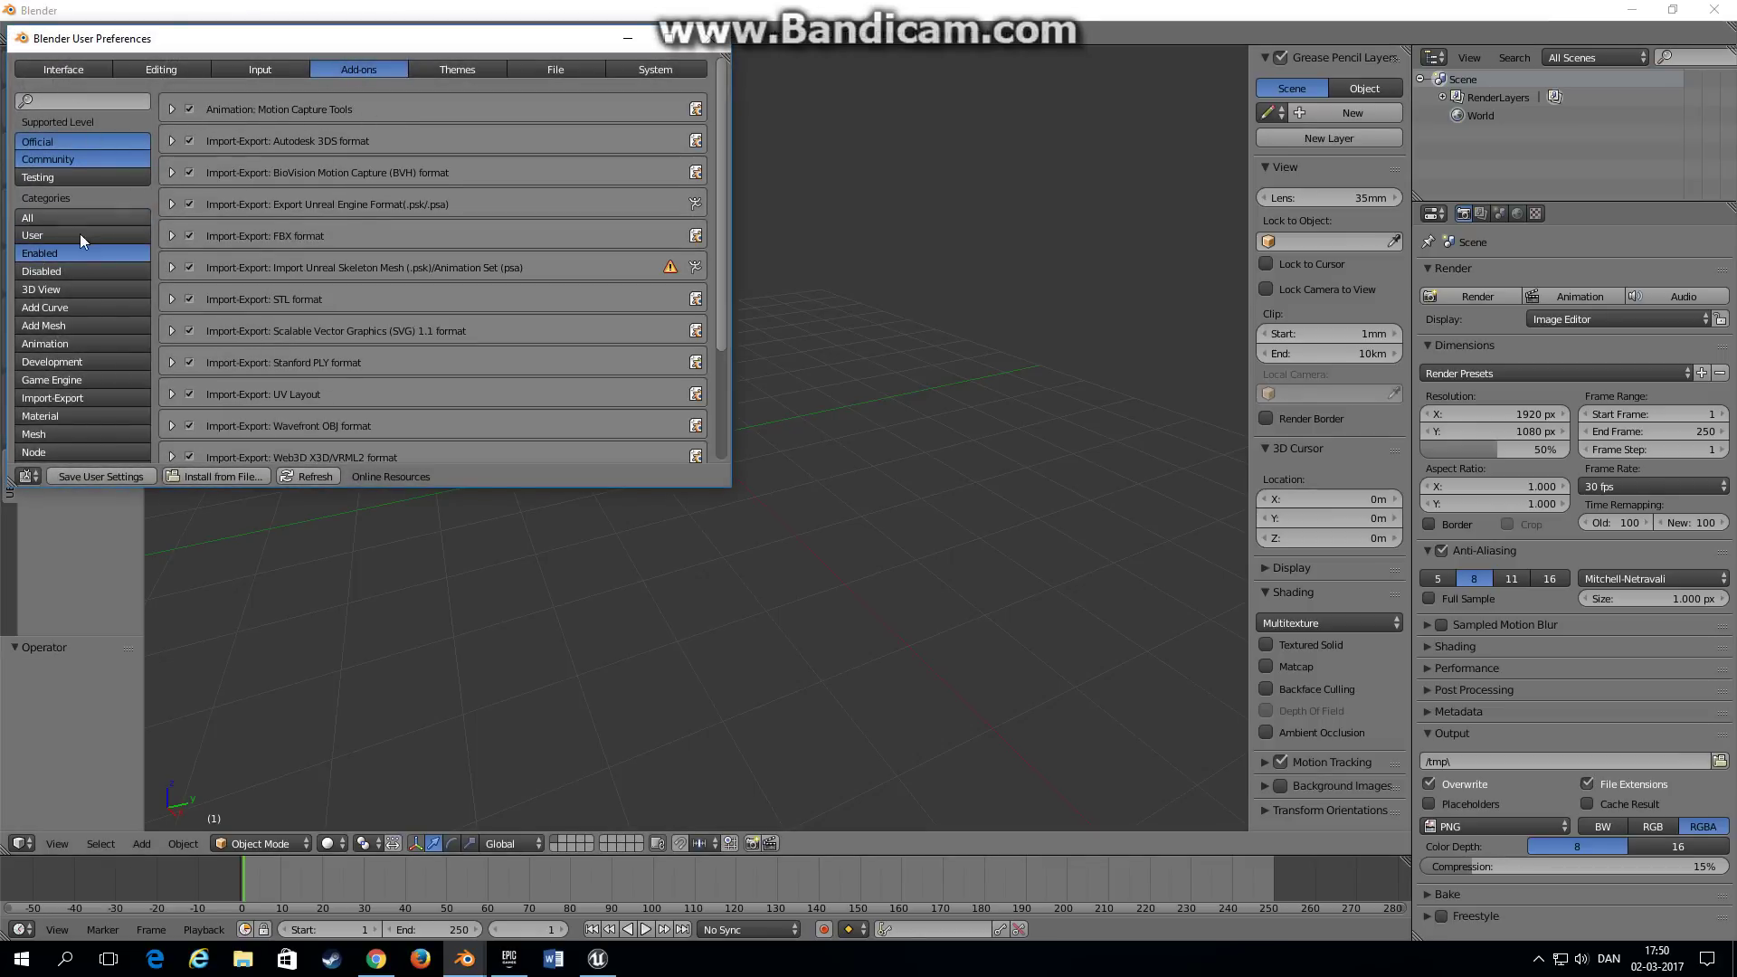
click(52, 100)
text(motio)
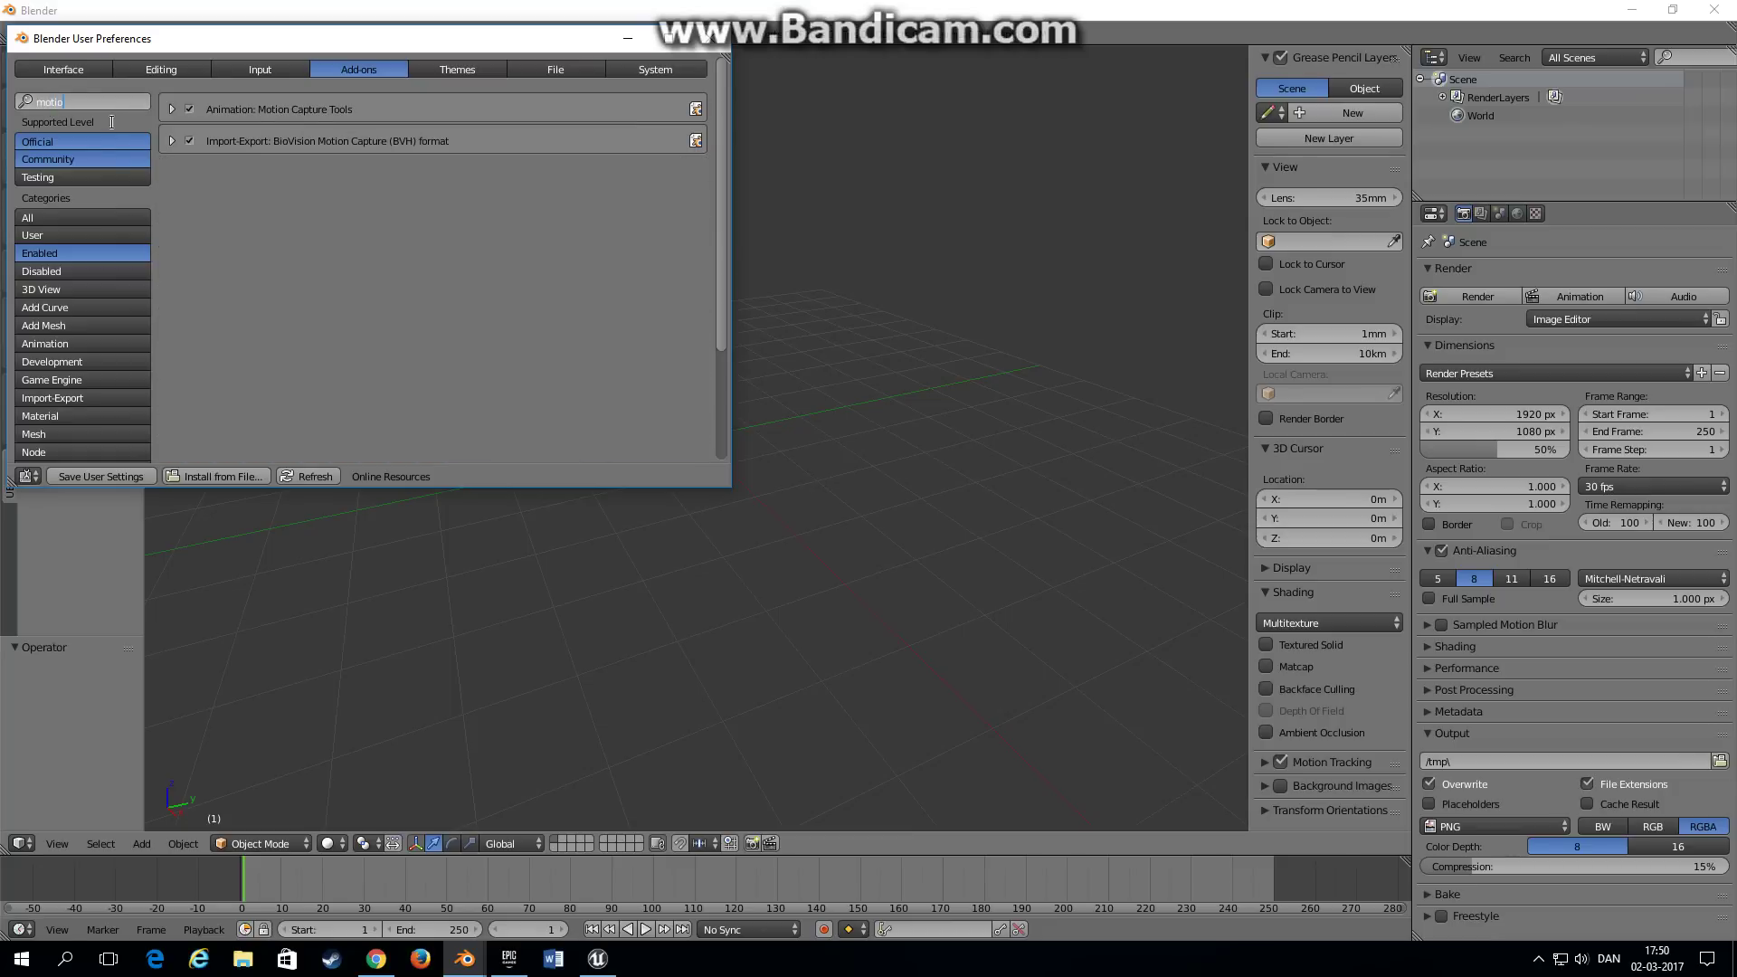
click(58, 214)
click(60, 217)
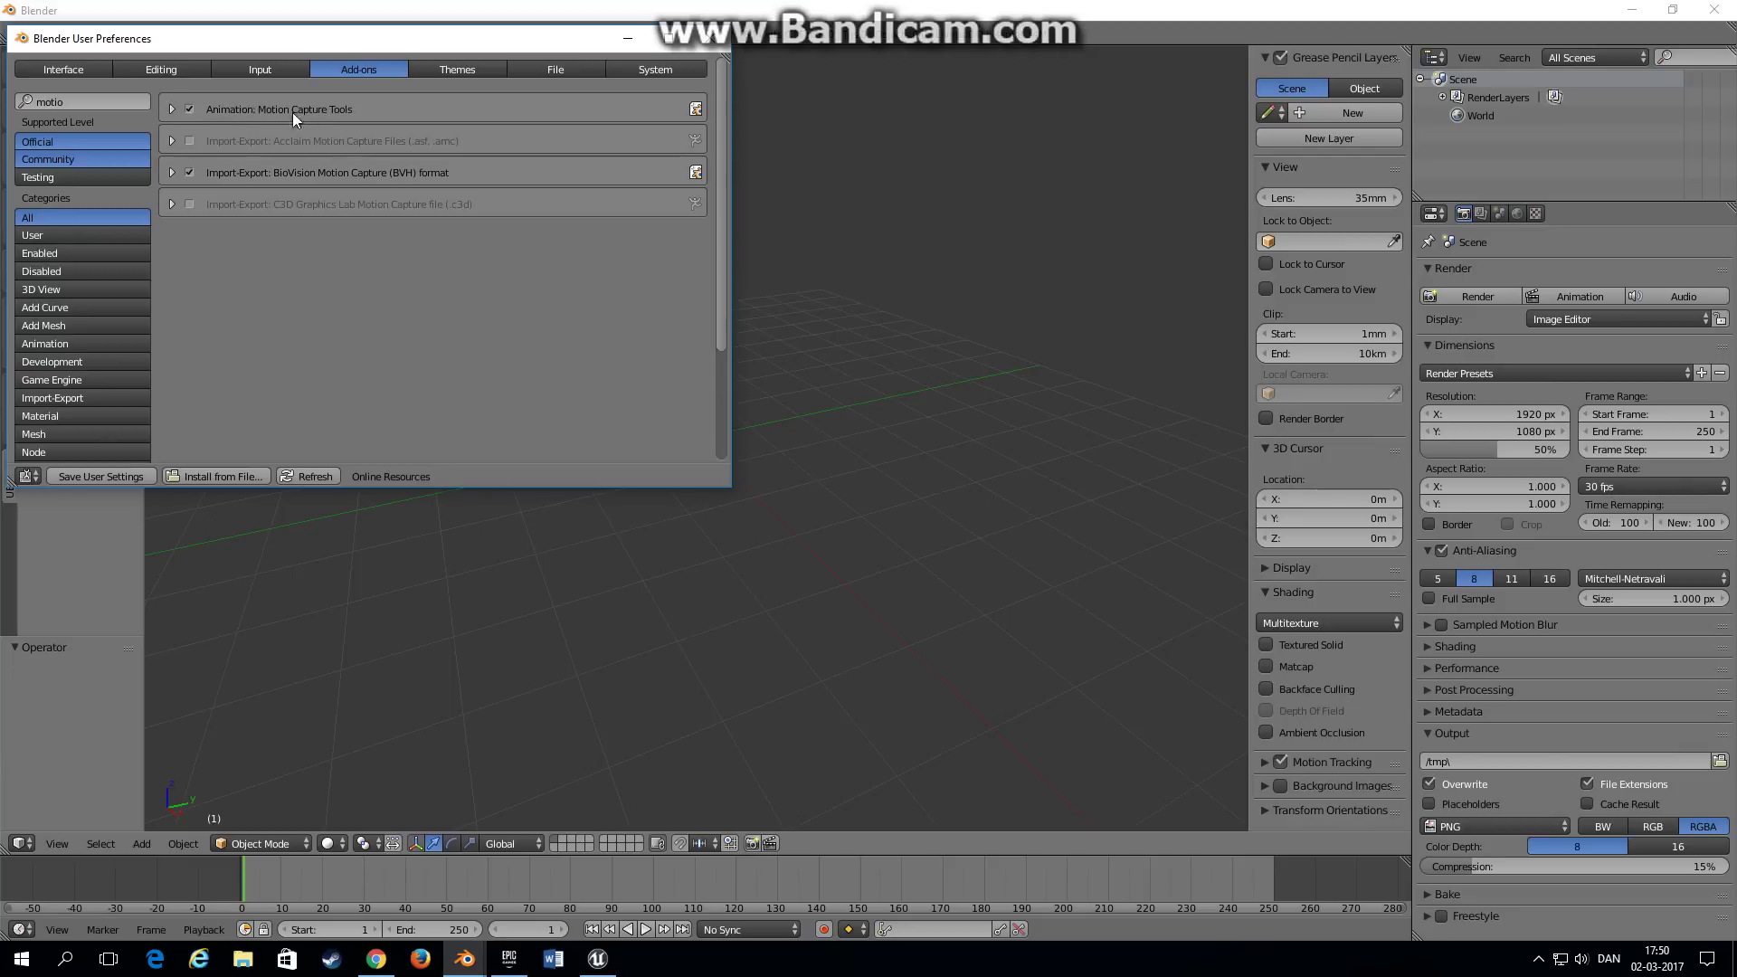
click(172, 109)
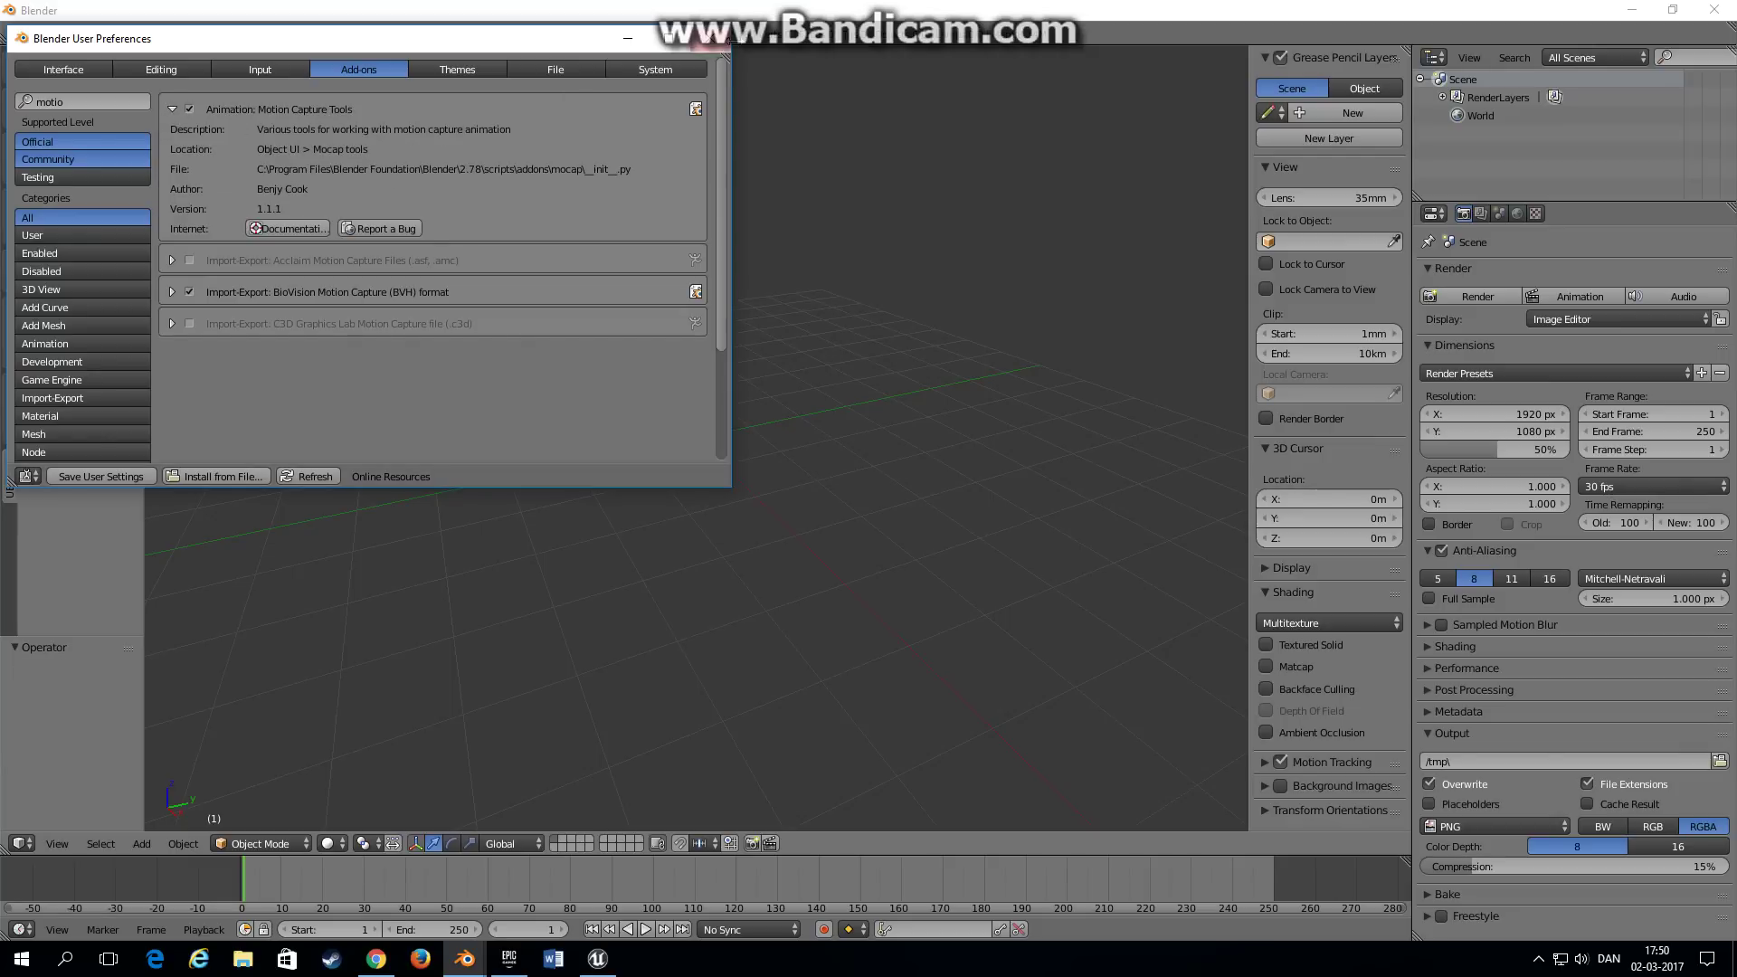
Step: Close User Preferences and bring up the Mixamo My Assets page in Chrome
click(710, 38)
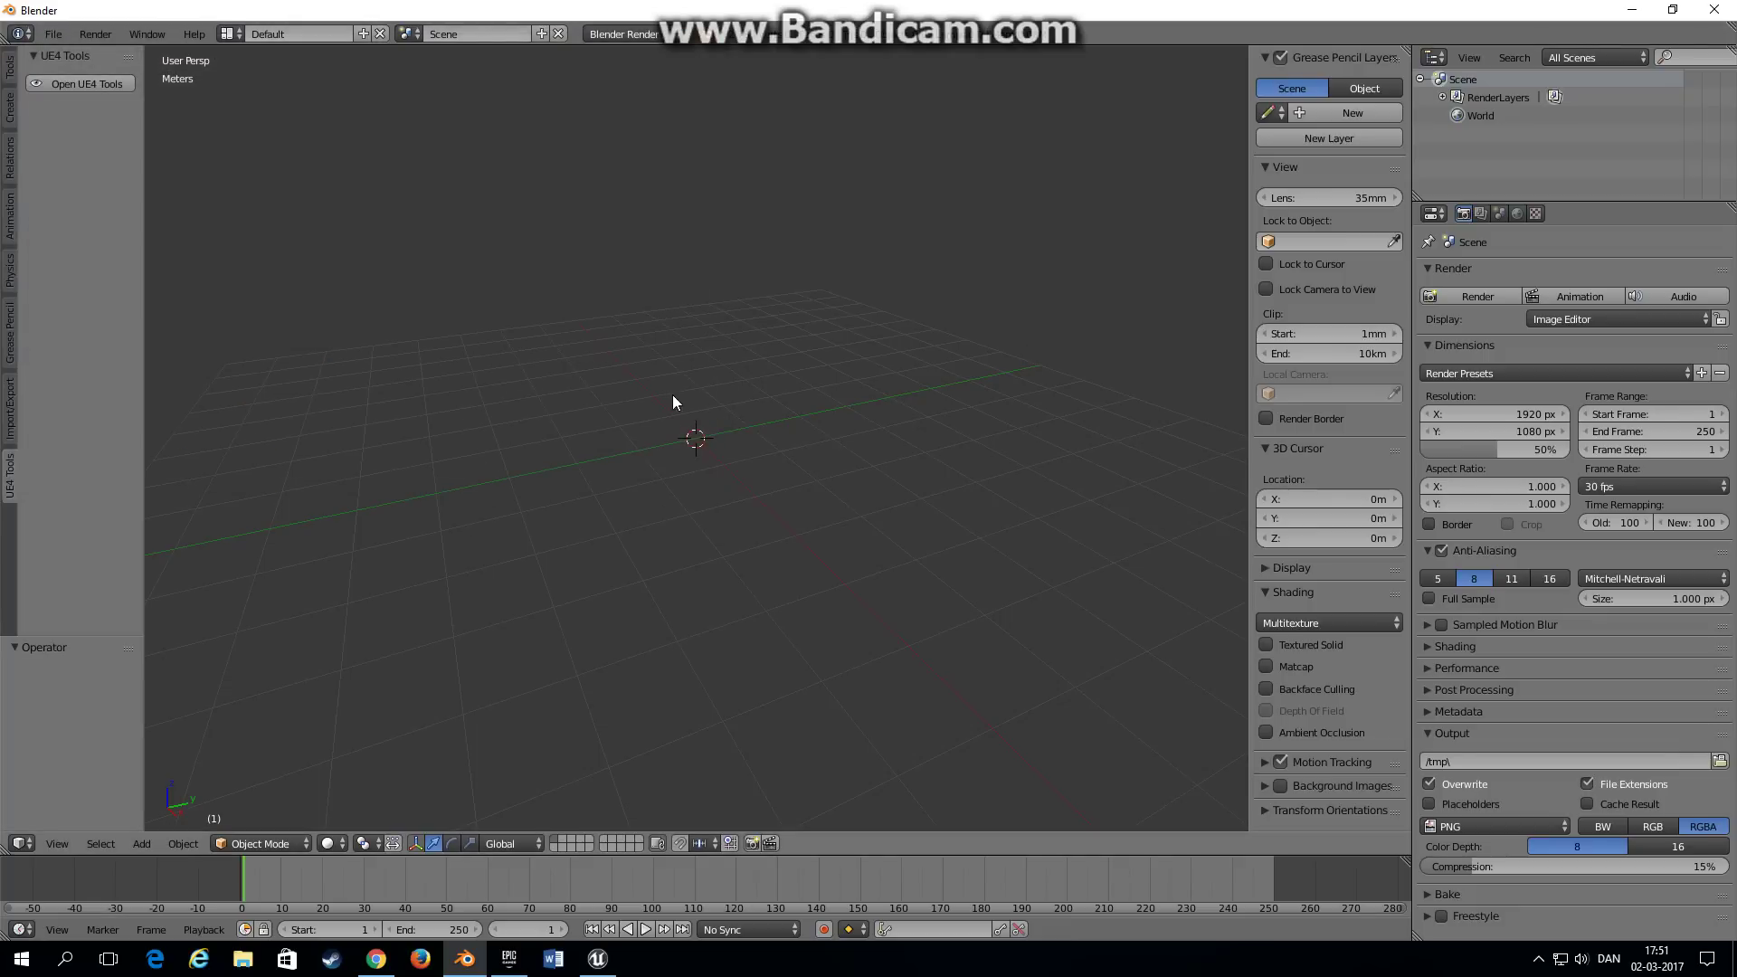
click(53, 34)
click(375, 959)
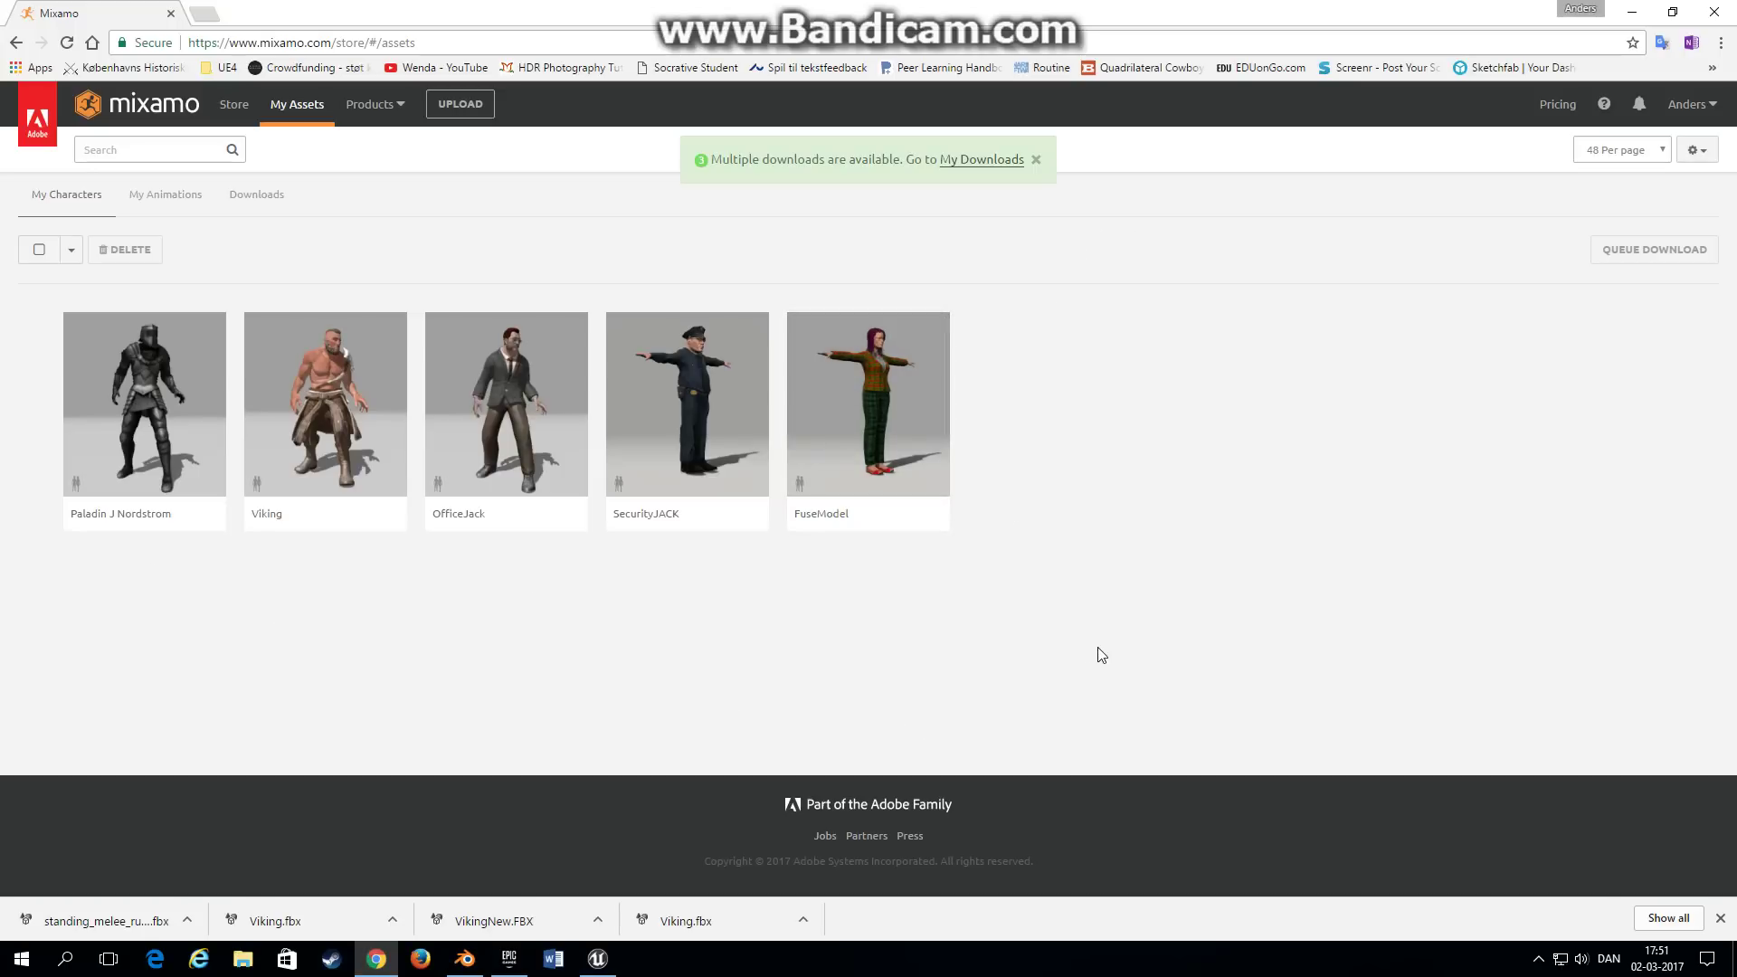
Step: Select the Viking character and queue it for download as FBX in T-Pose
mouse_move(297, 453)
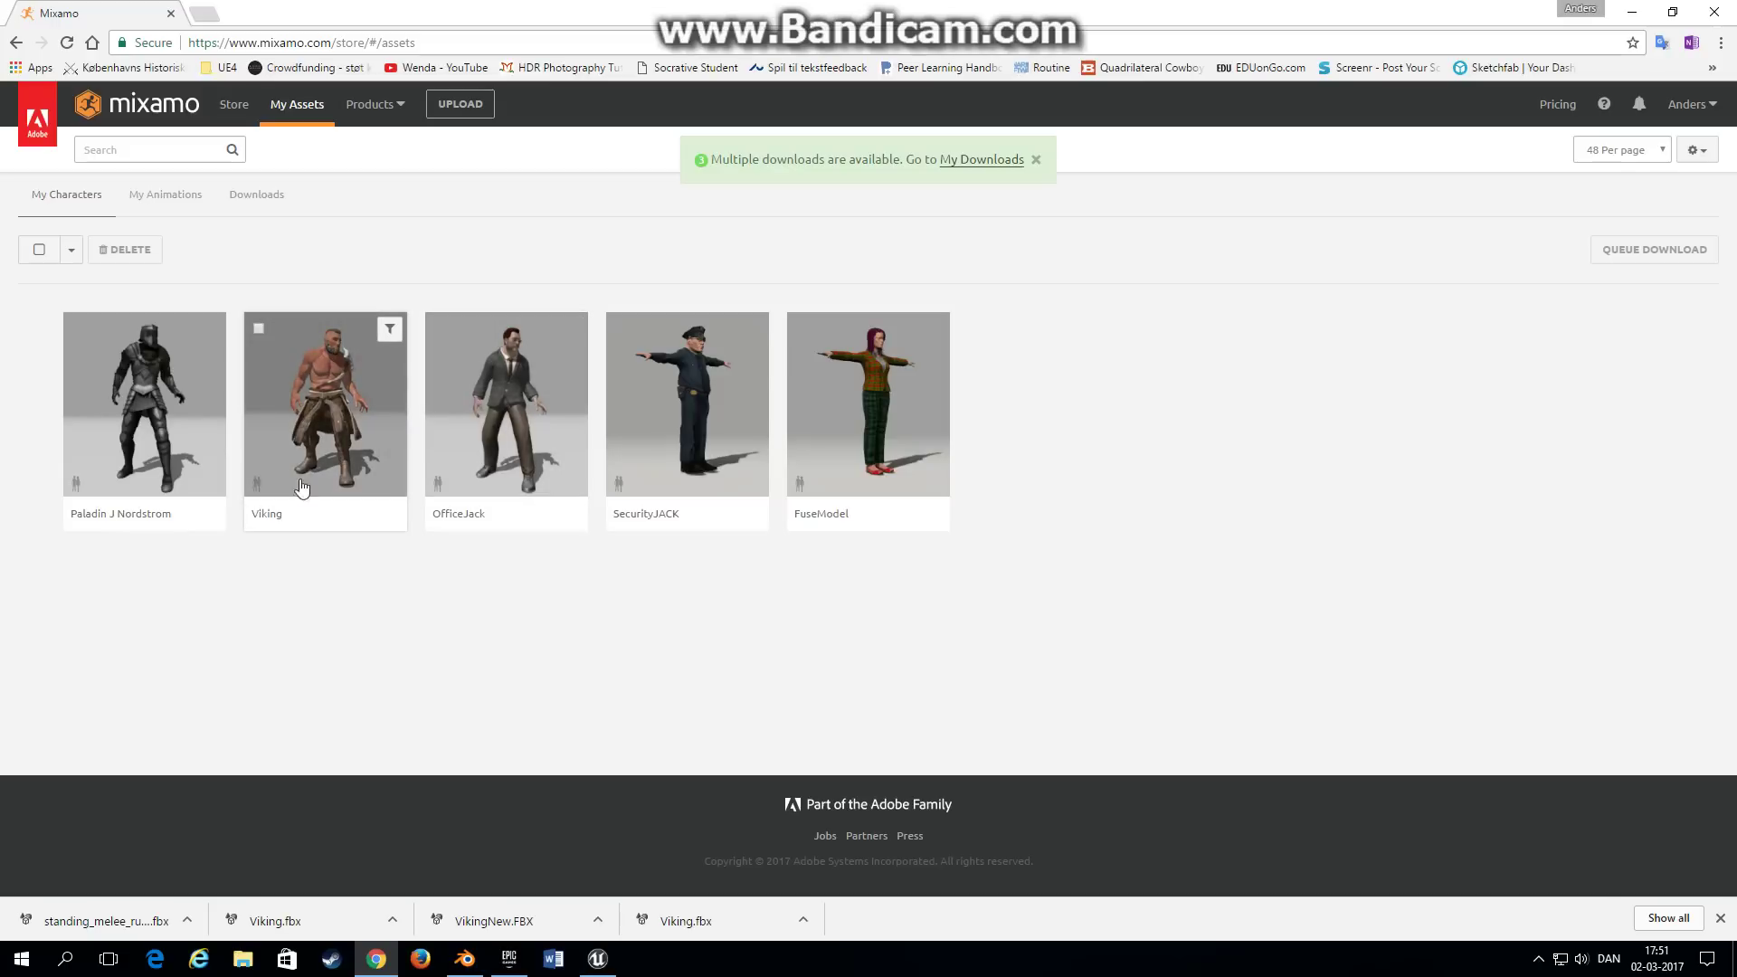
click(258, 330)
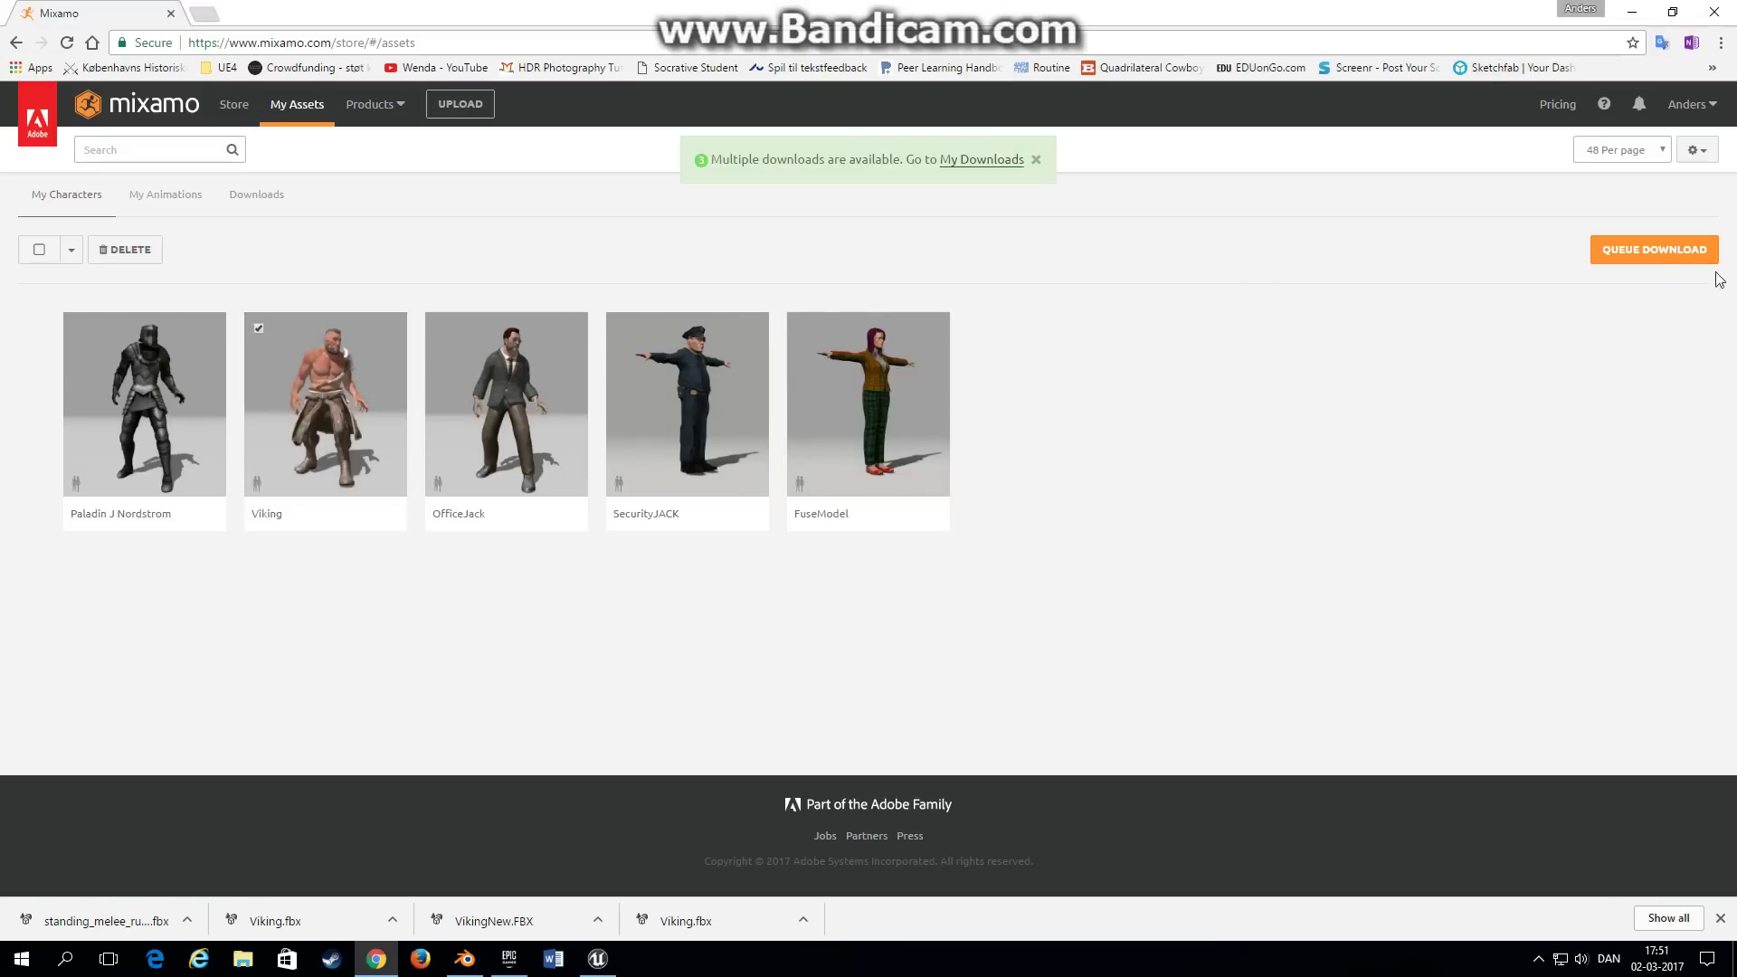
click(1652, 254)
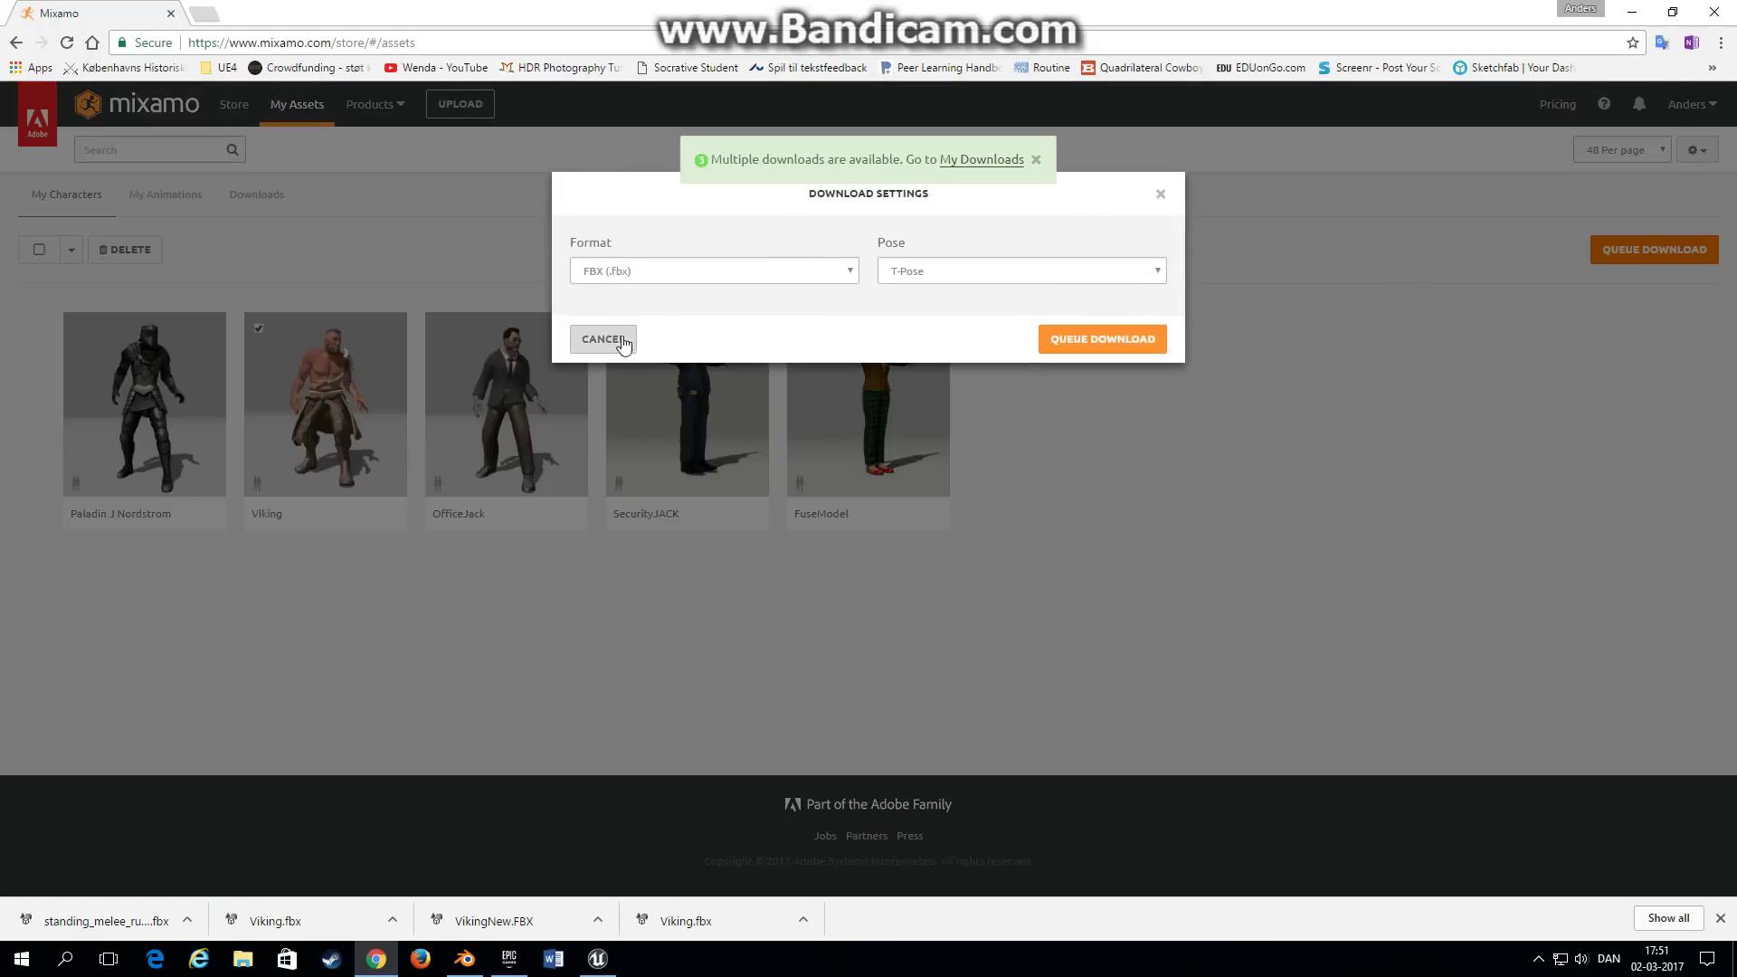
click(637, 272)
click(639, 271)
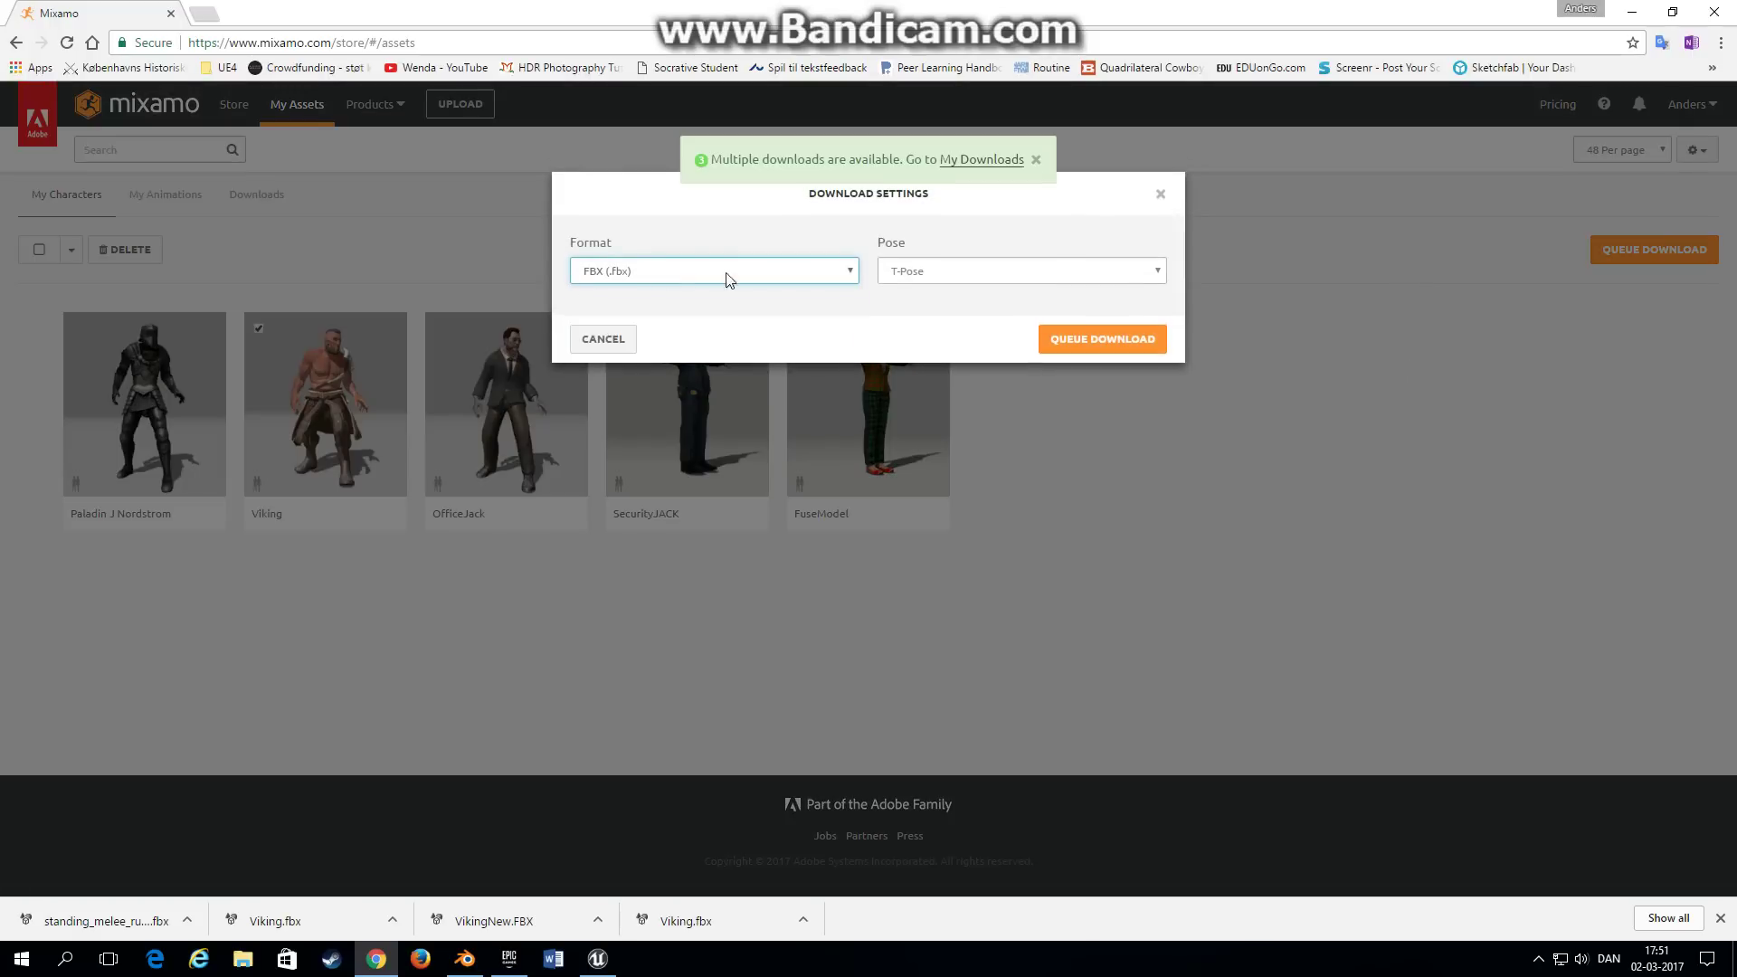
click(1105, 341)
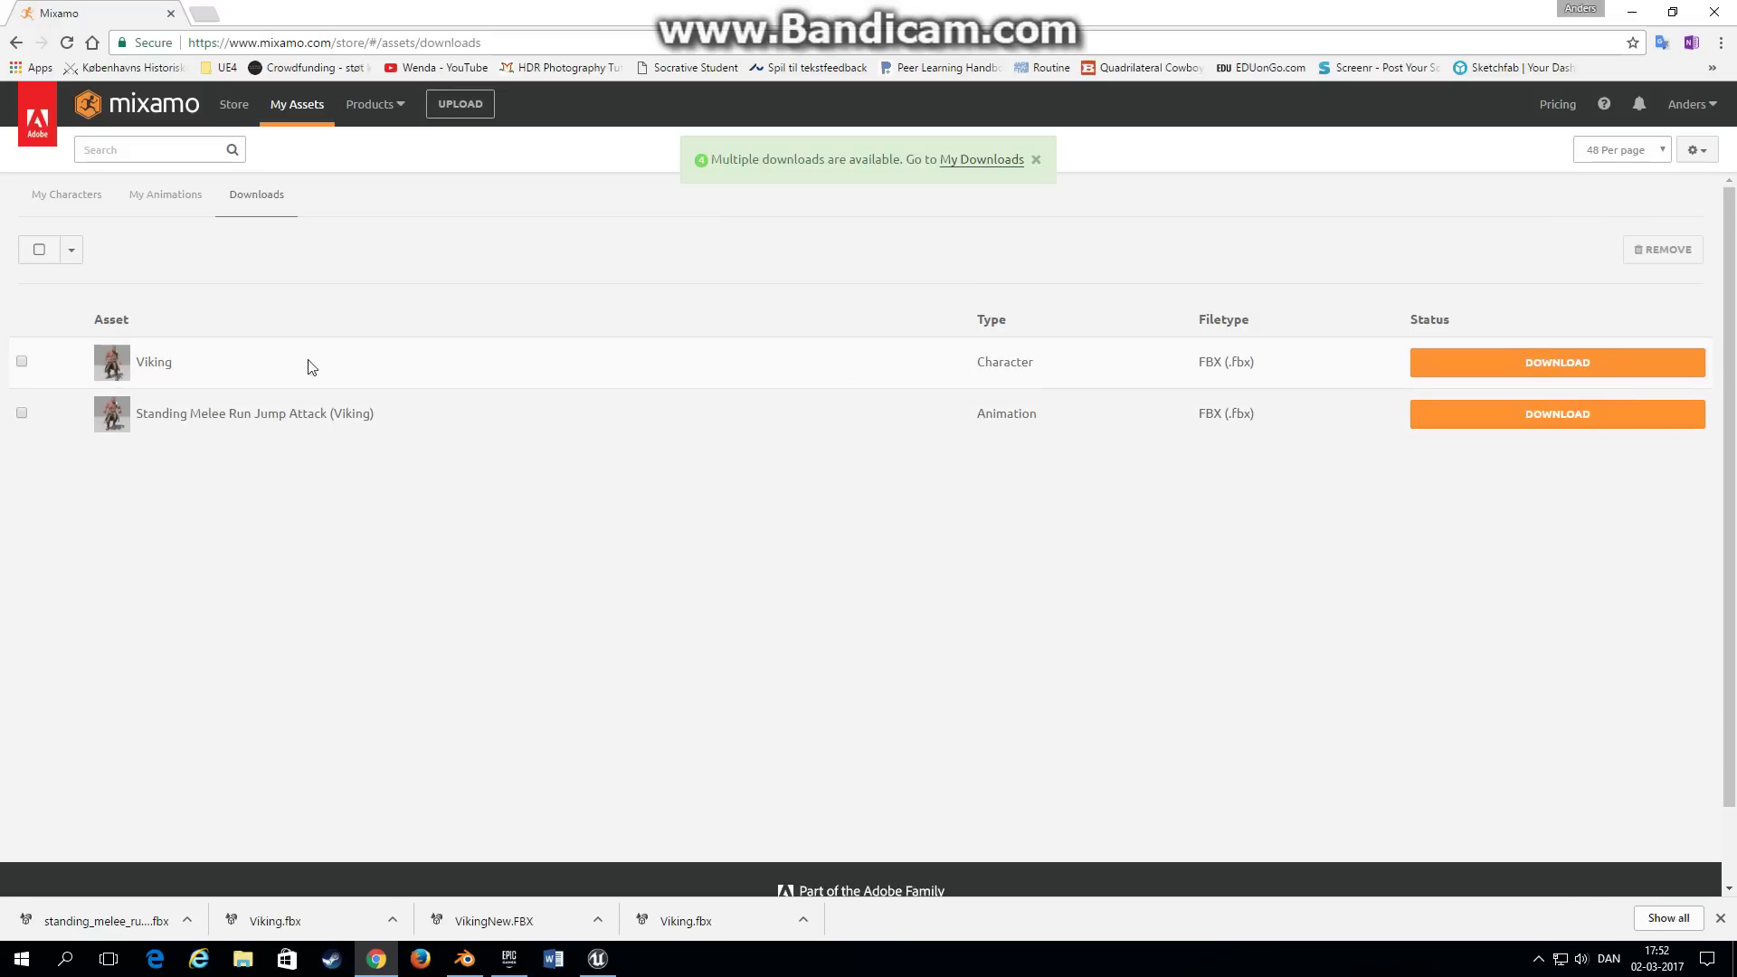
Step: Download the Viking character and save it as Viking.fbx in Downloads
click(1538, 367)
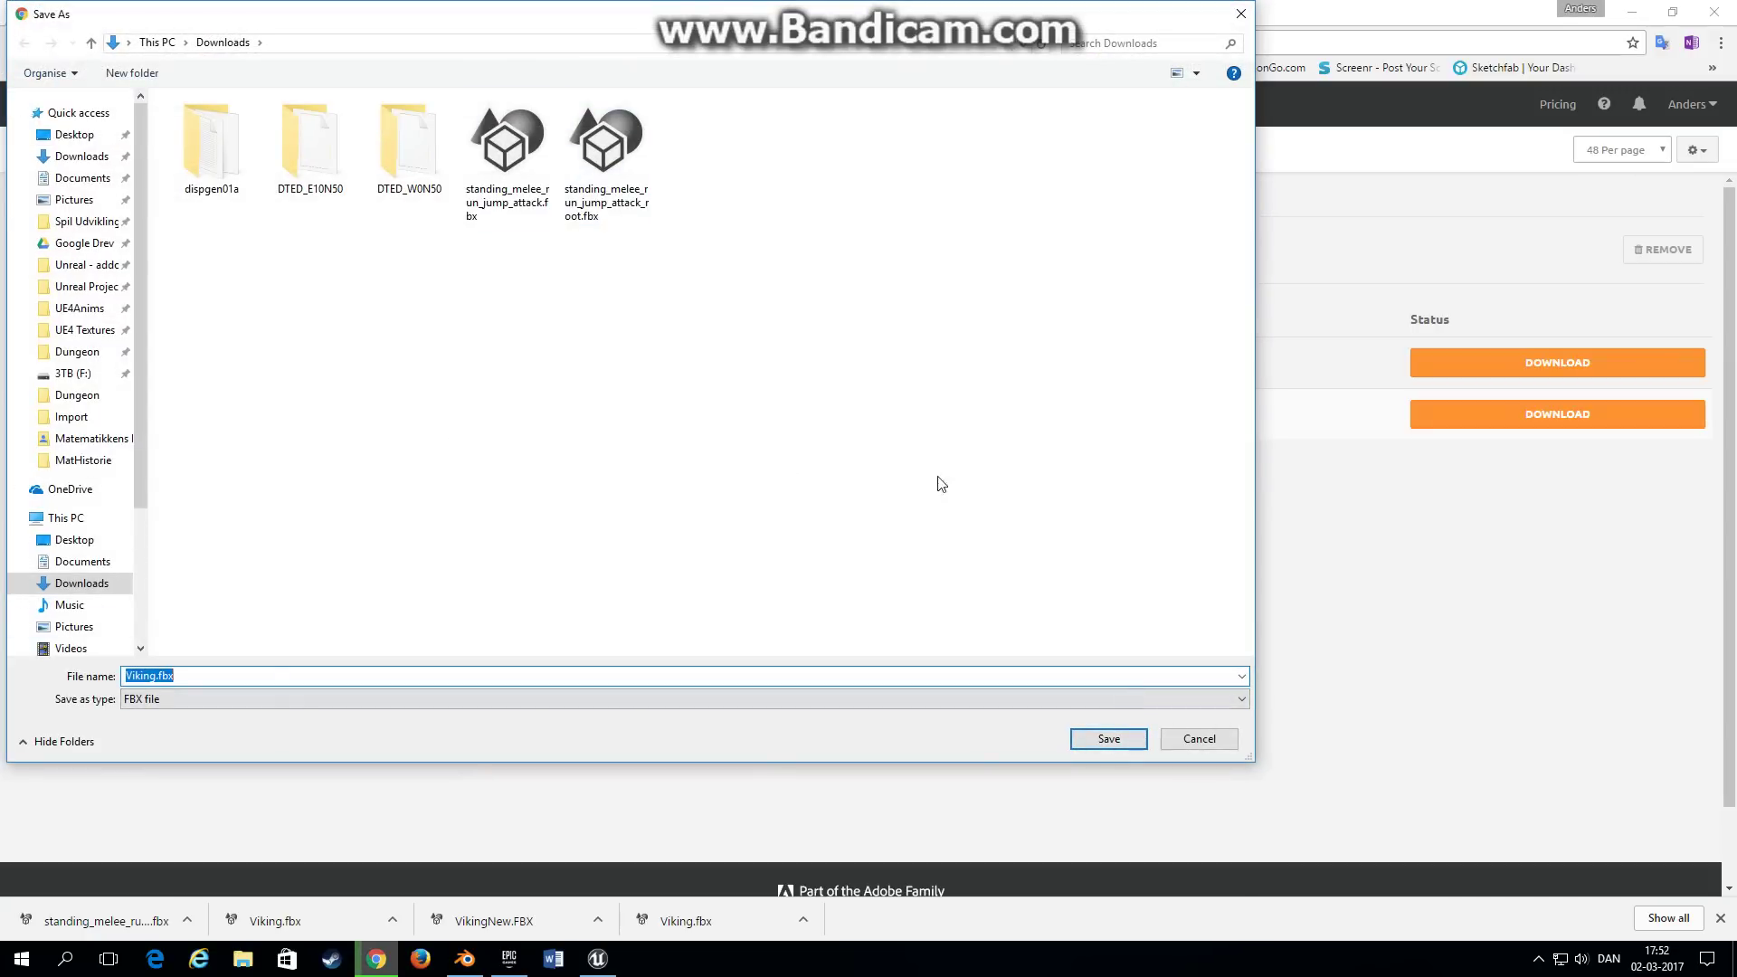
click(1110, 738)
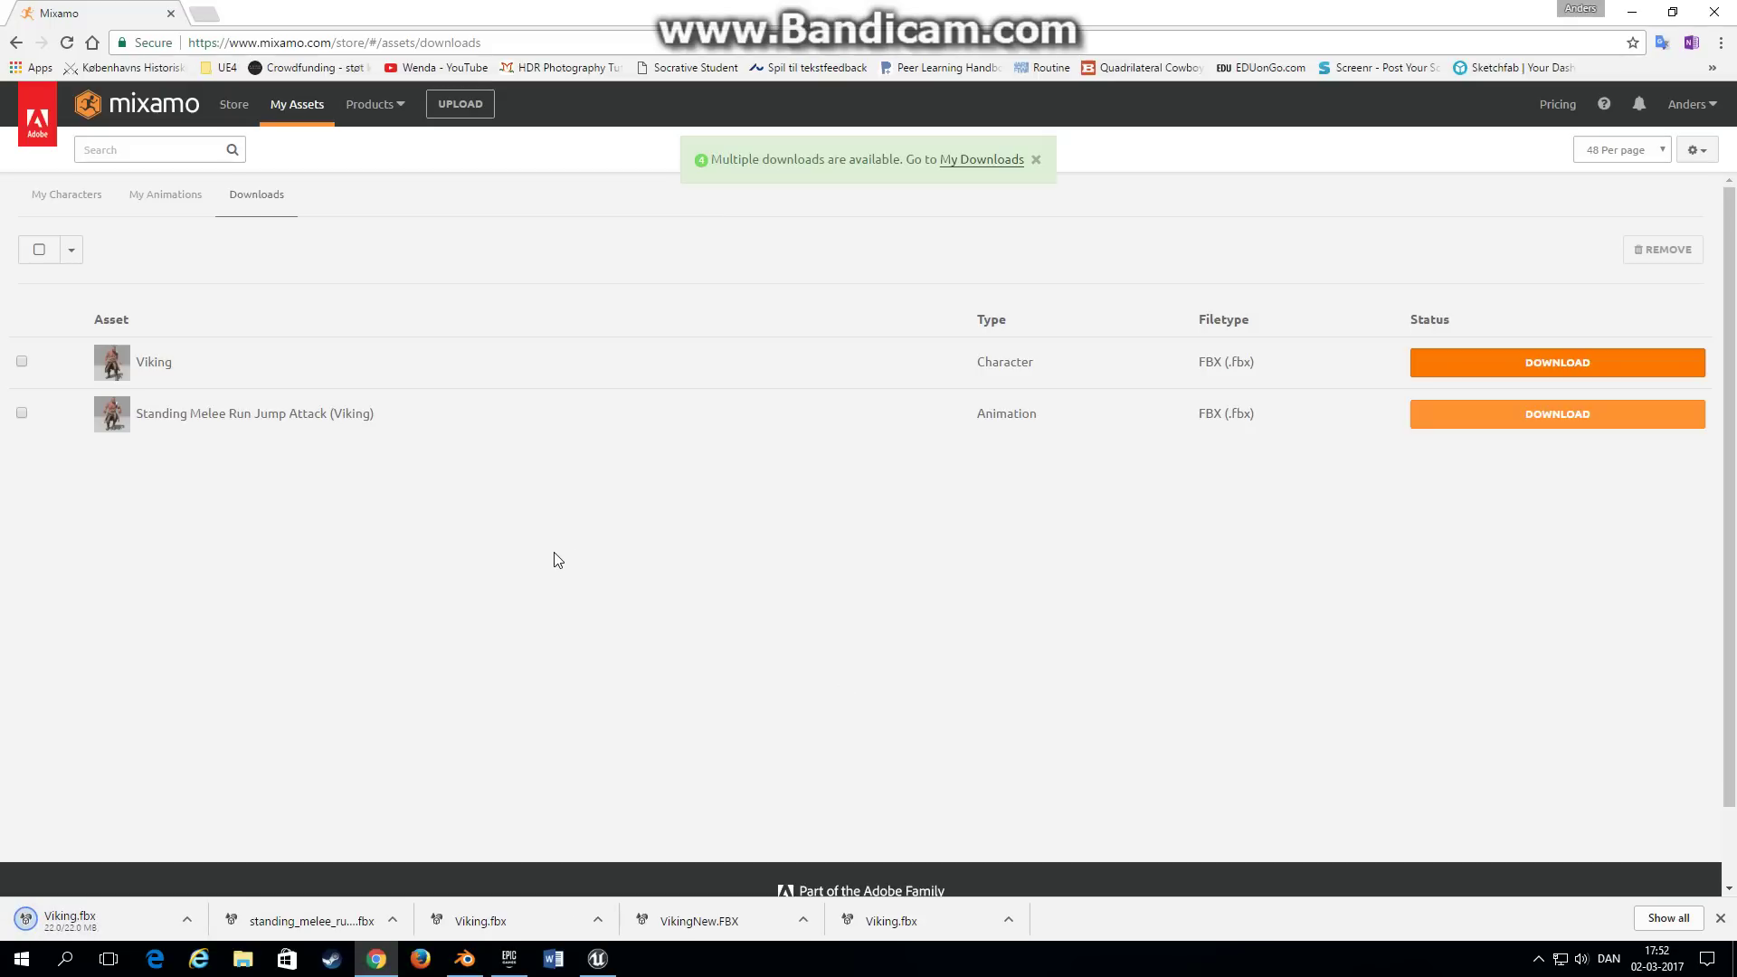
Step: Back in Blender, import Viking.fbx from the Downloads folder
click(465, 959)
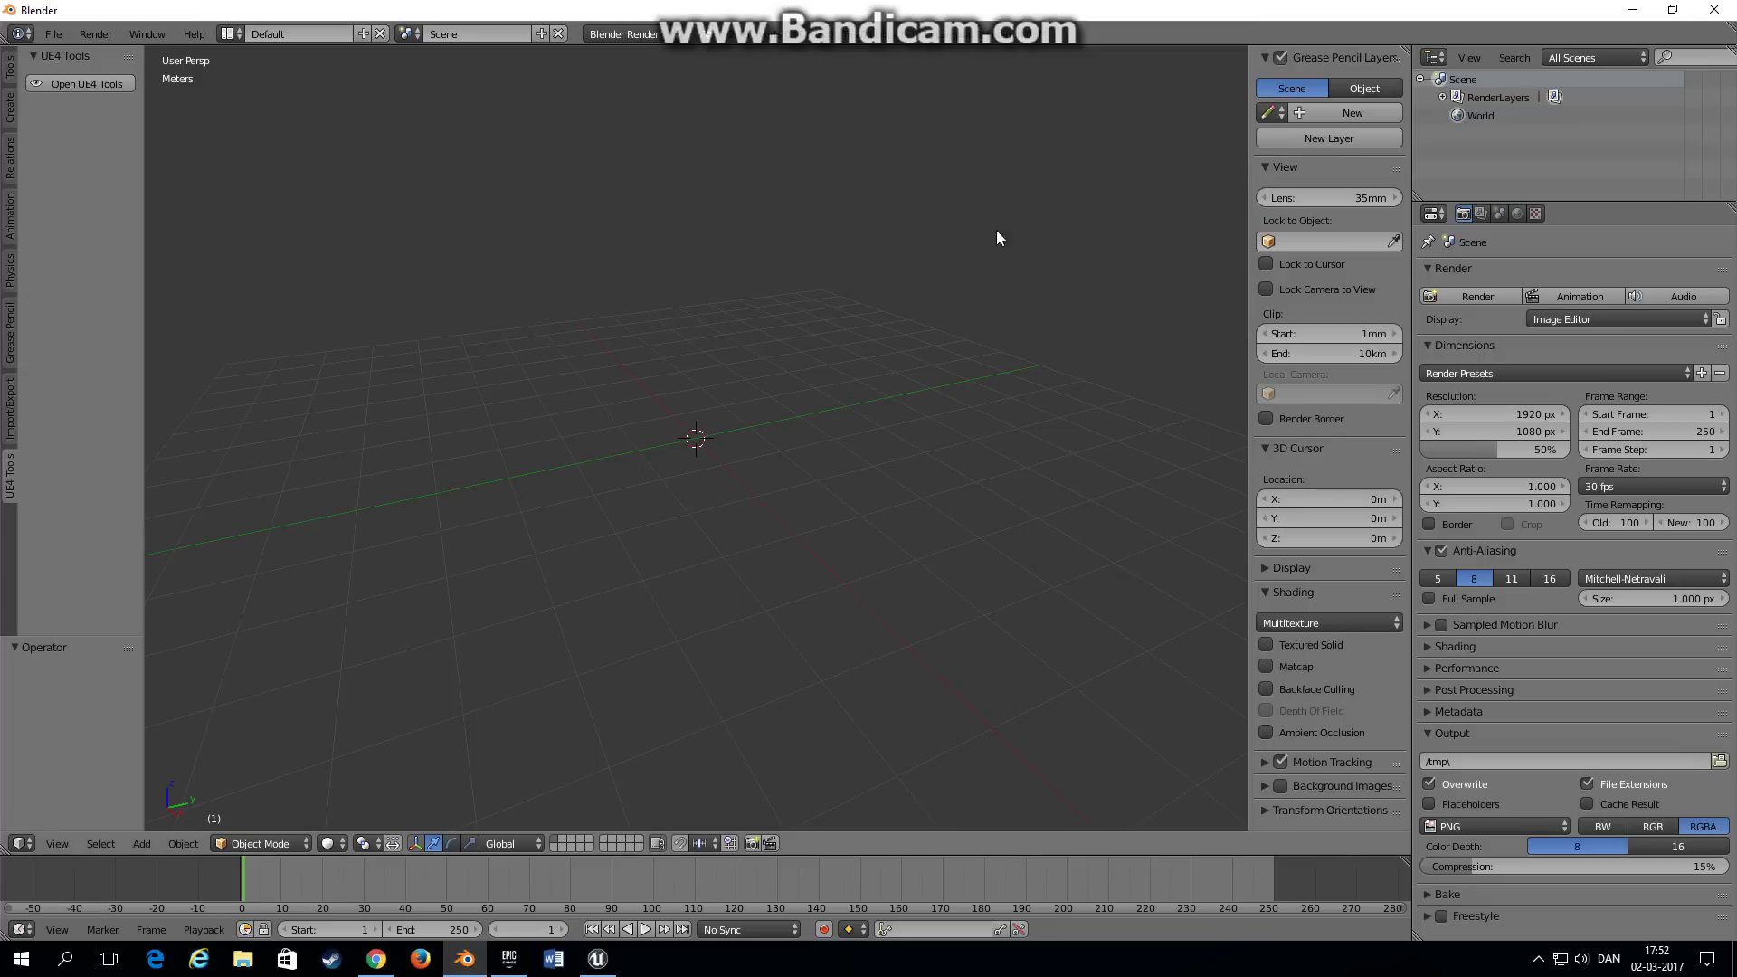
click(53, 33)
mouse_move(107, 366)
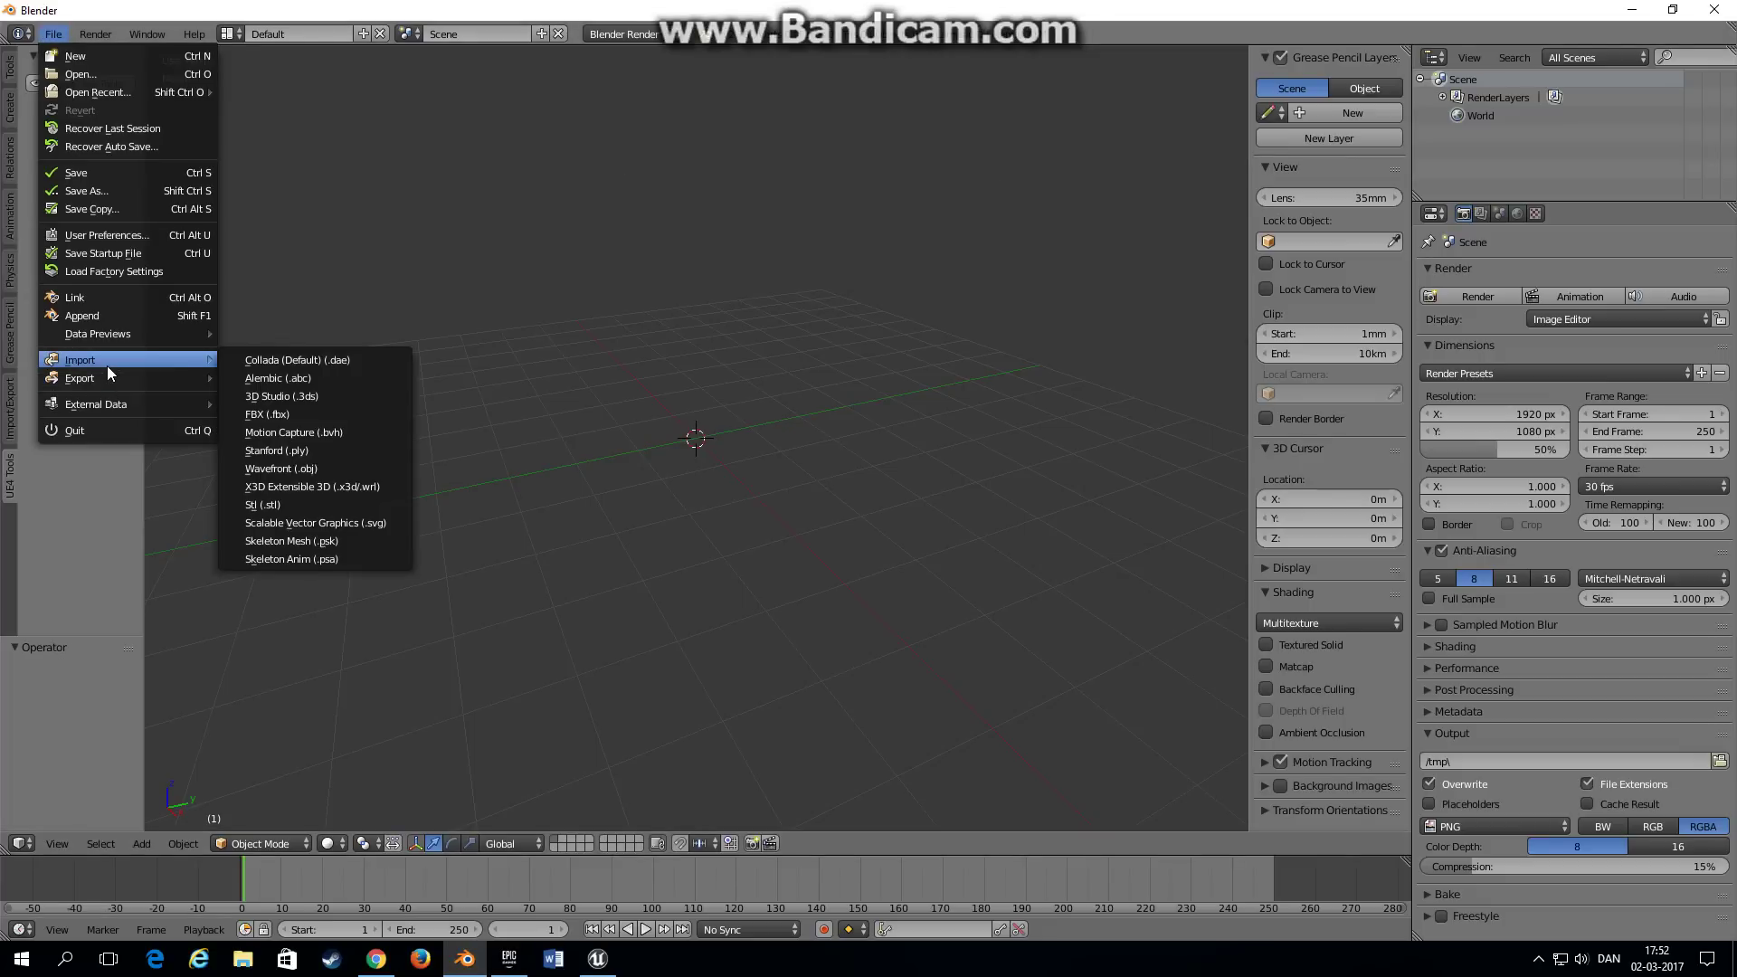
click(310, 416)
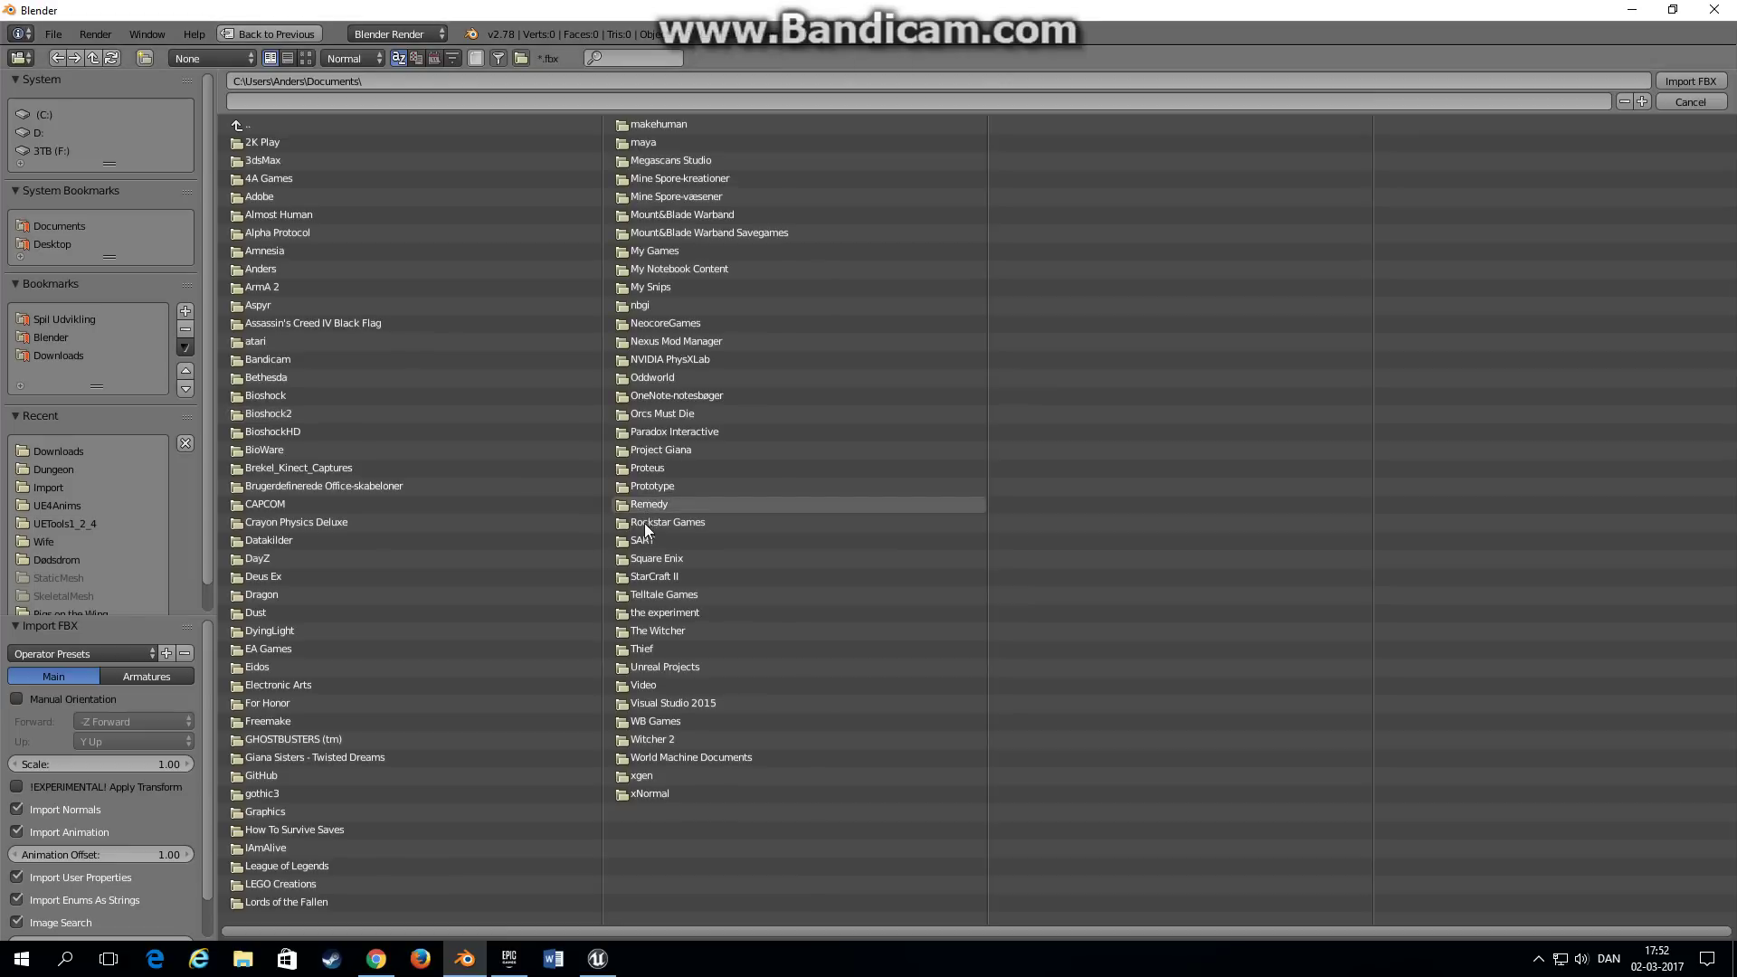
click(57, 336)
click(67, 356)
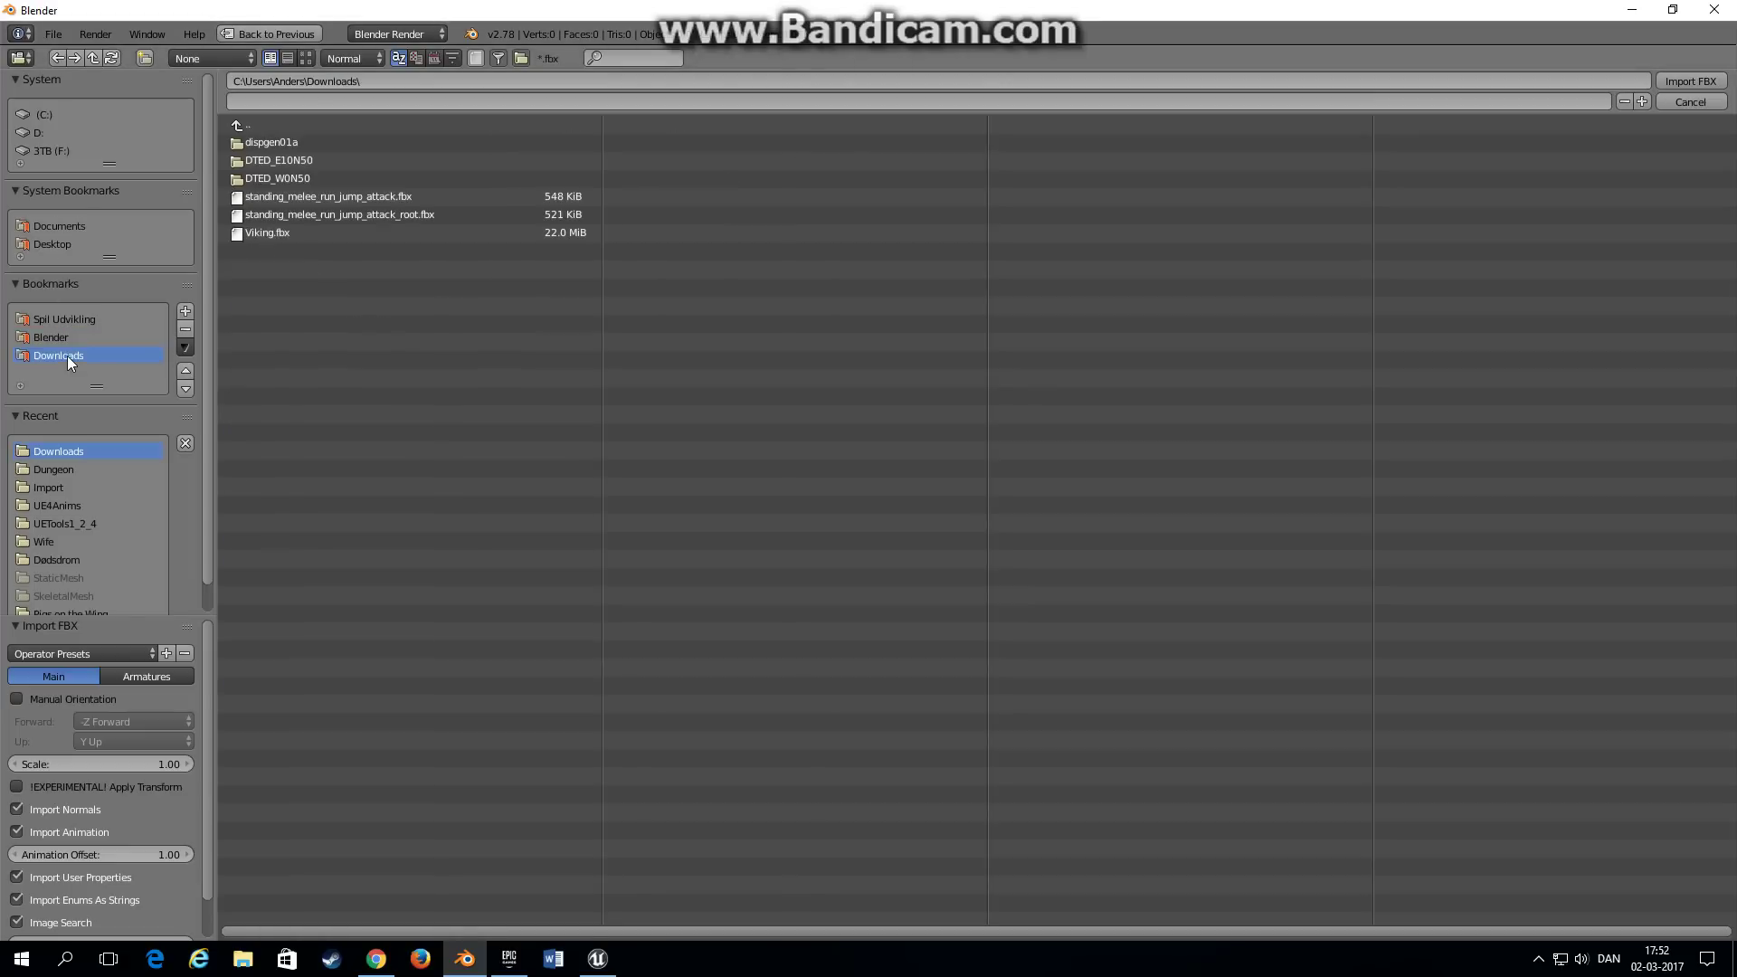
click(284, 235)
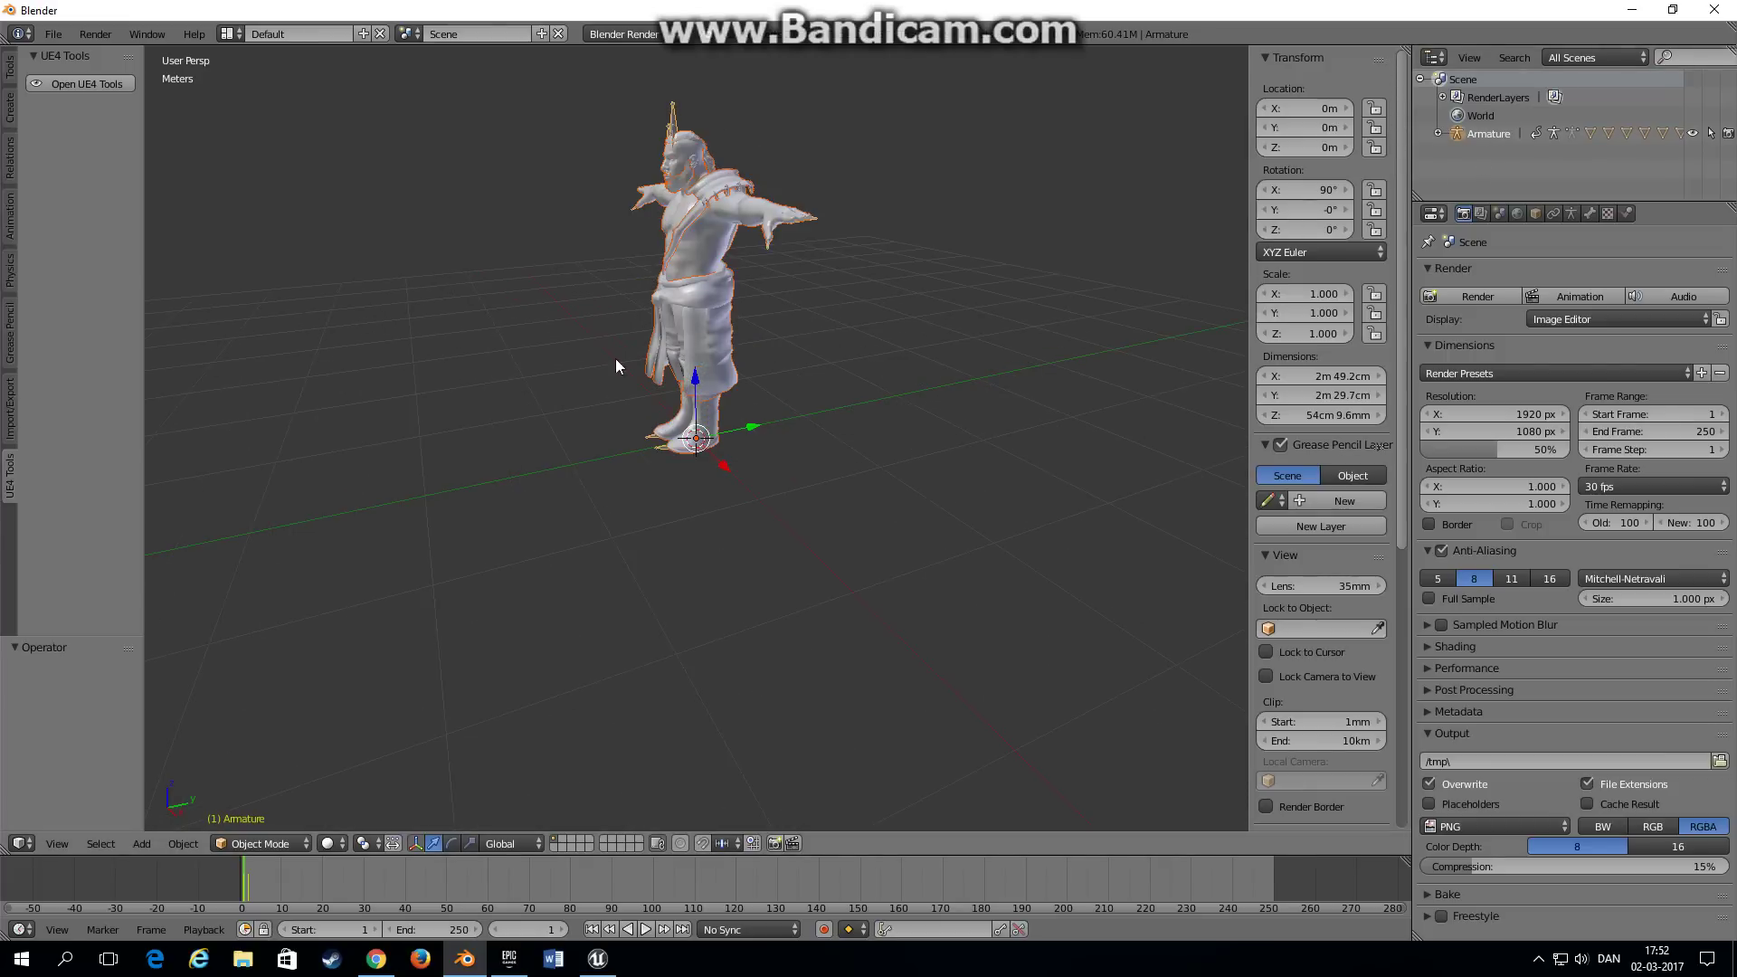
Step: Rename the imported armature to Root and start the FBX export
click(1487, 136)
click(1537, 215)
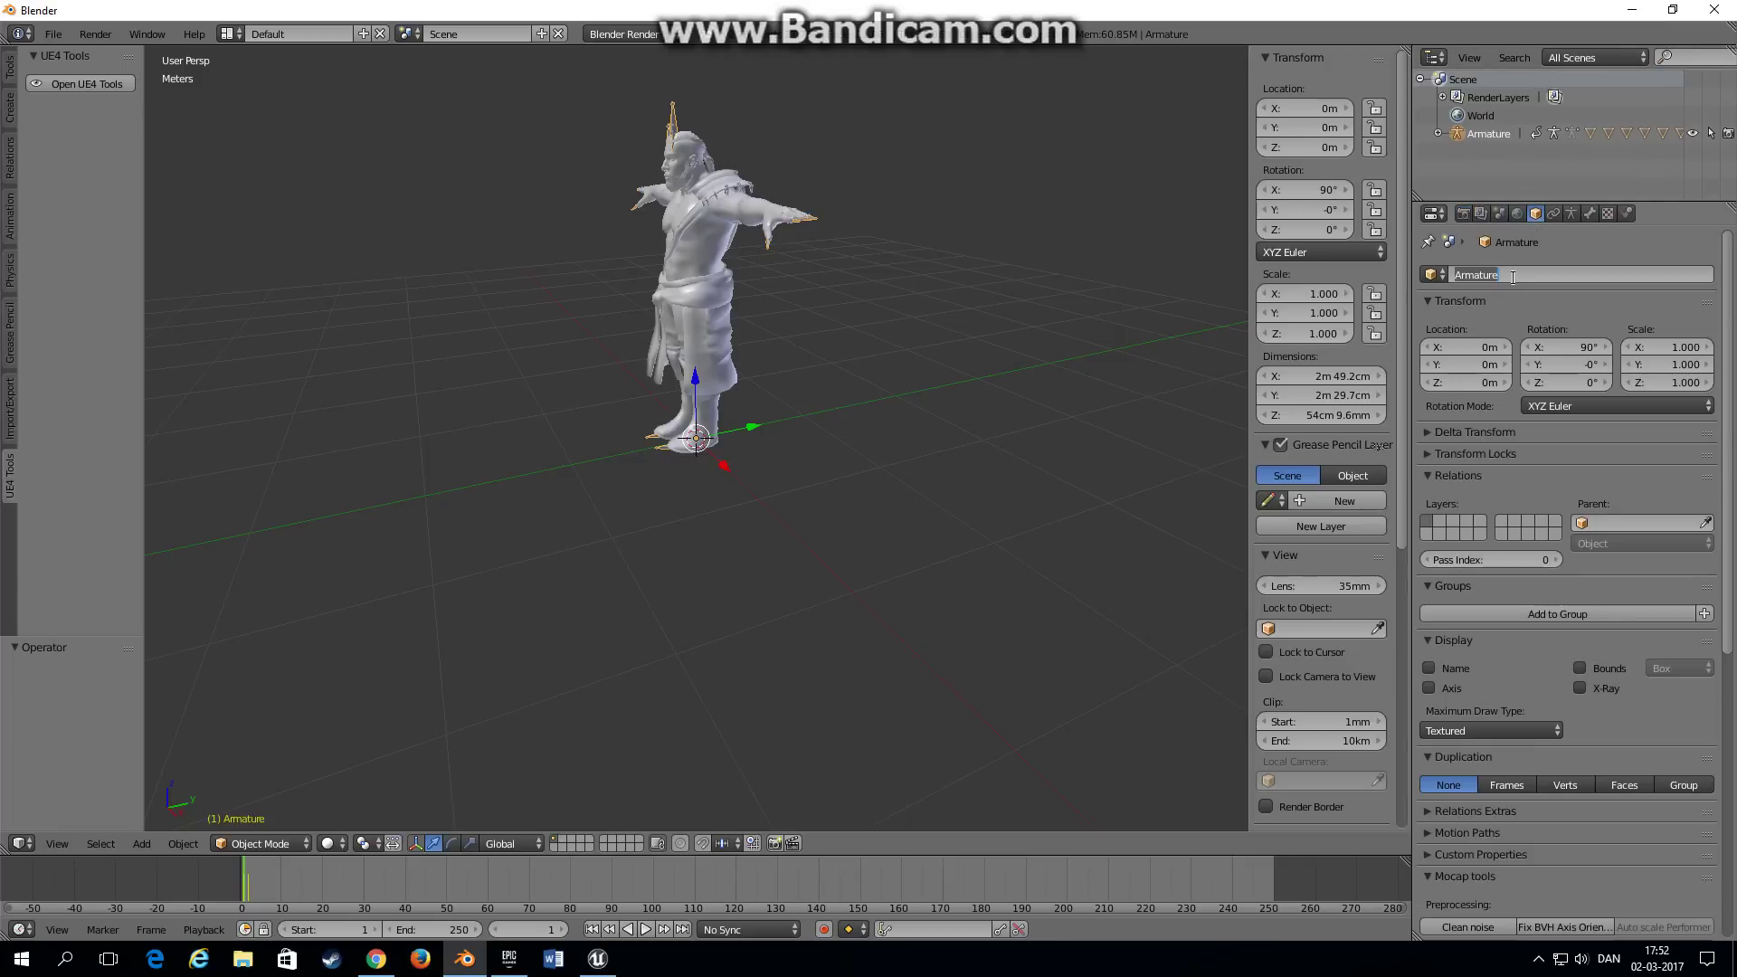
text(Root)
key(Return)
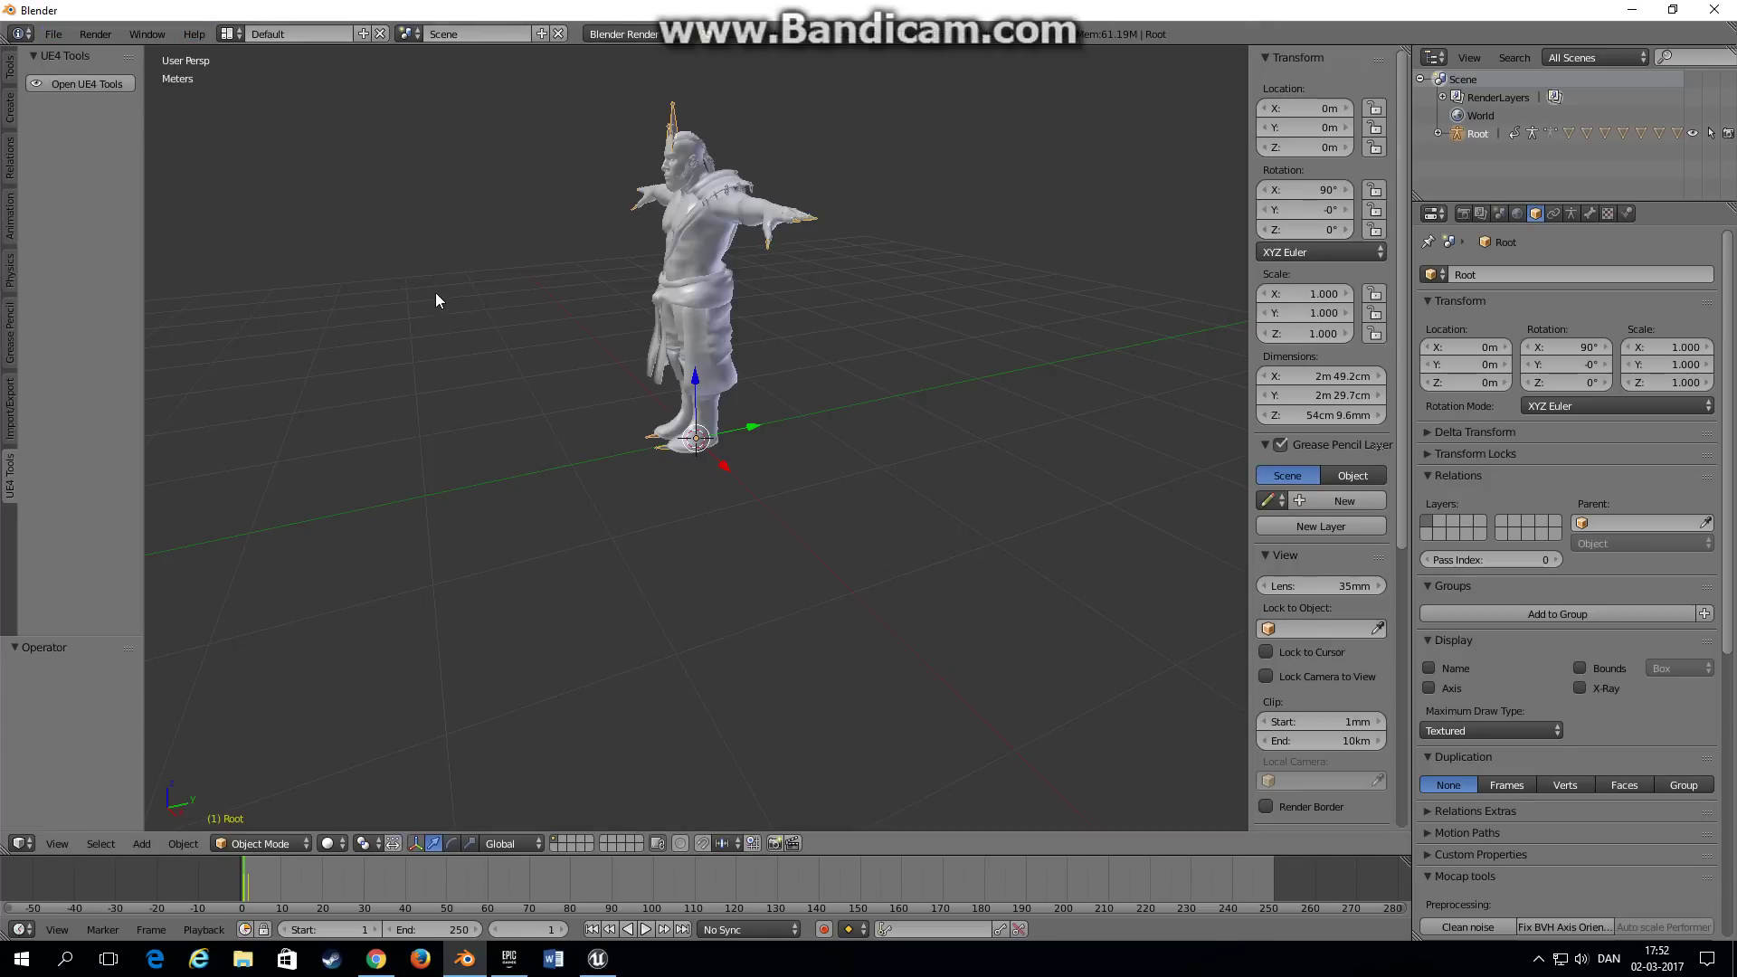
click(53, 33)
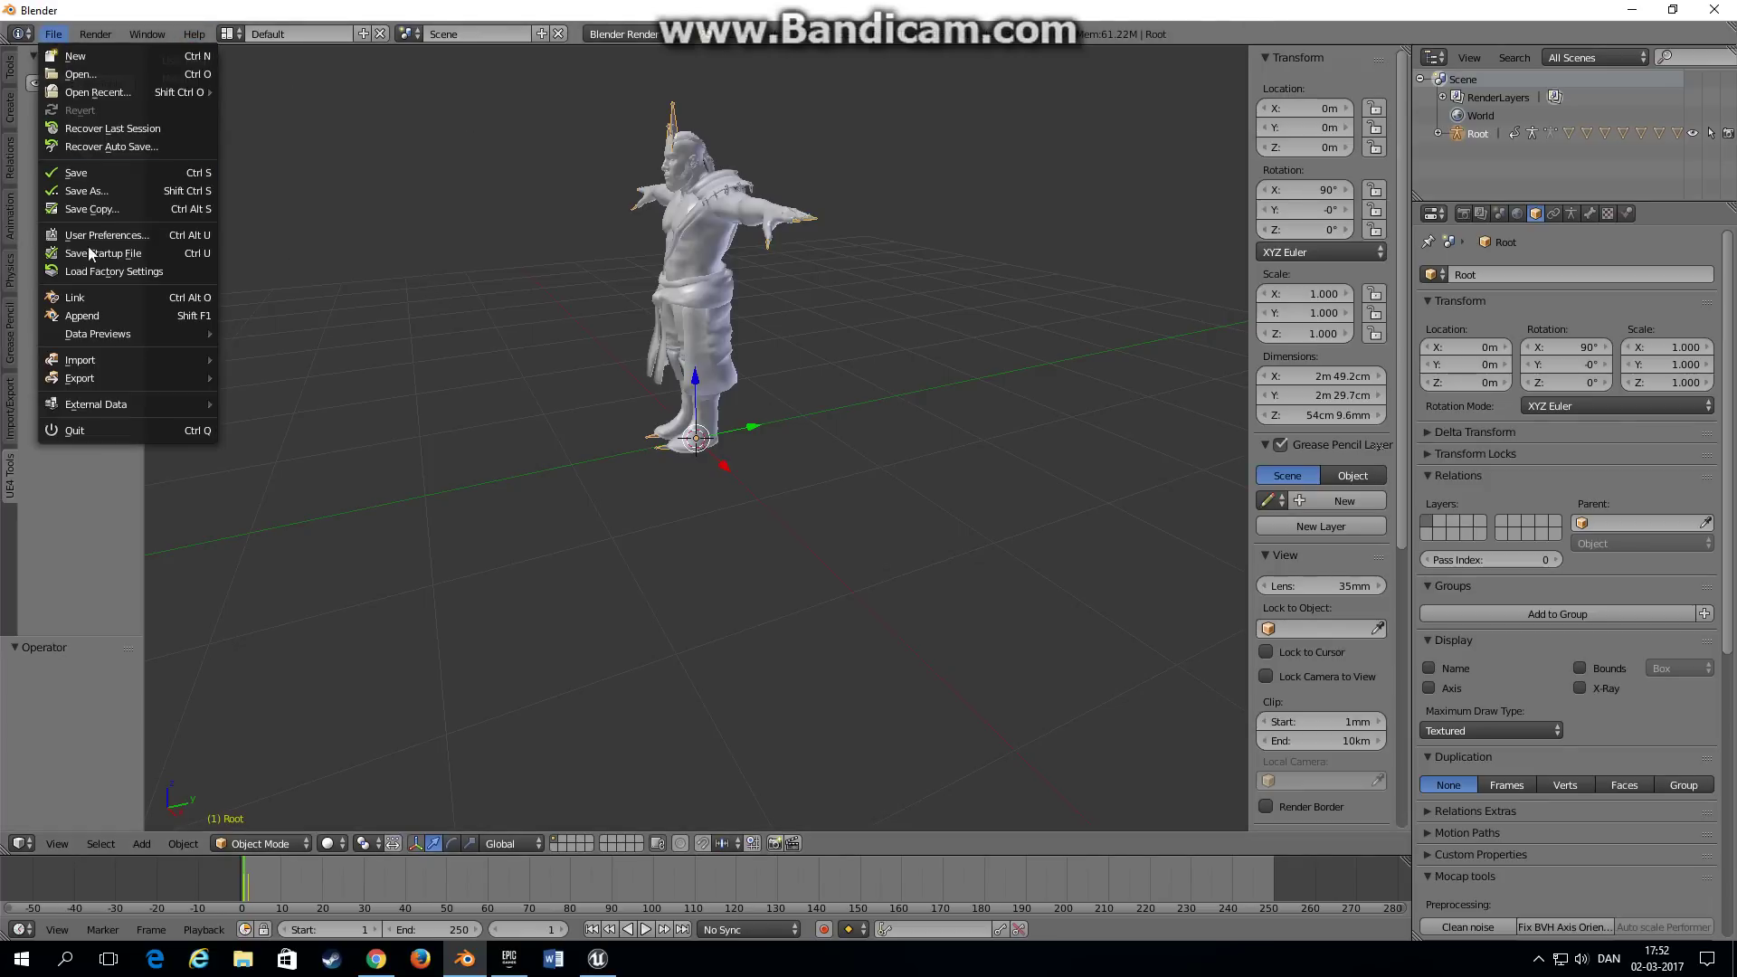
Step: Export FBX into the Downloads folder with -Y Forward and Z Up axes
mouse_move(128, 378)
click(328, 431)
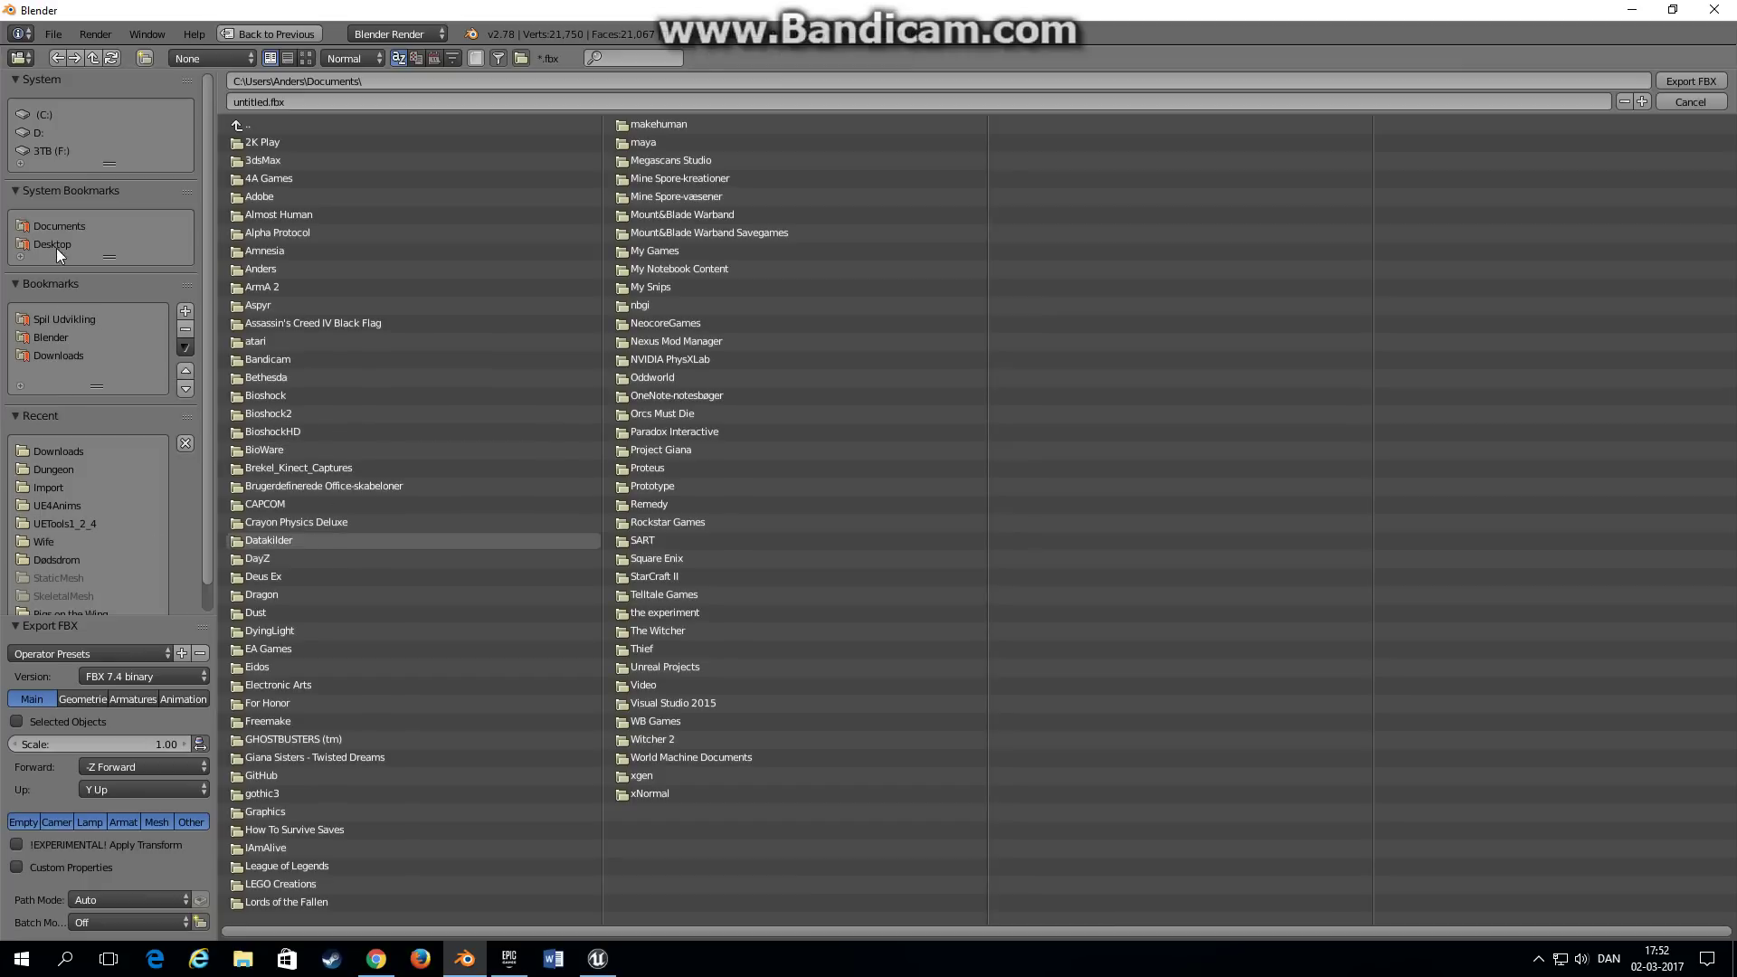
click(59, 356)
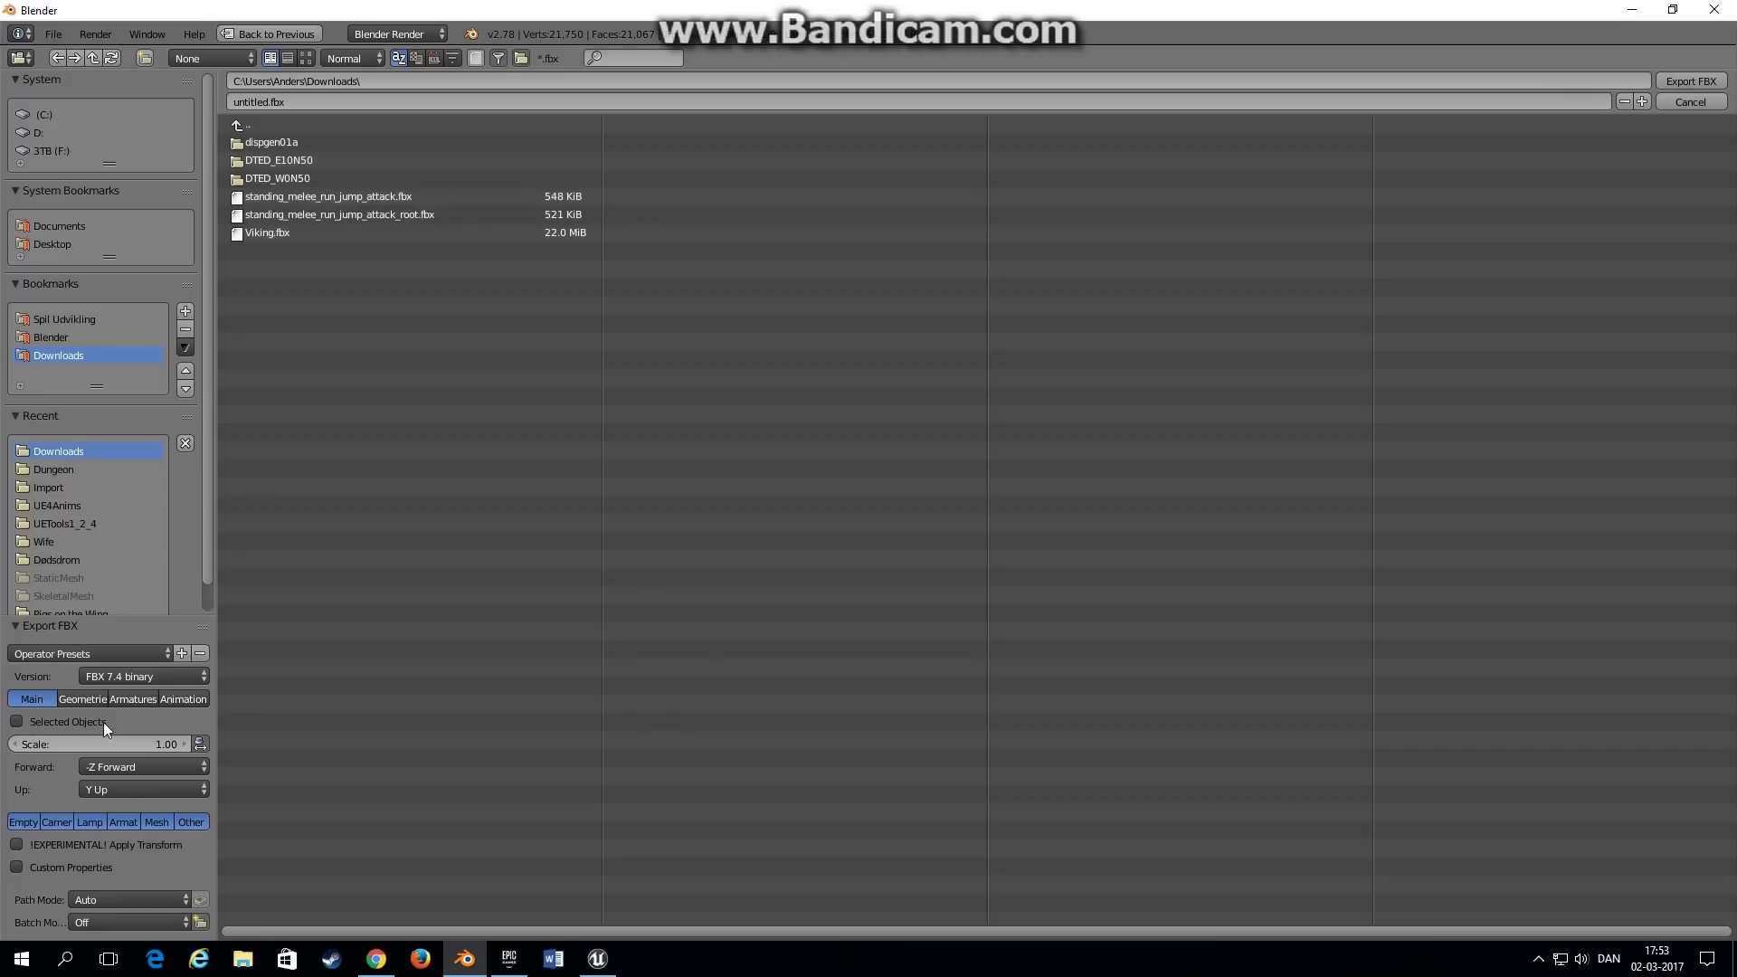
click(133, 765)
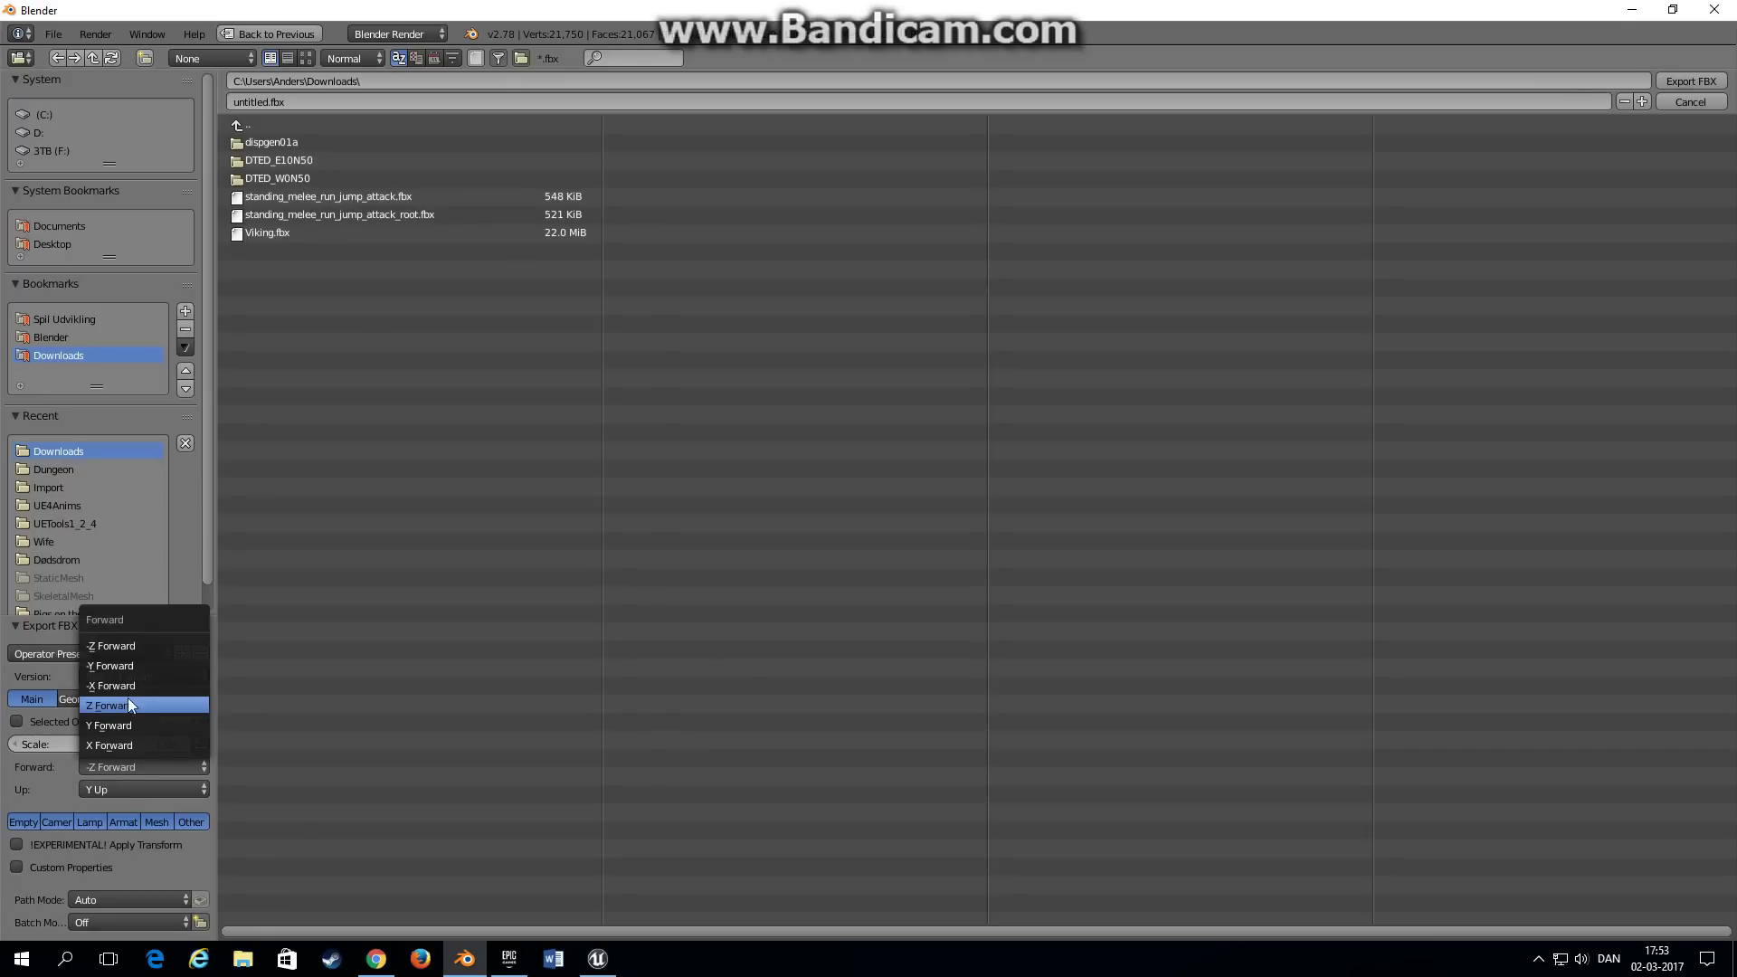
click(121, 665)
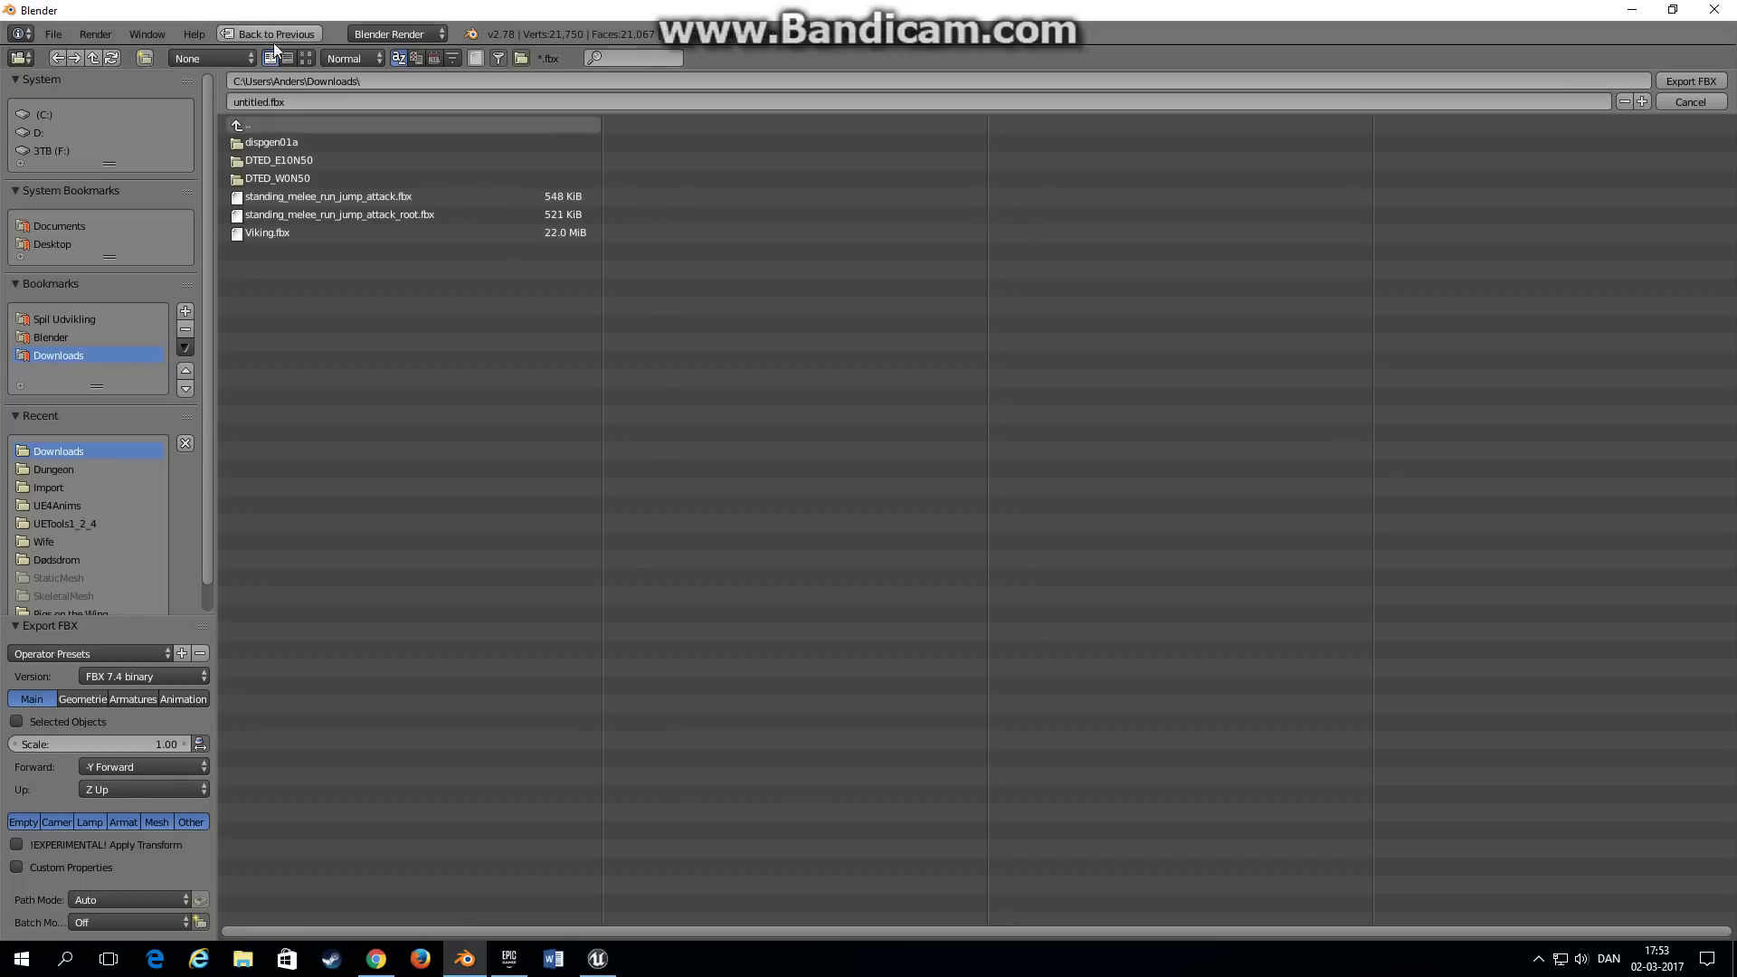
Step: Save the export as VikingRootBone.fbx and bring up the Unreal Editor
click(267, 233)
click(265, 102)
key(Return)
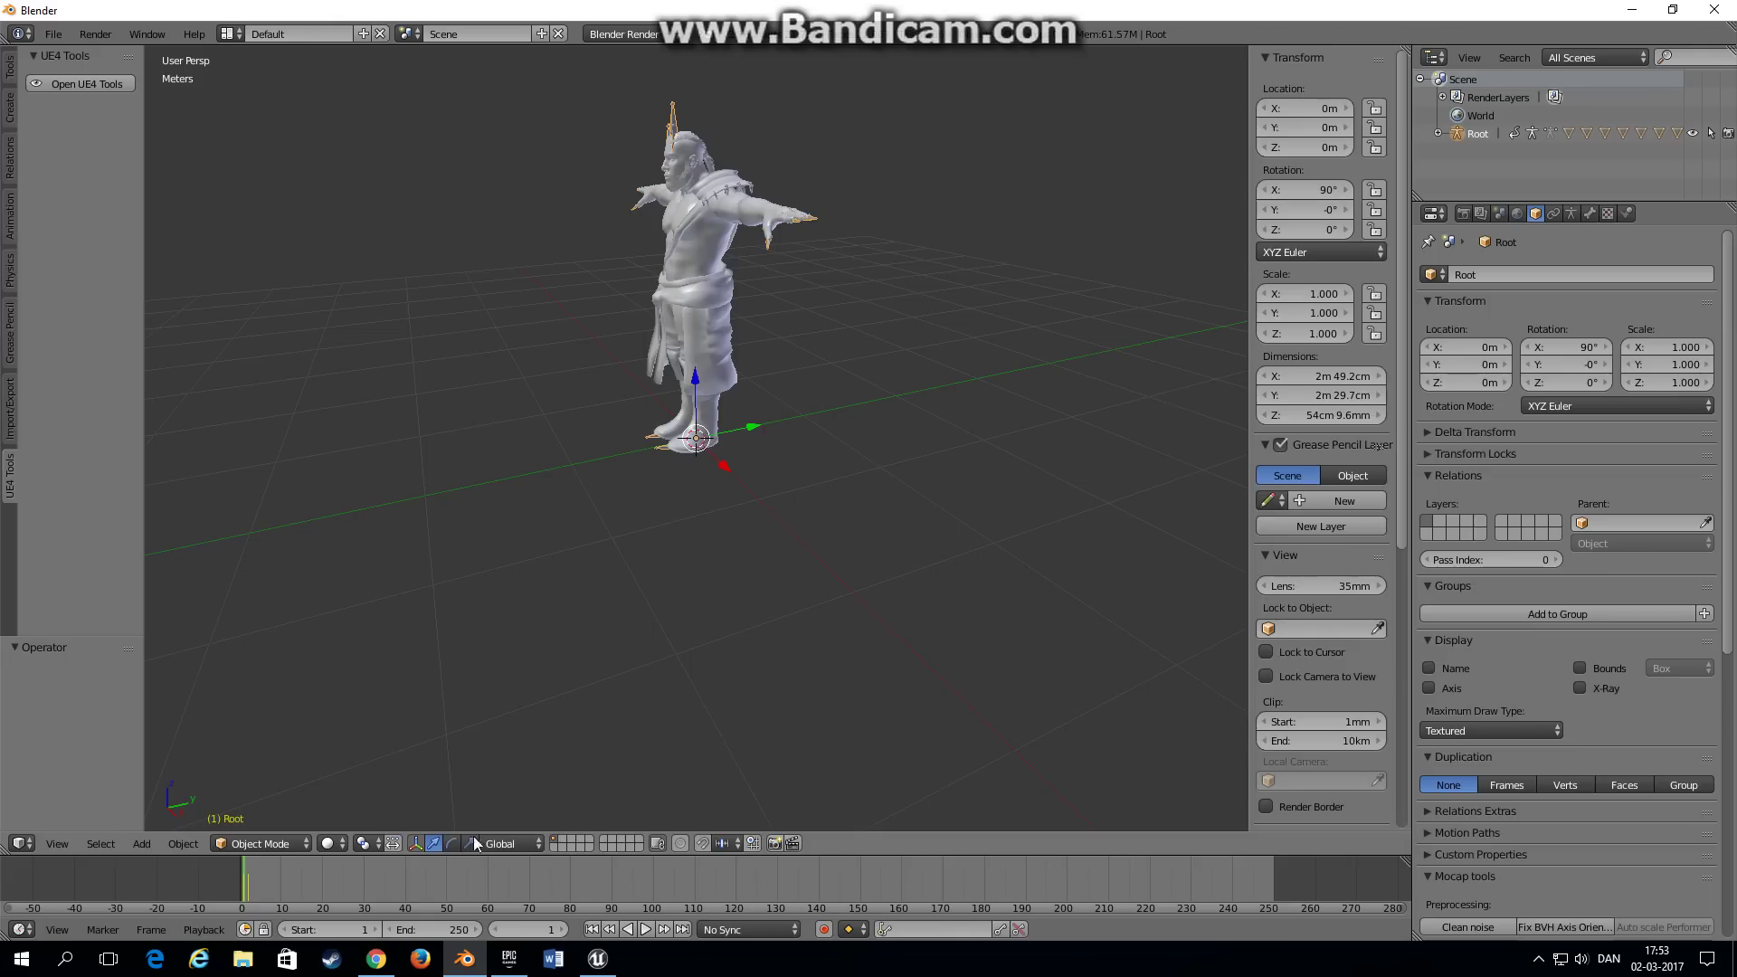
click(598, 958)
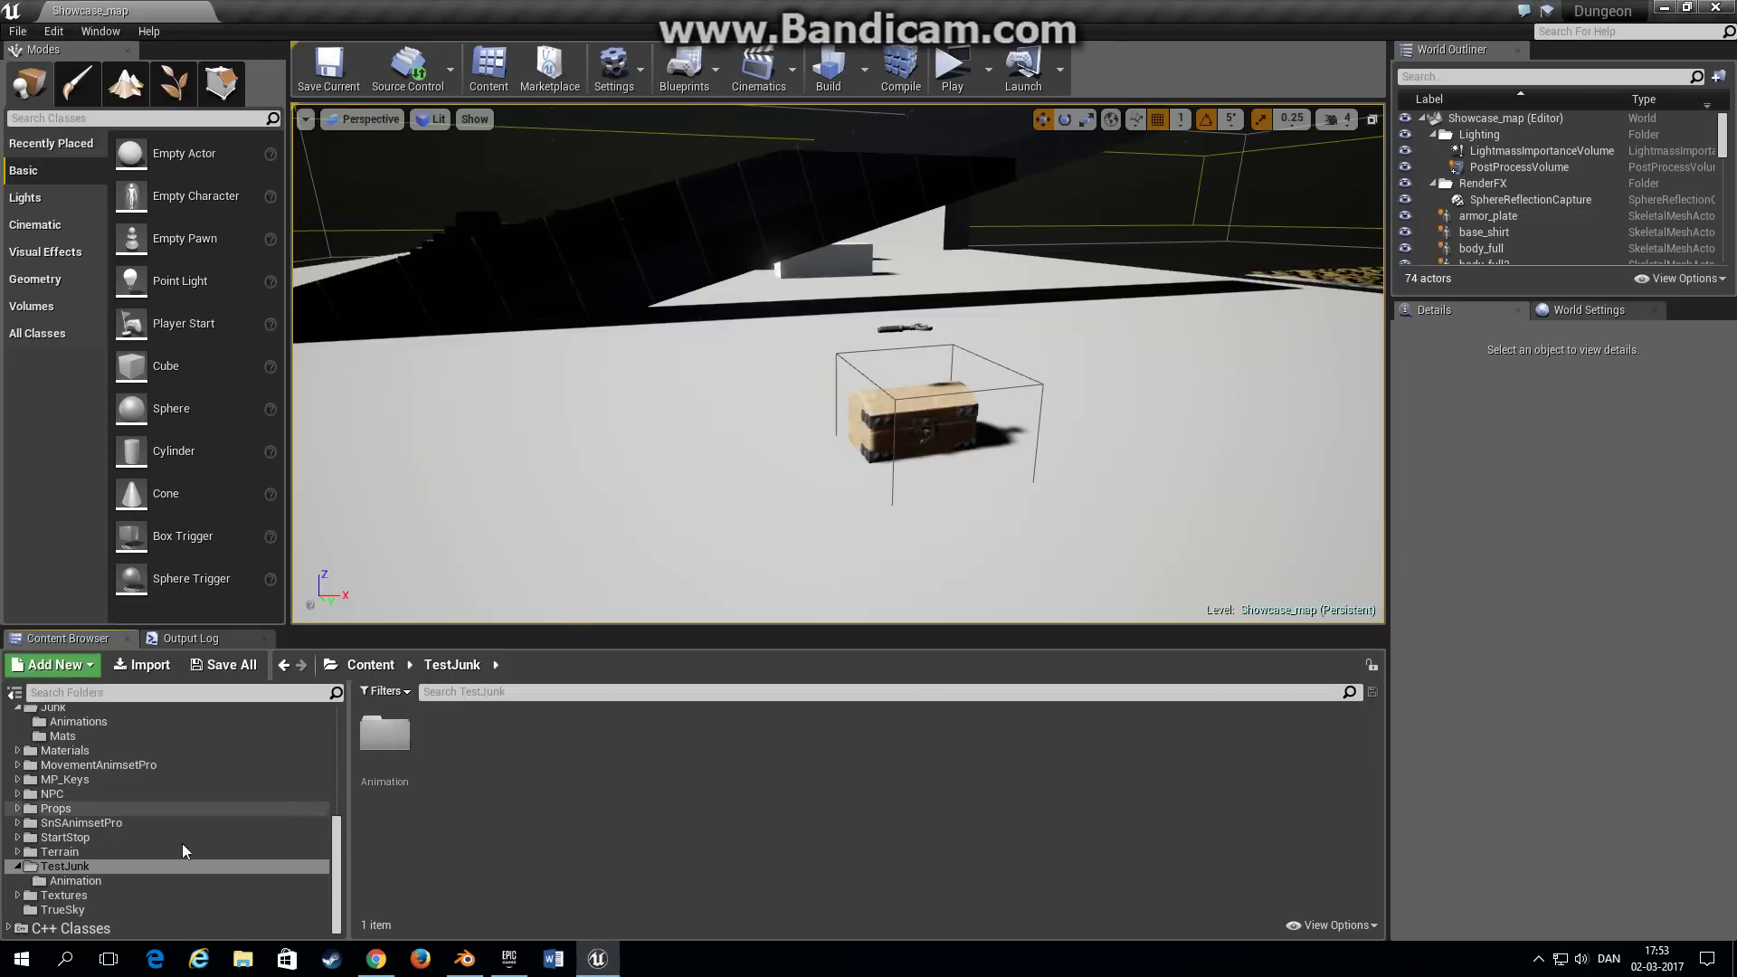
Step: Import VikingRootBone.fbx into /Game/TestJunk with current options and dismiss the warnings log
right_click(536, 773)
click(637, 332)
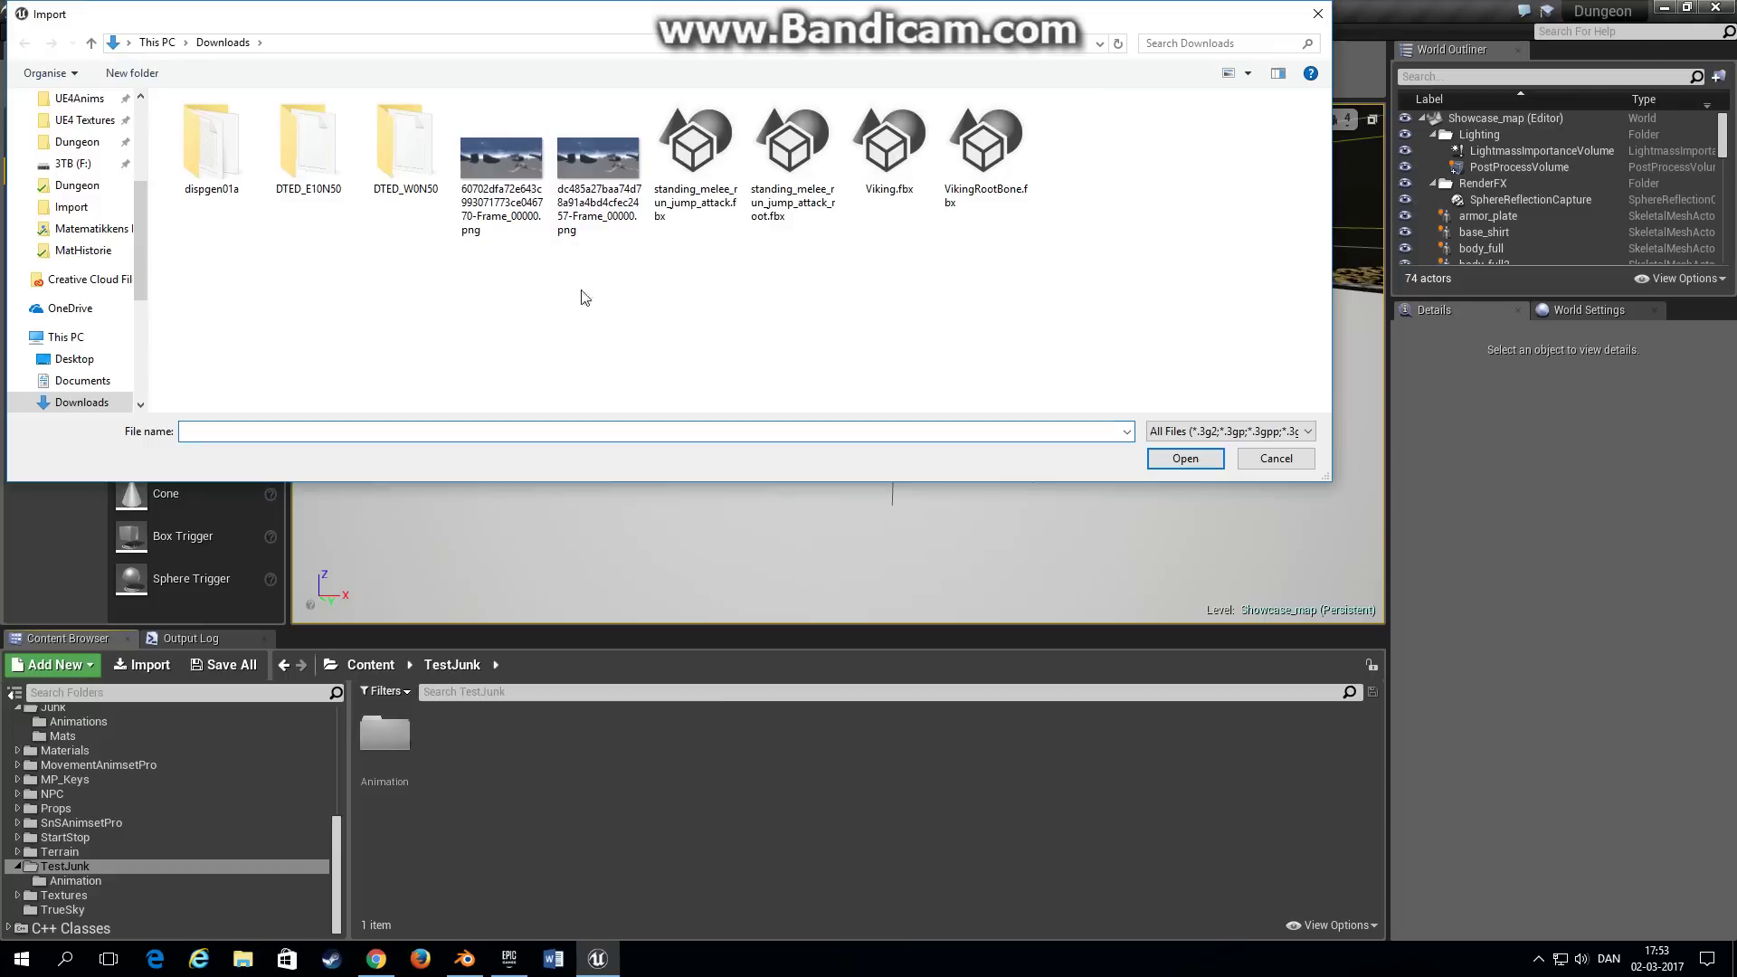
click(970, 202)
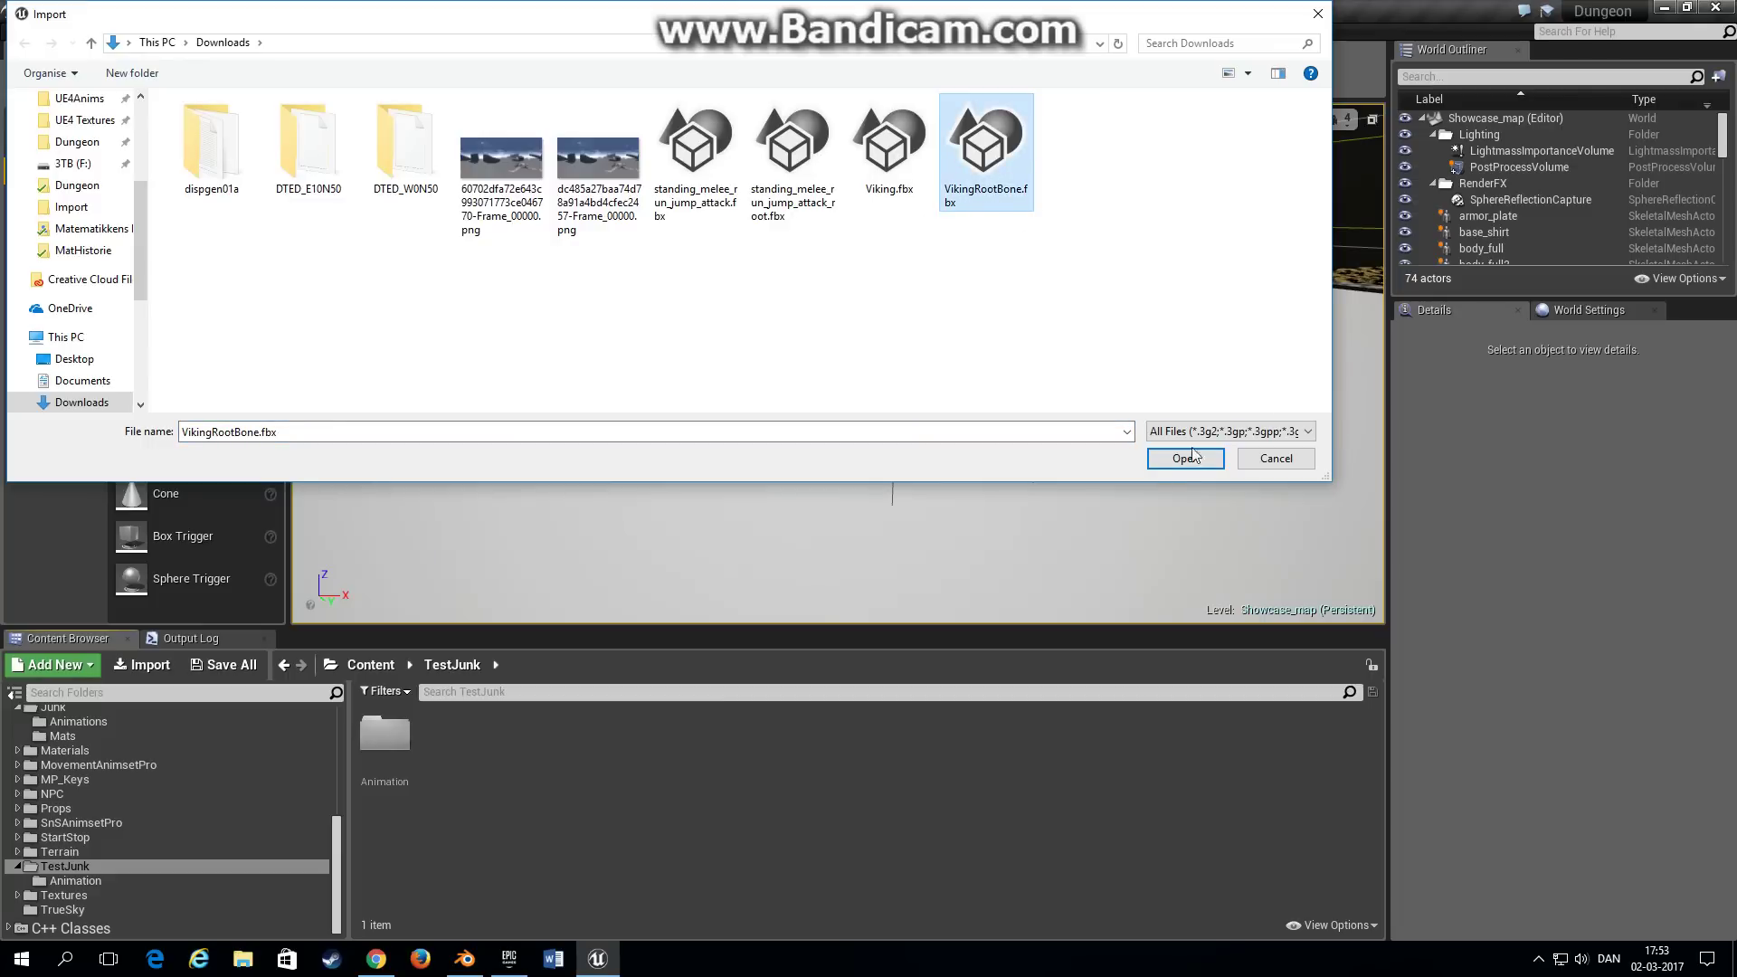
click(1158, 458)
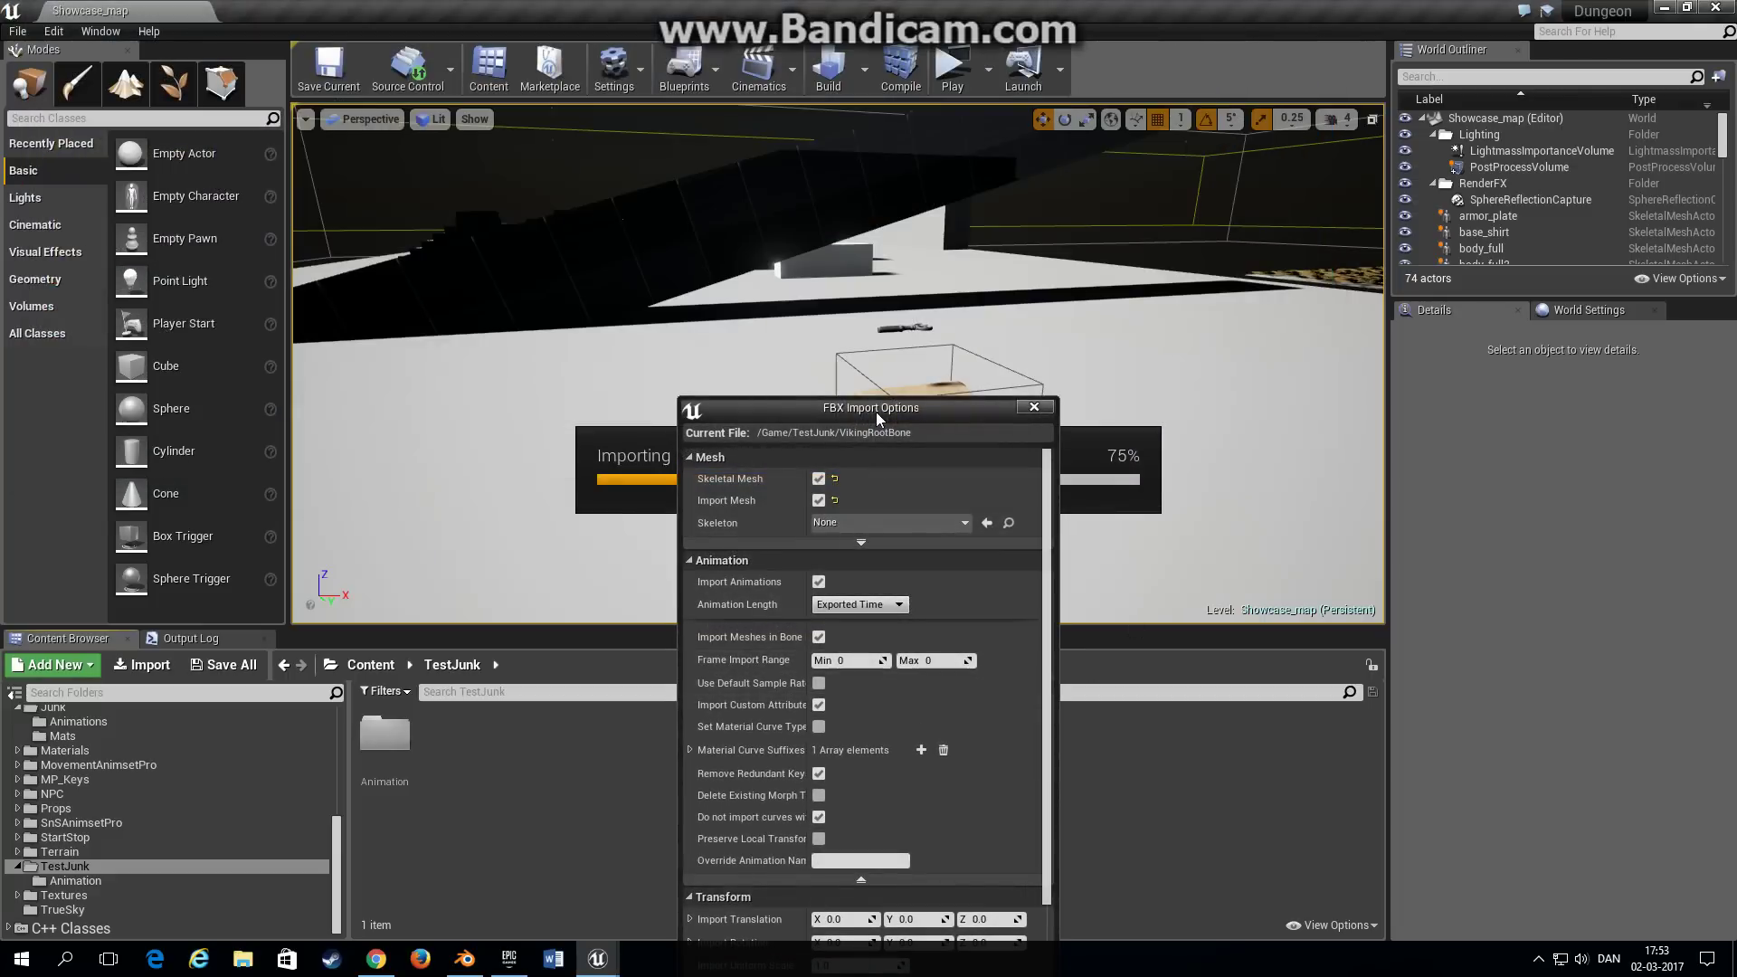
drag(876, 411, 871, 186)
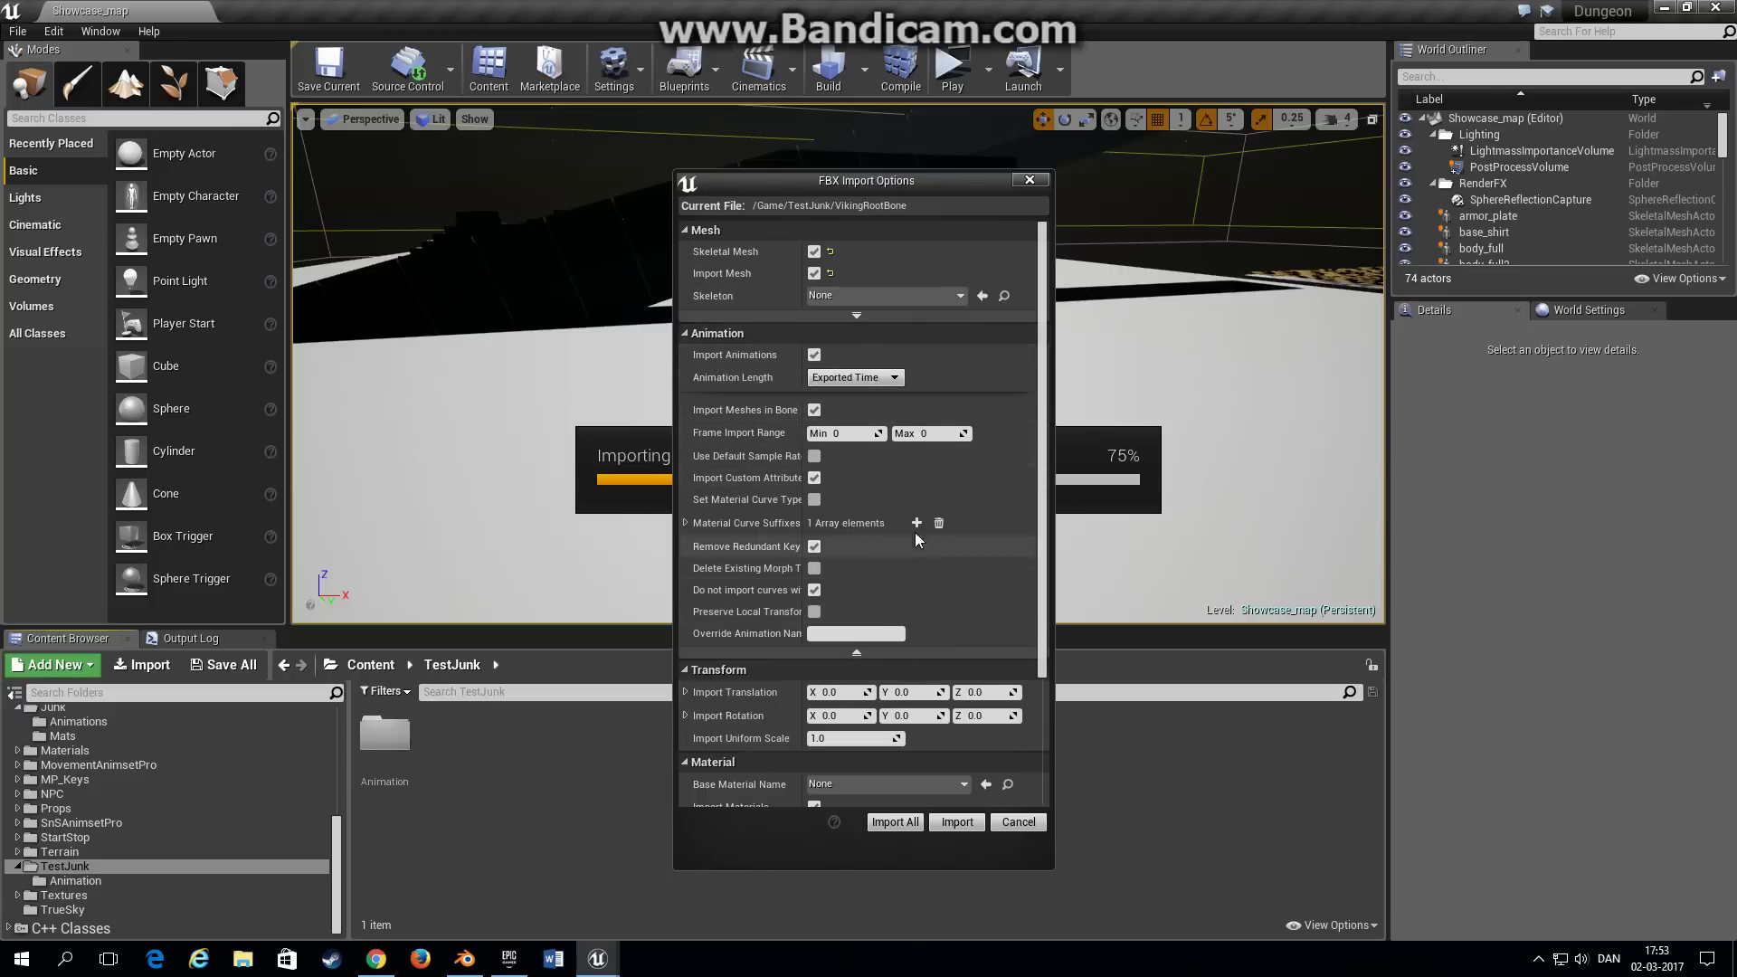
click(955, 823)
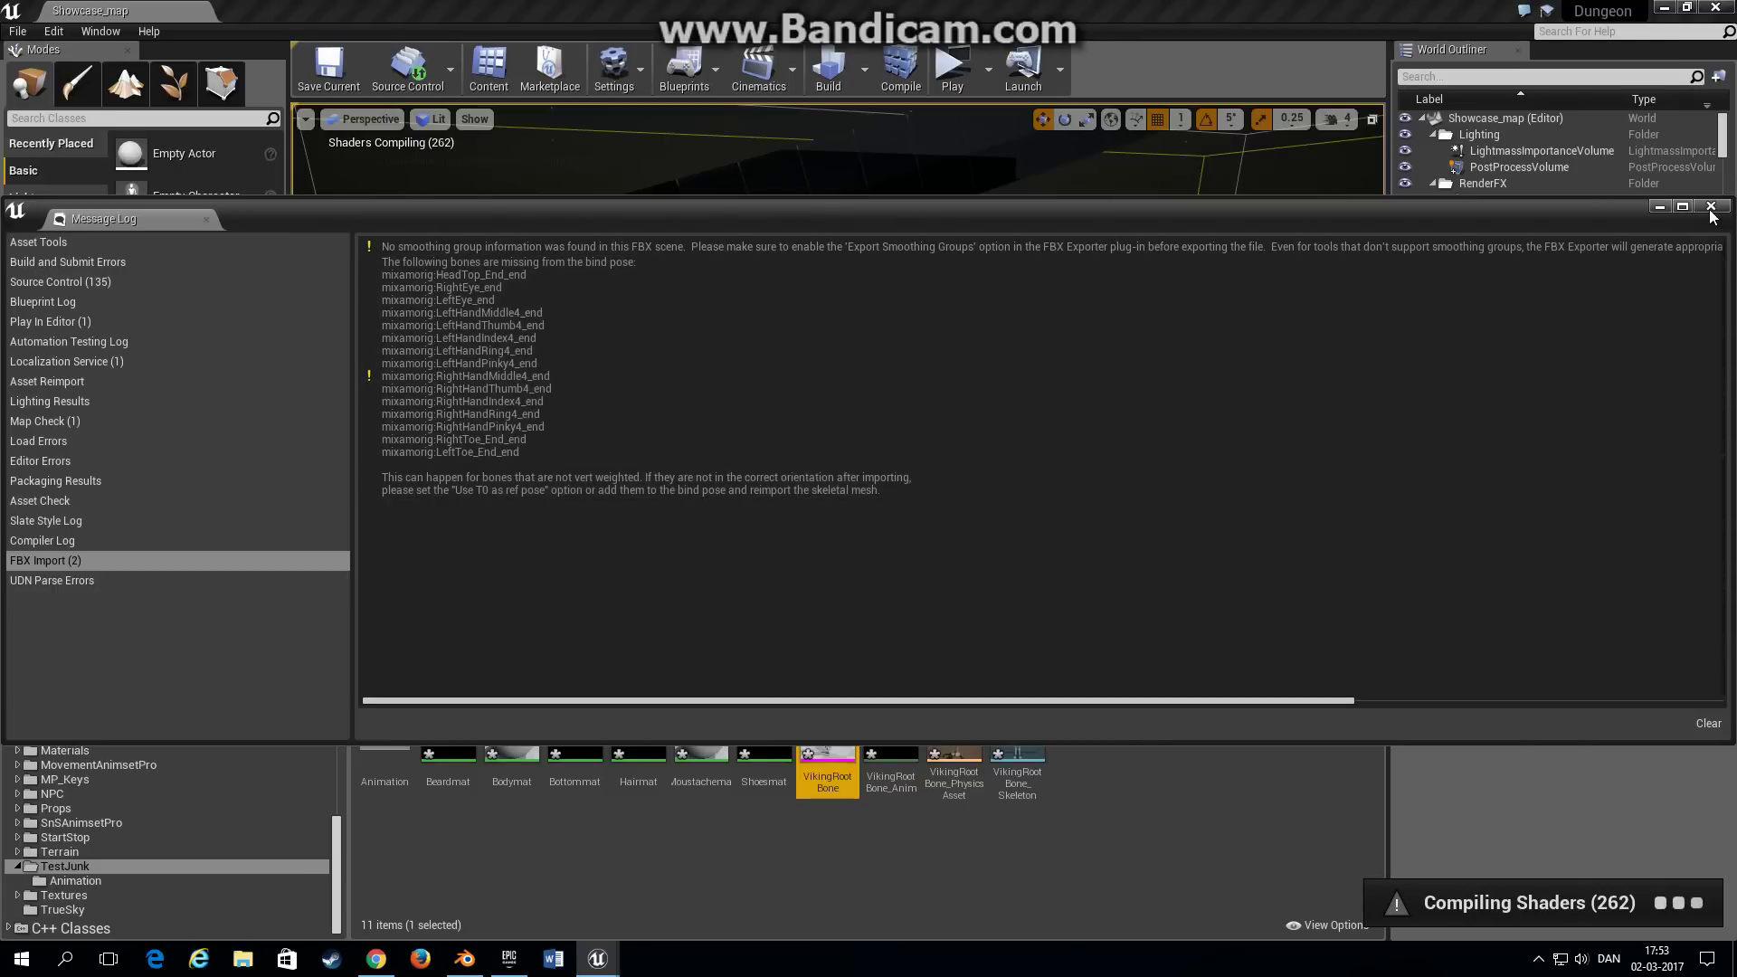
click(1711, 208)
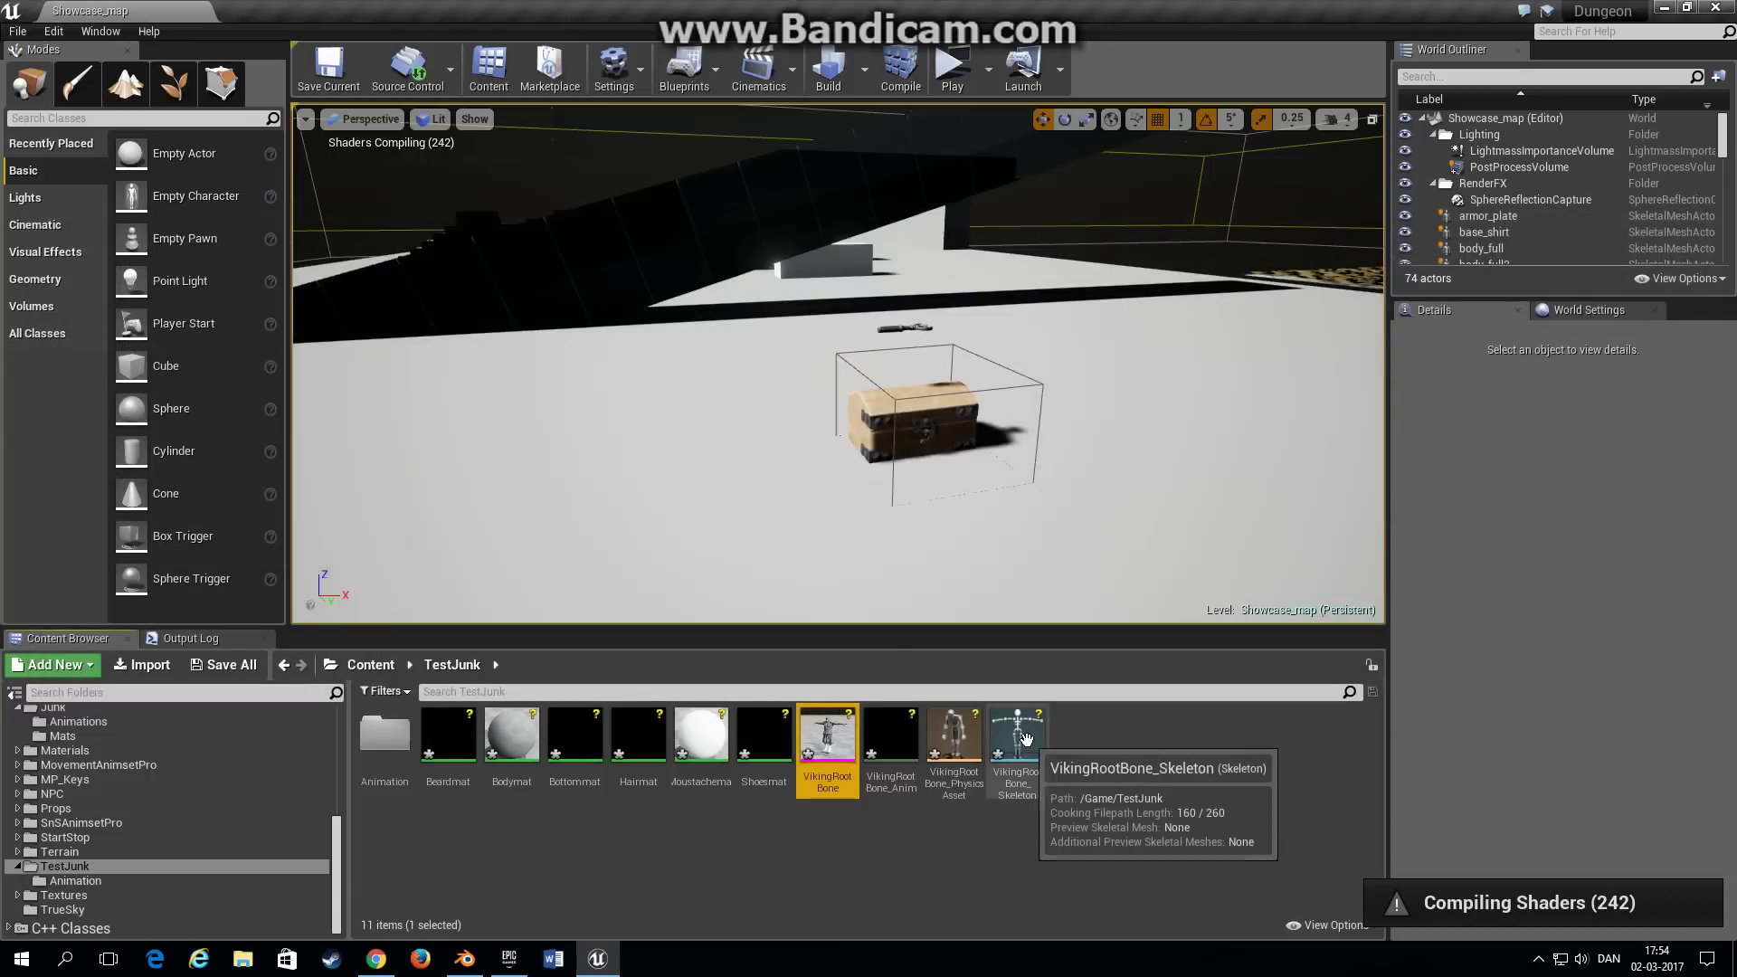
Step: Open VikingRootBone_Skeleton and set its preview mesh to VikingRootBone
double_click(1025, 741)
click(361, 119)
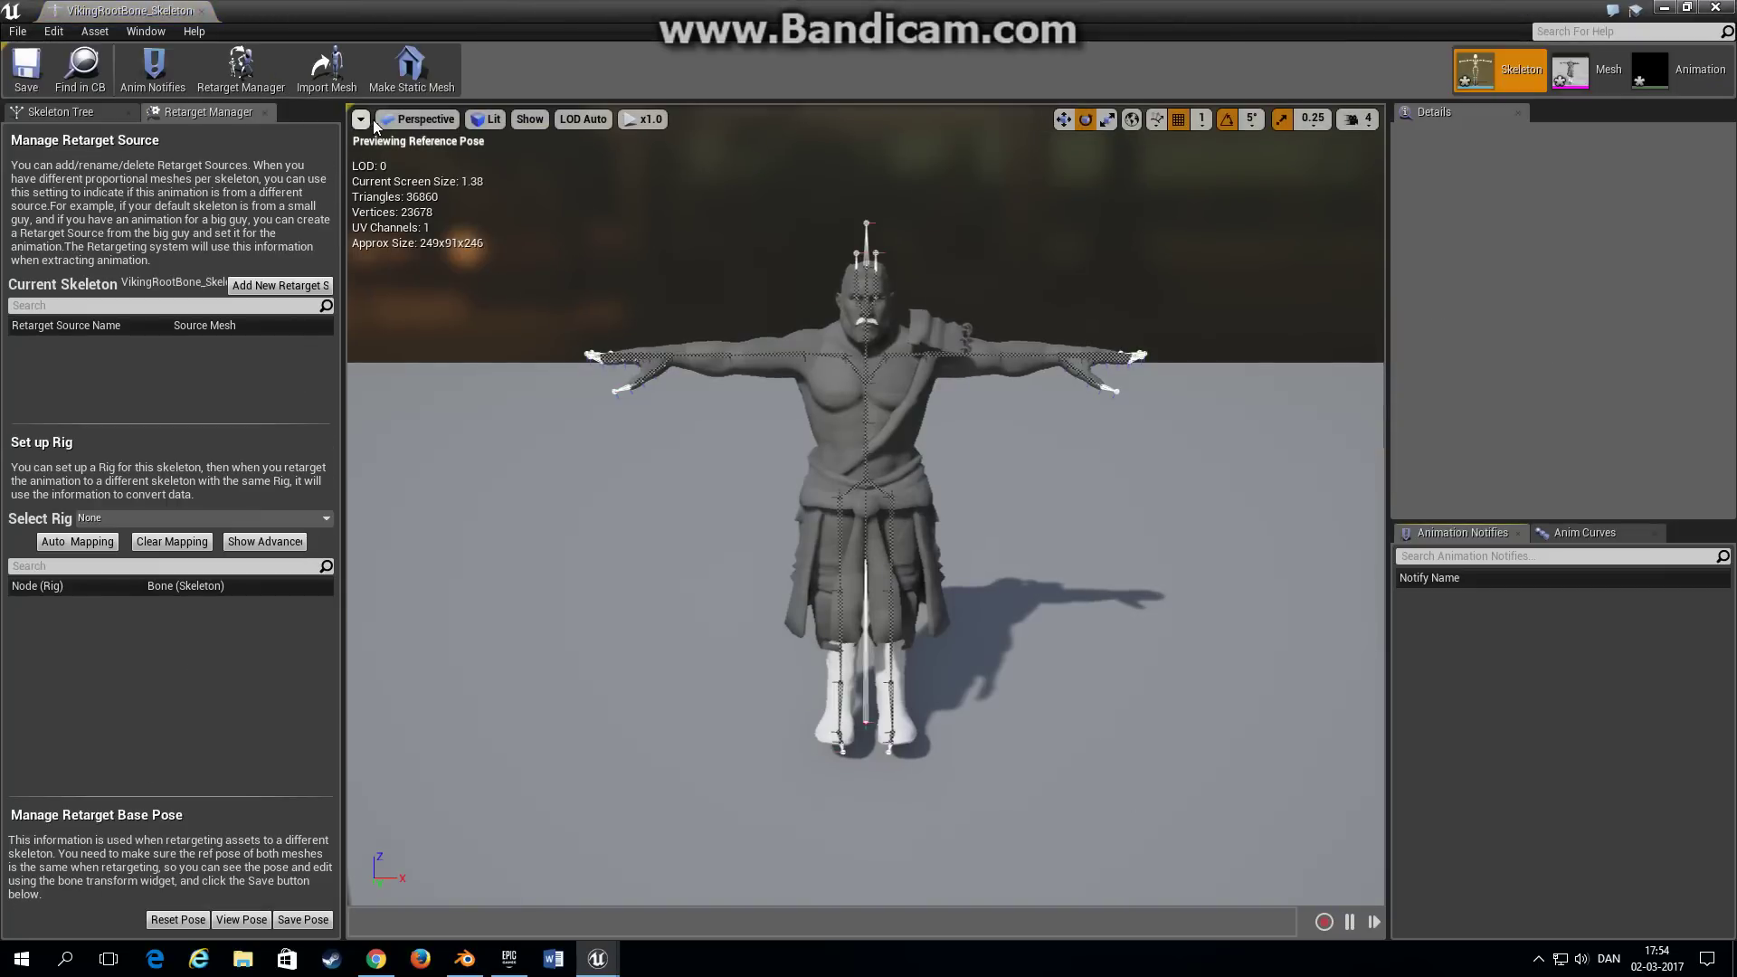
mouse_move(404, 171)
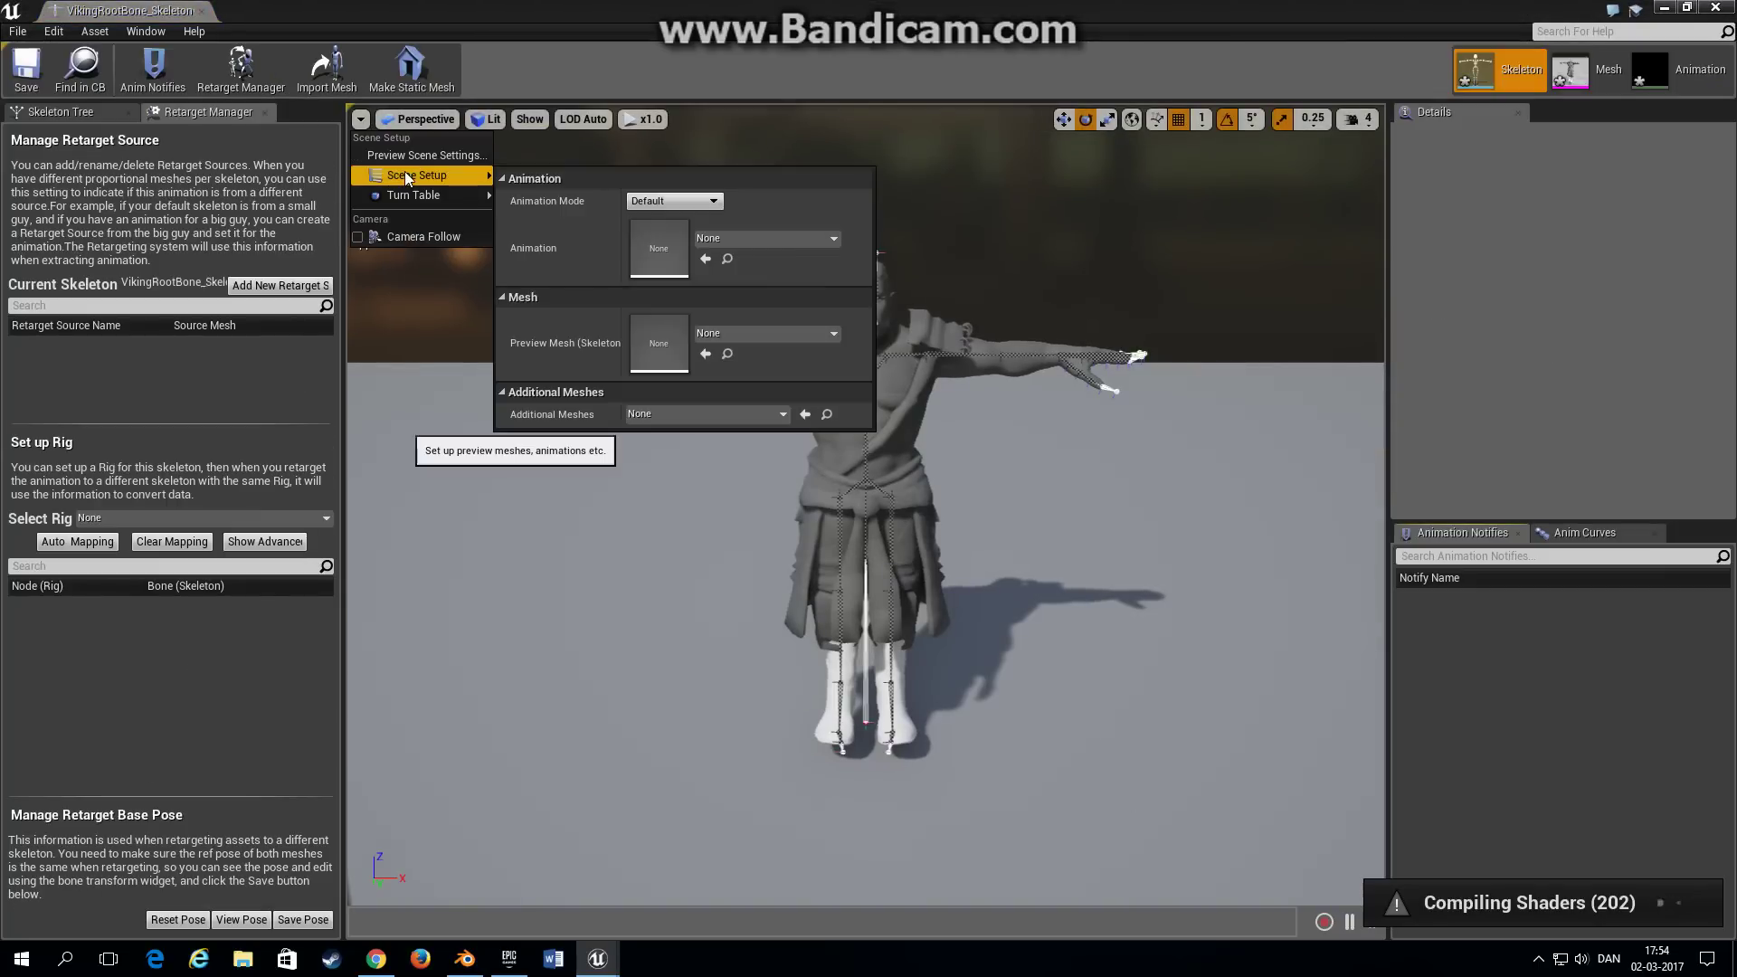
click(758, 334)
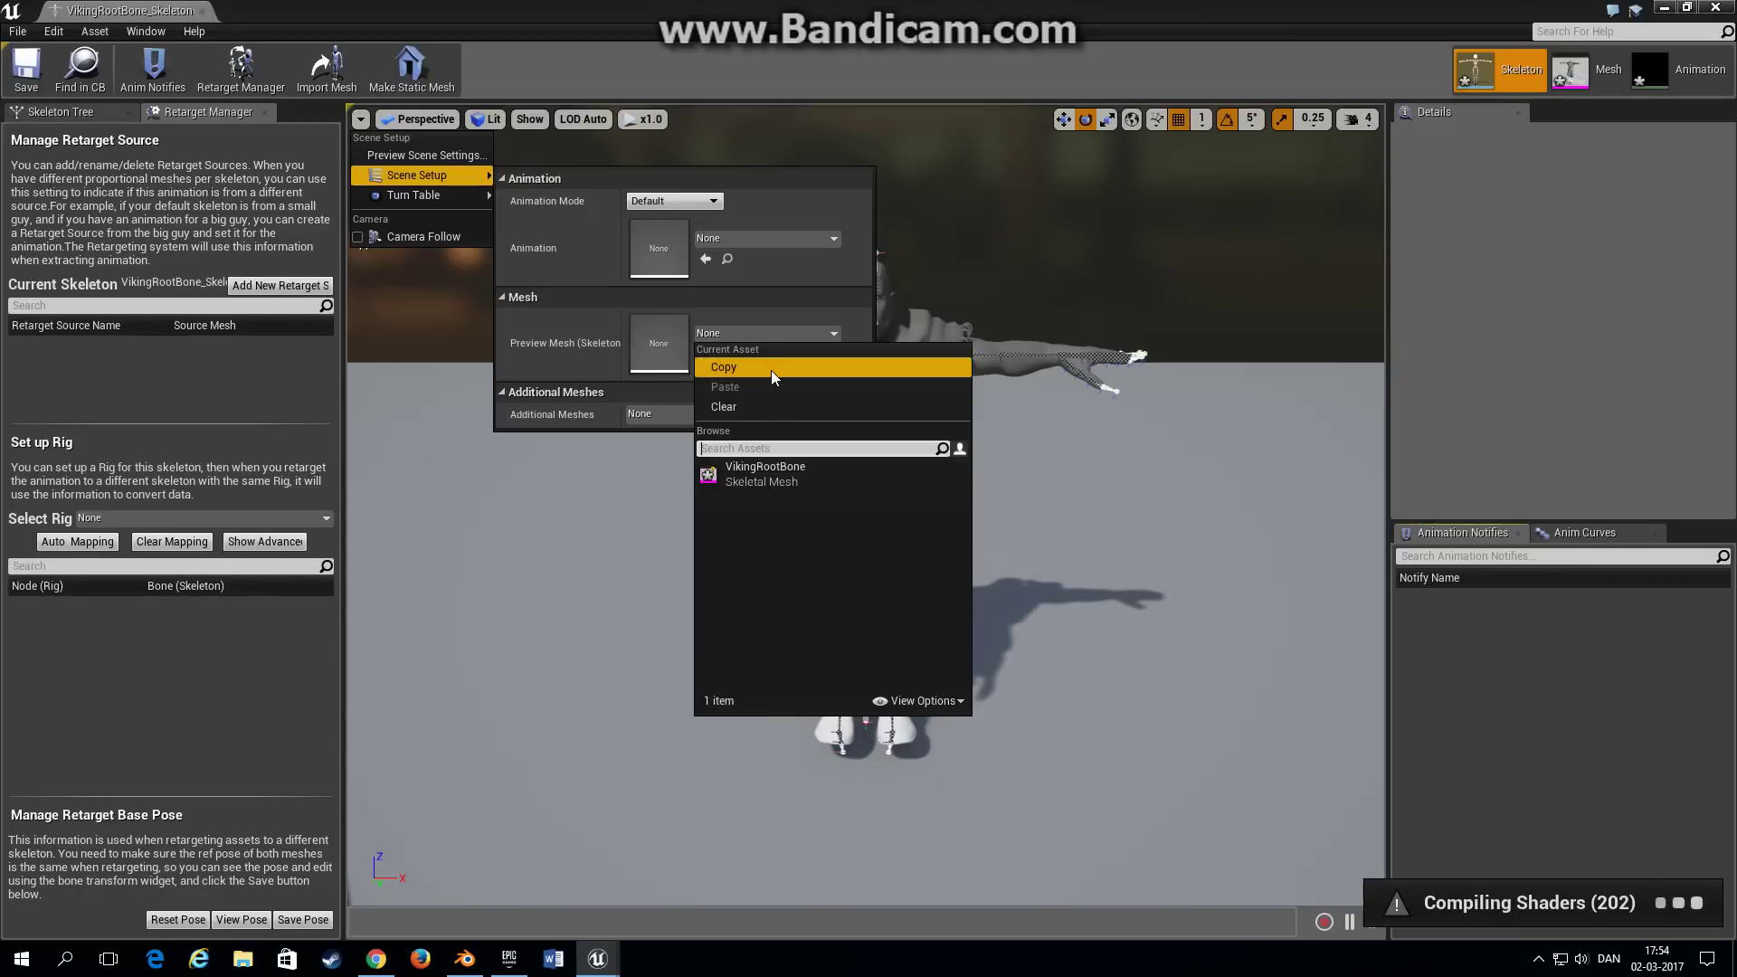
click(784, 476)
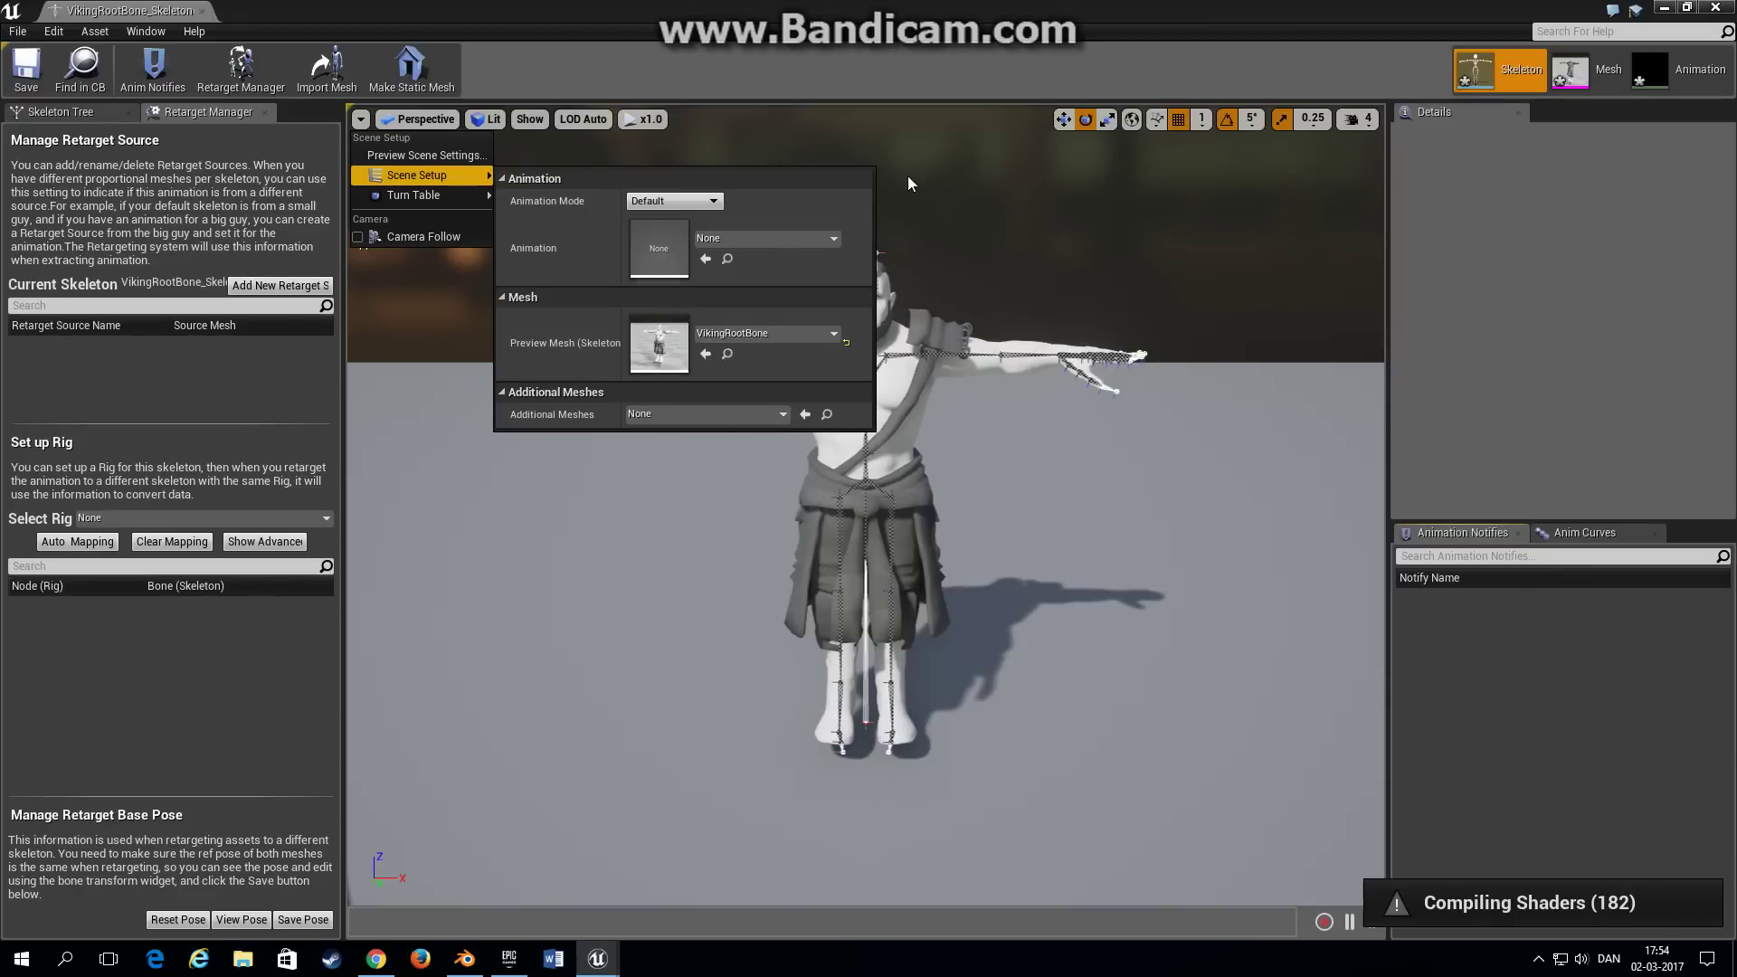
click(930, 250)
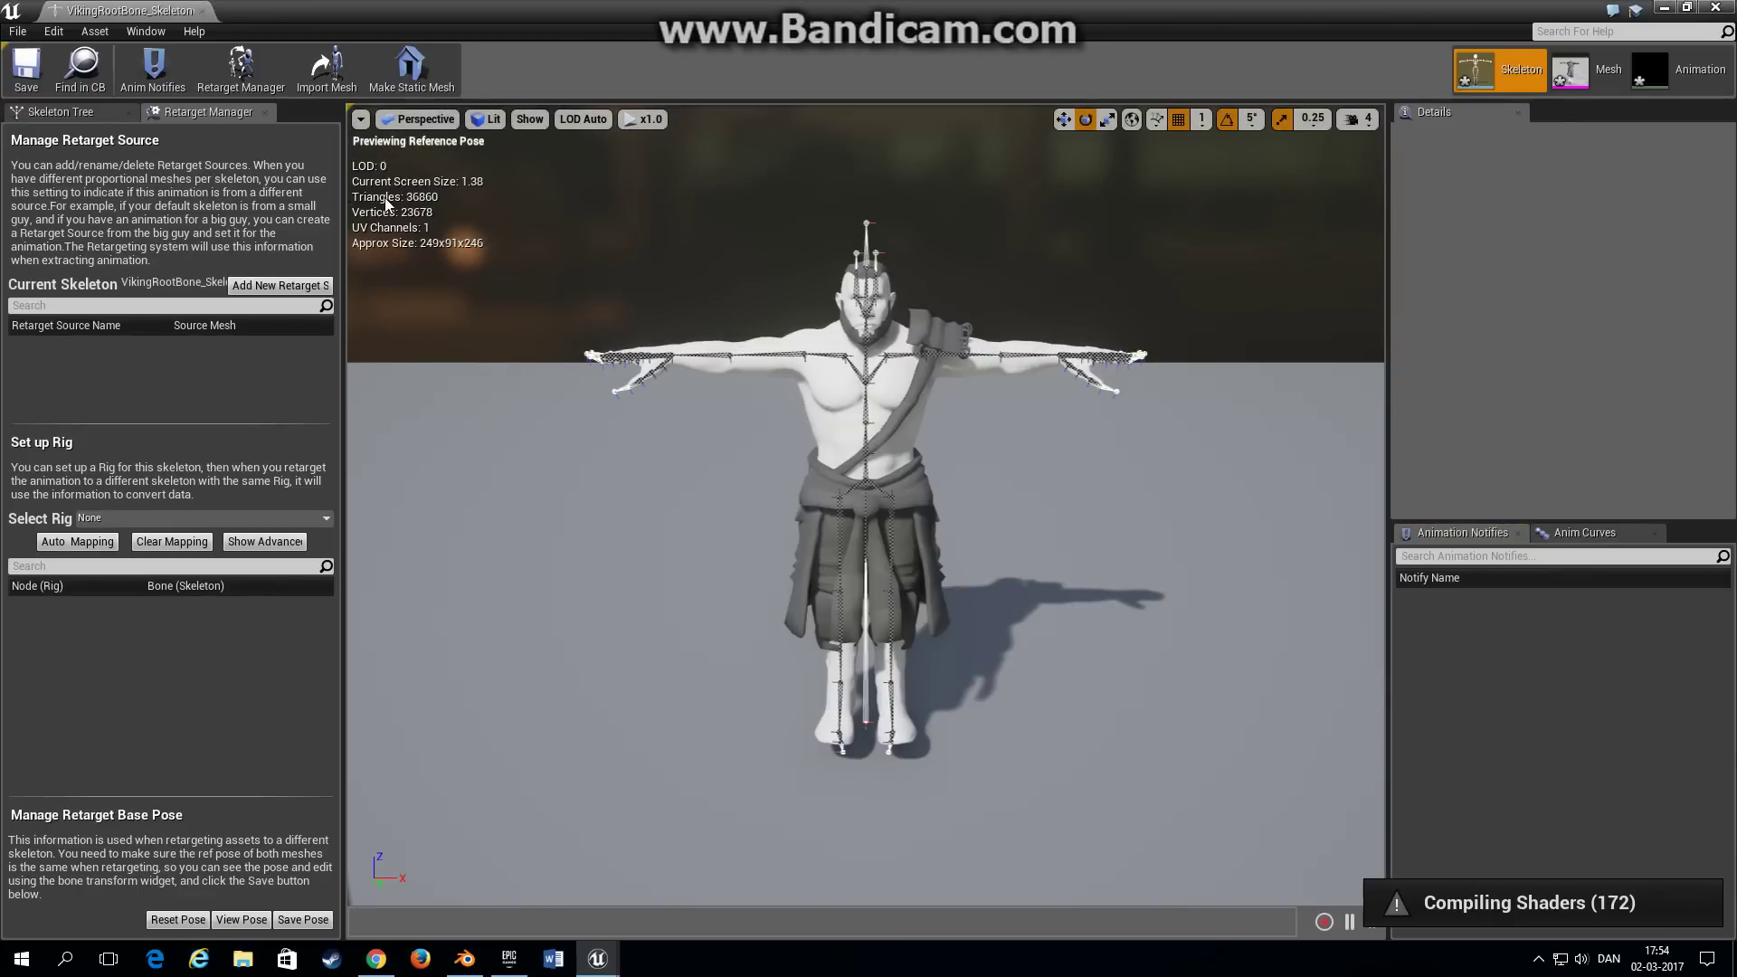
Step: Select the Root bone in the Skeleton Tree and rotate it to -20 degrees
click(69, 111)
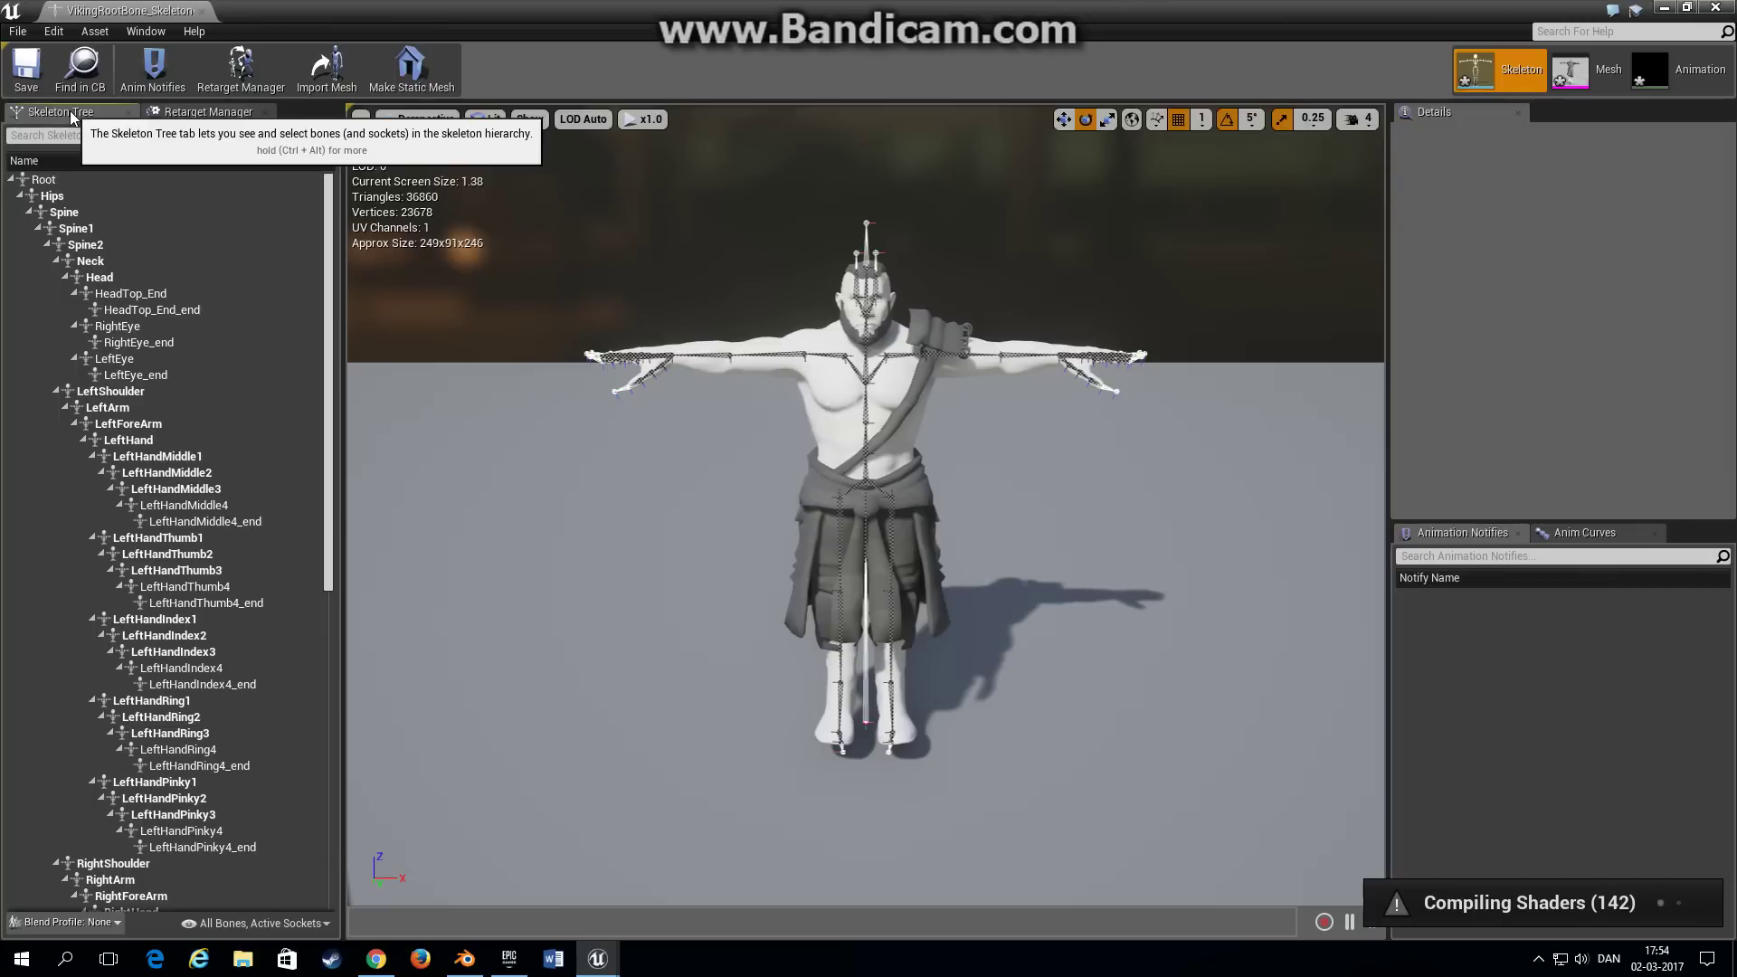
click(65, 179)
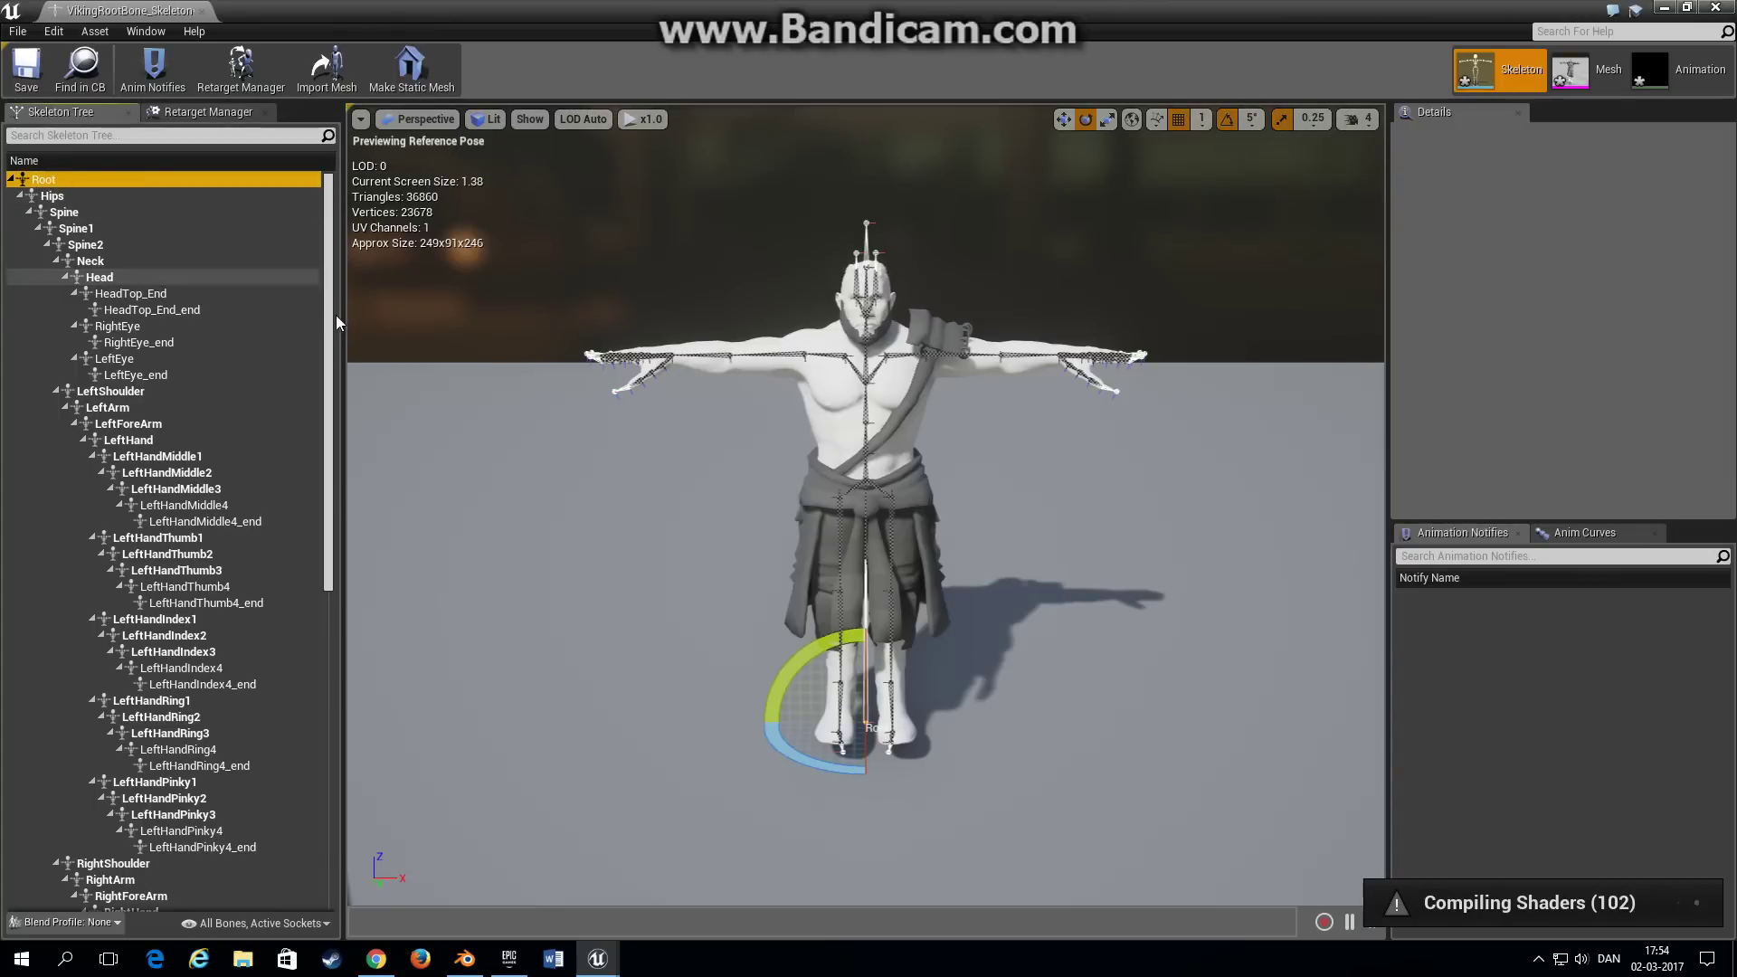
drag(841, 658, 910, 665)
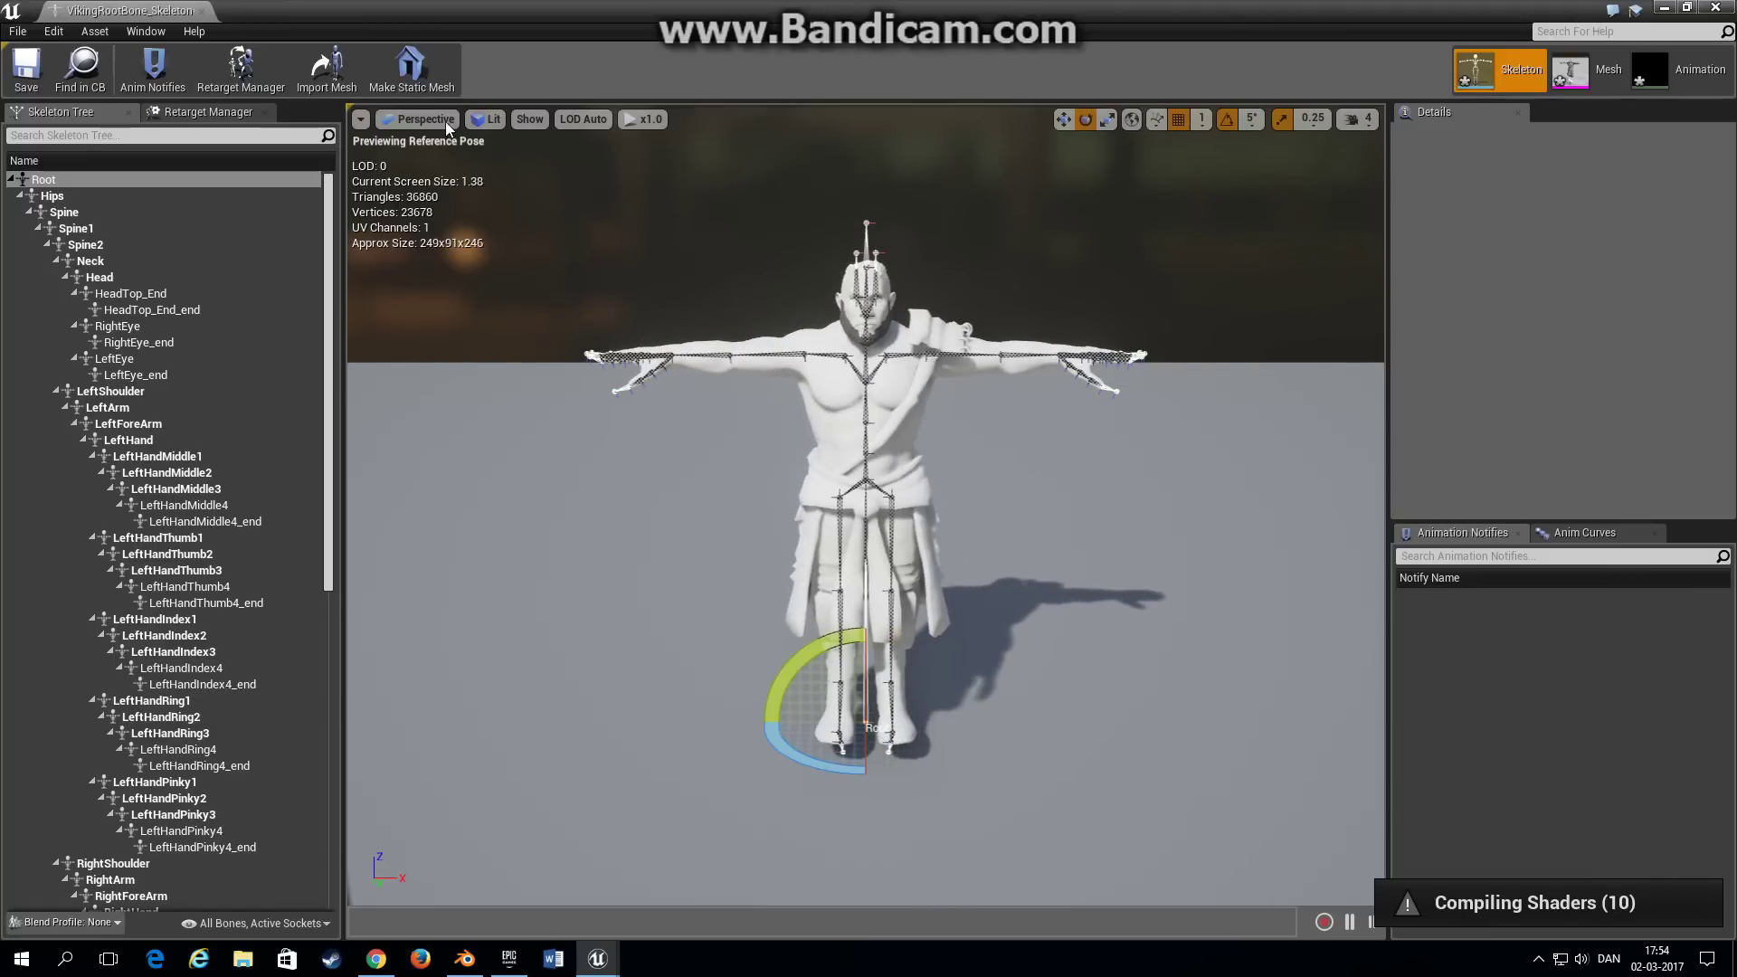
Step: Close the skeleton editor and save all new TestJunk assets via Save Selected
click(201, 10)
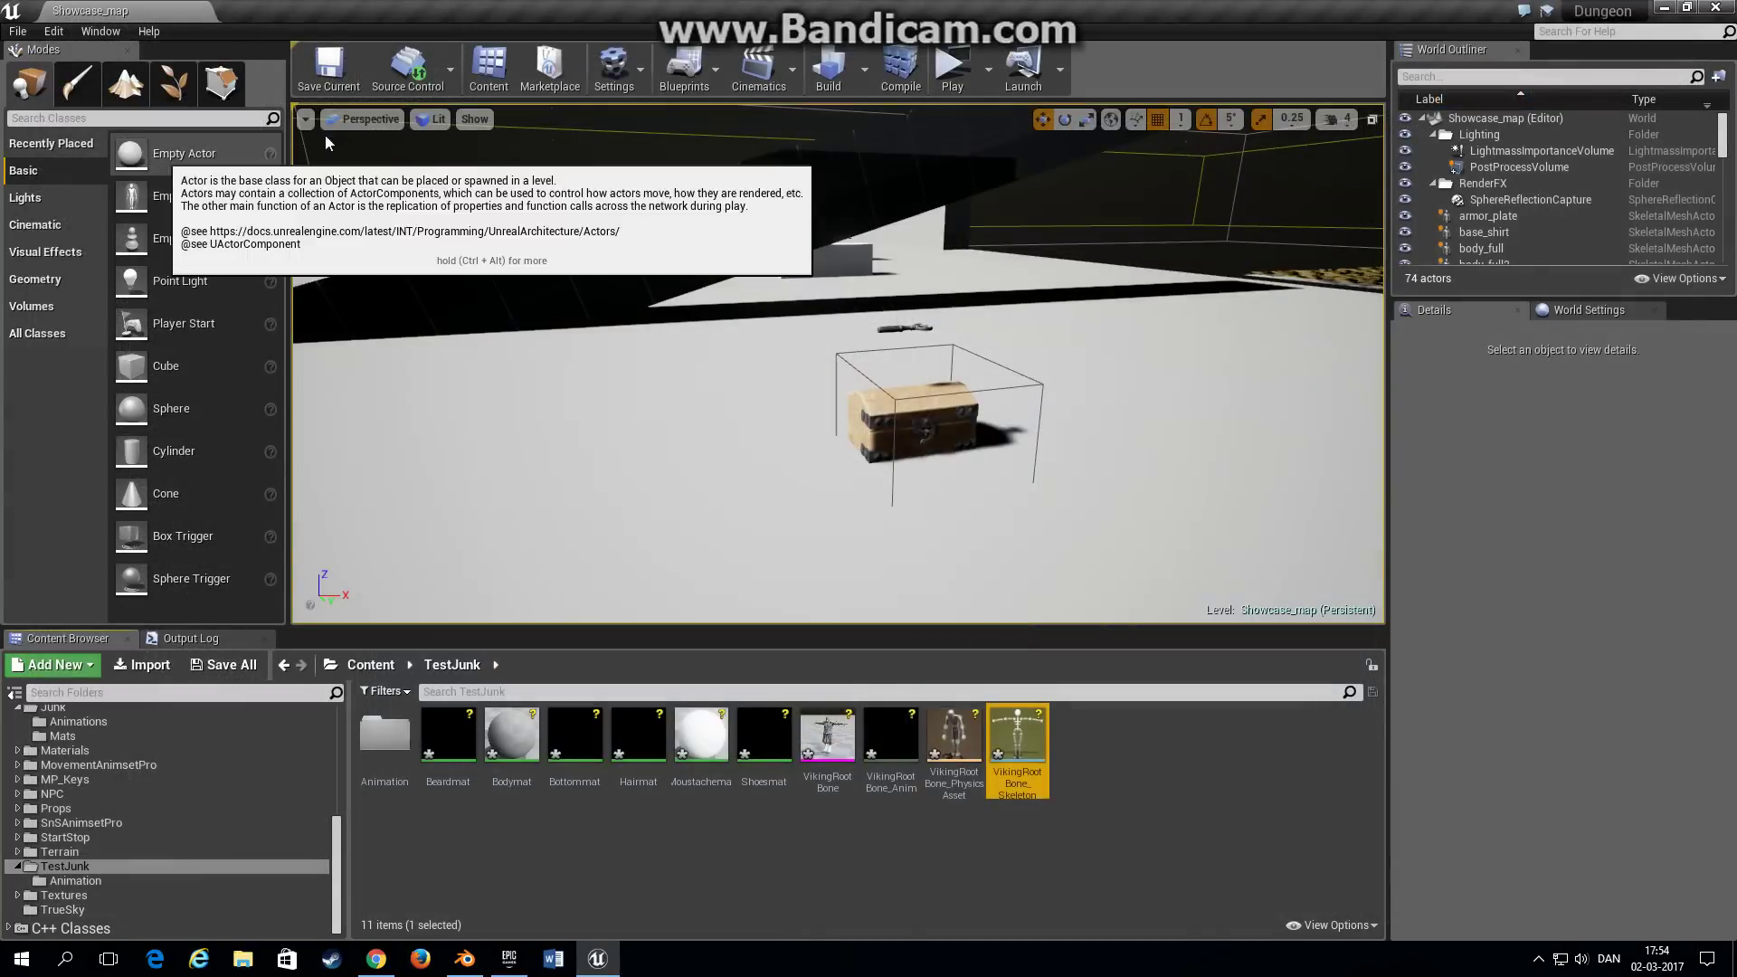
click(223, 665)
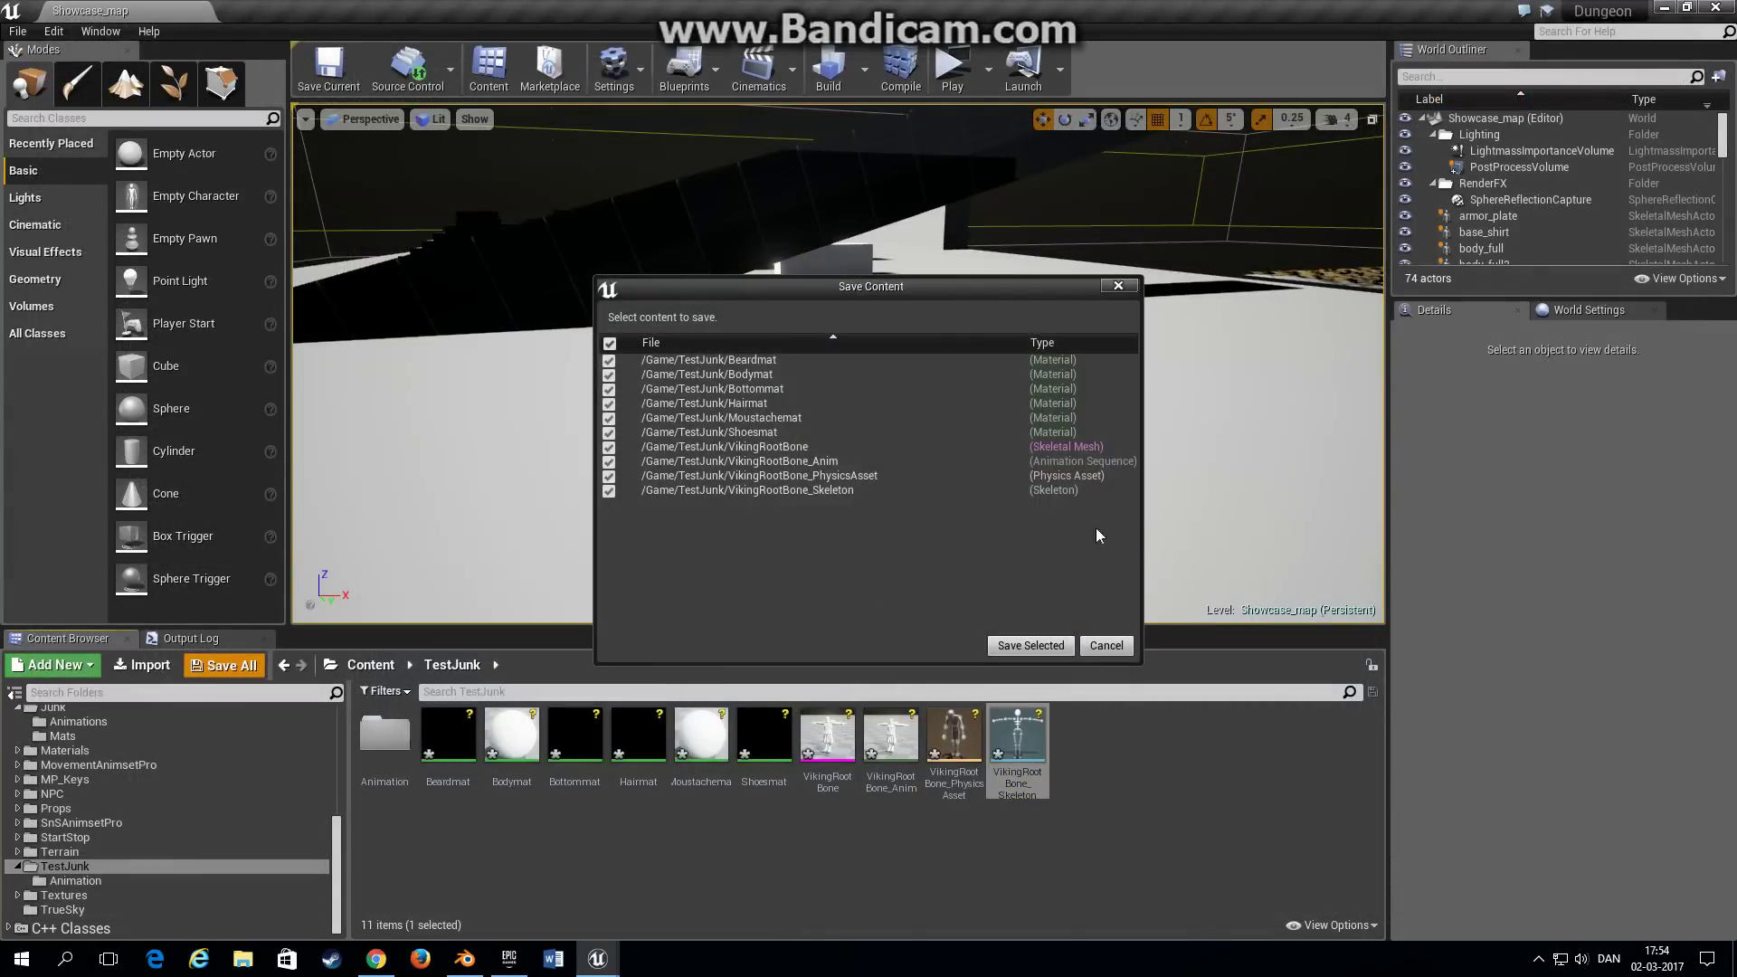
click(1026, 651)
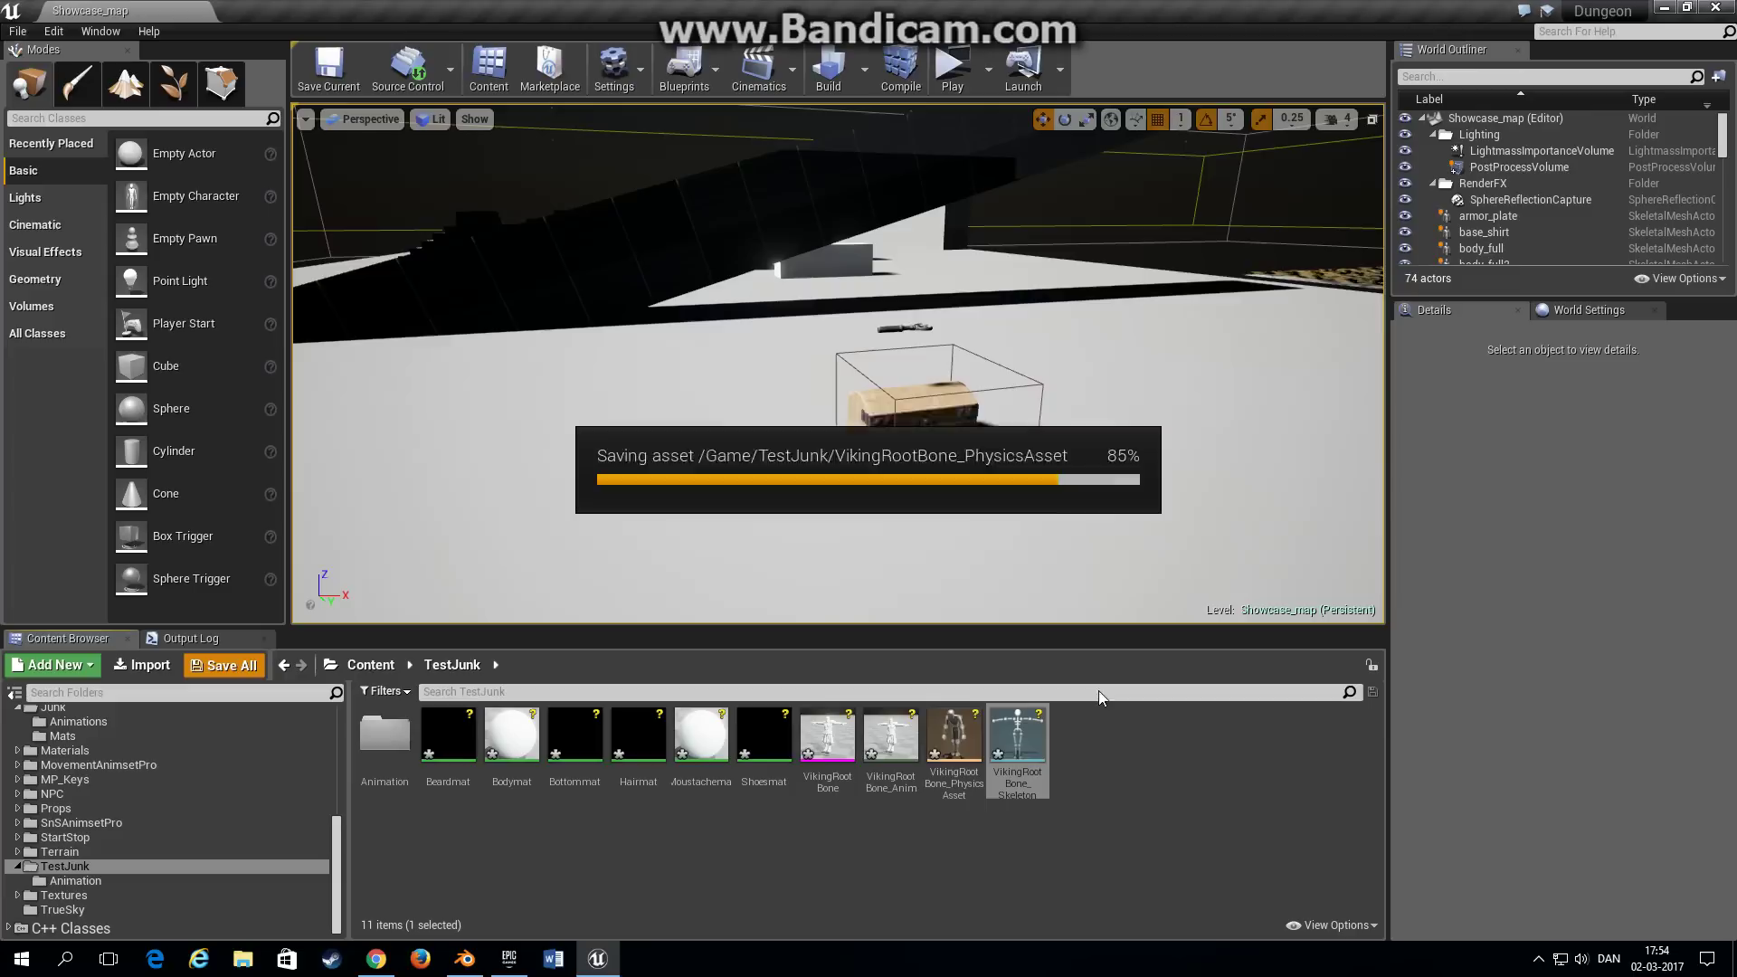
mouse_move(459, 968)
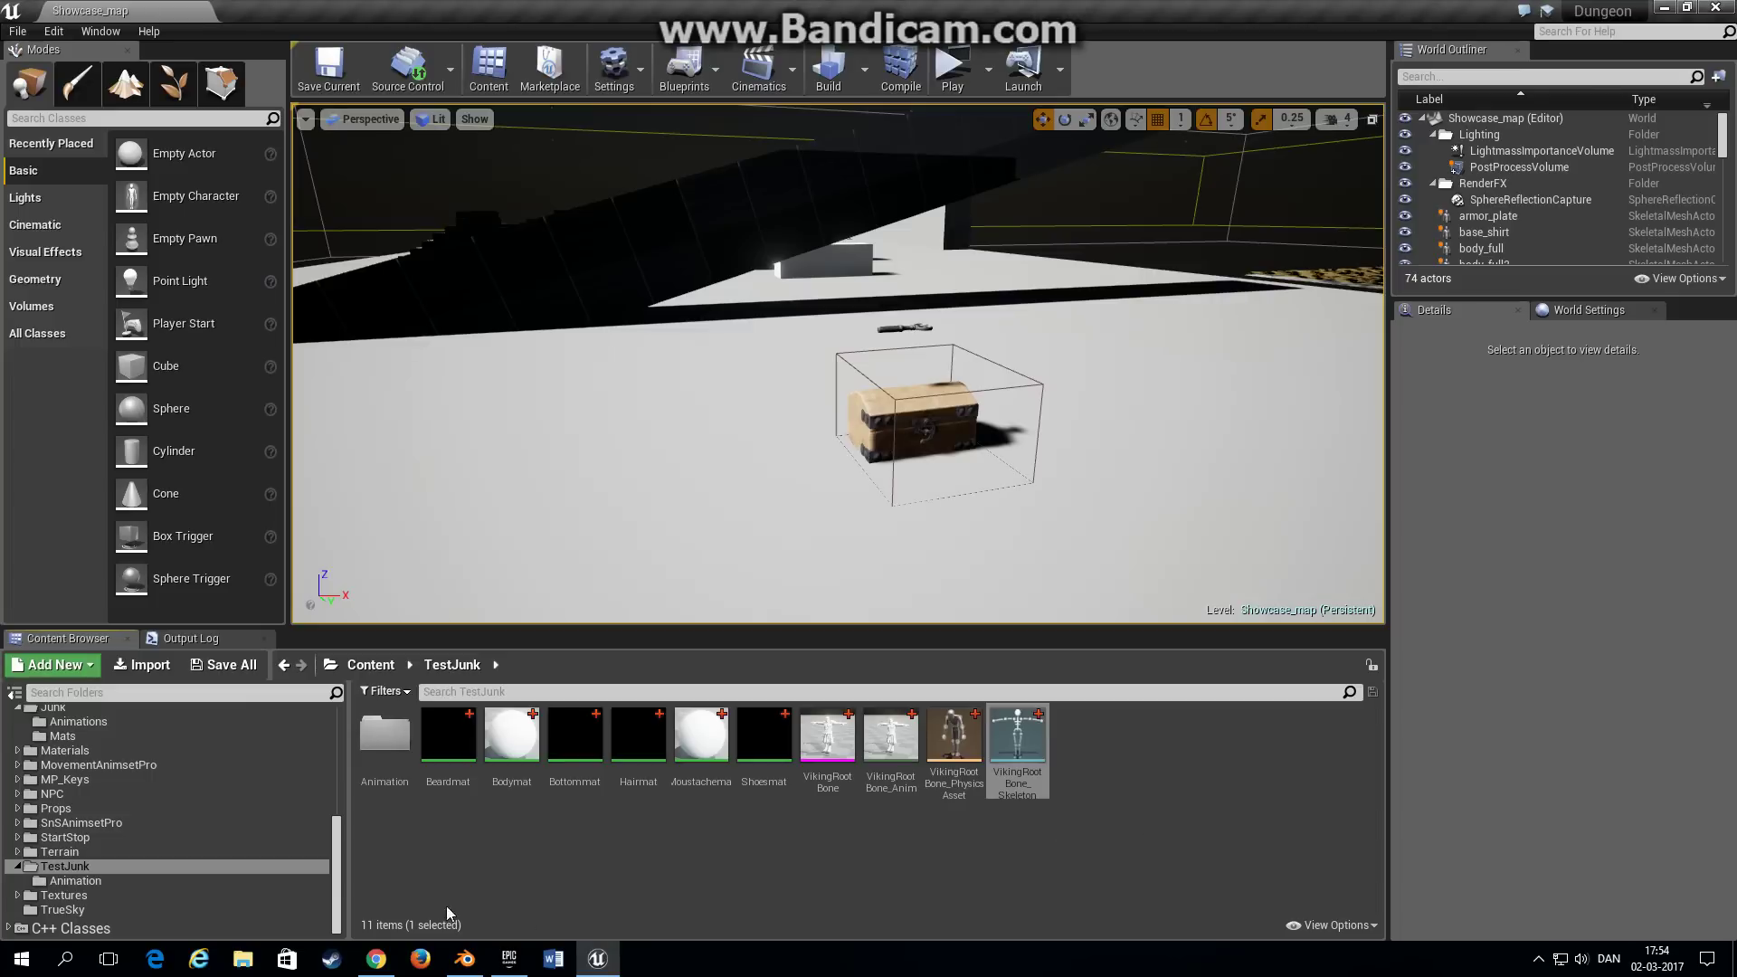
Step: In Mixamo's My Animations, preview Standing Melee Run Jump Attack playing on Viking
click(376, 961)
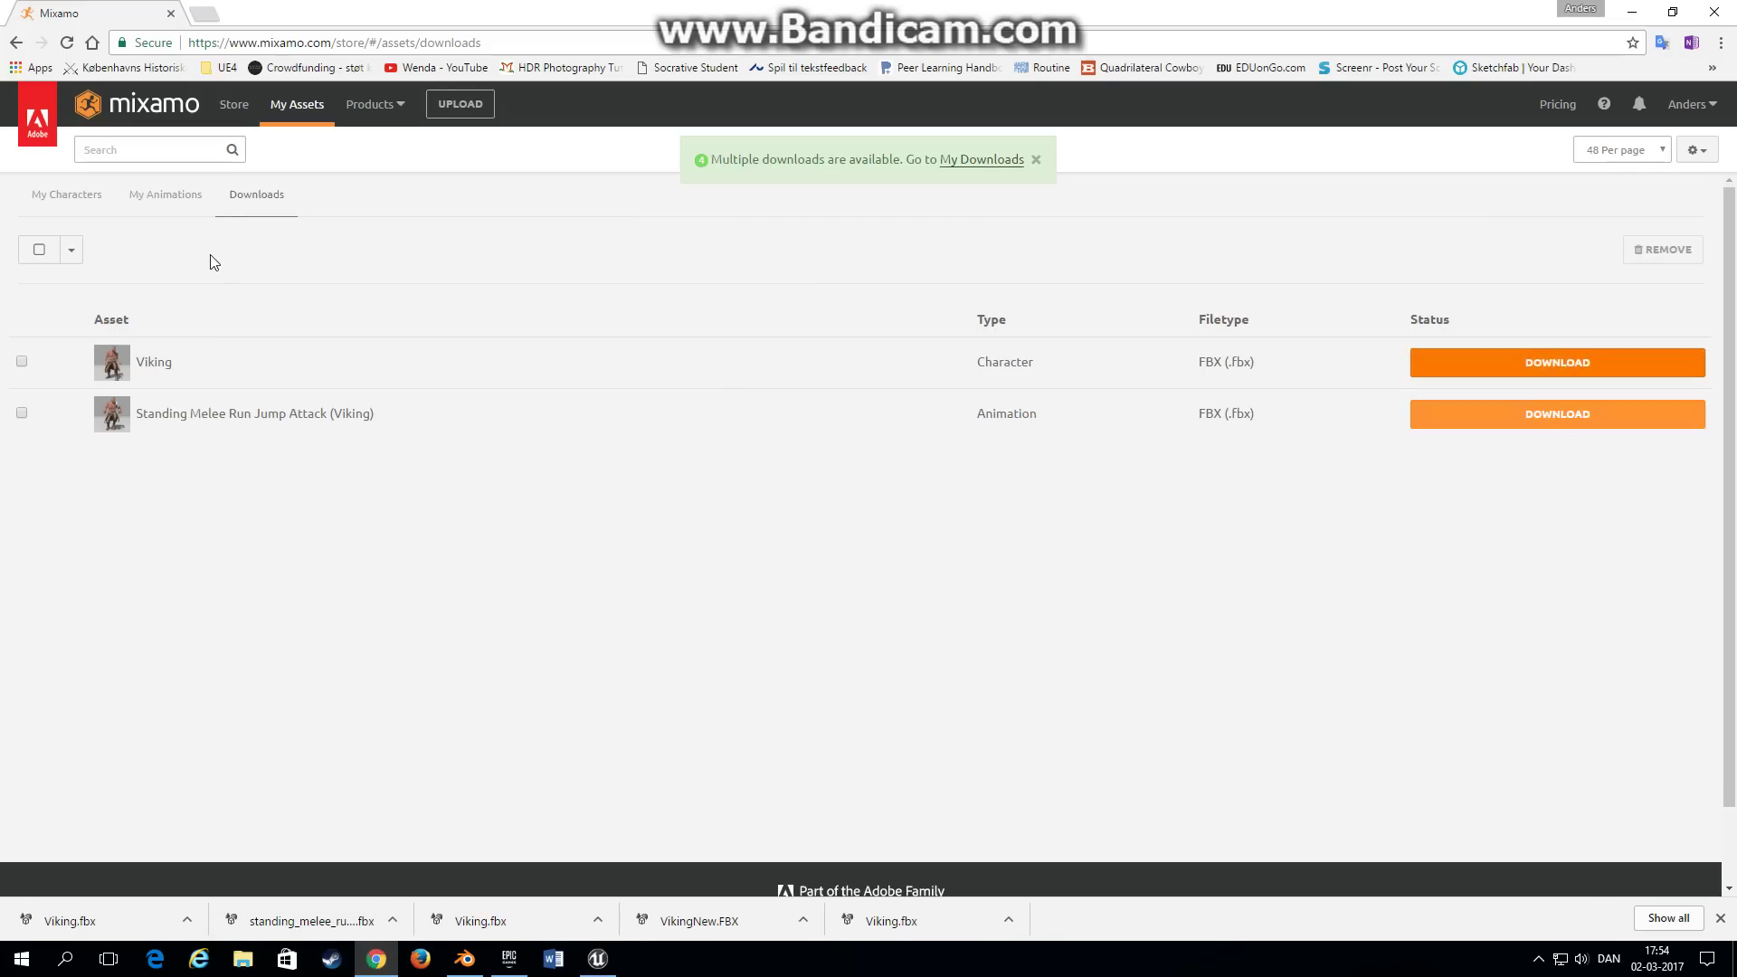
click(165, 196)
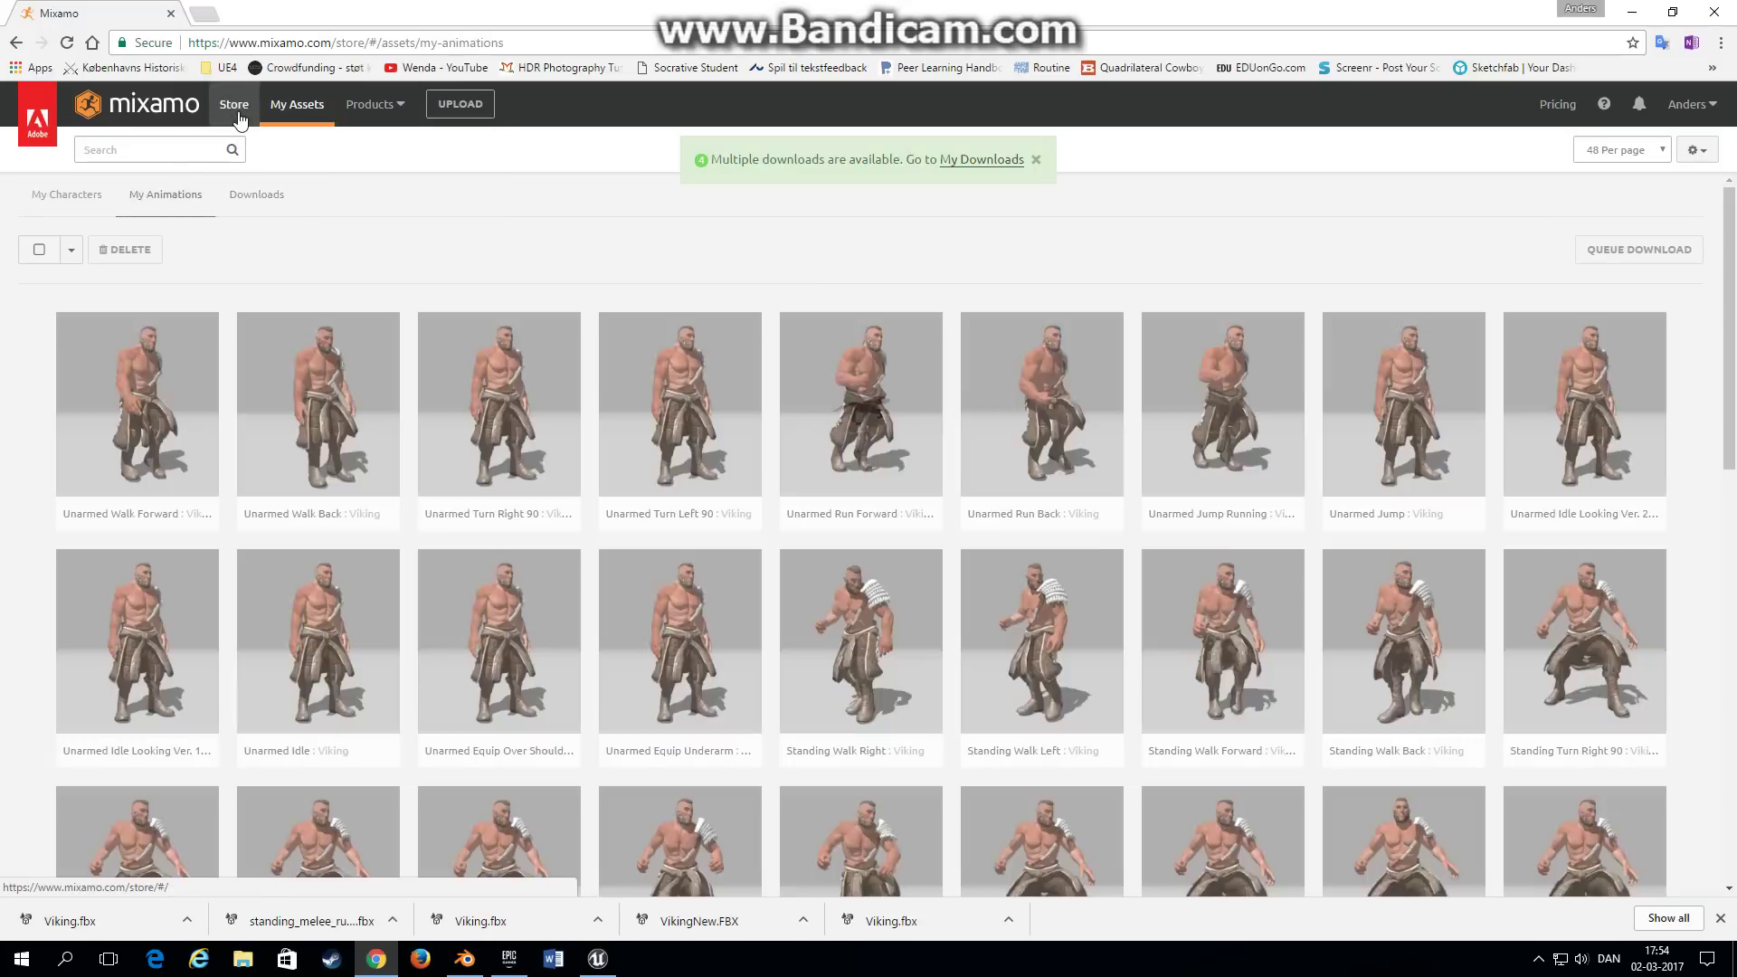
scroll(1176, 542, down, 10)
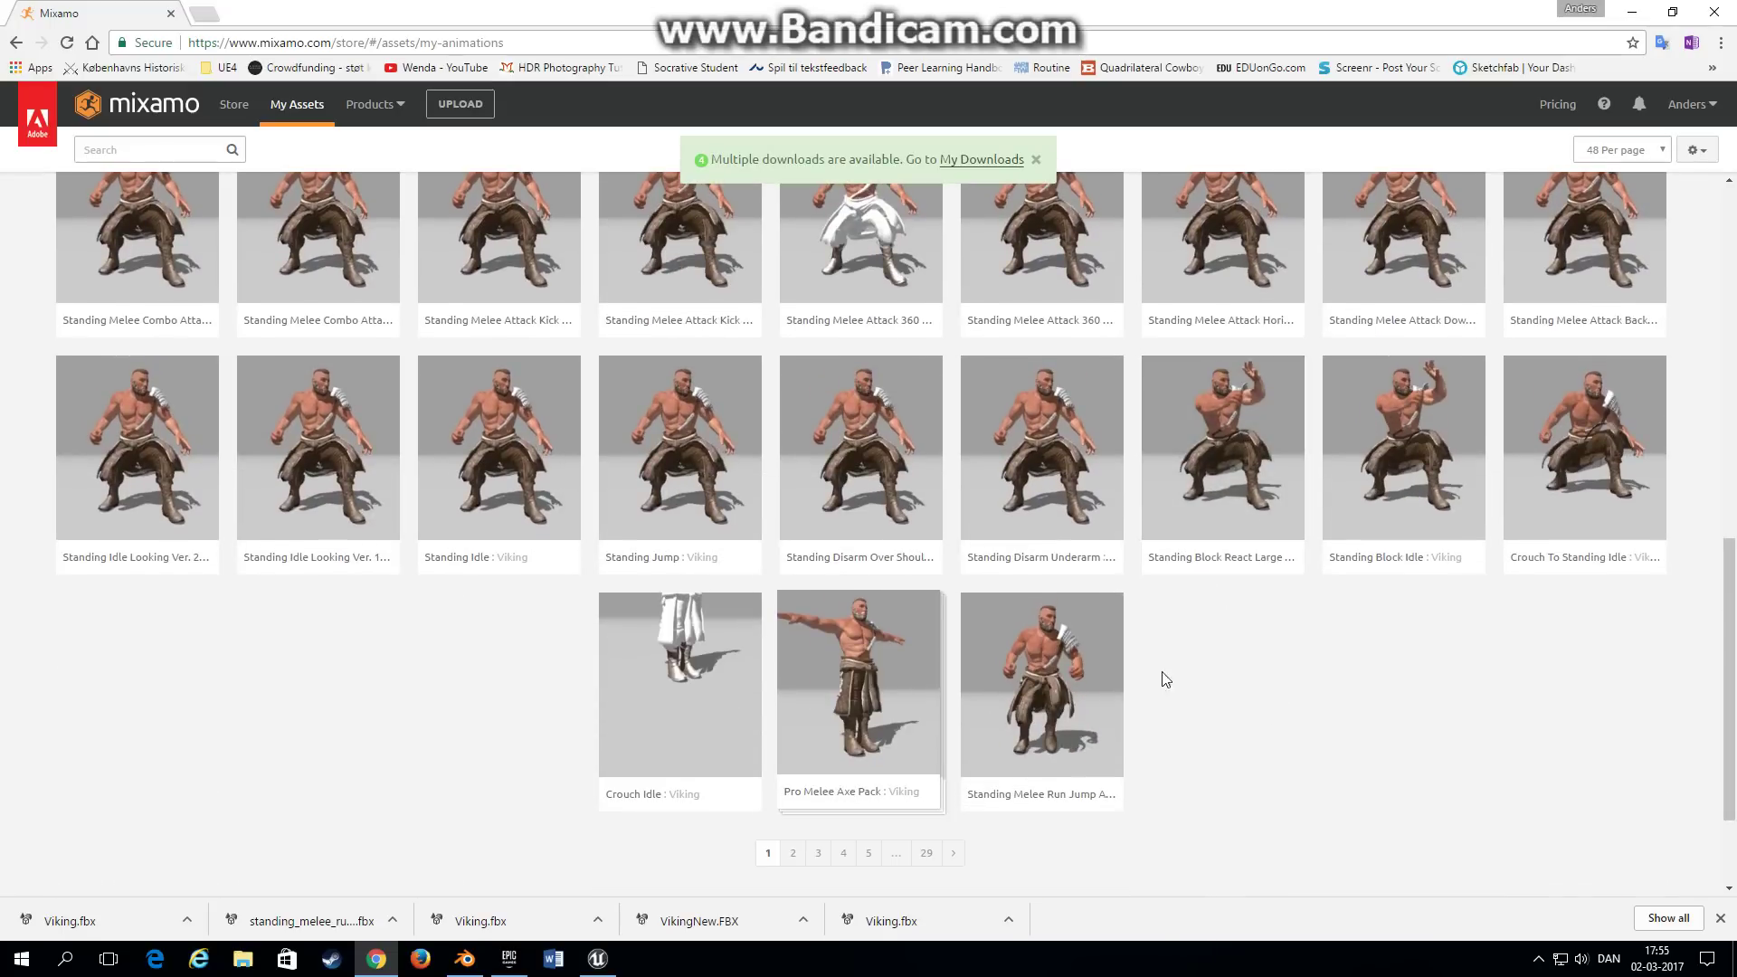
mouse_move(978, 613)
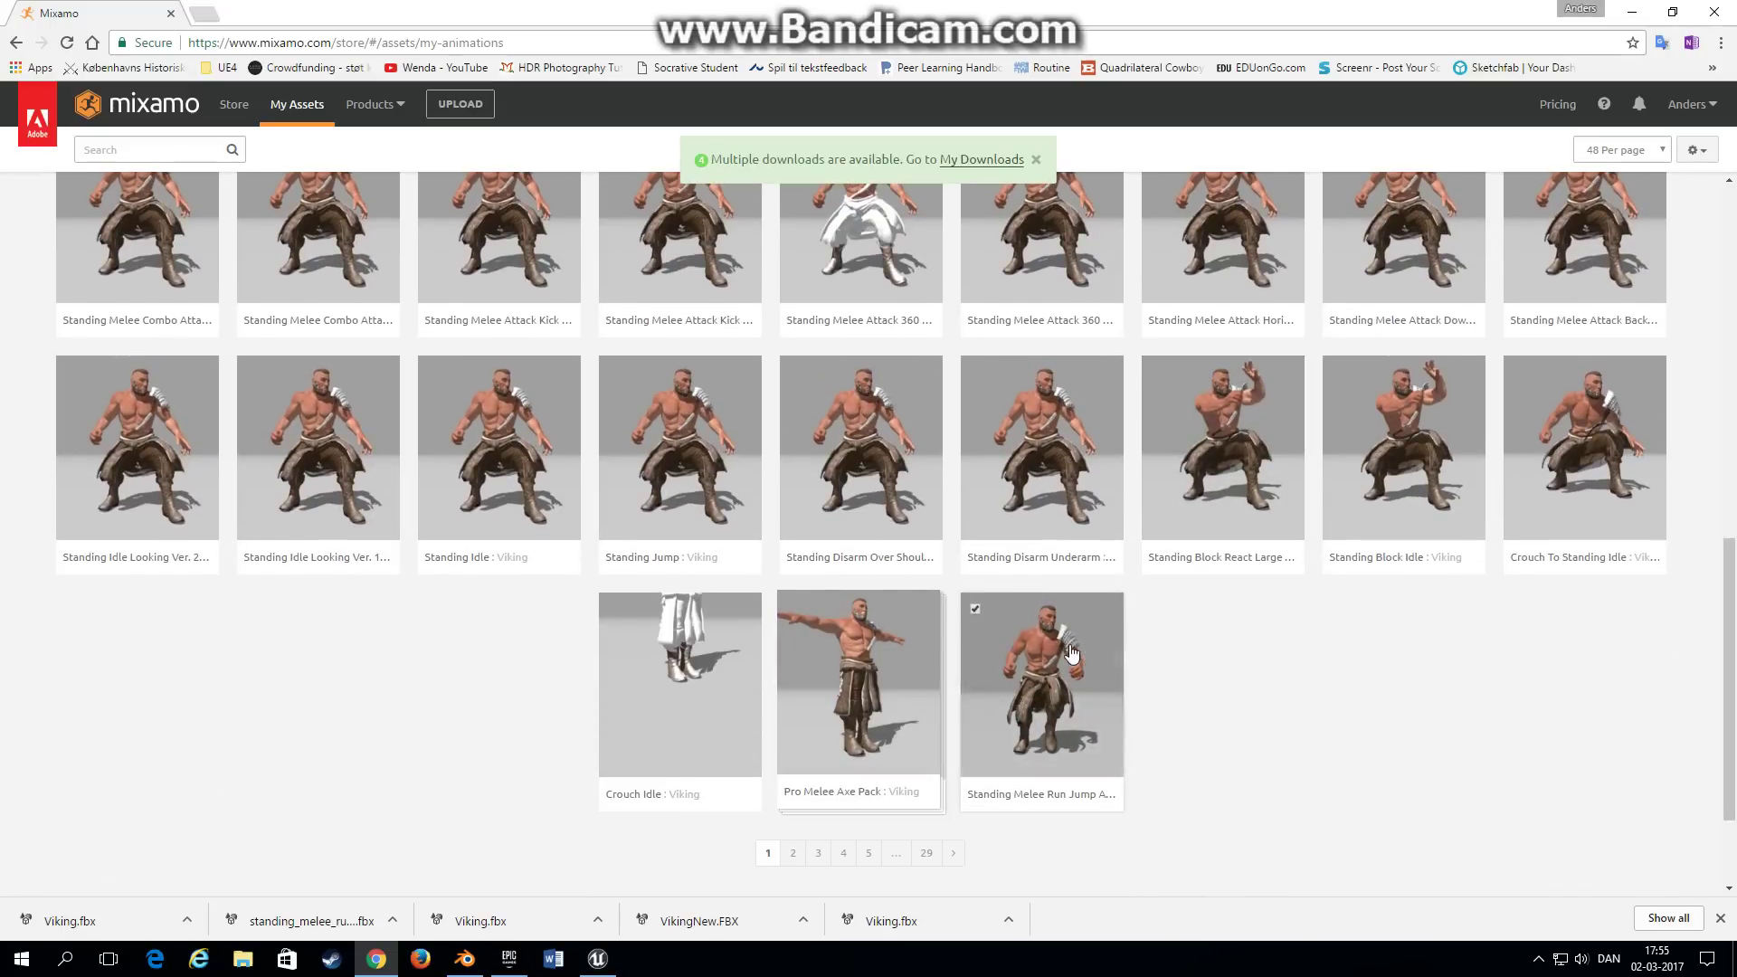
click(1081, 697)
scroll(787, 634, down, 10)
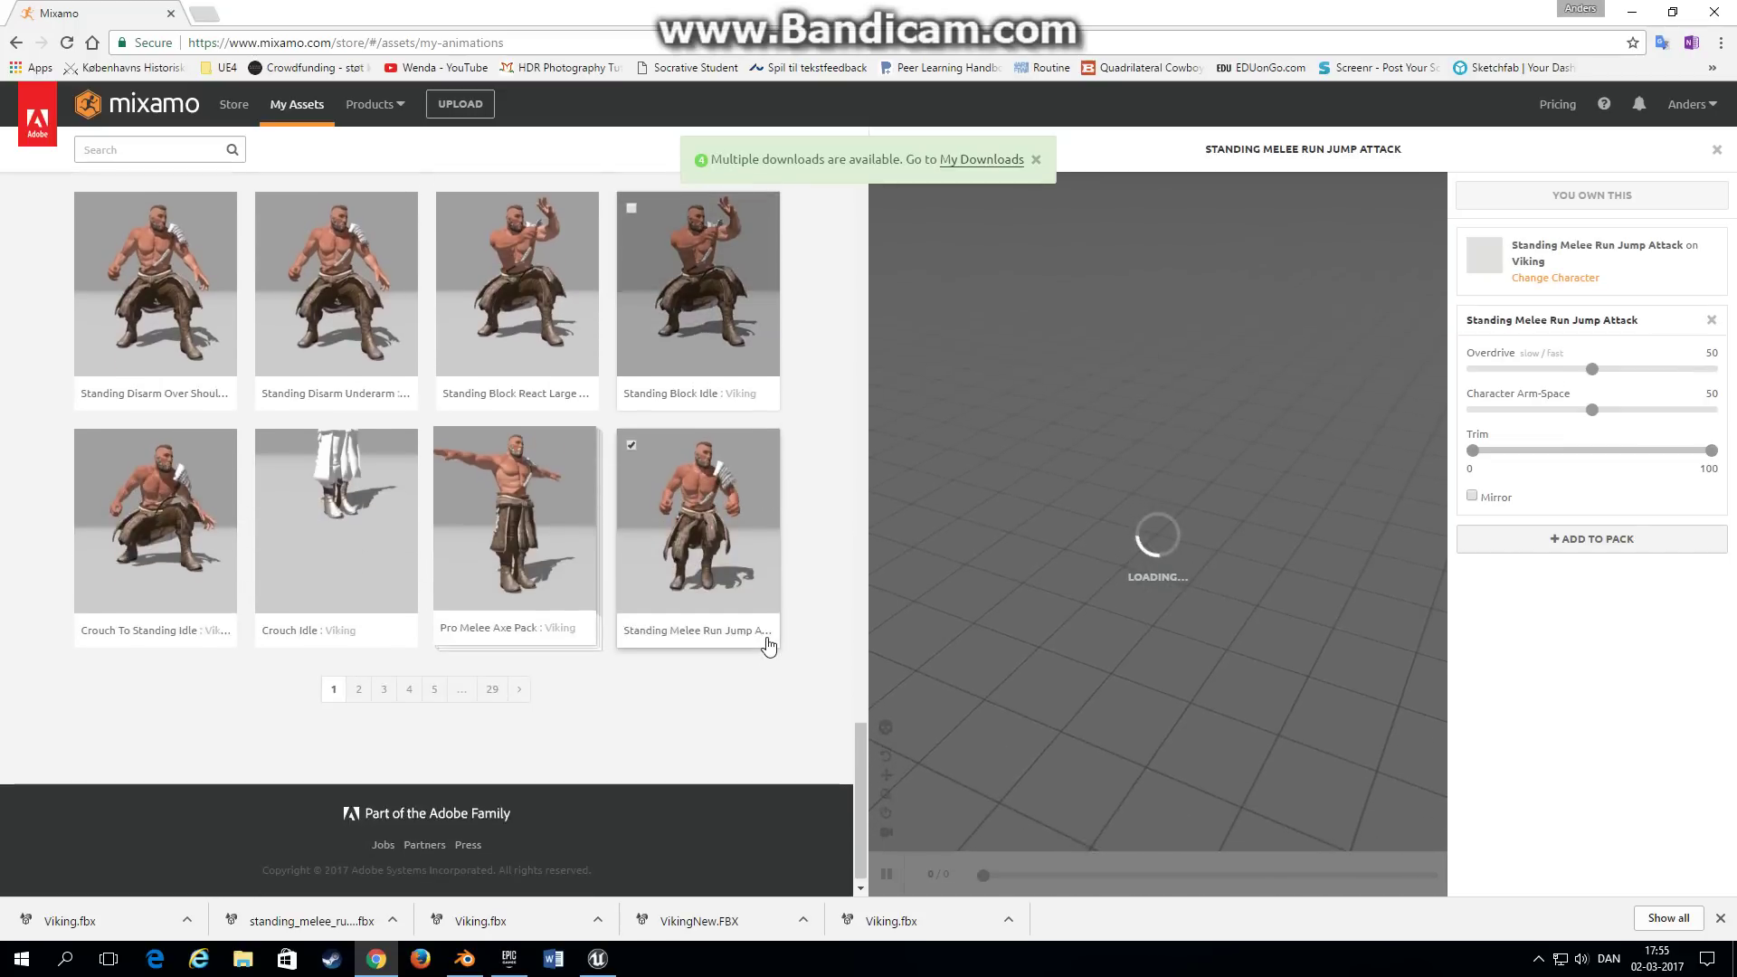
scroll(764, 641, up, 2)
scroll(768, 646, down, 1)
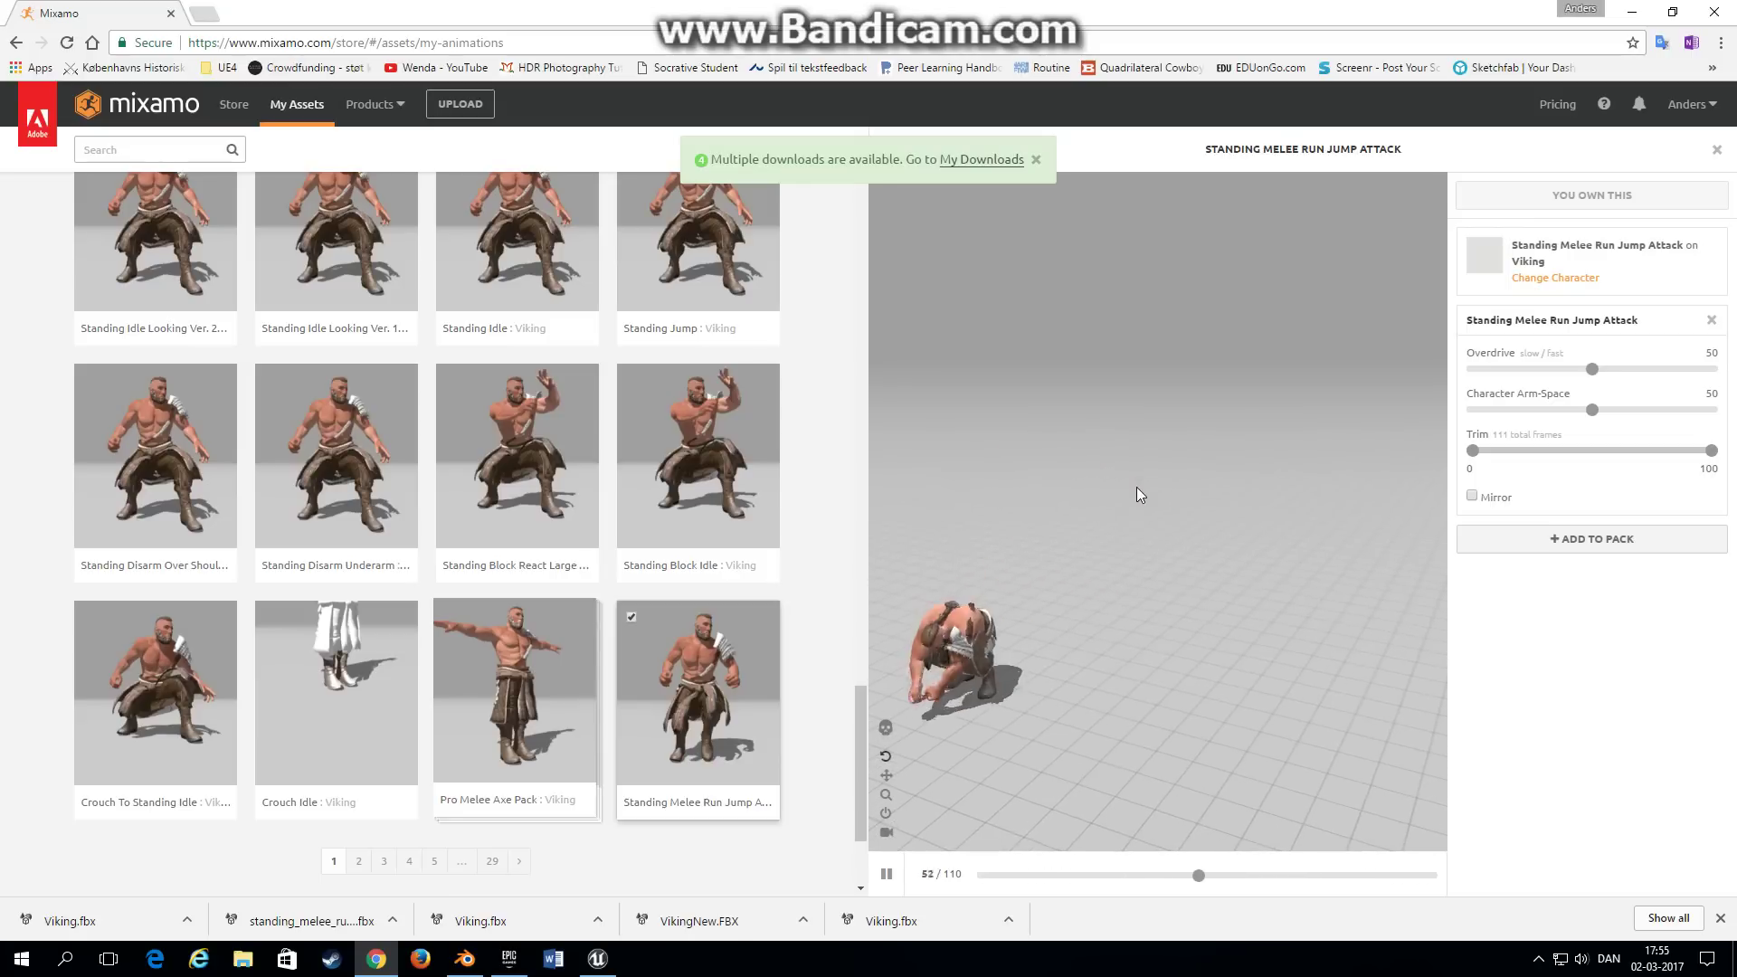
scroll(841, 507, up, 10)
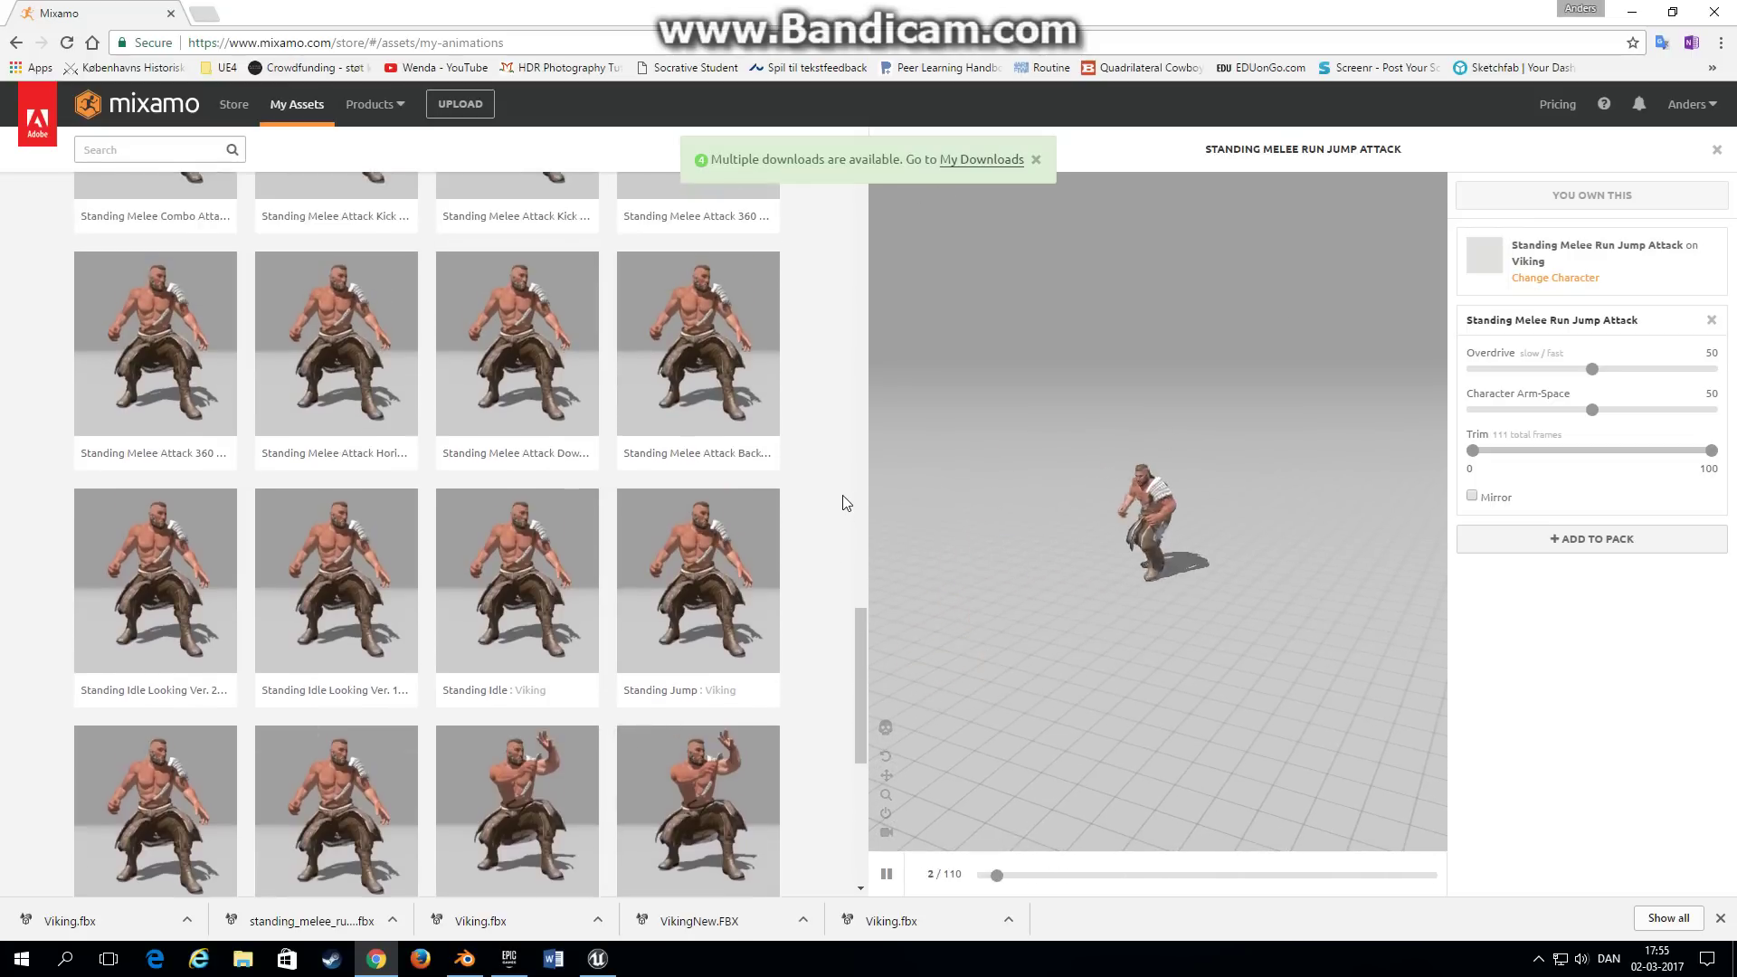
scroll(849, 500, up, 4)
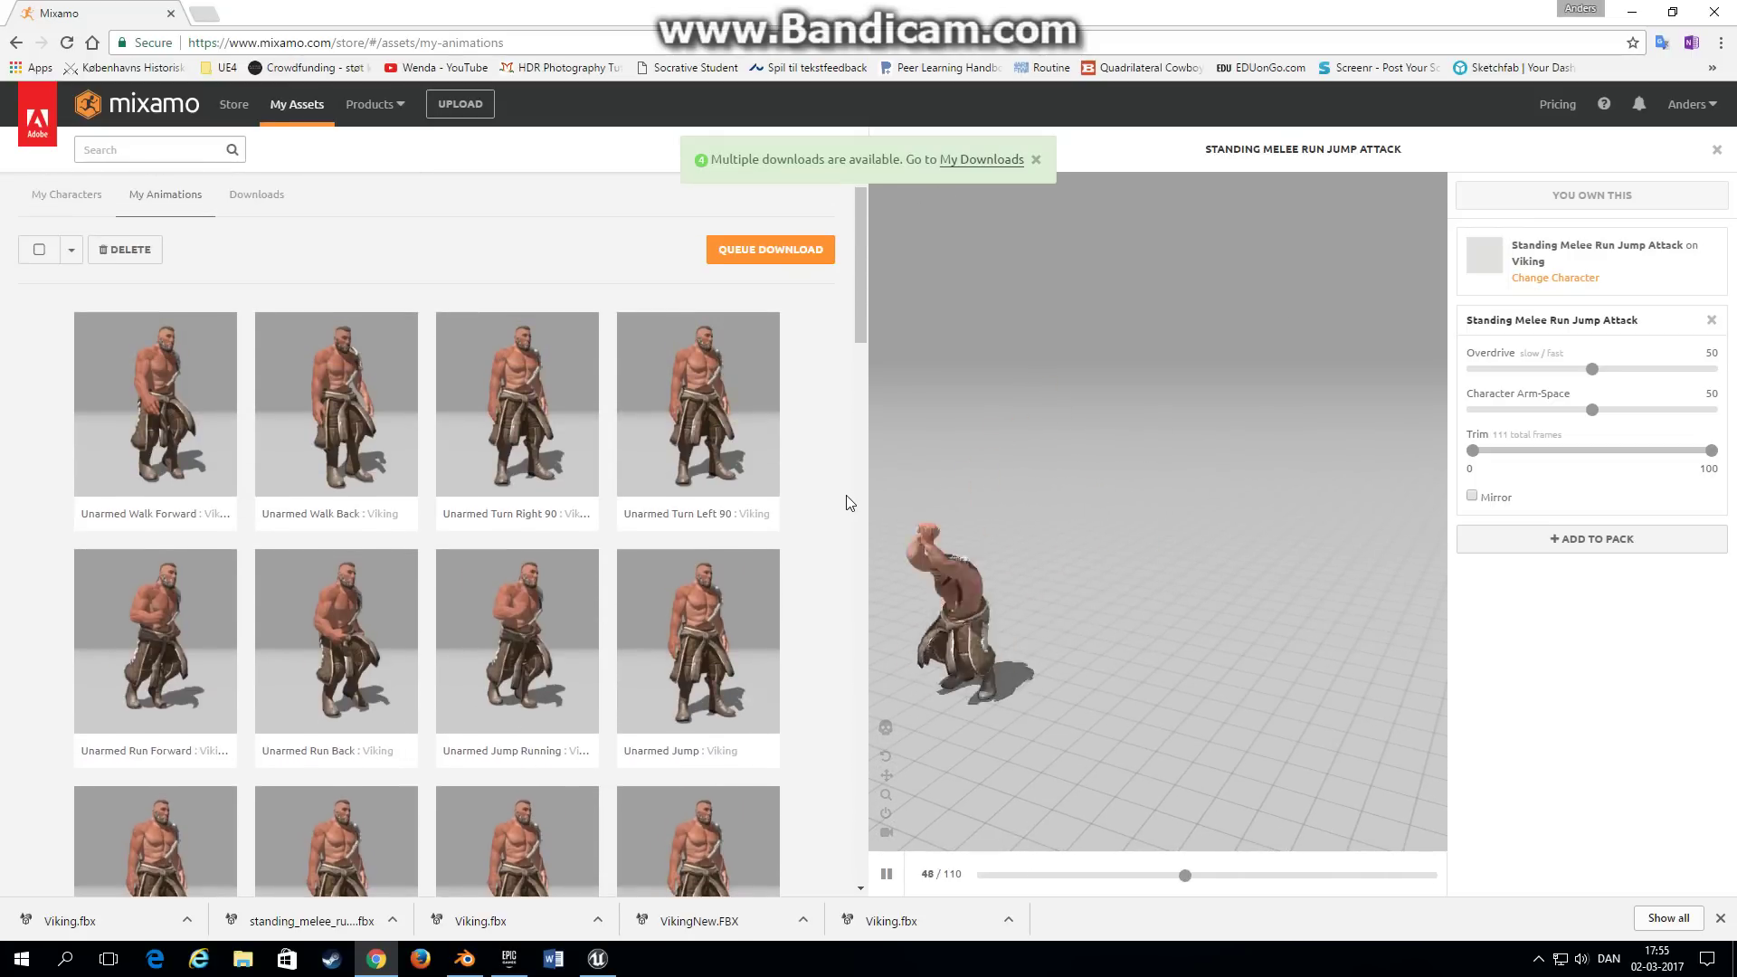
Step: Queue the Standing Melee Run Jump Attack as FBX without skin and download it
click(768, 250)
click(622, 268)
click(622, 268)
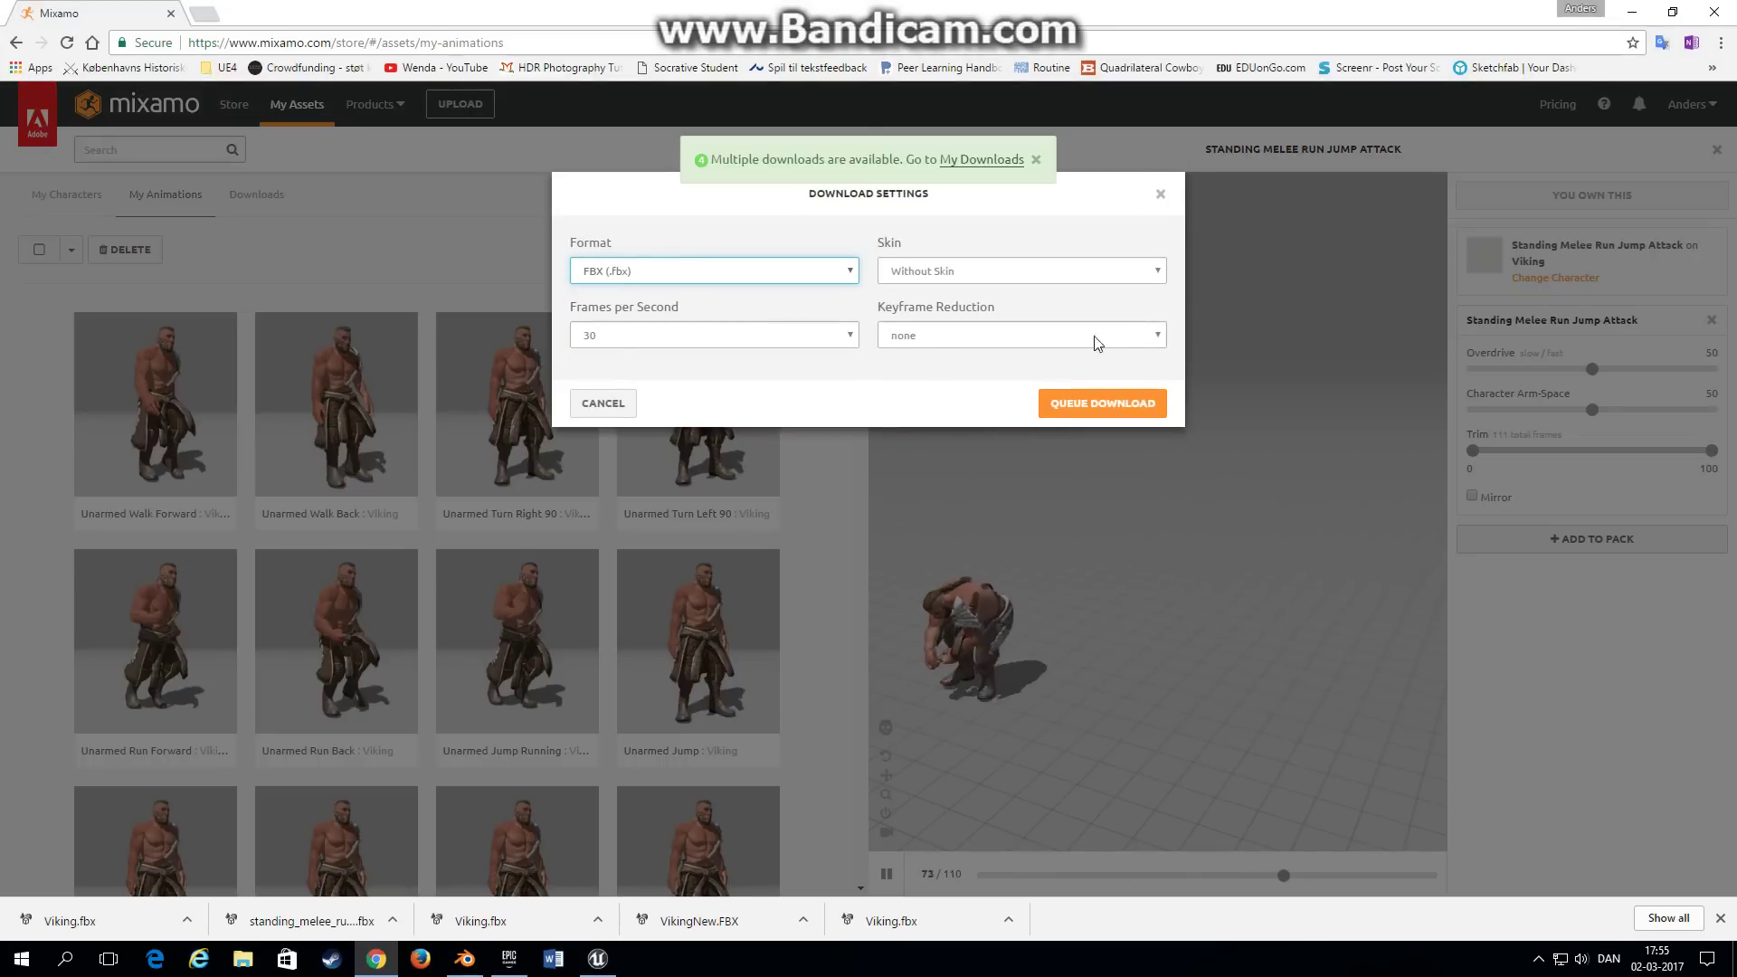
click(955, 280)
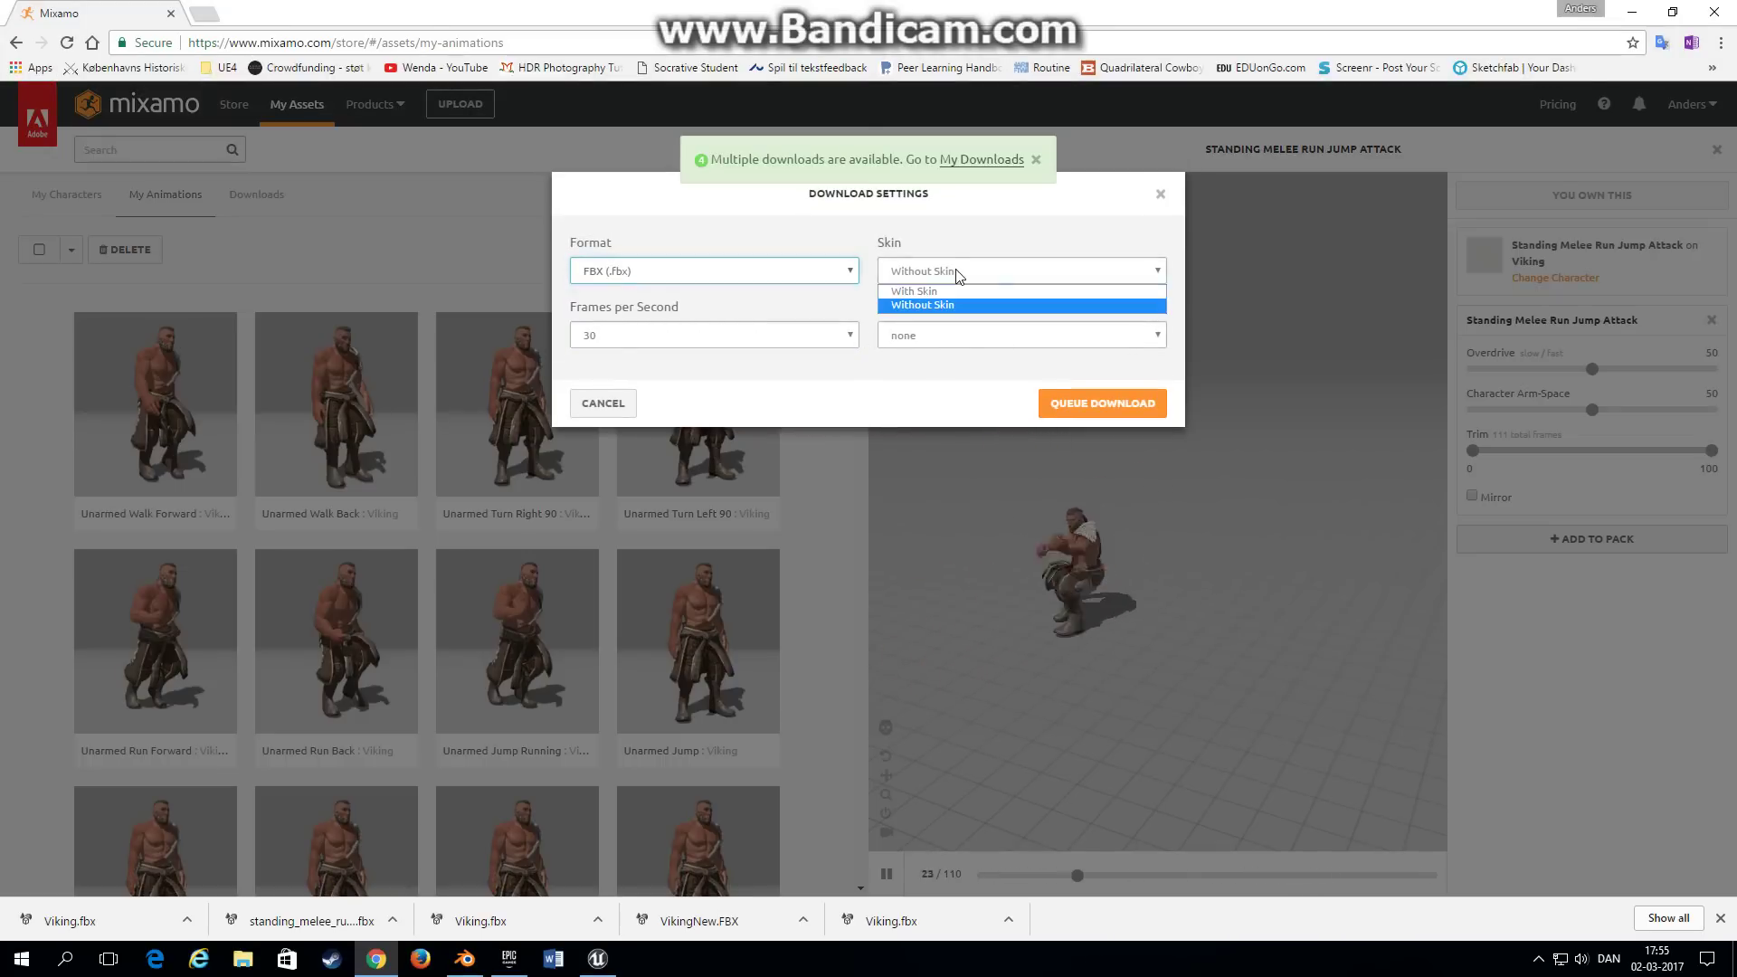
click(952, 307)
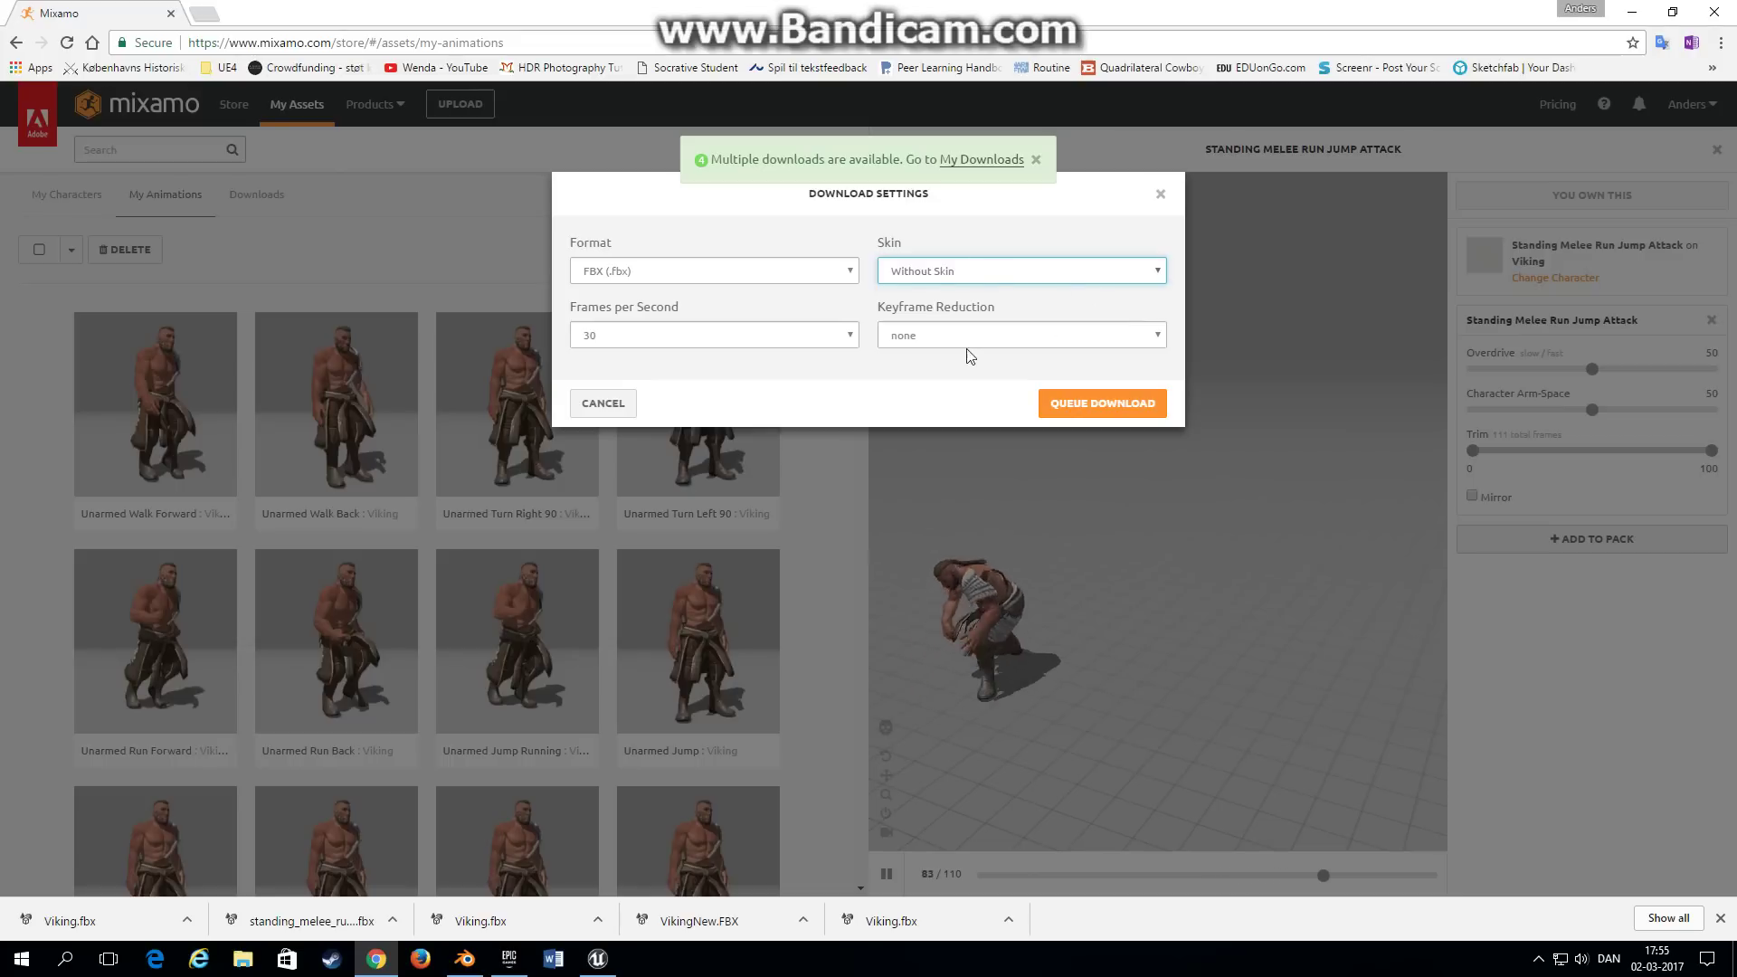
click(1100, 405)
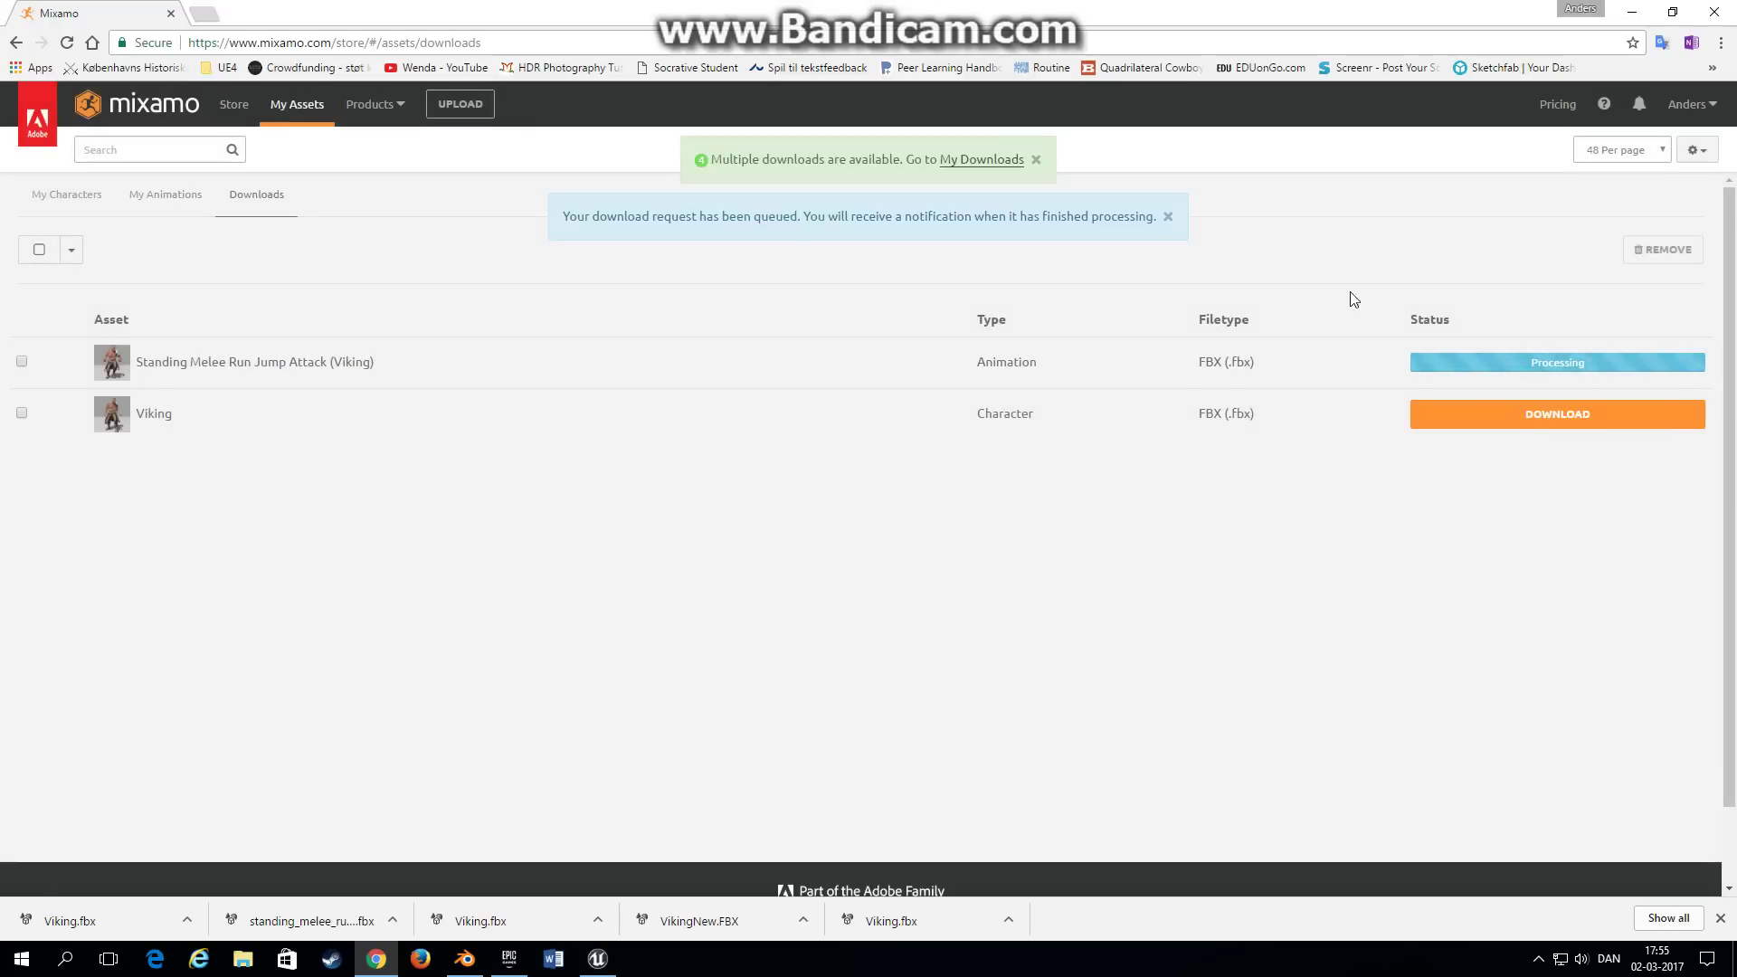
click(1457, 362)
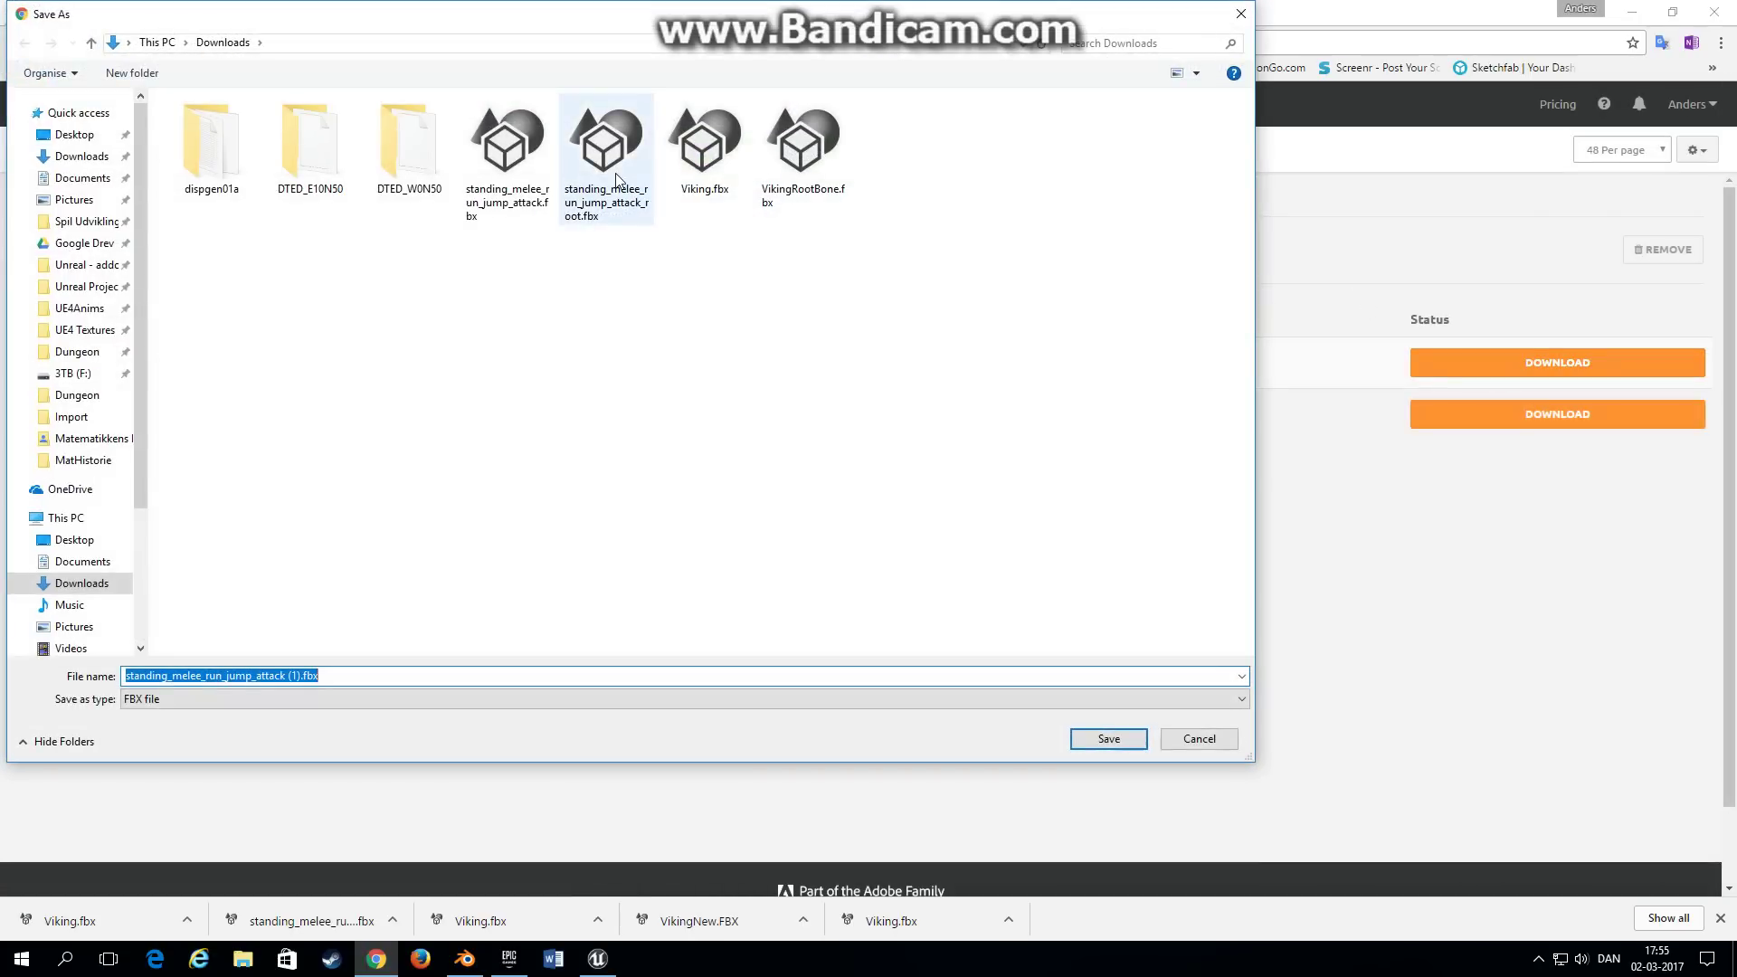
Step: Delete the old run jump attack copies and save standing_melee_run_jump_attack.fbx to Downloads, replacing it
click(614, 179)
key(Delete)
click(507, 150)
key(Delete)
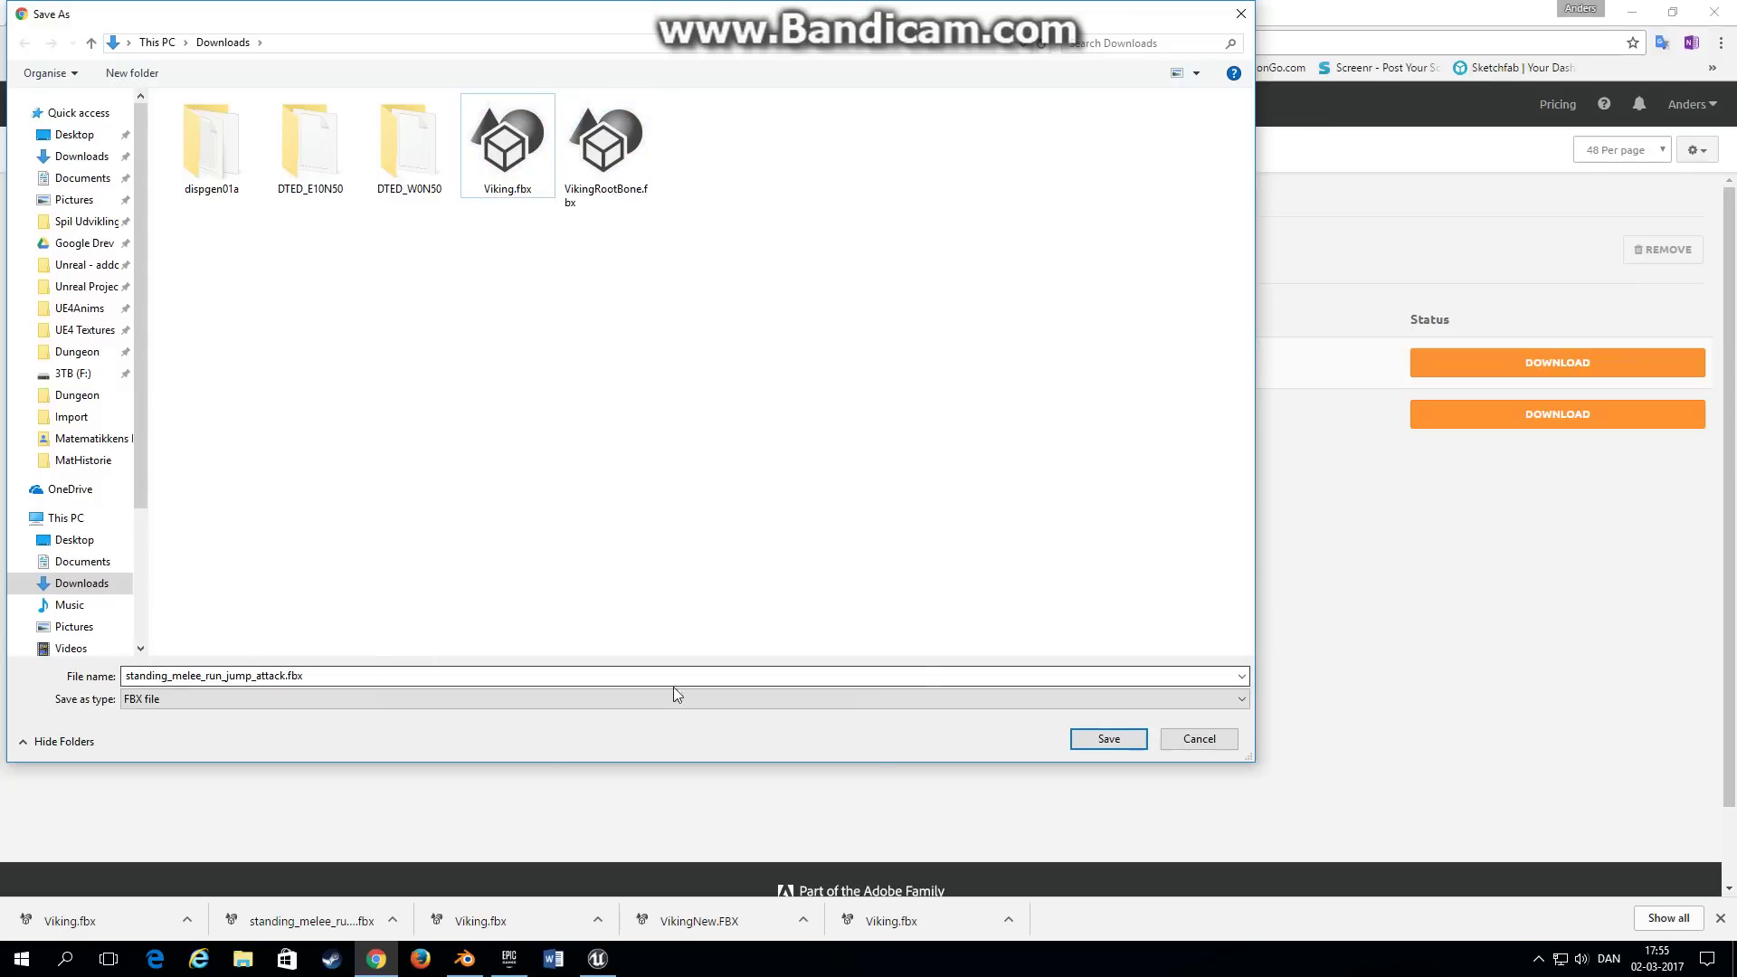
click(1131, 738)
click(936, 486)
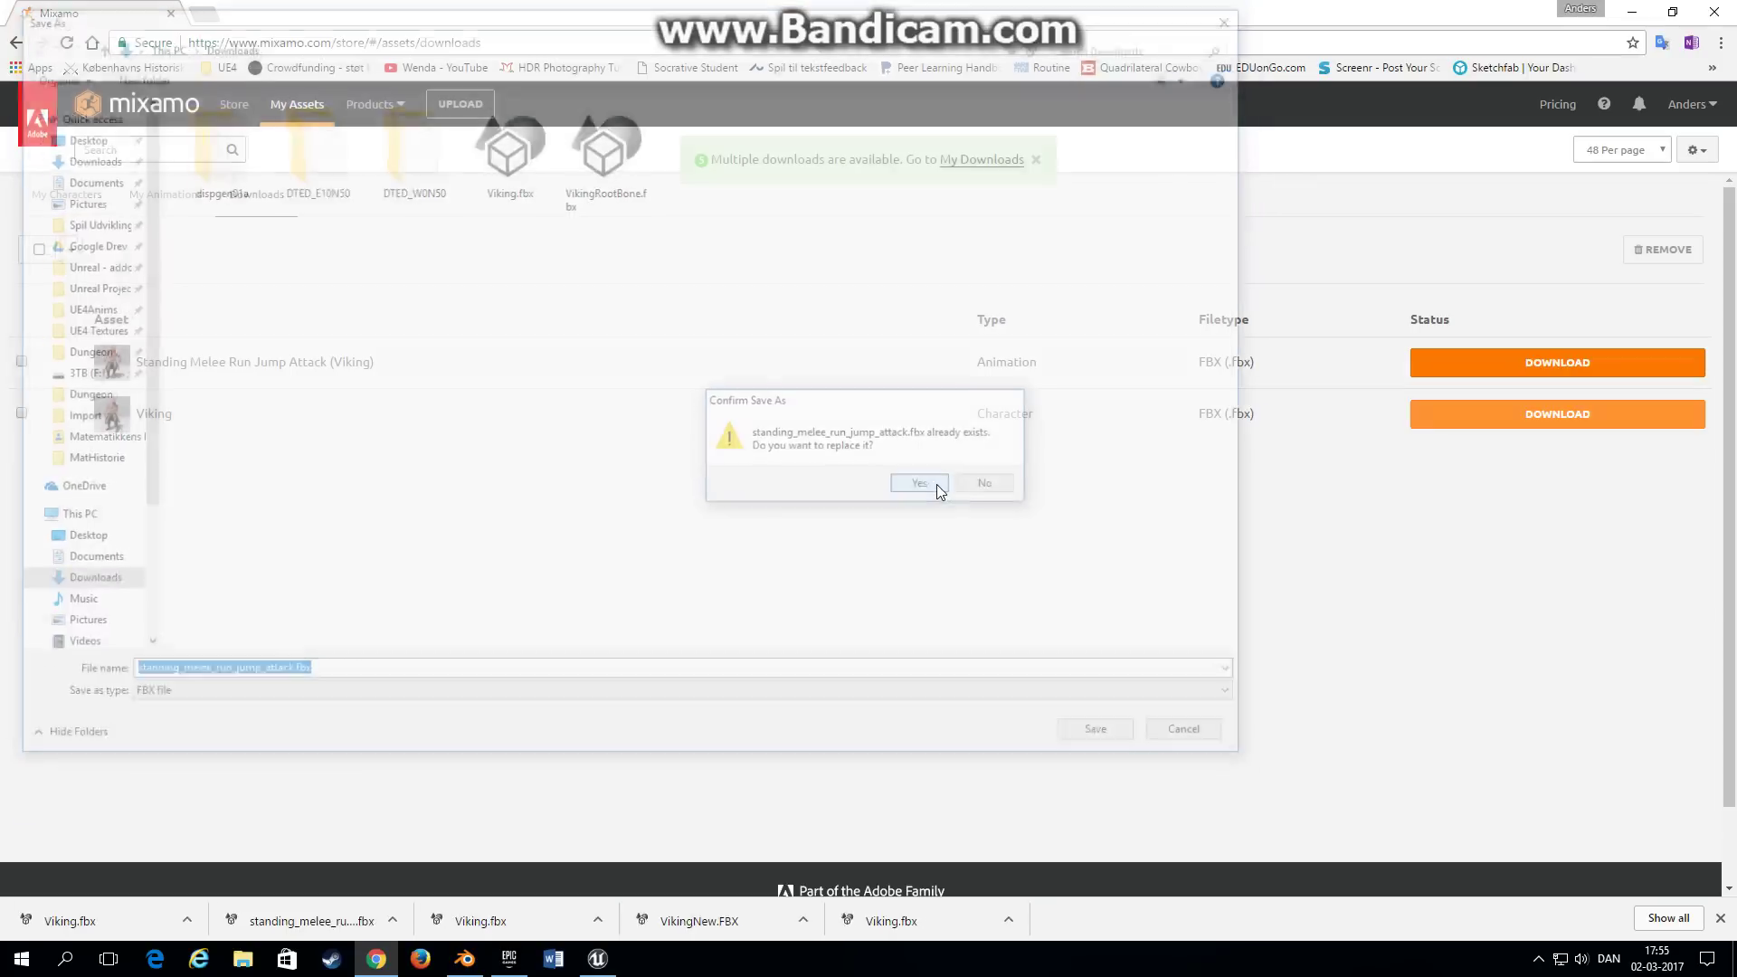
Step: In Blender, start a new file by reloading the start-up scene
click(466, 959)
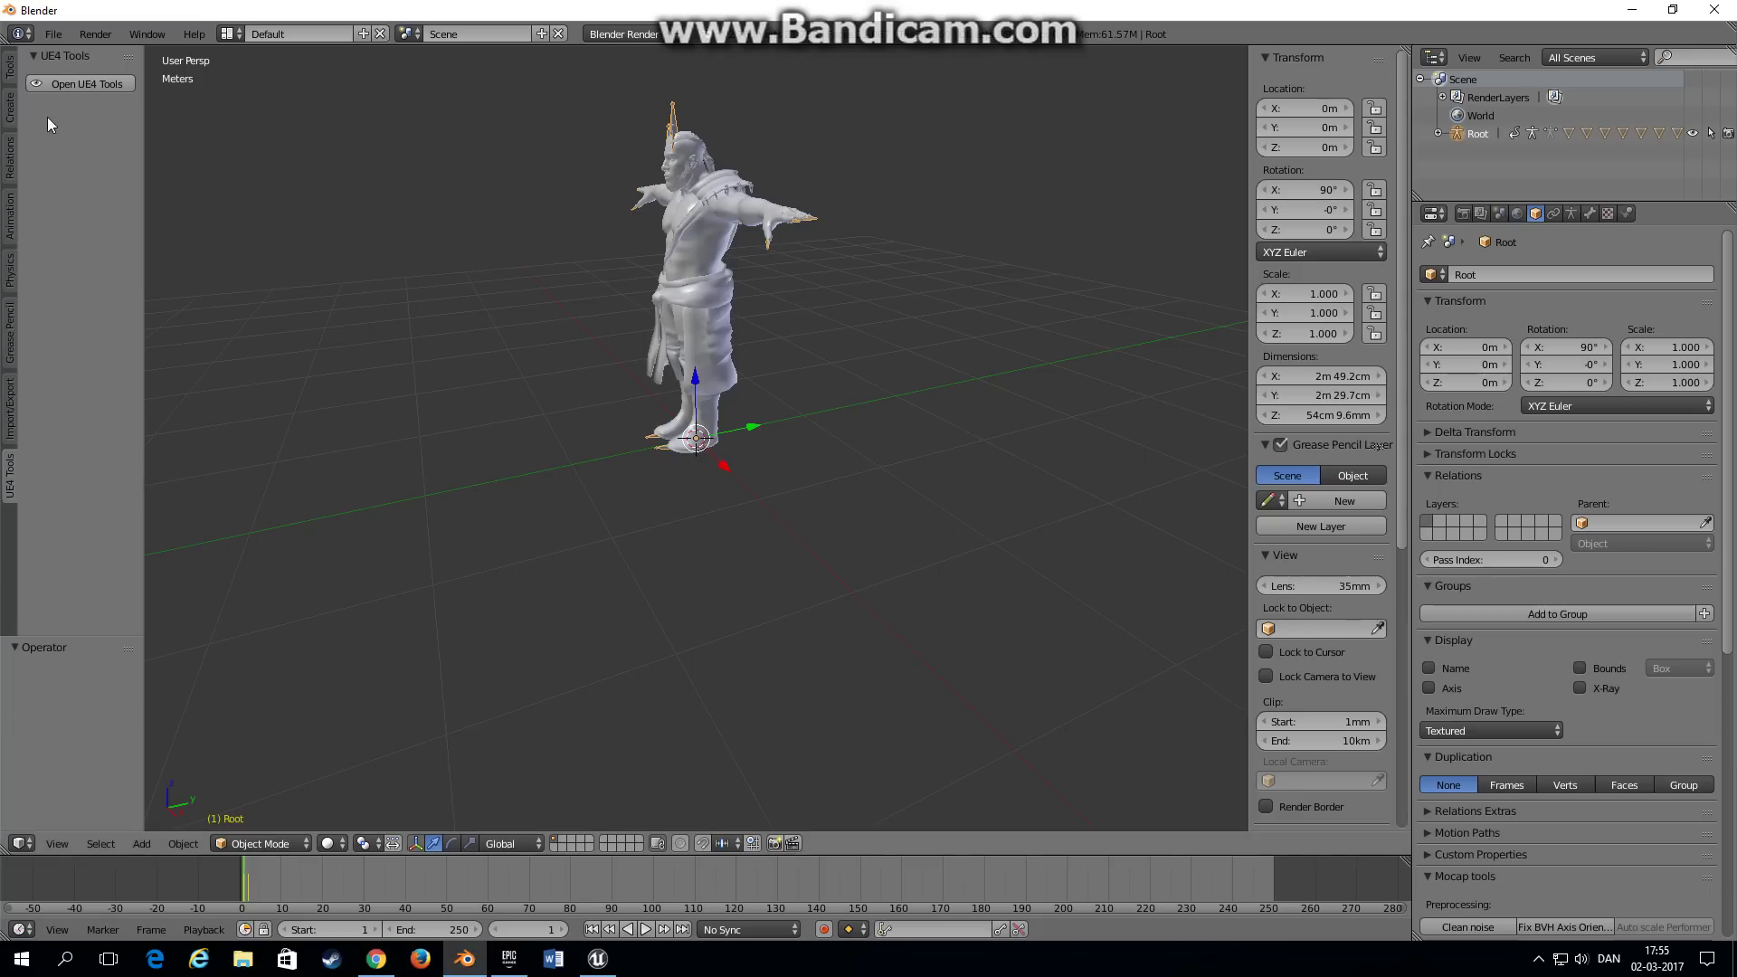
click(54, 33)
click(64, 59)
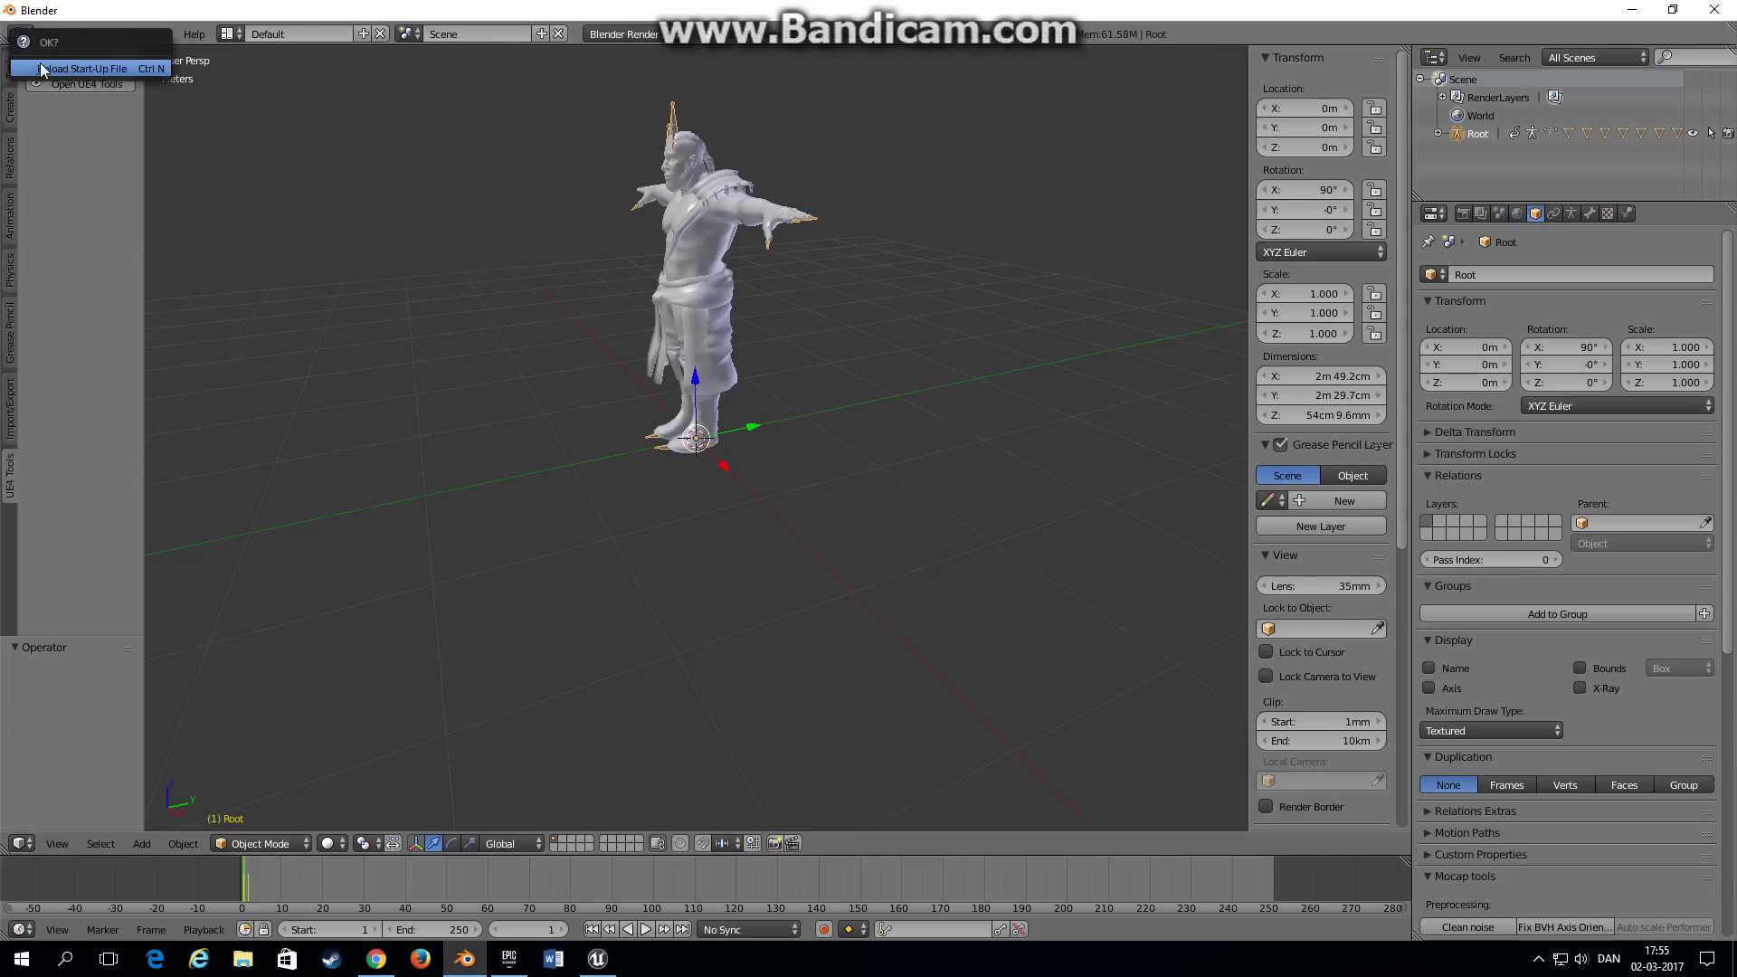
click(40, 69)
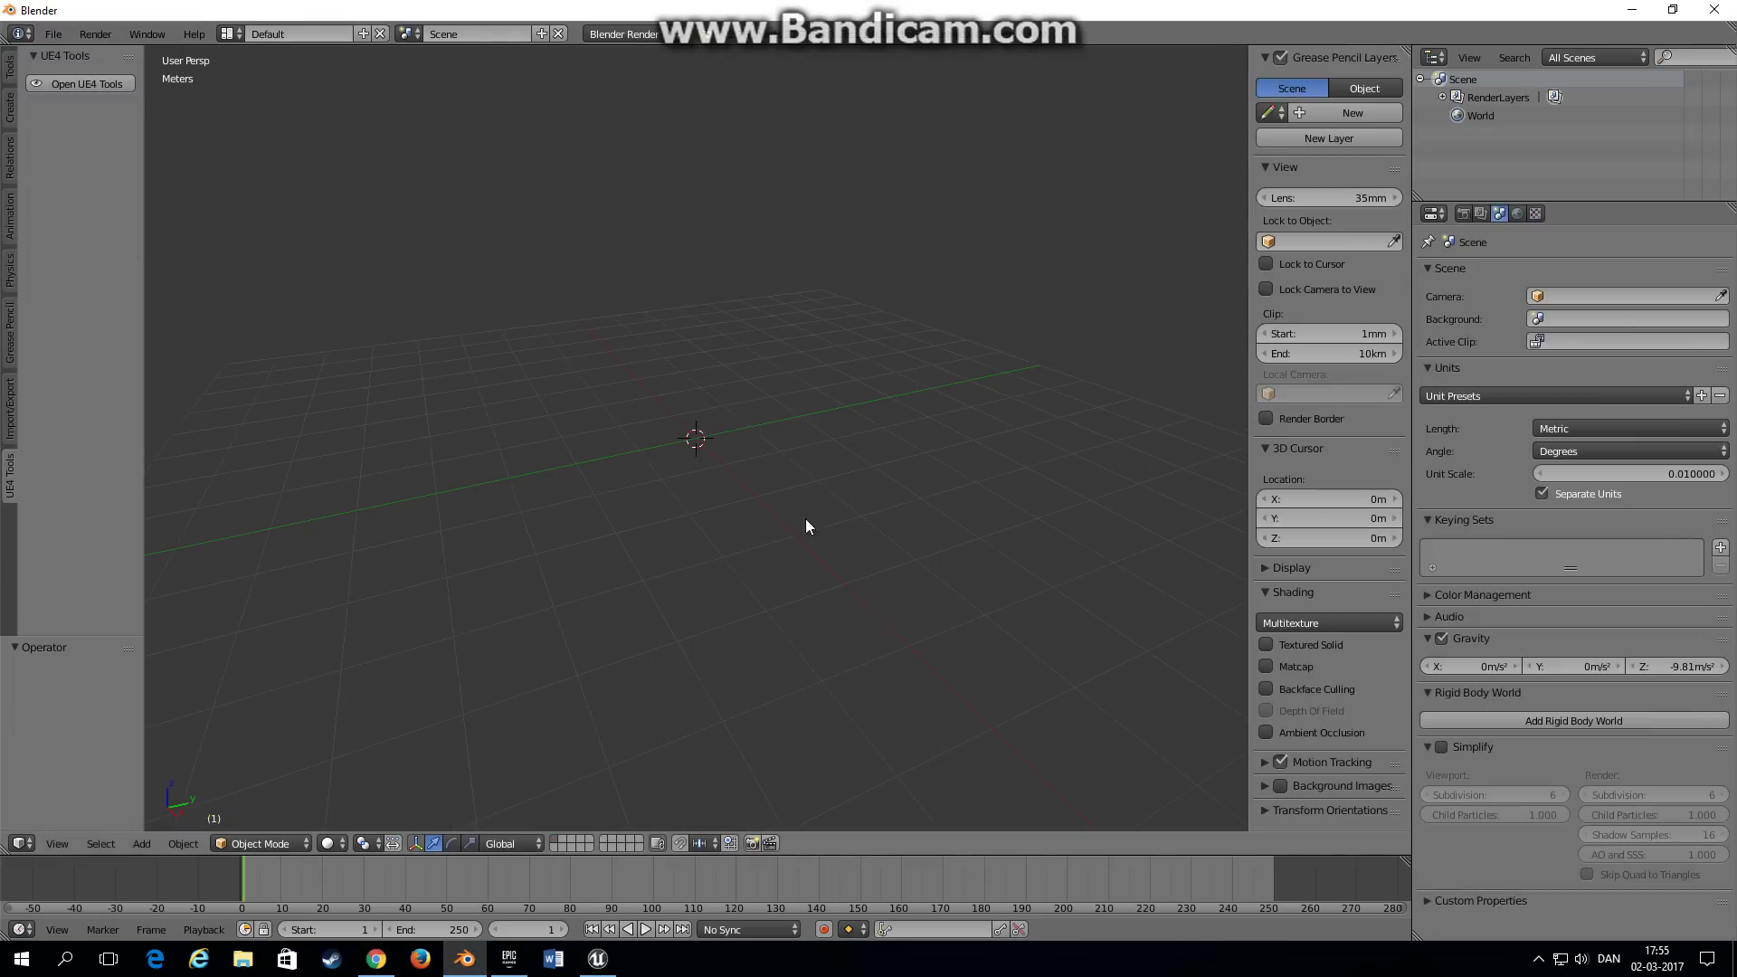
Step: Import standing_melee_run_jump_attack.fbx from the Downloads folder as FBX
click(49, 36)
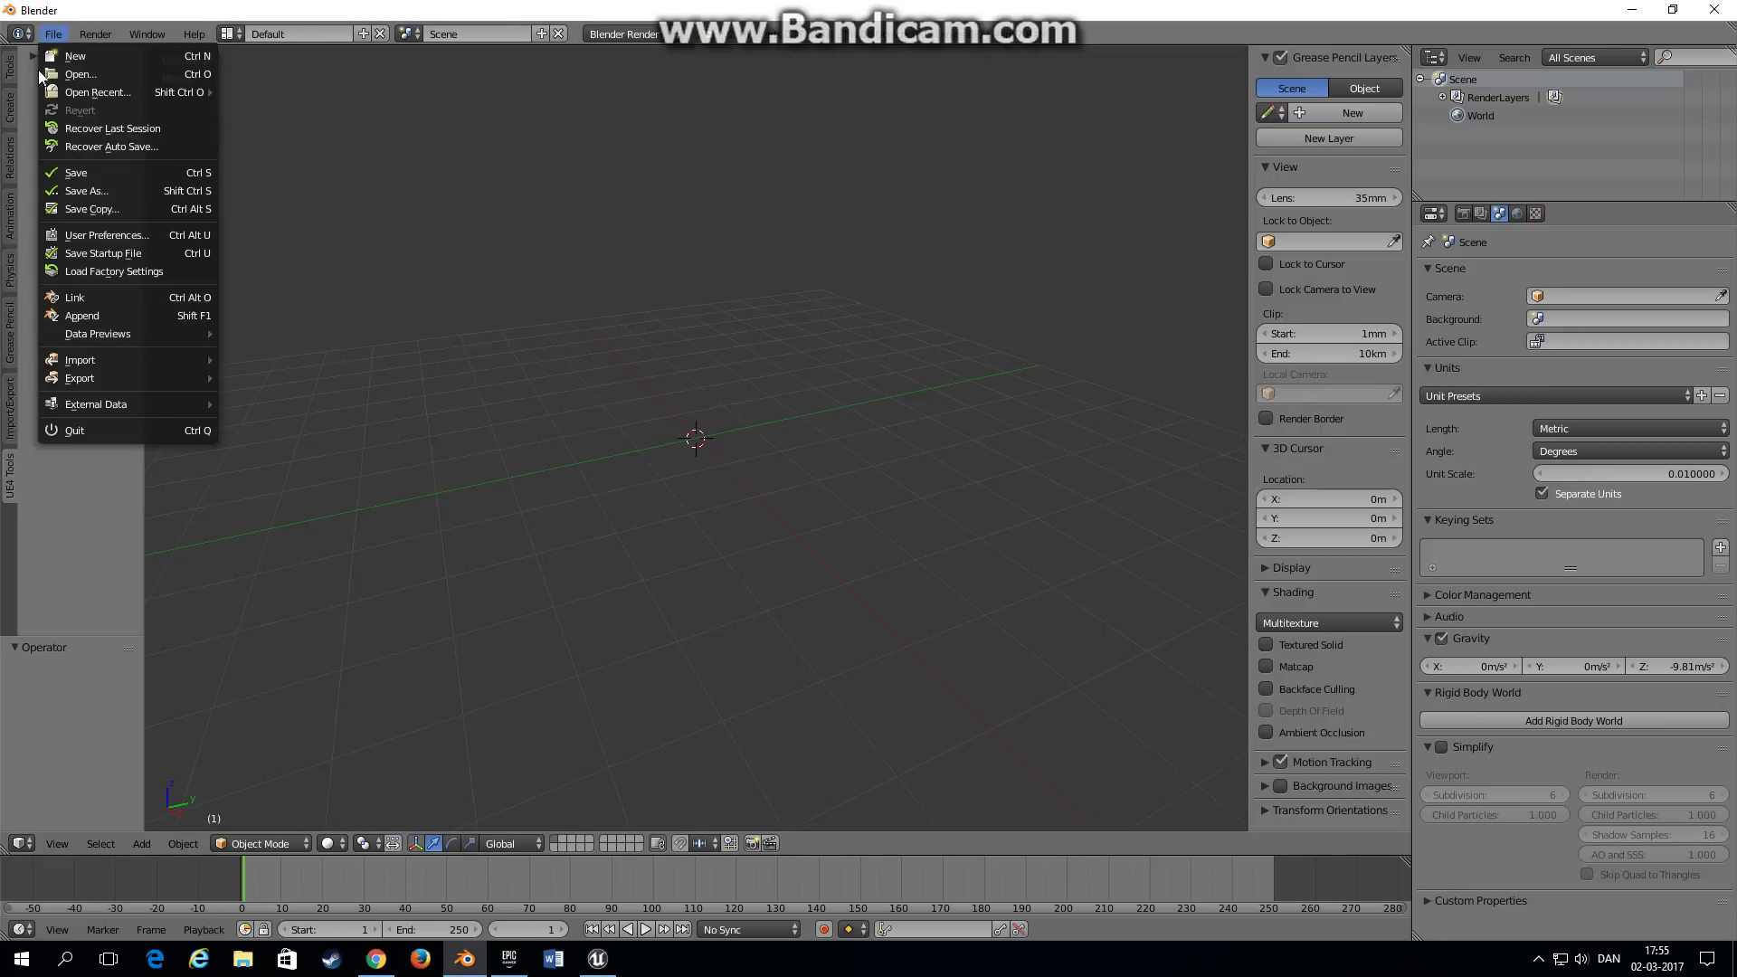
mouse_move(81, 361)
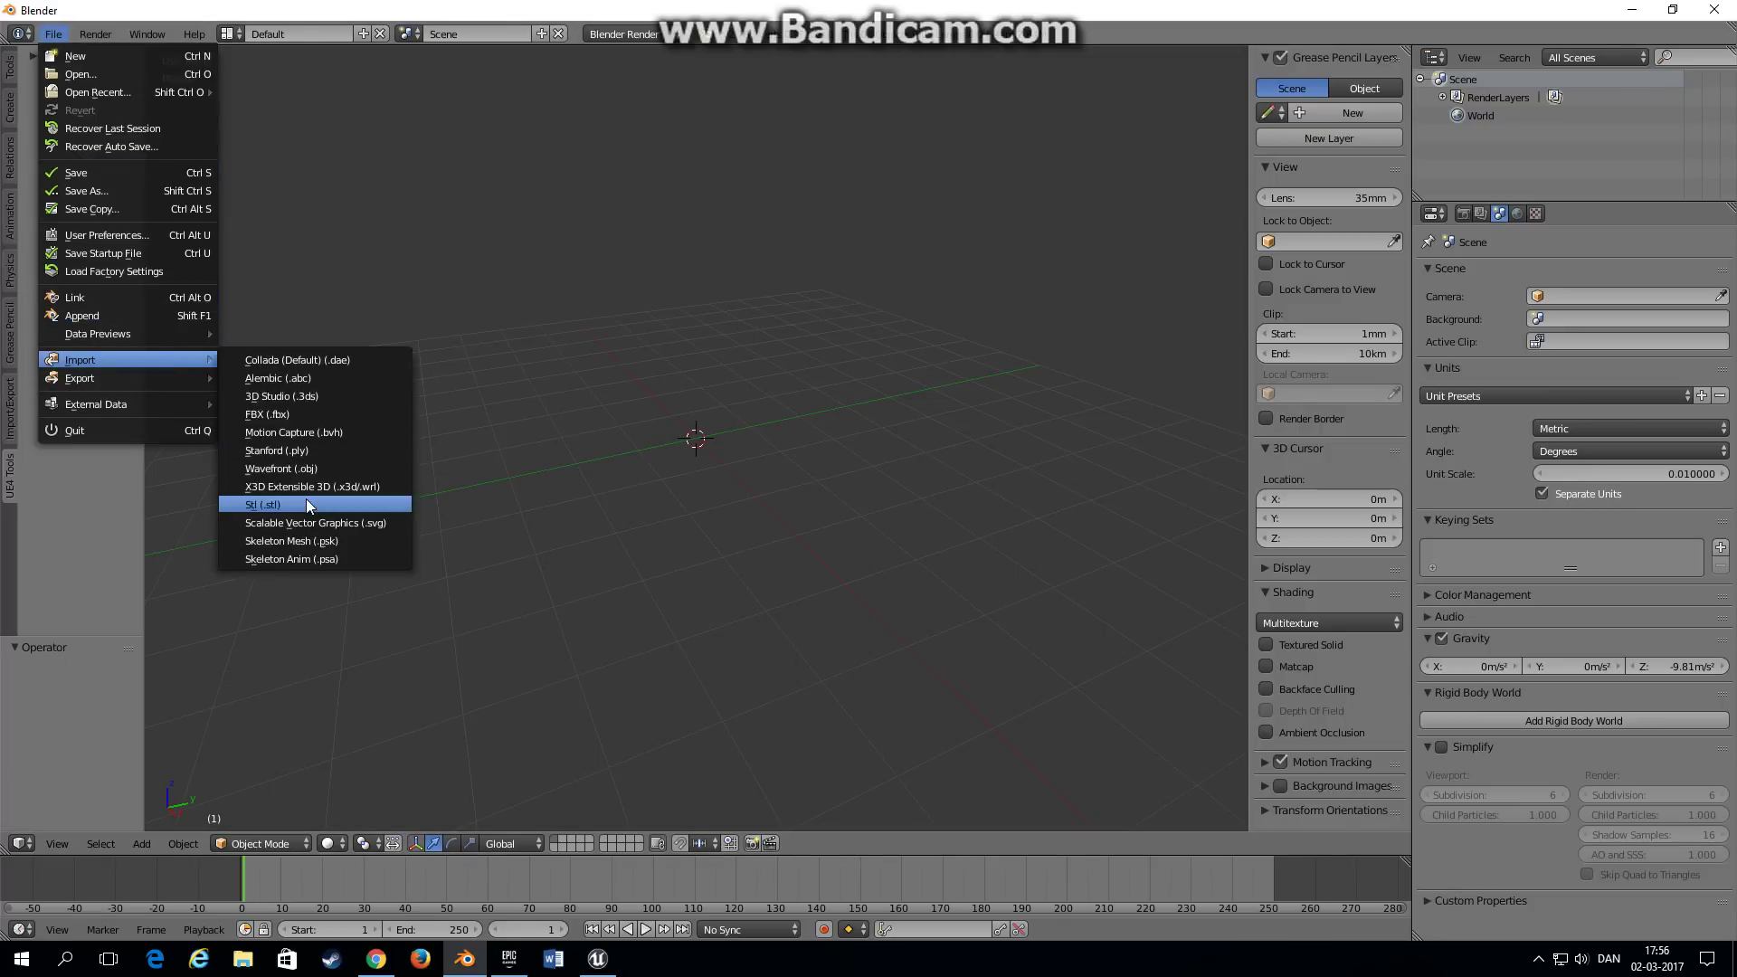
click(300, 416)
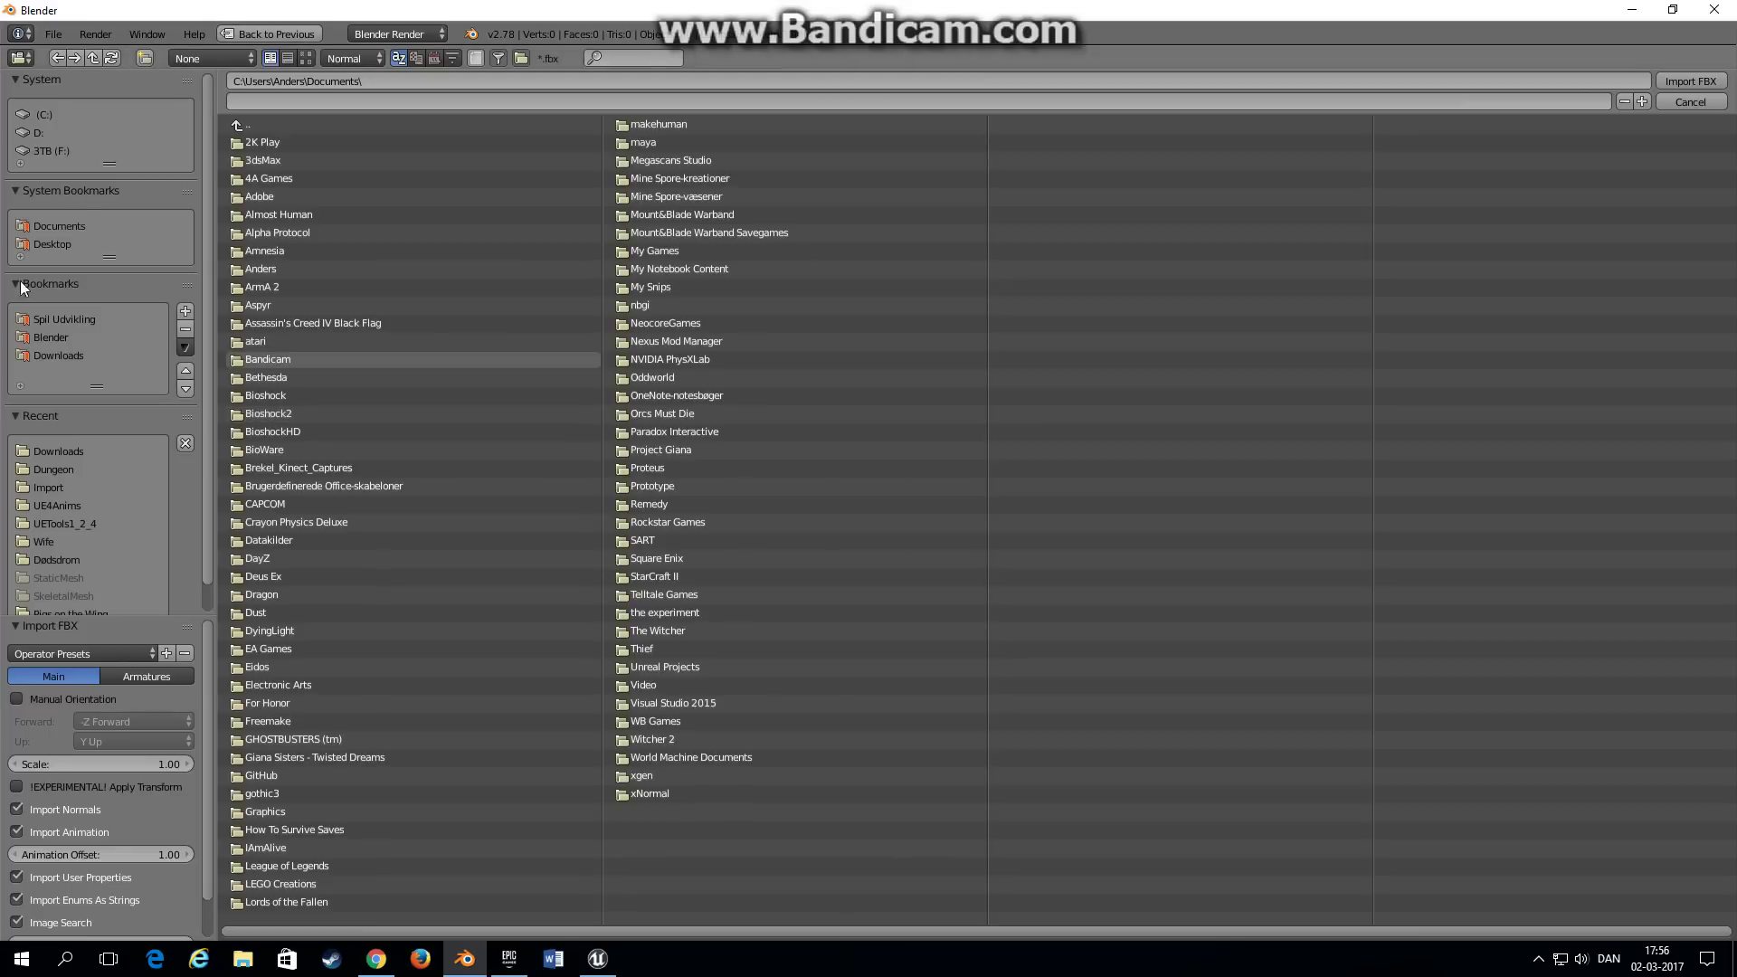
click(47, 354)
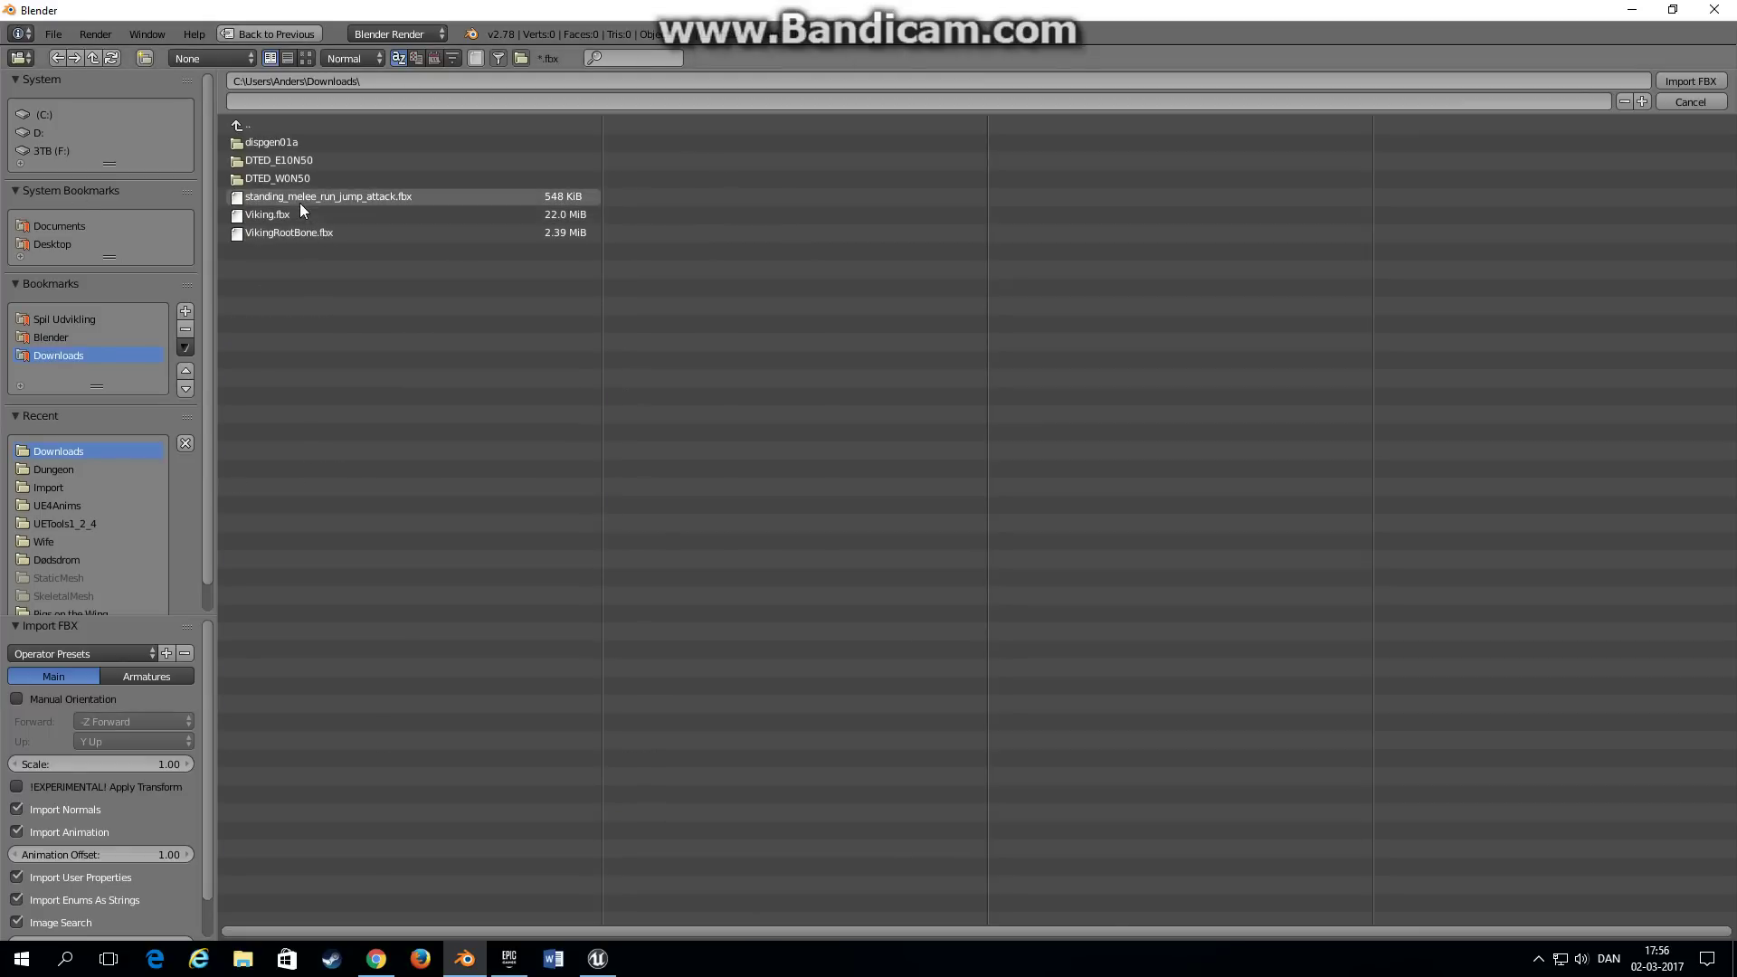
click(425, 197)
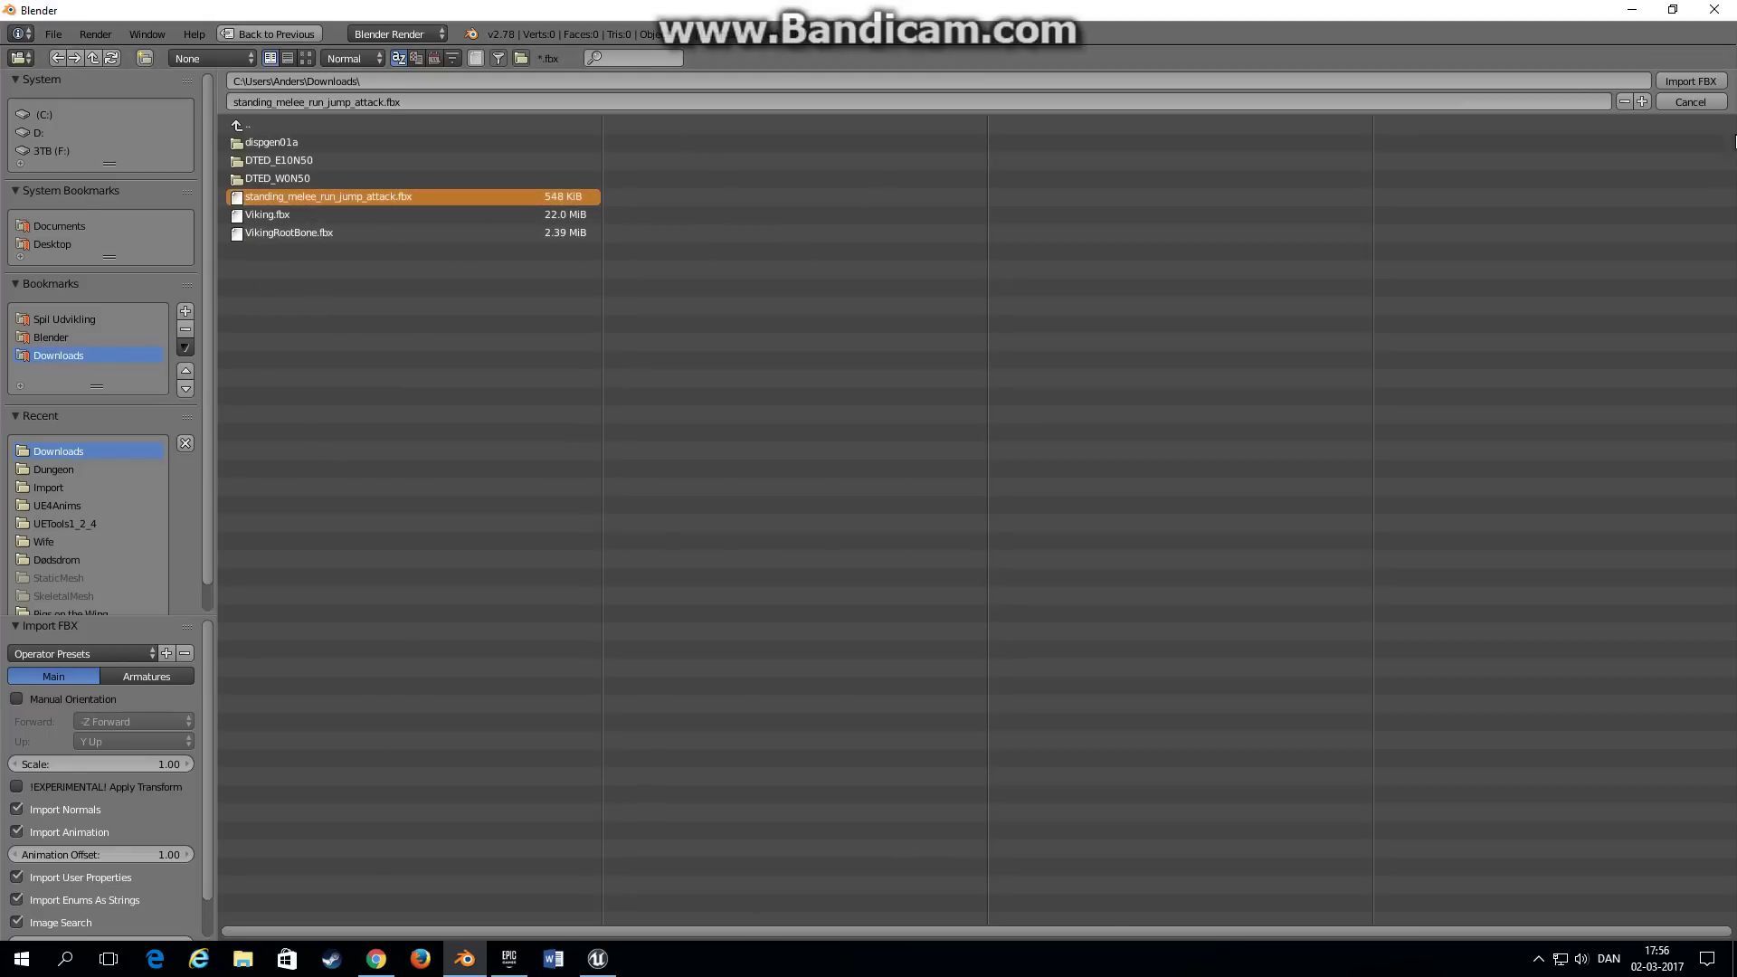
click(1691, 80)
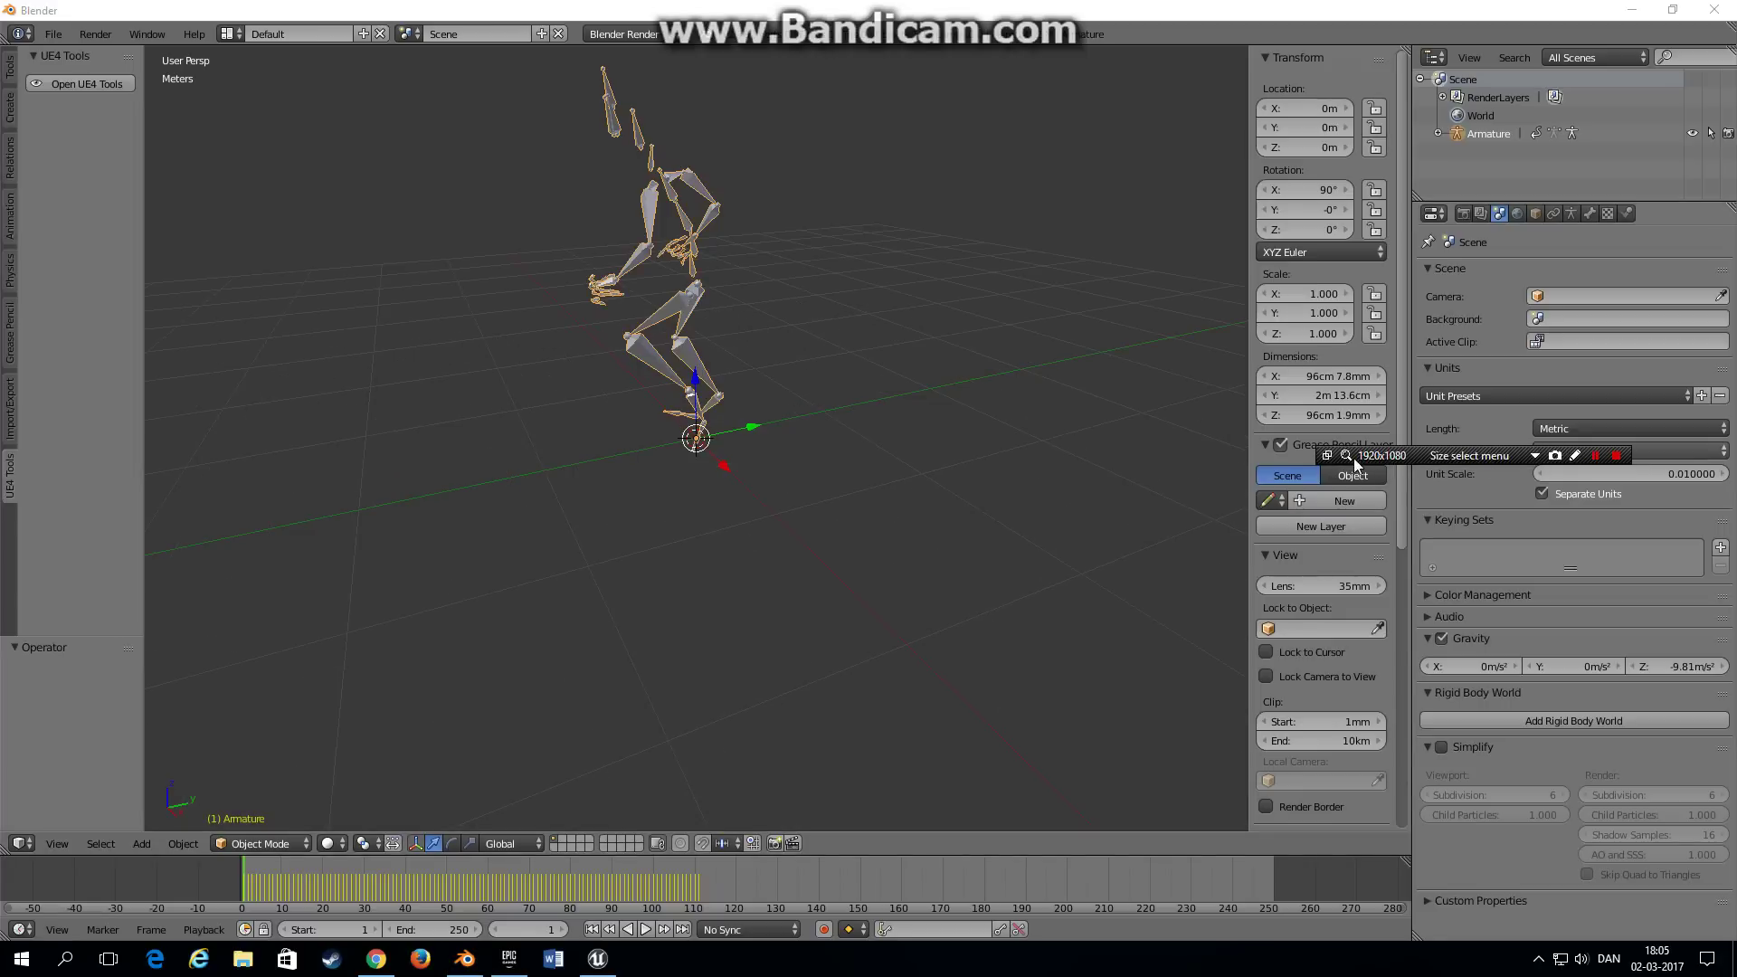
Step: Apply Fix BVH Axis Orientation from the armature's Object properties Mocap tools
click(1554, 457)
click(1551, 477)
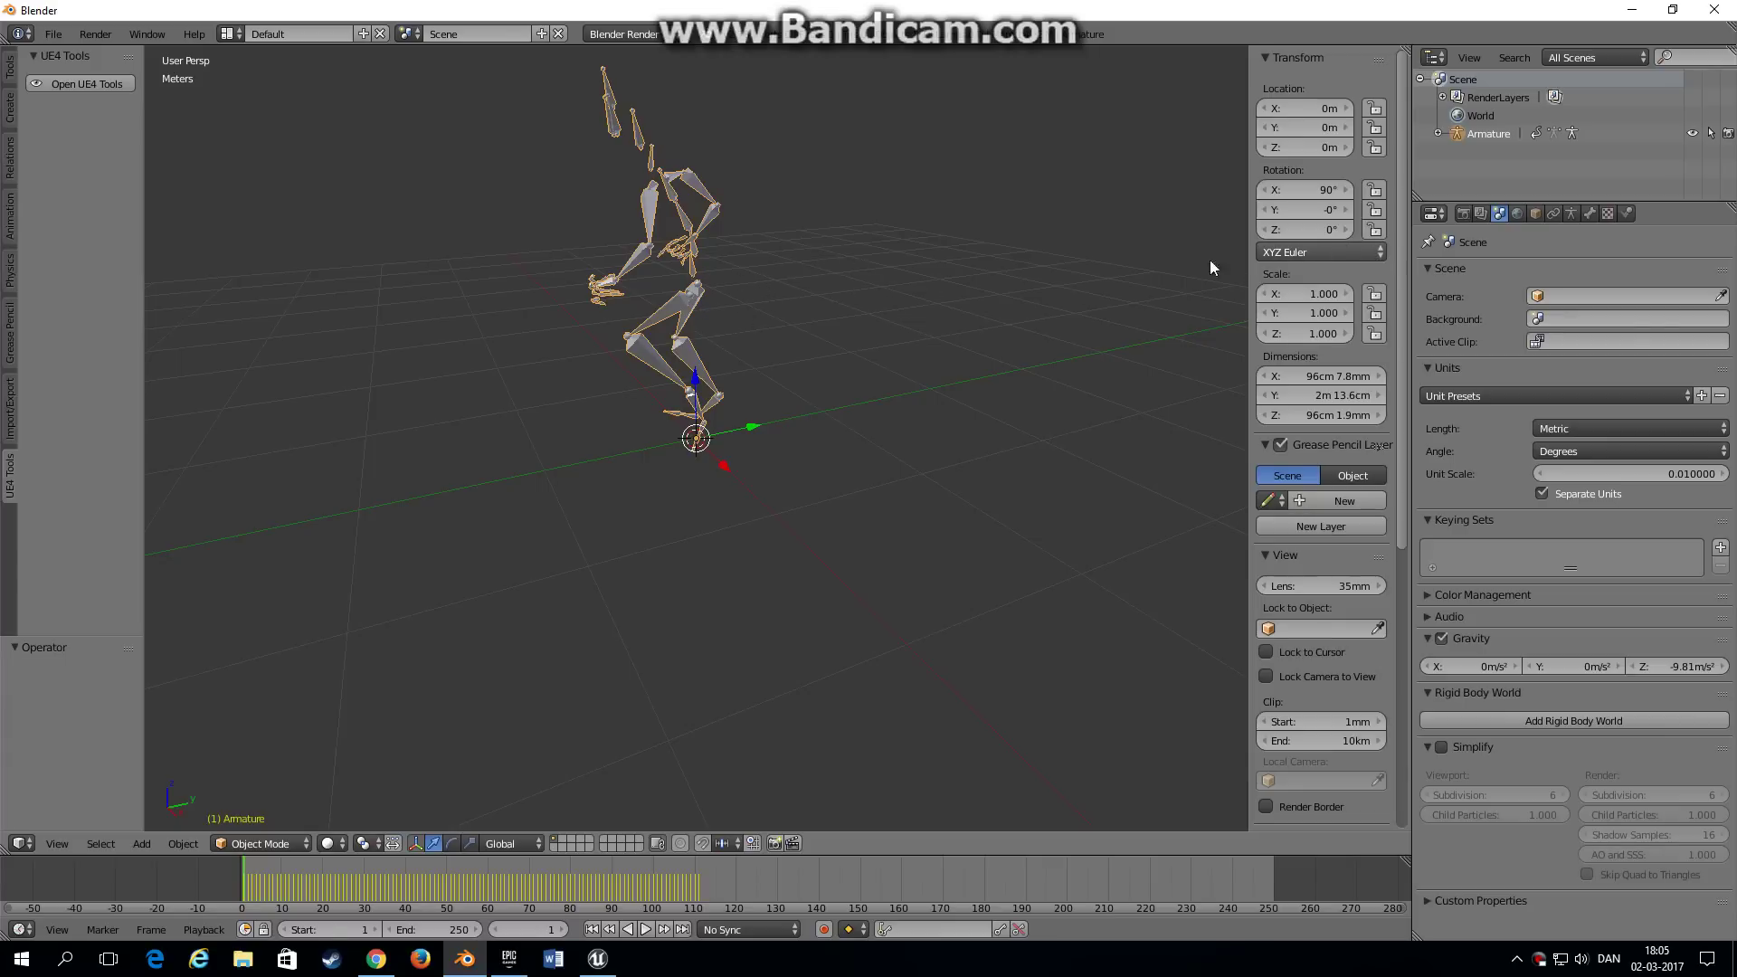
click(1536, 214)
scroll(1530, 507, down, 2)
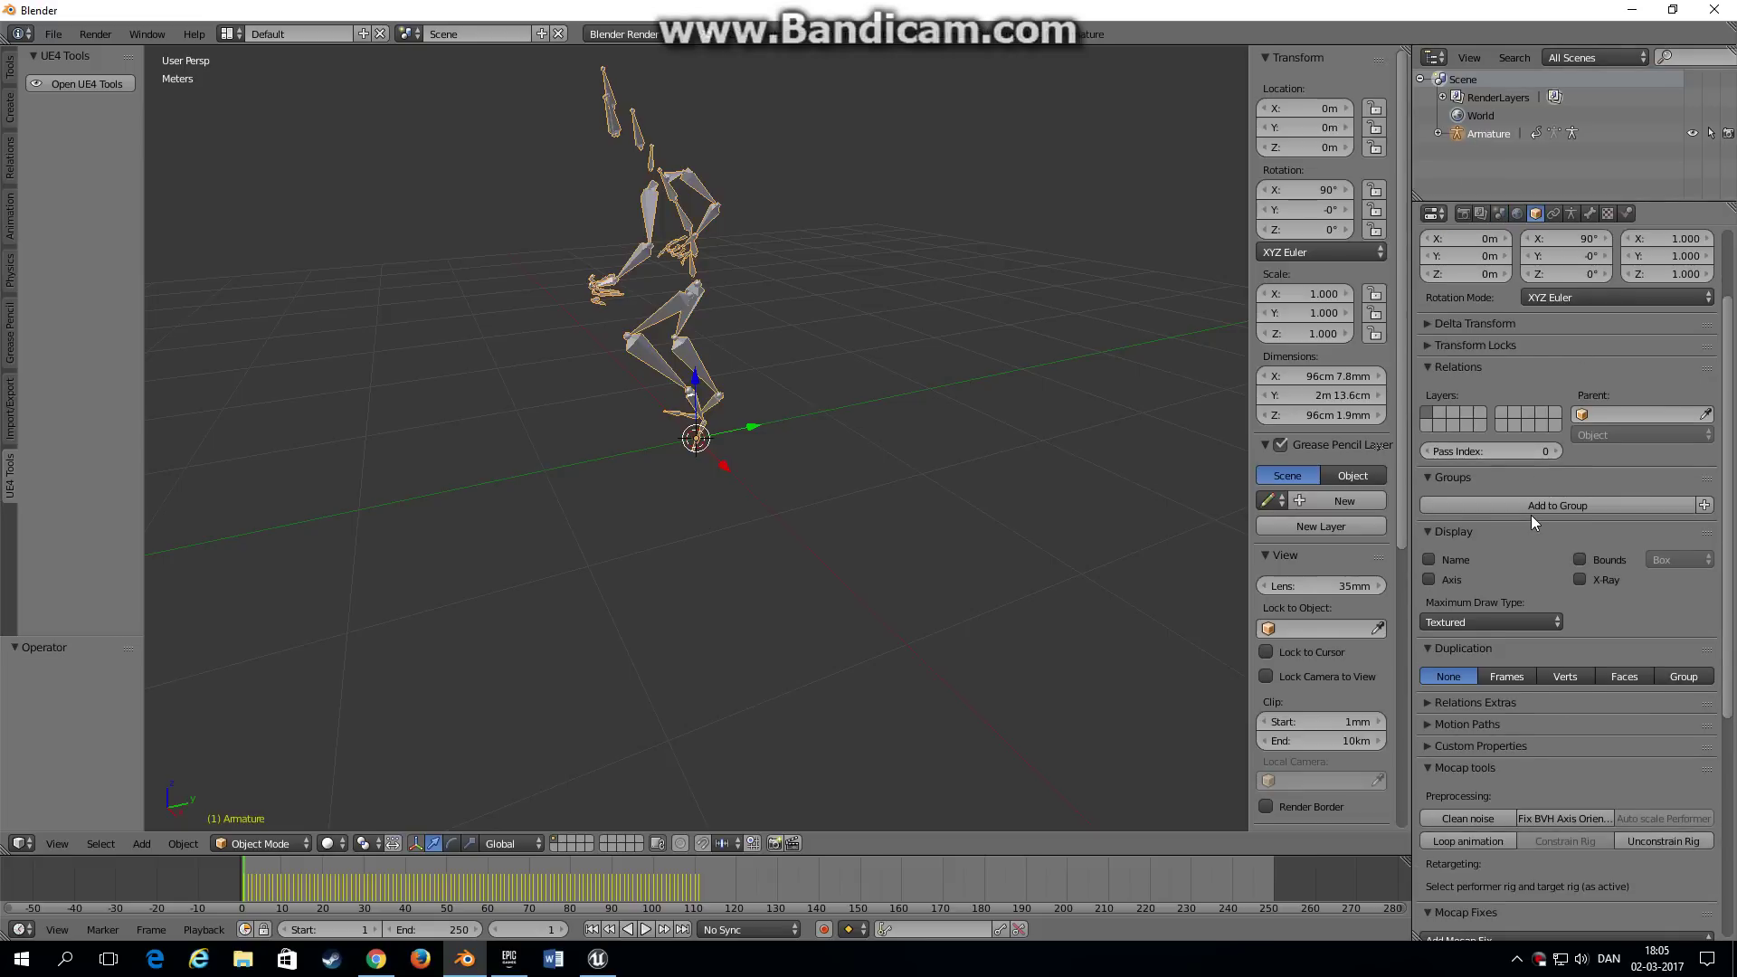
scroll(1532, 514, down, 10)
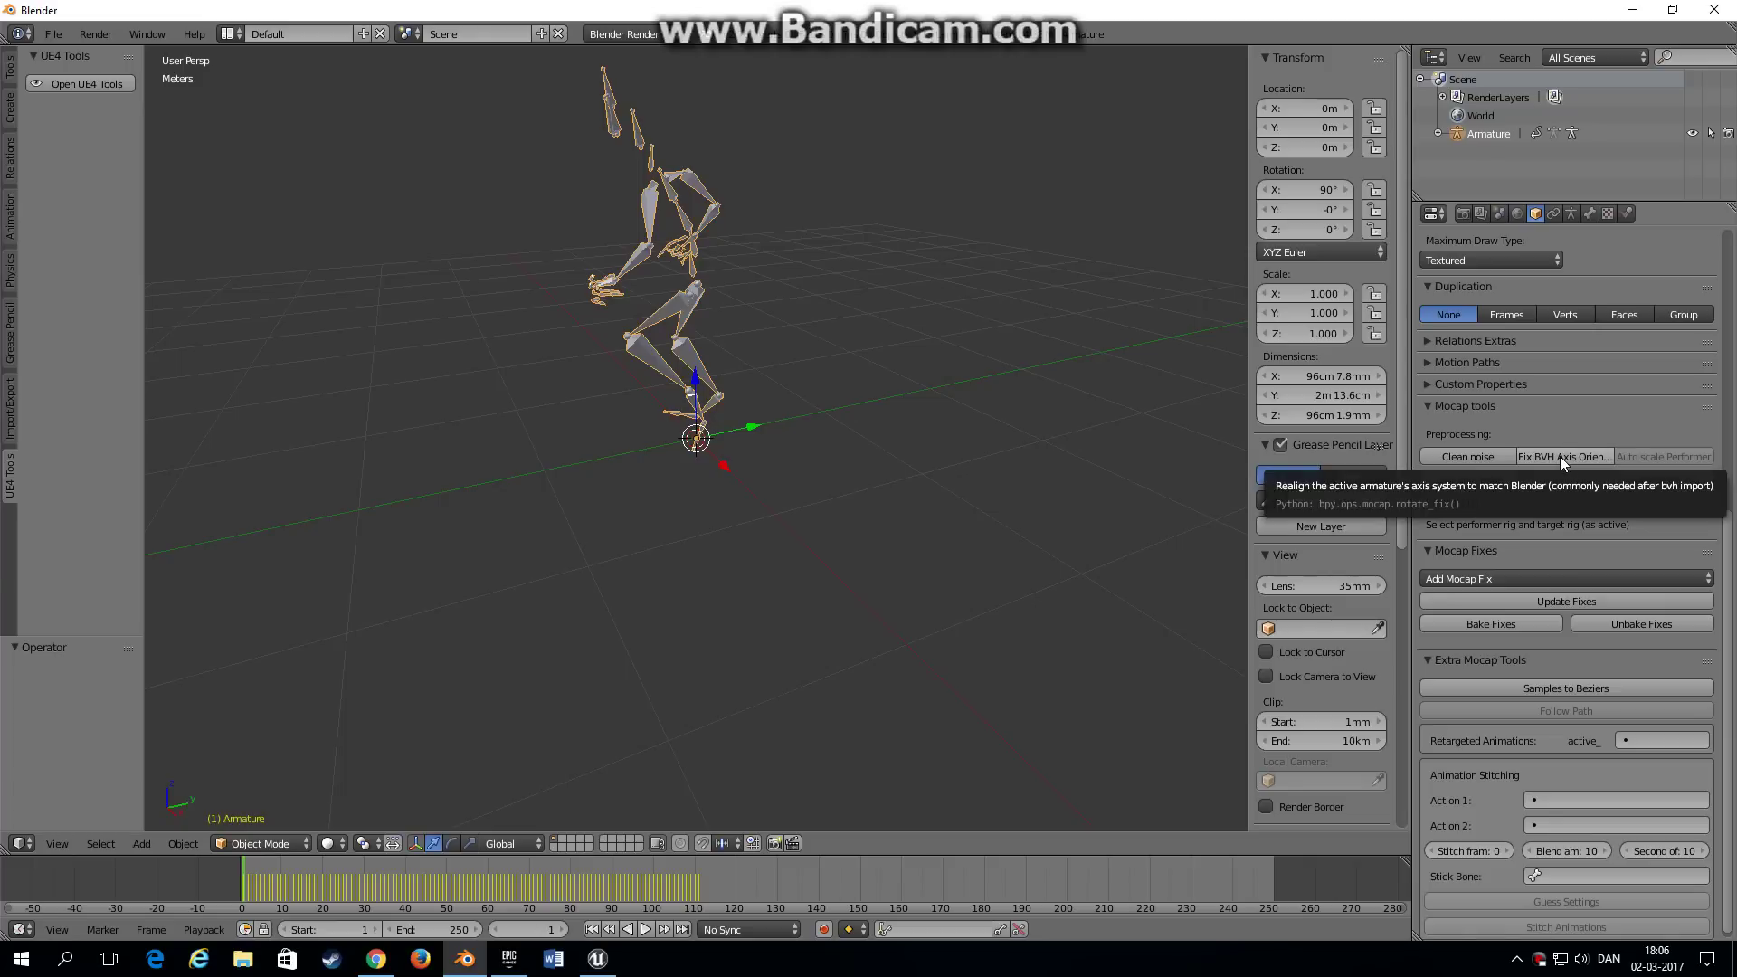
click(1560, 454)
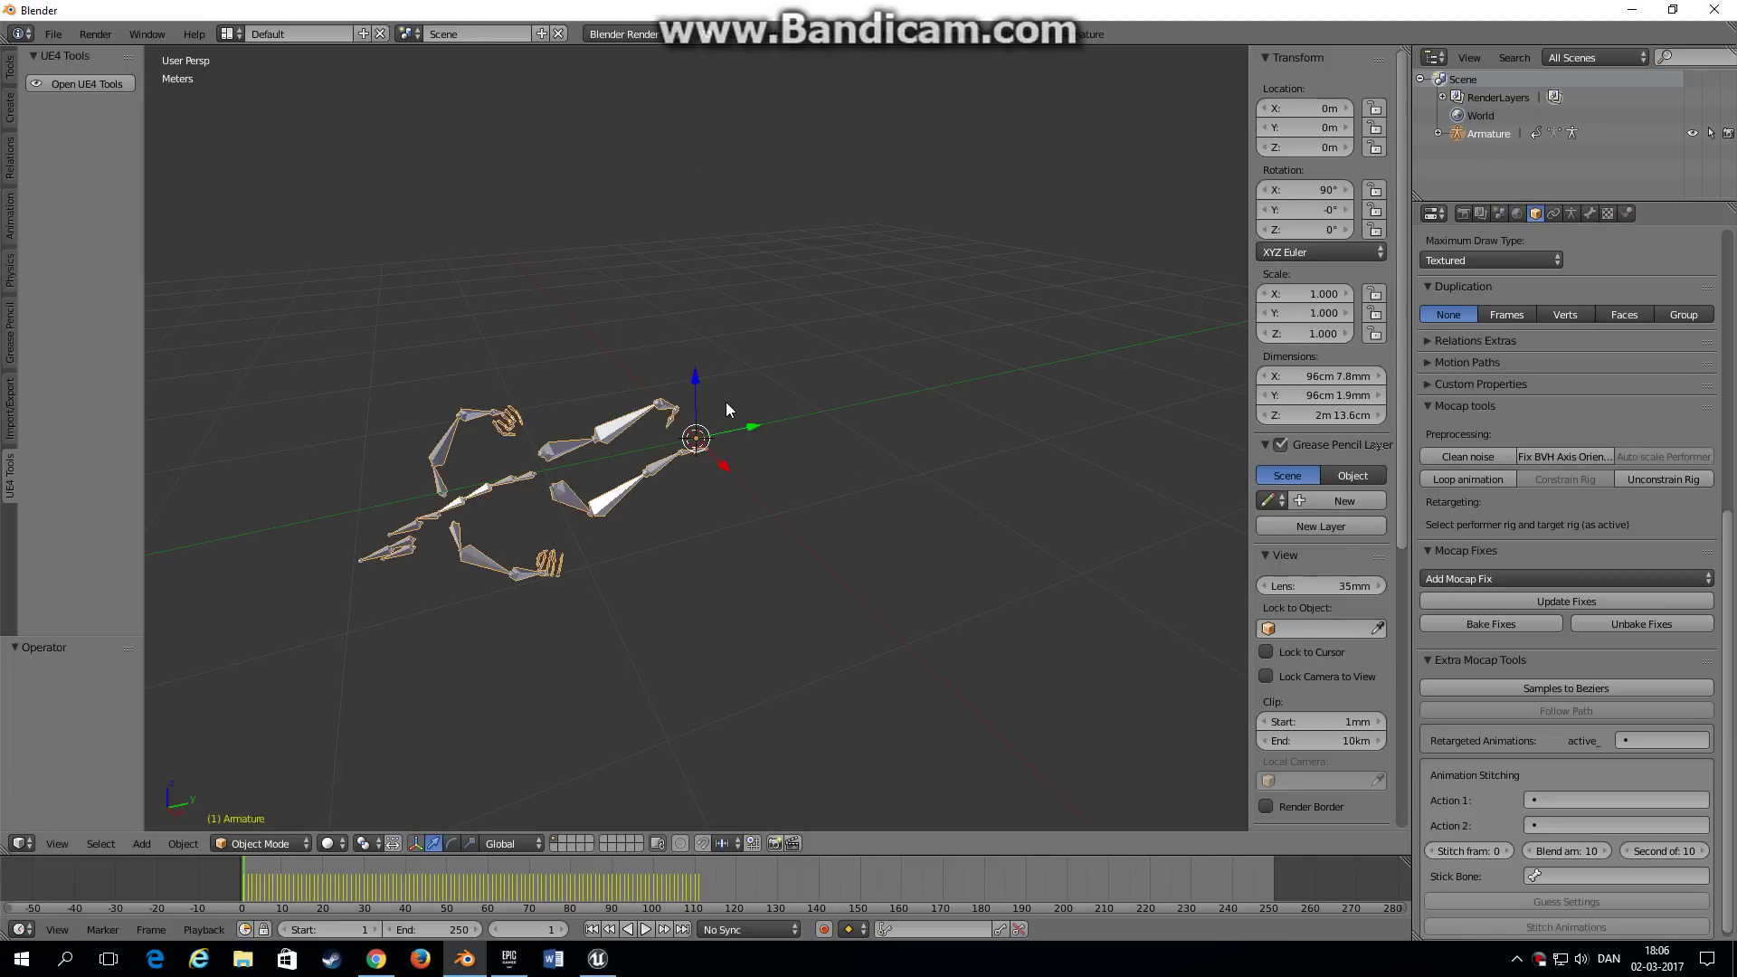
Step: Set the armature's X rotation to 0°
click(1294, 191)
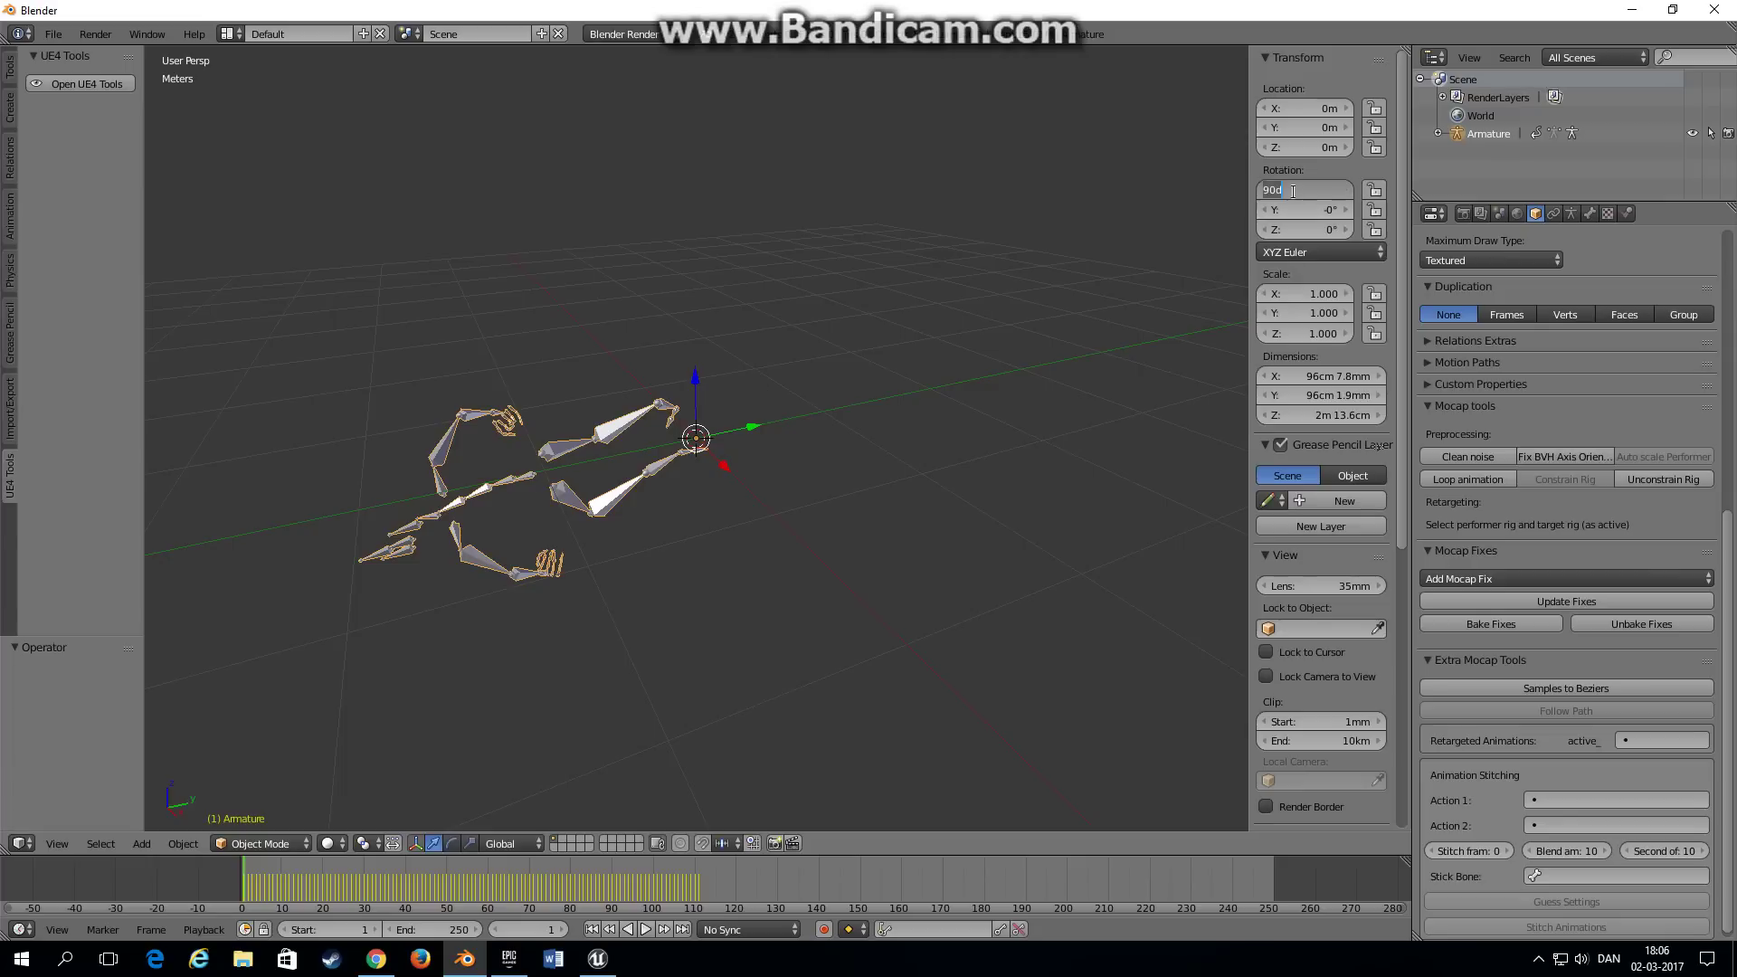
text(0)
key(Return)
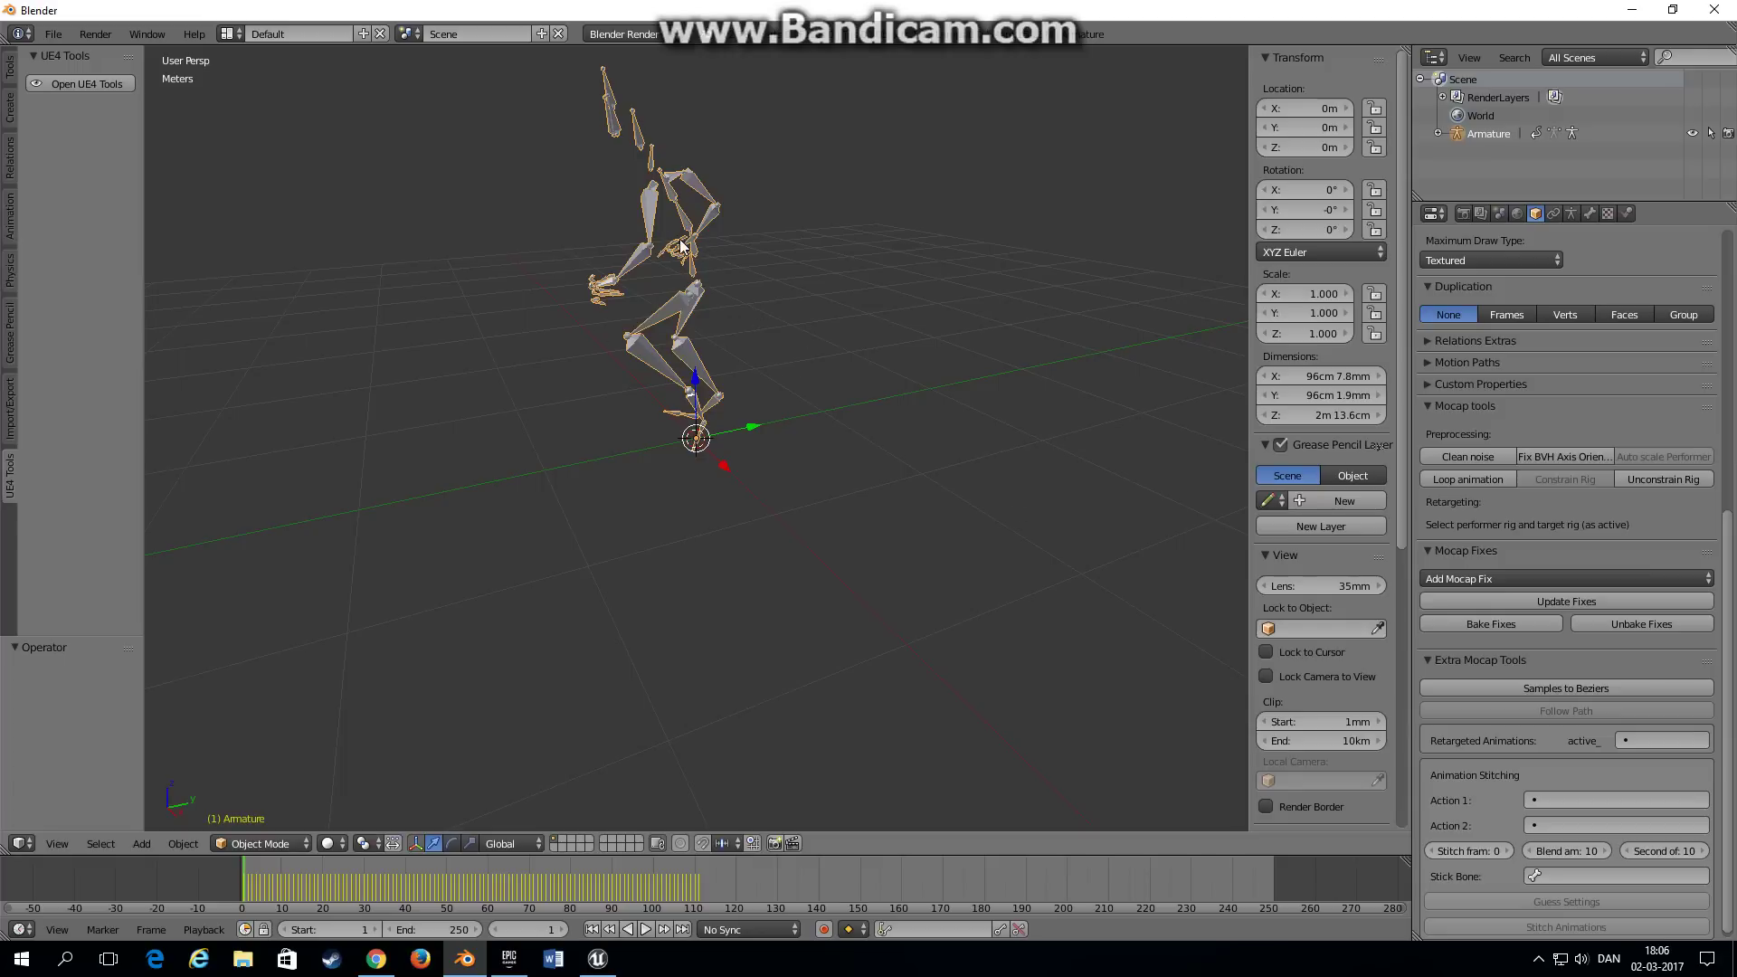
Step: In Edit Mode, front view, add a new bone at the 3D cursor via Add Bone
click(289, 841)
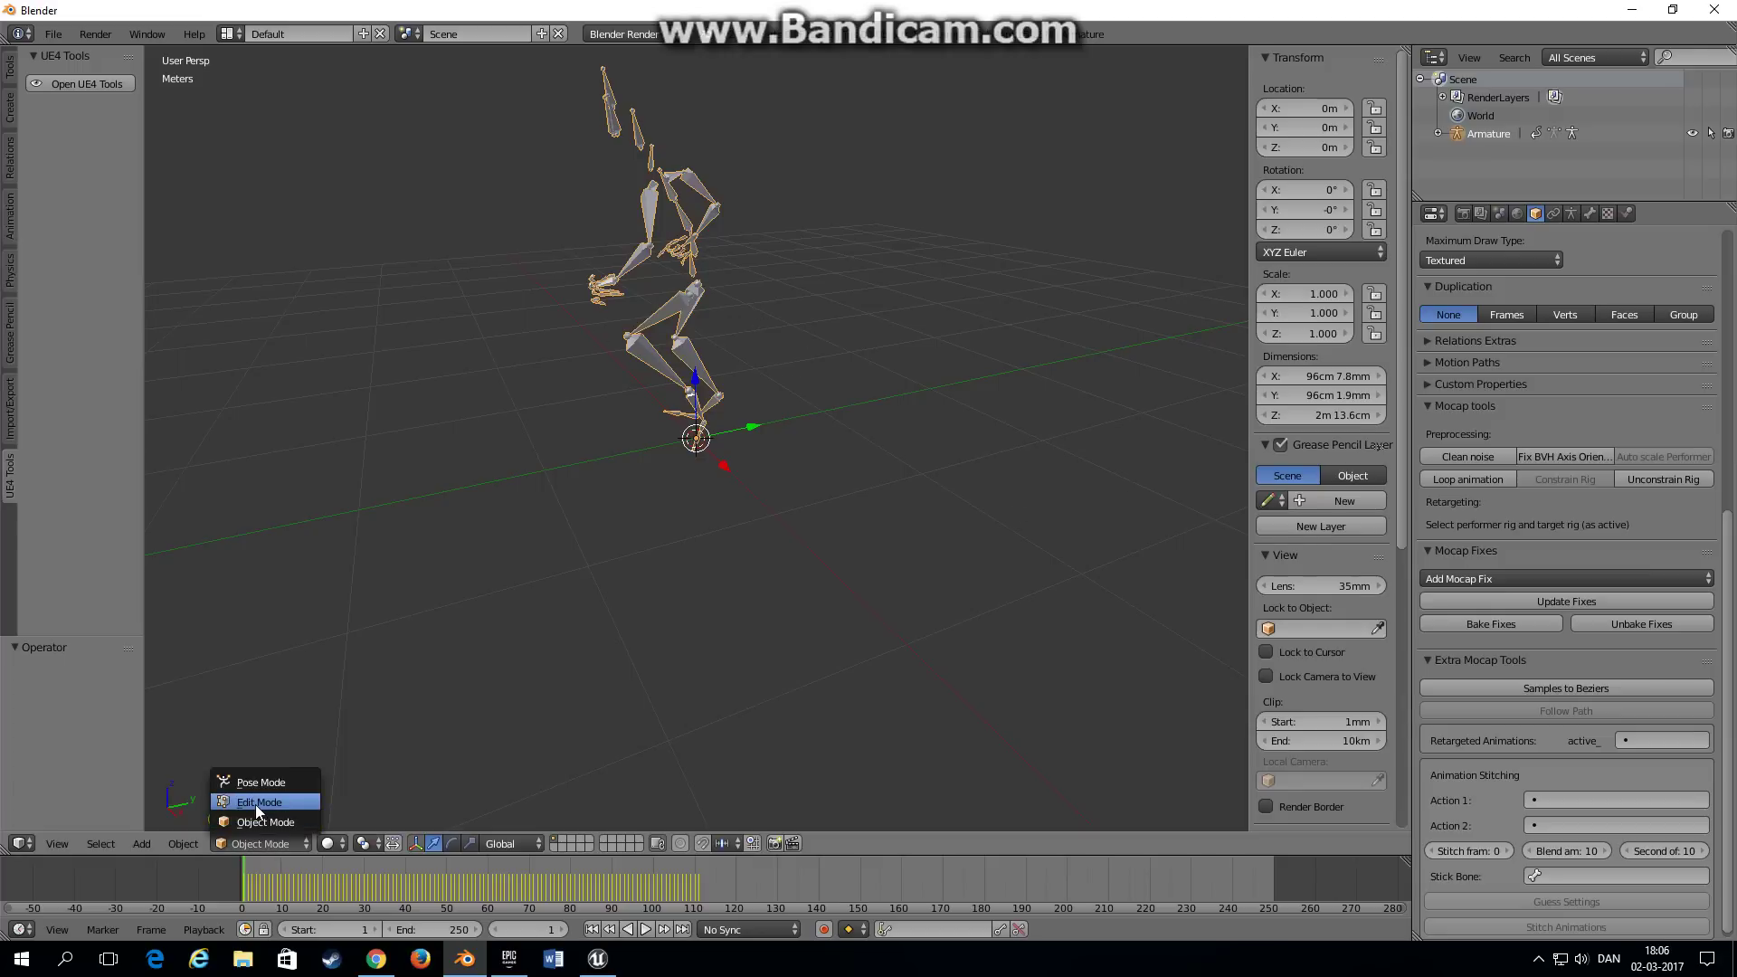
click(255, 802)
key(KP_1)
scroll(704, 439, up, 4)
scroll(704, 439, up, 1)
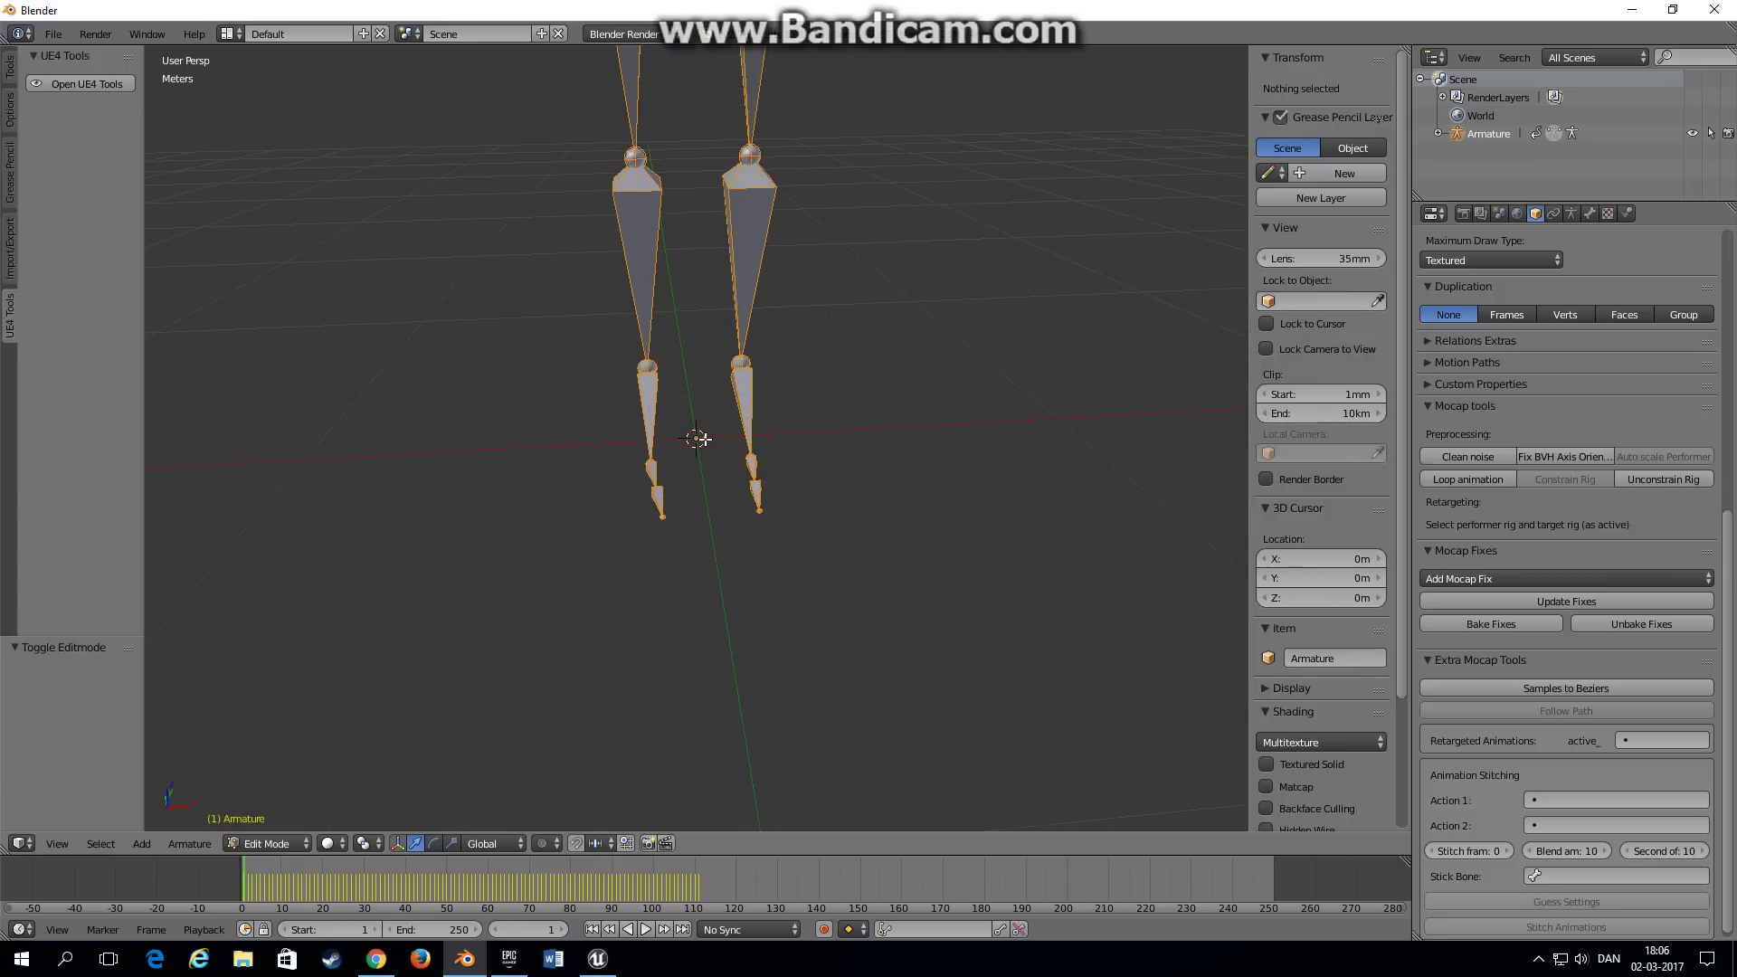
key(space)
text(add bo)
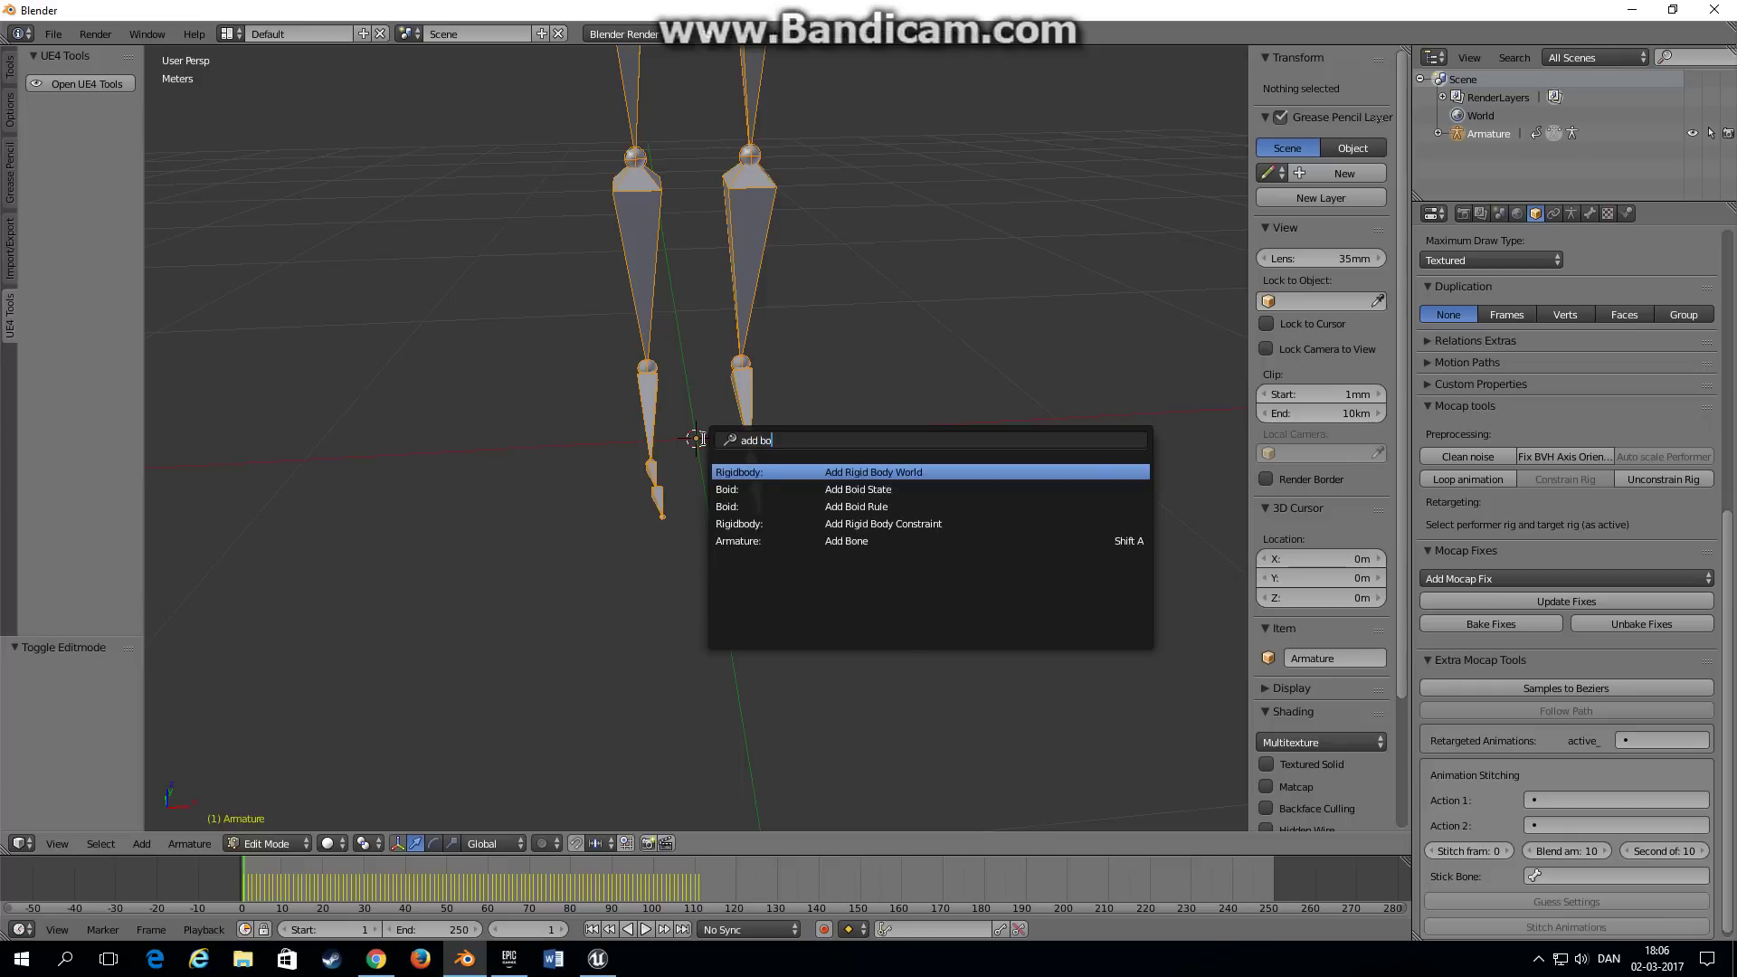
text(ne)
key(Return)
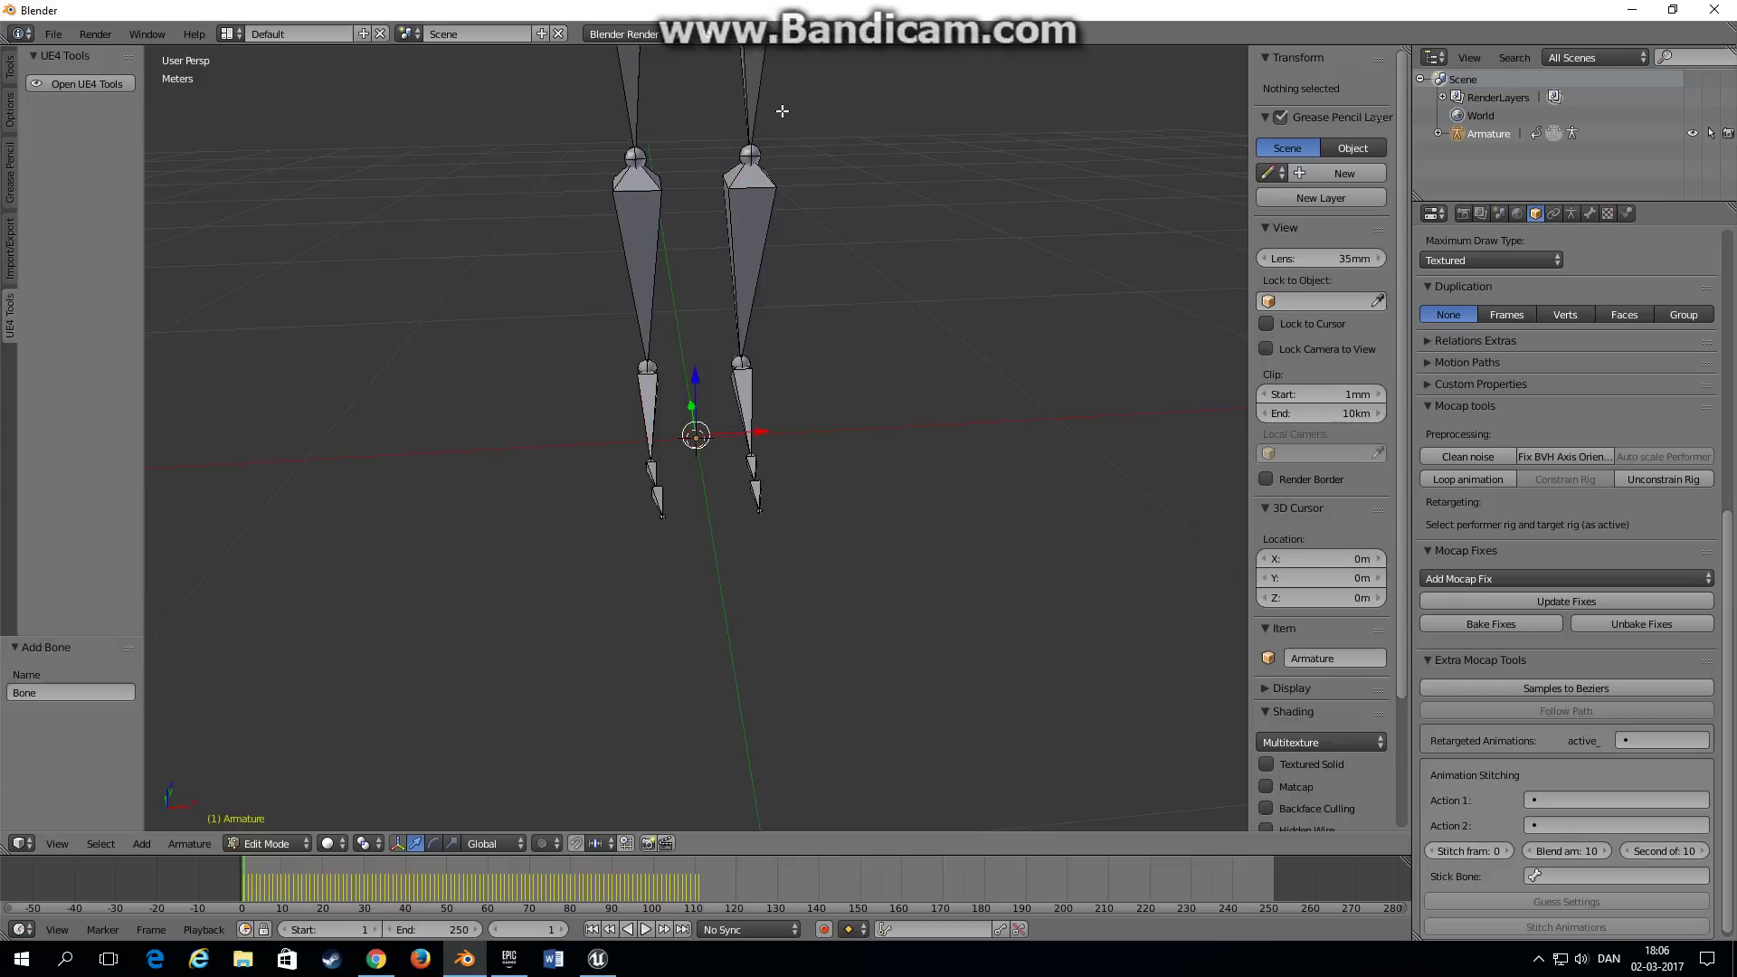
Step: Parent the mixamorig:Hips bone to the new bone with Keep Offset
scroll(645, 232, down, 3)
right_click(688, 204)
scroll(688, 455, up, 10)
key(shift+h)
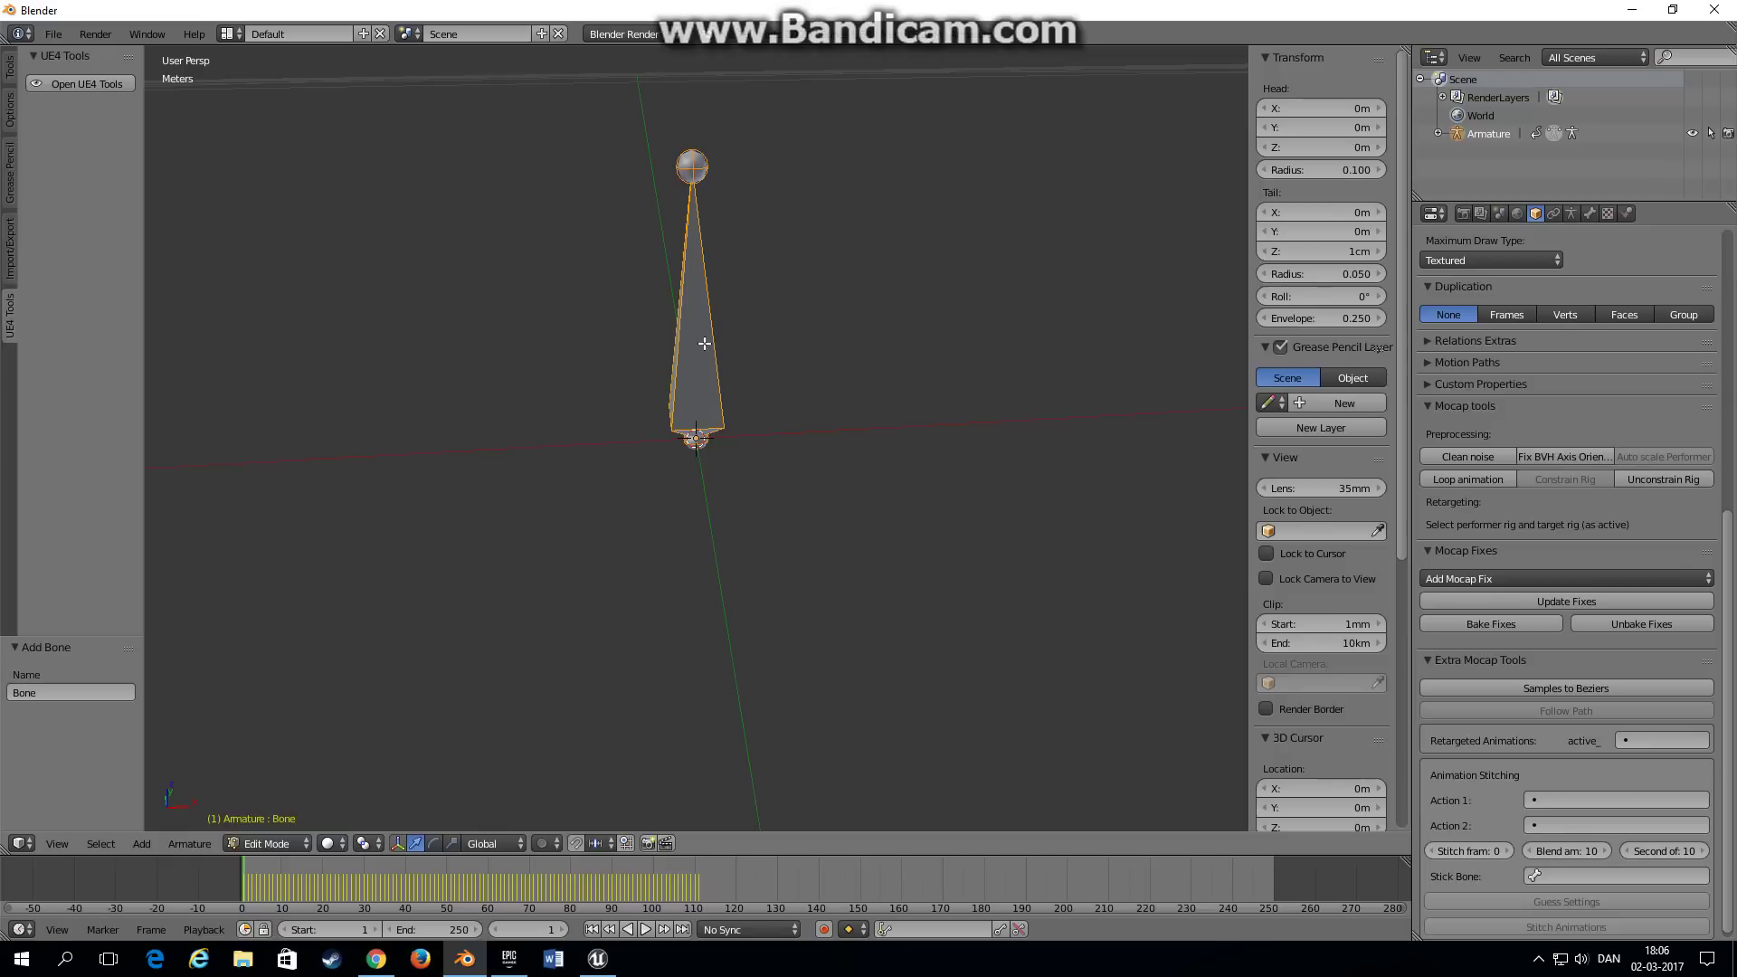
scroll(704, 344, down, 6)
key(alt+h)
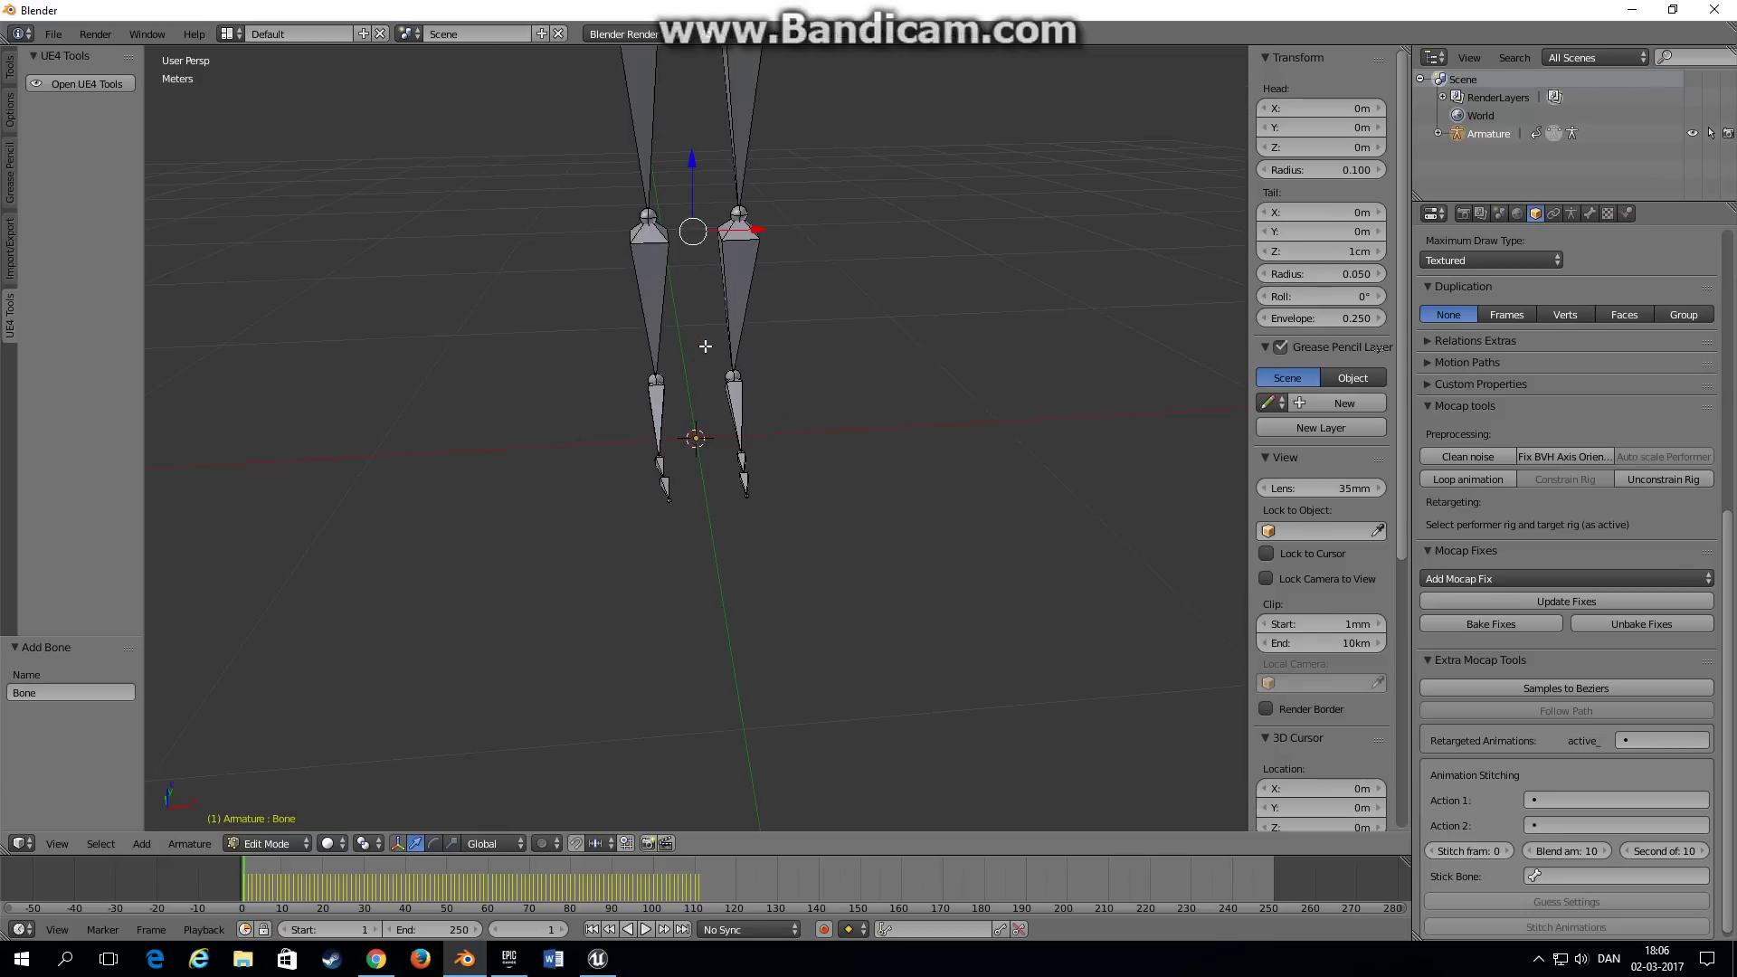
scroll(706, 347, down, 4)
key(ctrl+p)
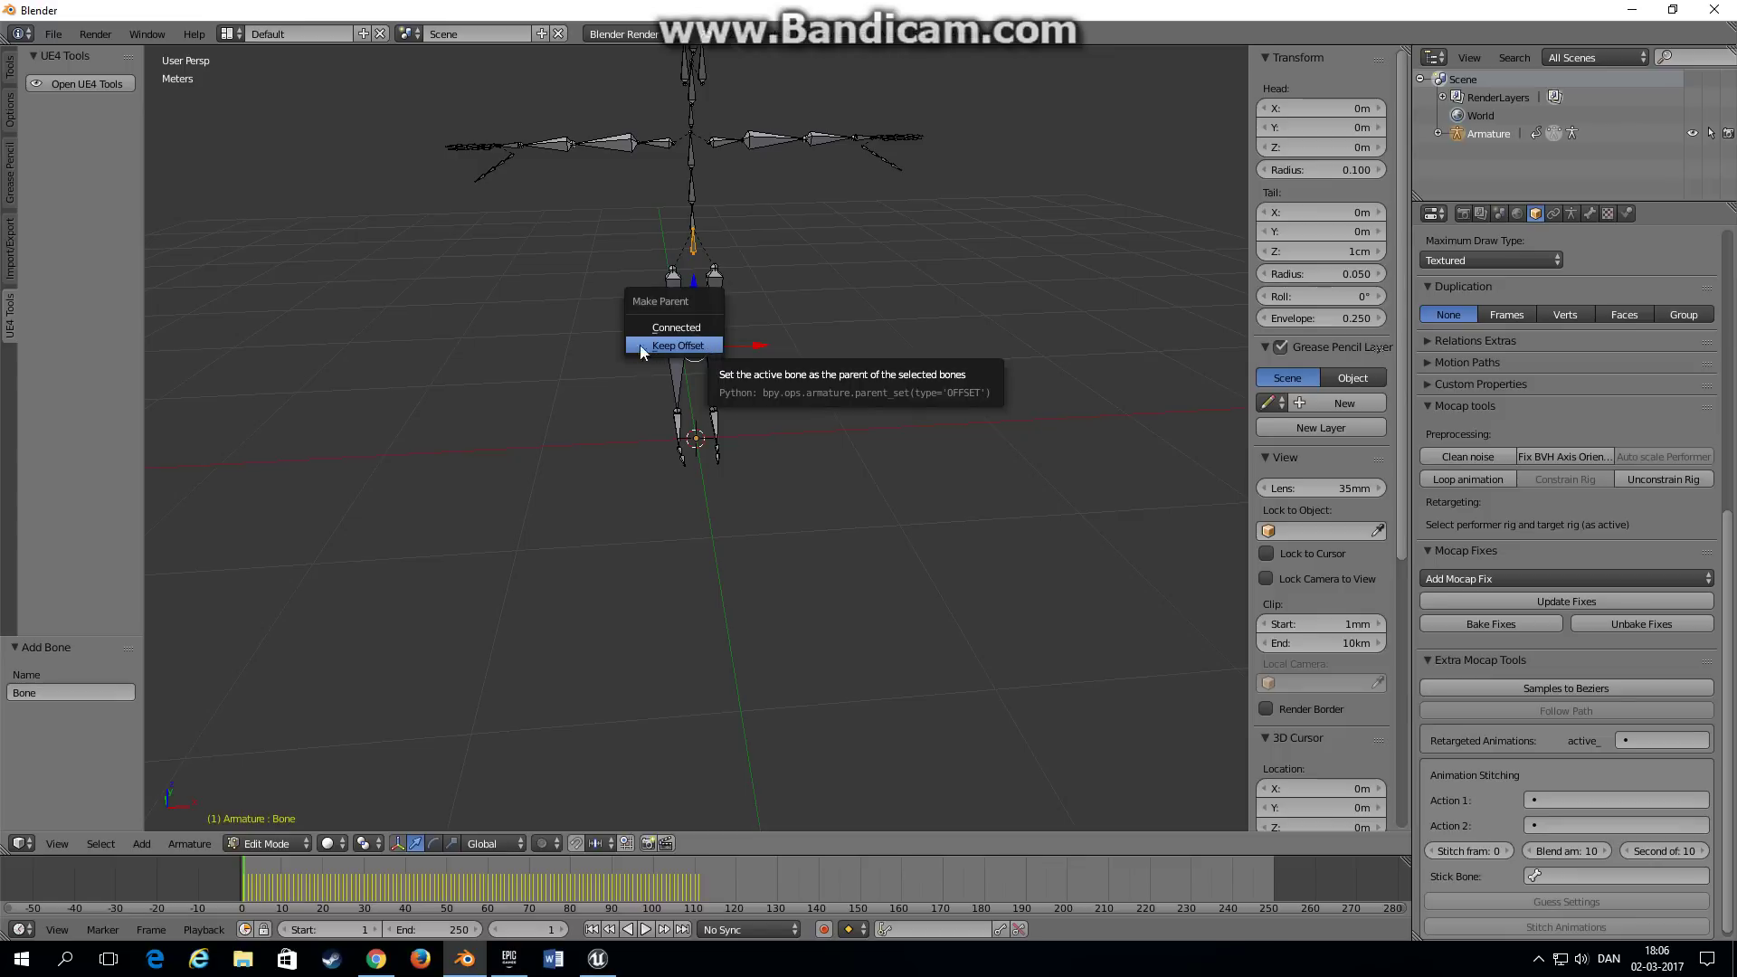
click(679, 345)
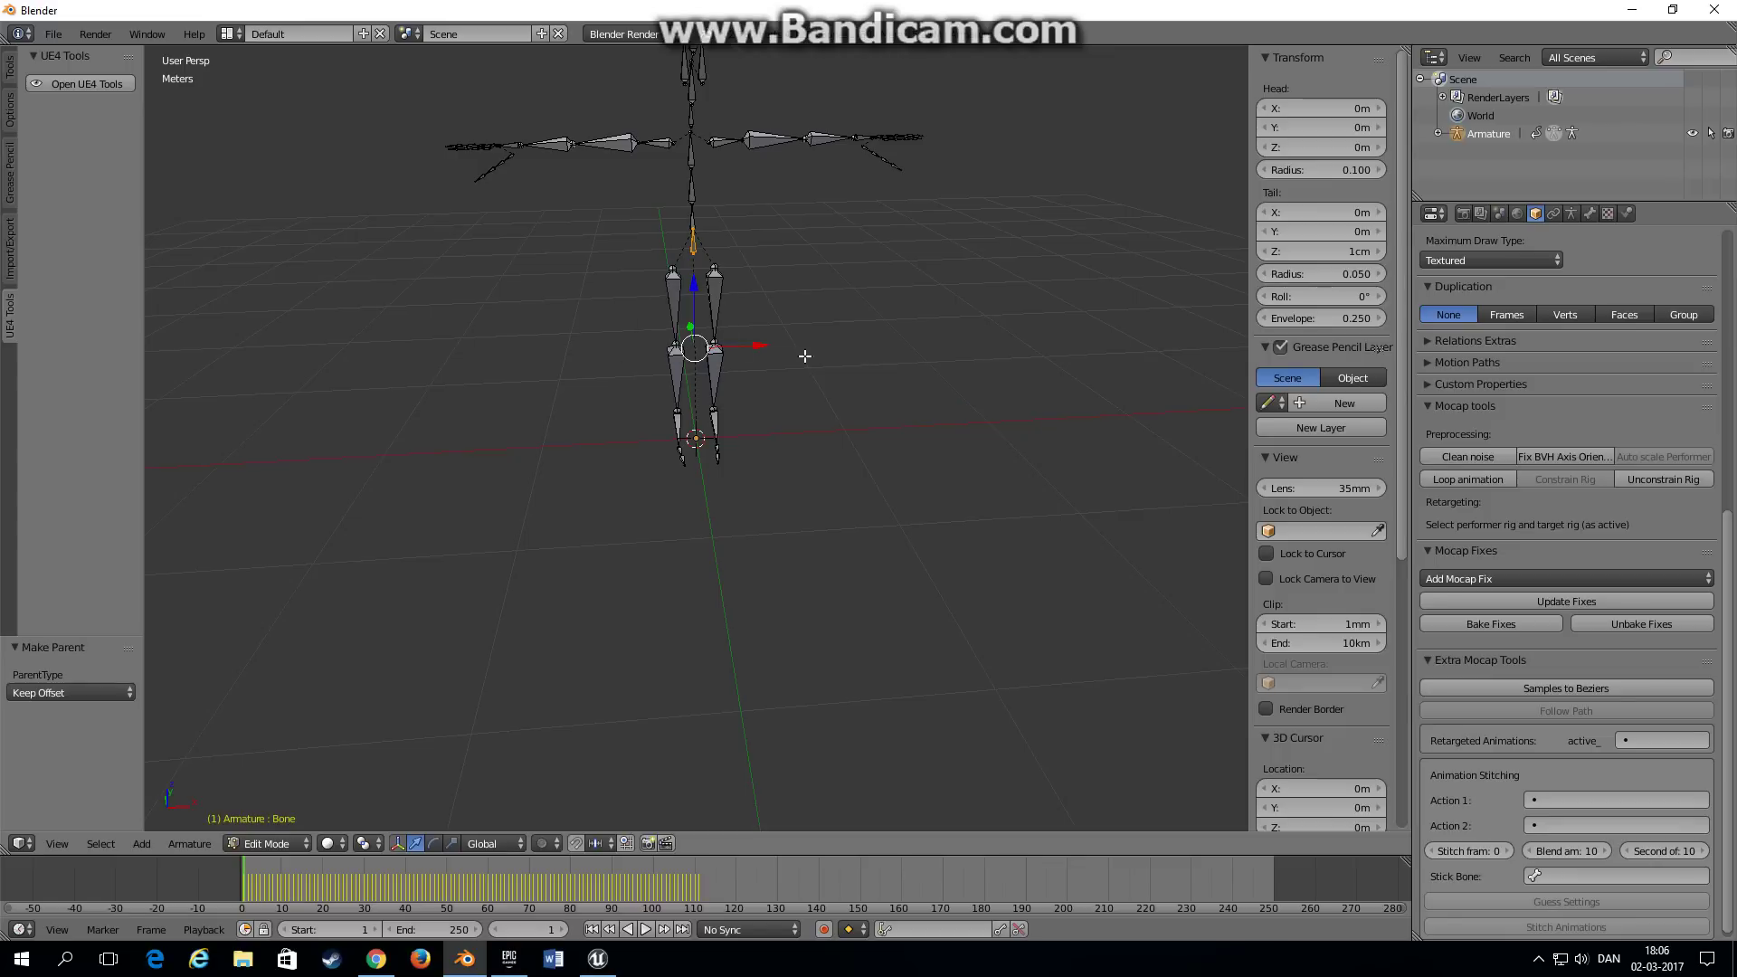
Step: Rename the new bone to Root in the Outliner
click(1438, 133)
click(1461, 169)
scroll(1522, 168, down, 1)
click(1514, 172)
click(1478, 173)
scroll(1524, 169, down, 1)
double_click(1516, 140)
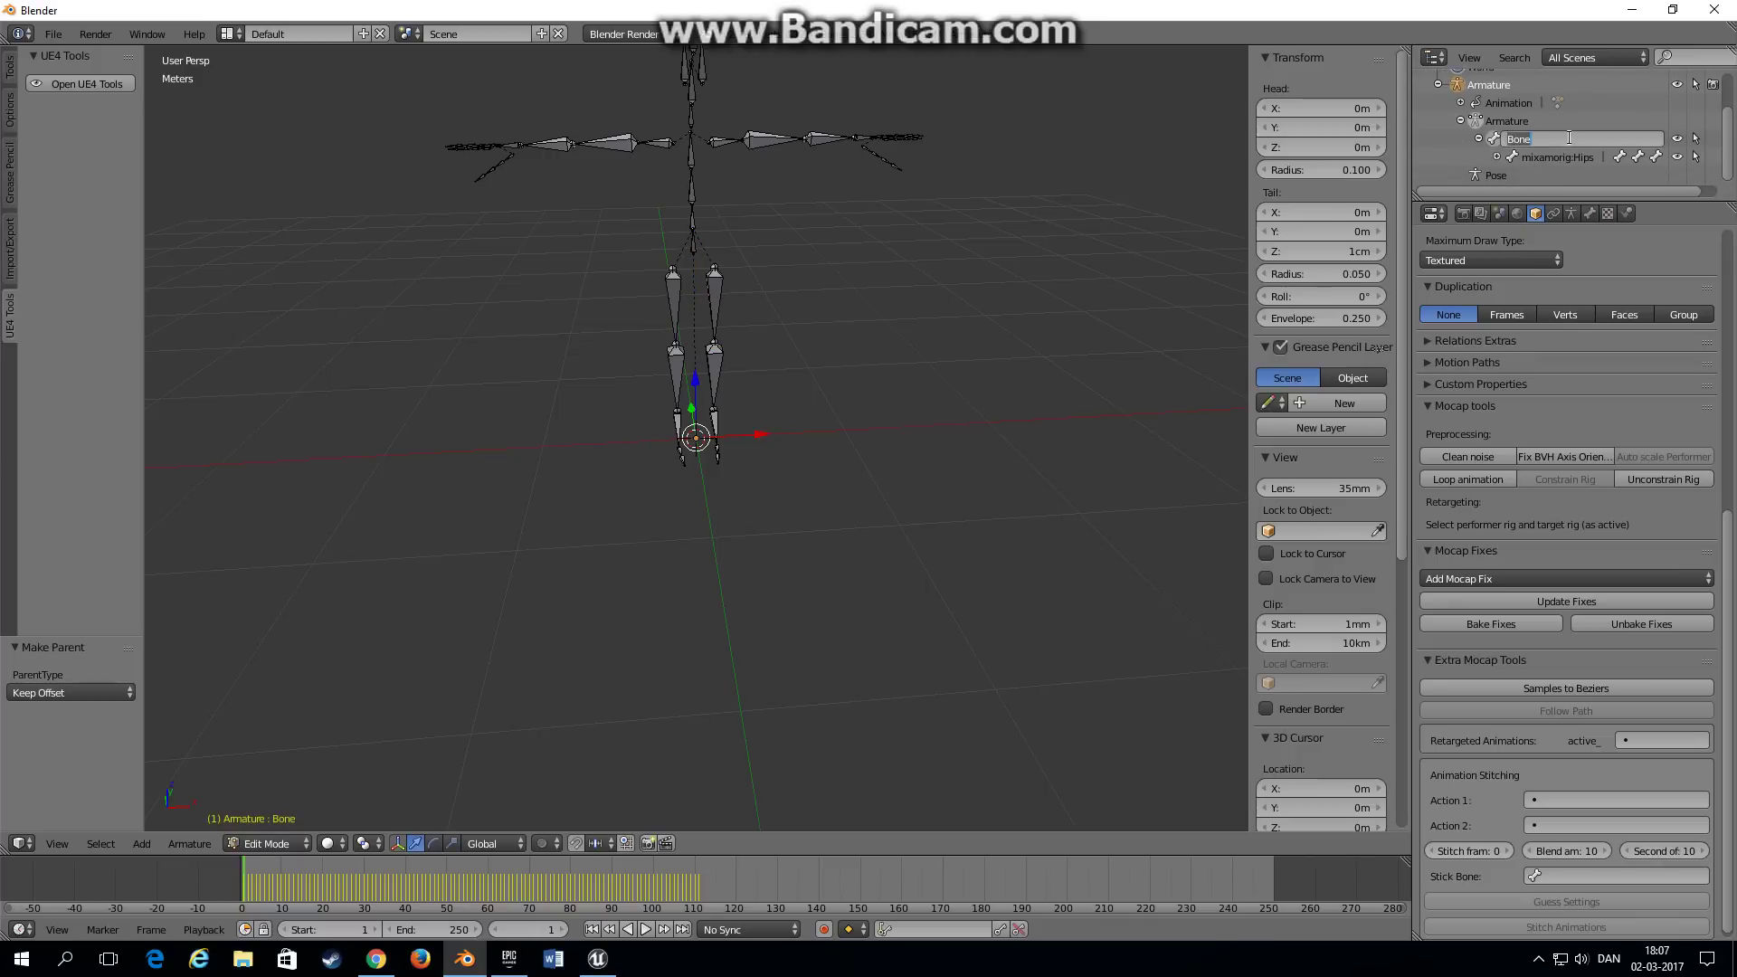
text(Root)
key(Return)
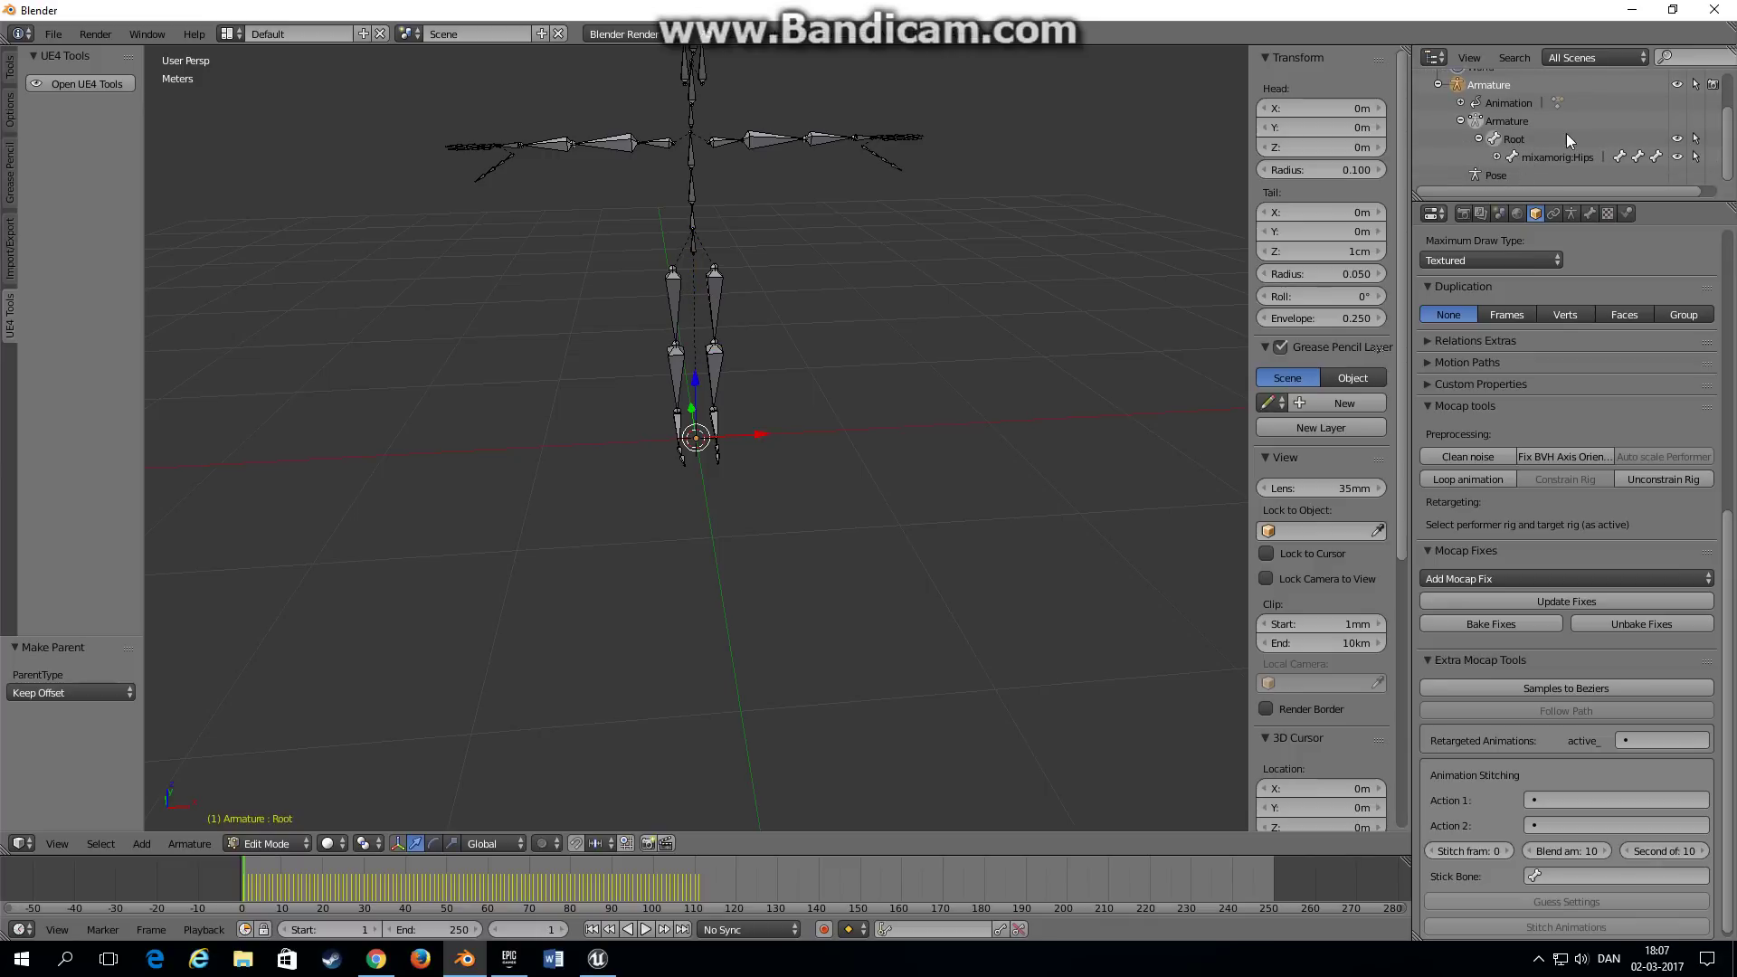
scroll(722, 413, up, 10)
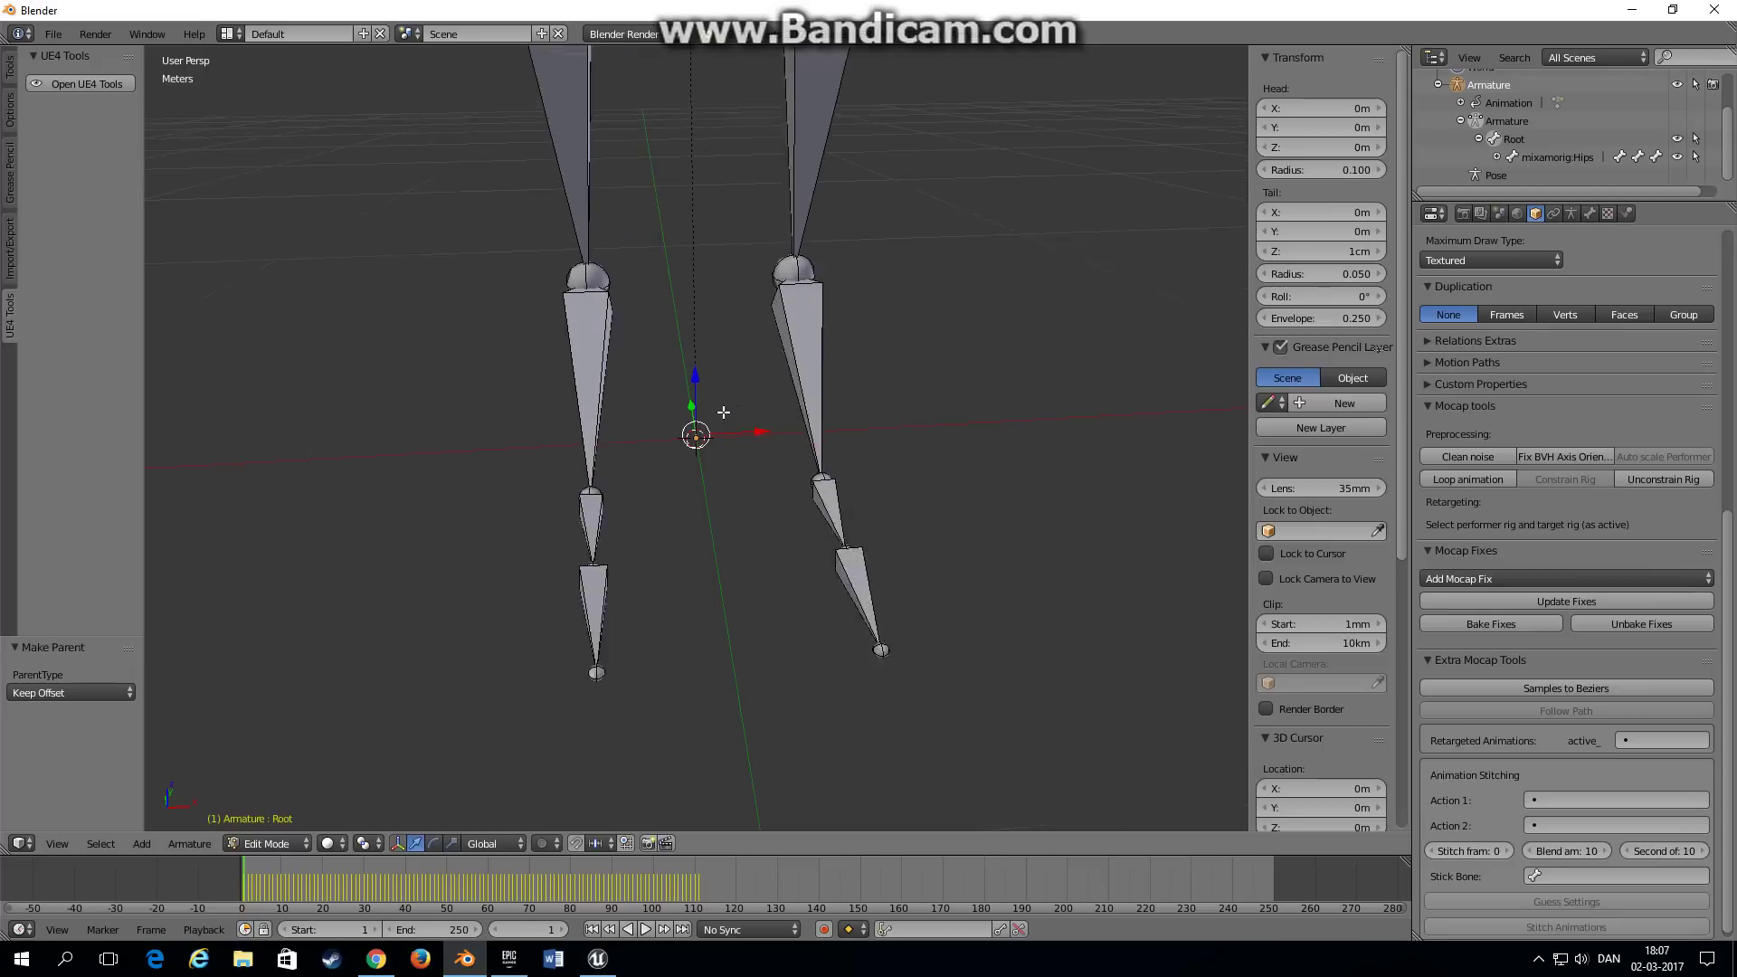
scroll(722, 412, down, 10)
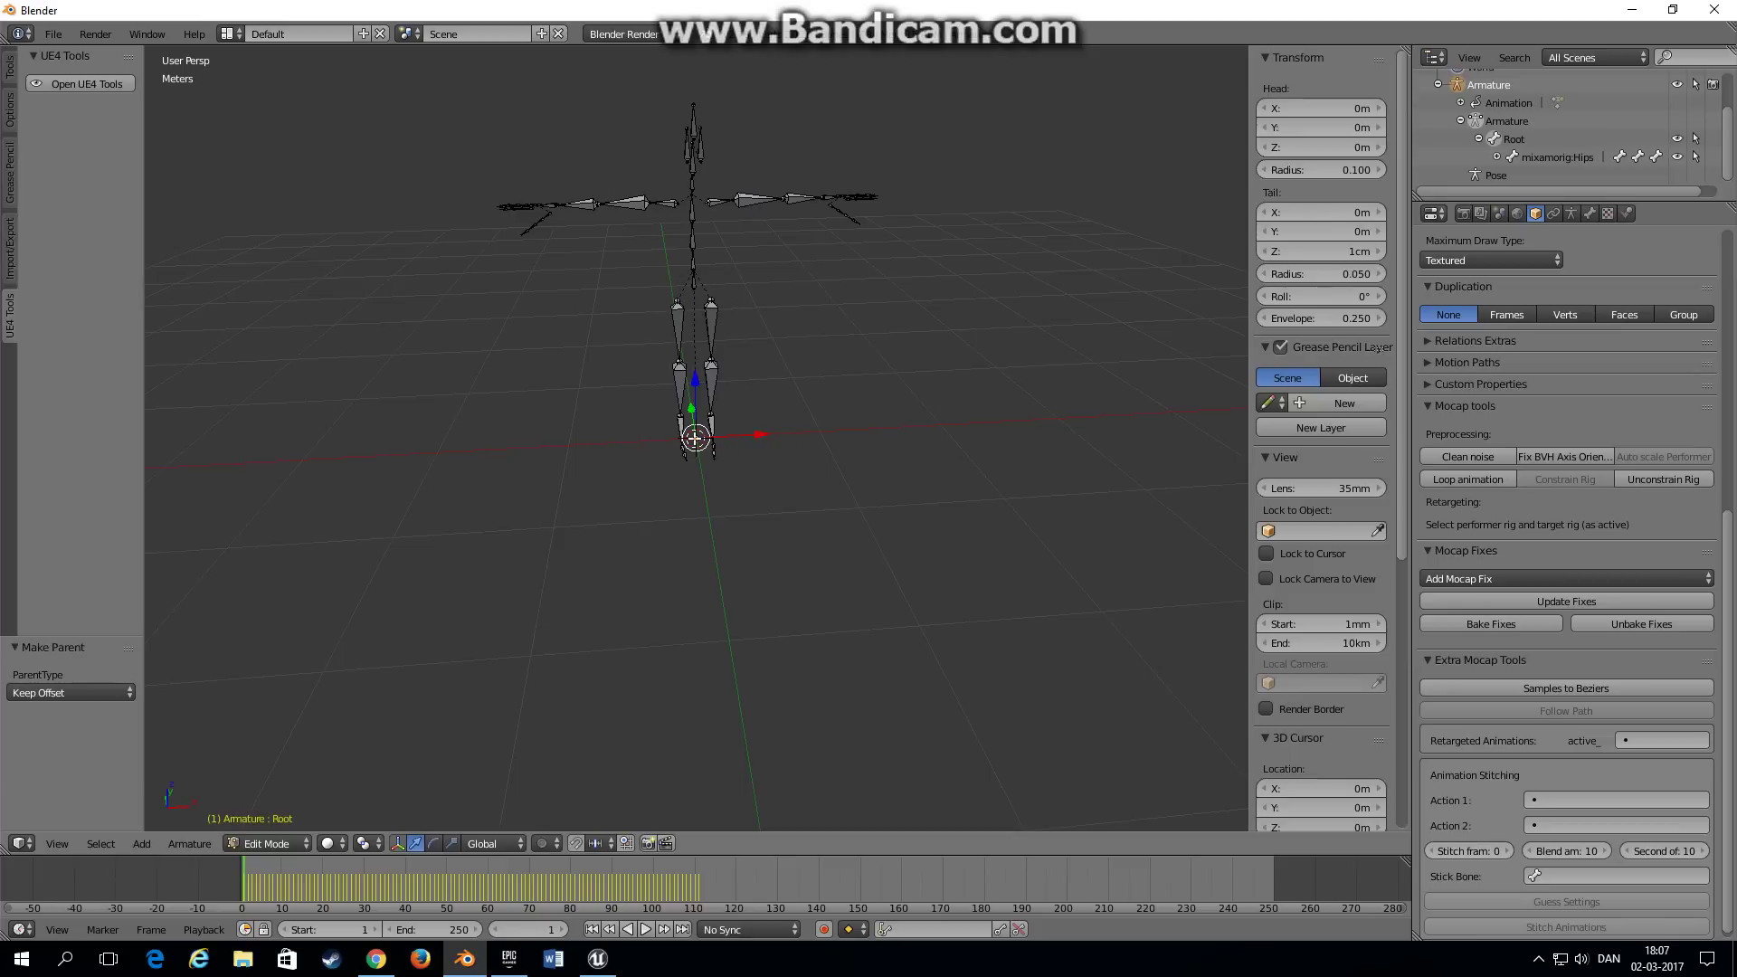
scroll(730, 308, up, 3)
scroll(729, 300, down, 3)
Step: Switch the armature to Pose Mode and select the Root bone in the Outliner
click(286, 844)
click(289, 783)
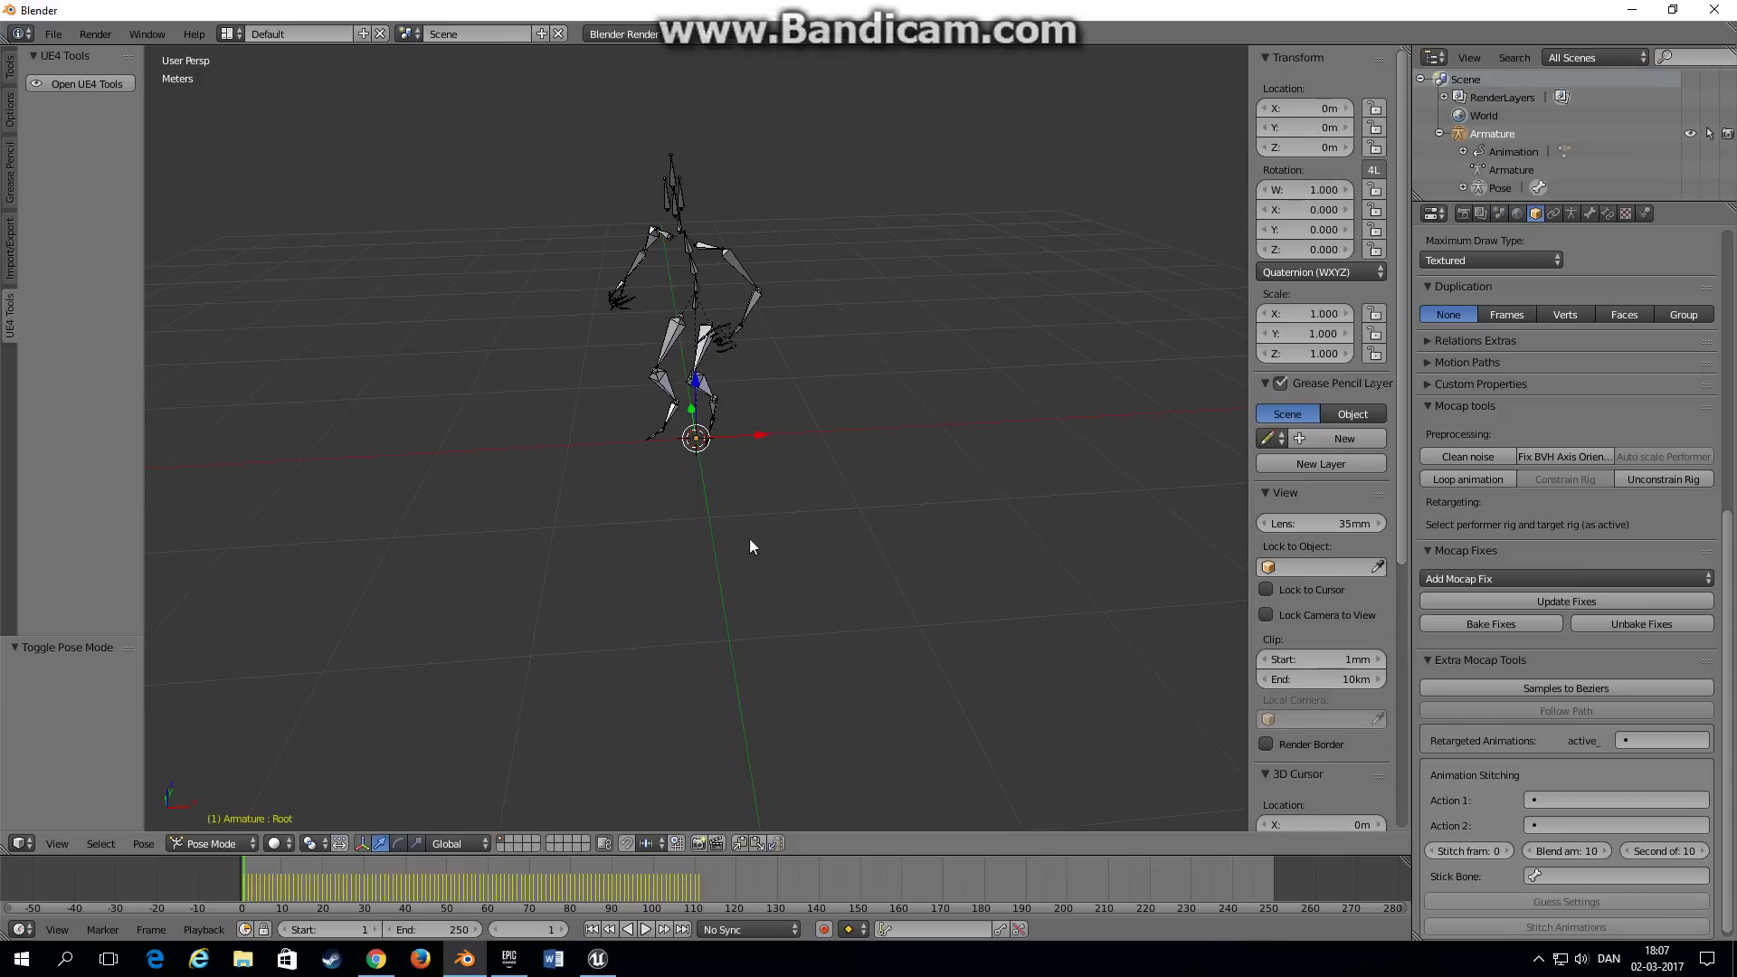
scroll(719, 378, up, 4)
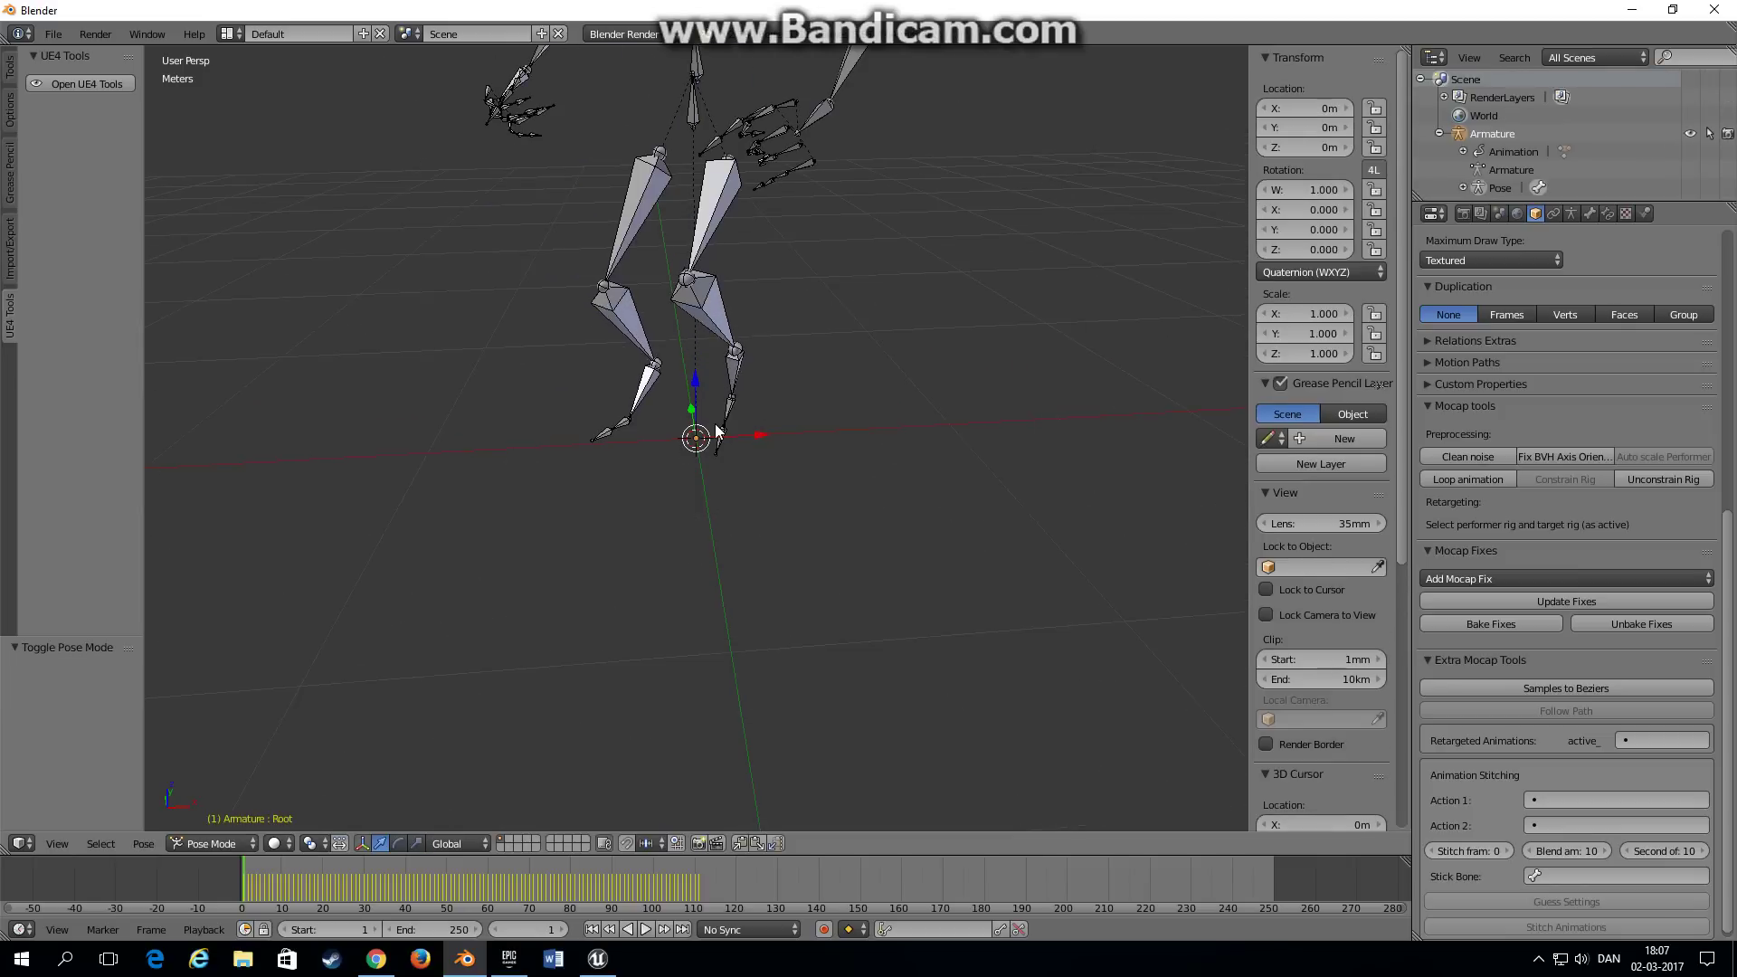
scroll(721, 435, up, 3)
scroll(721, 435, down, 3)
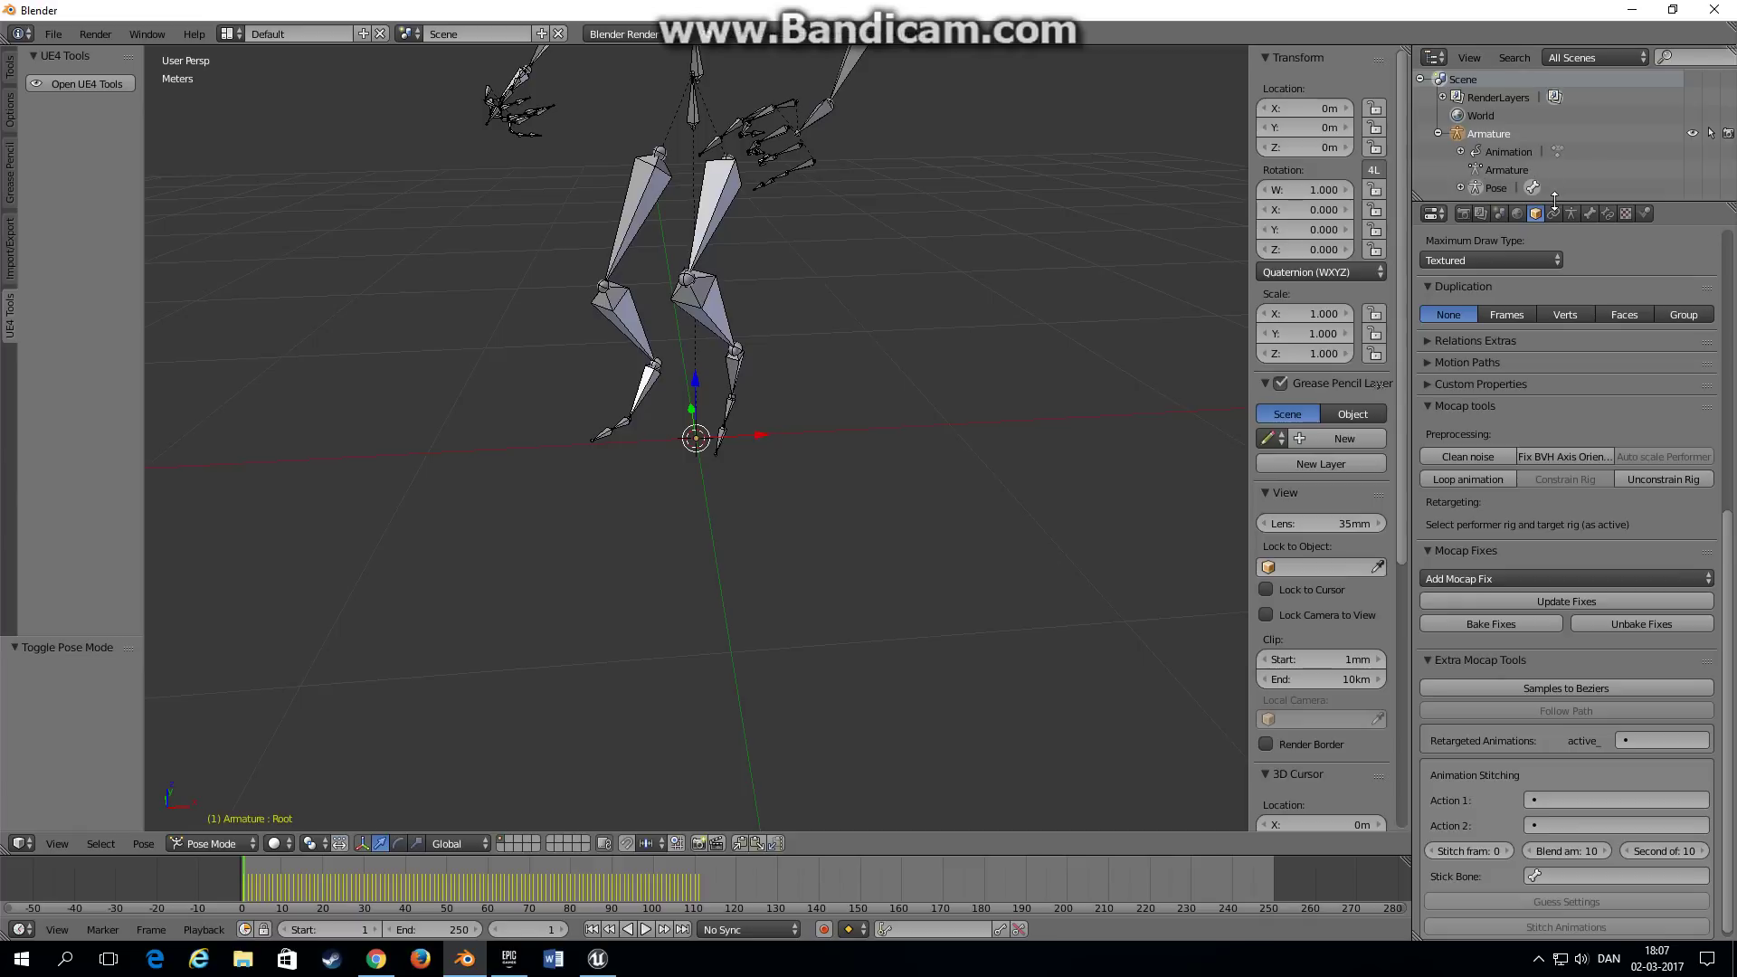
drag(1555, 203, 1555, 371)
click(1461, 188)
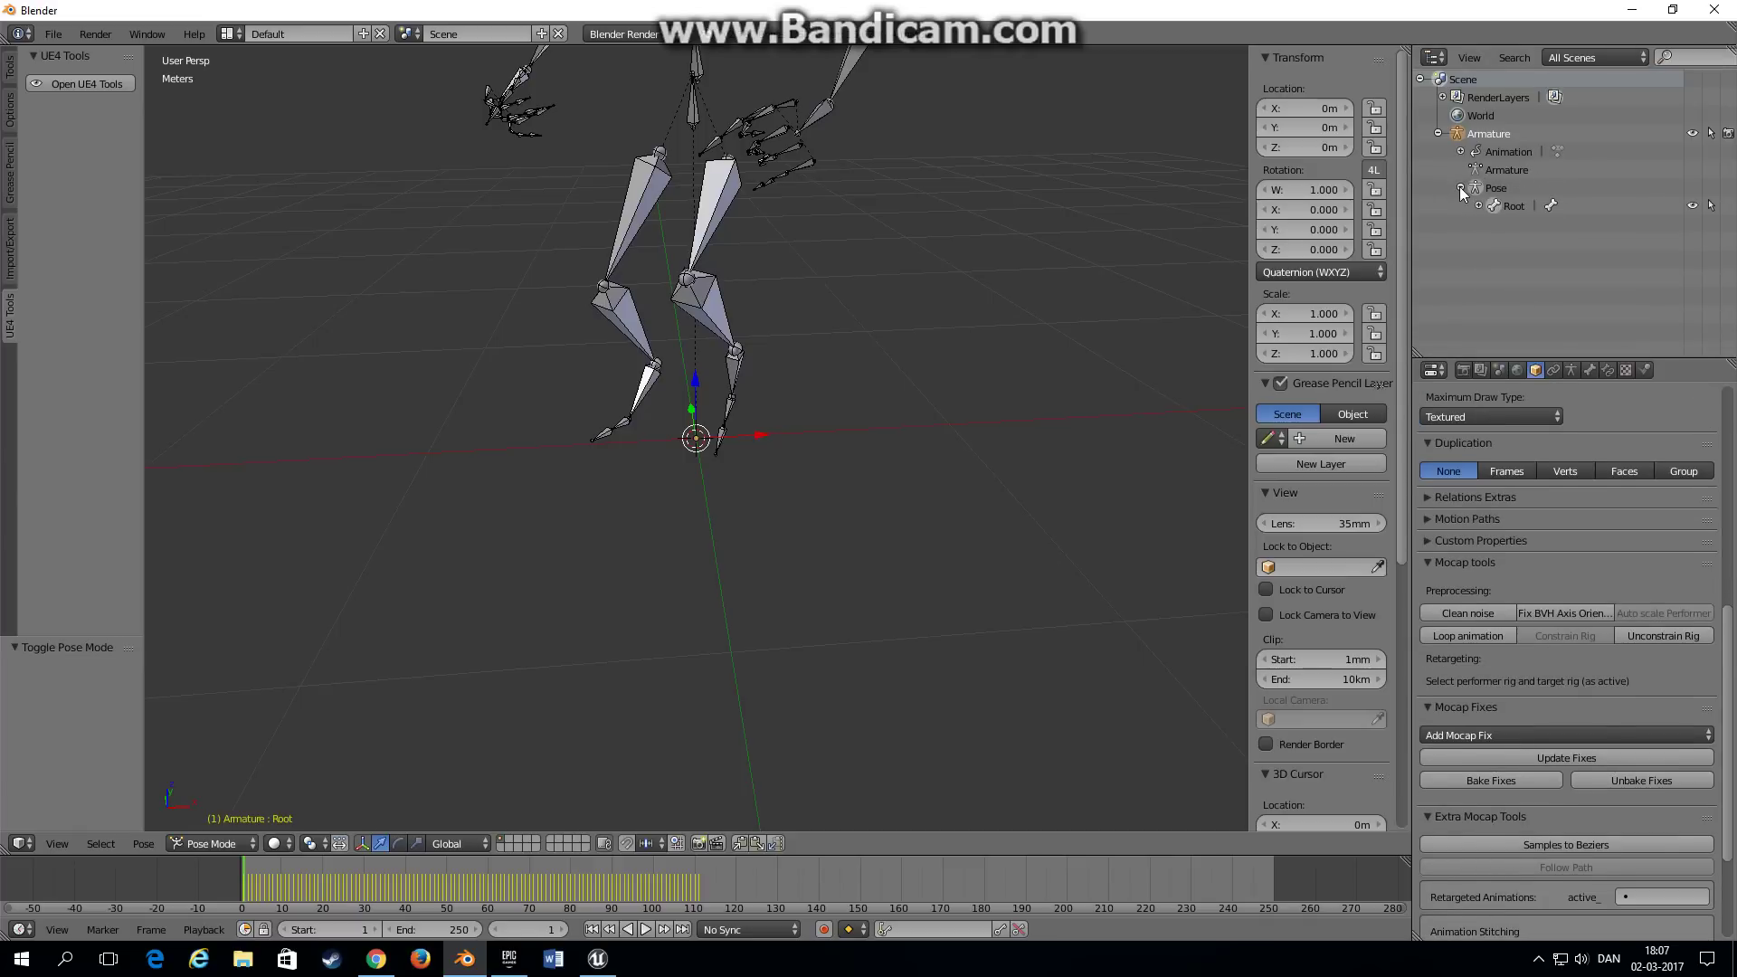
click(1514, 207)
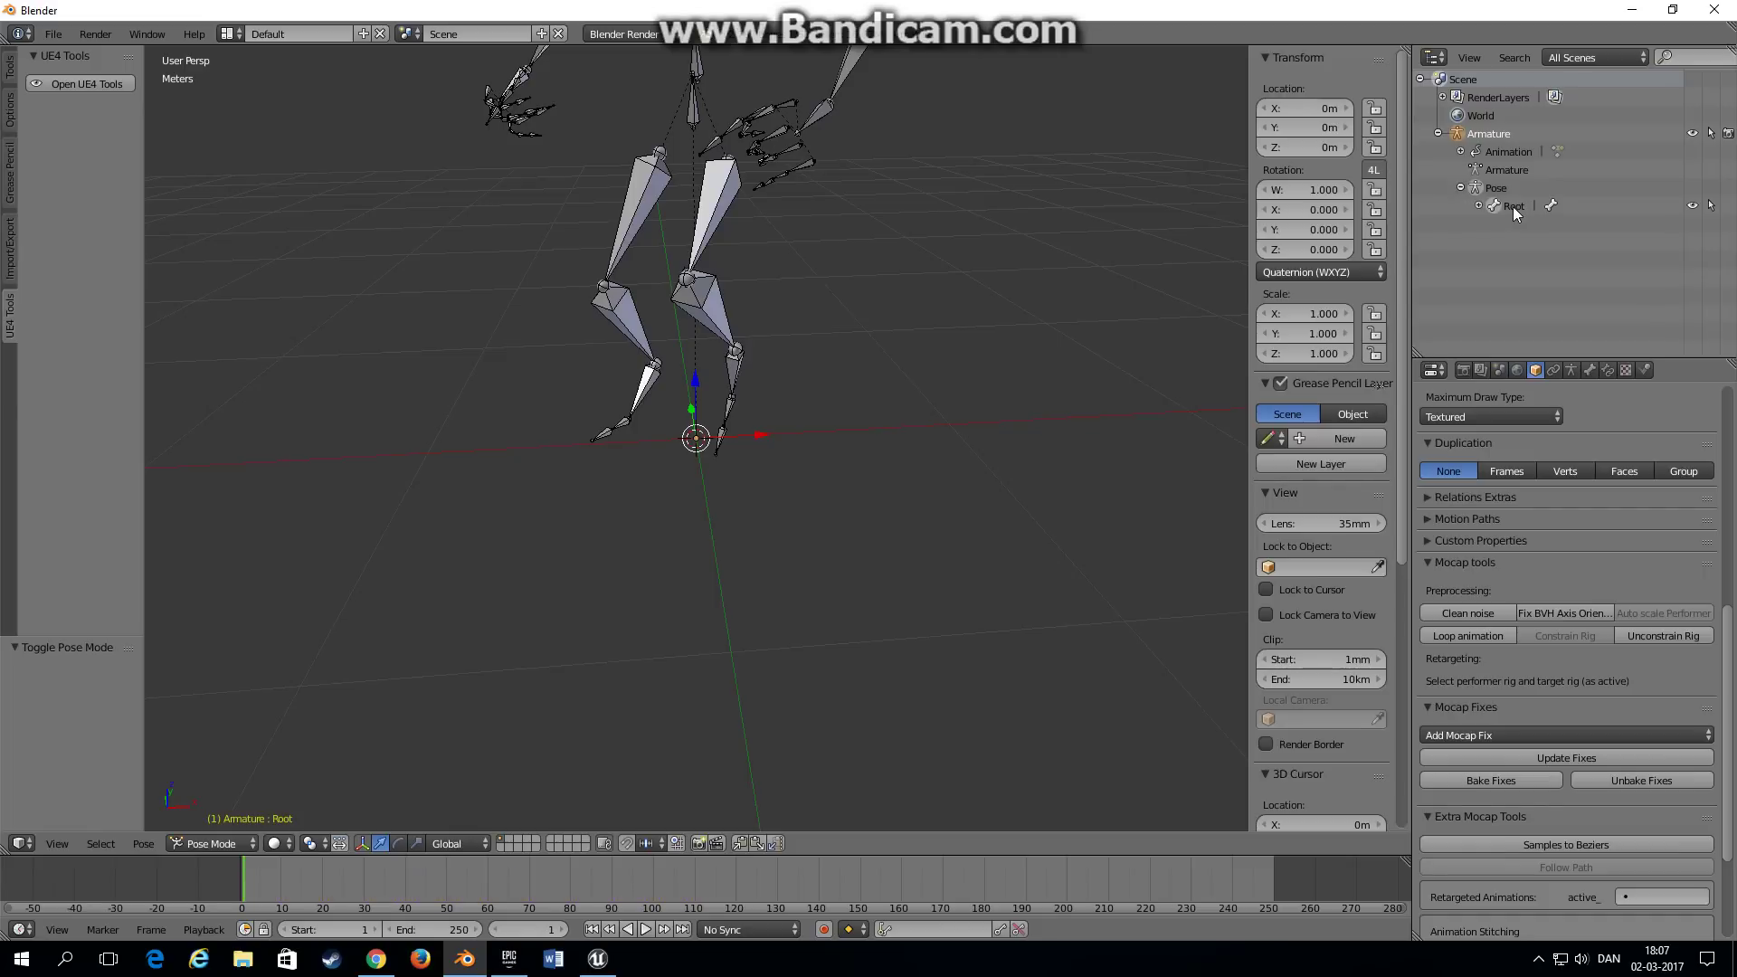
Step: Insert a location keyframe on Root and split the 3D view side by side
right_click(1304, 107)
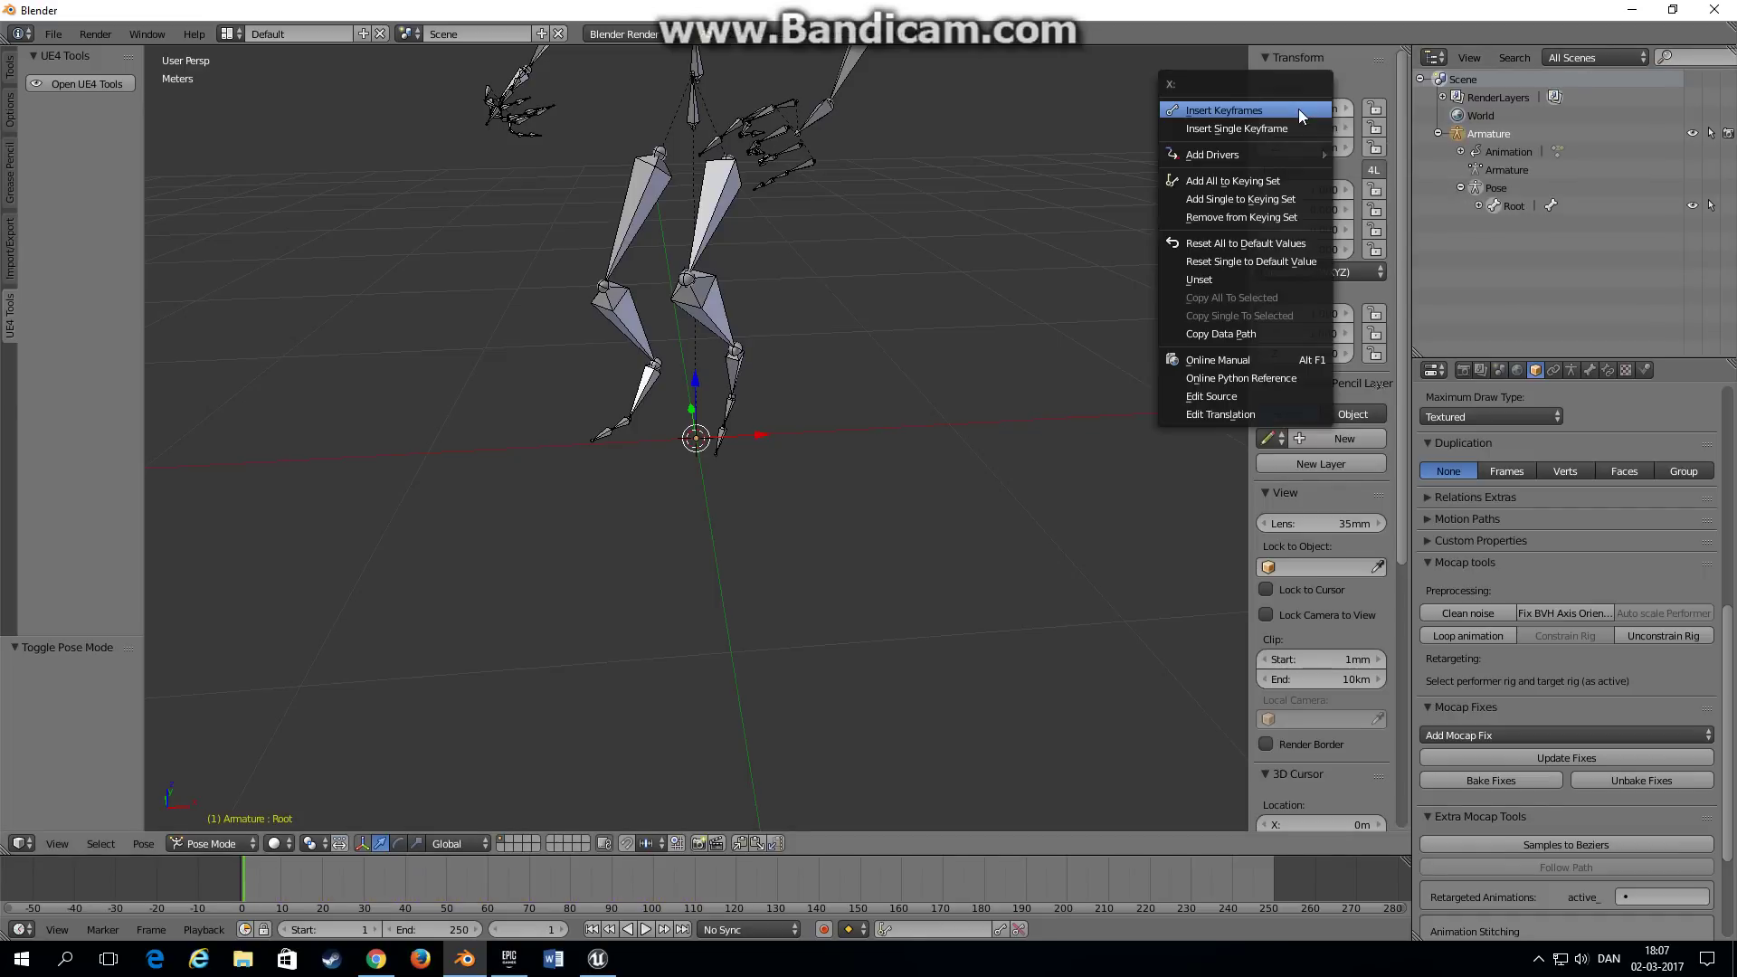
click(1236, 109)
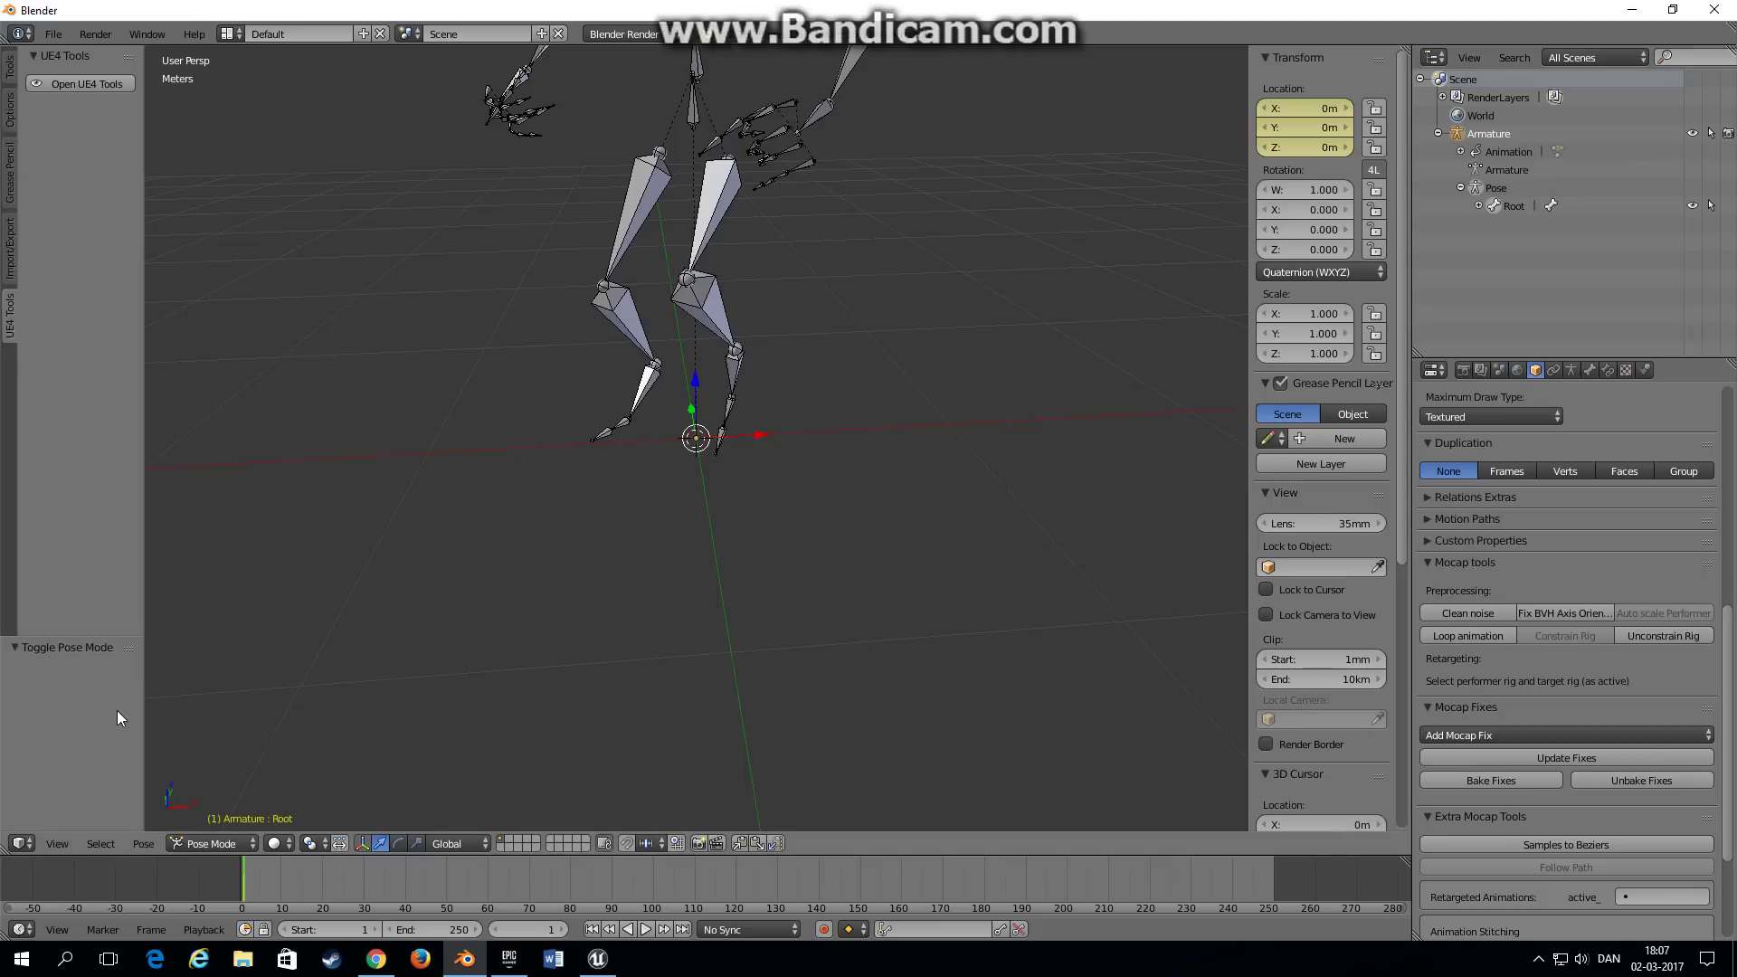
drag(5, 851, 882, 837)
Step: Turn the left view into a Graph Editor and select mixamorig:Hips
key(t)
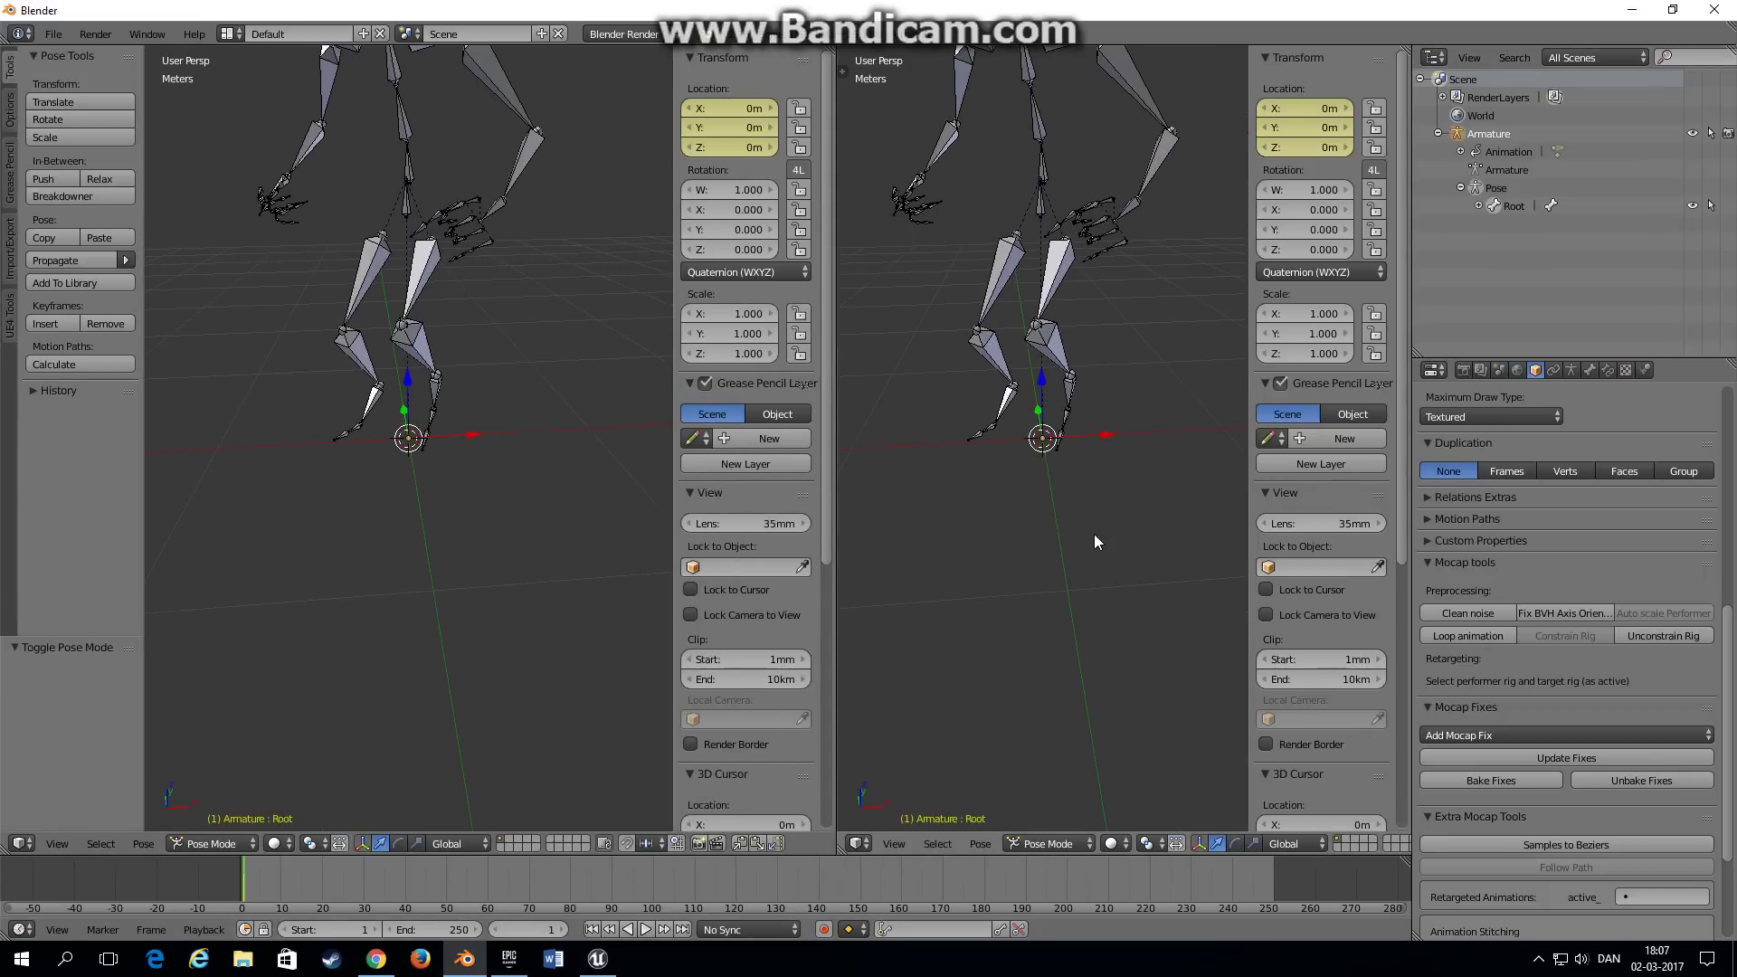
click(18, 844)
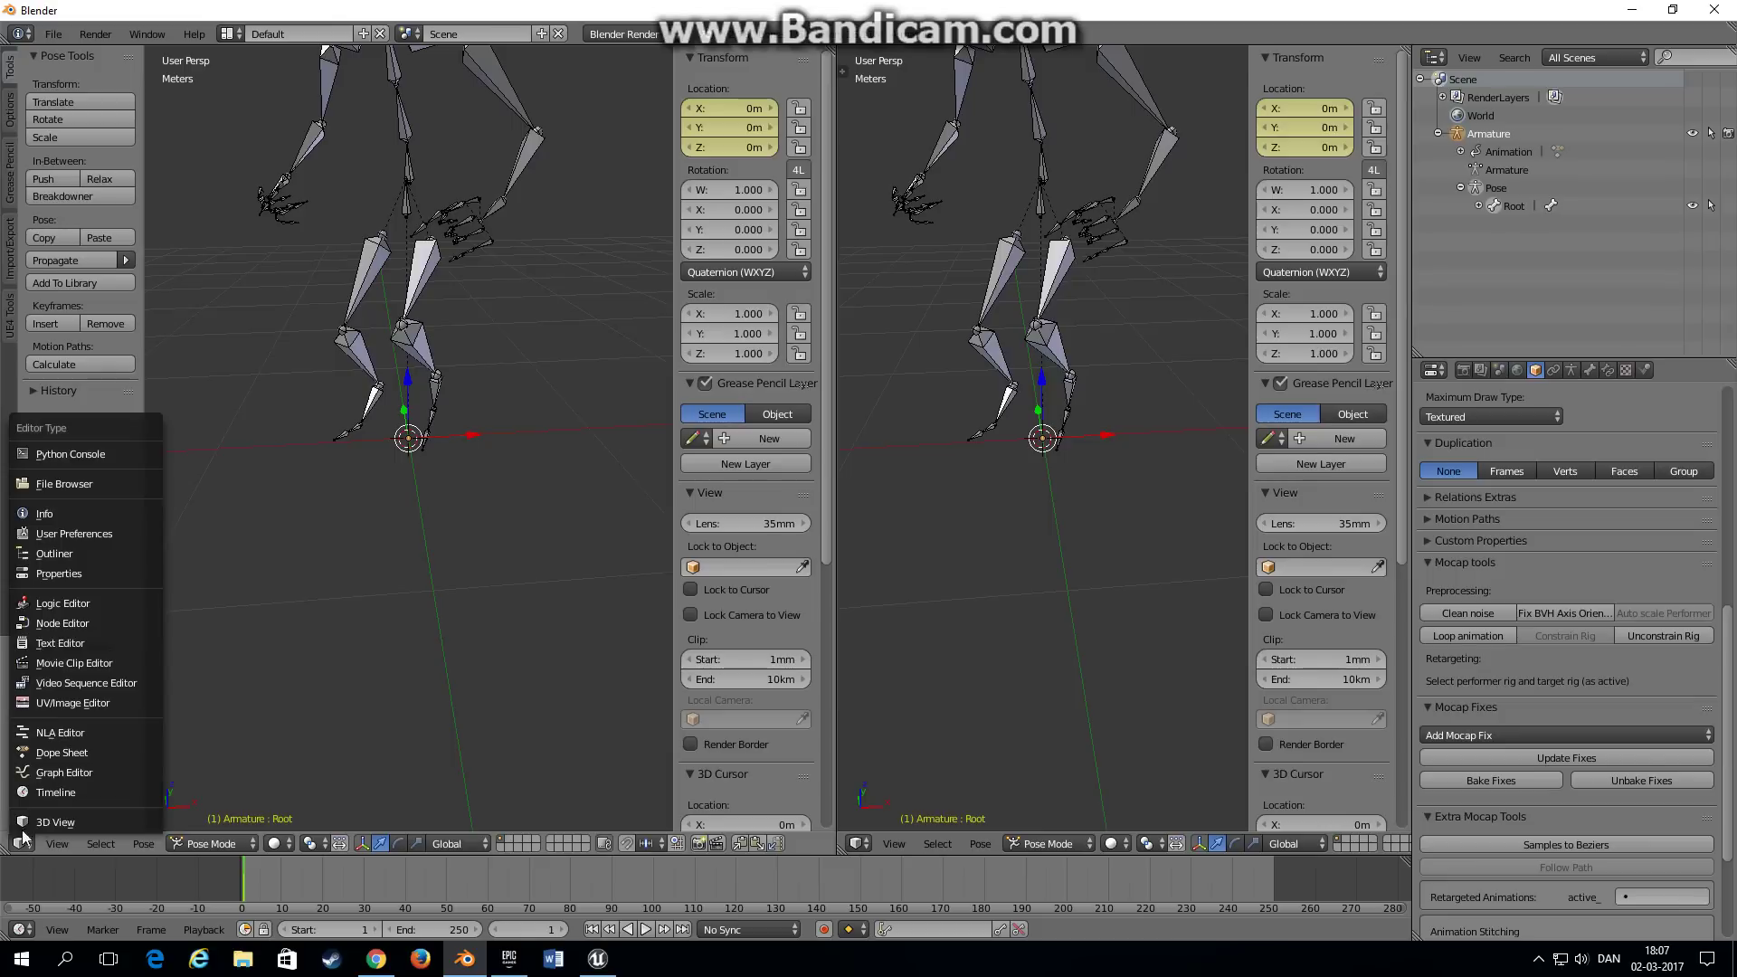
click(44, 773)
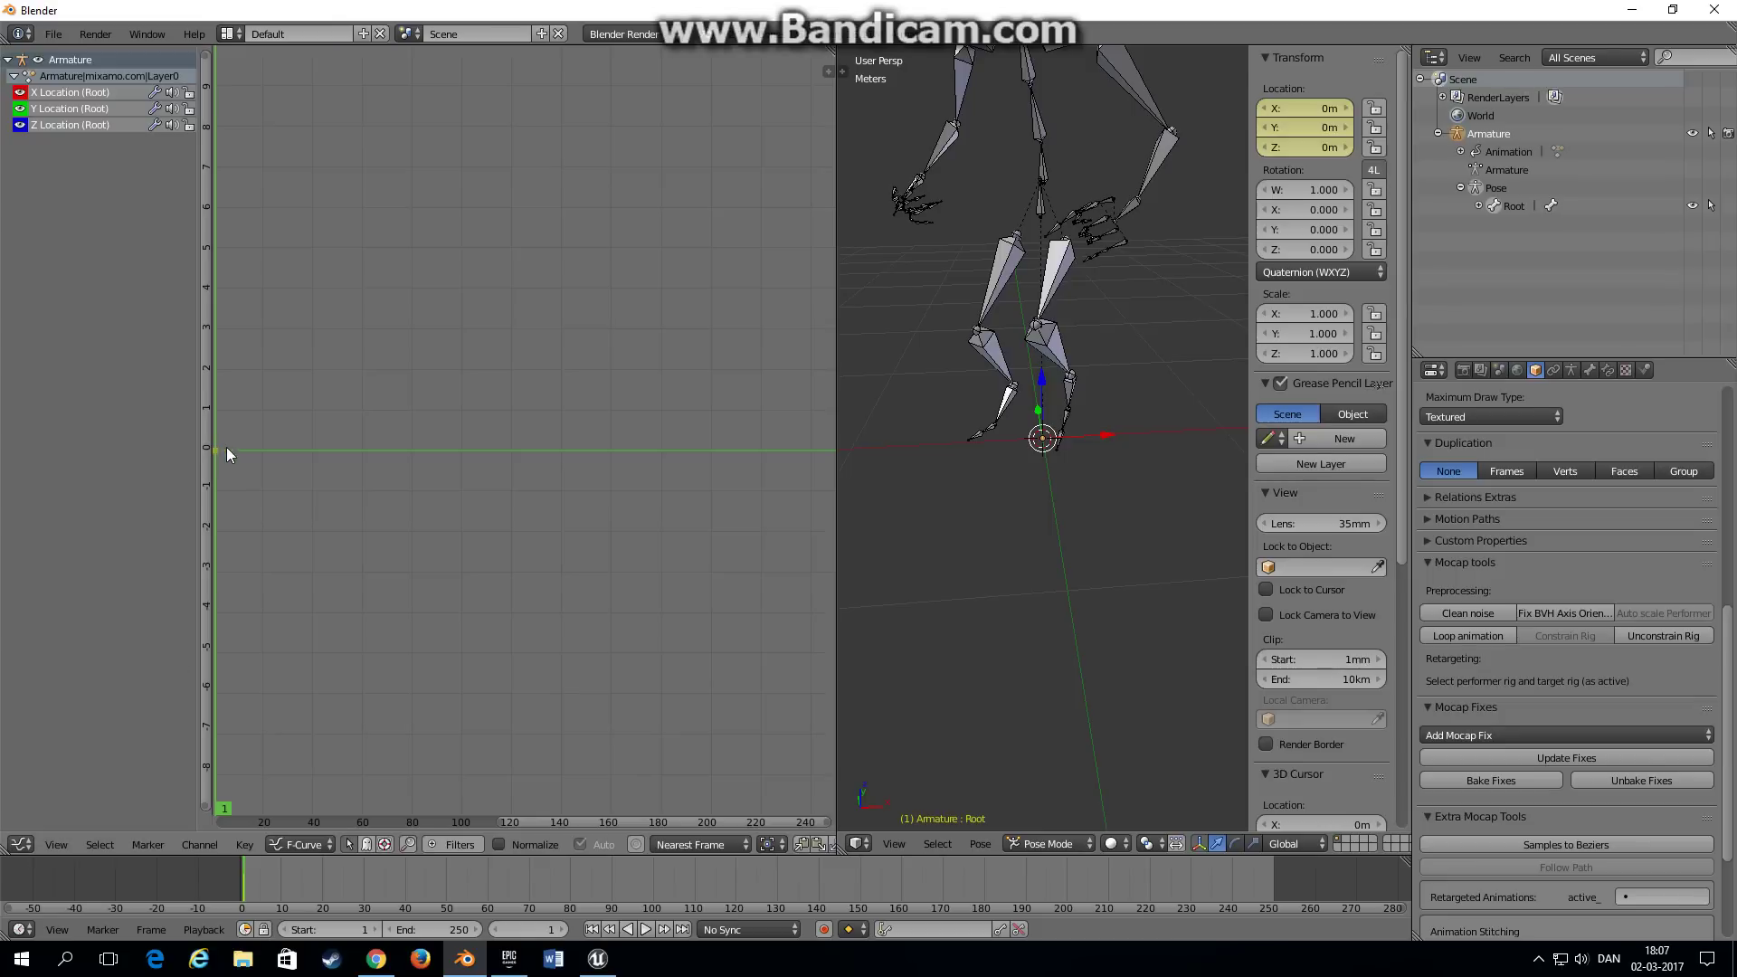
click(1479, 206)
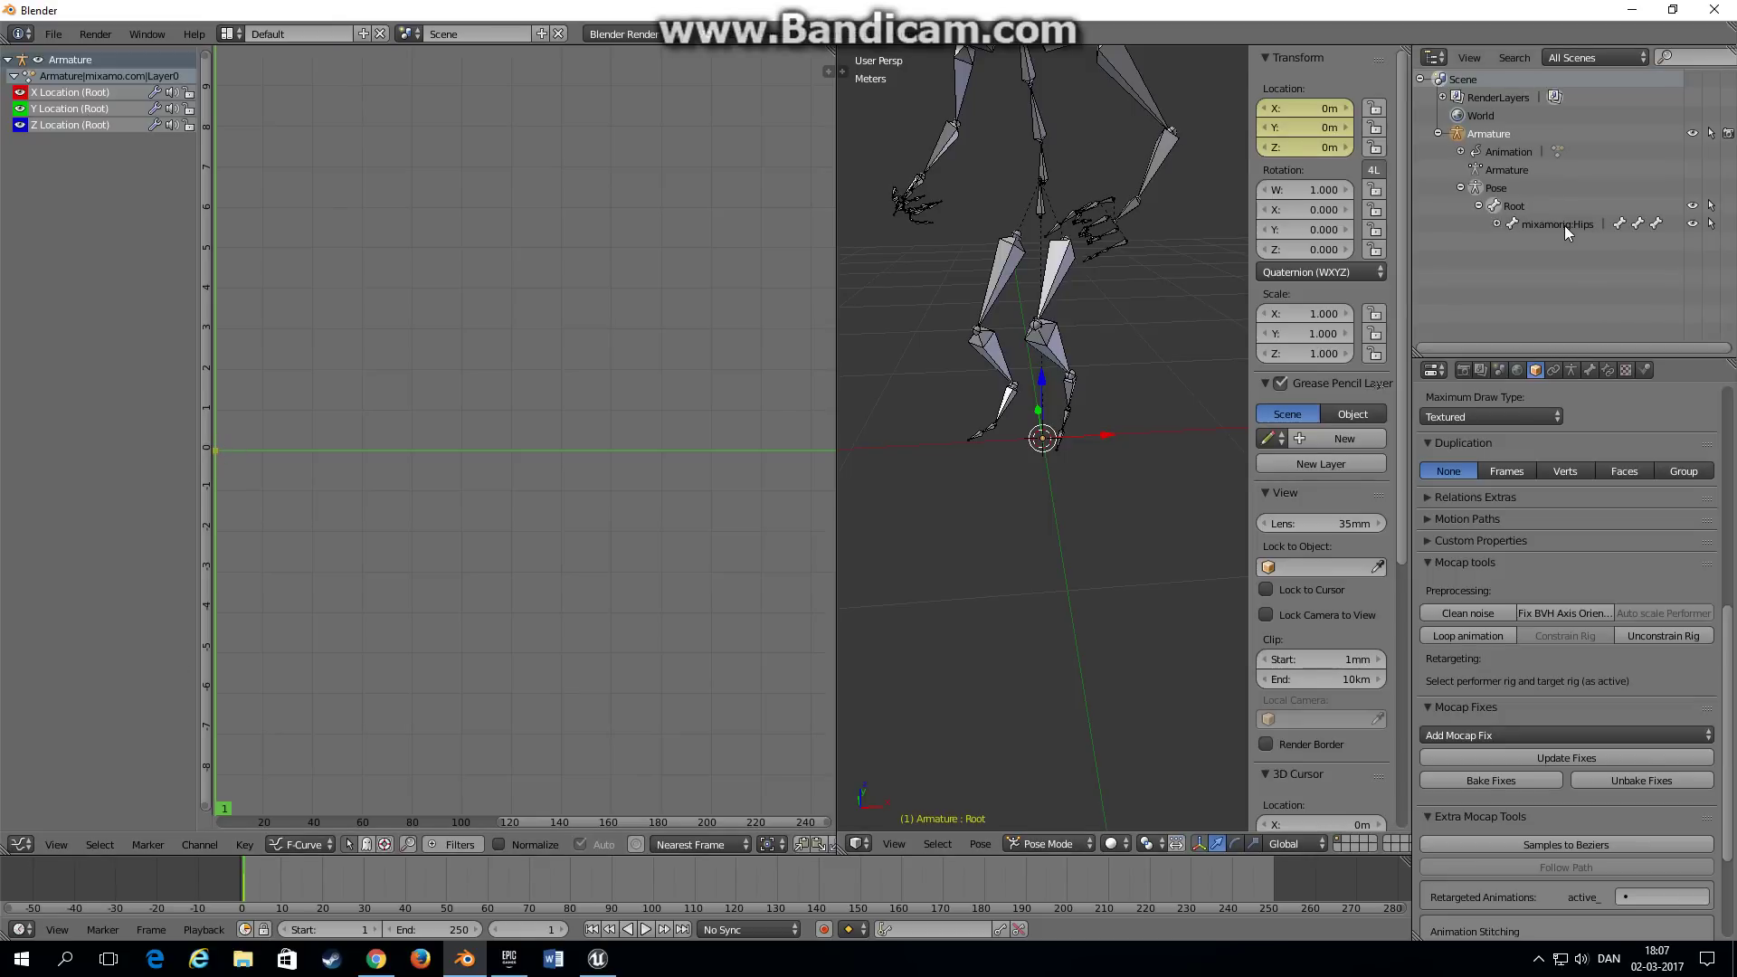
click(1562, 225)
Step: Hide the quaternion rotation curves and copy the X, Y, Z Location keyframes
scroll(335, 322, down, 5)
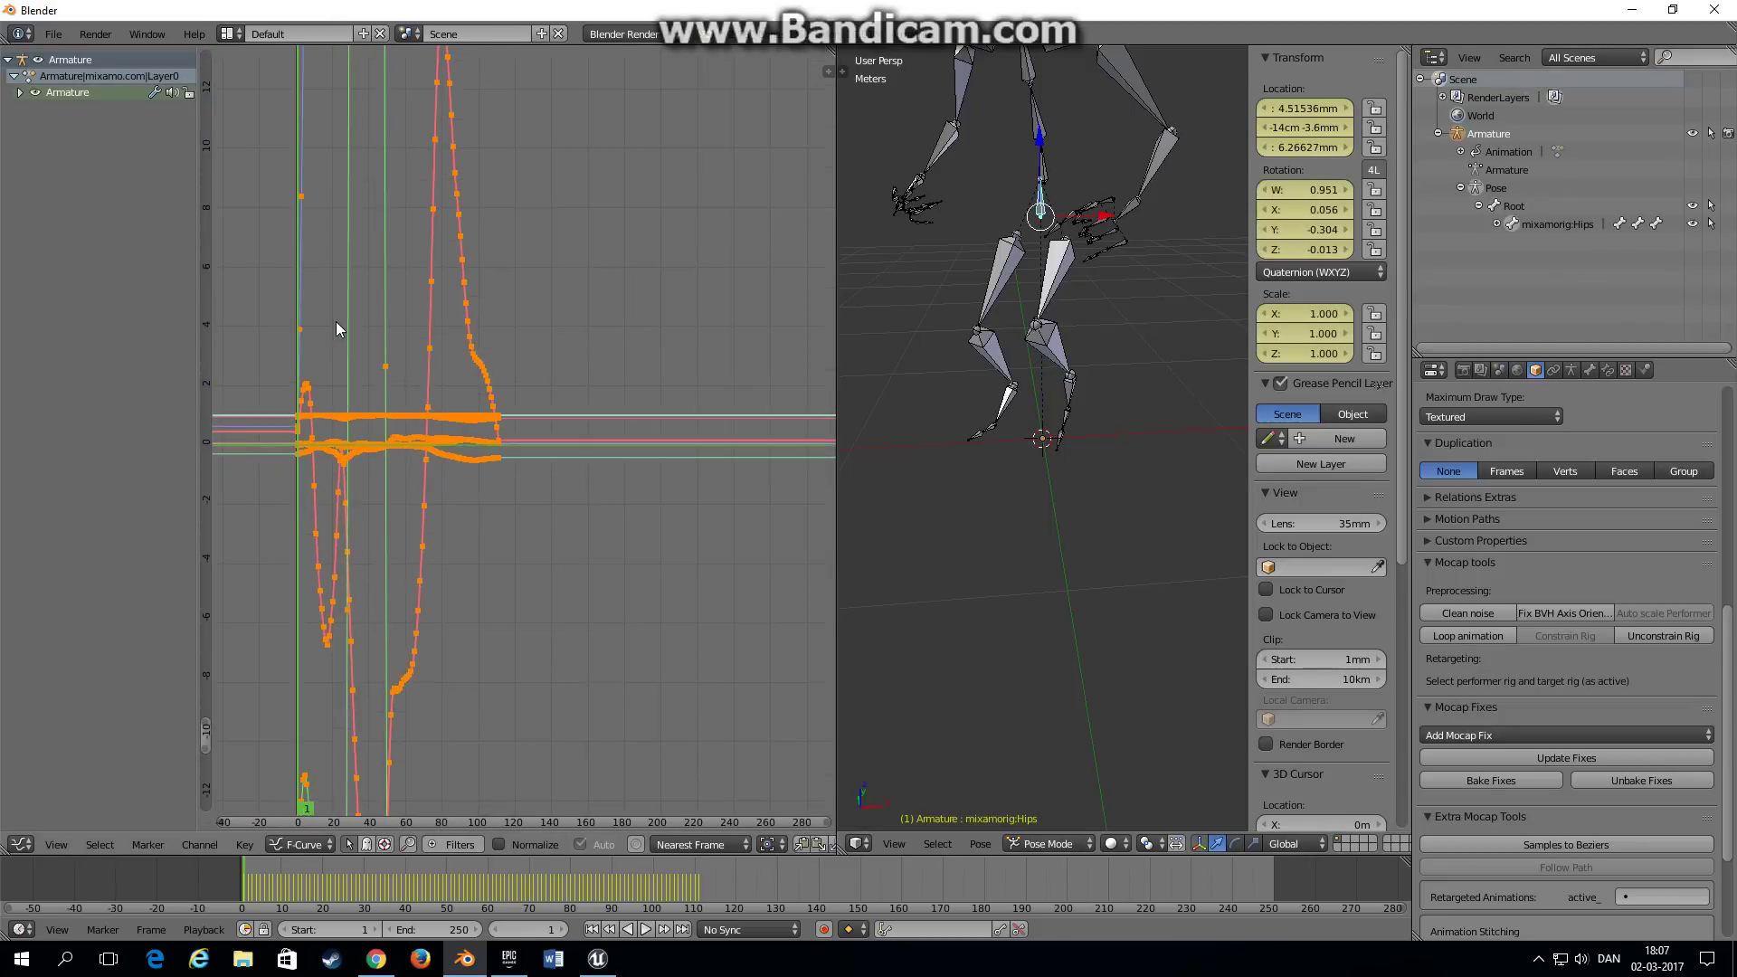
click(21, 94)
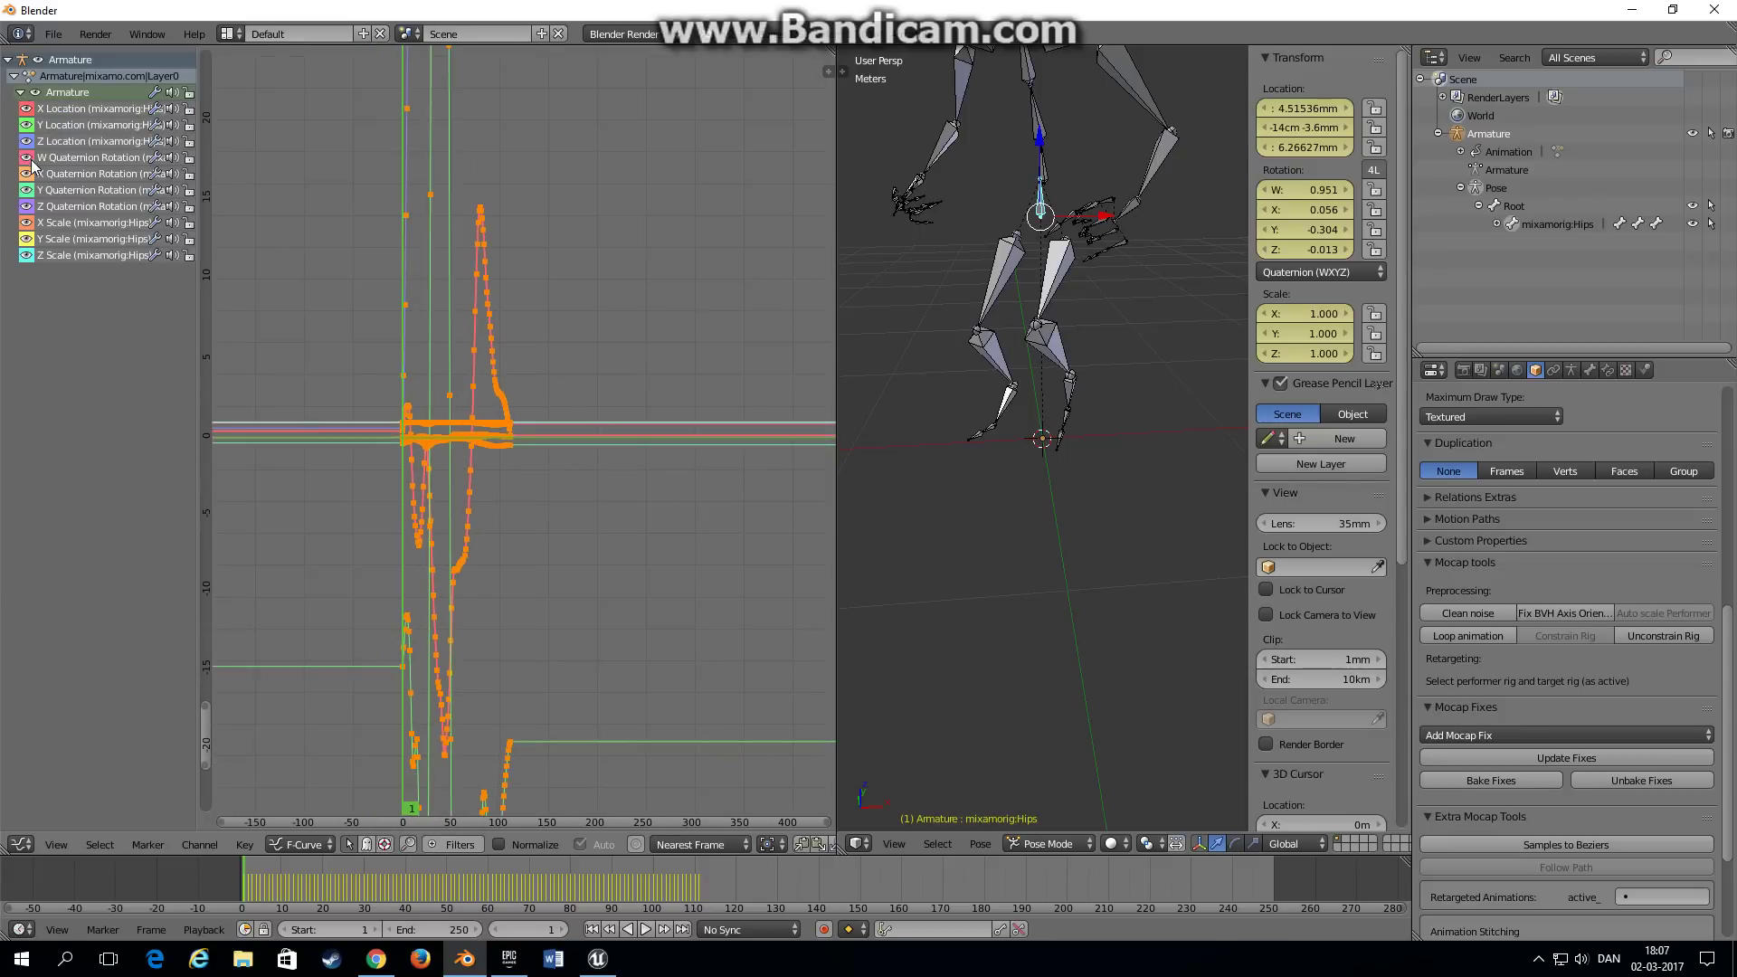
drag(26, 158, 38, 261)
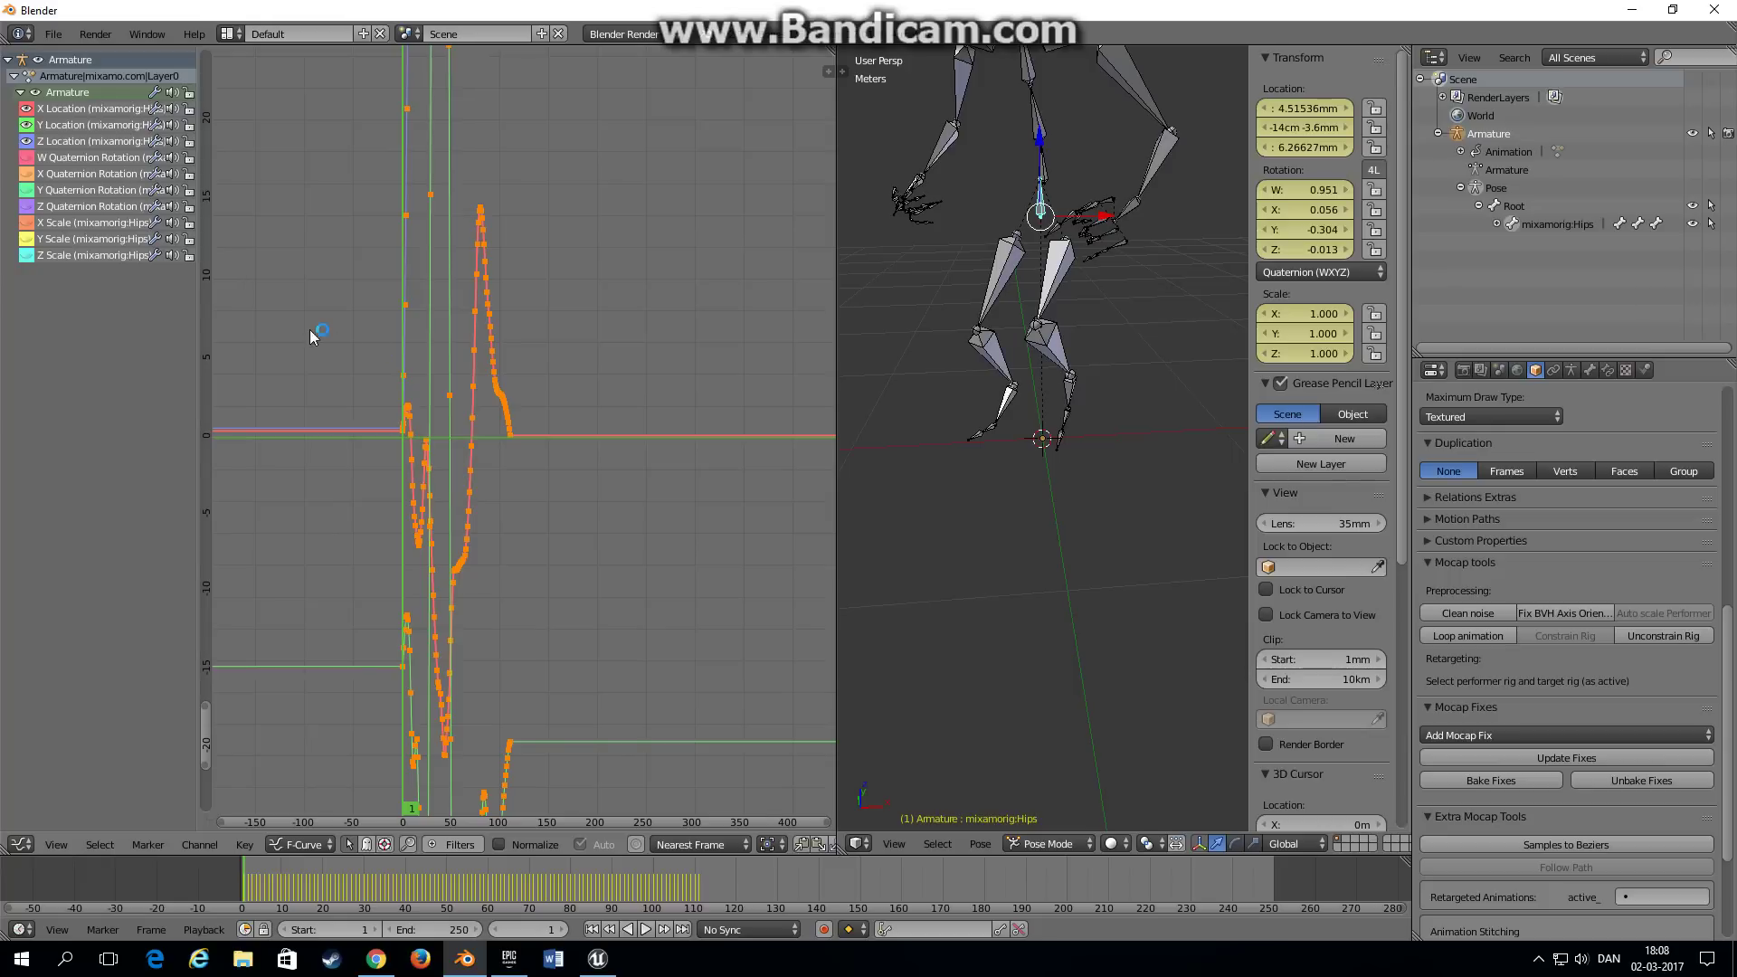
click(80, 108)
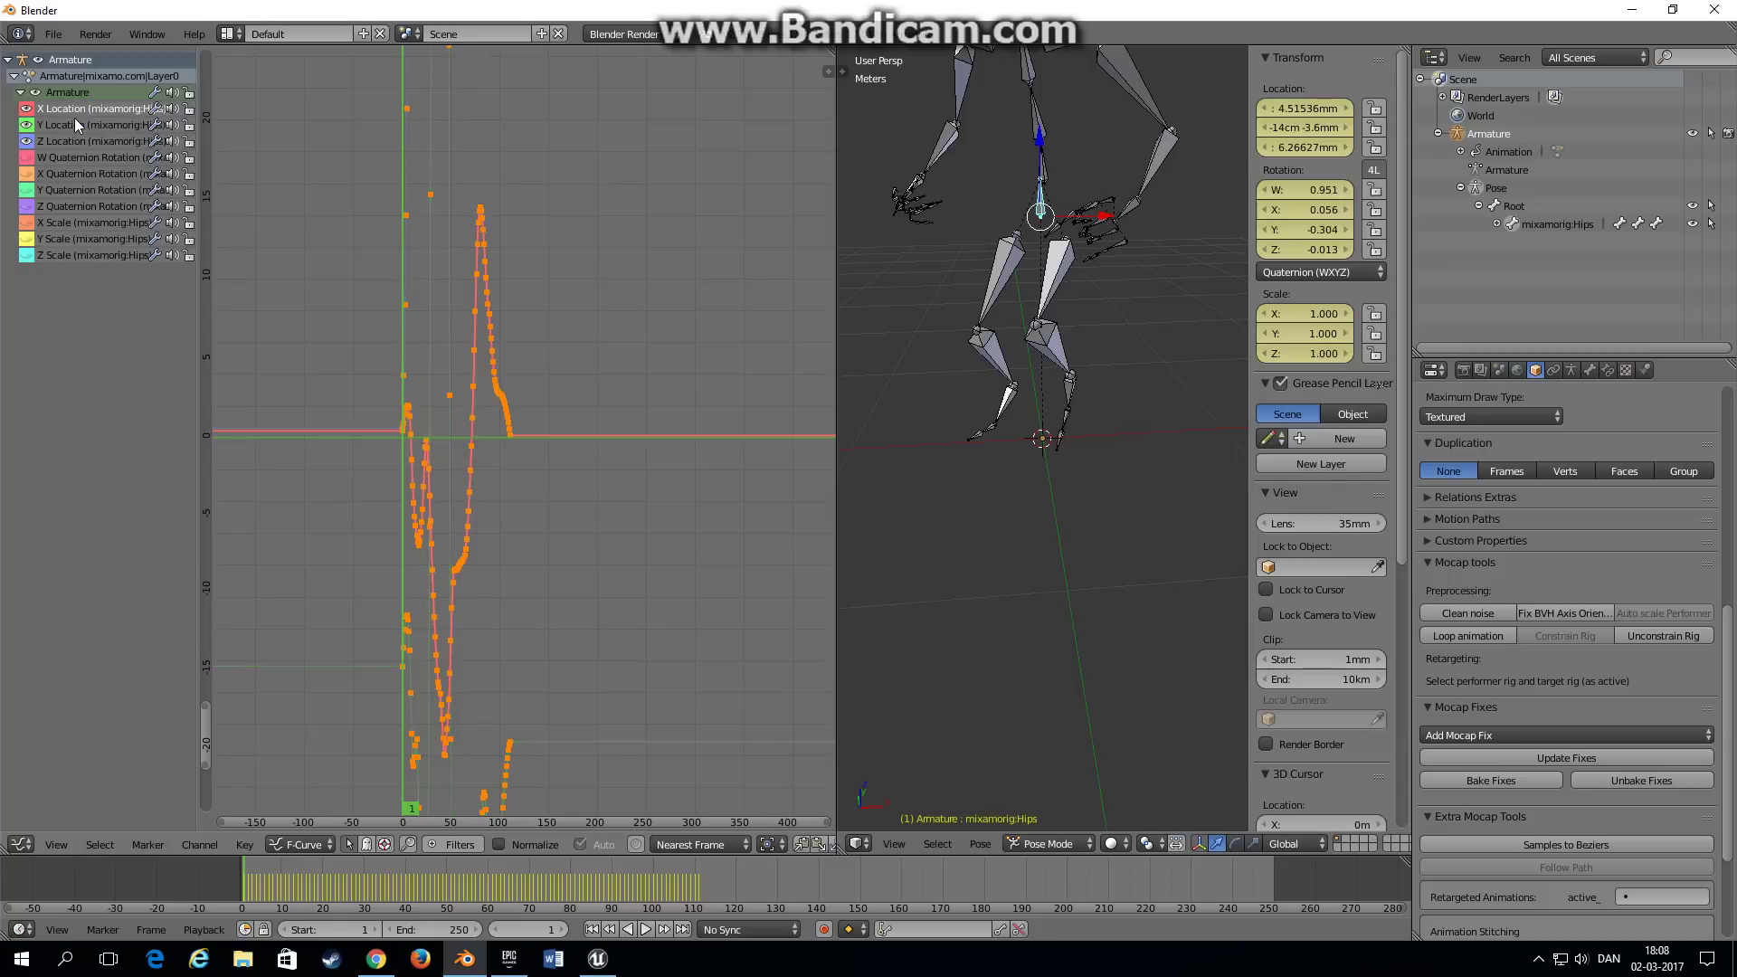
click(74, 124)
click(76, 123)
click(76, 140)
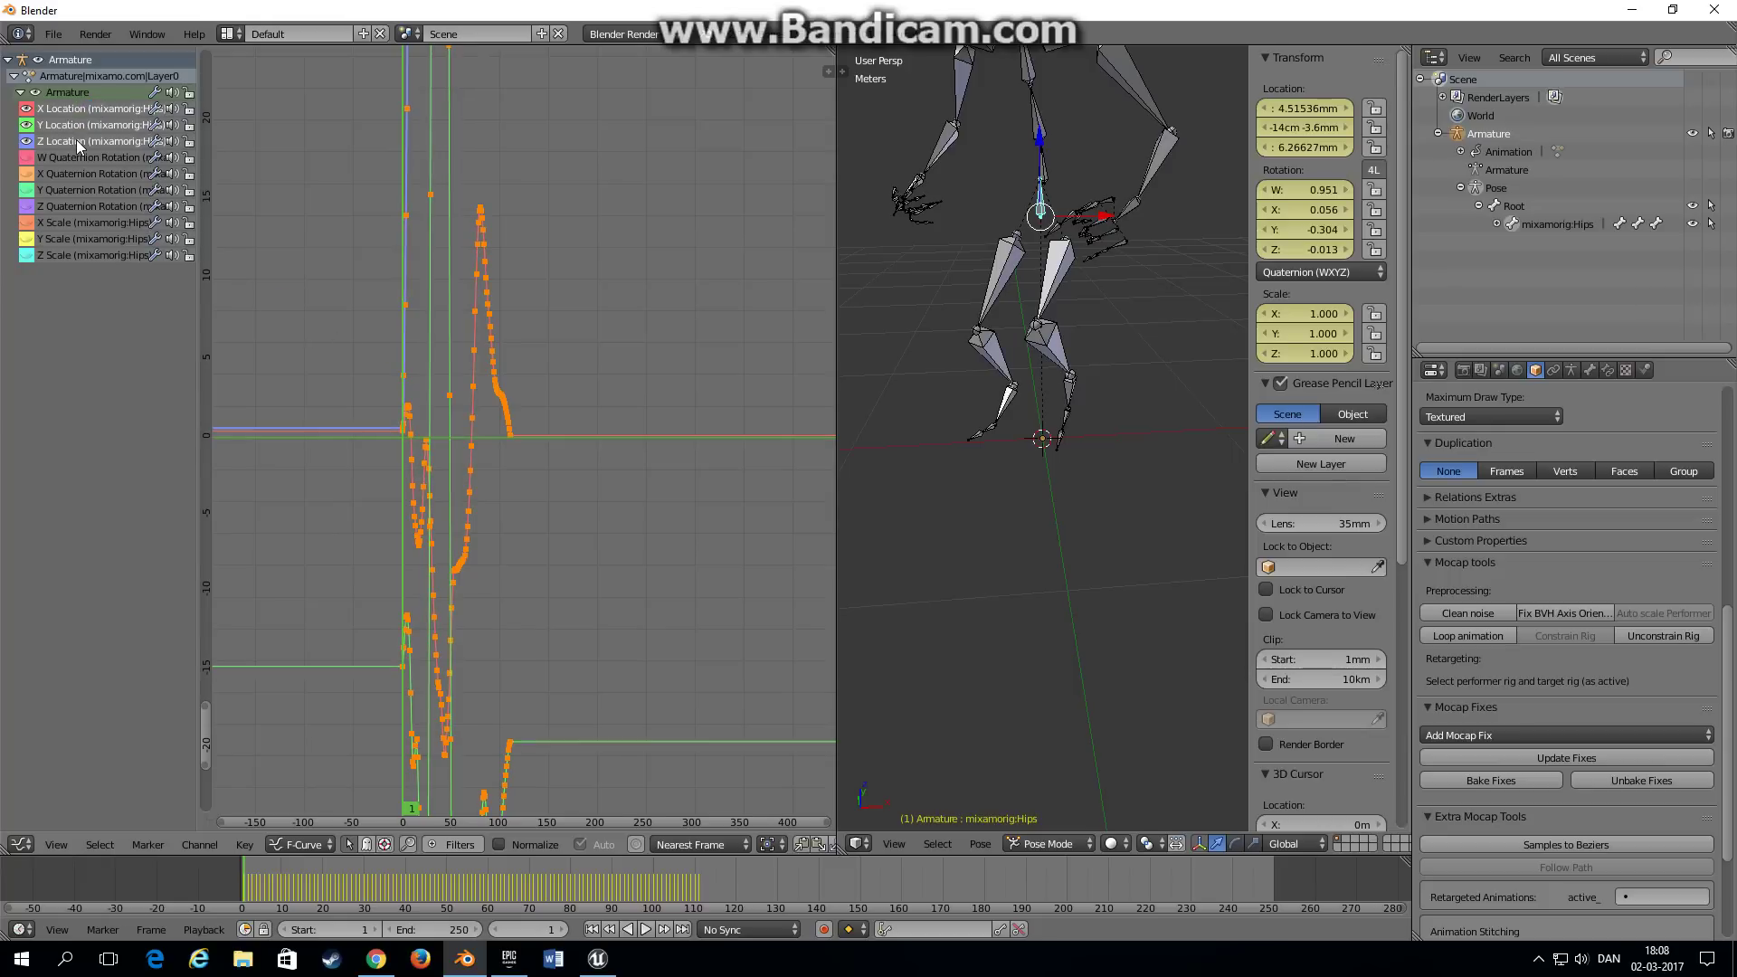
click(244, 845)
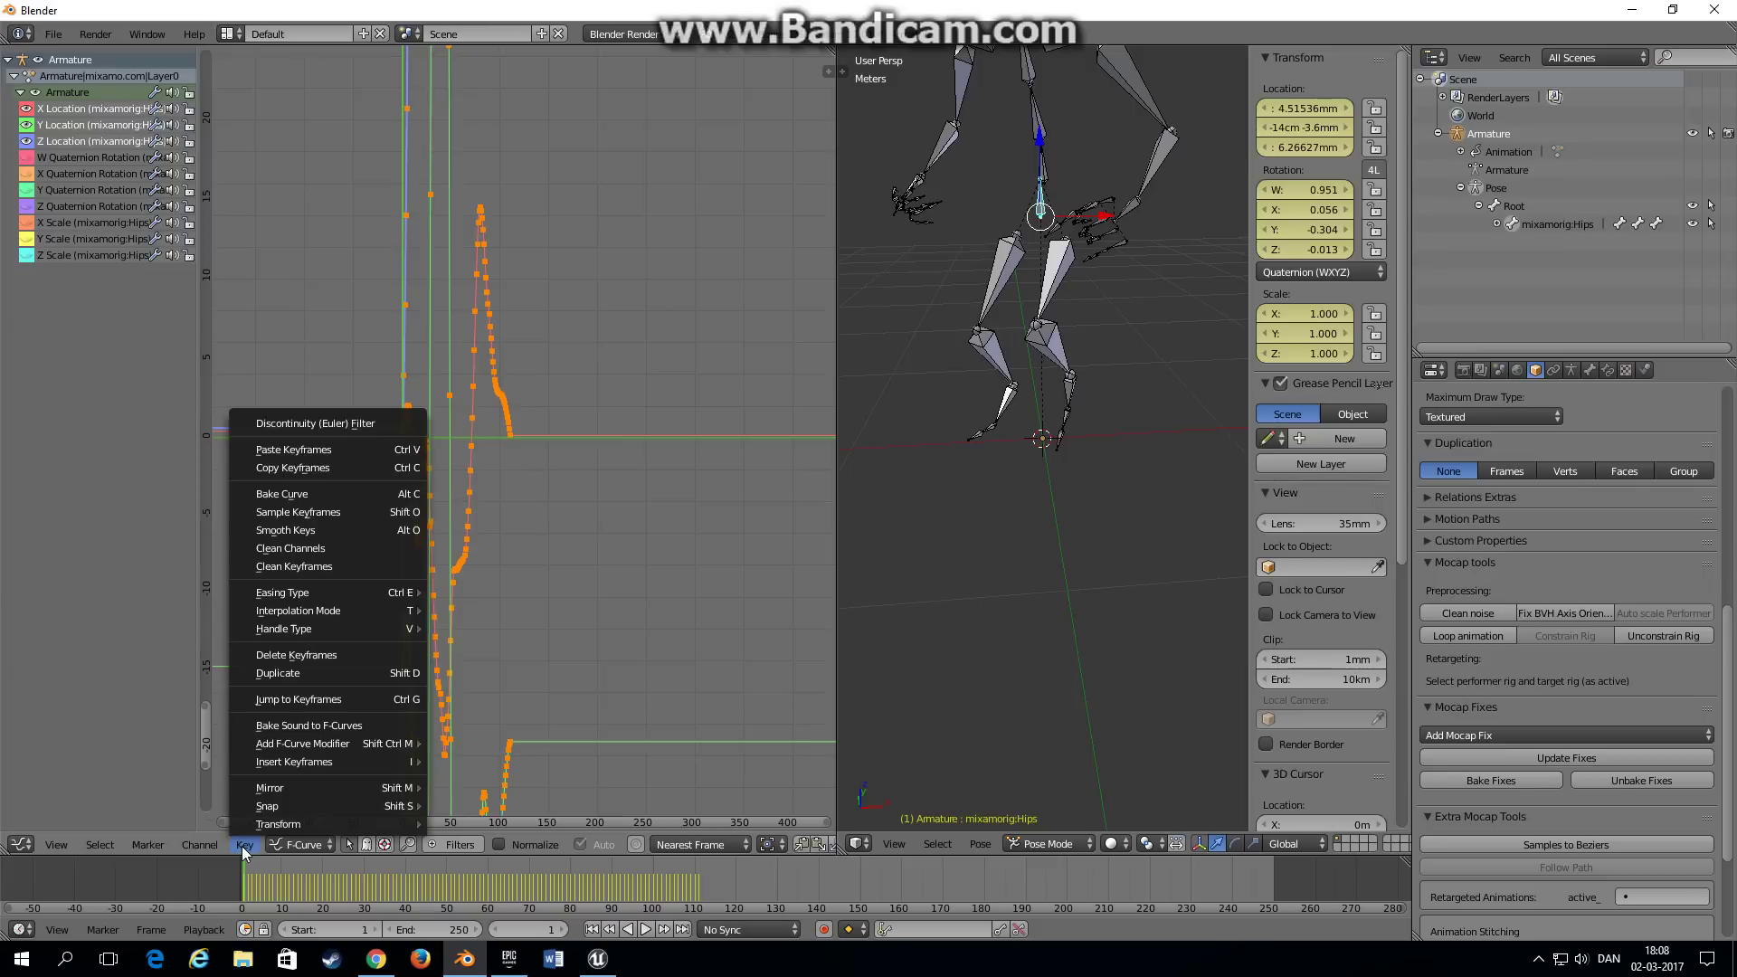
click(315, 471)
Step: Paste the copied location keyframes onto the Root bone's location channels
click(1515, 207)
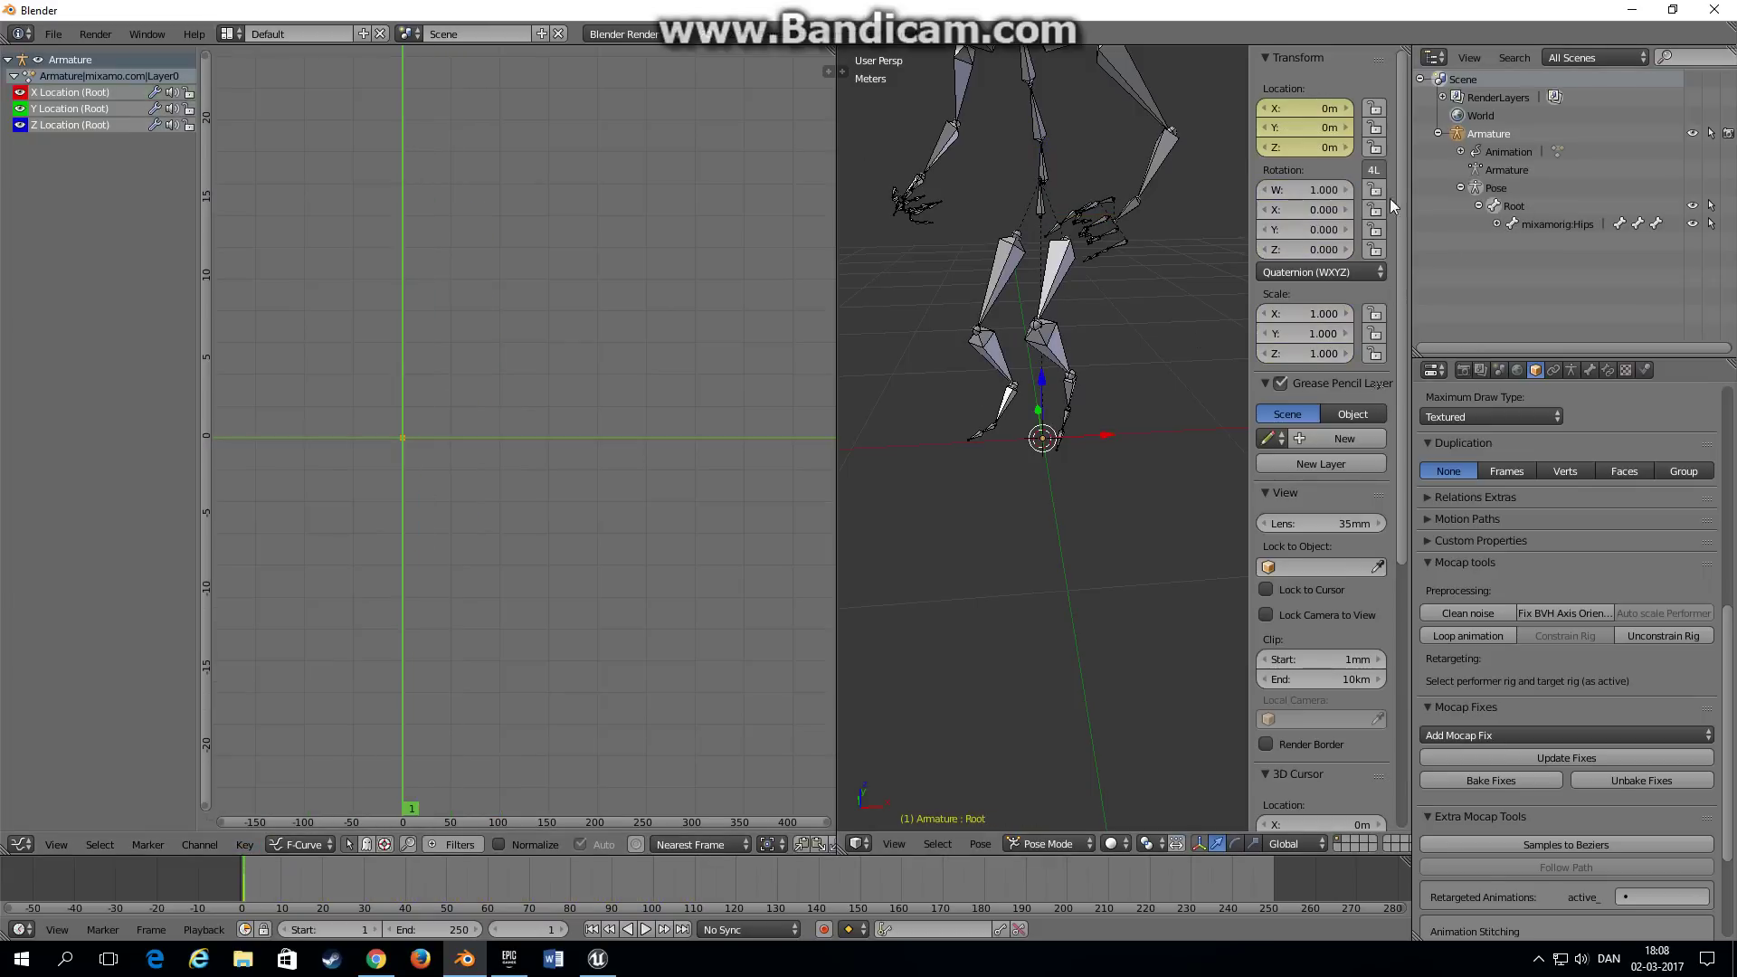
click(68, 108)
click(70, 125)
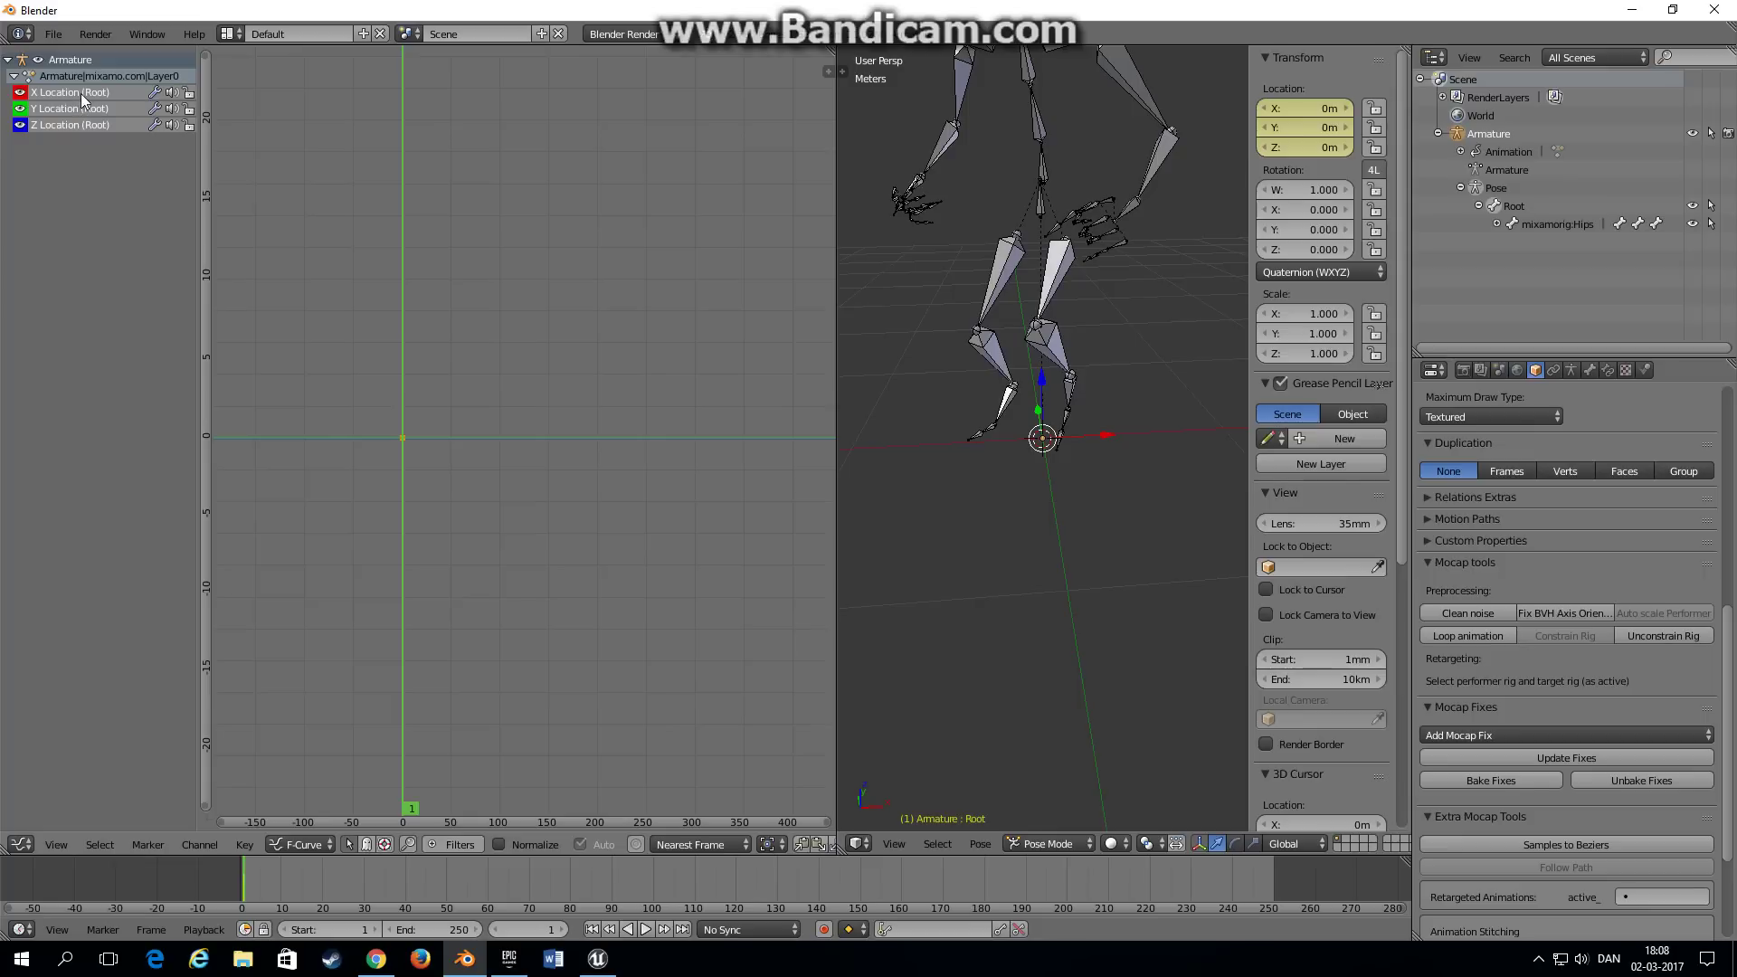
click(246, 844)
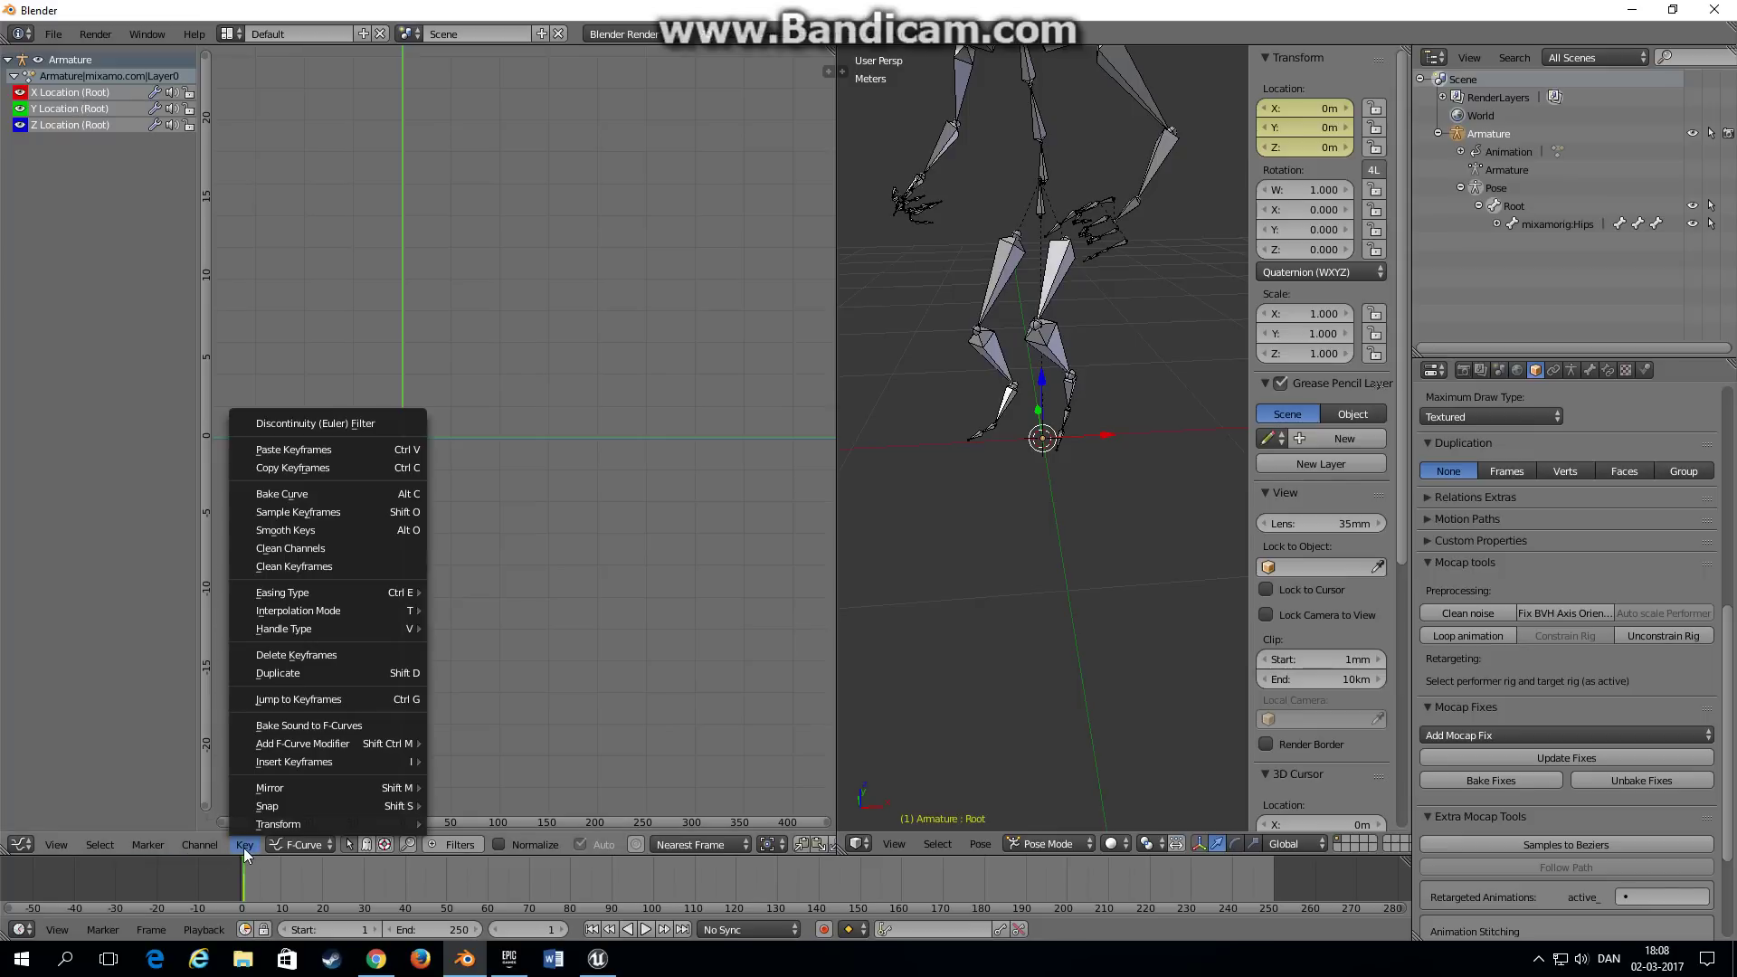
click(344, 450)
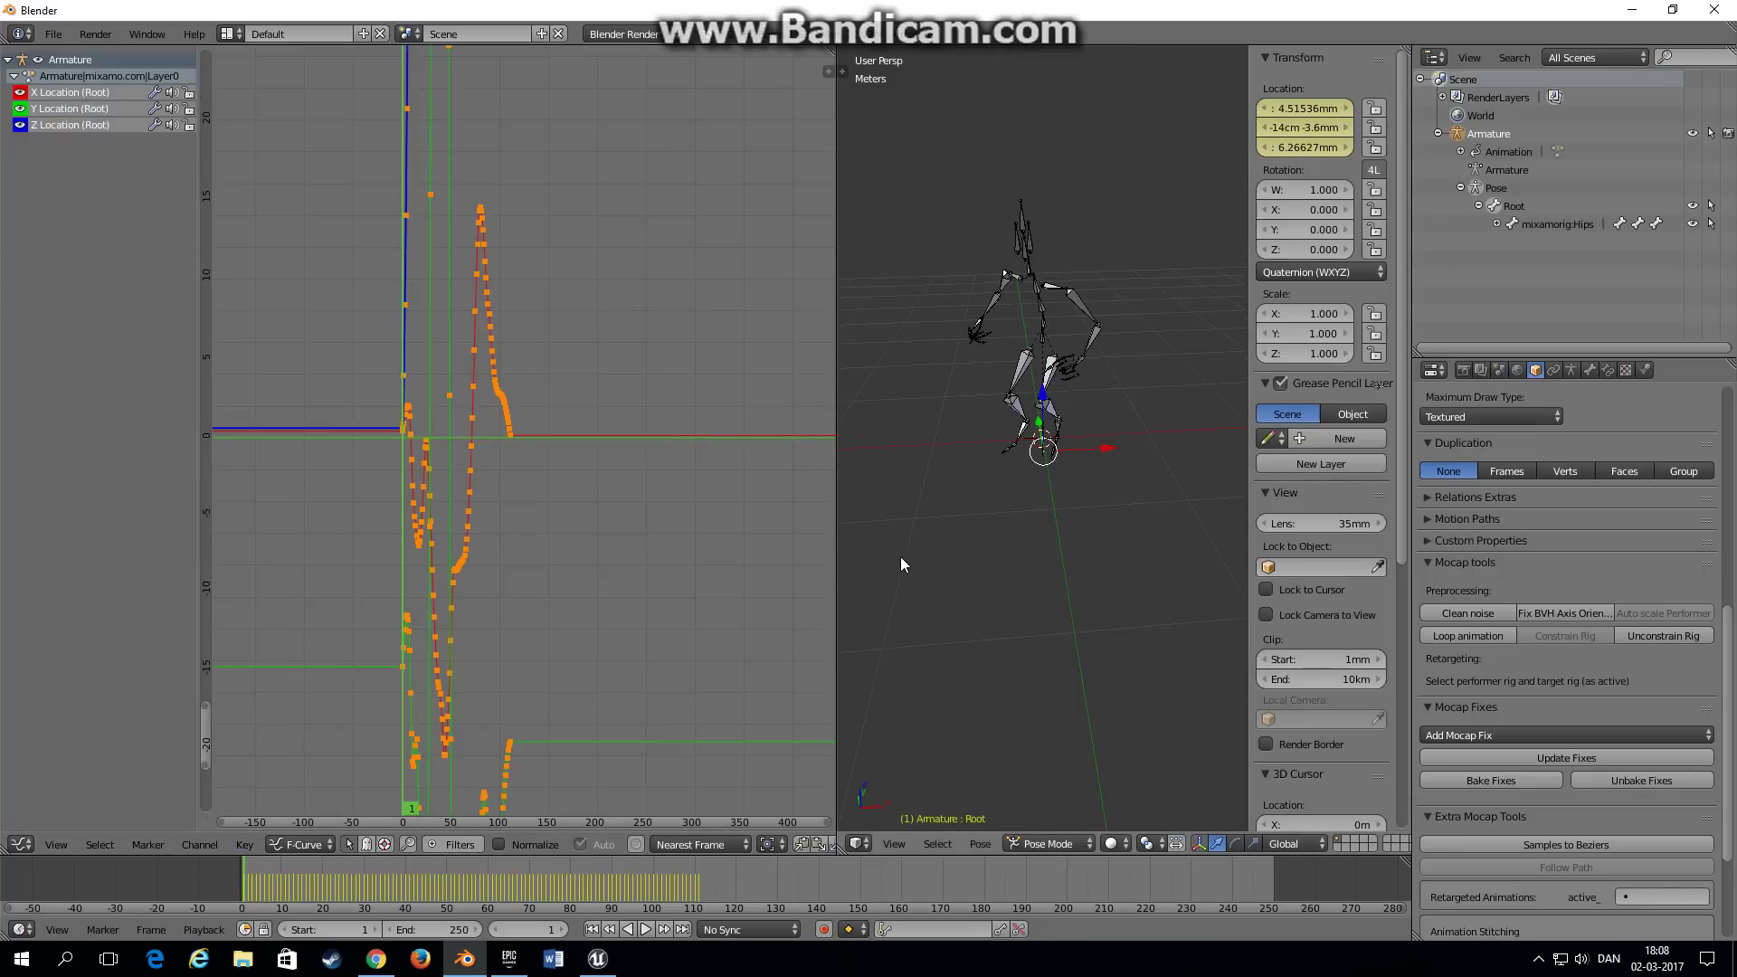
Step: Widen the 3D view, play the animation, then stop playback
drag(840, 532, 420, 532)
click(645, 929)
scroll(727, 652, down, 5)
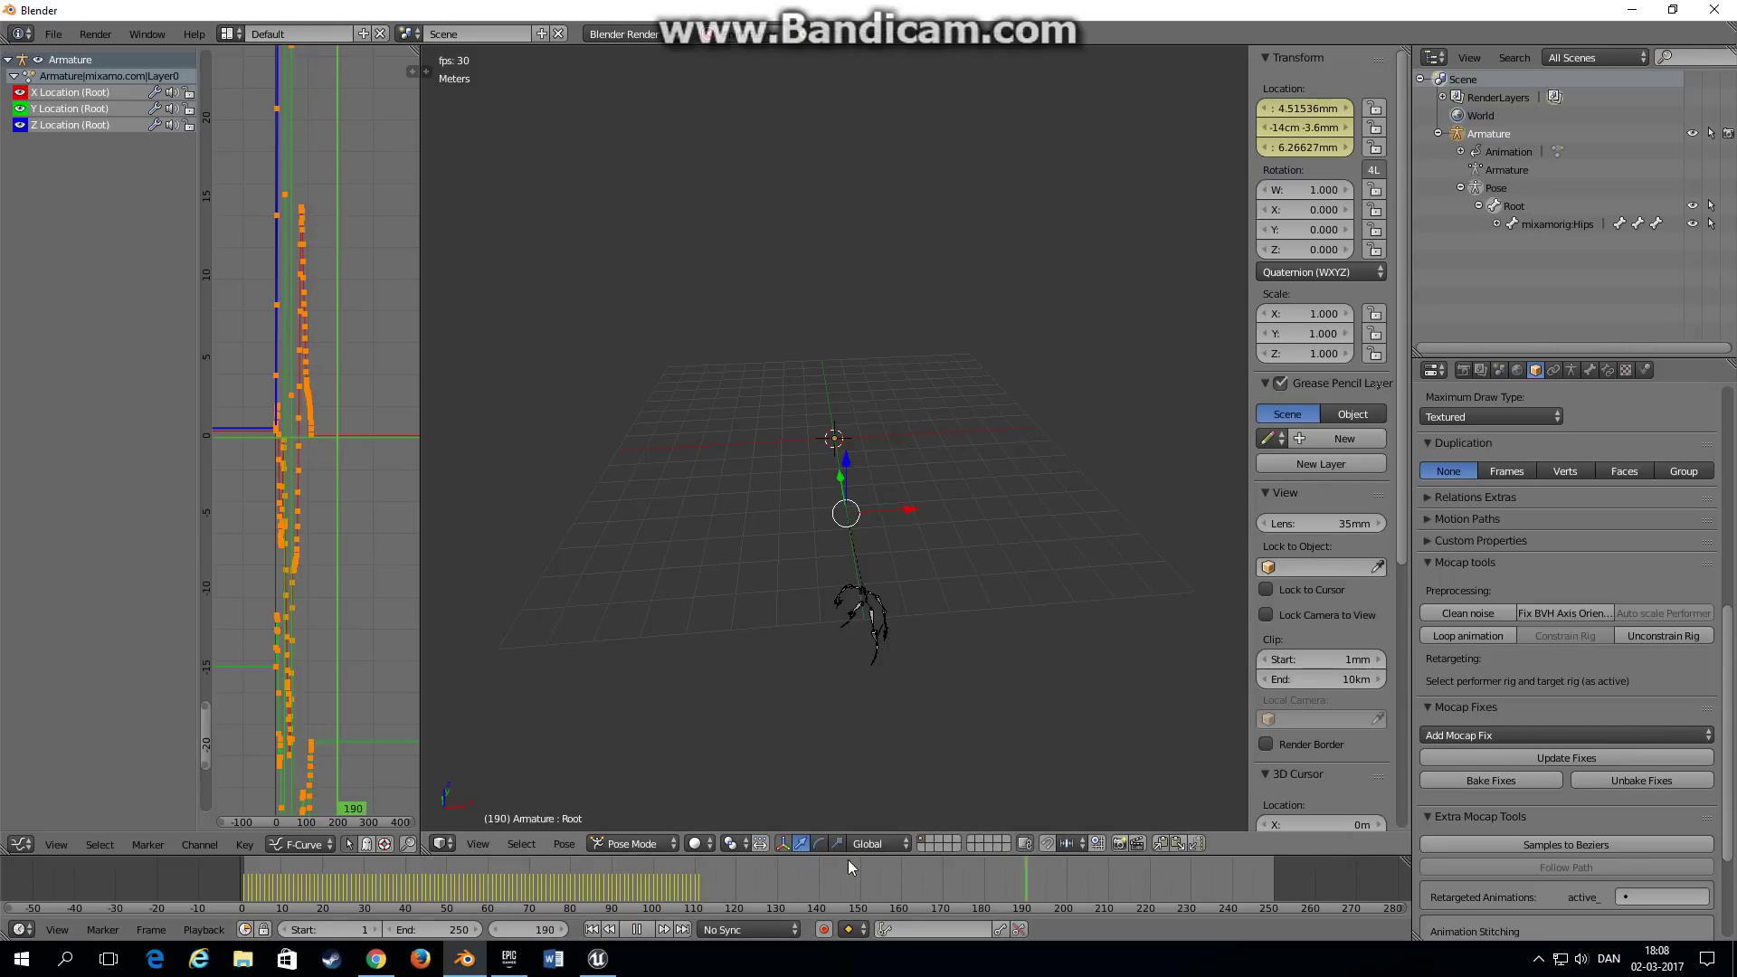
key(alt+a)
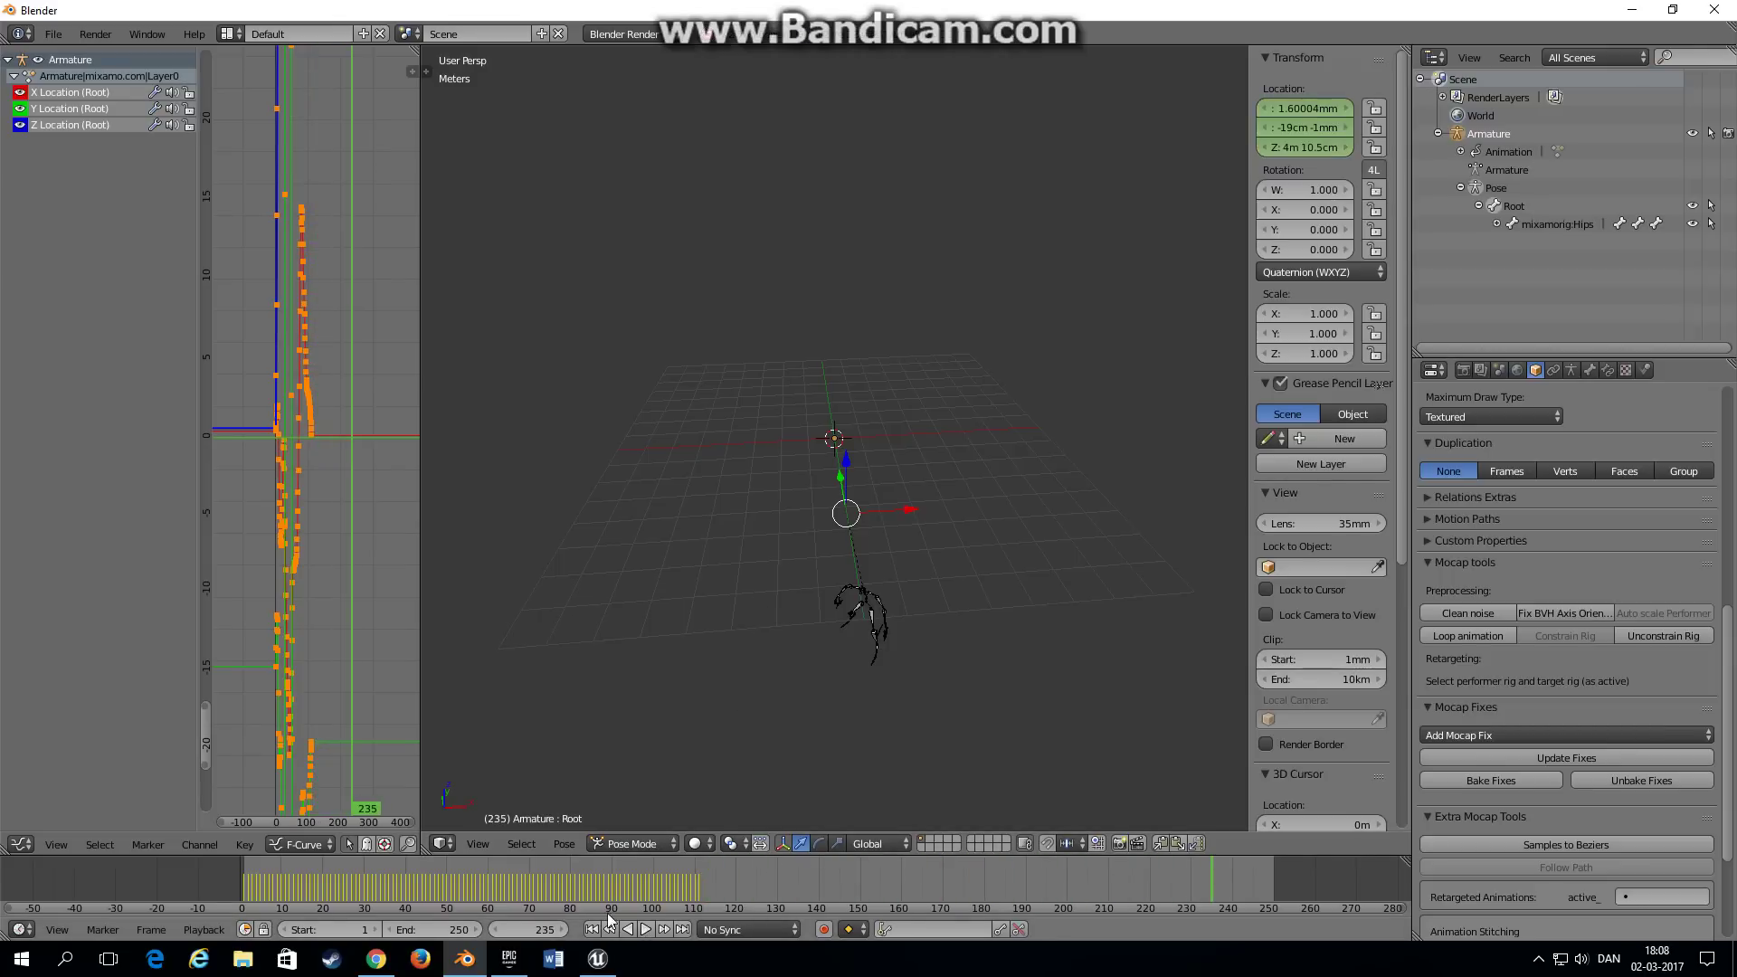
click(373, 961)
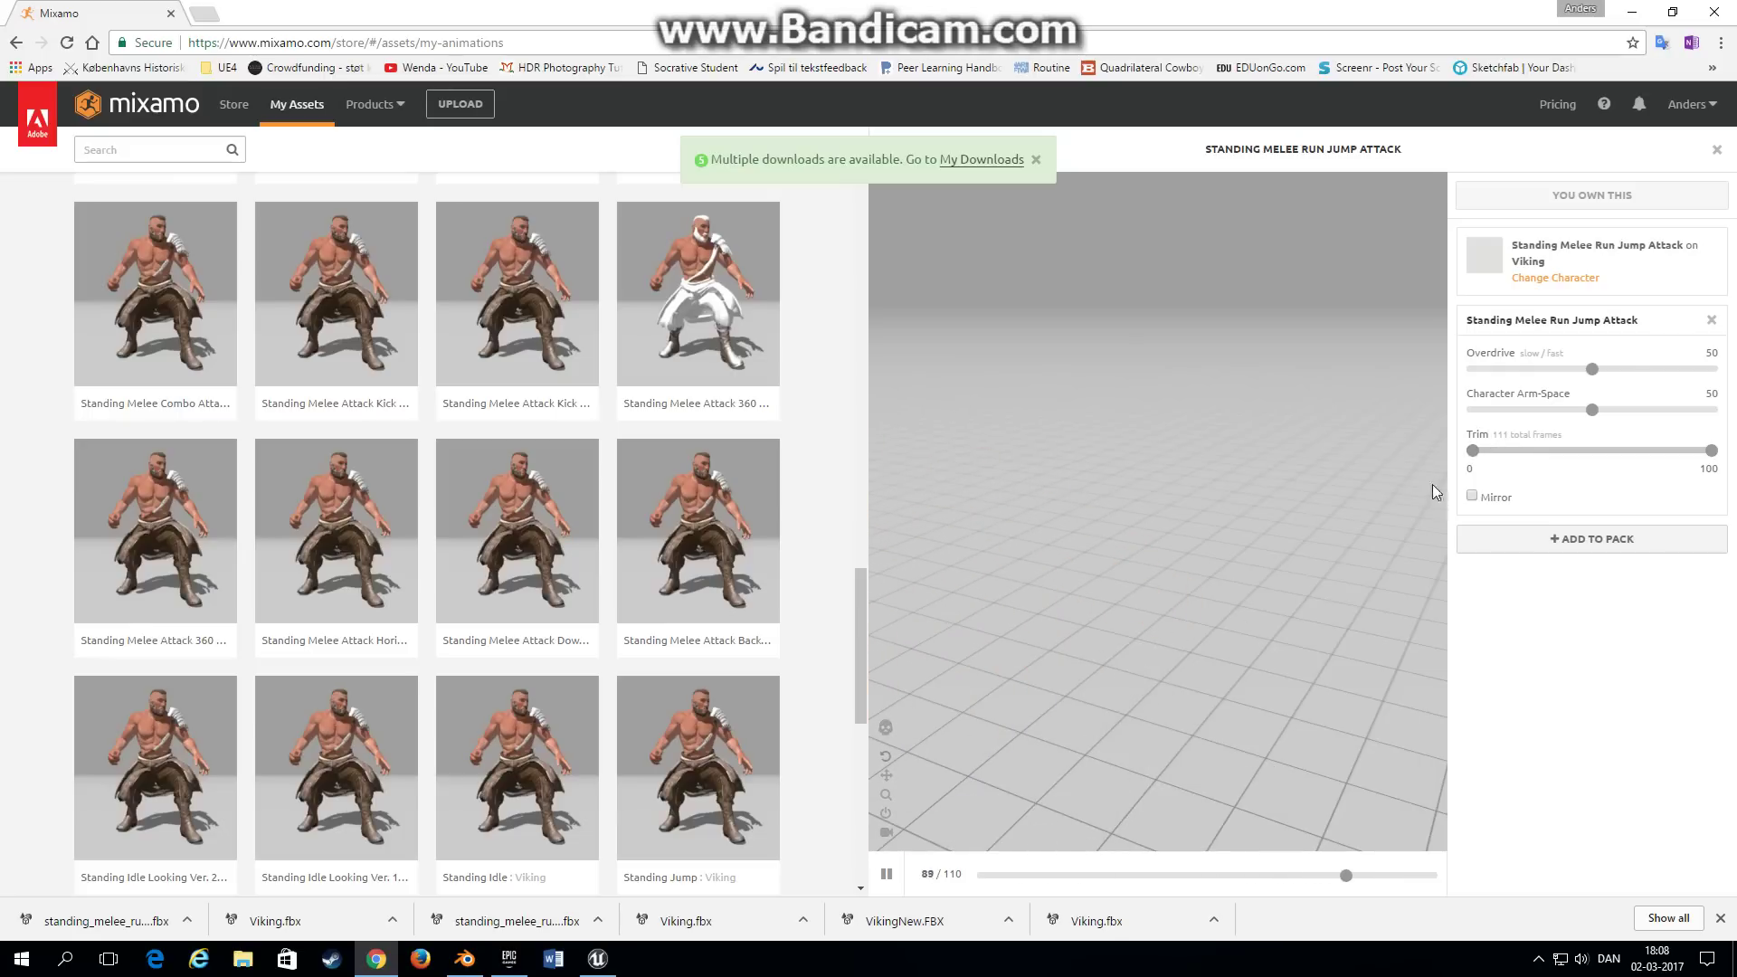
Step: Set the scene's end frame to 110
click(464, 959)
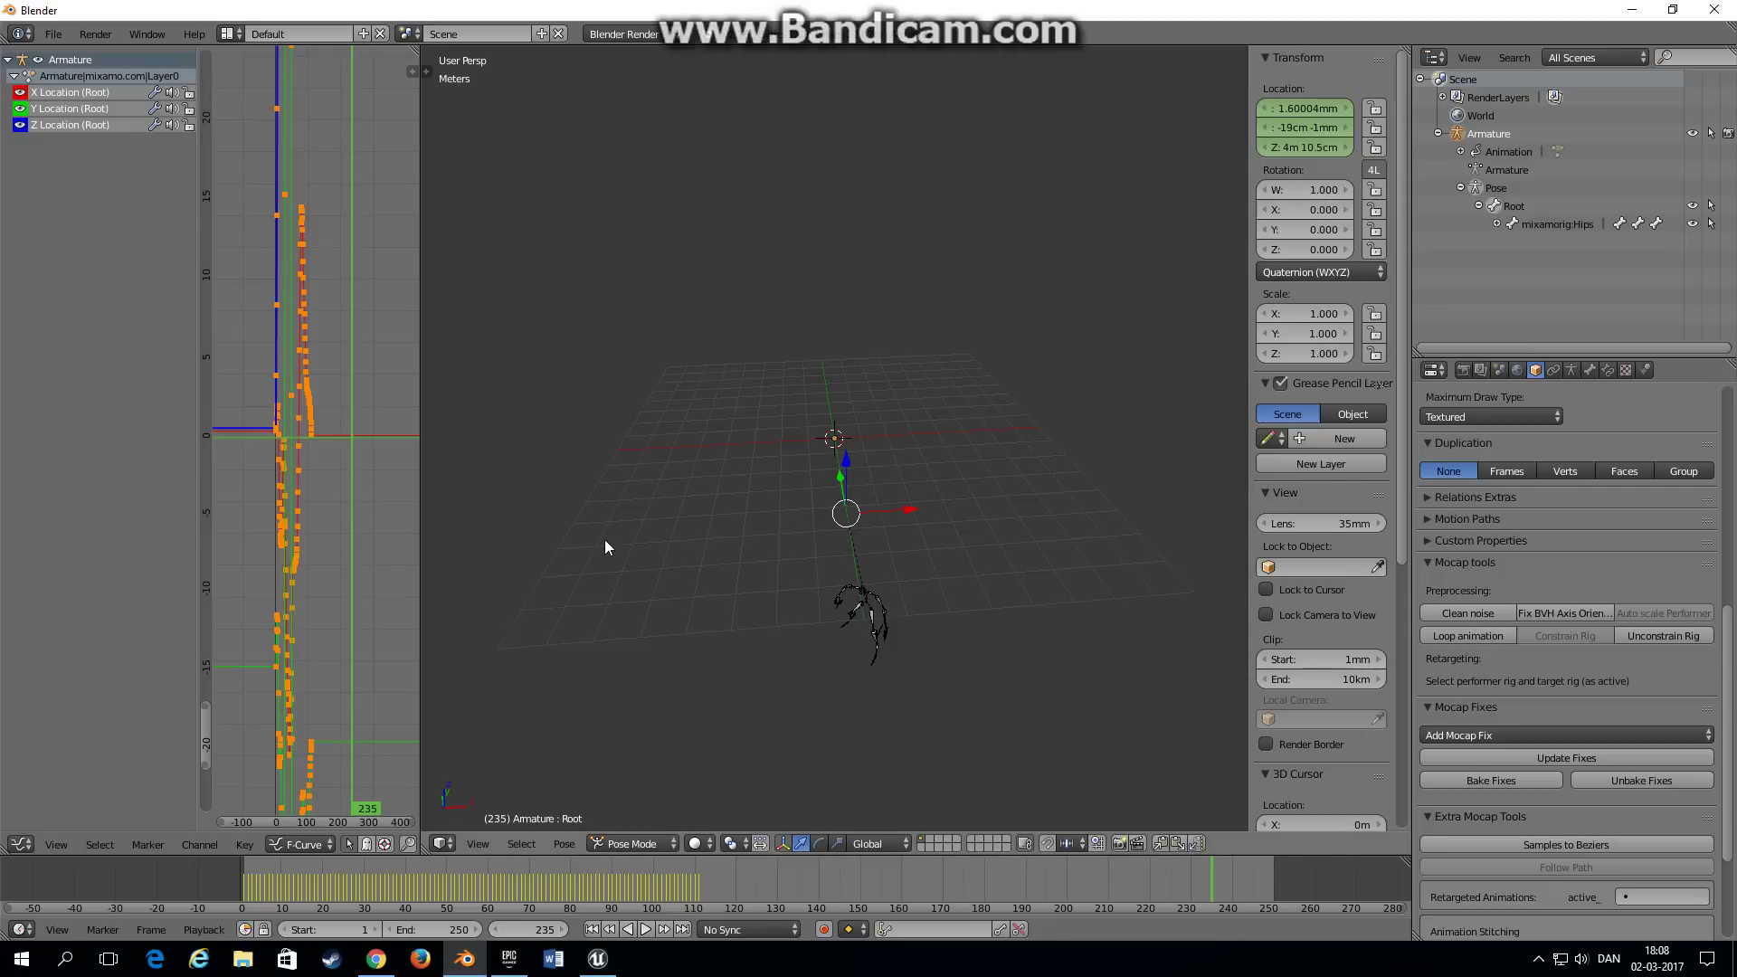
scroll(724, 792, up, 4)
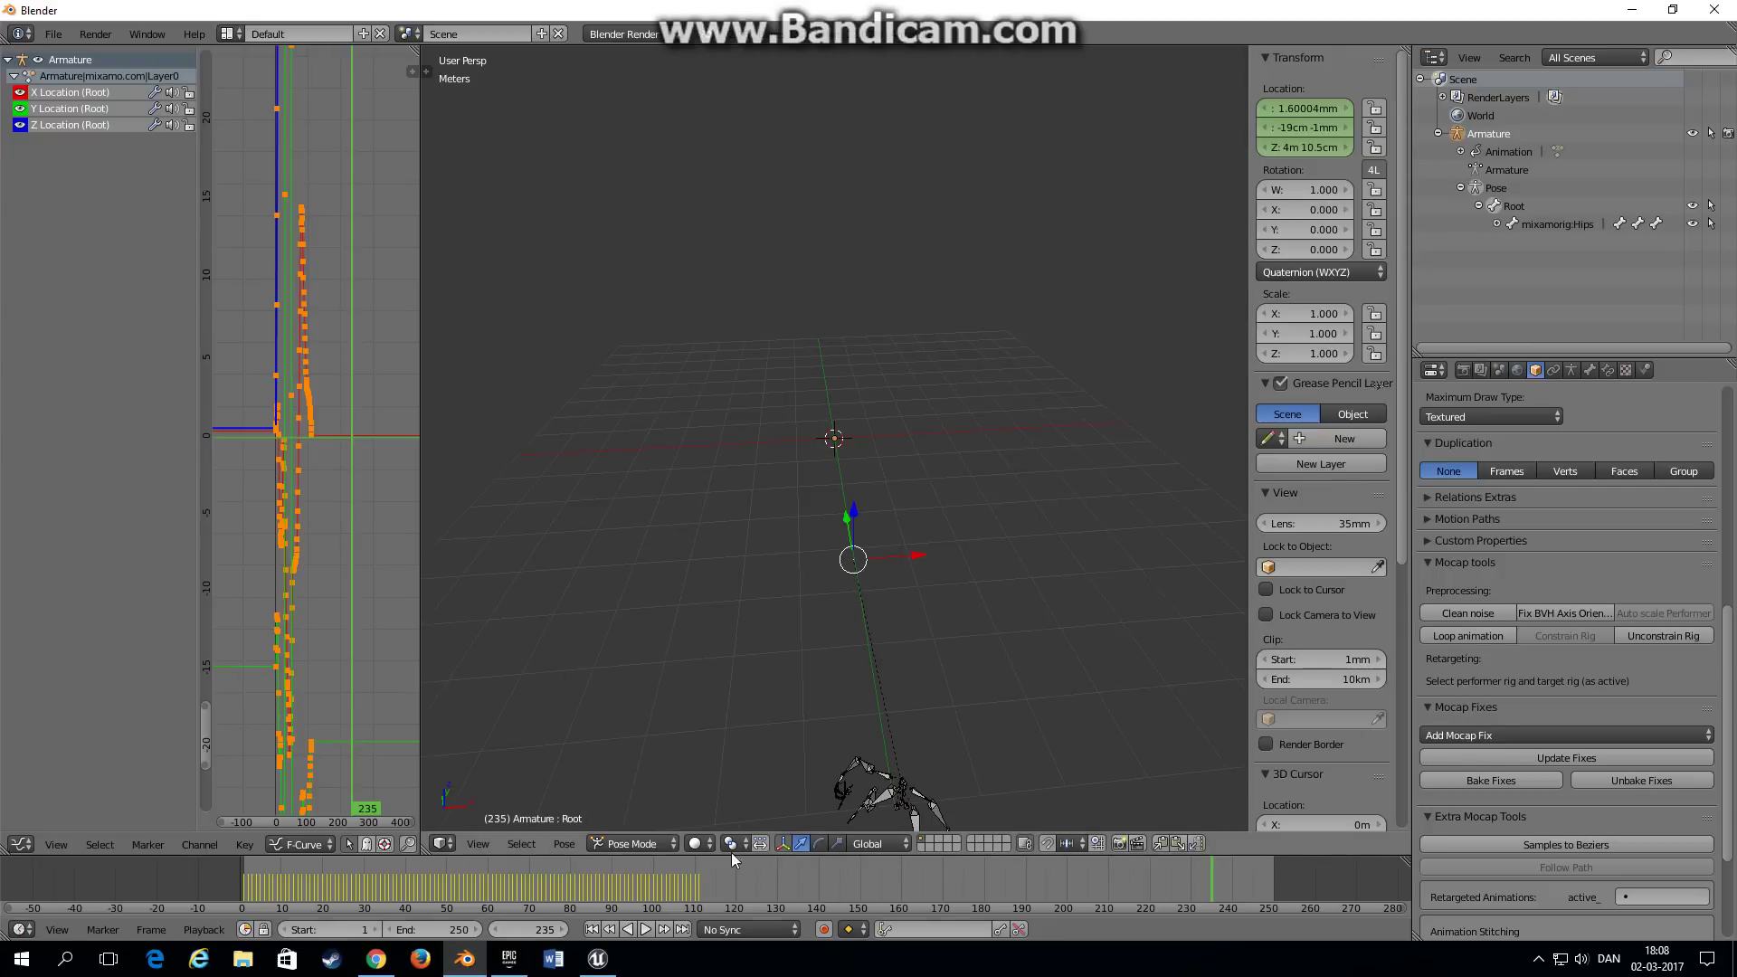
click(435, 927)
text(110)
key(Return)
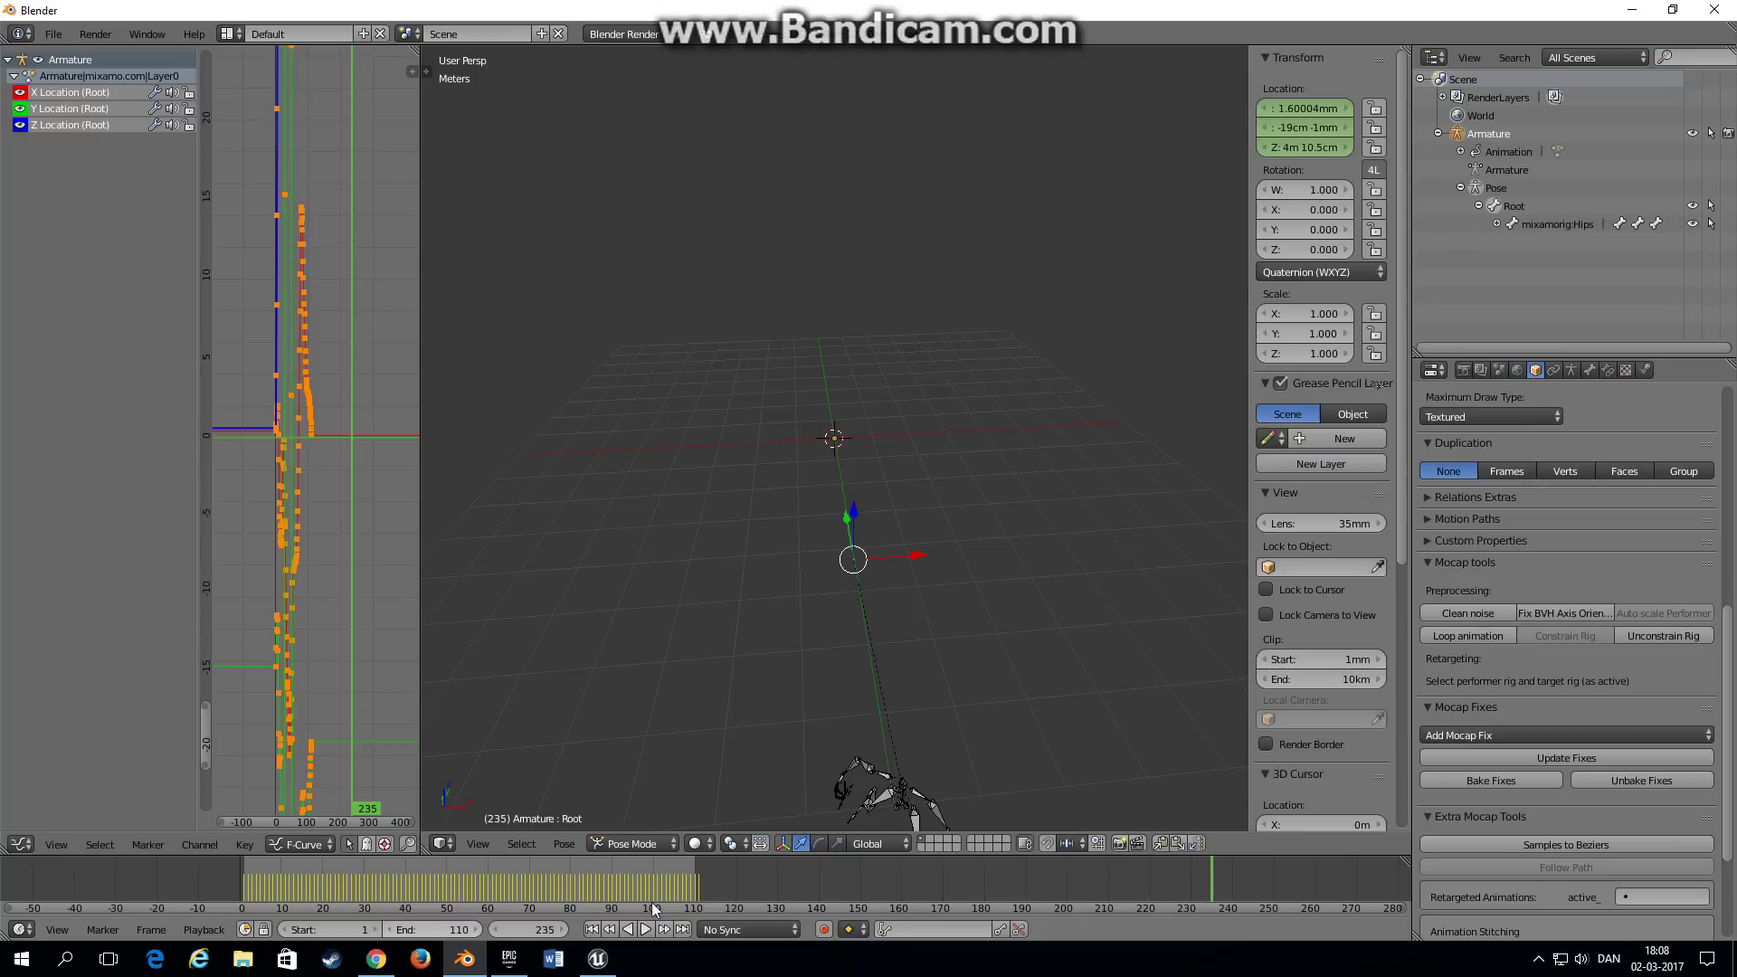
Step: Replay from the first frame, stop at frame 66, and enlarge the Graph Editor
click(592, 930)
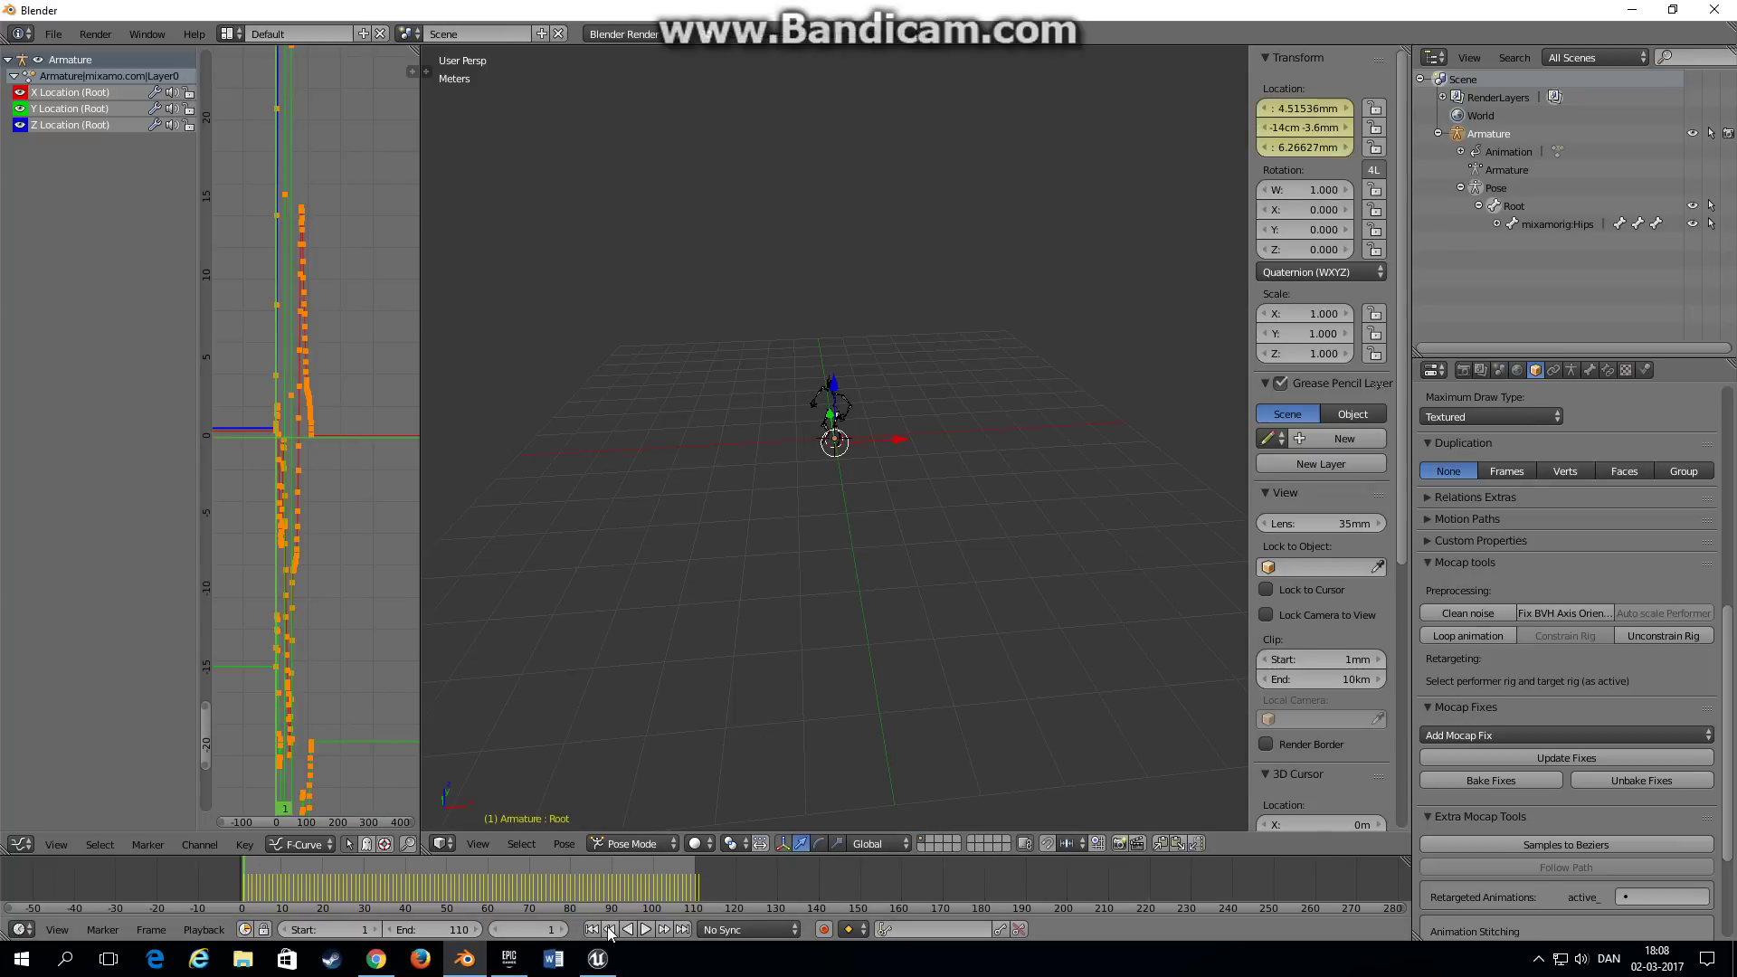
click(646, 929)
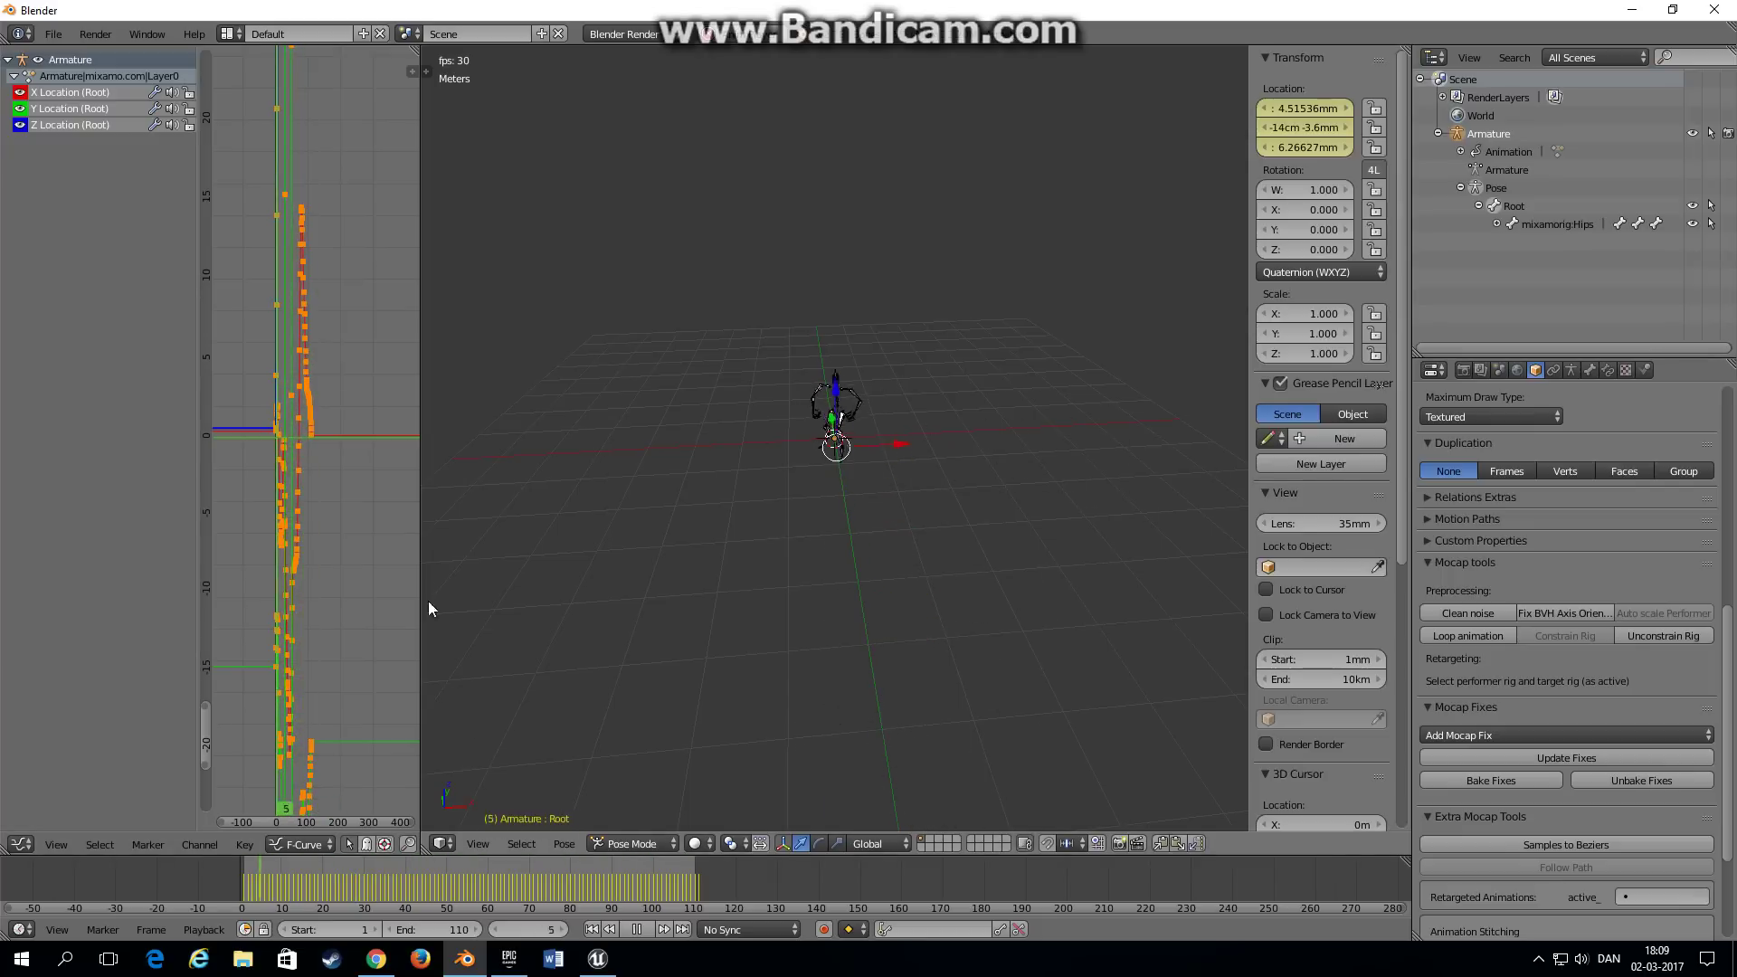
click(637, 929)
drag(418, 520, 1147, 529)
Step: Select mixamorig:Hips, hide Y and Z Location, and box-delete its X Location keyframes
click(1562, 226)
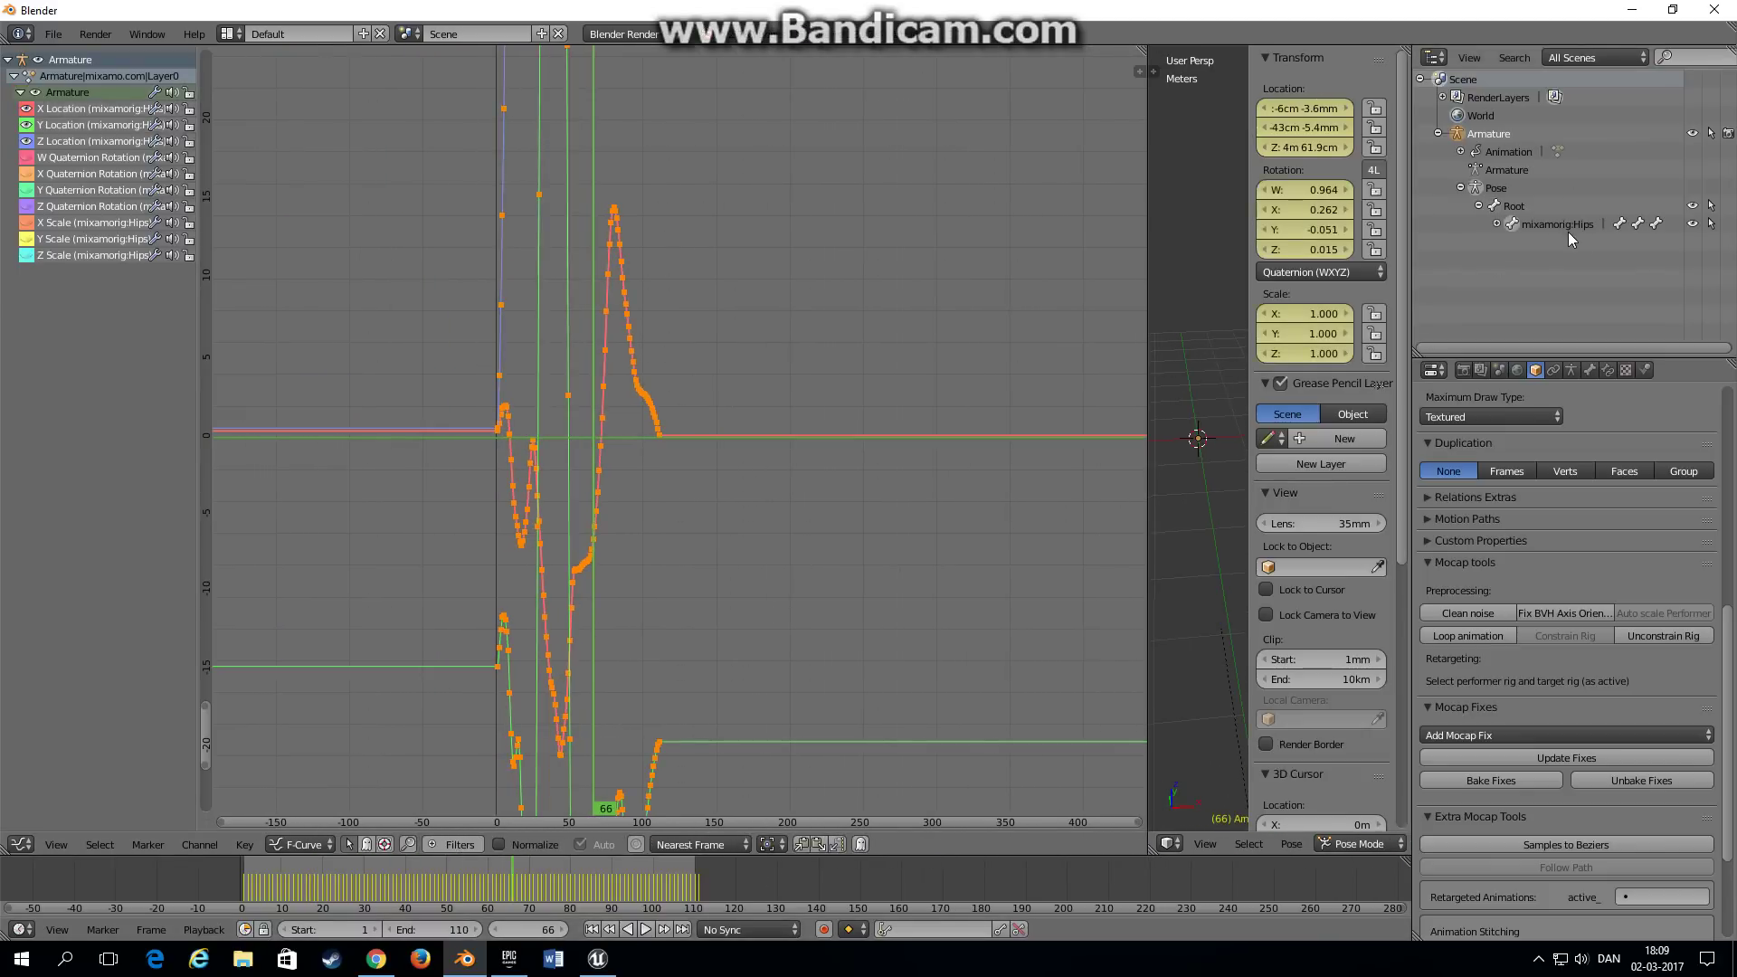
click(28, 141)
click(27, 124)
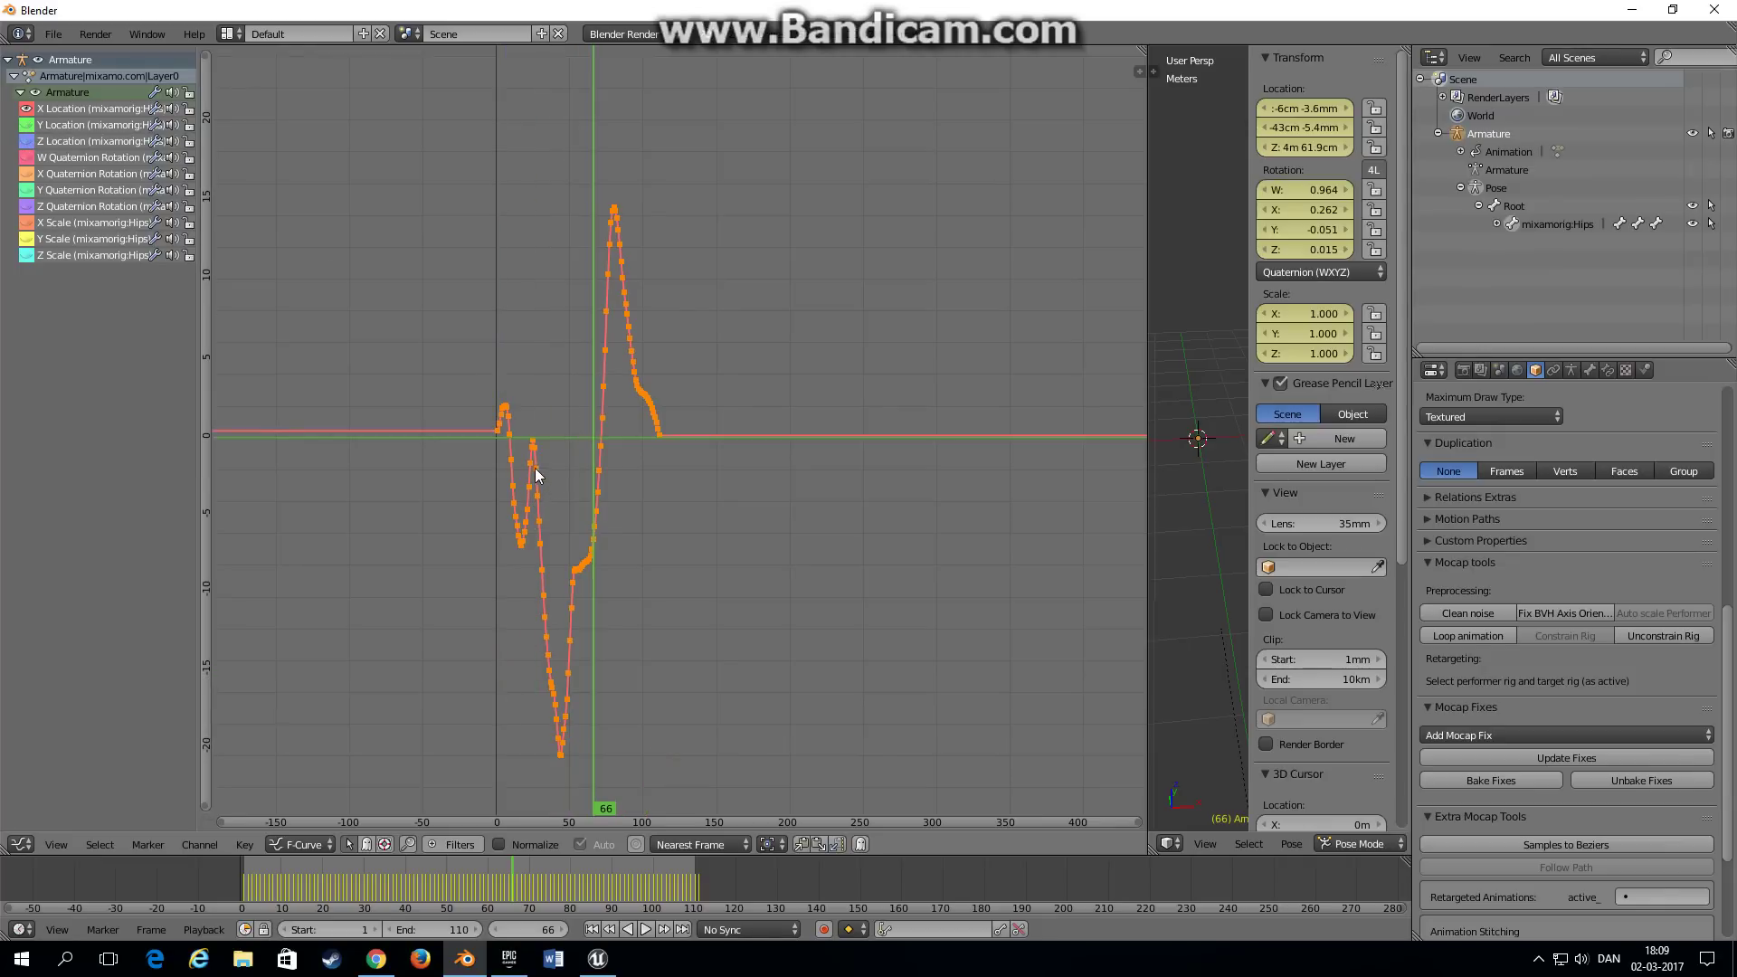
ctrl+middle_drag(525, 444, 609, 452)
ctrl+middle_drag(894, 818, 416, 549)
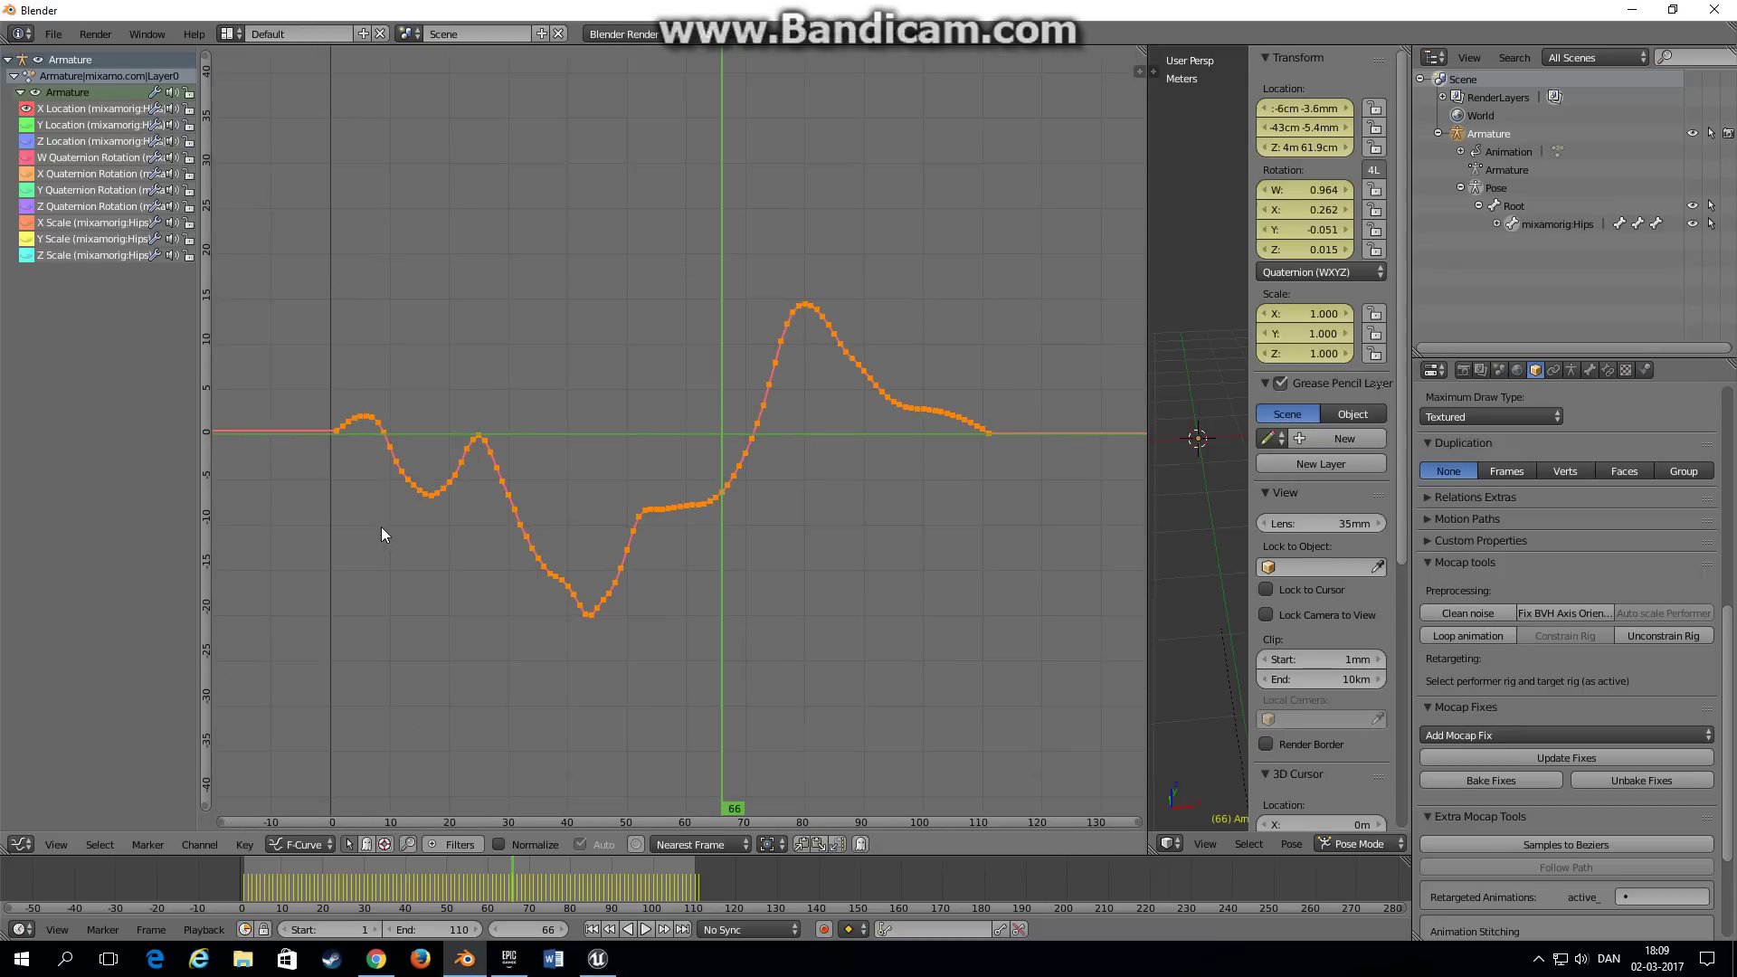
key(a)
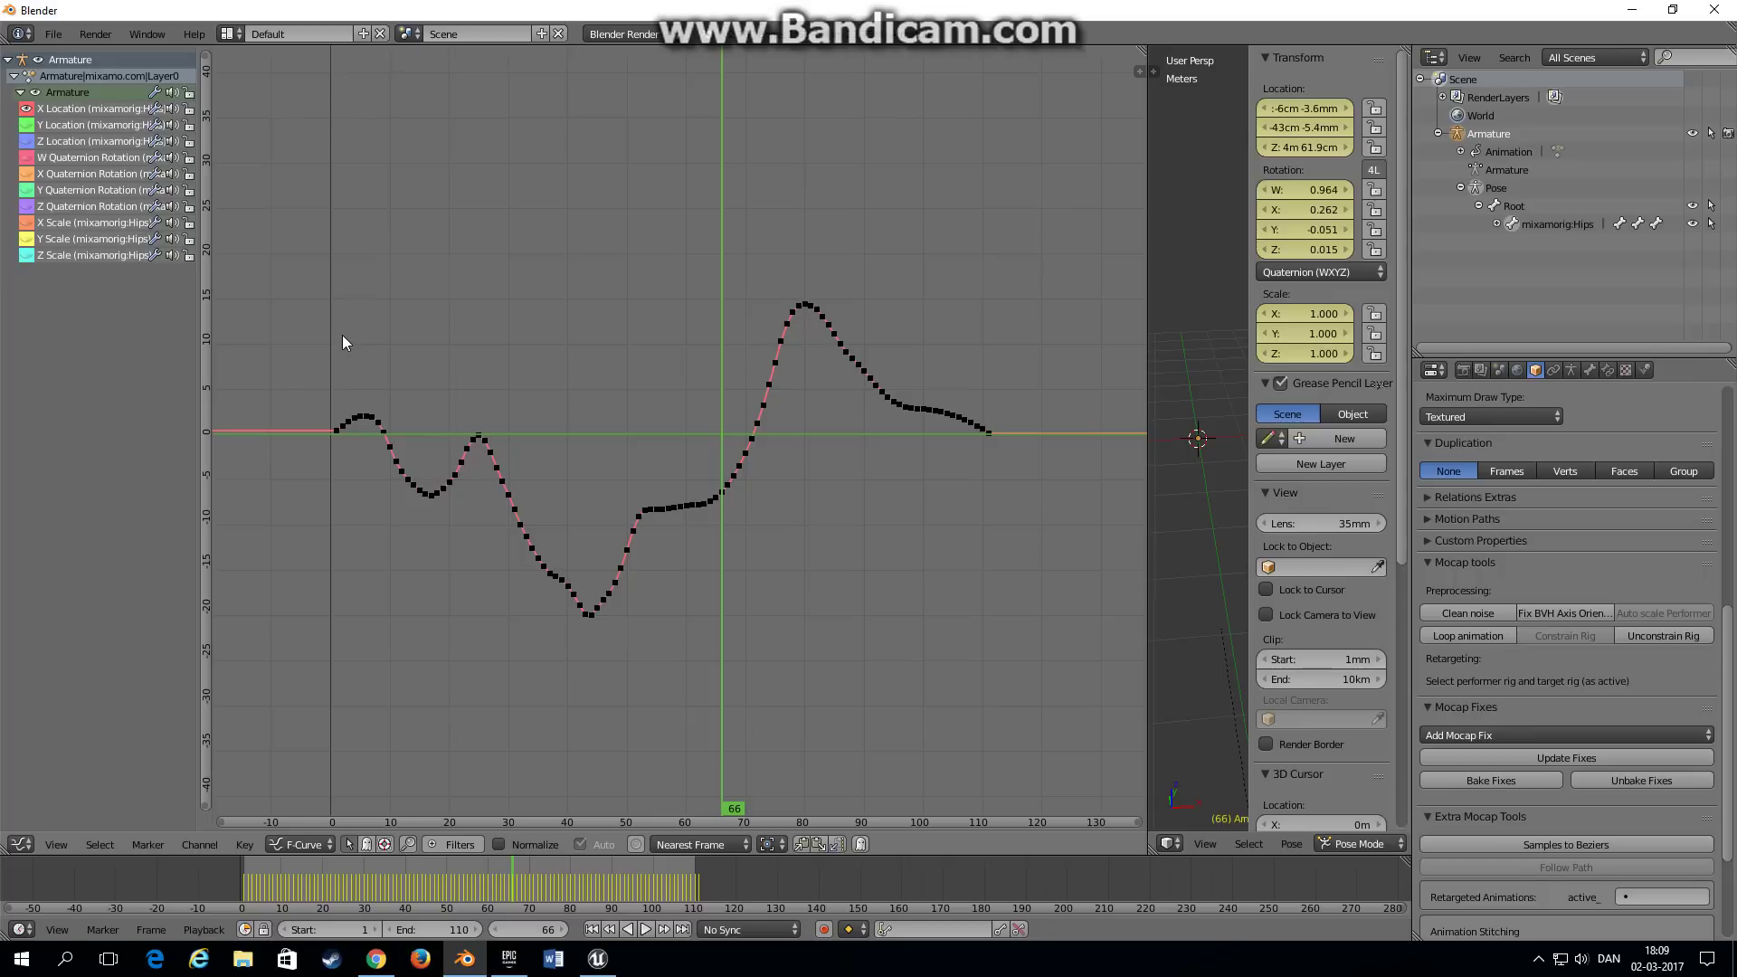
key(b)
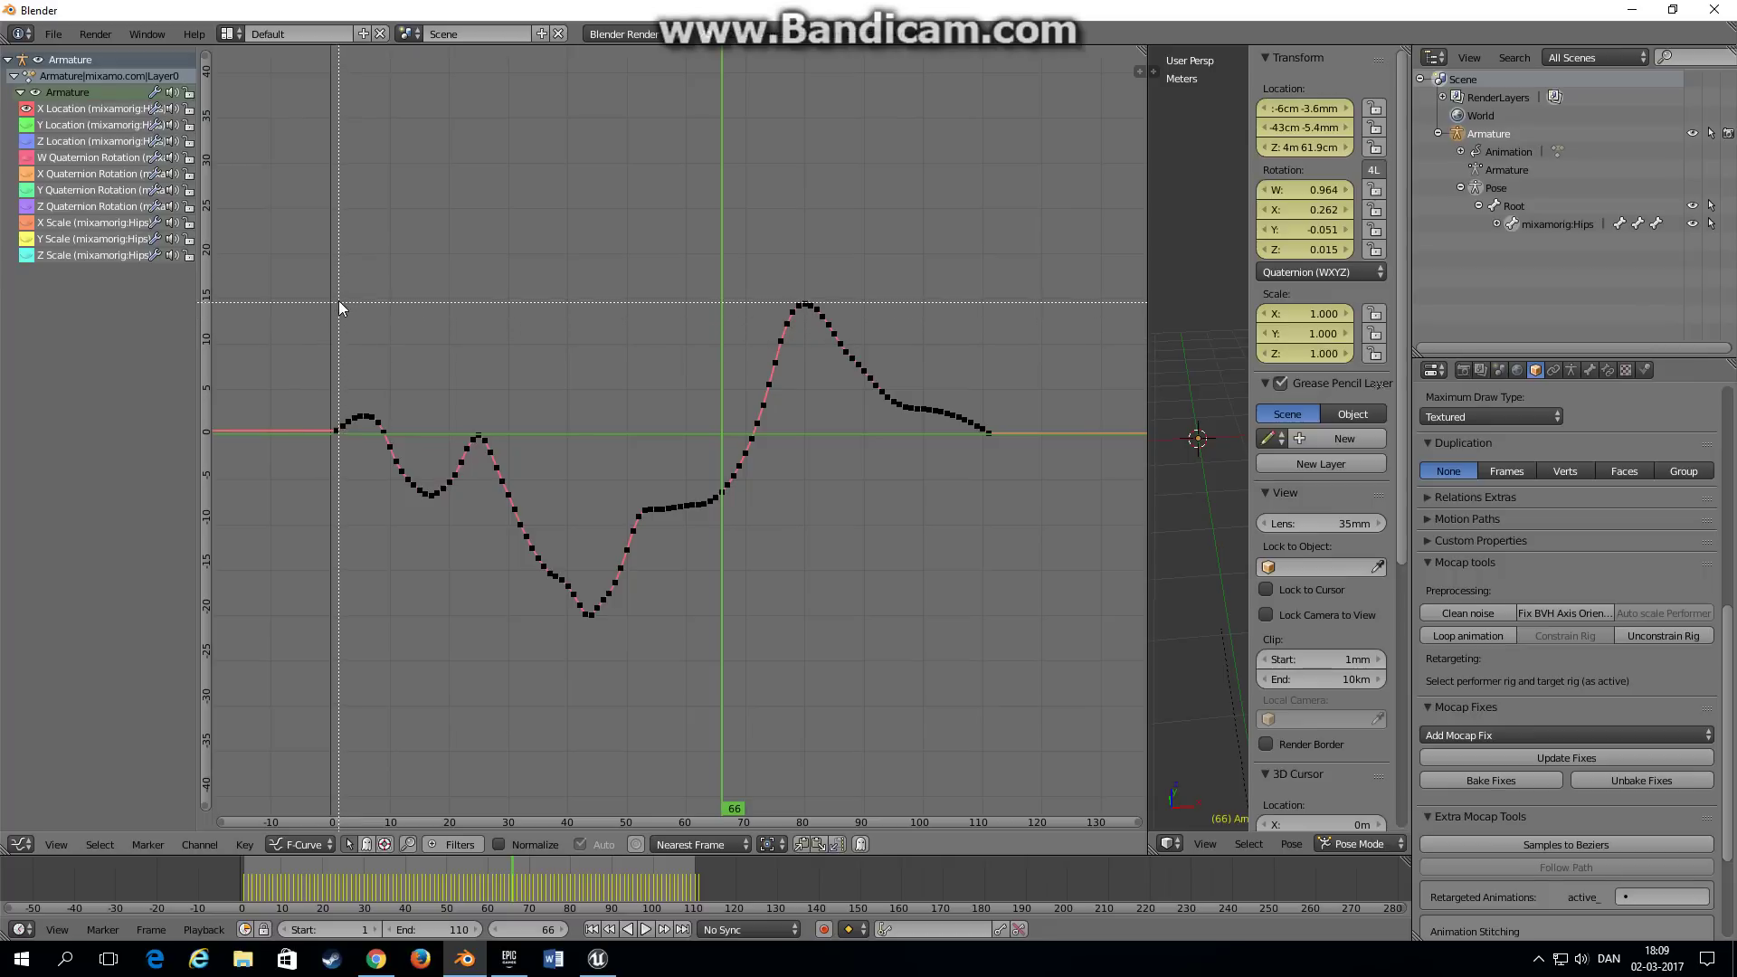
drag(341, 279, 1104, 699)
key(x)
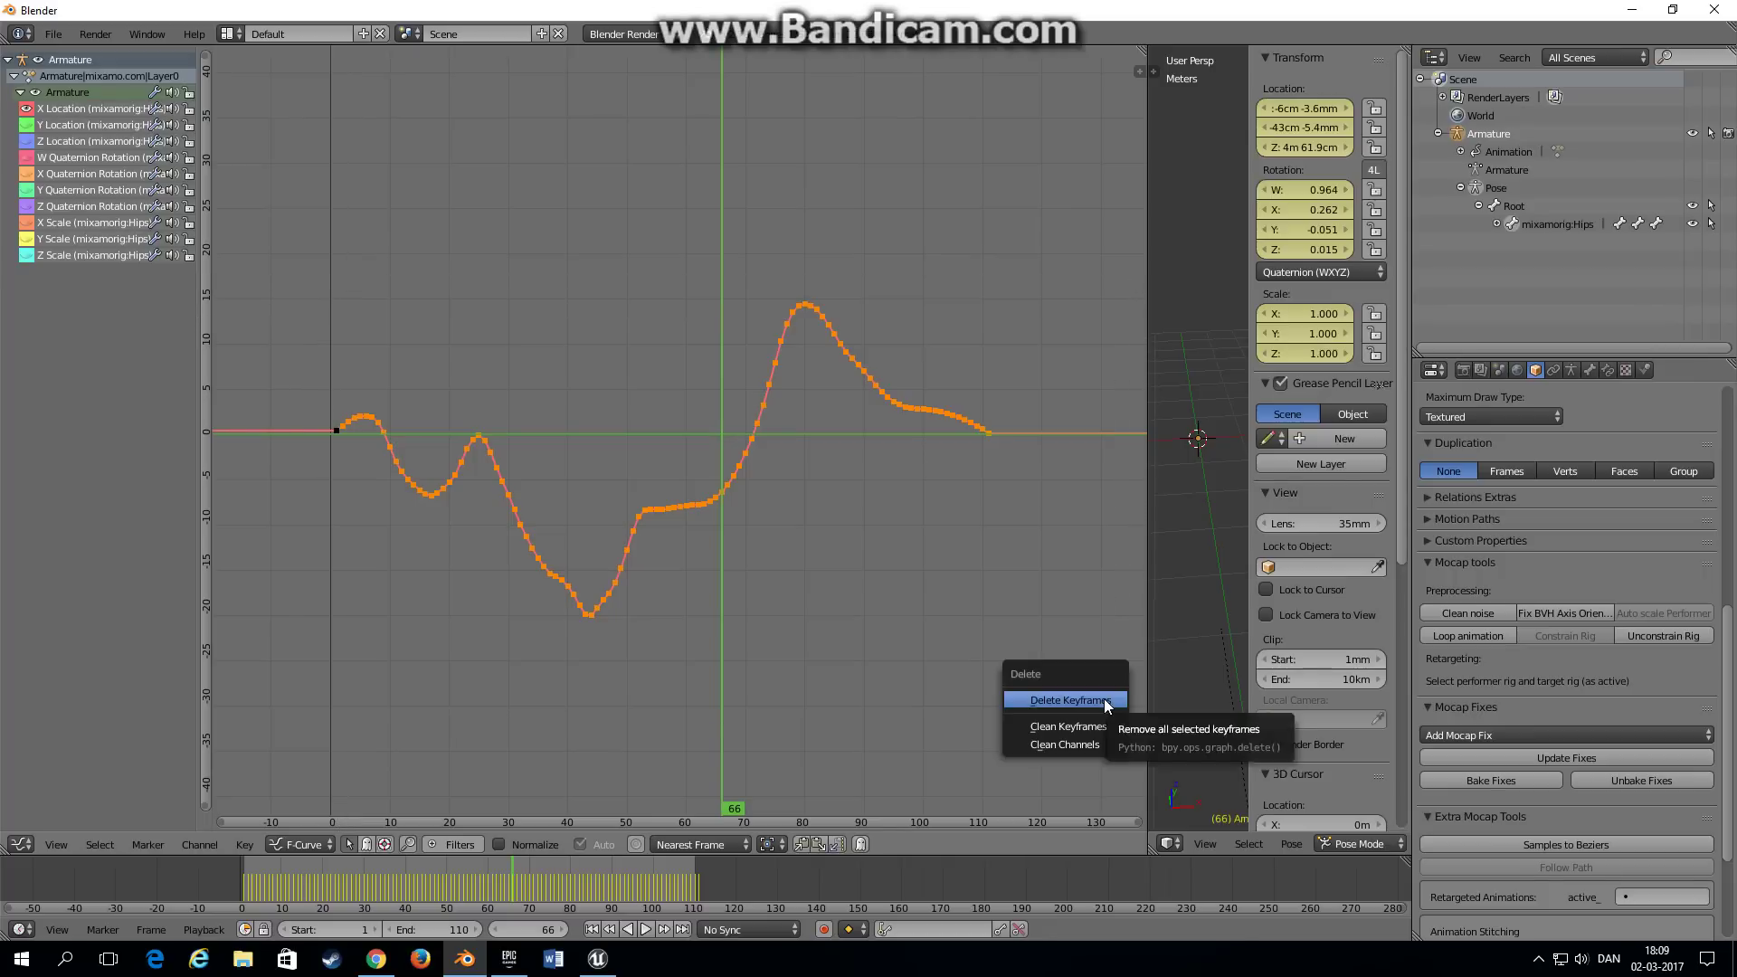
click(1105, 702)
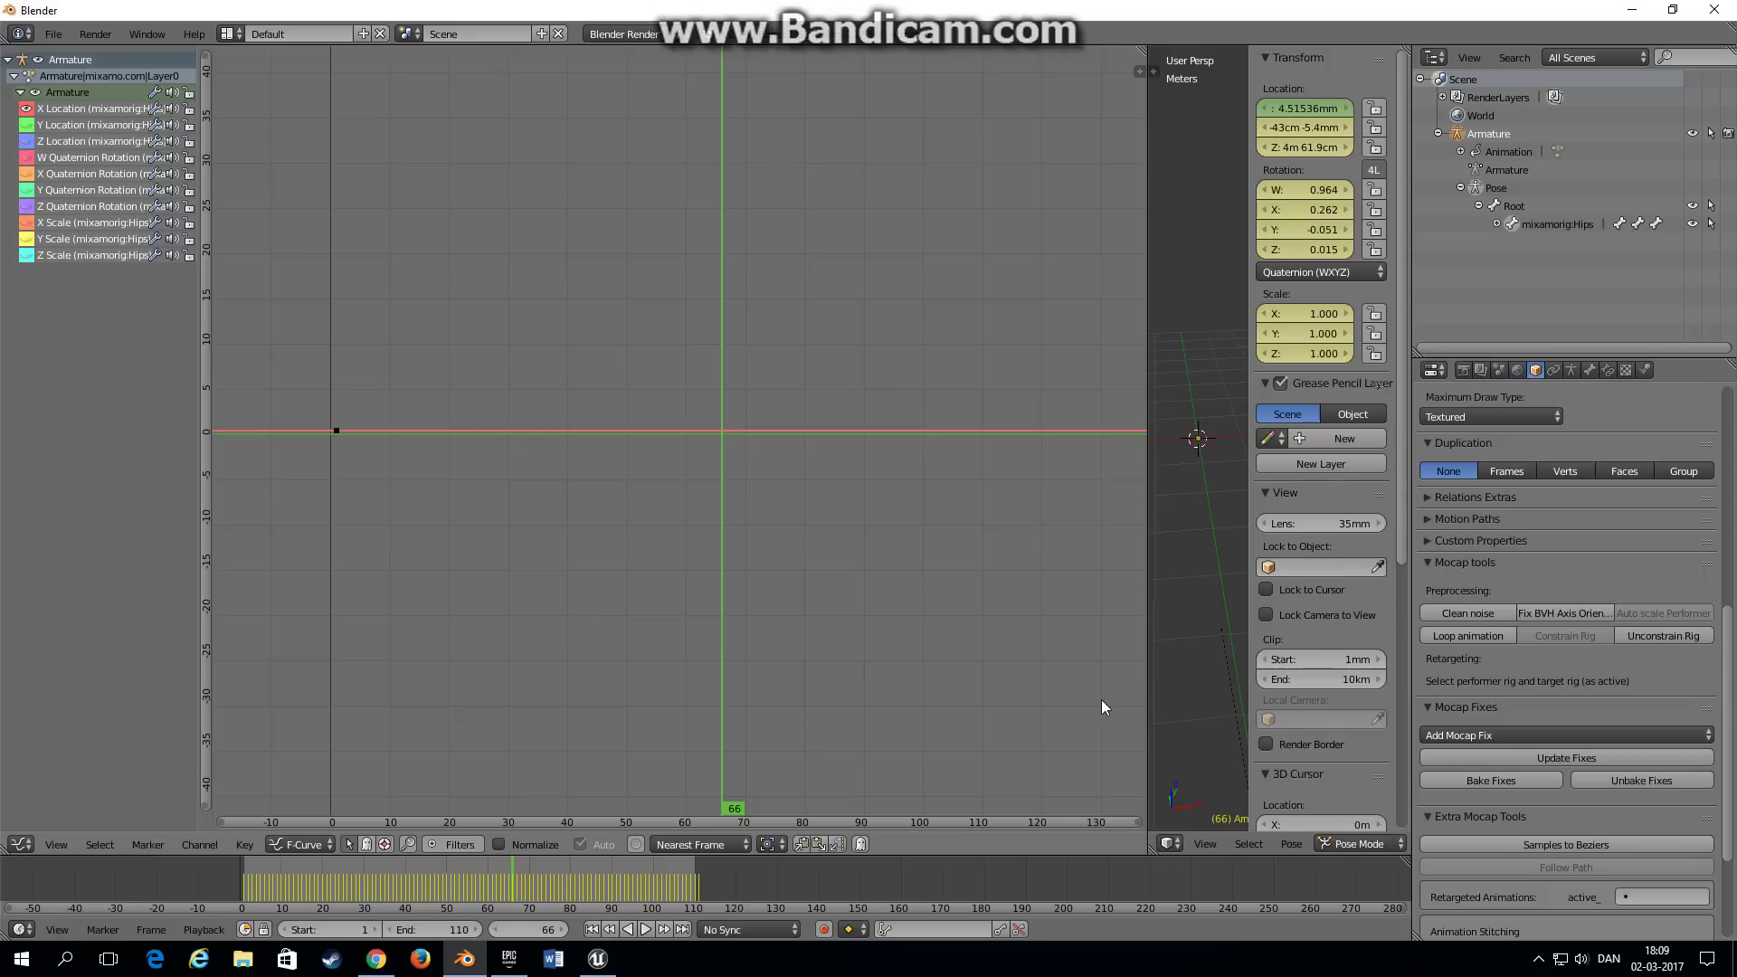
Step: Show only the Y Location curve and delete all its keyframes
click(26, 124)
click(26, 108)
scroll(402, 478, down, 5)
key(a)
scroll(557, 242, down, 3)
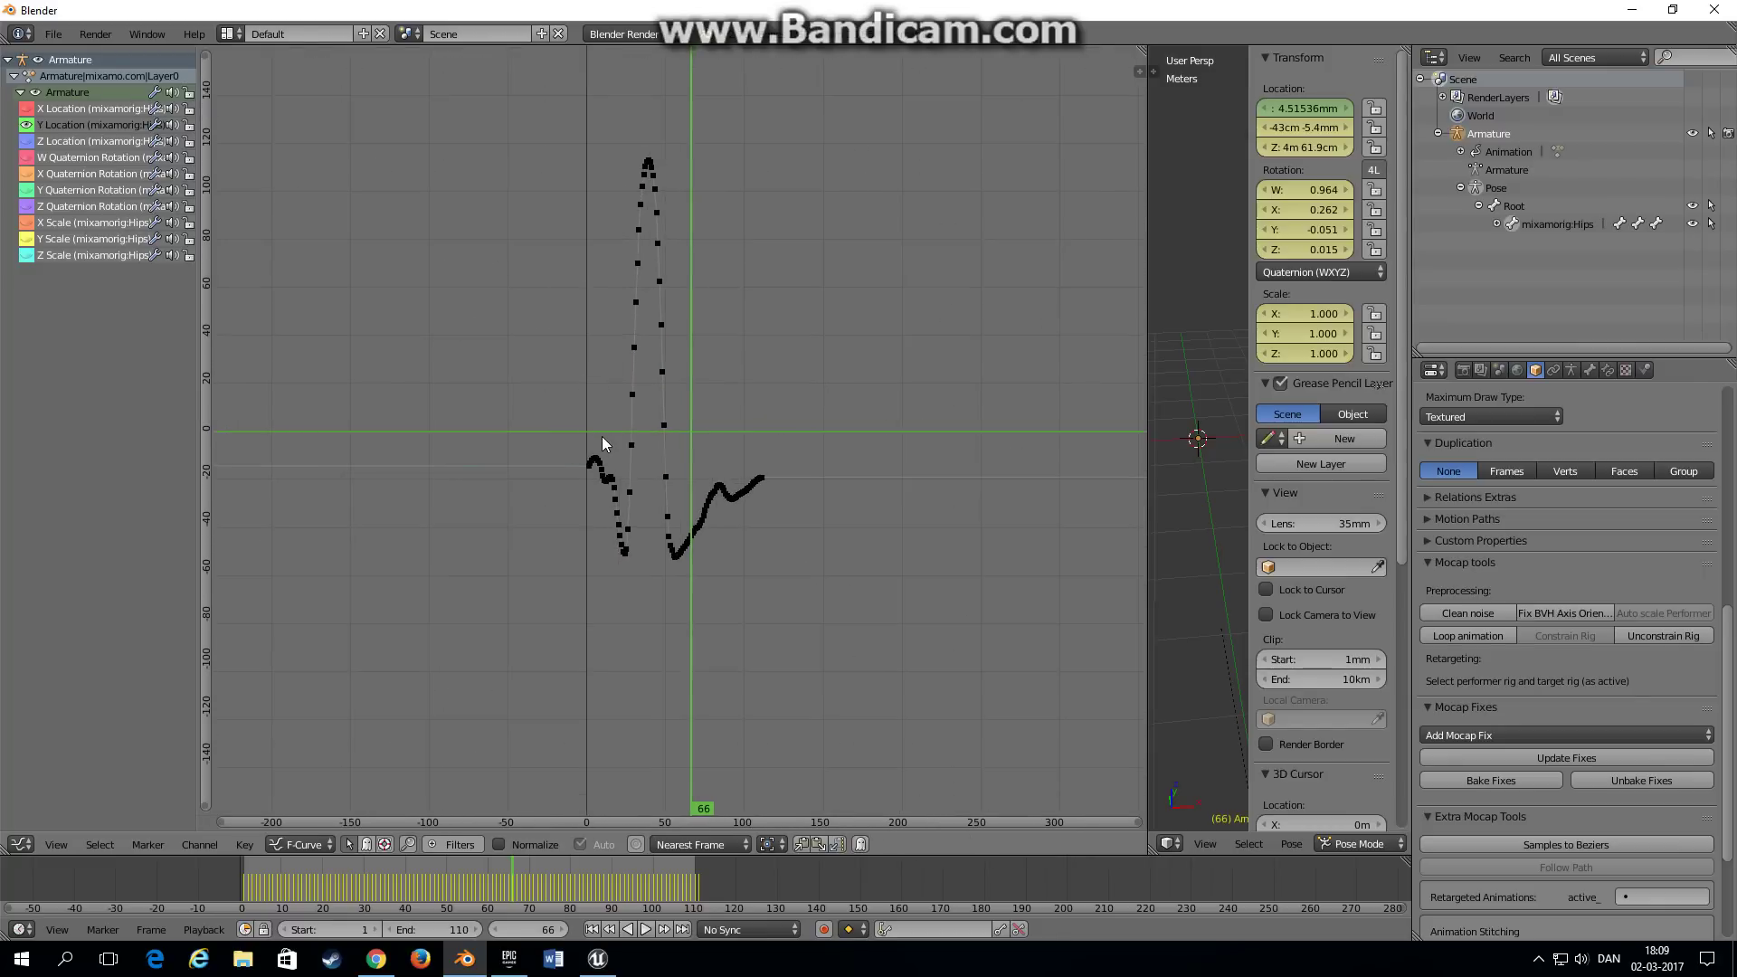
ctrl+middle_drag(605, 446, 678, 476)
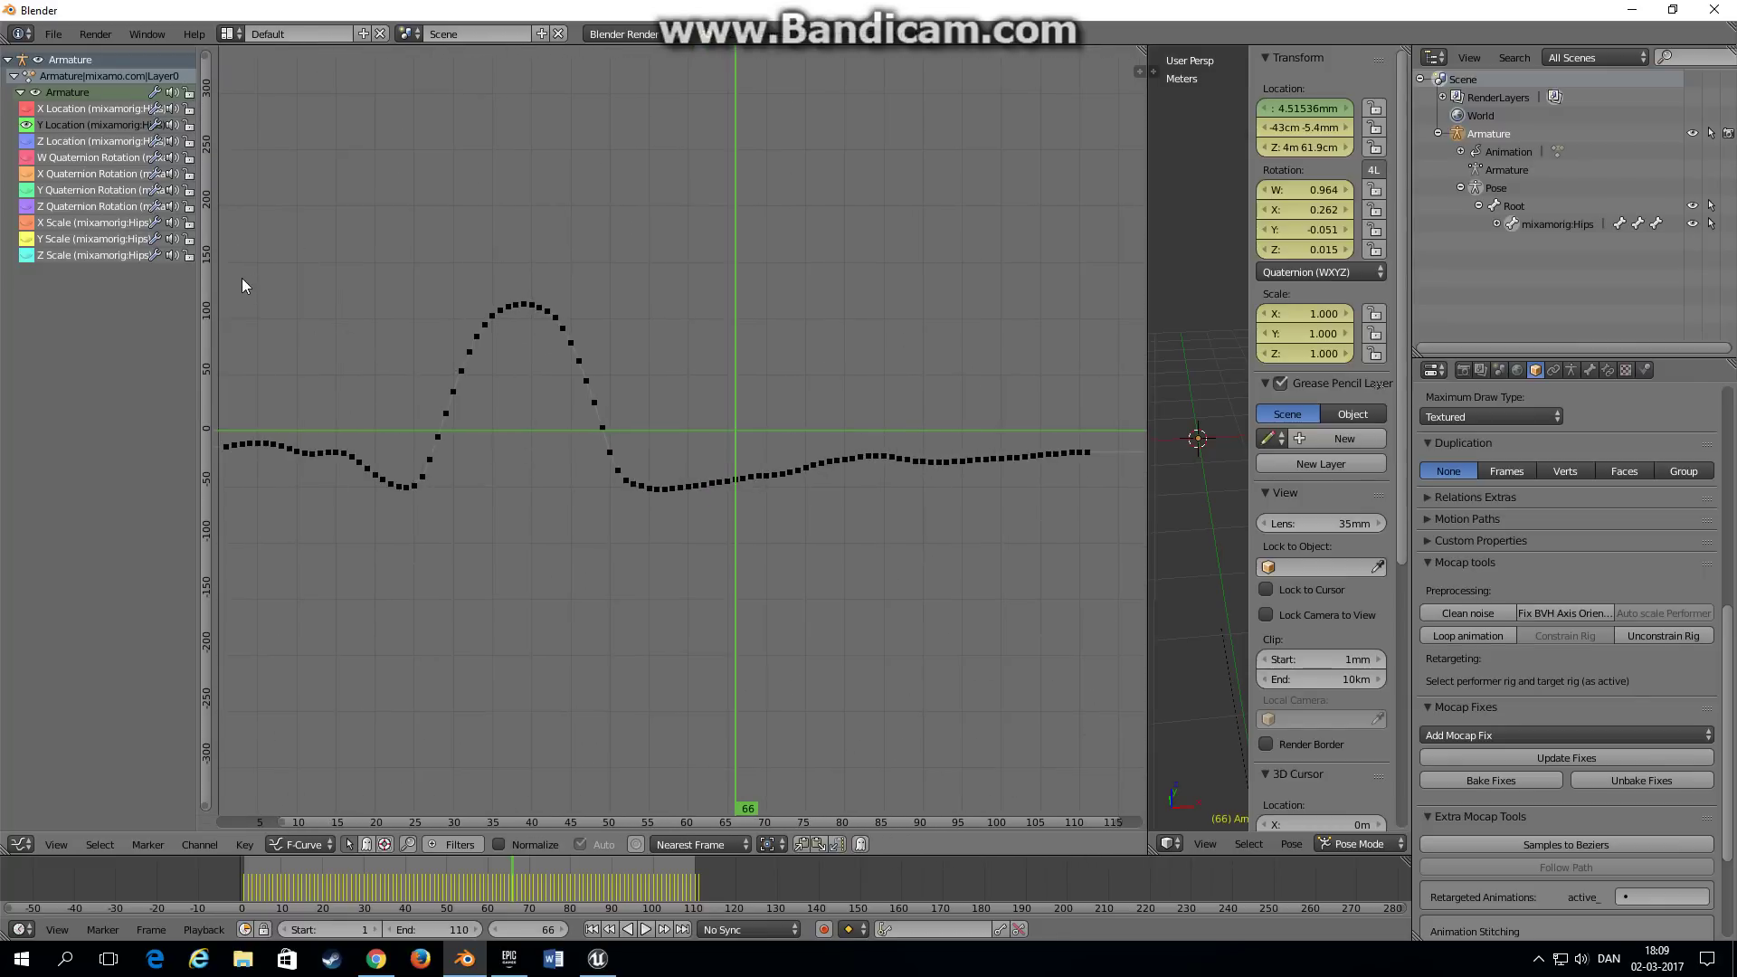
key(b)
drag(232, 253, 1106, 725)
key(x)
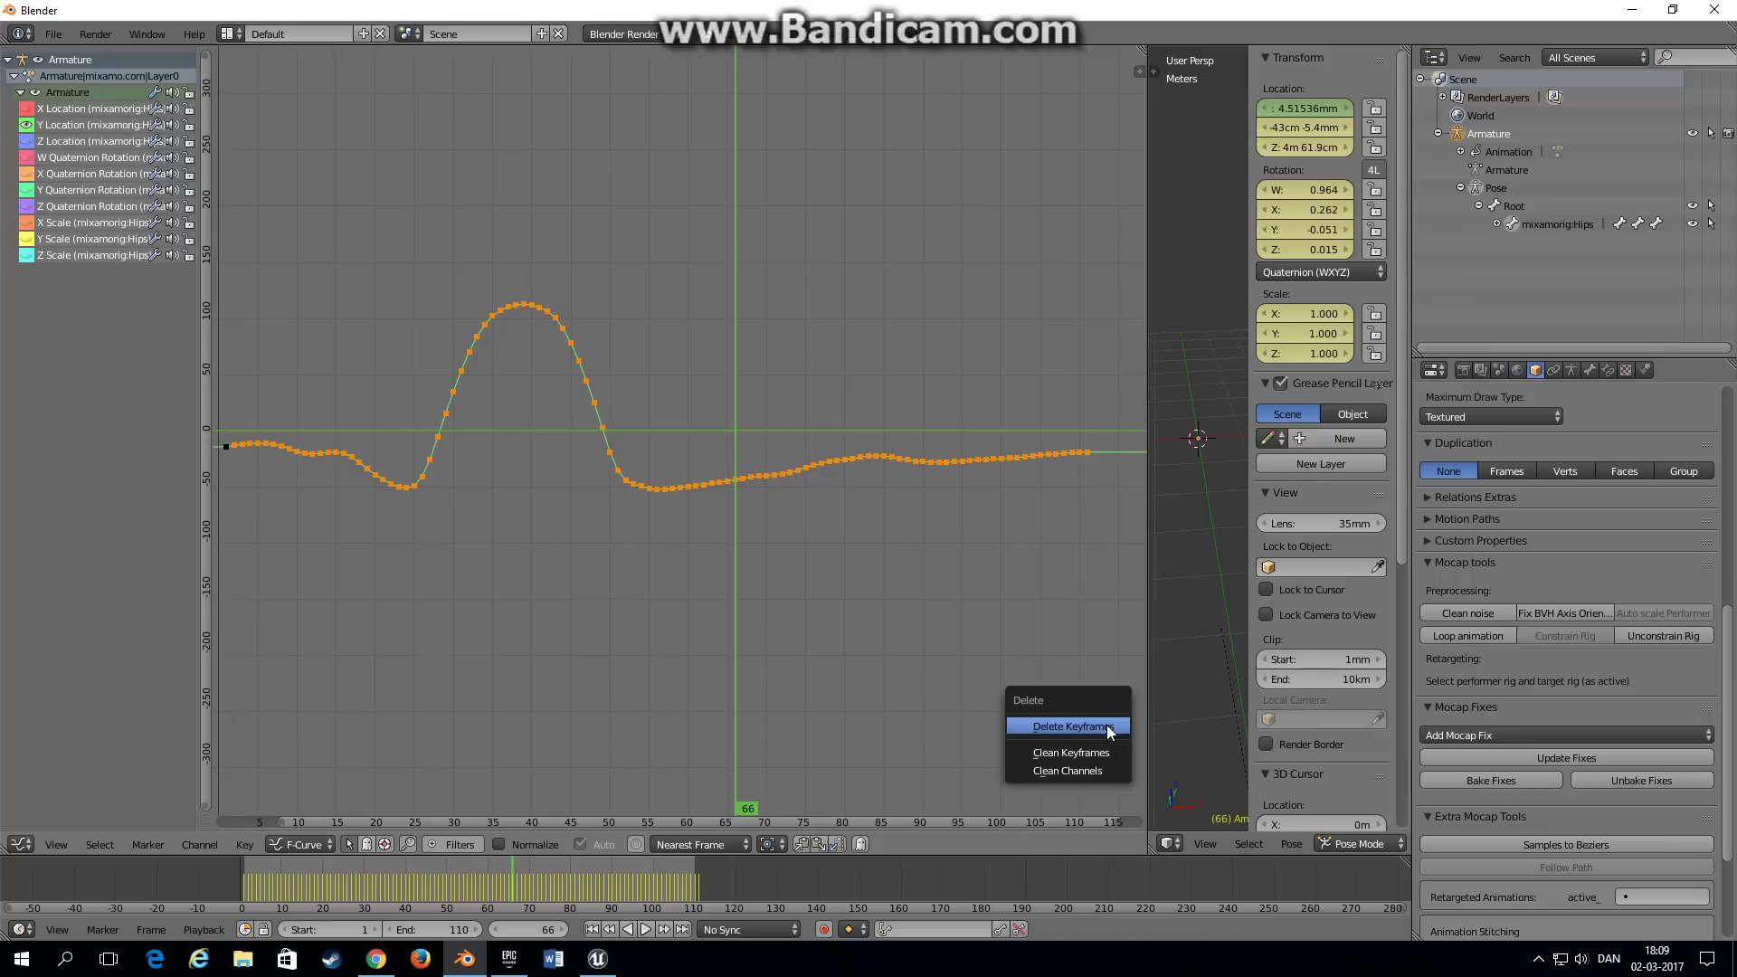
click(1108, 729)
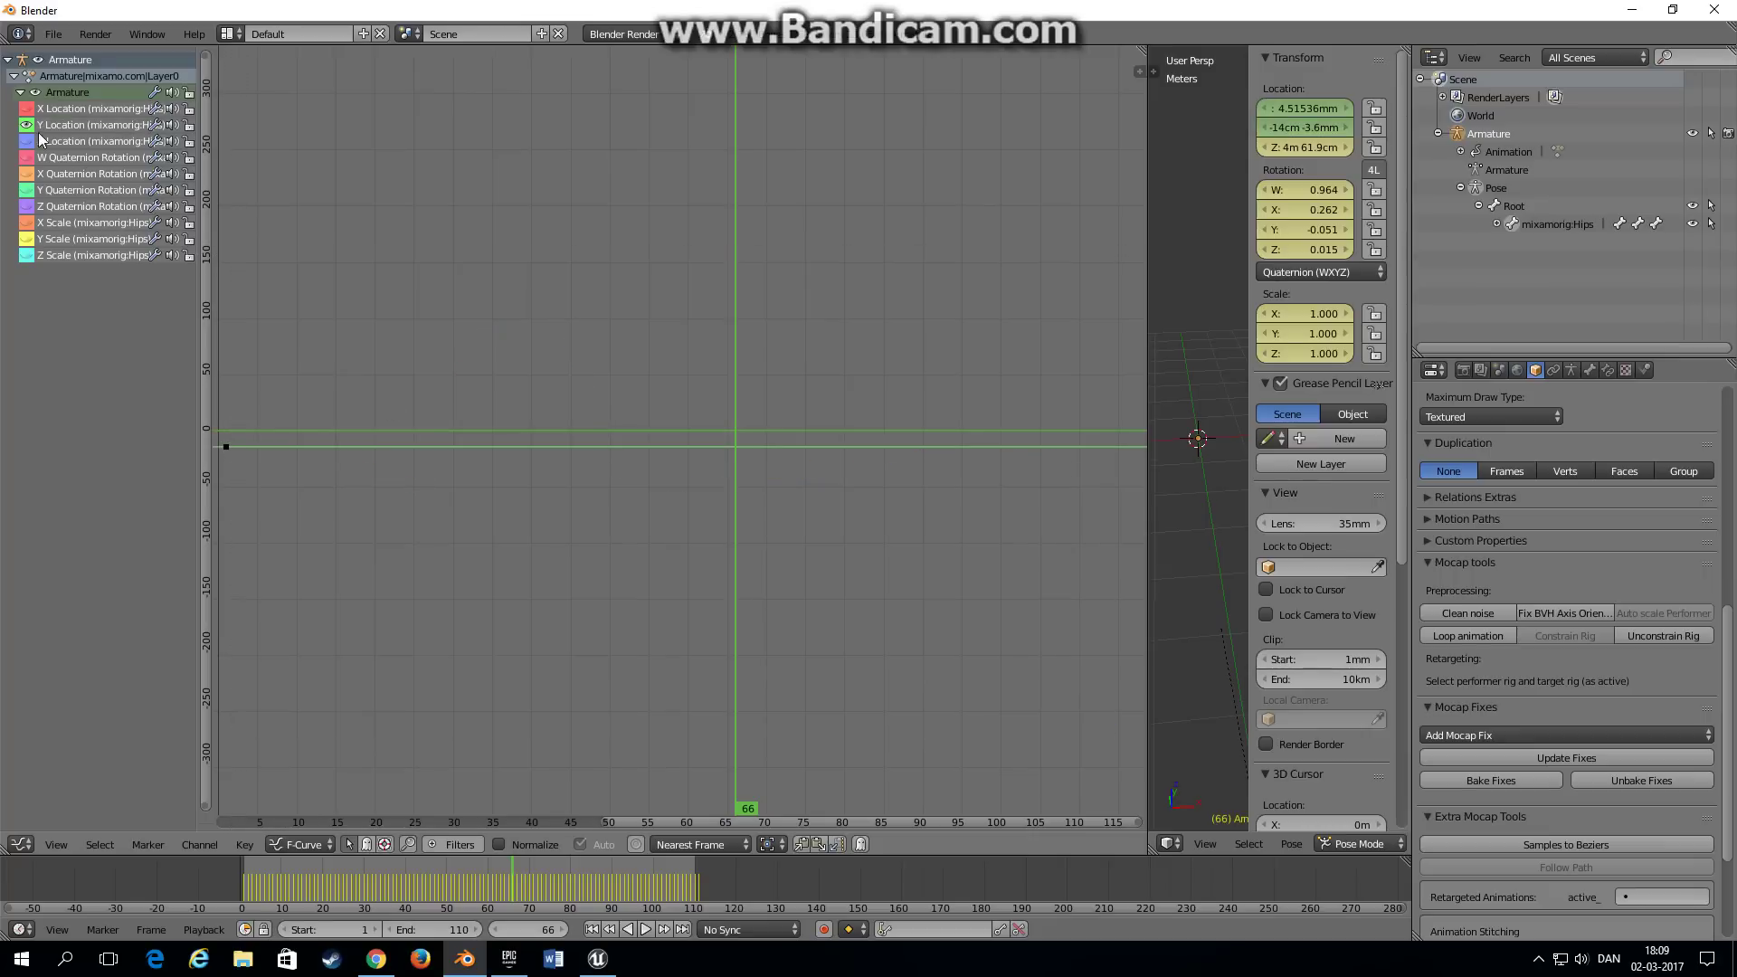
Step: Show the Z Location curve and delete all its keyframes
click(38, 138)
scroll(469, 354, down, 2)
scroll(469, 354, down, 1)
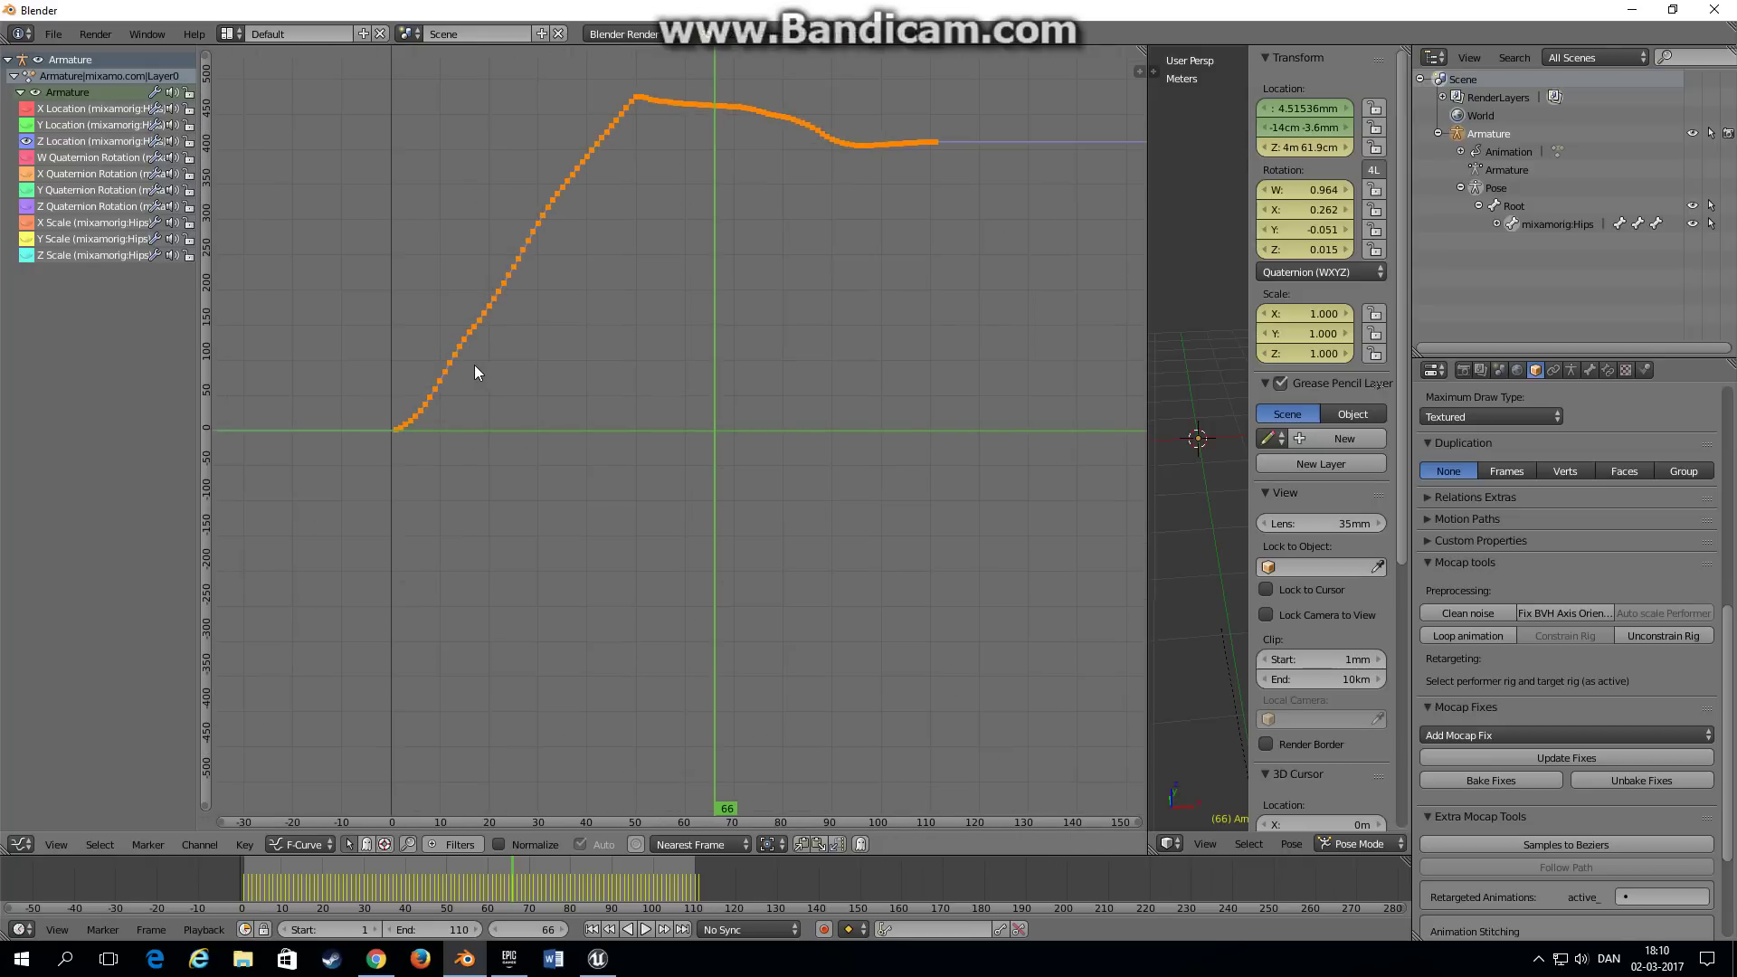
key(a)
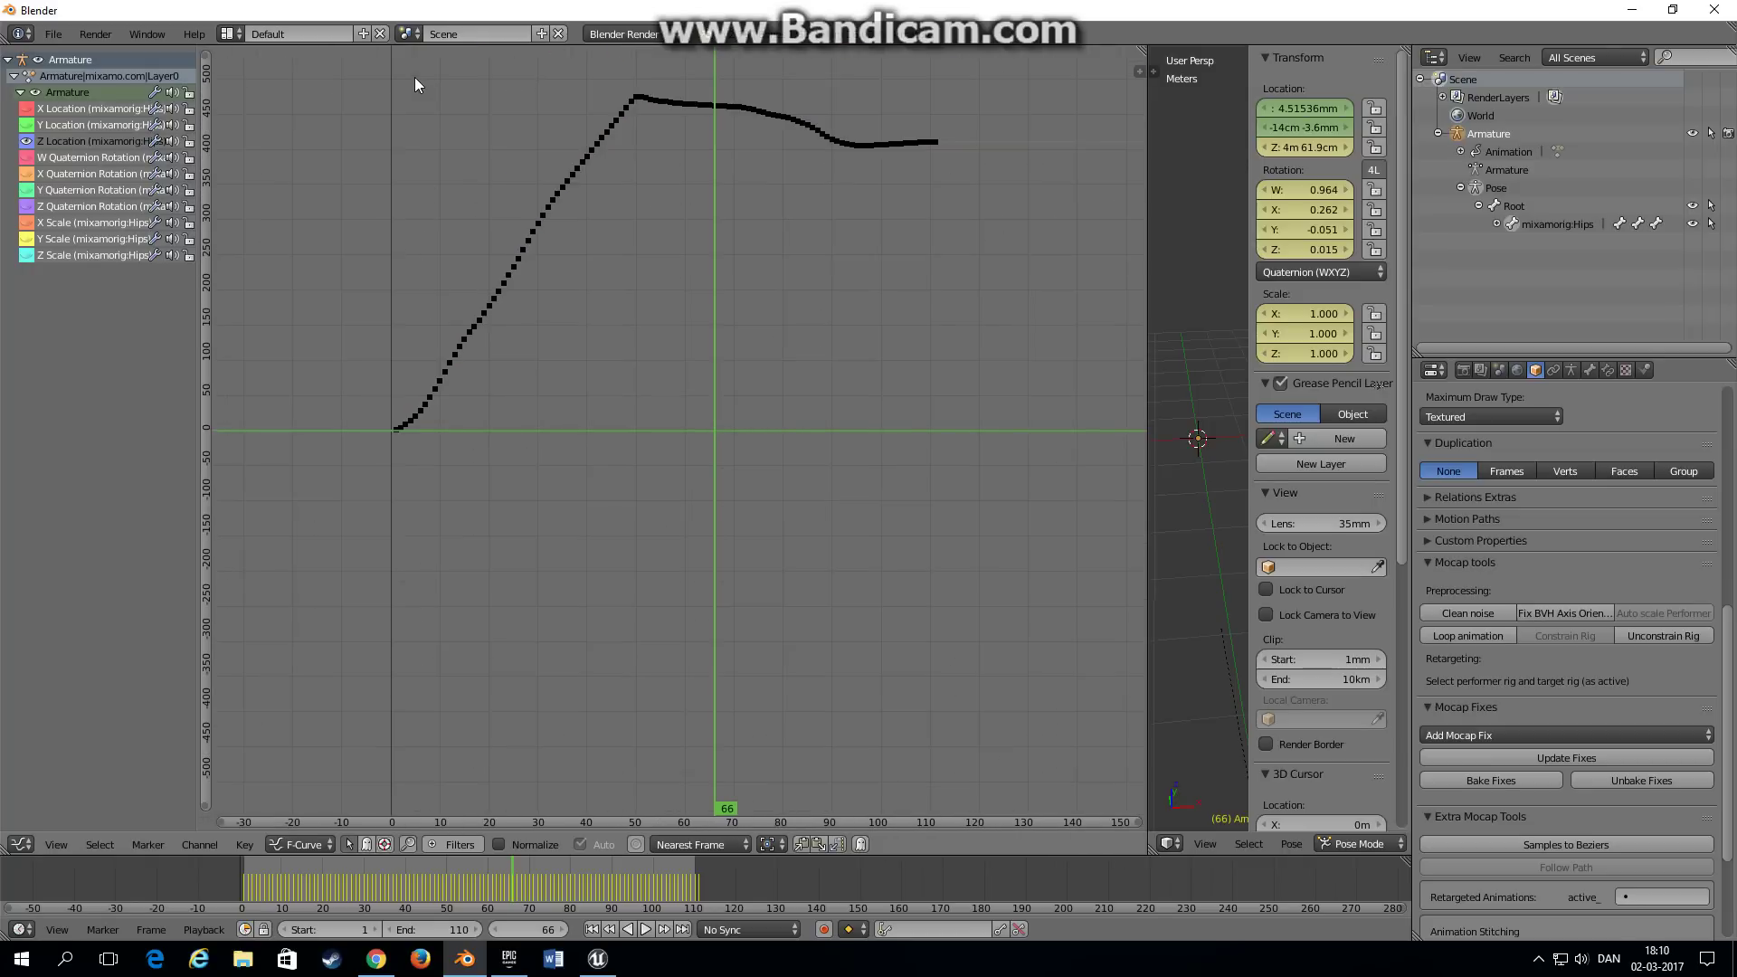
key(b)
drag(407, 56, 995, 622)
key(x)
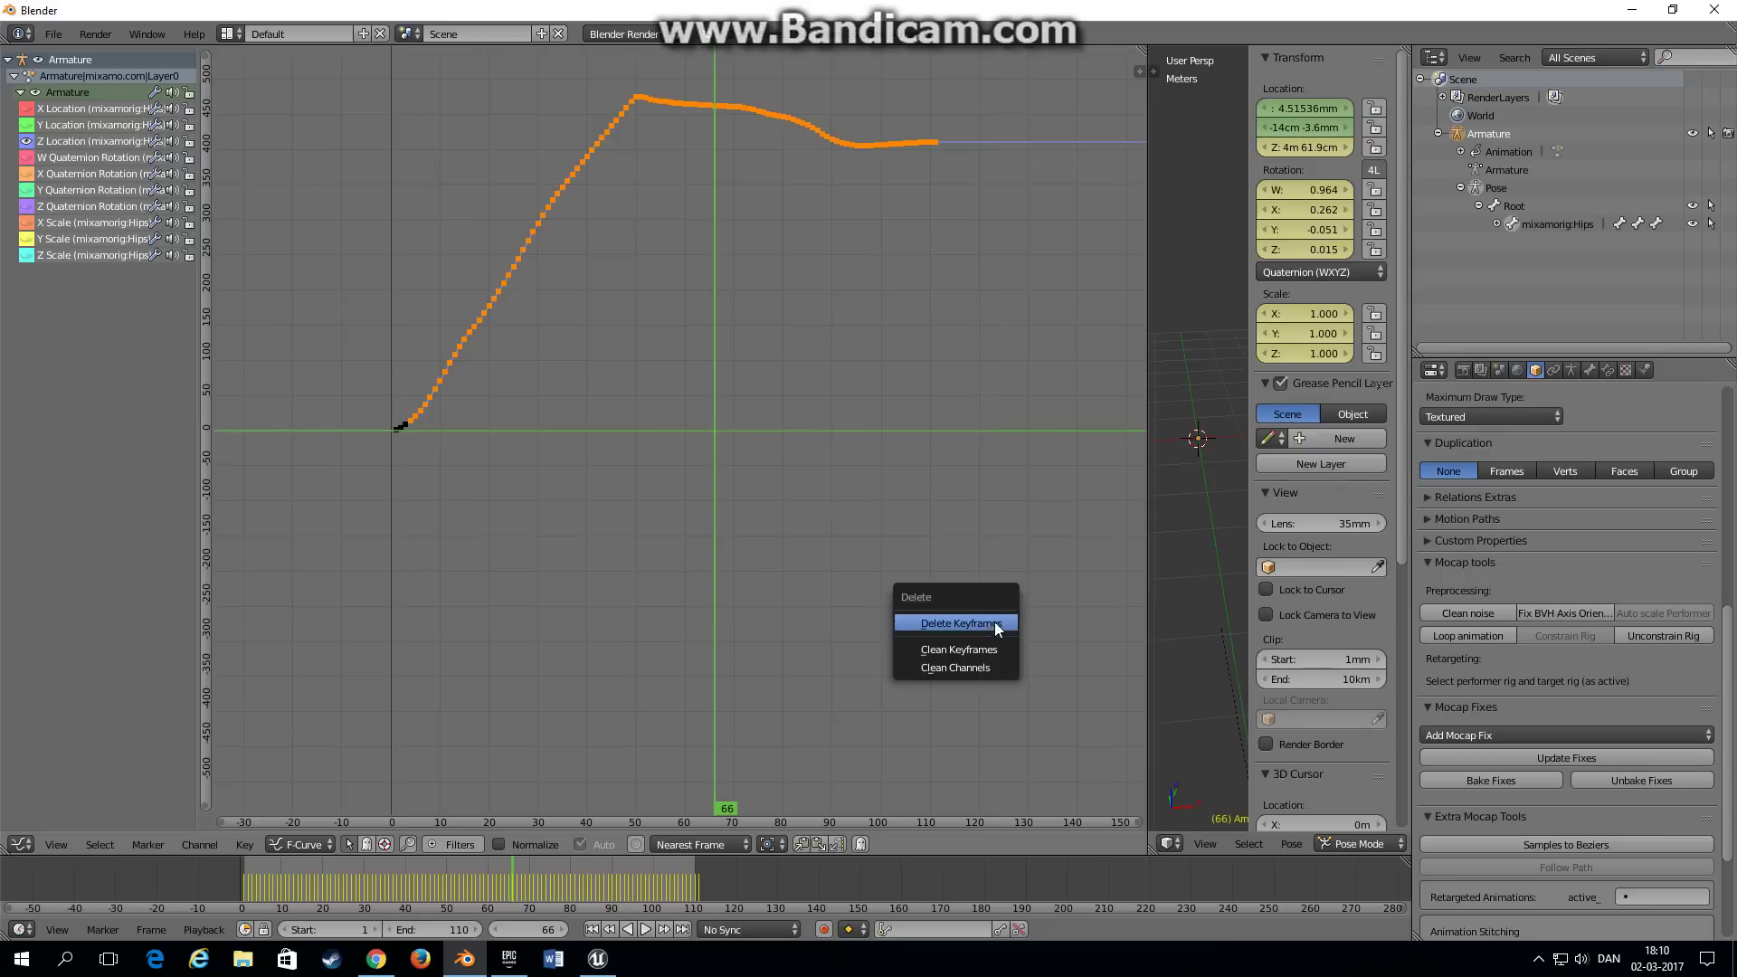
click(962, 641)
Step: Delete the leftover keyframe near frame 0 and merge the Graph Editor into the 3D view
scroll(380, 426, up, 3)
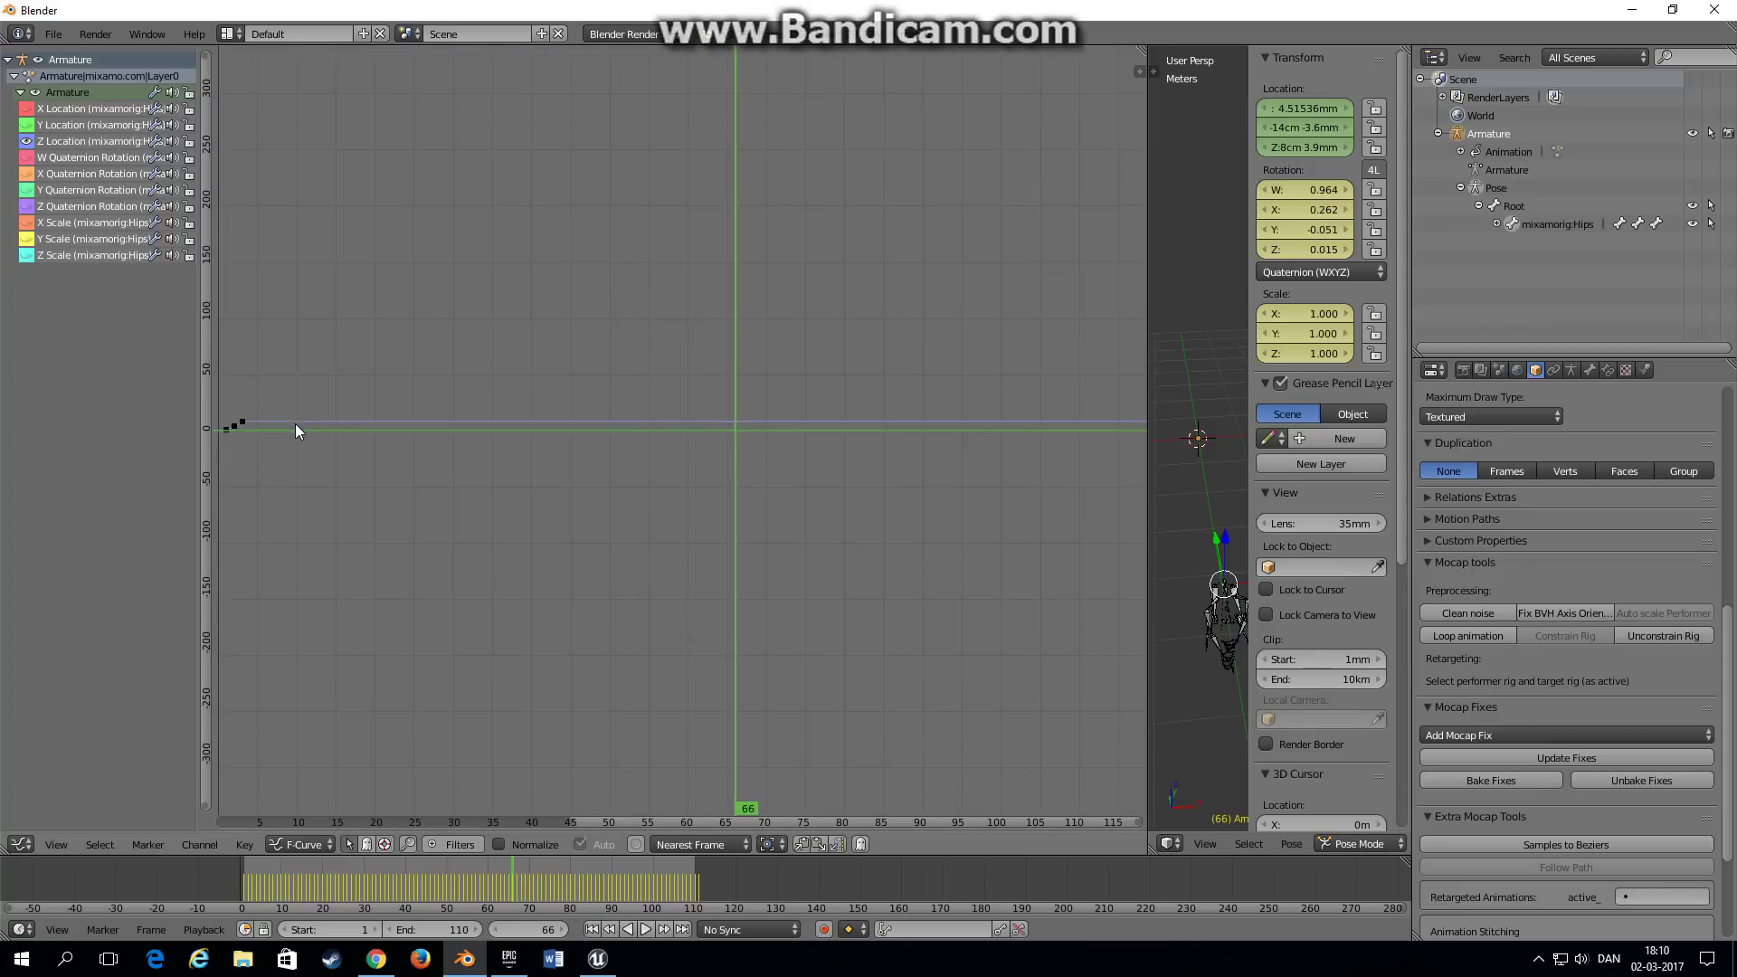
ctrl+scroll(416, 498, up, 8)
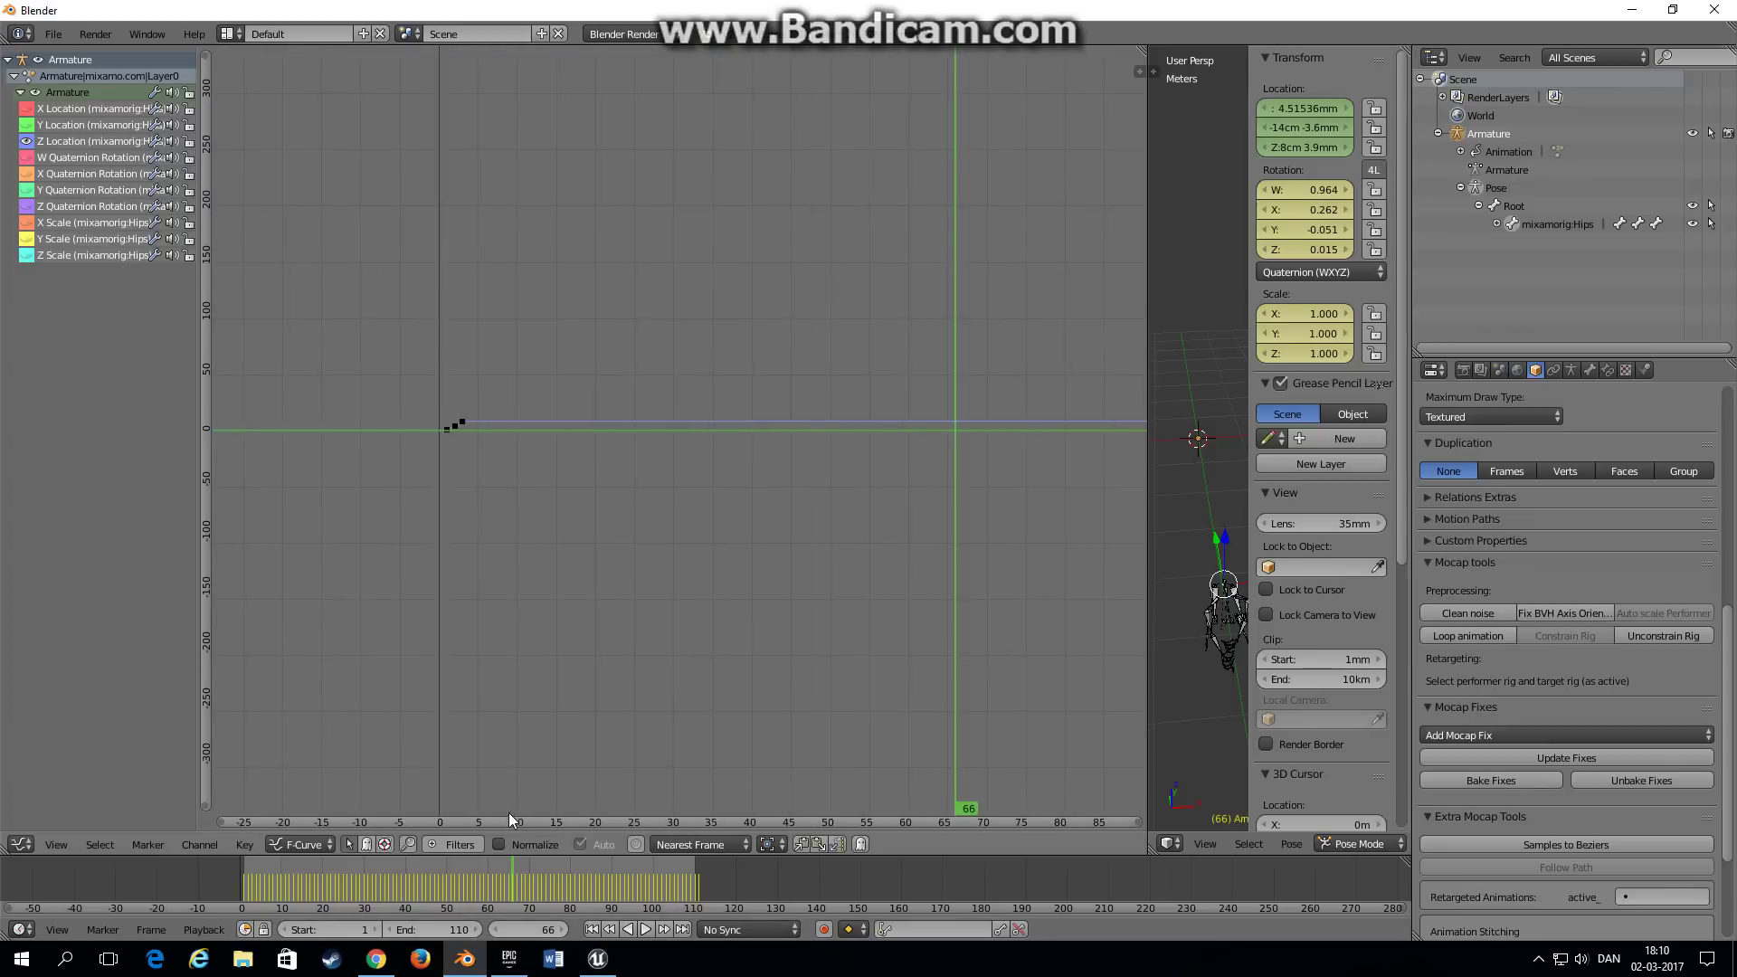
right_click(517, 427)
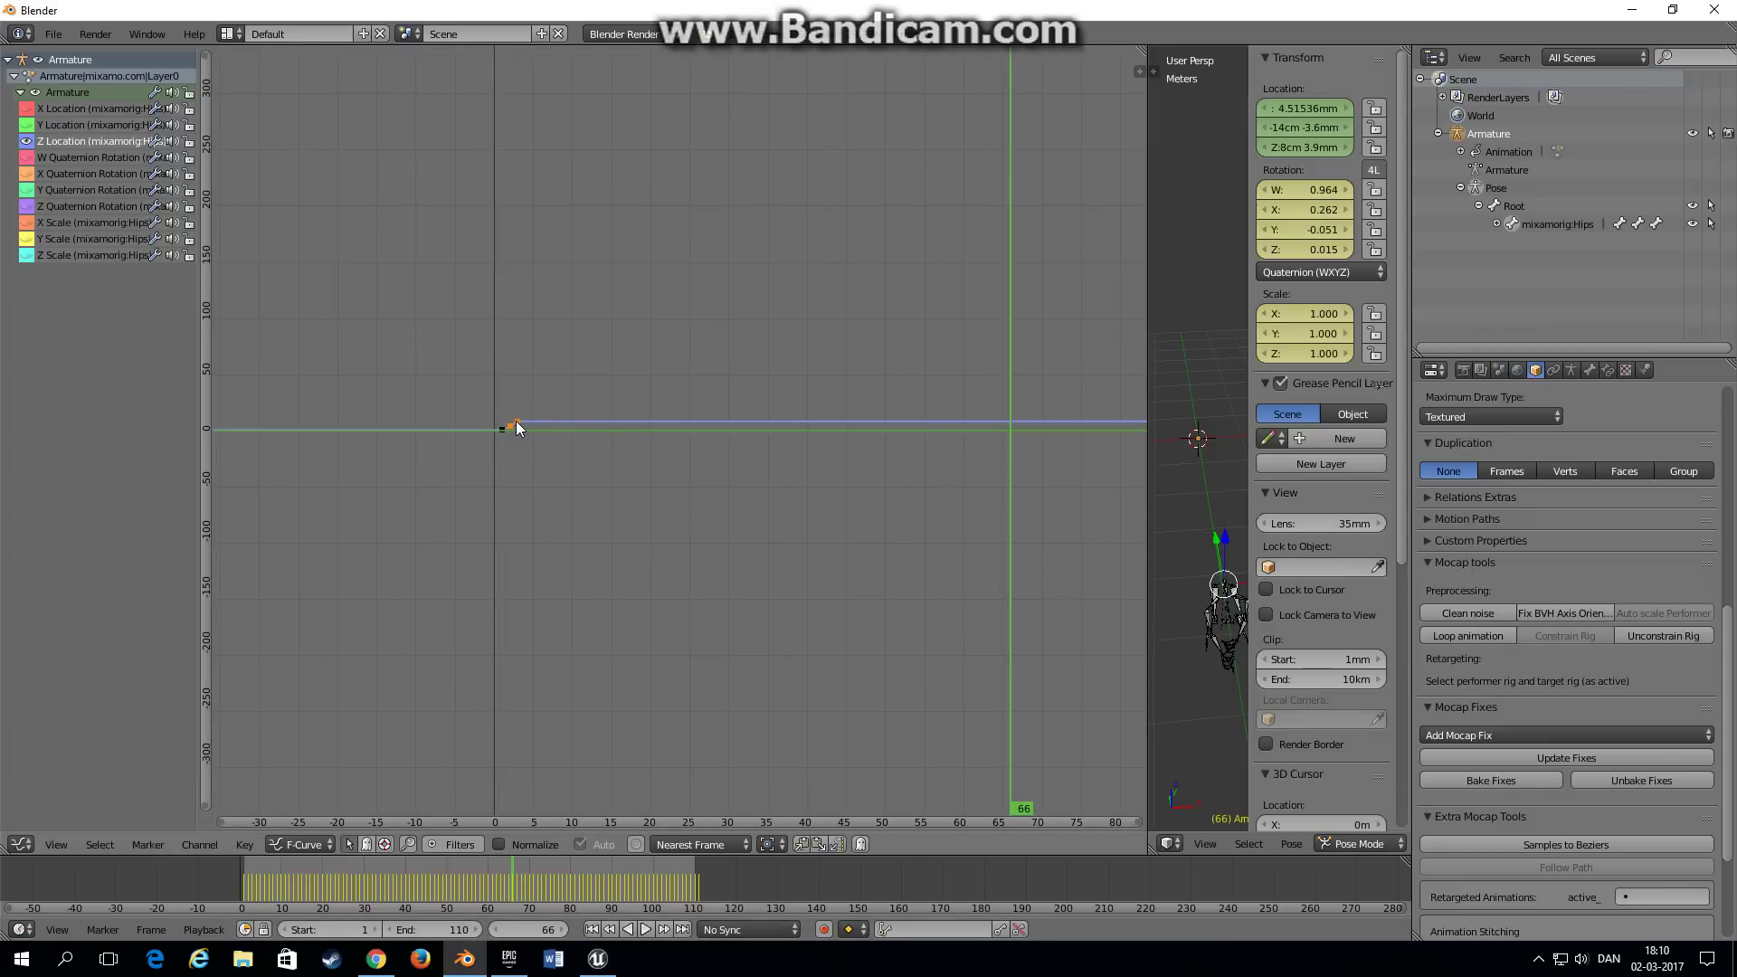
key(x)
click(519, 423)
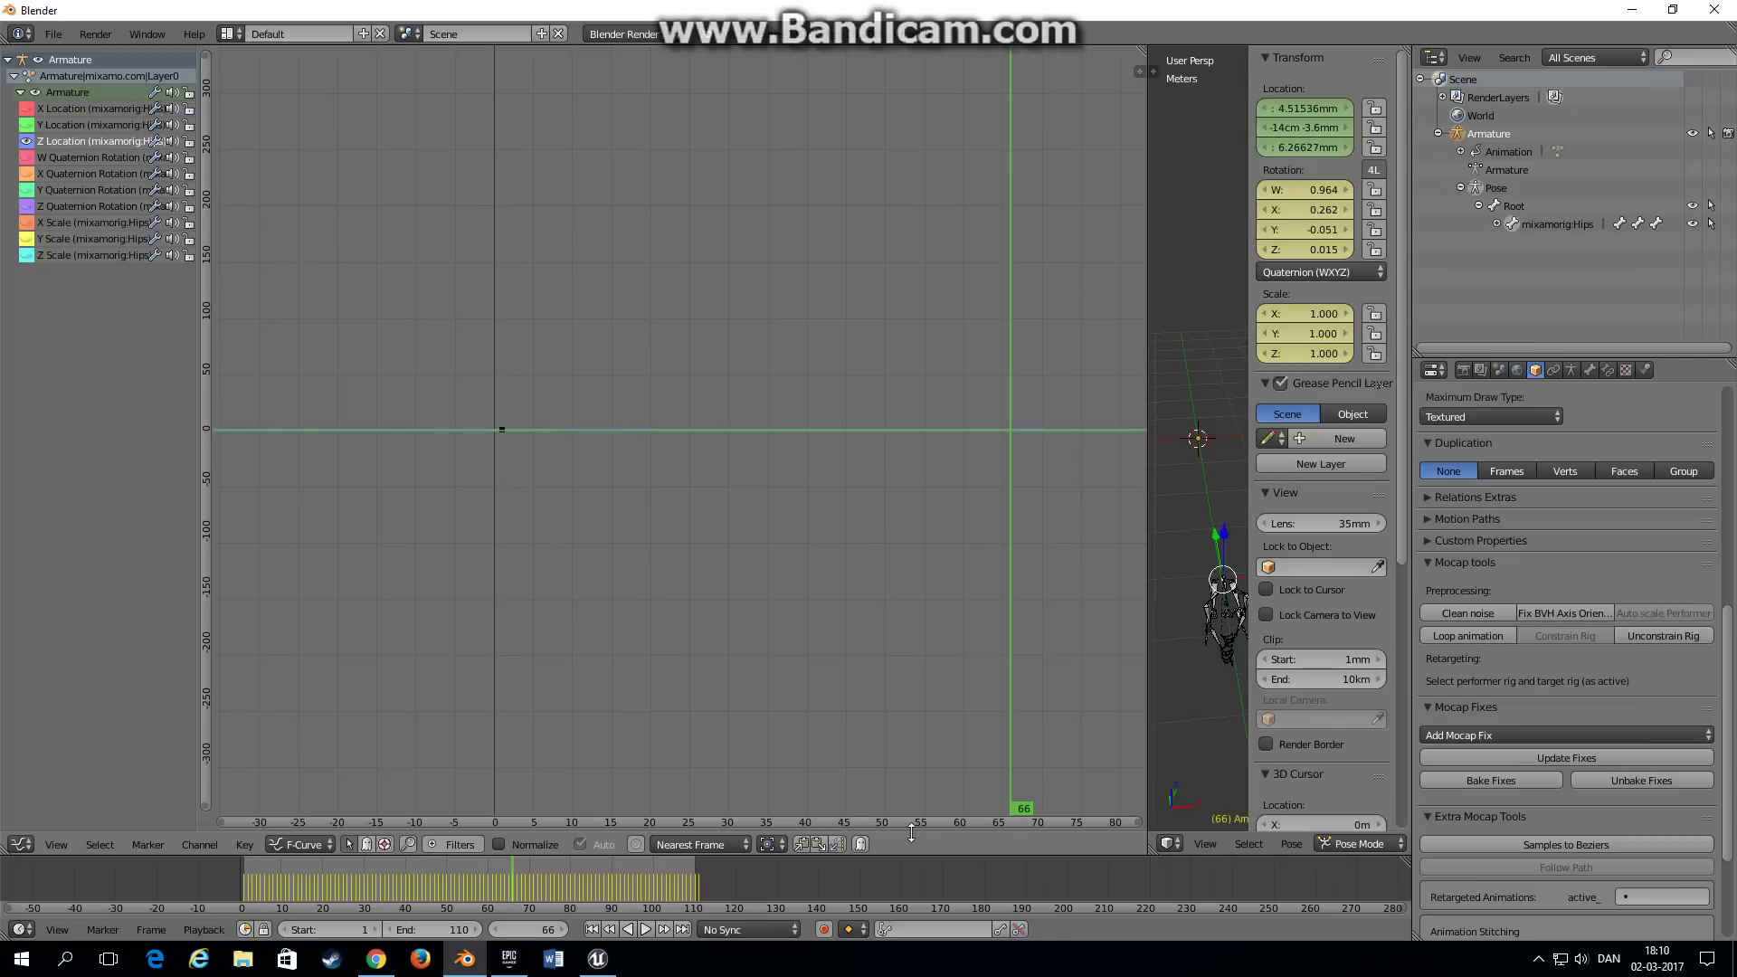
drag(1150, 852, 1104, 803)
Step: Play the 110-frame run-jump-attack animation through, then stop and rewind it to frame 1
scroll(562, 661, down, 4)
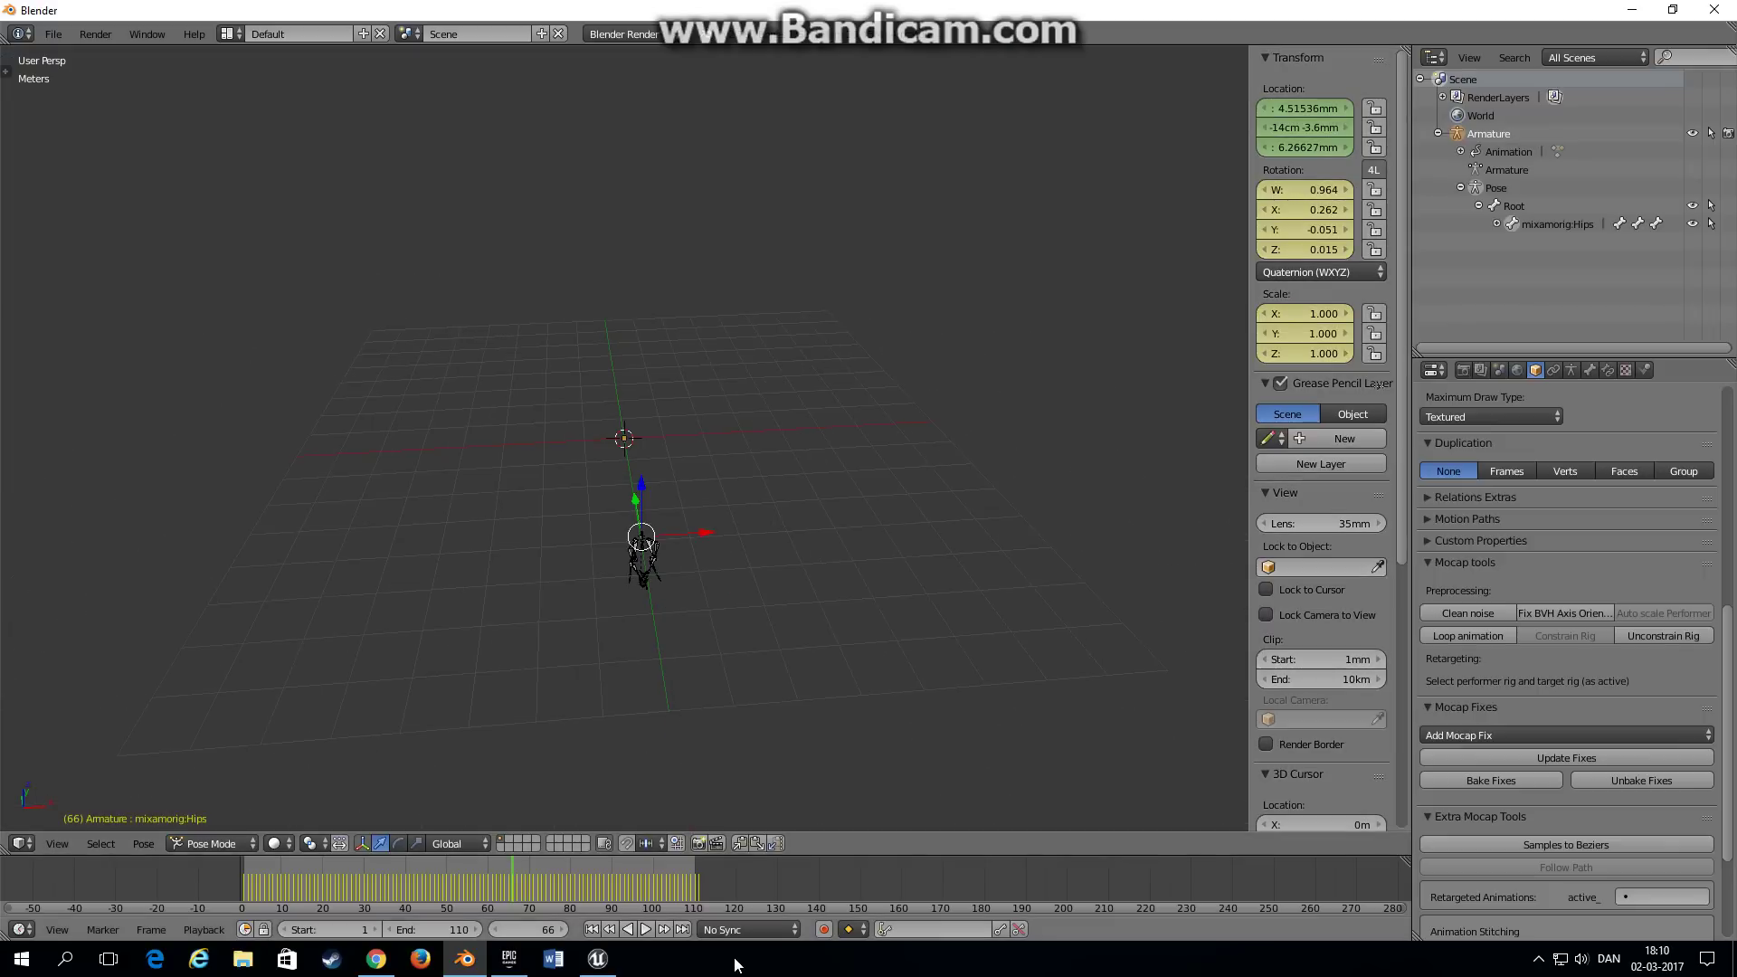
click(636, 928)
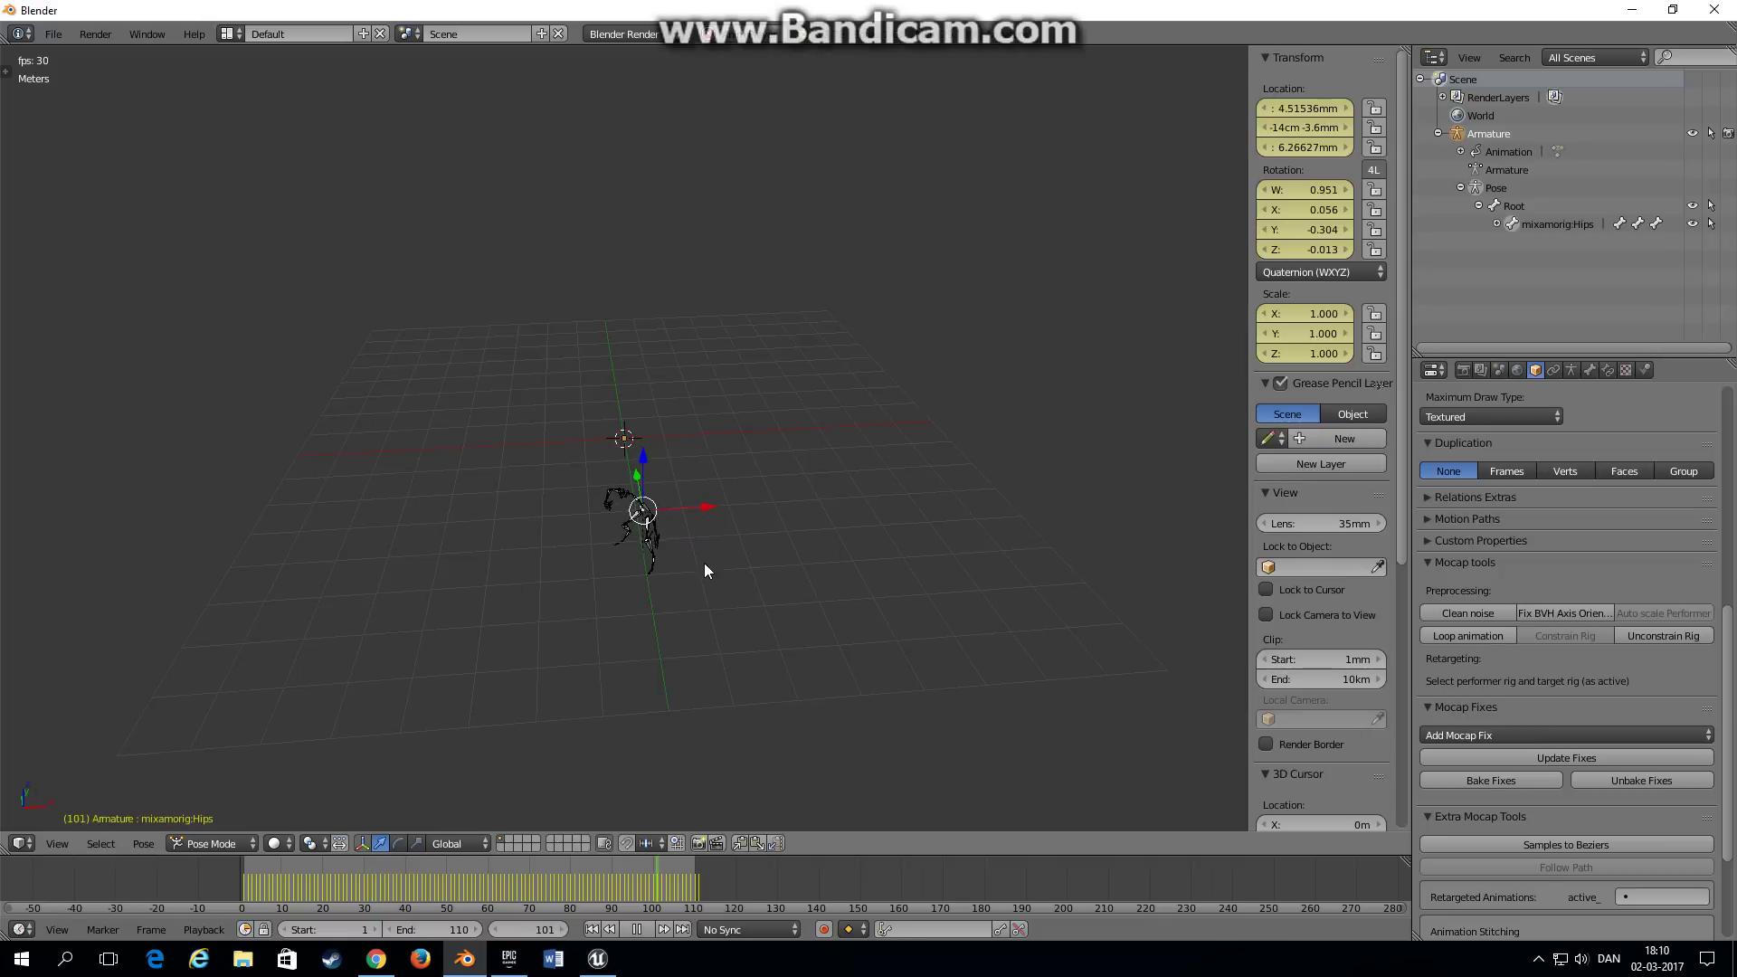
scroll(677, 500, up, 6)
scroll(675, 475, down, 8)
scroll(692, 612, up, 2)
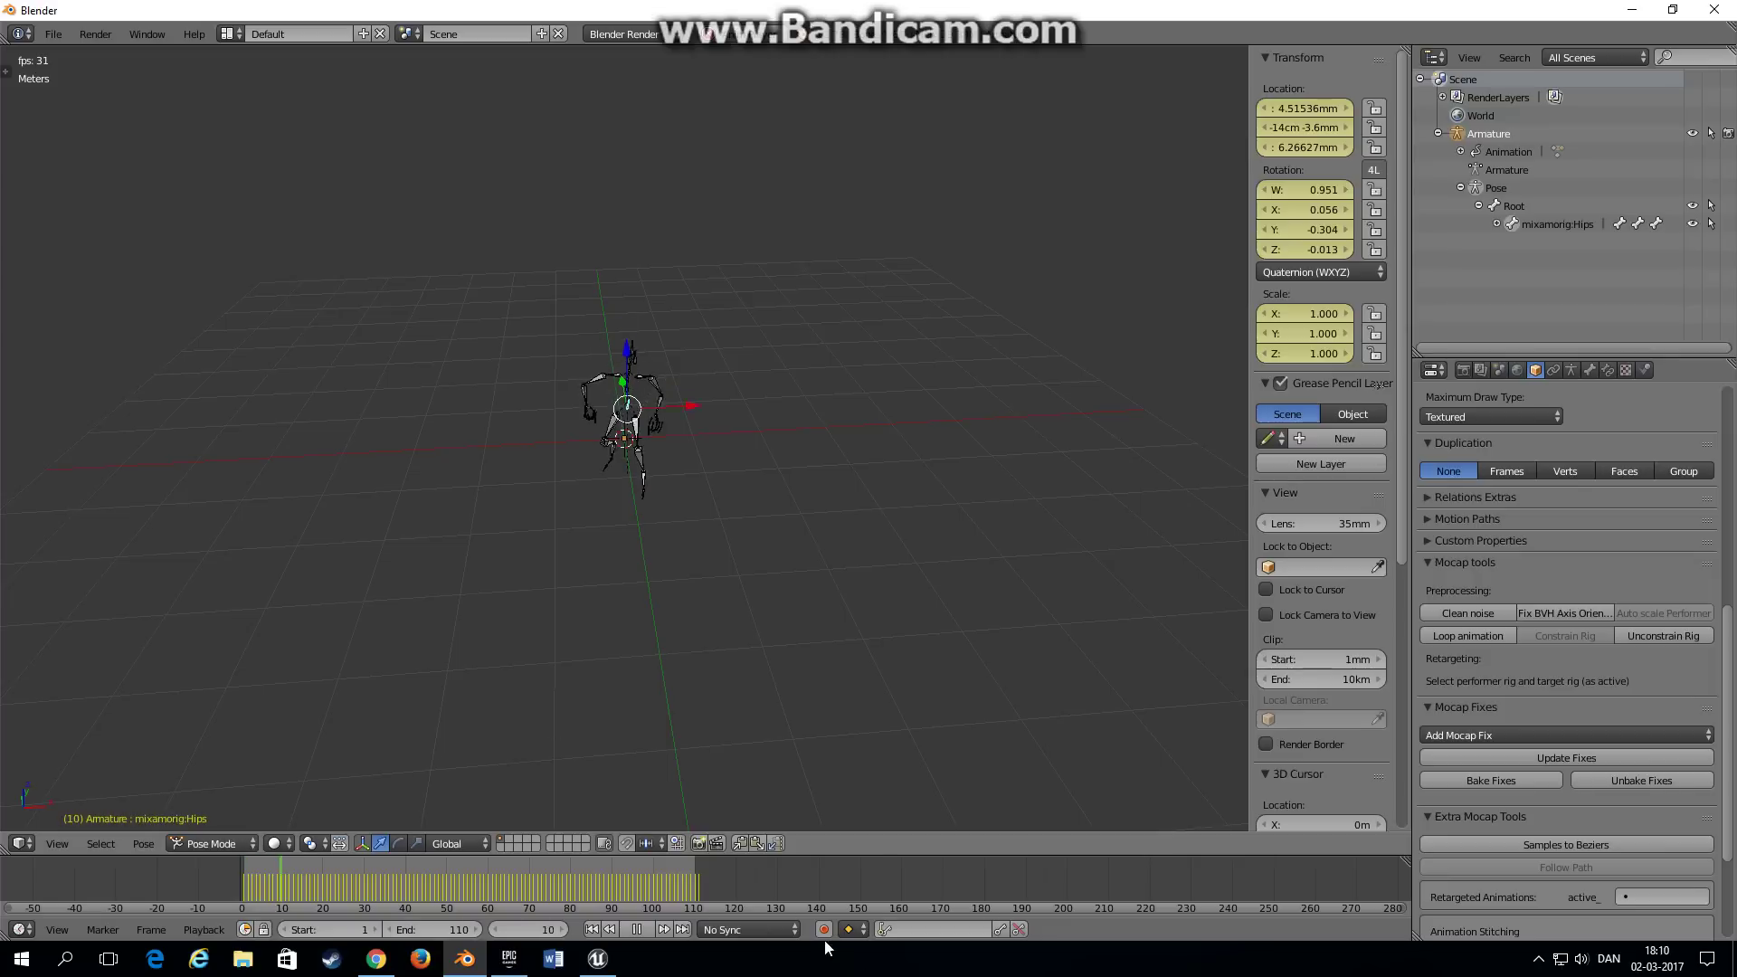
key(Escape)
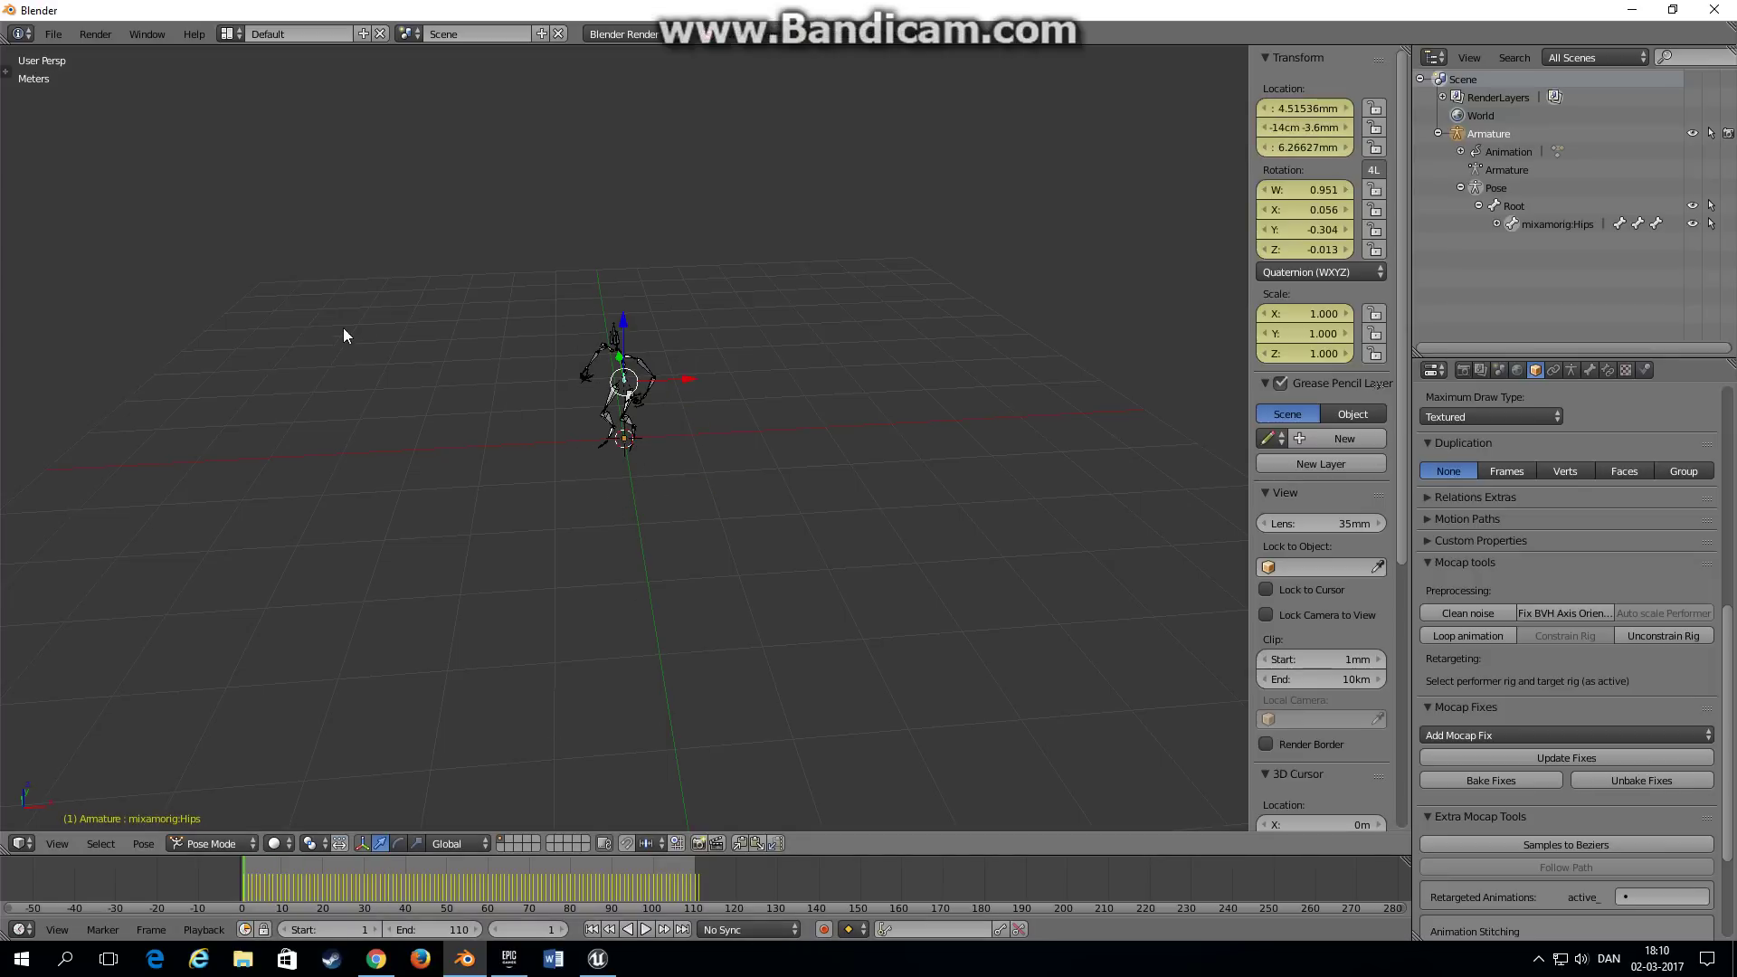
Step: Switch the armature to Object Mode and begin an FBX export into the Downloads folder
click(181, 838)
click(219, 829)
click(51, 36)
mouse_move(89, 376)
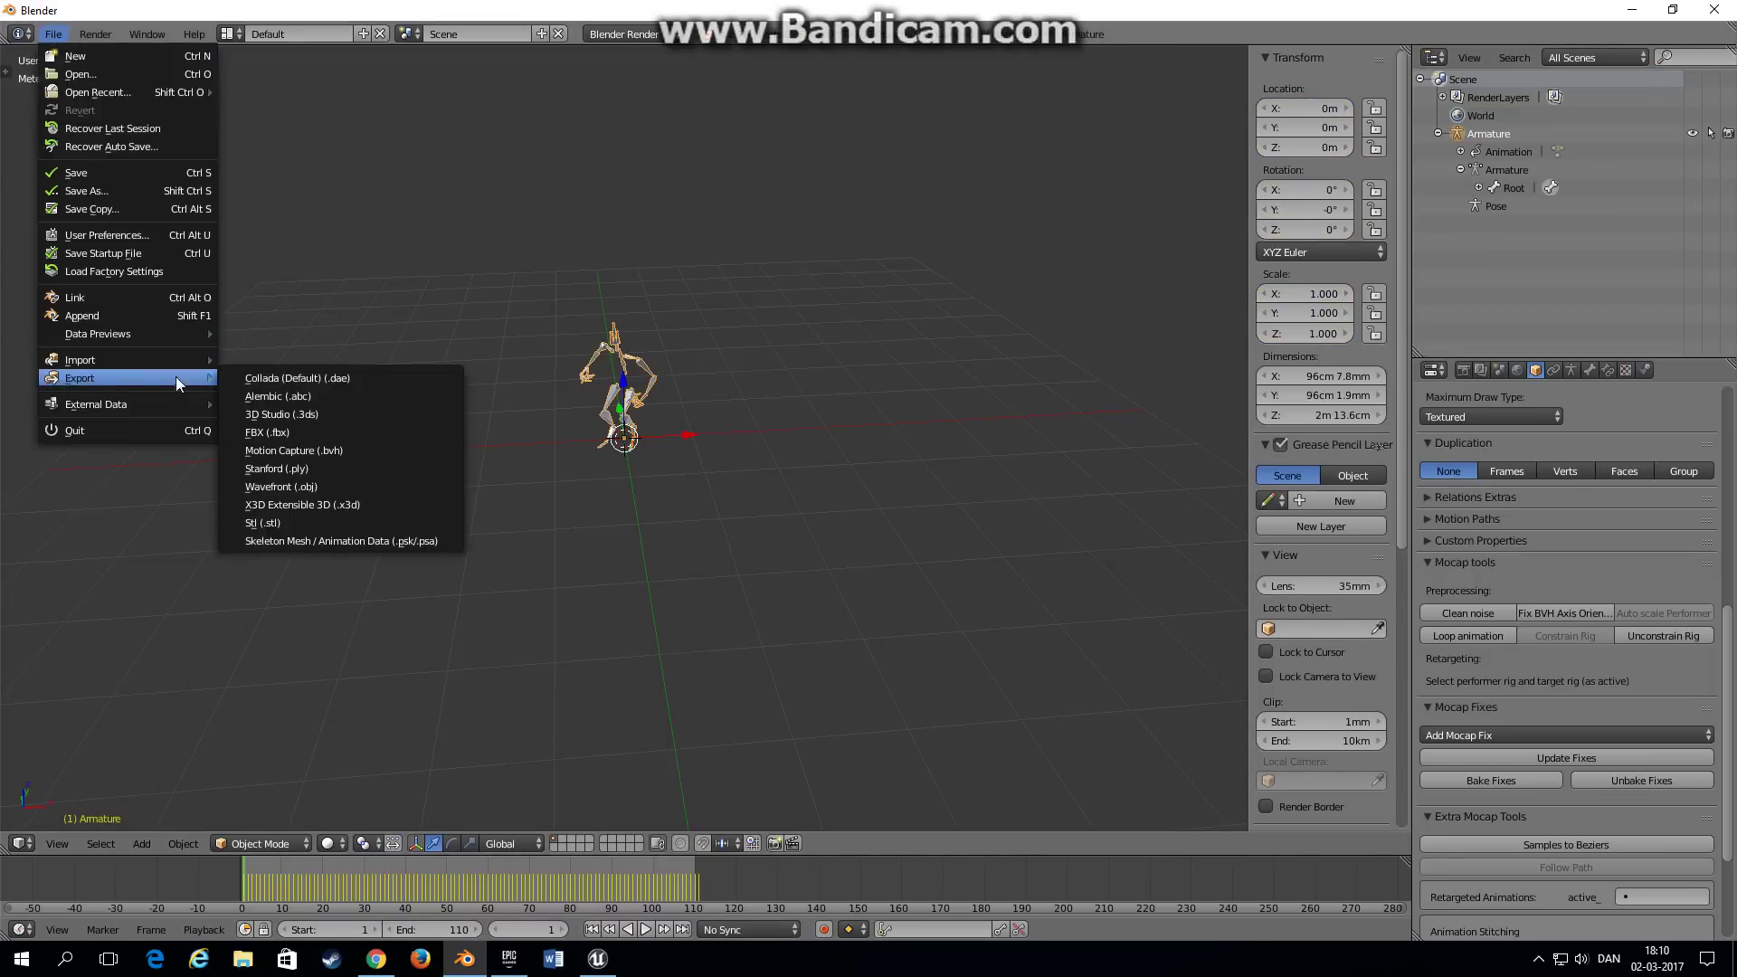
click(296, 429)
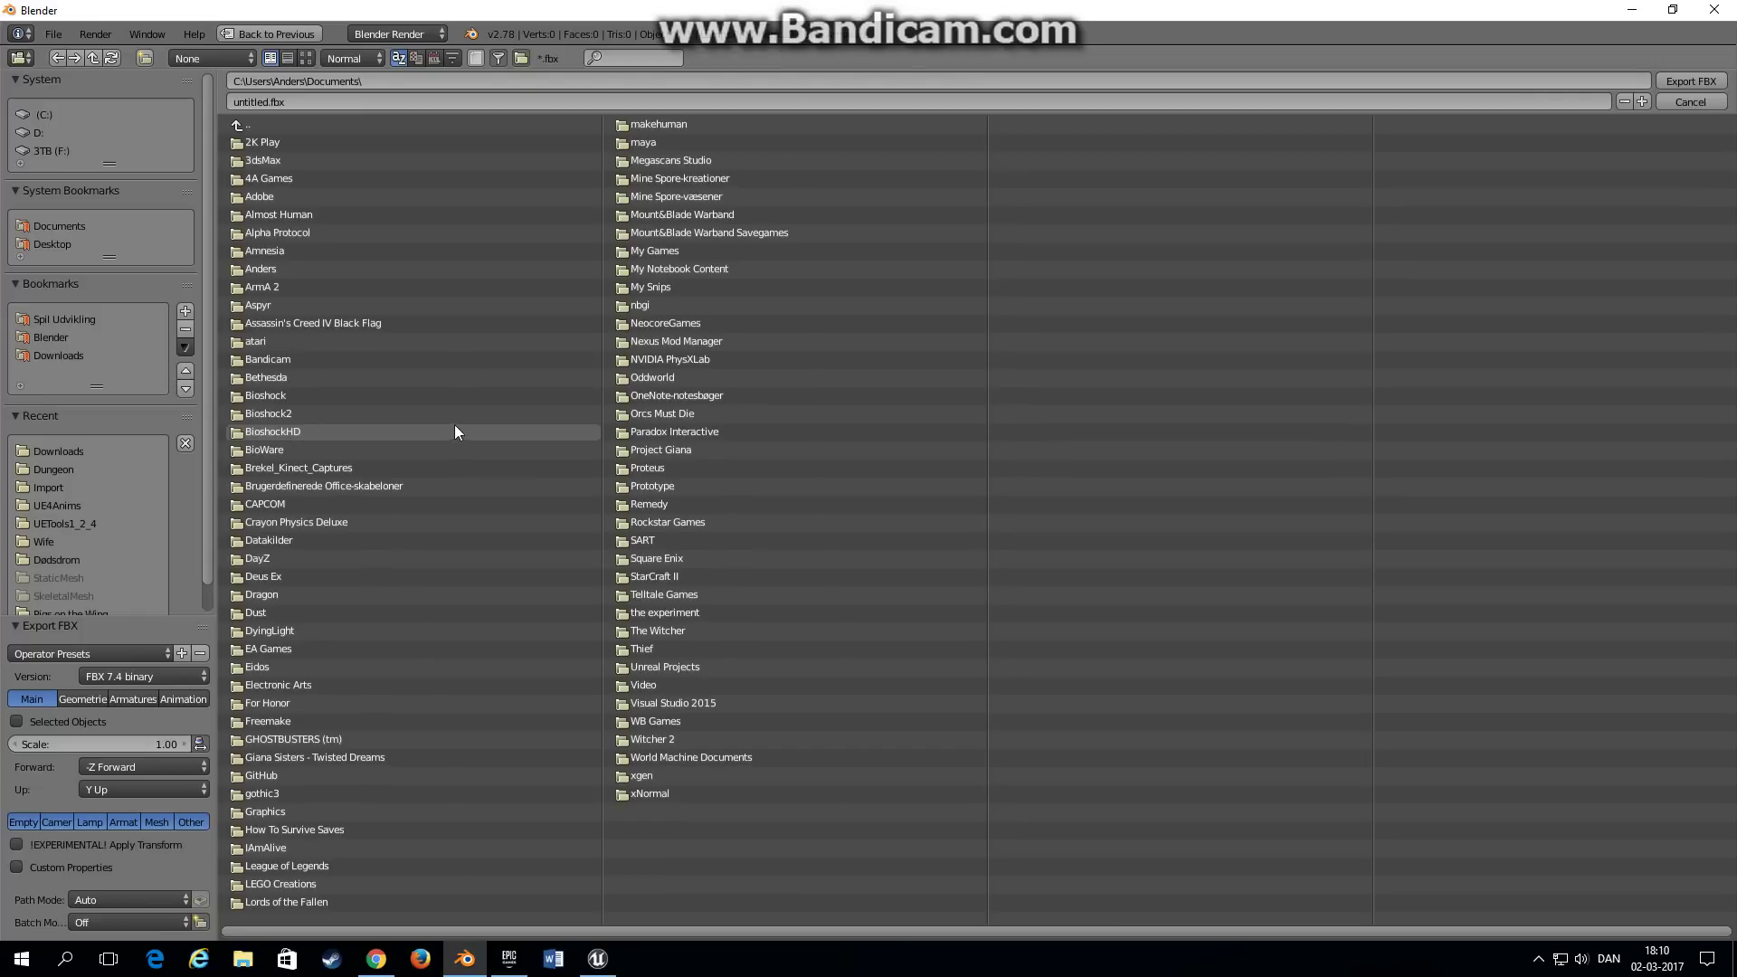
click(59, 356)
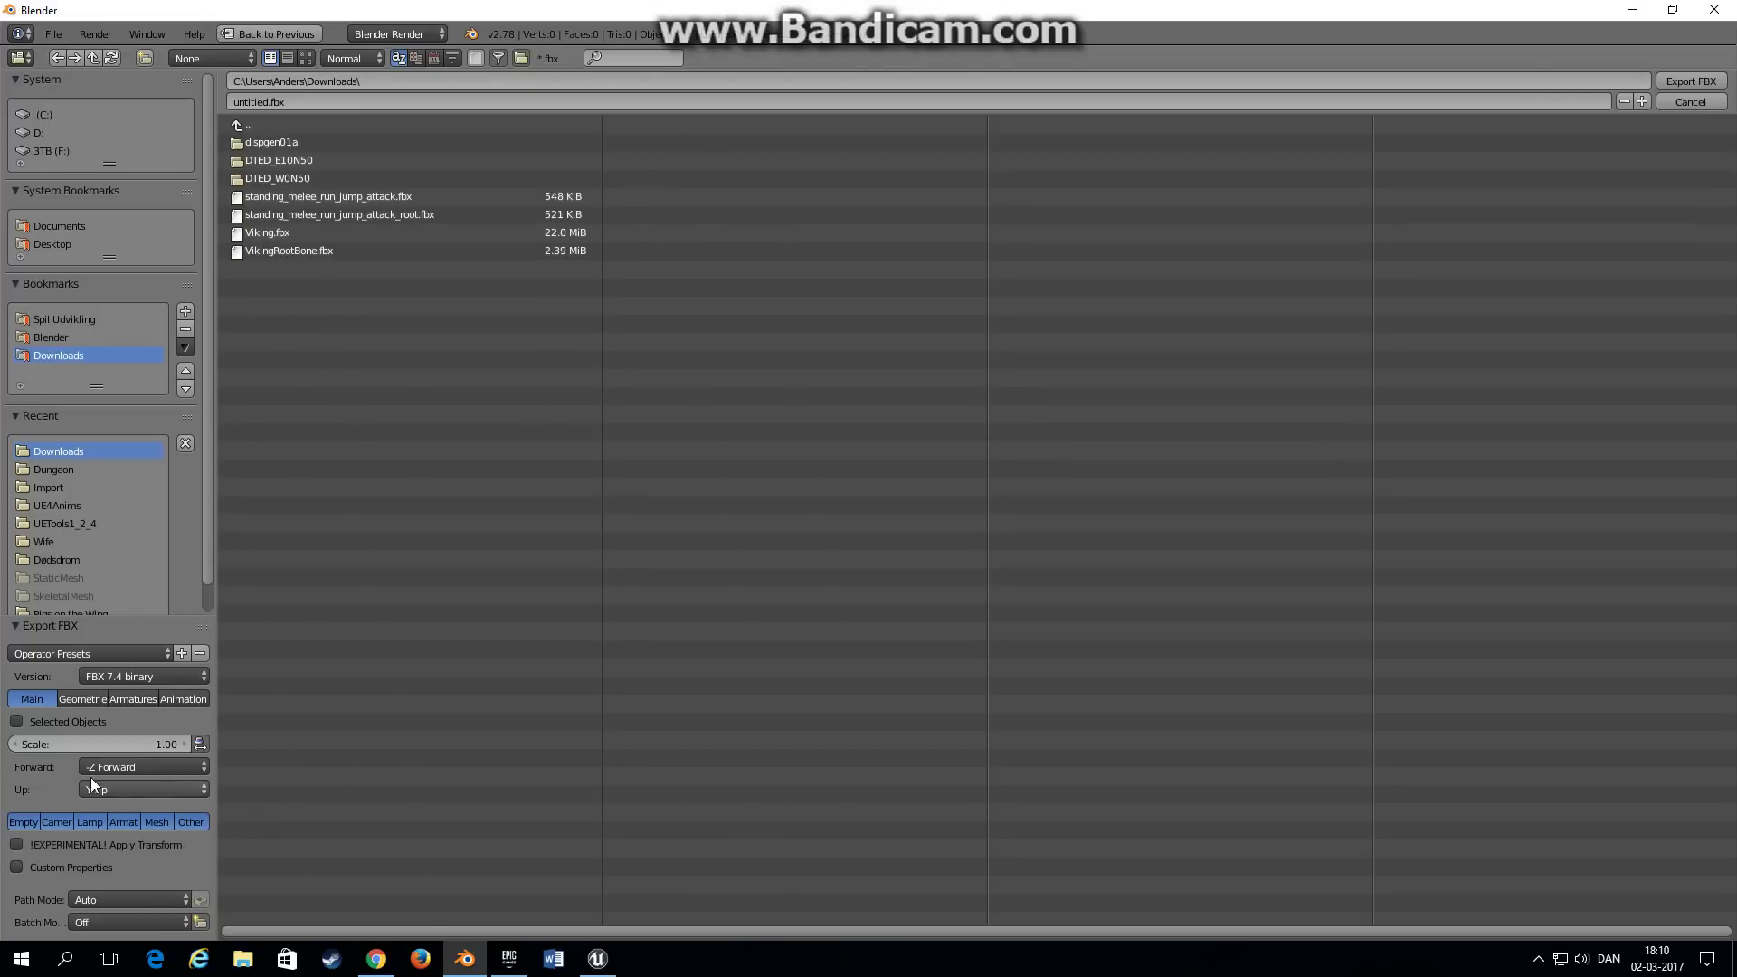
Step: Export as standing_melee_run_jump_attack_root.fbx with -Y Forward and Z Up, then switch to Unreal
click(145, 766)
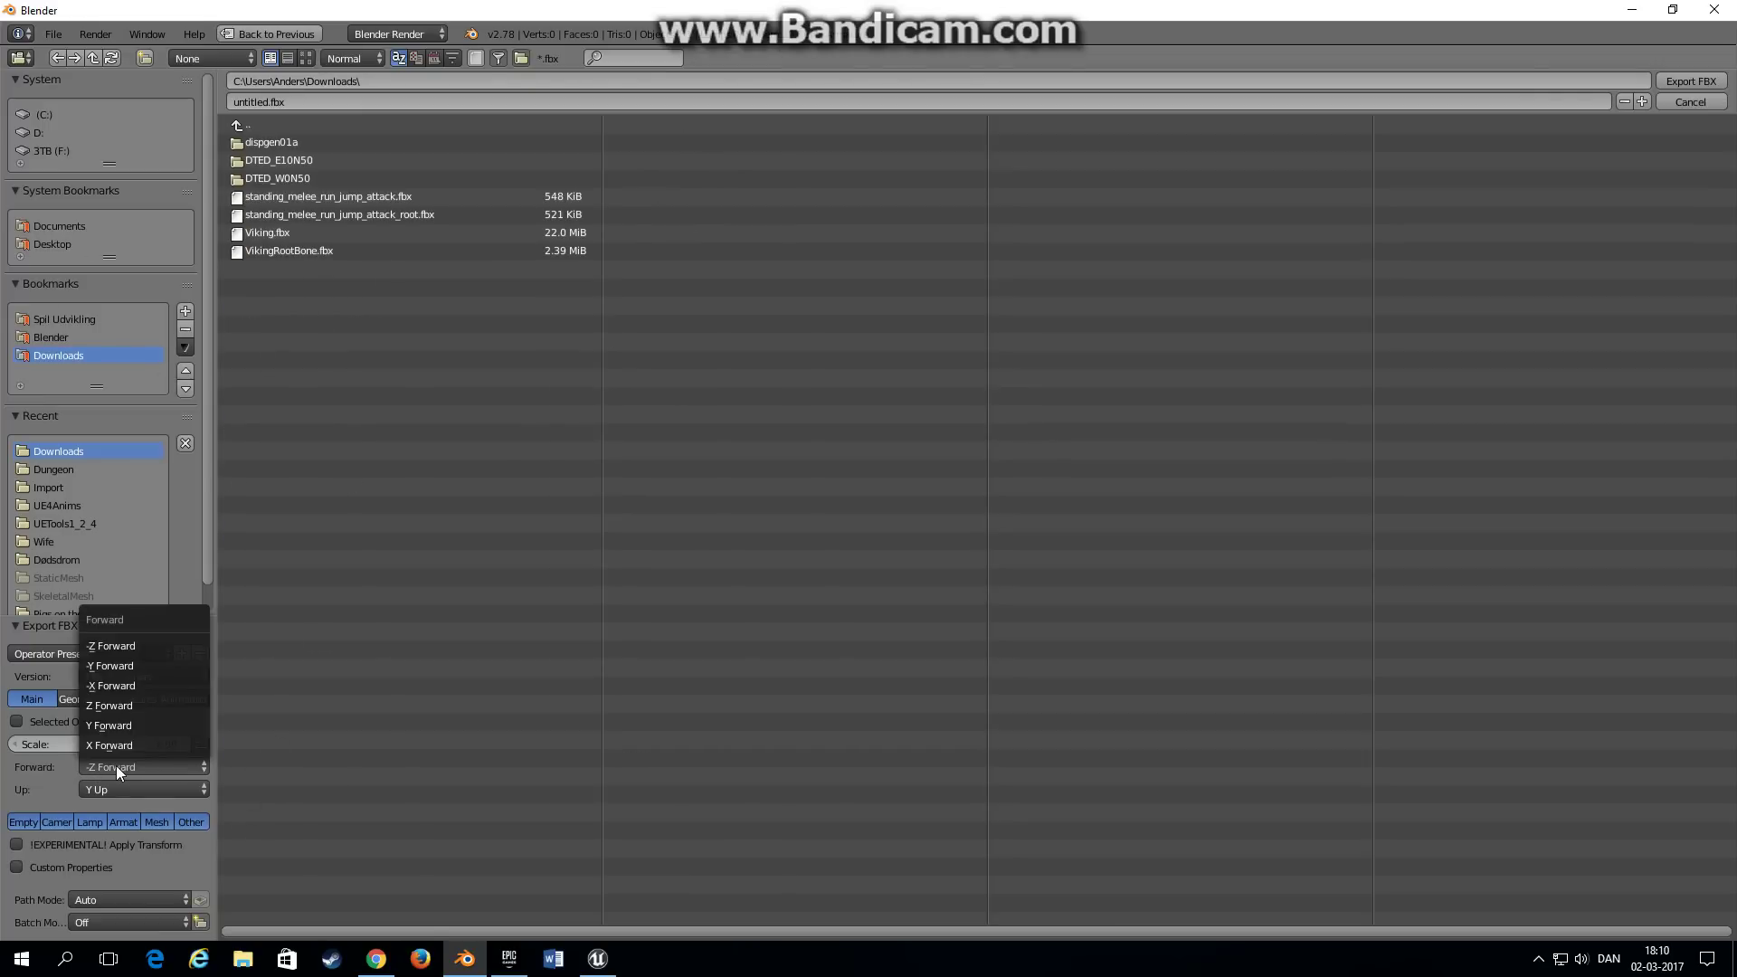
click(123, 665)
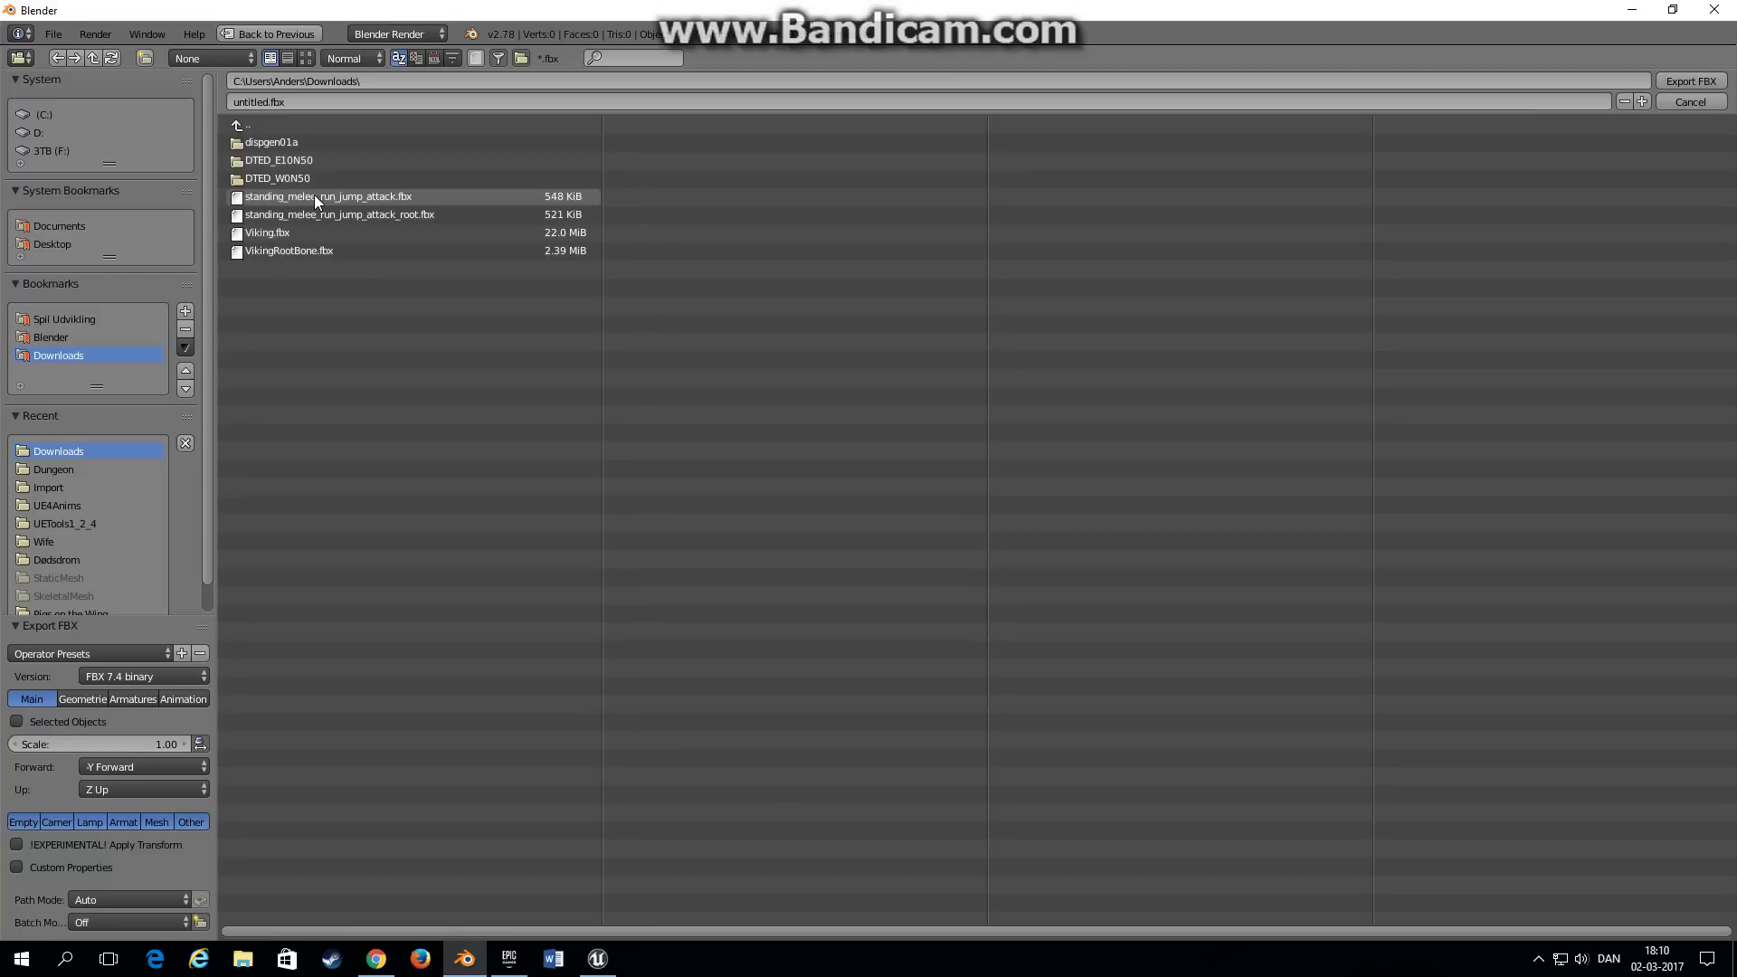
click(373, 210)
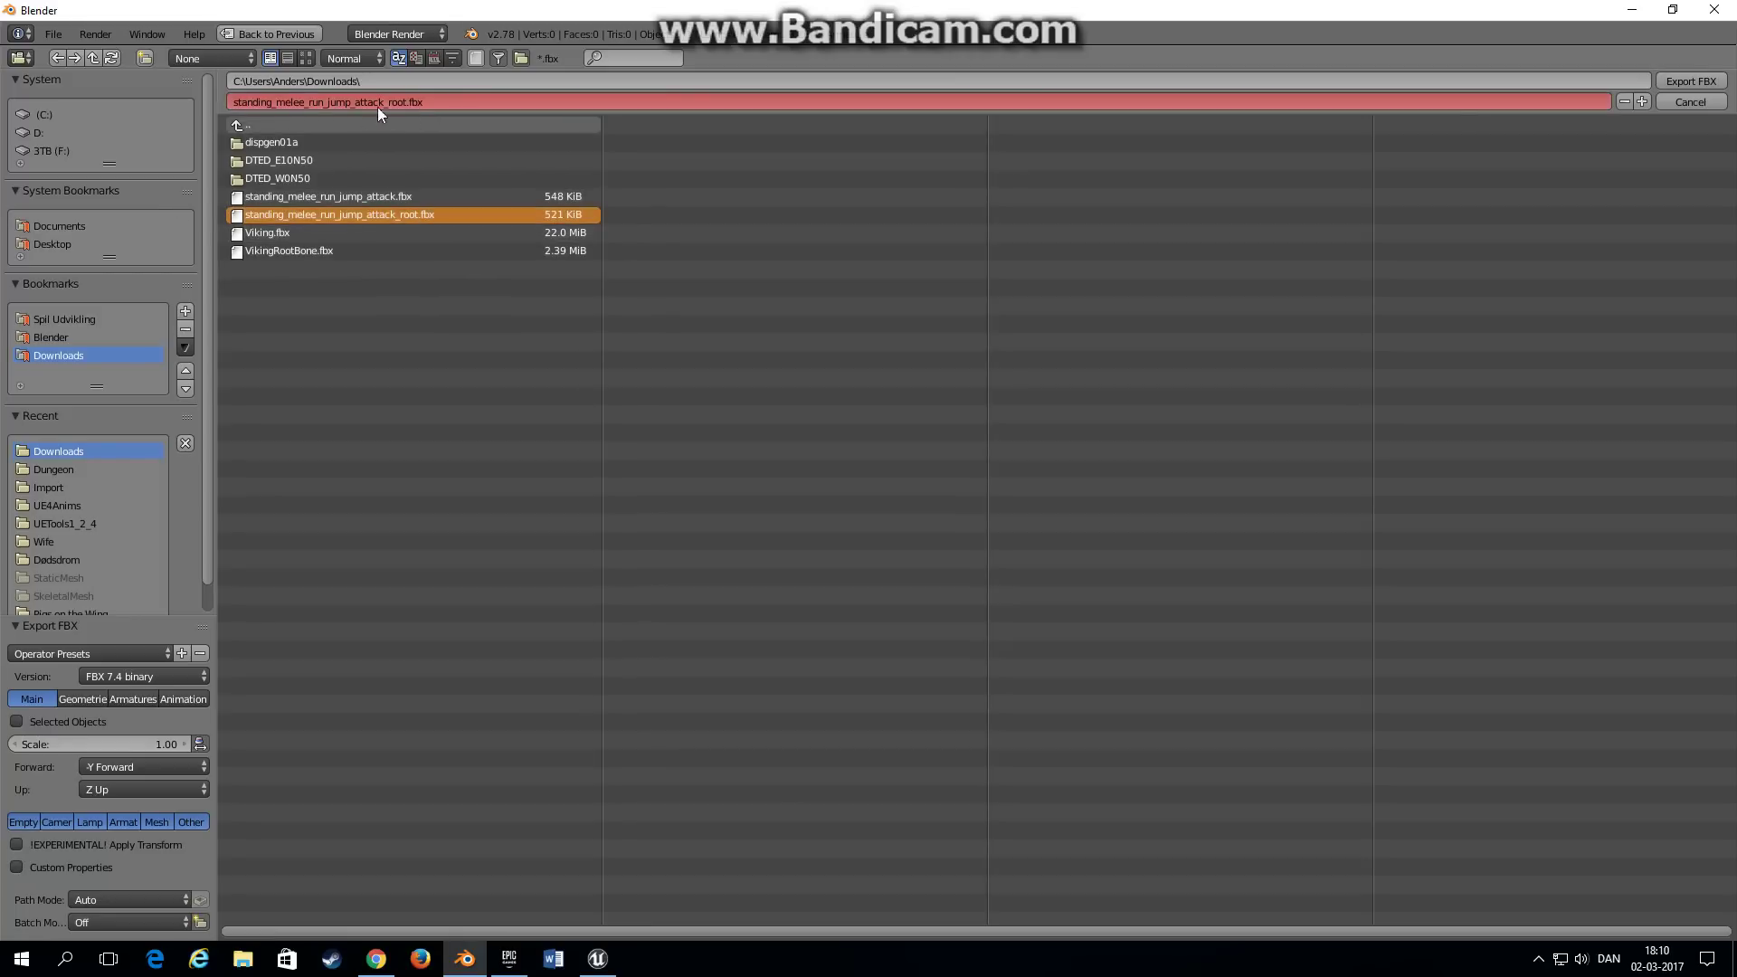
click(1705, 83)
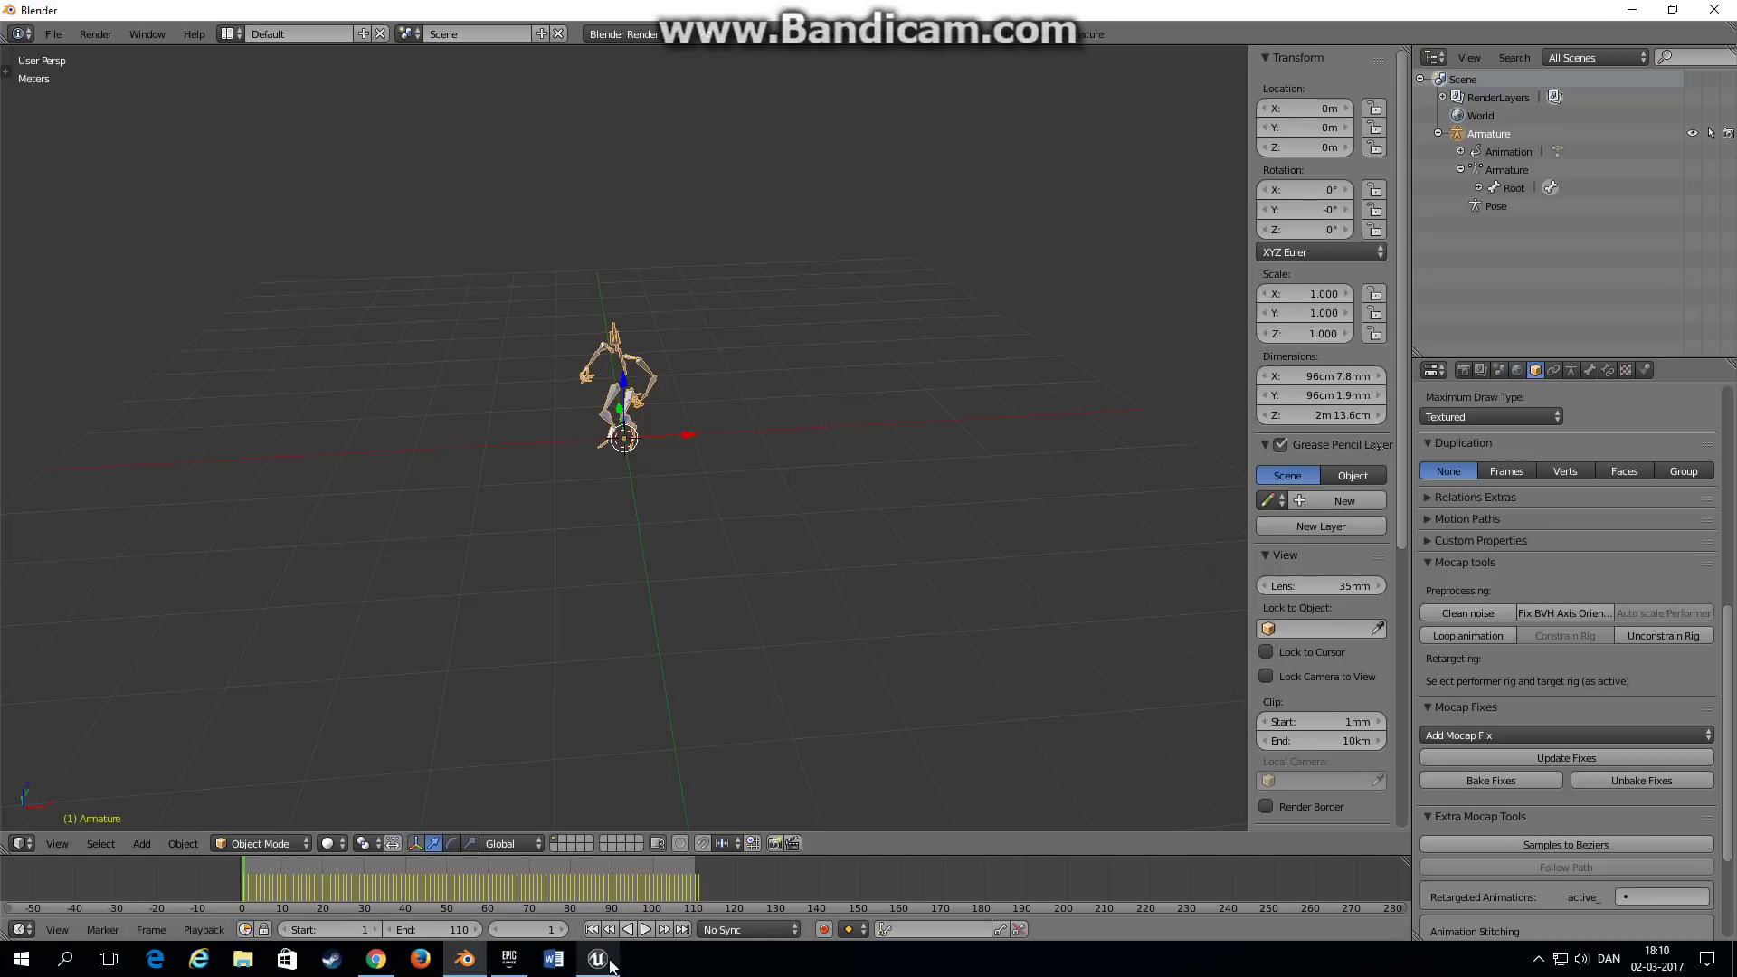
click(598, 958)
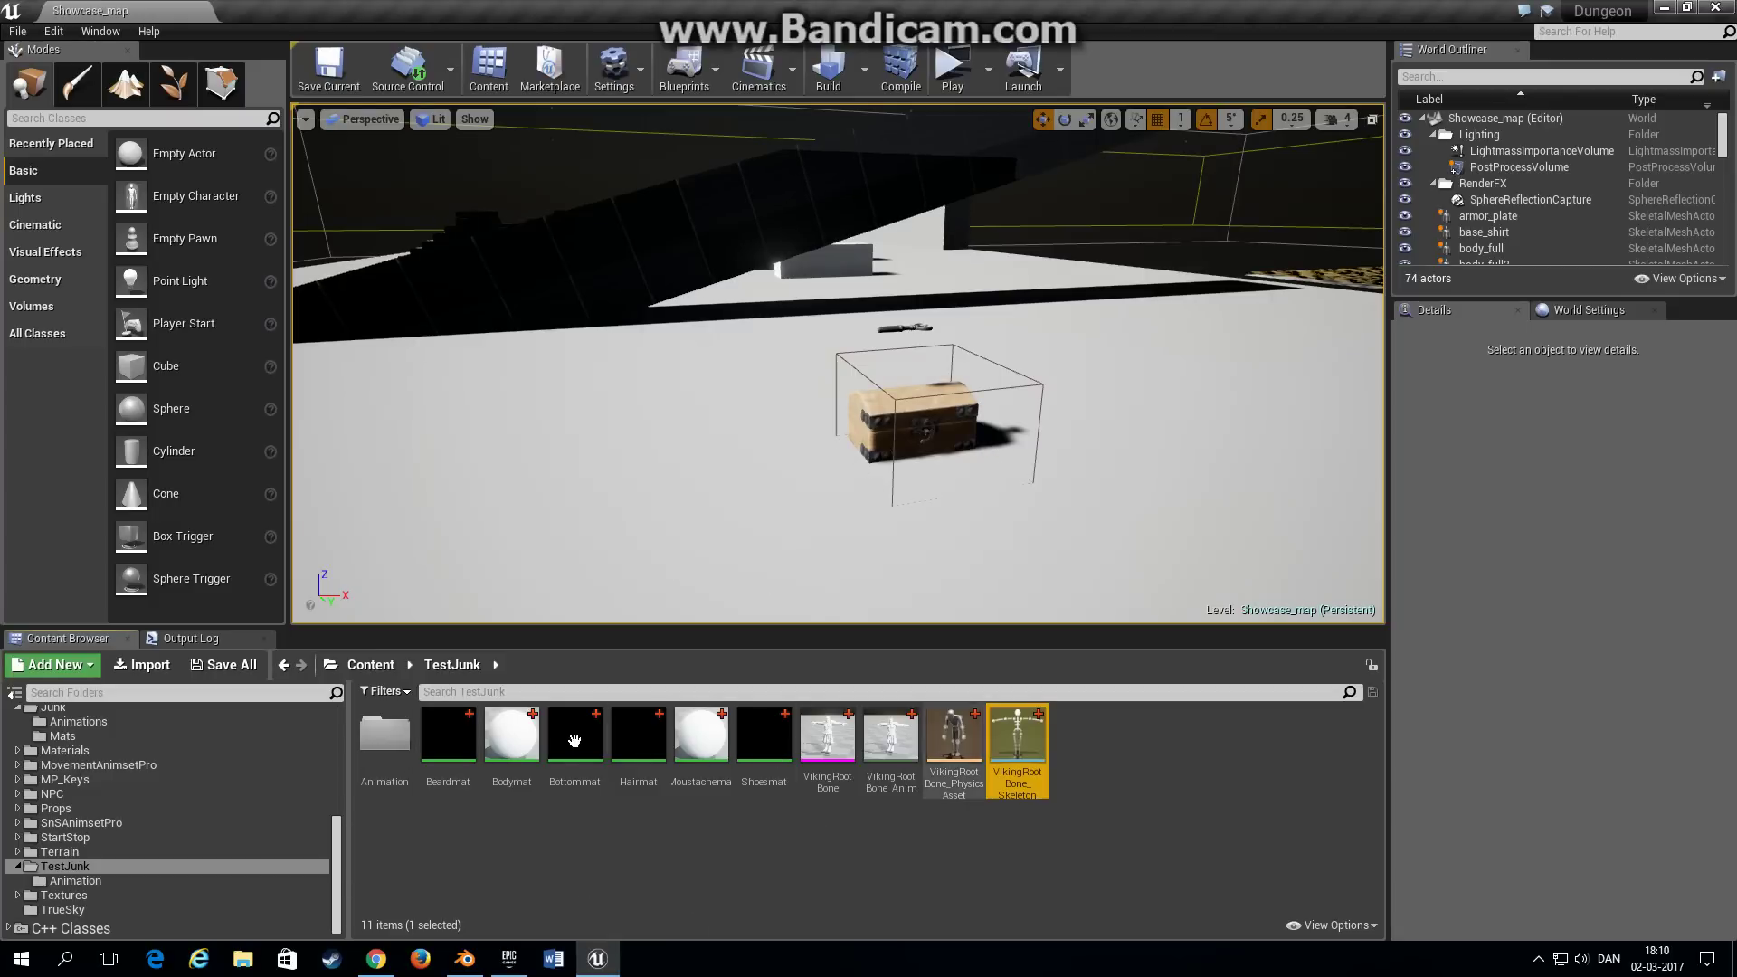
Step: In TestJunk/Animation, start importing standing_melee_run_jump_attack_root.fbx
click(396, 747)
double_click(397, 747)
right_click(486, 767)
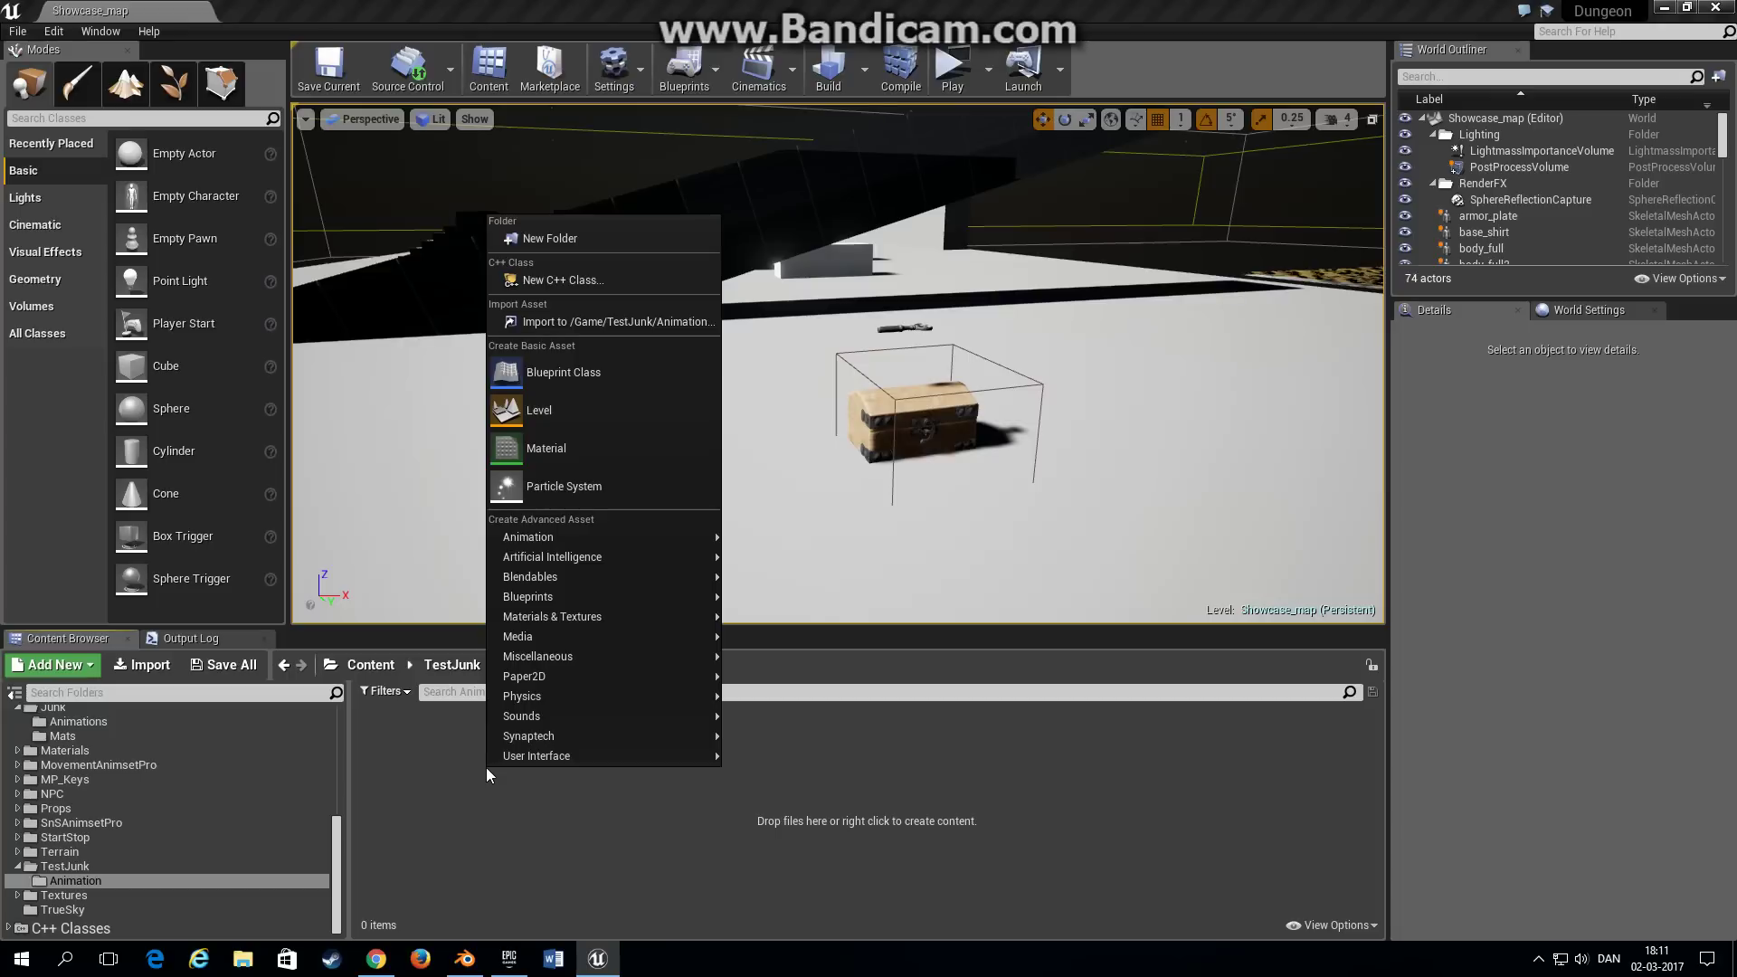
click(571, 322)
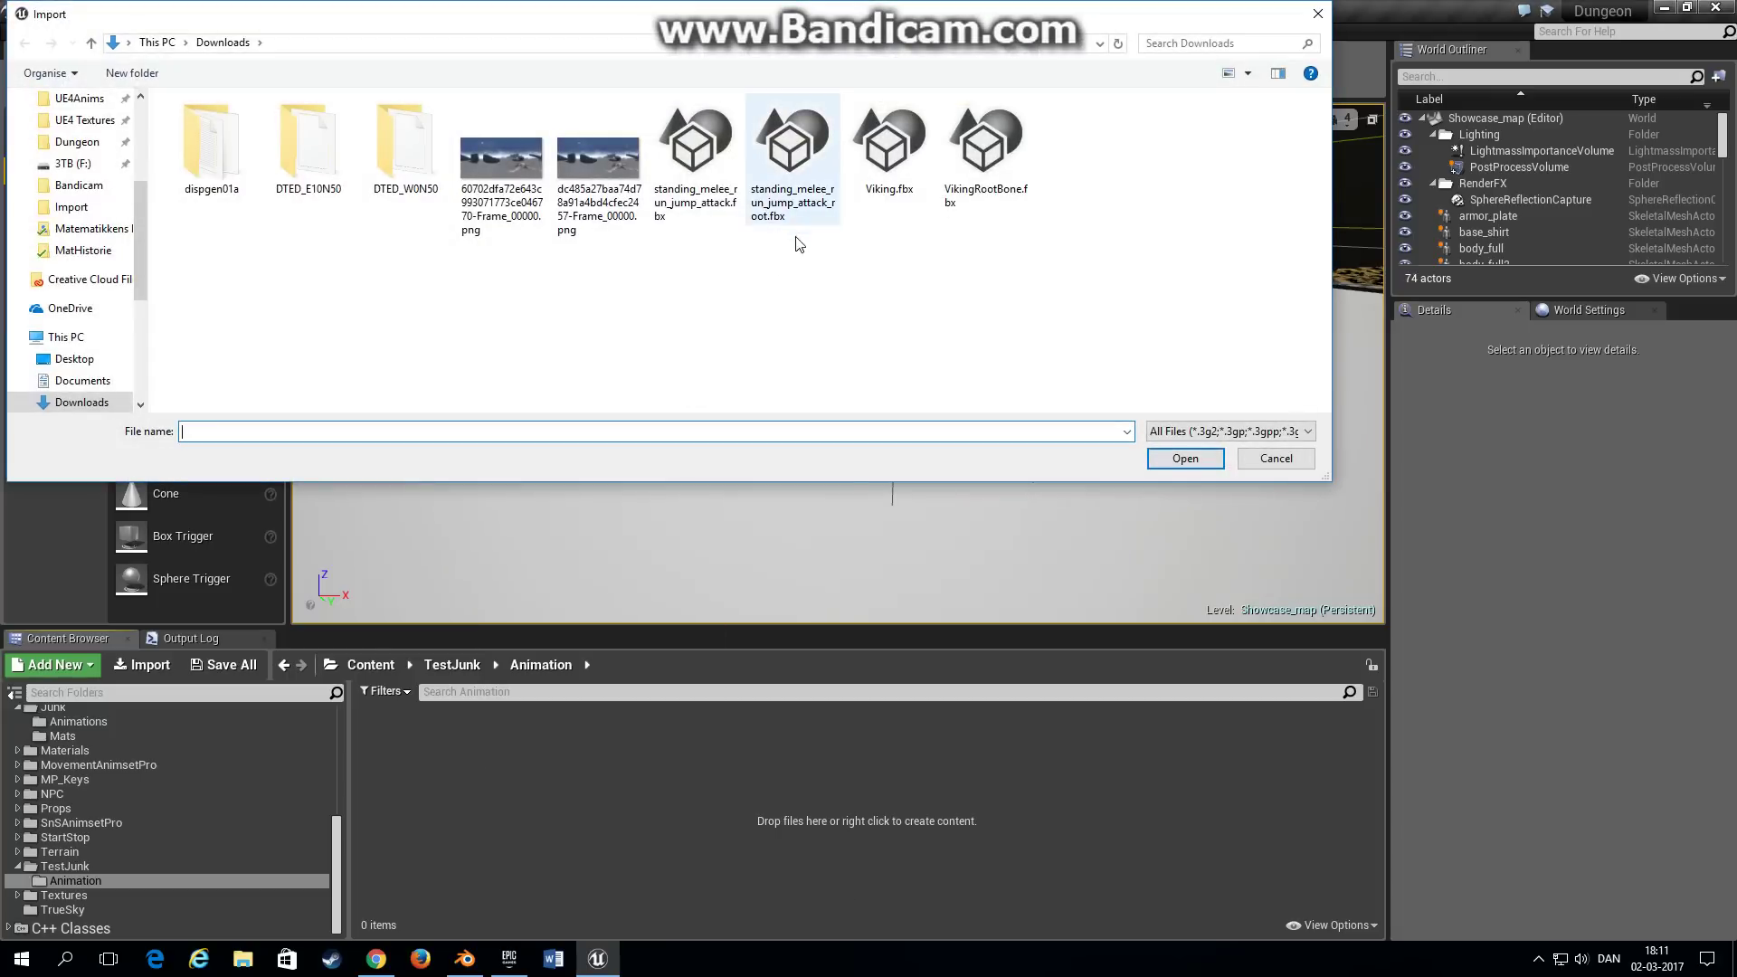
click(790, 206)
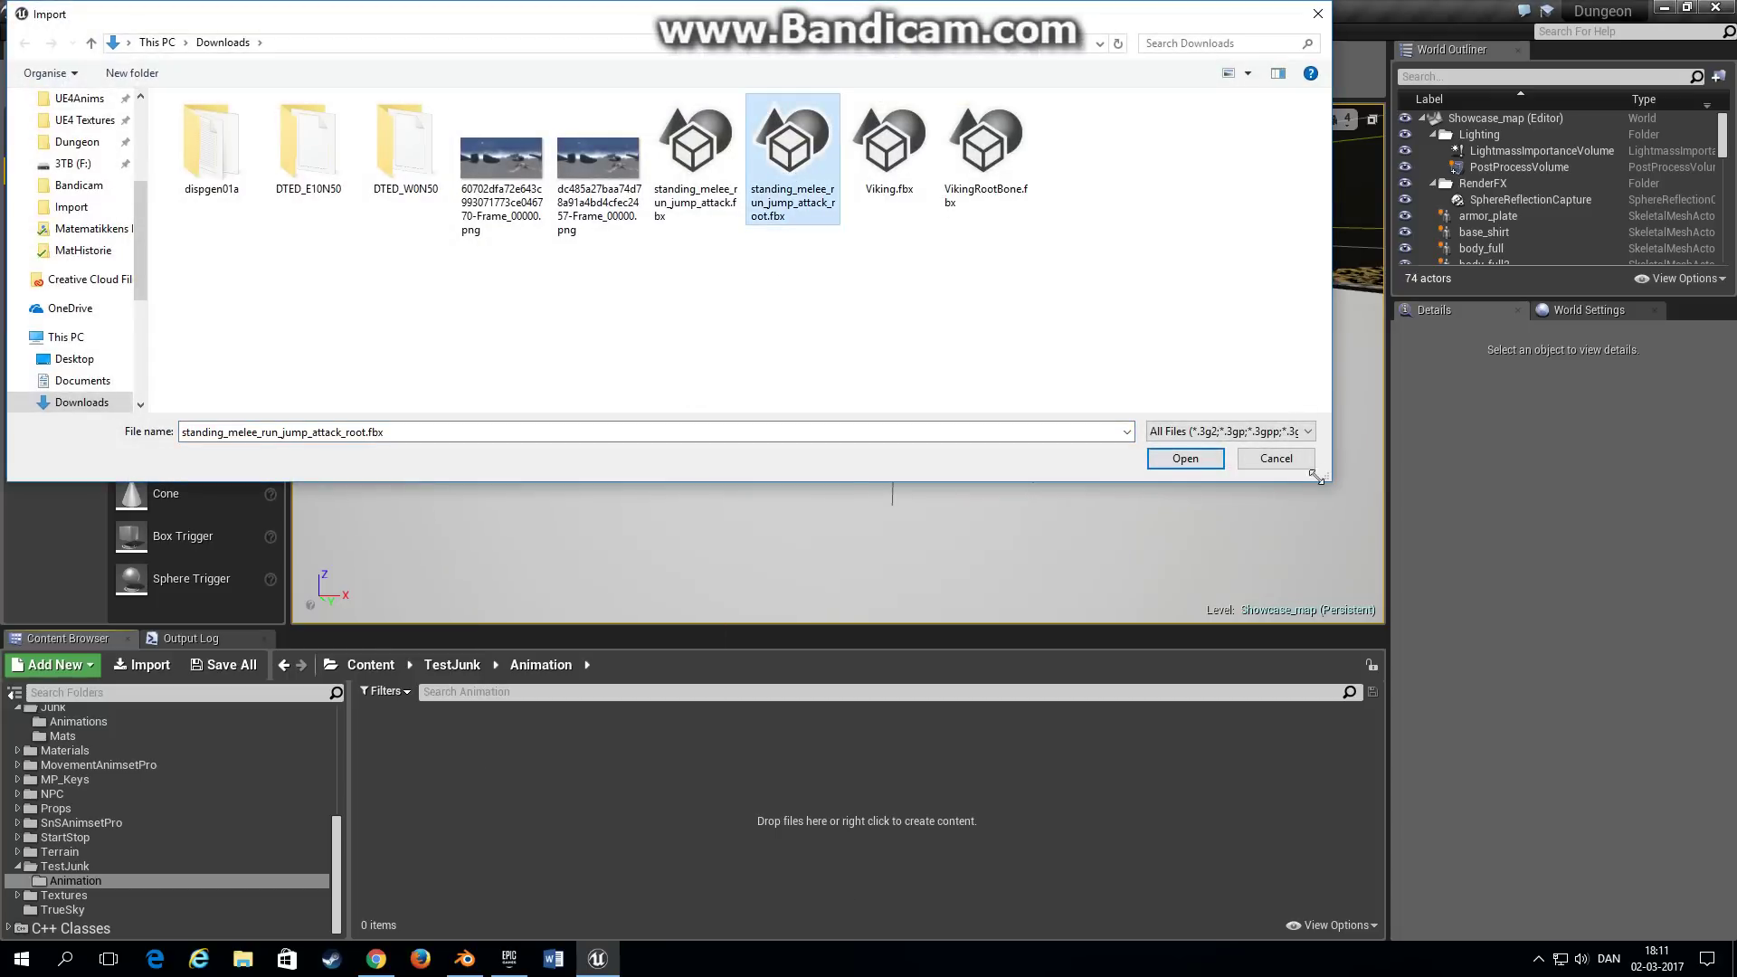
click(1208, 464)
Step: Target VikingRootBone_Skeleton in the FBX Import Options and complete the import
drag(887, 421, 924, 194)
click(931, 262)
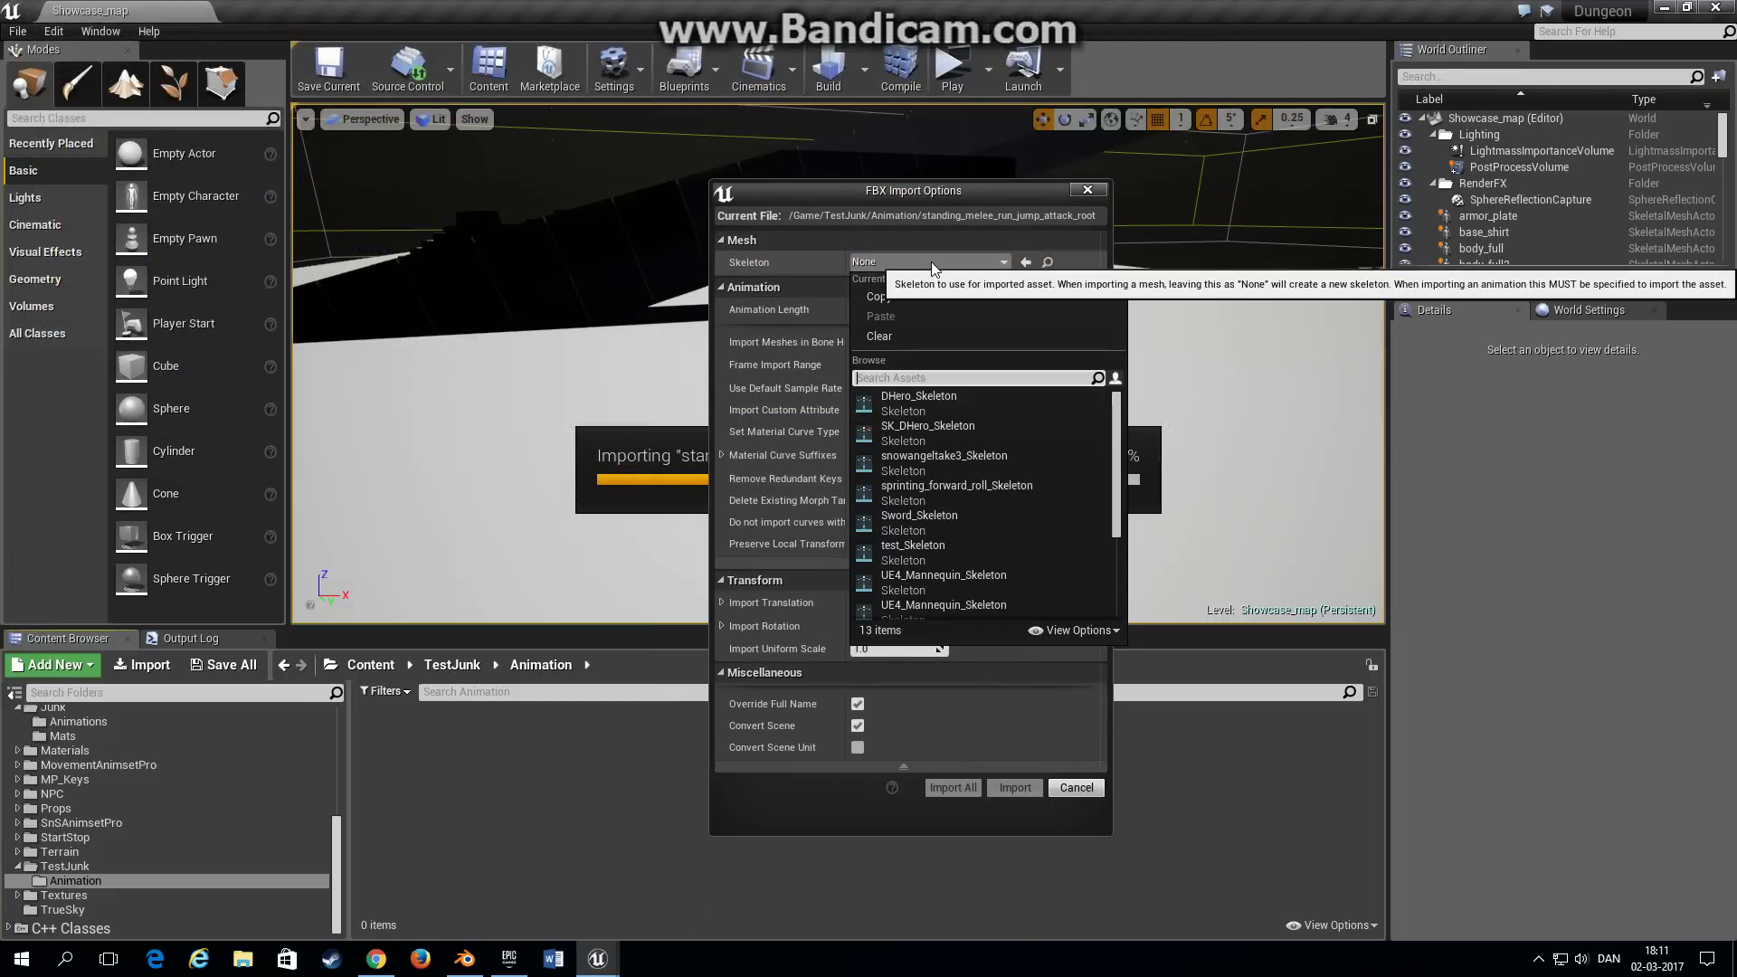
scroll(992, 550, down, 5)
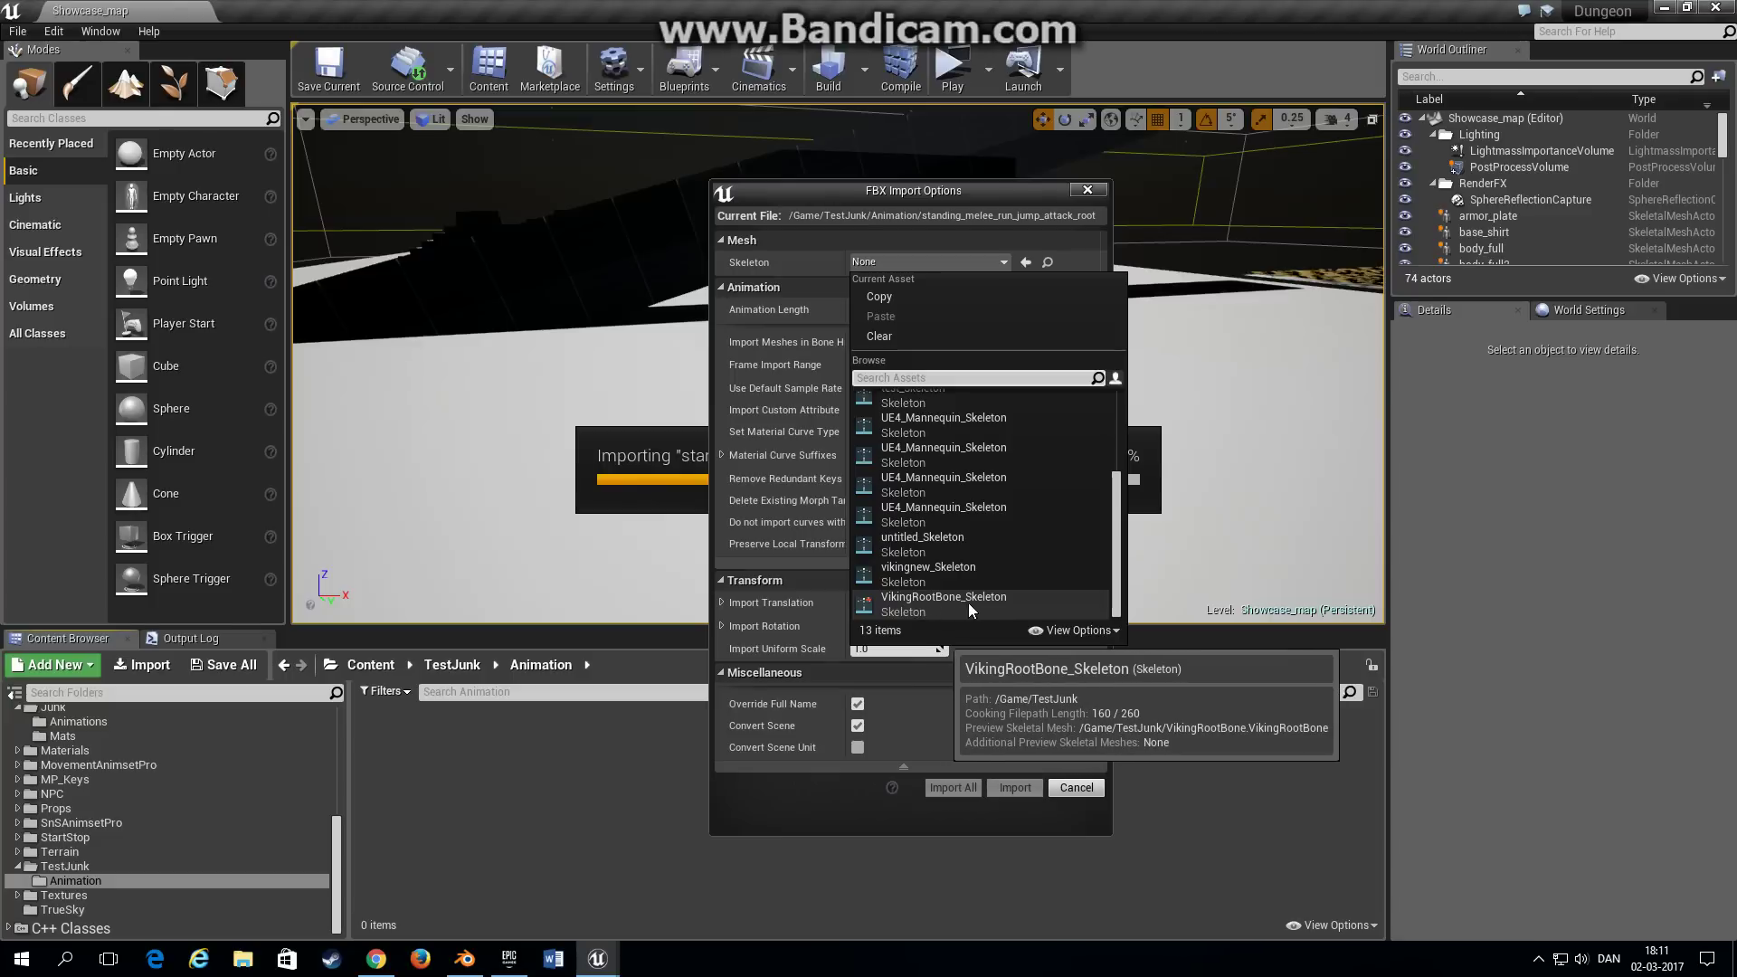
click(897, 603)
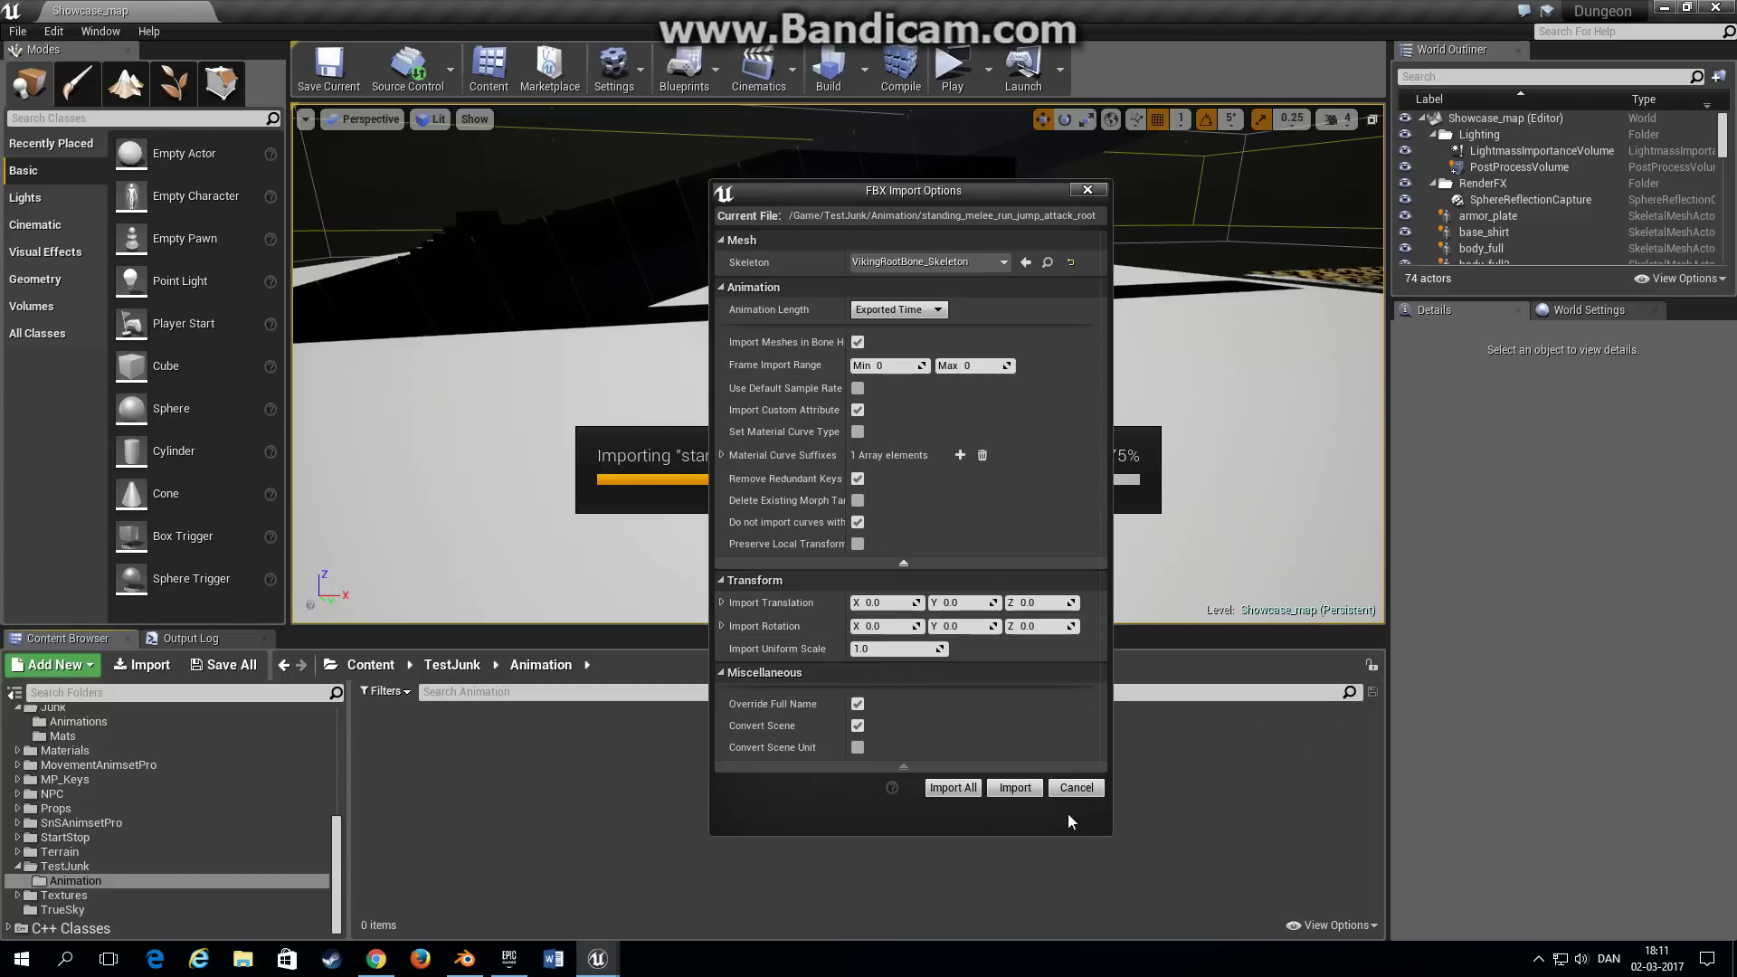
click(1015, 788)
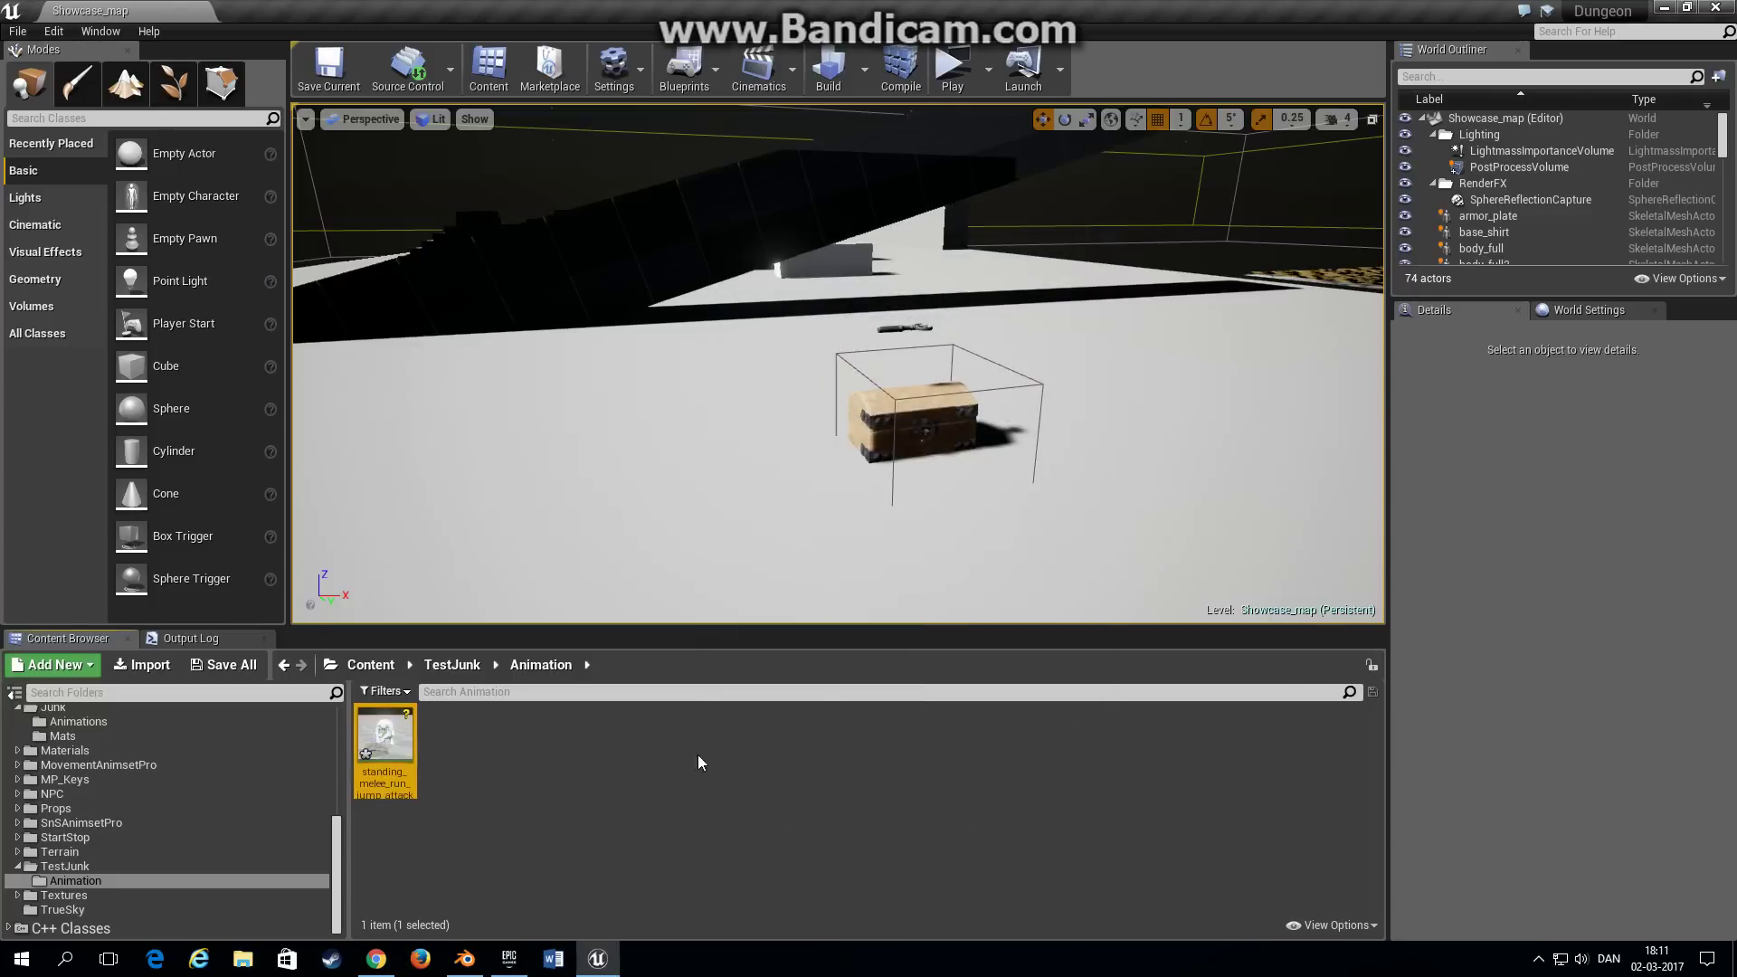
Step: Tick EnableRootMotion on standing_melee_run_jump_attack_root, preview with Process Root Motion, save, and close the editor
double_click(387, 738)
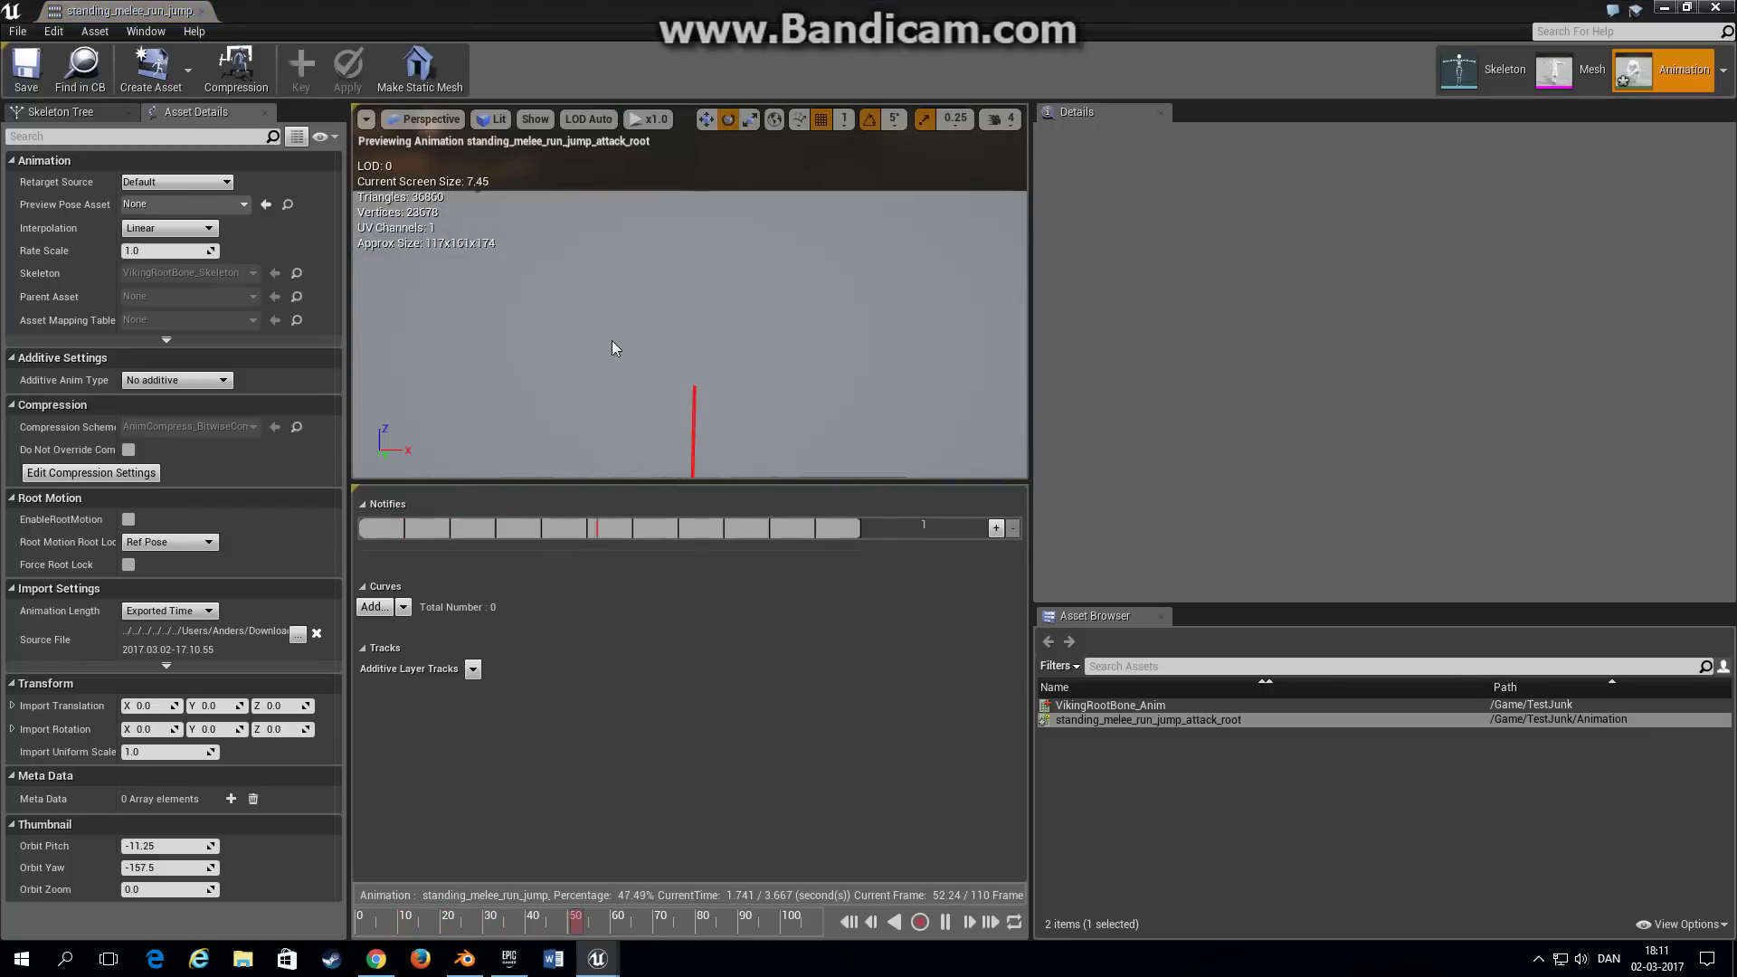
drag(690, 331, 791, 378)
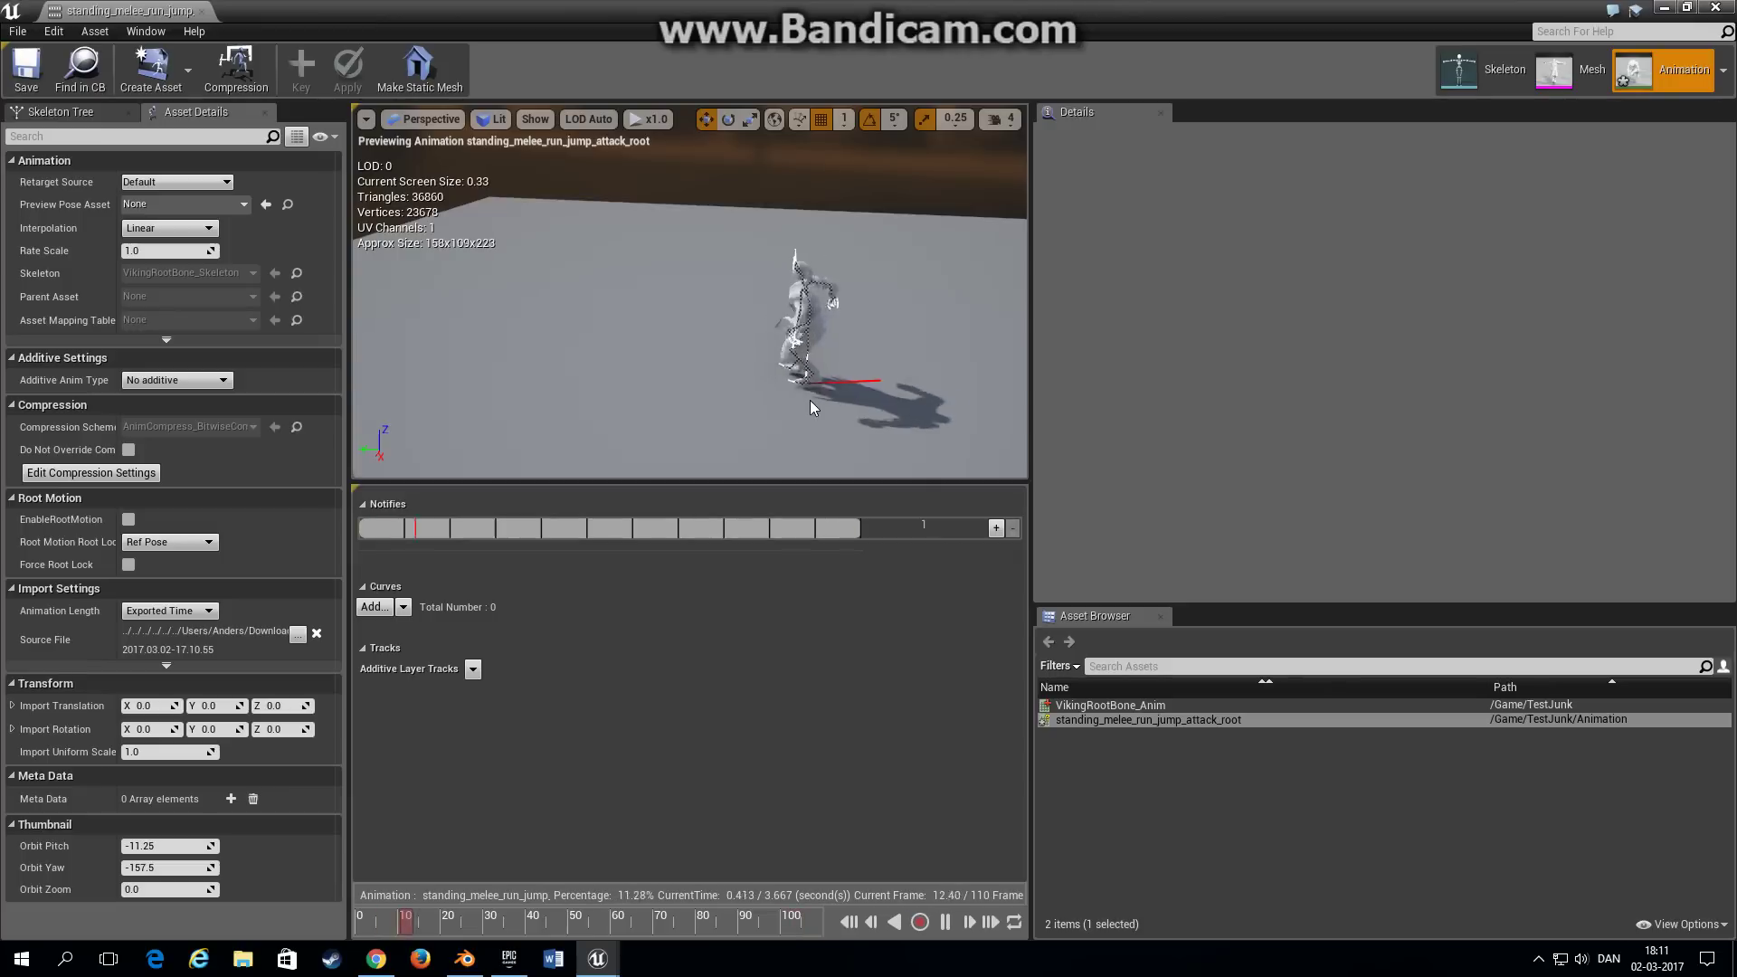
click(129, 520)
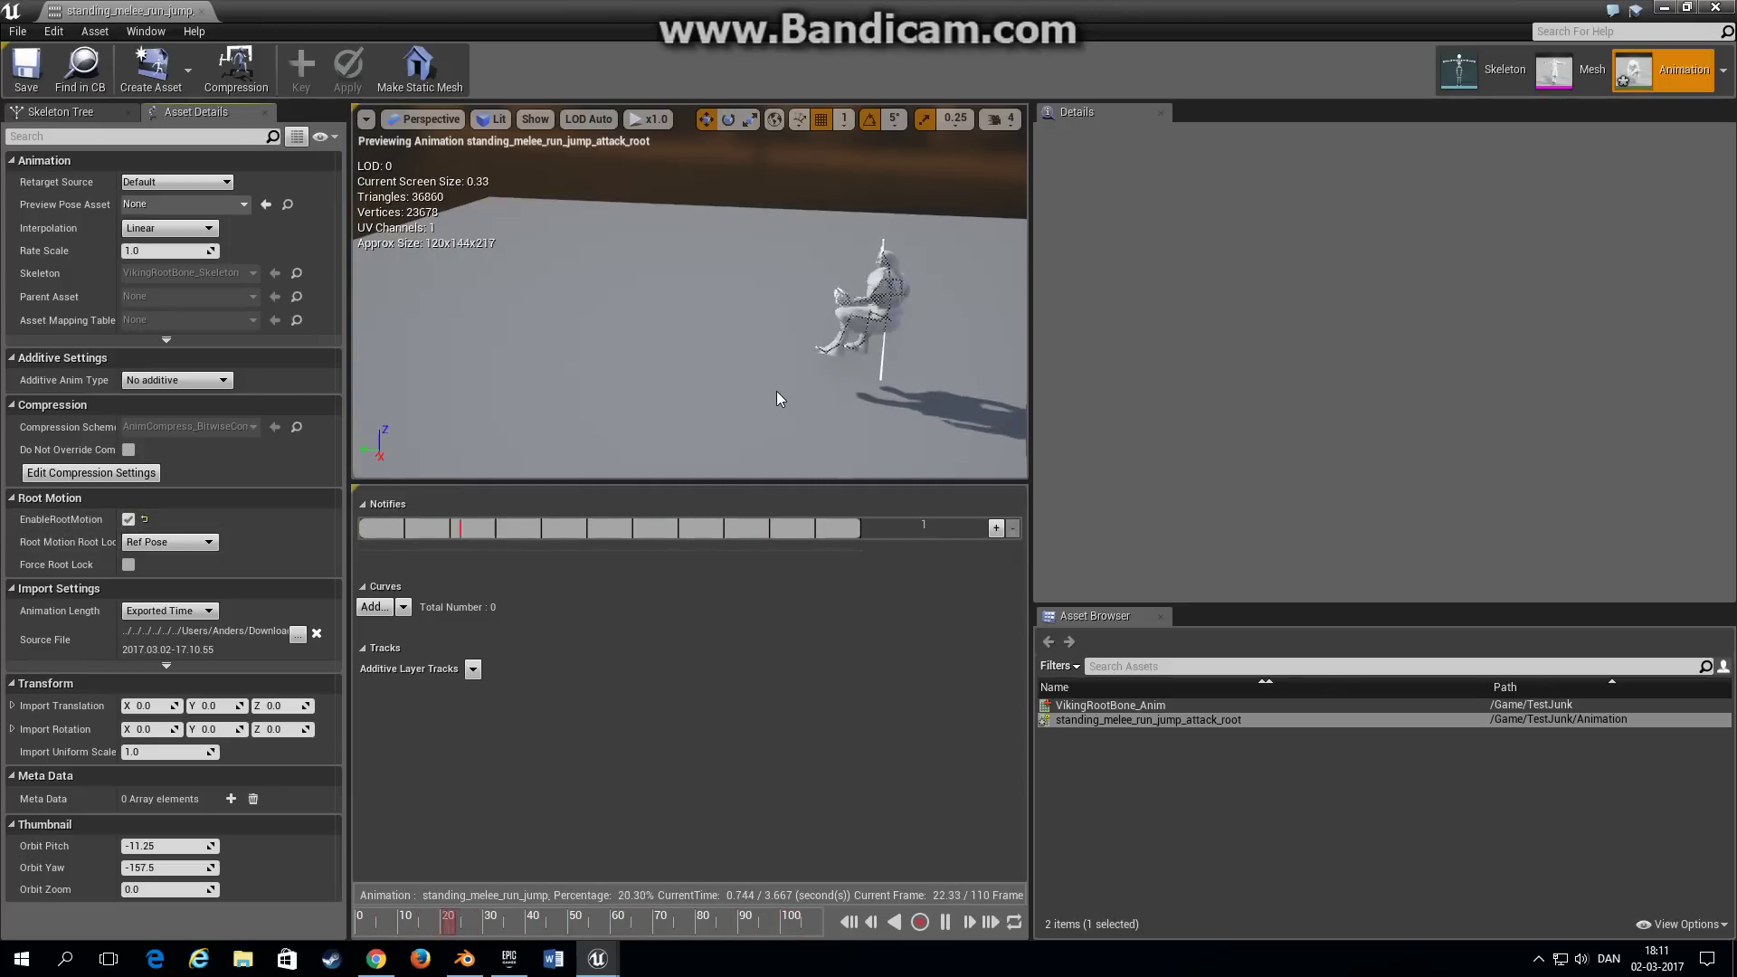
click(535, 119)
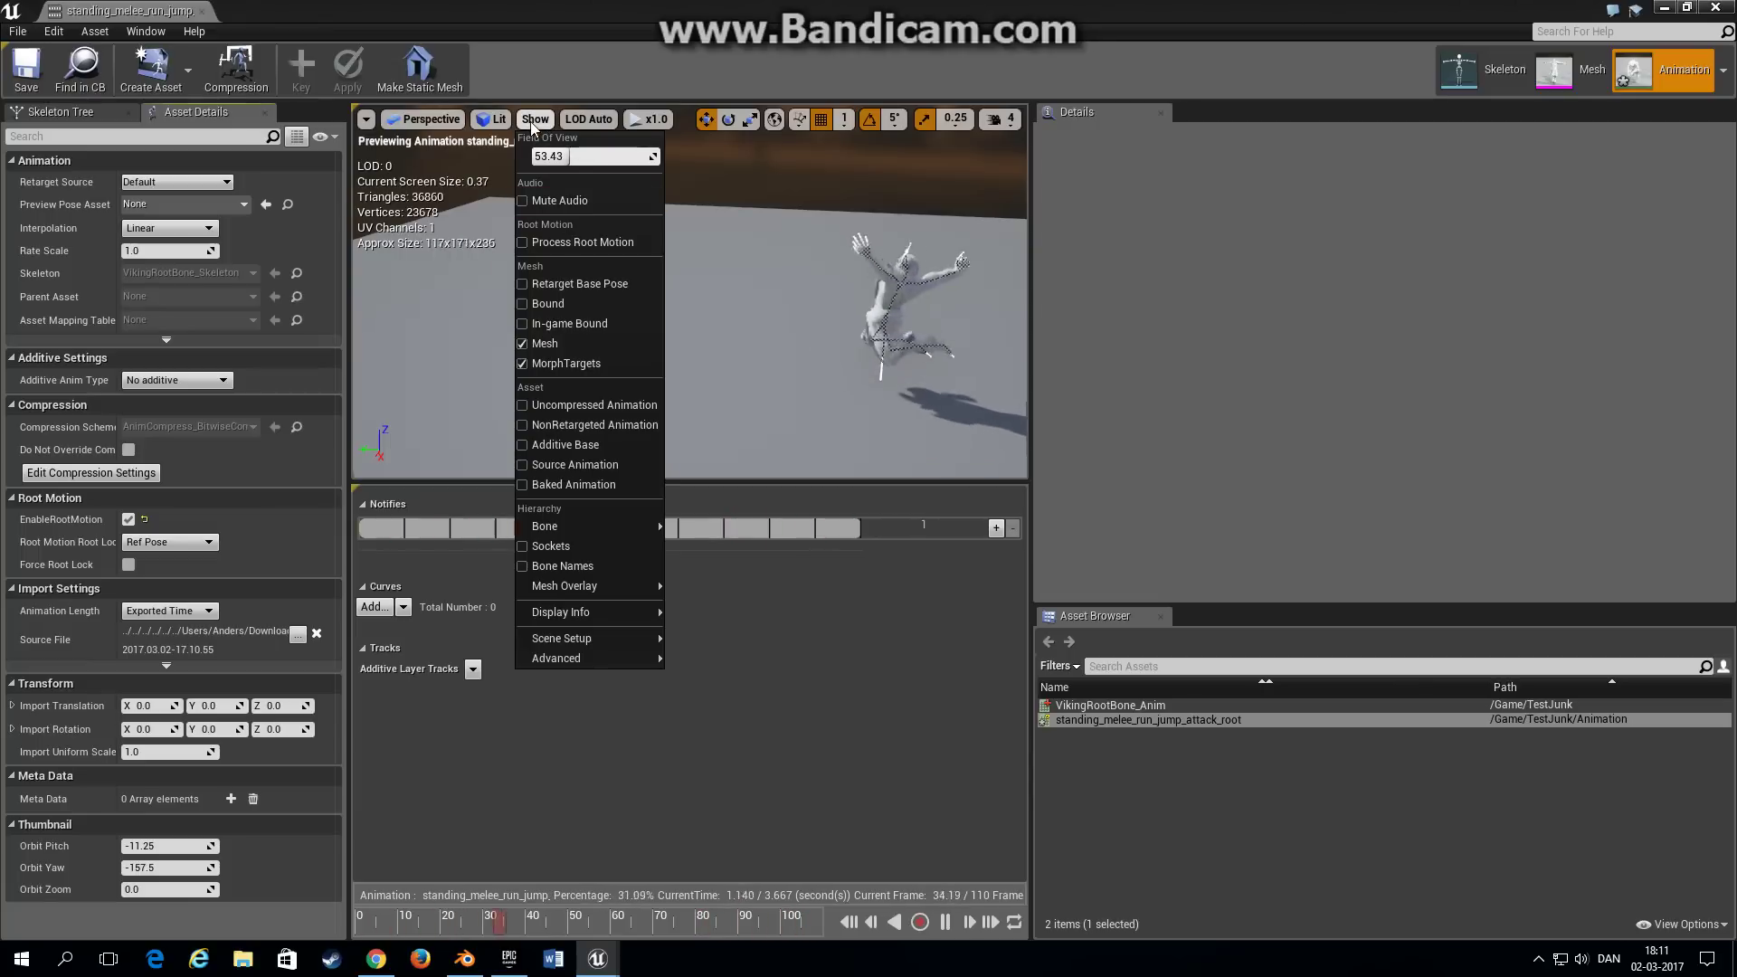
click(541, 242)
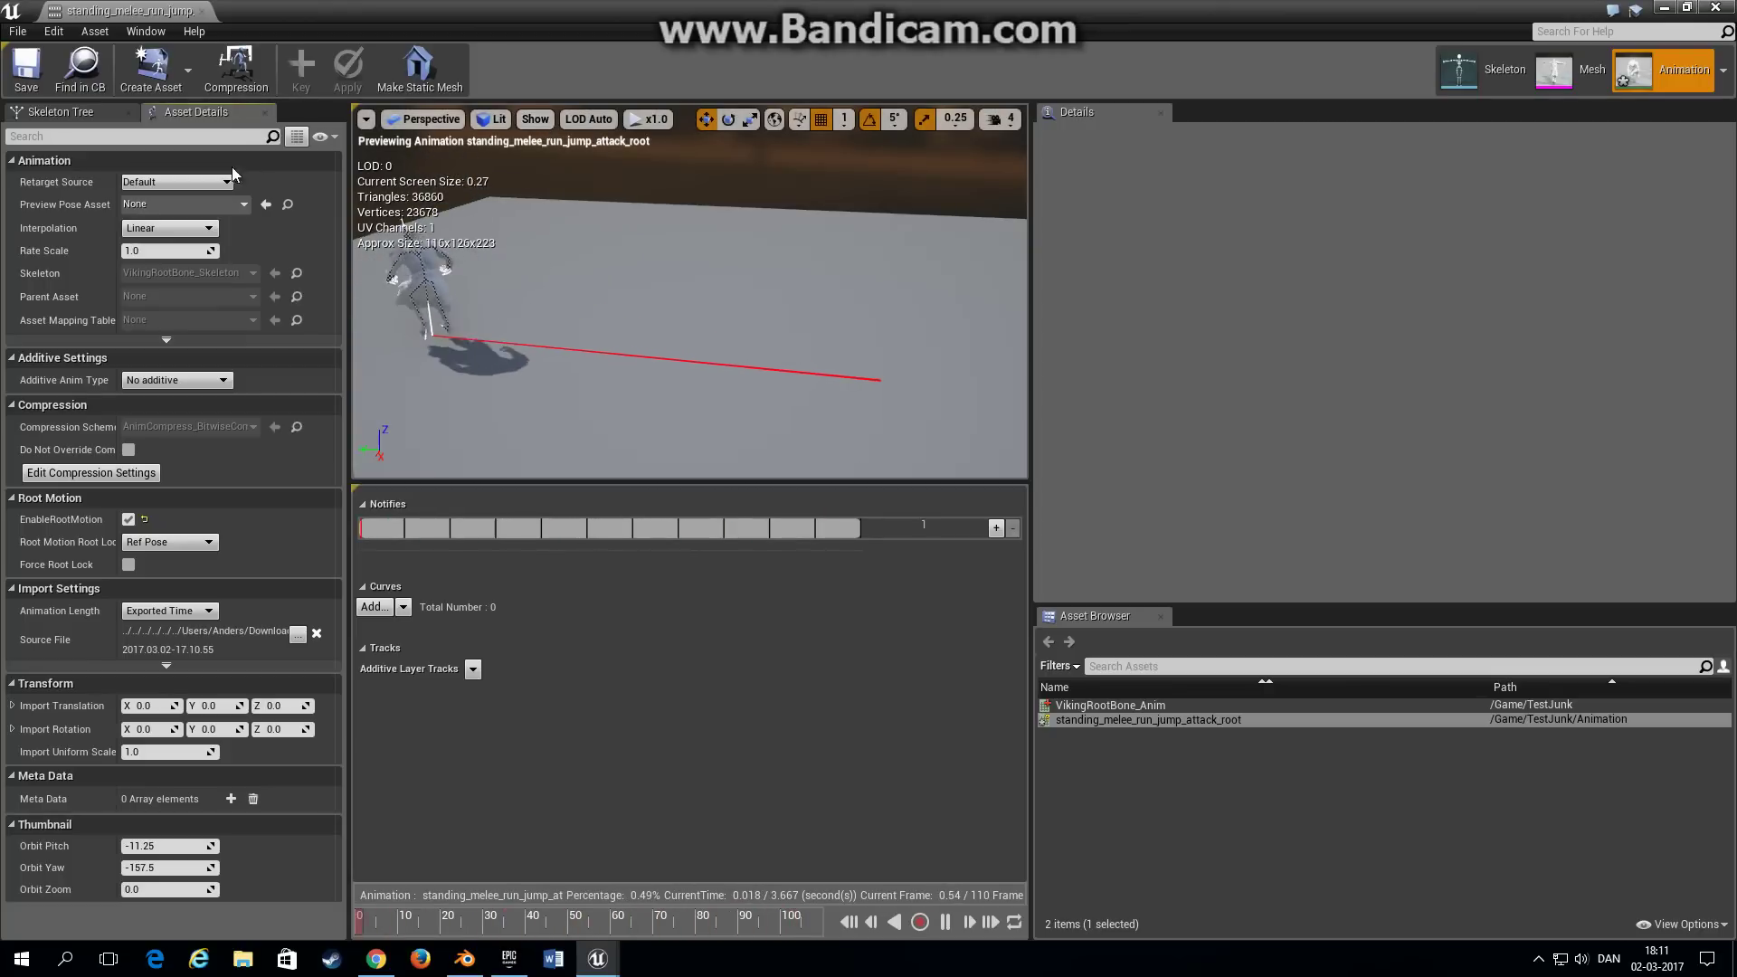
click(25, 68)
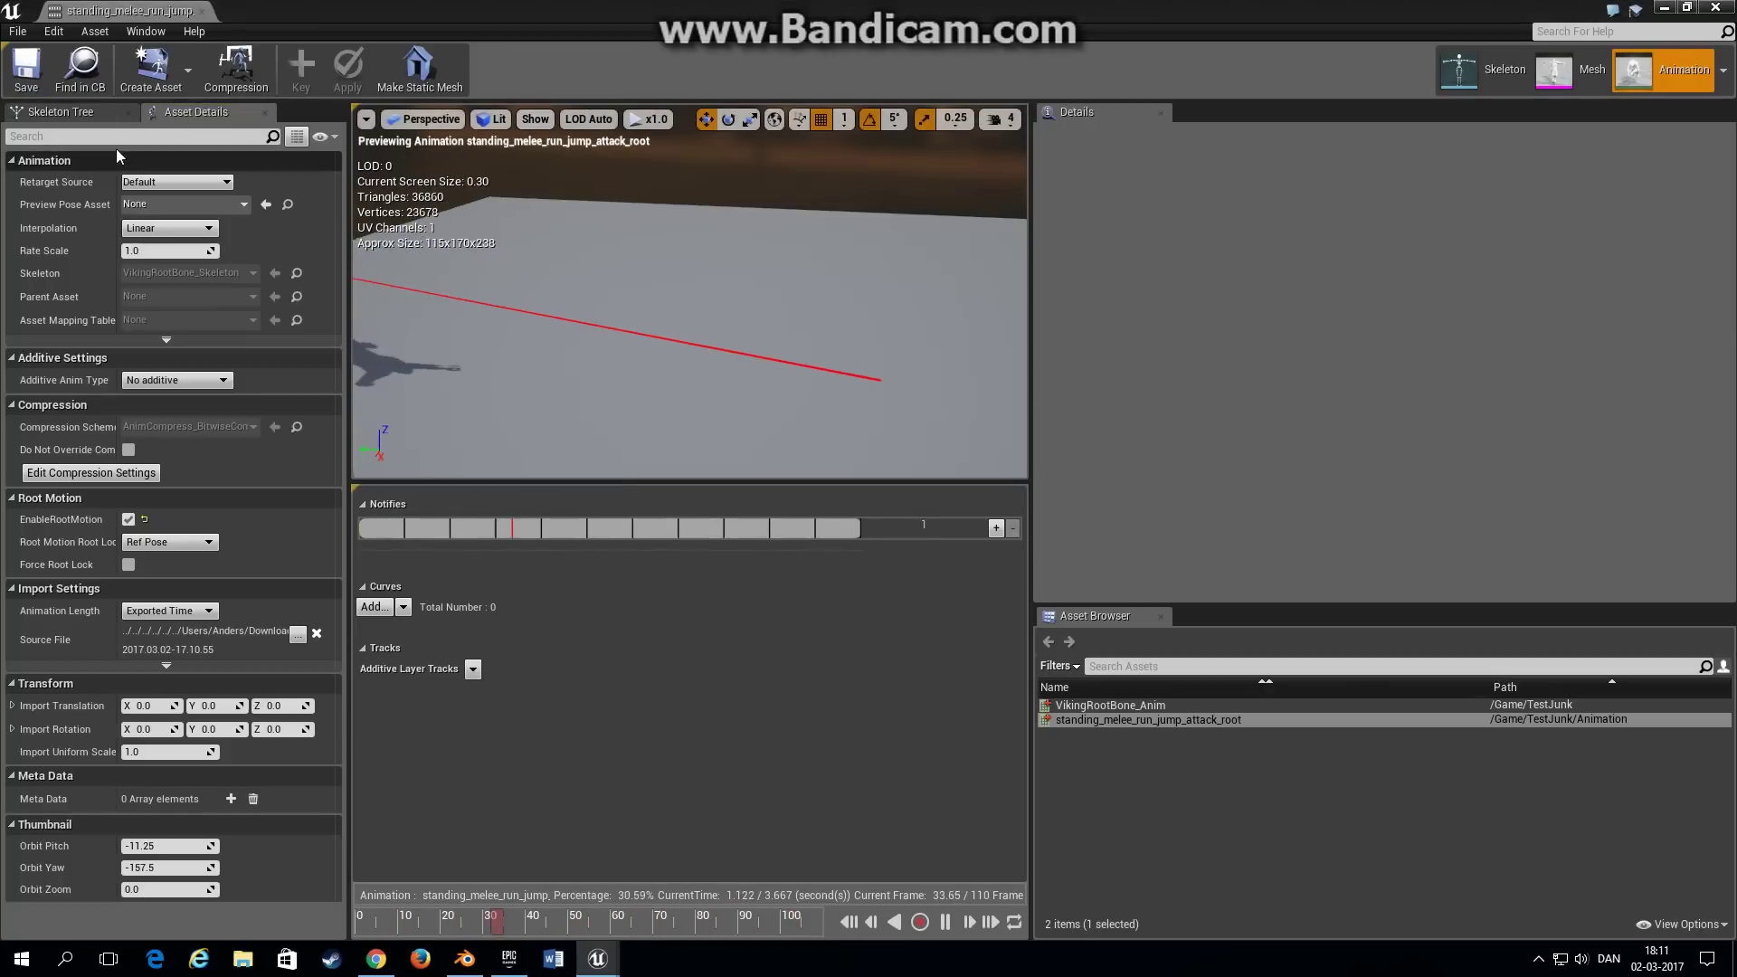
click(207, 10)
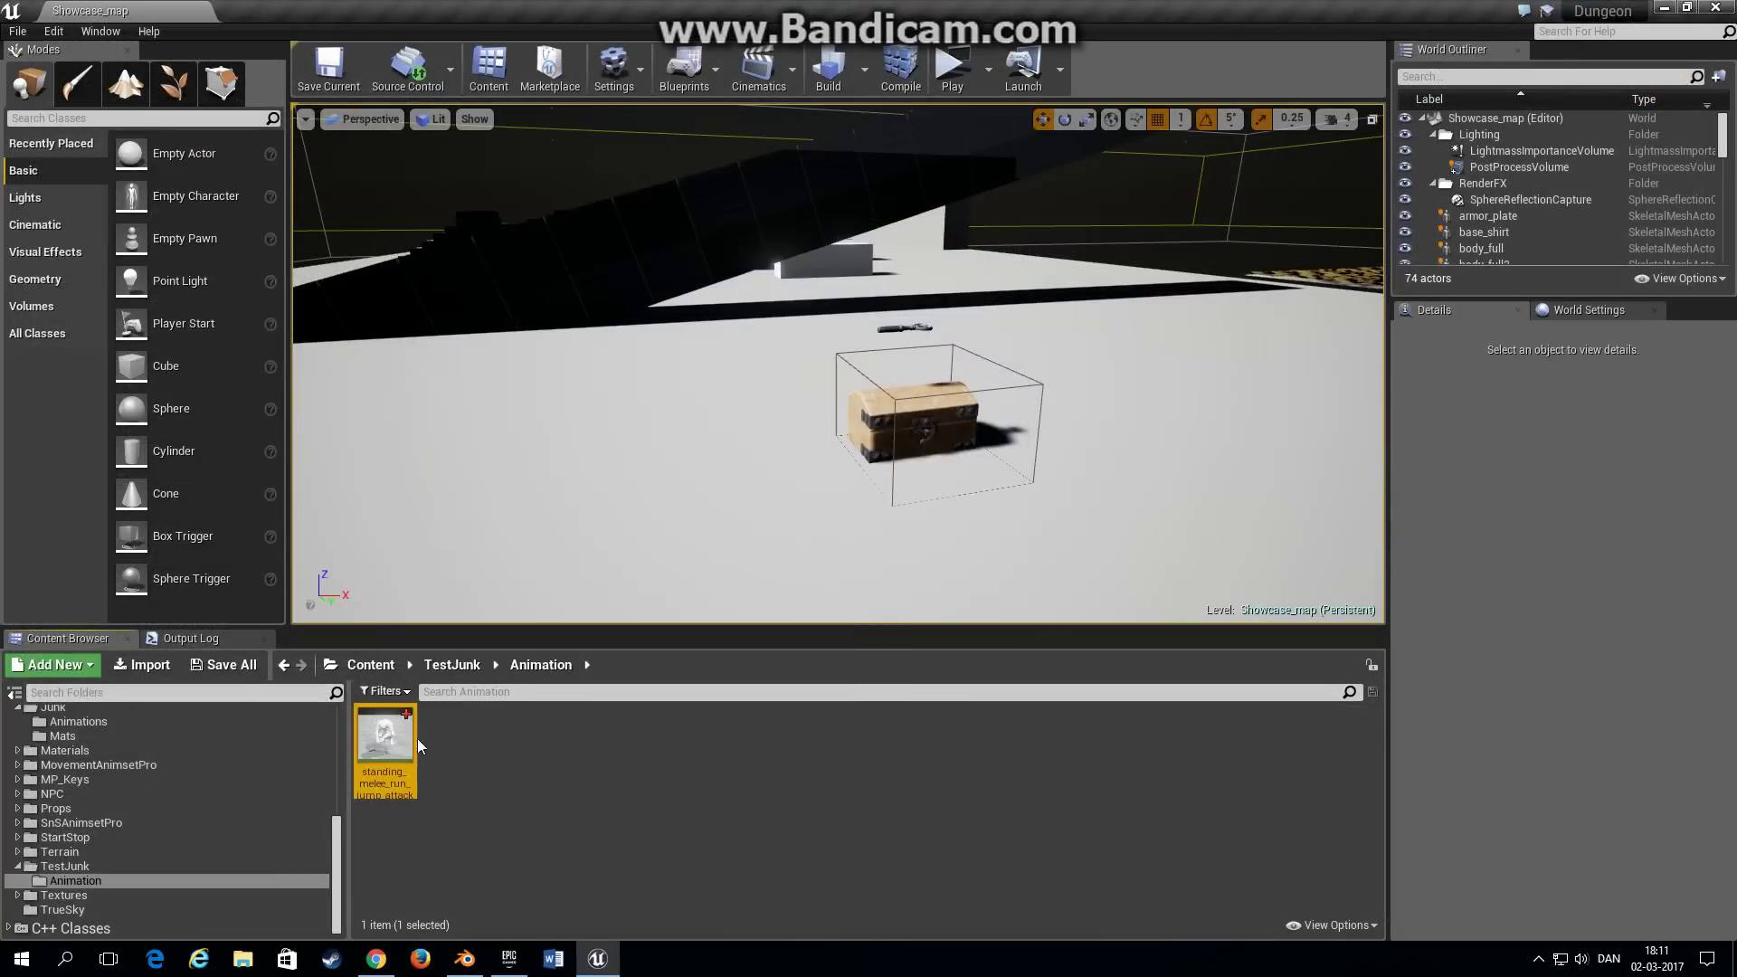
Step: Open VikingRootBone_Skeleton from TestJunk and bring up the Retarget Manager's Select Rig list
click(453, 665)
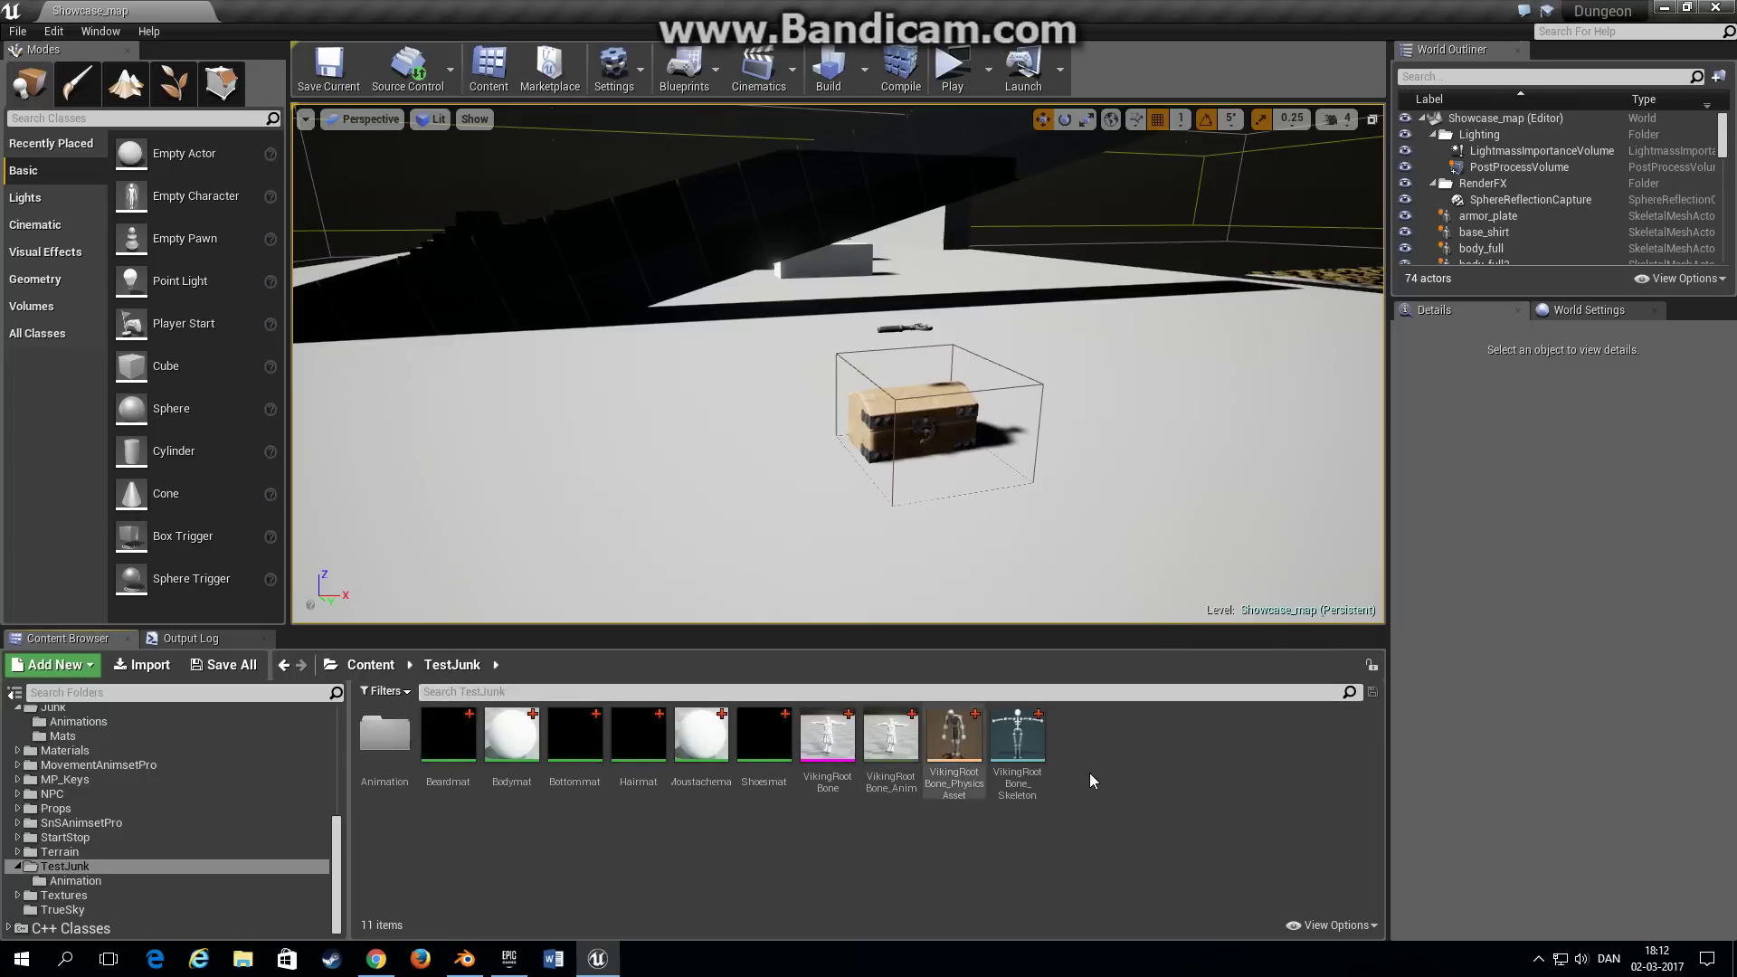
double_click(1036, 729)
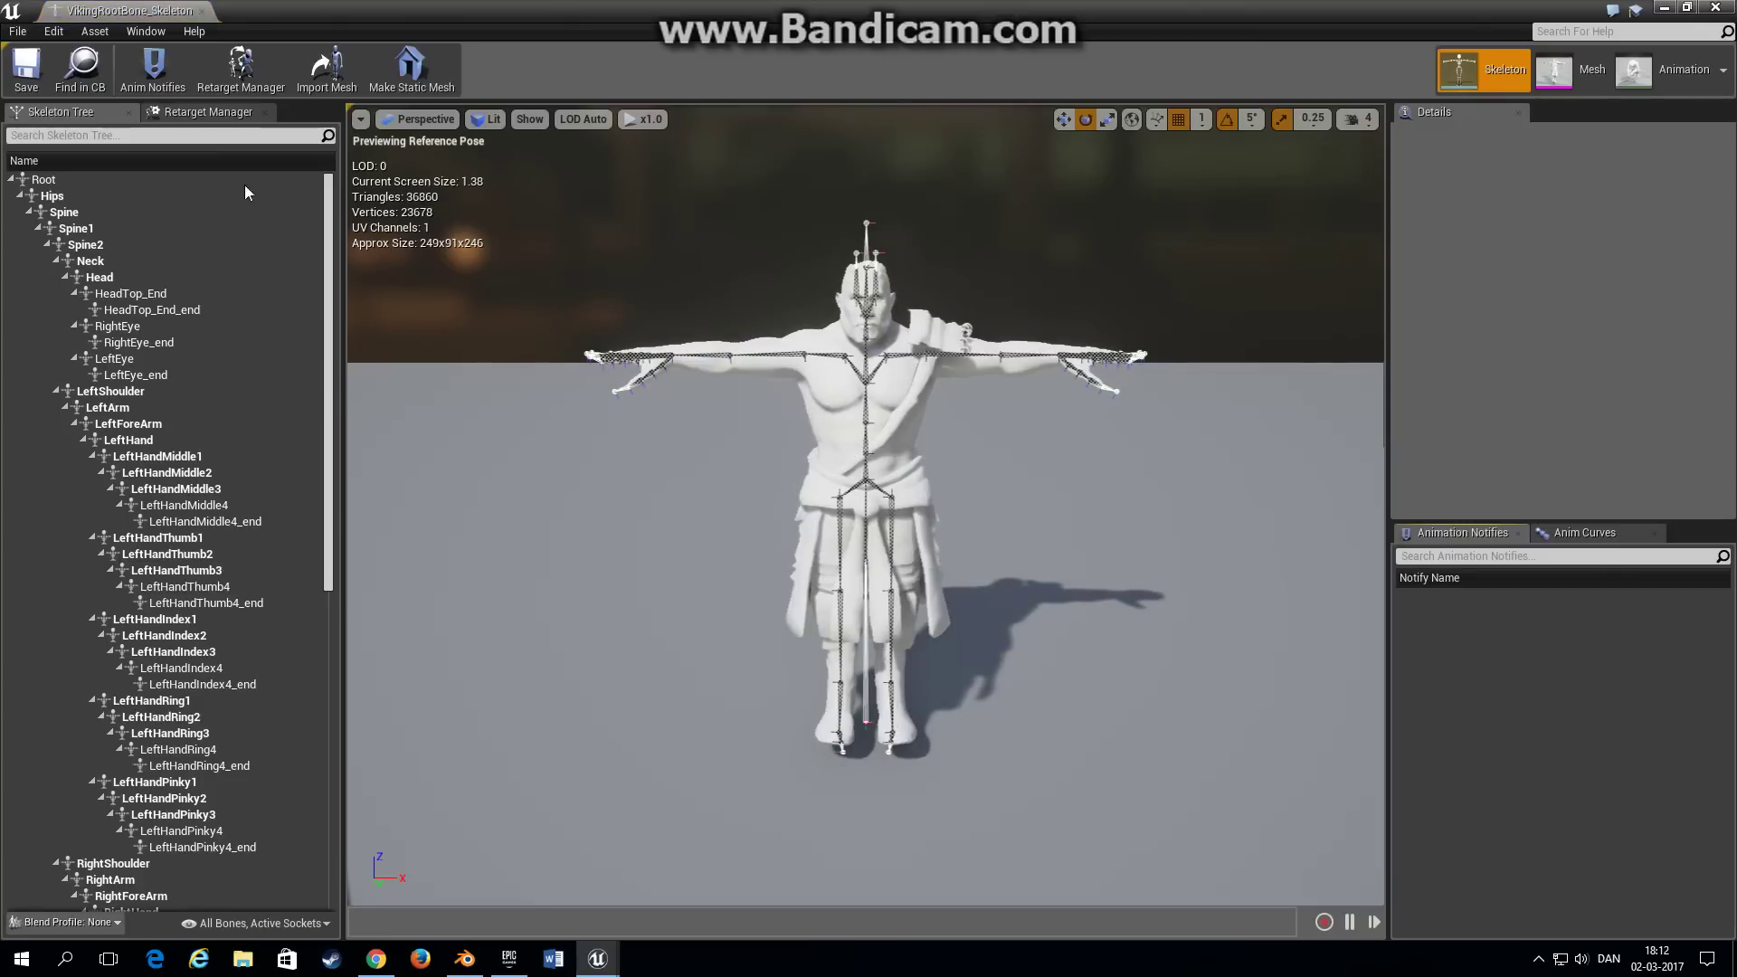
click(193, 115)
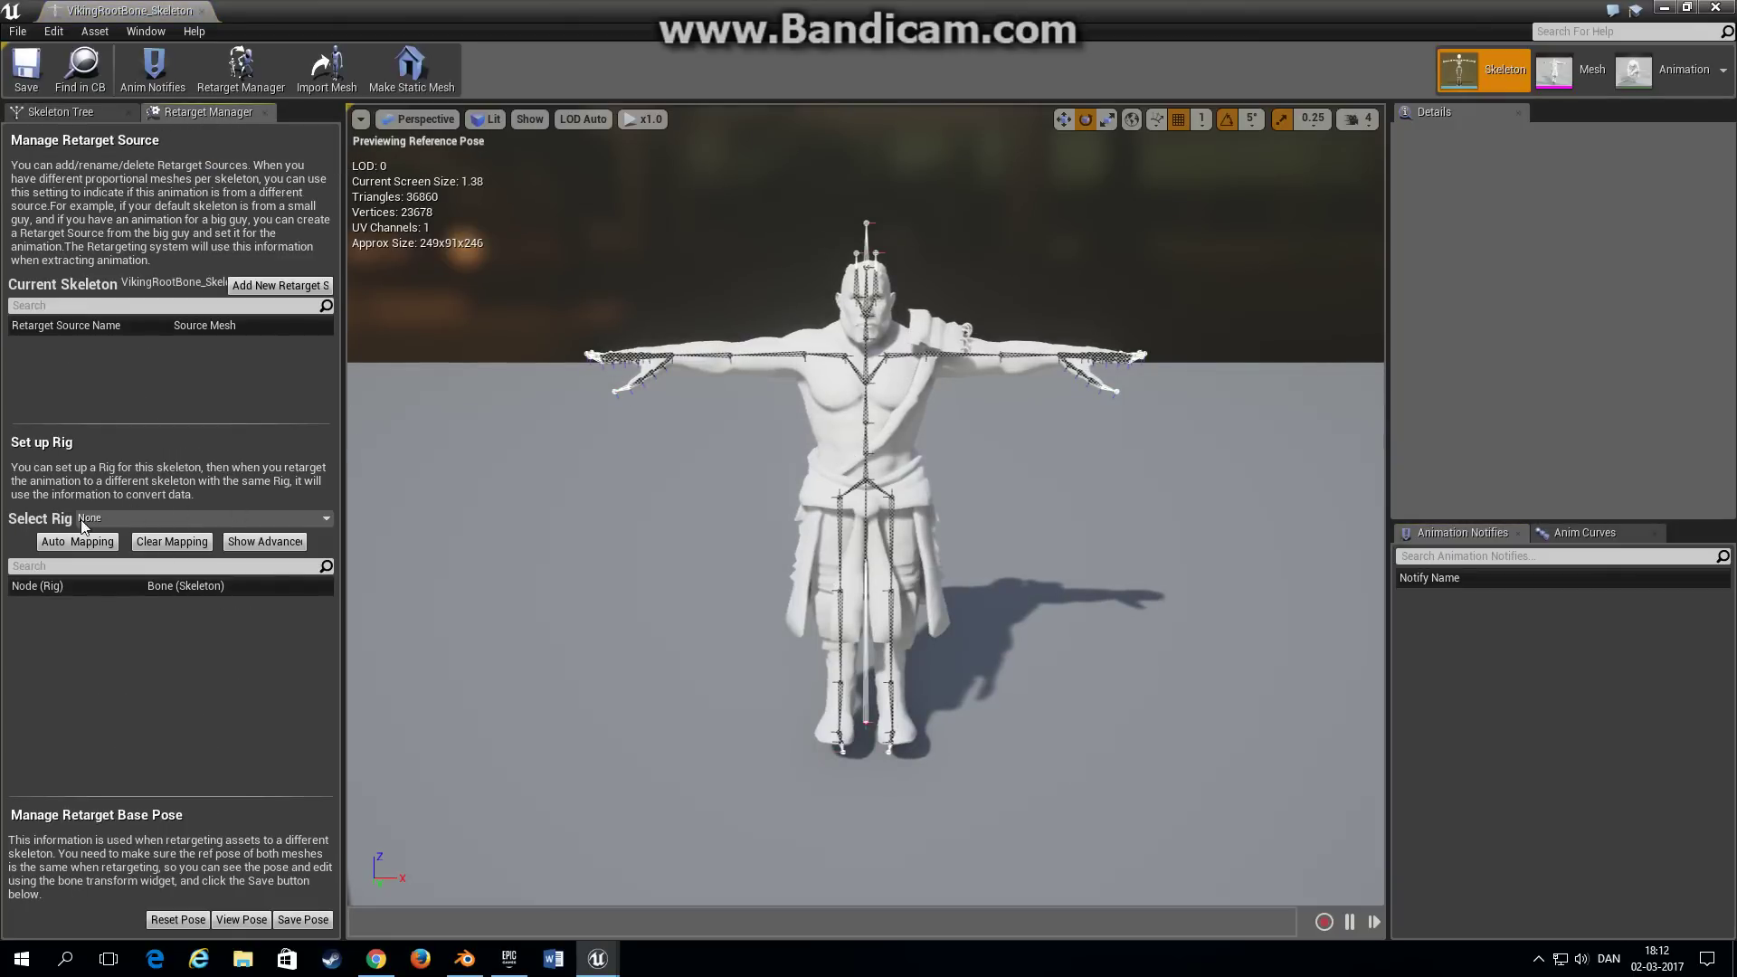
click(126, 519)
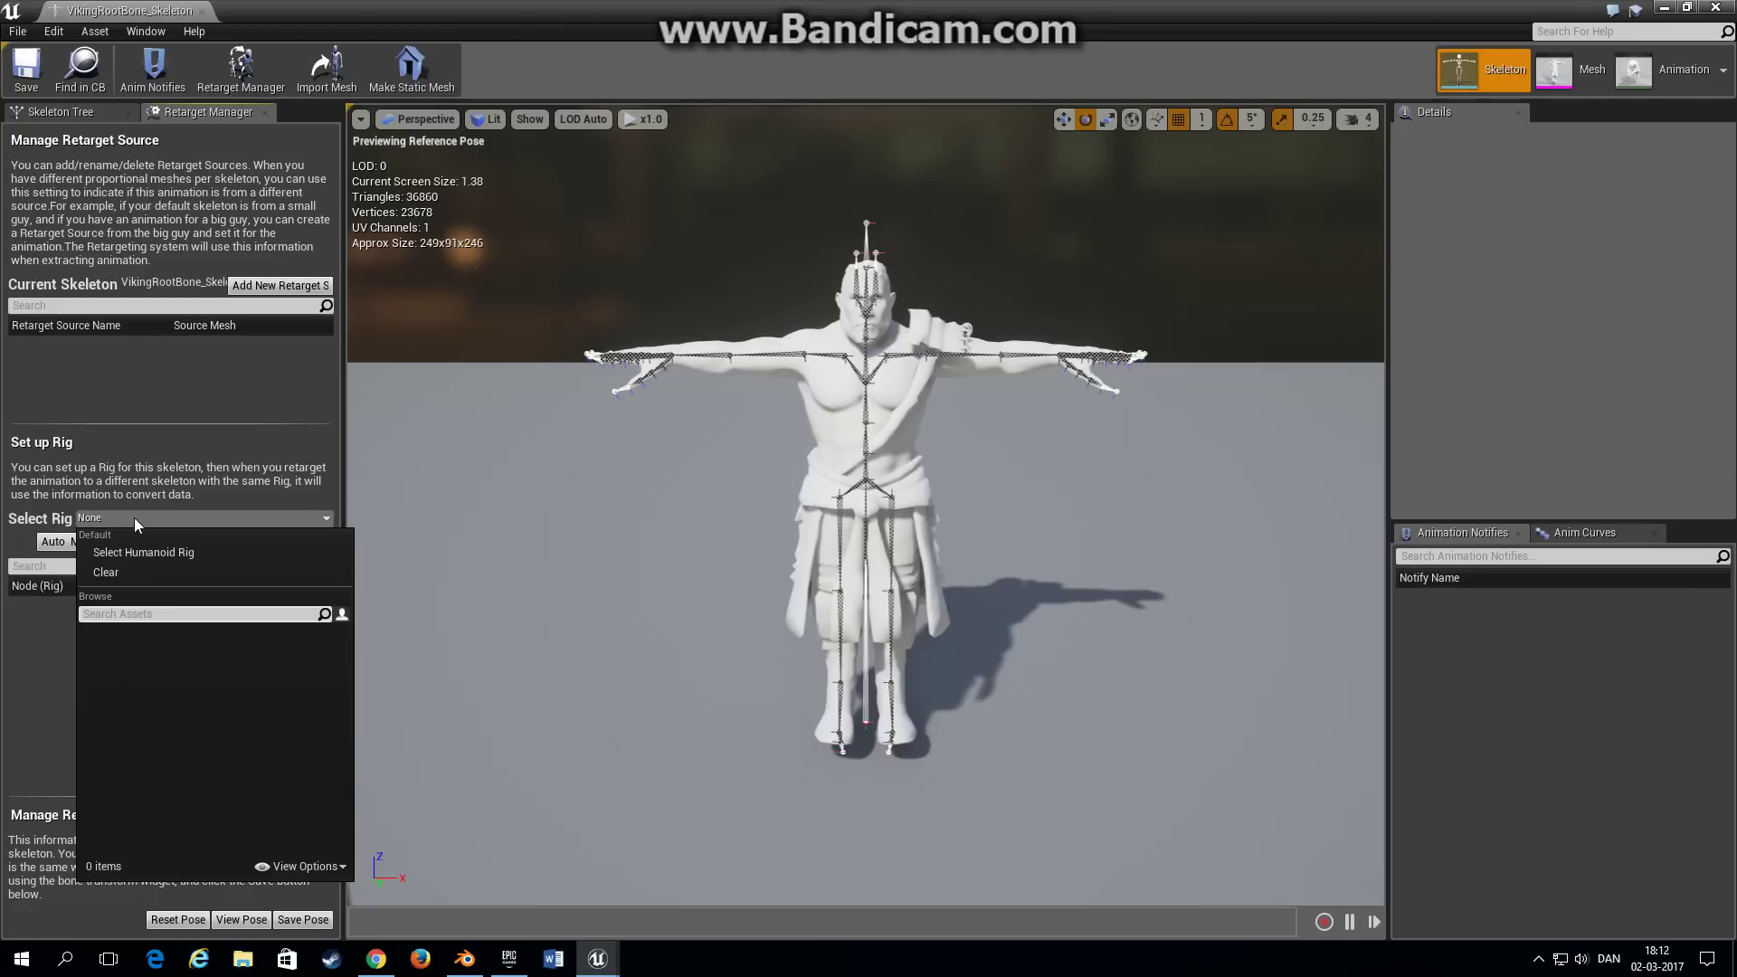
Step: Assign the Humanoid rig and map Pelvis→Hips, spine_01→Spine, spine_02→Spine1, spine_03→Spine2
click(141, 552)
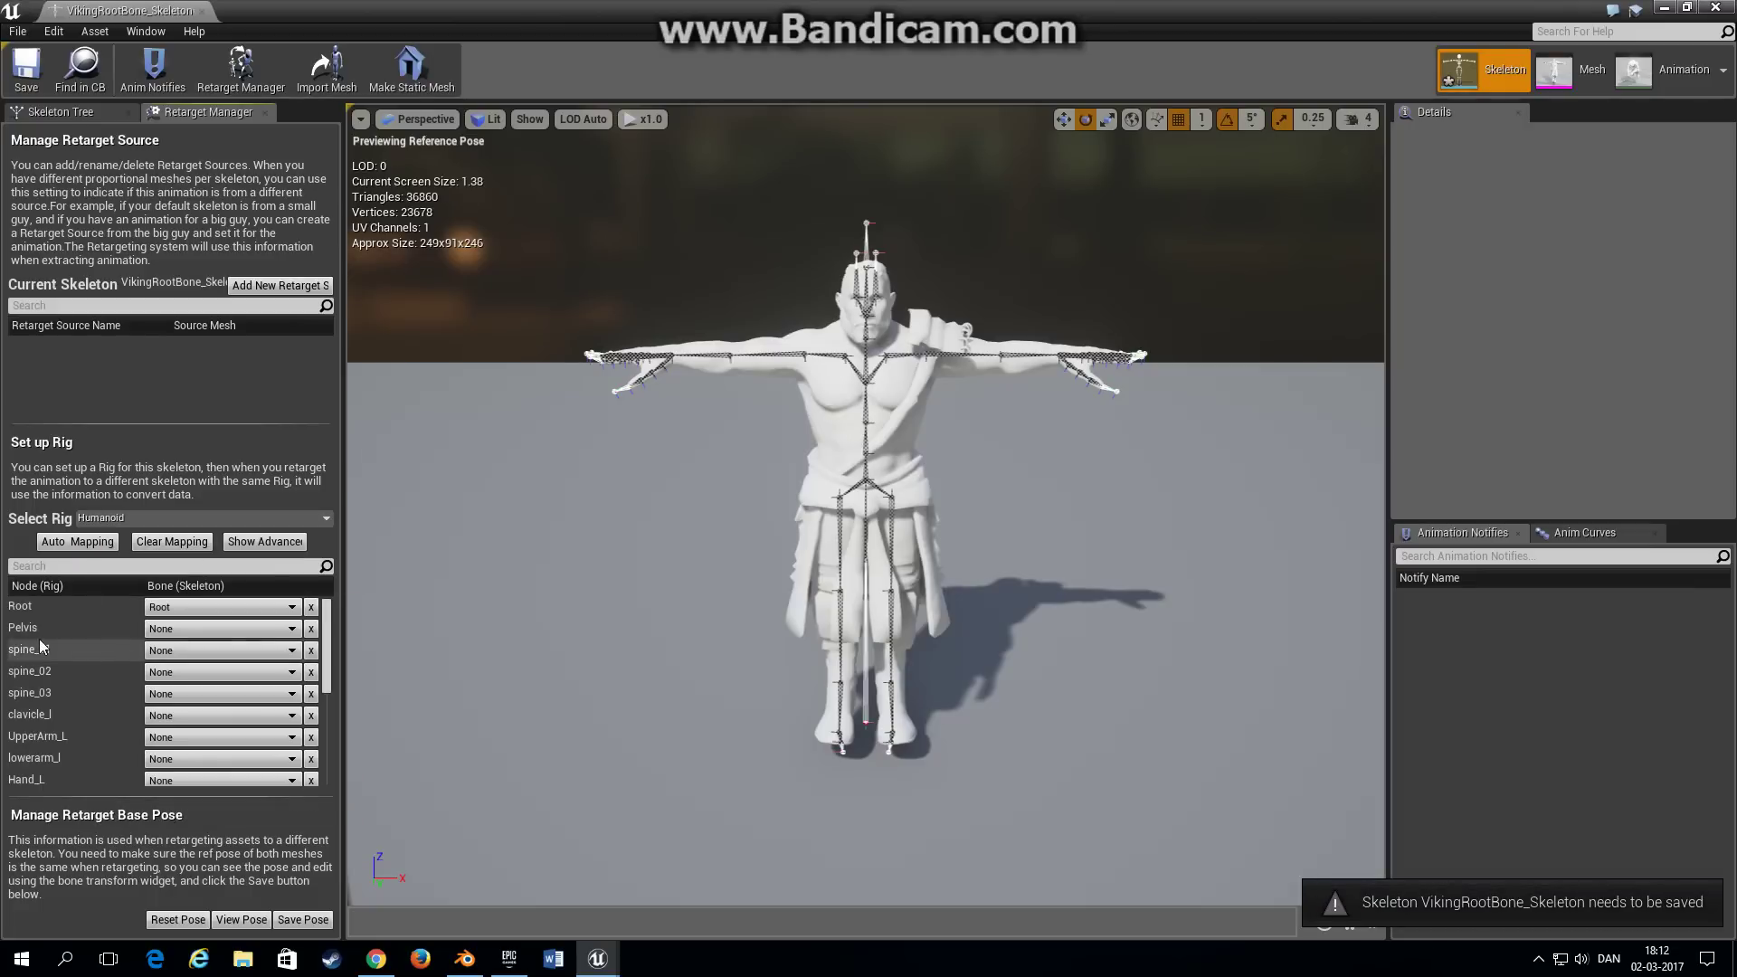
scroll(82, 711, down, 5)
scroll(149, 713, up, 5)
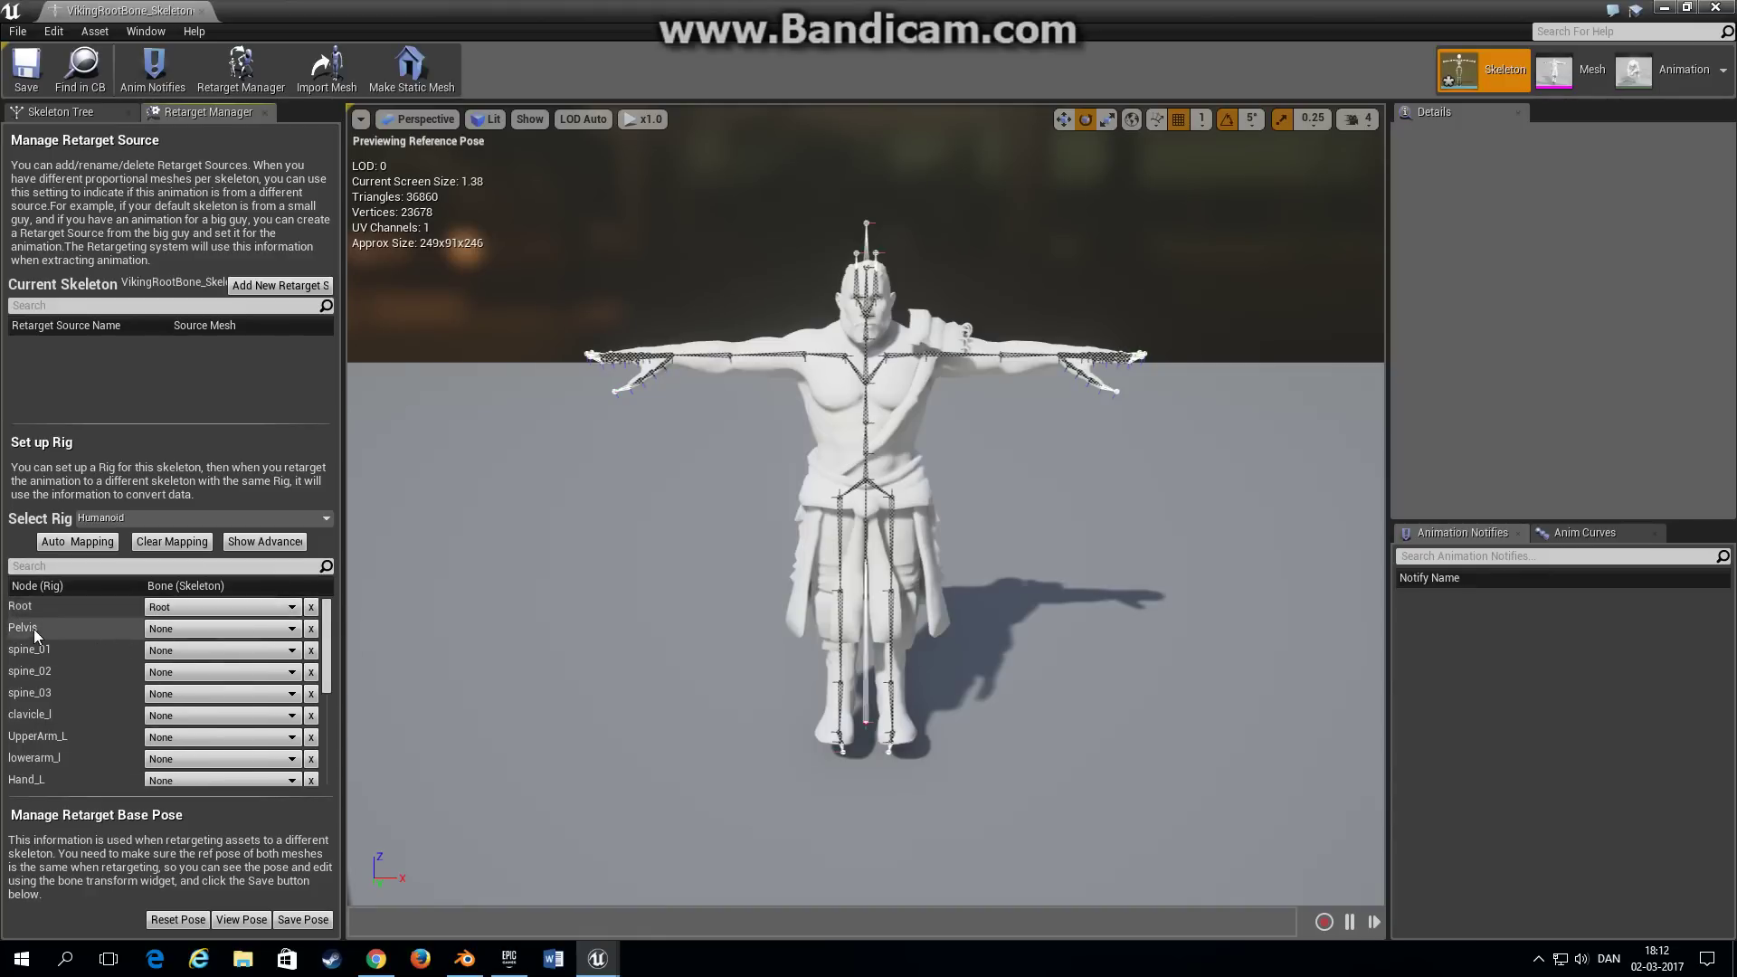
click(181, 629)
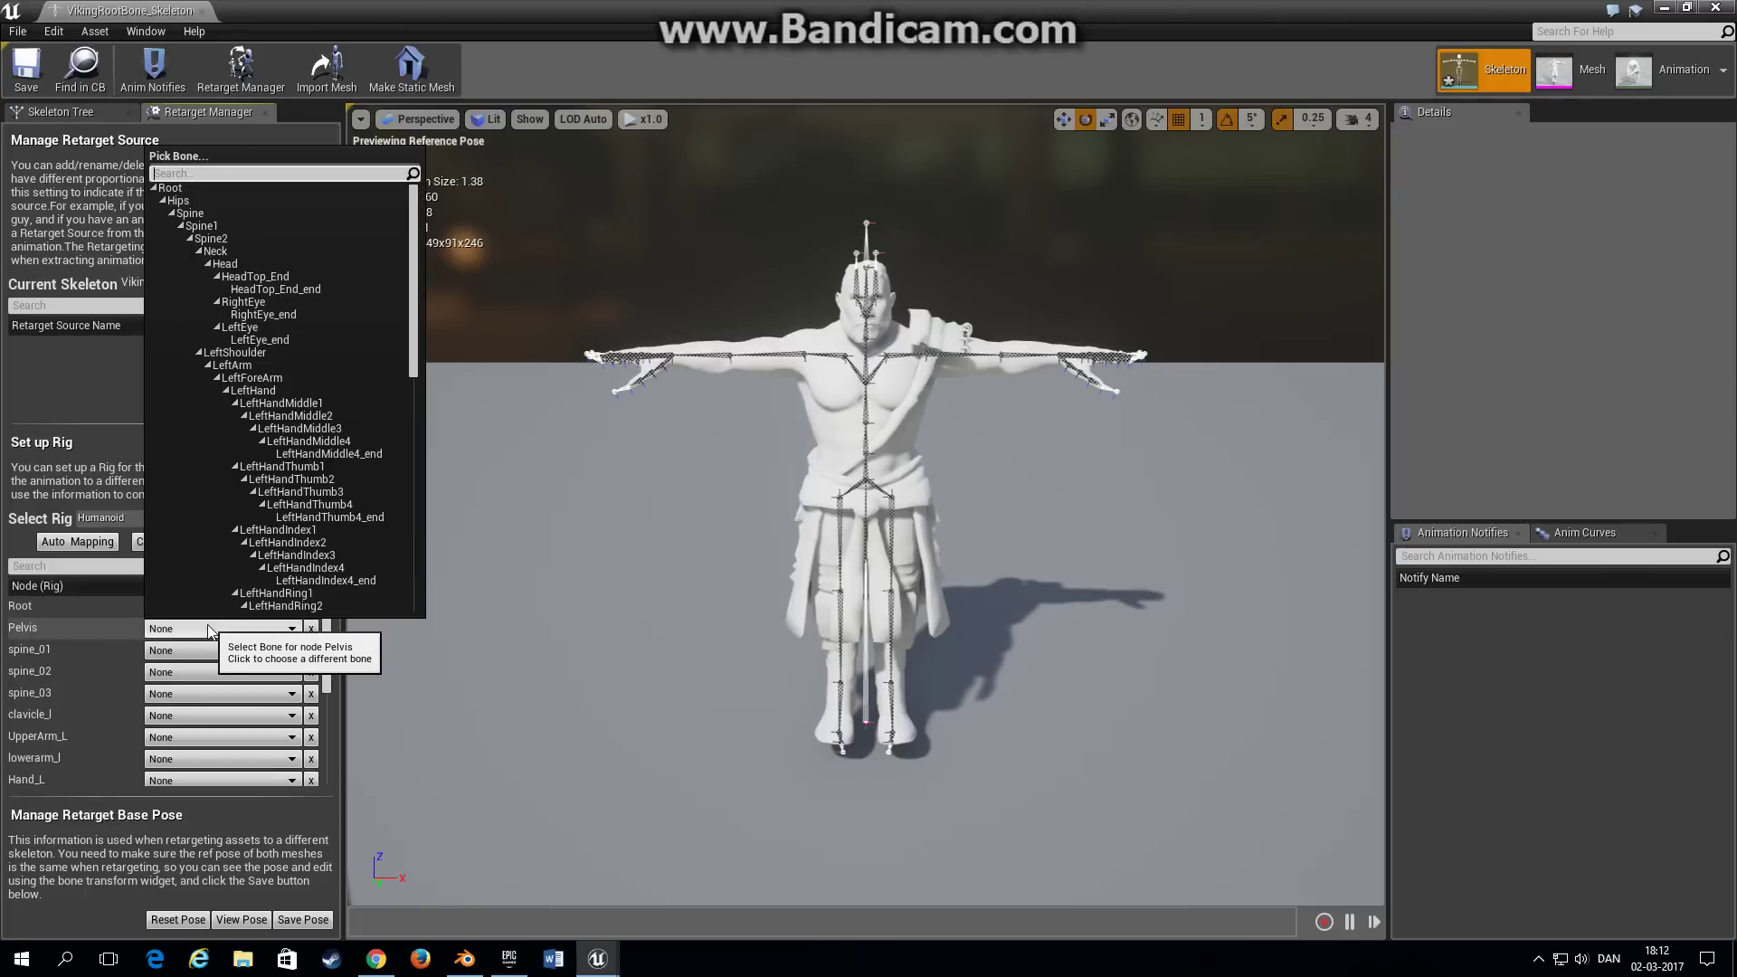
click(177, 200)
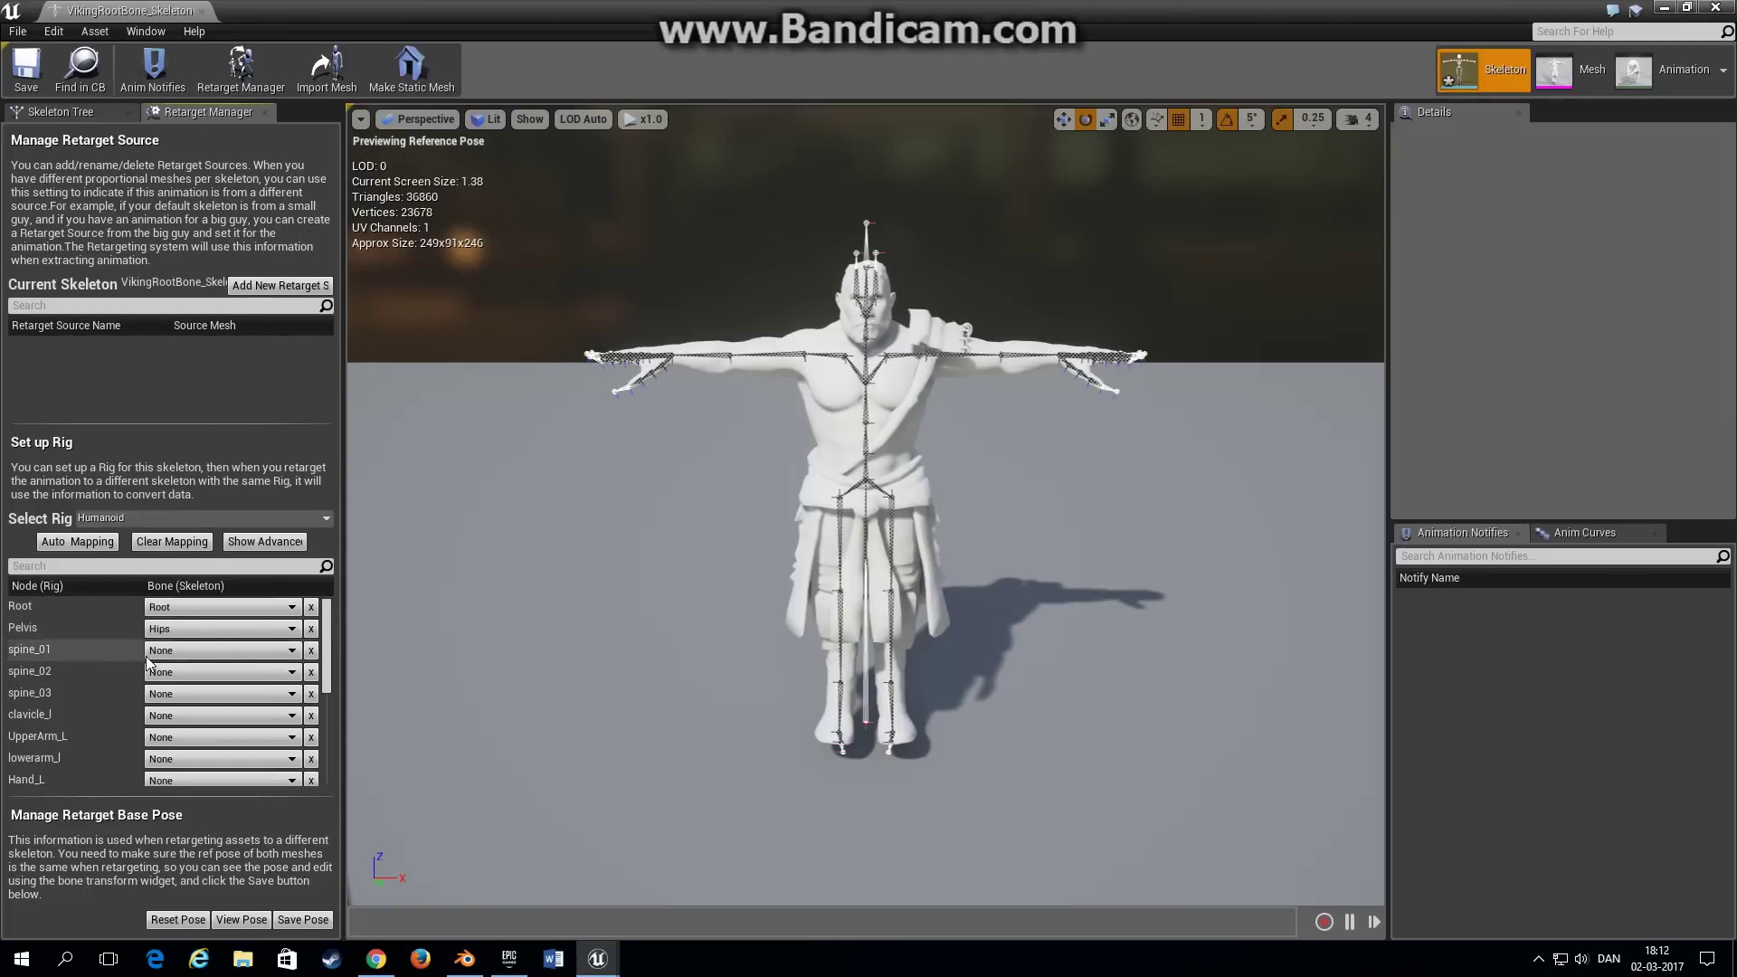
click(208, 650)
click(202, 235)
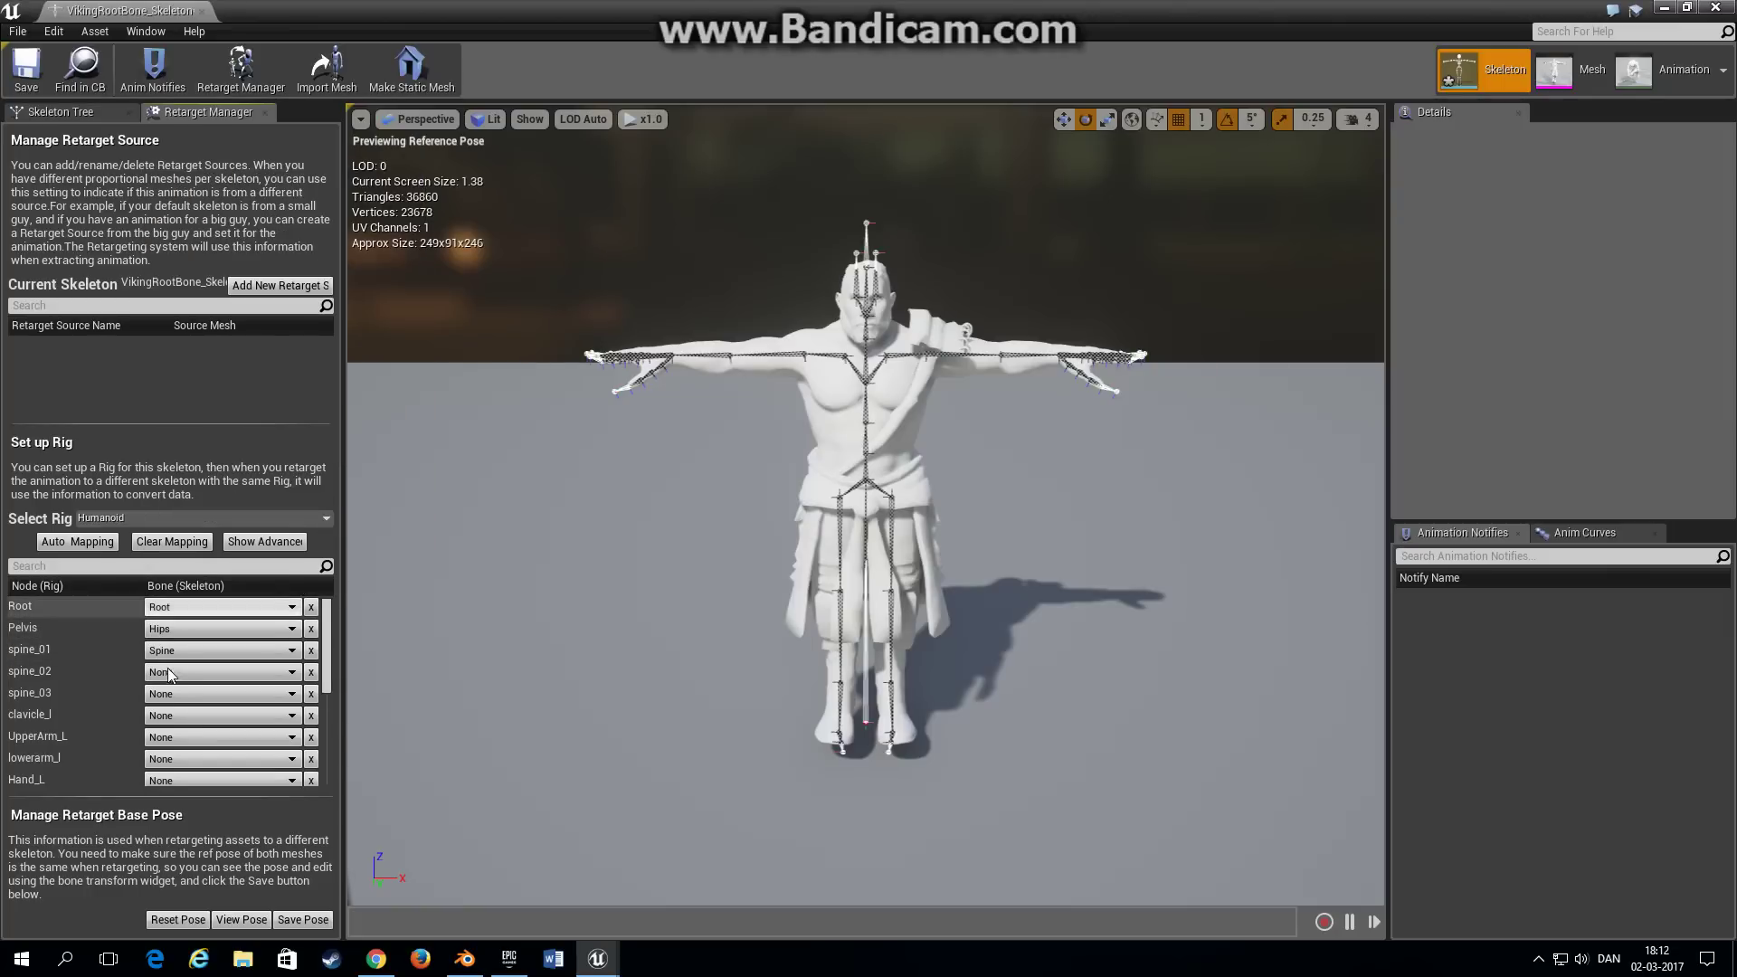
click(168, 674)
click(214, 273)
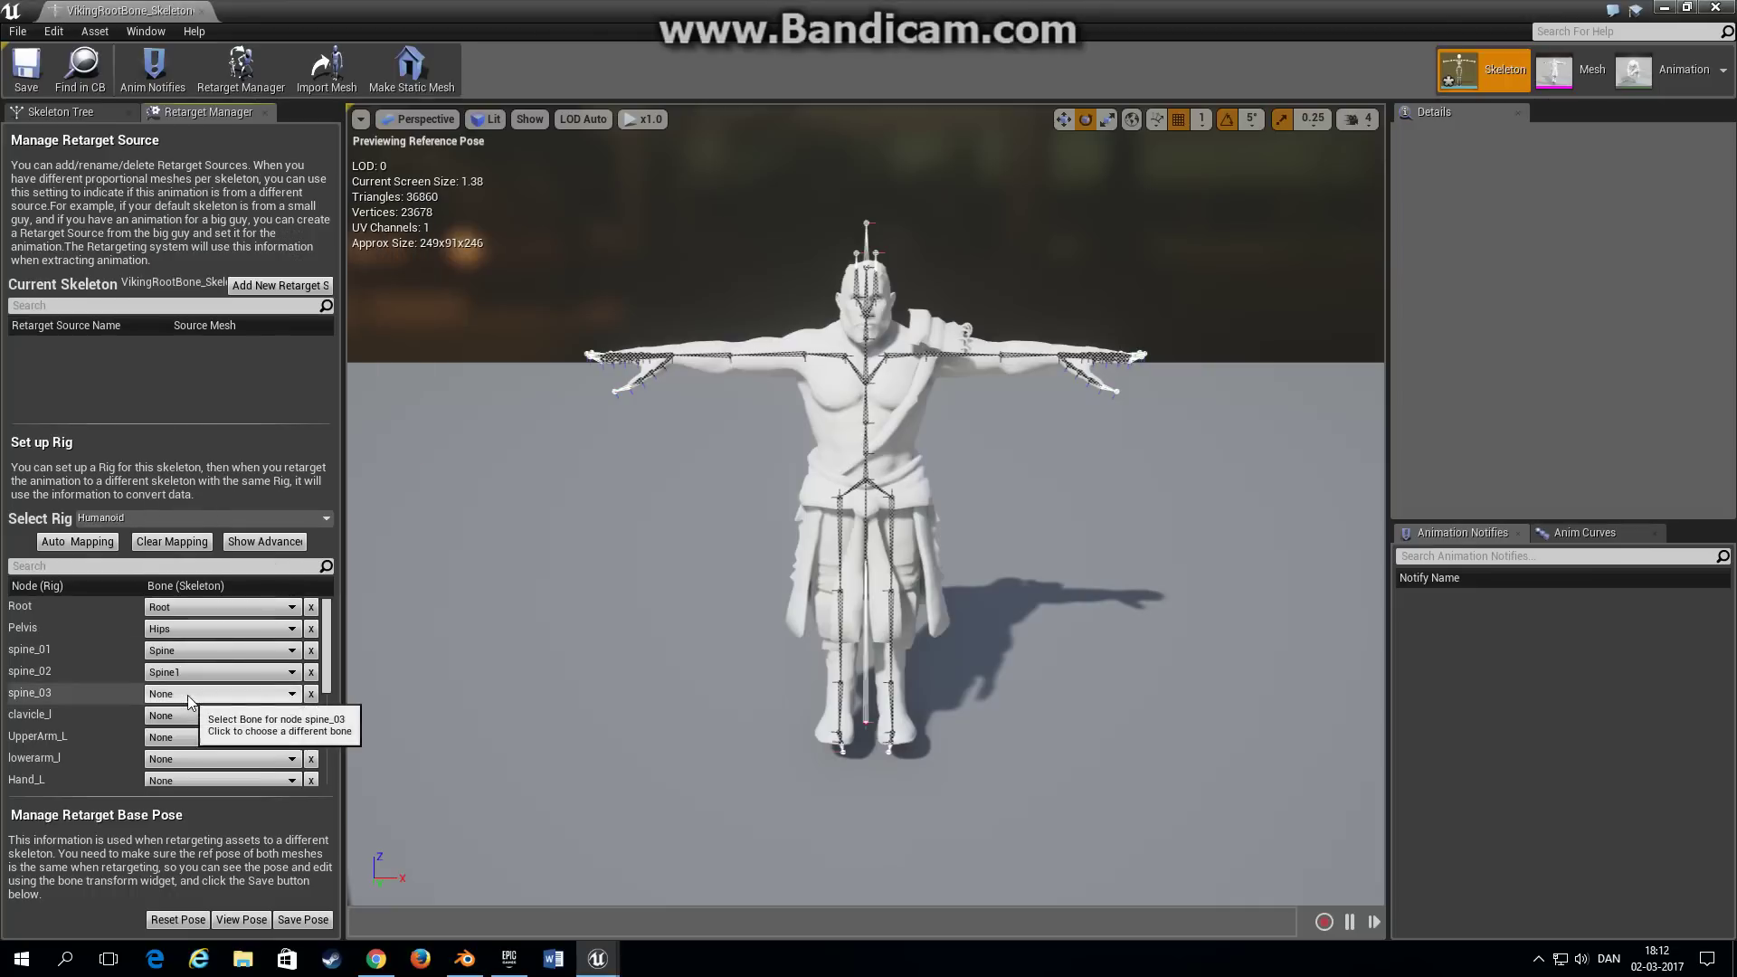
click(190, 696)
click(220, 308)
Step: Map the left arm: clavicle_l→LeftShoulder, UpperArm_L→LeftArm, lowerarm_l→LeftForeArm, Hand_L→LeftHand
scroll(76, 719, down, 2)
click(209, 630)
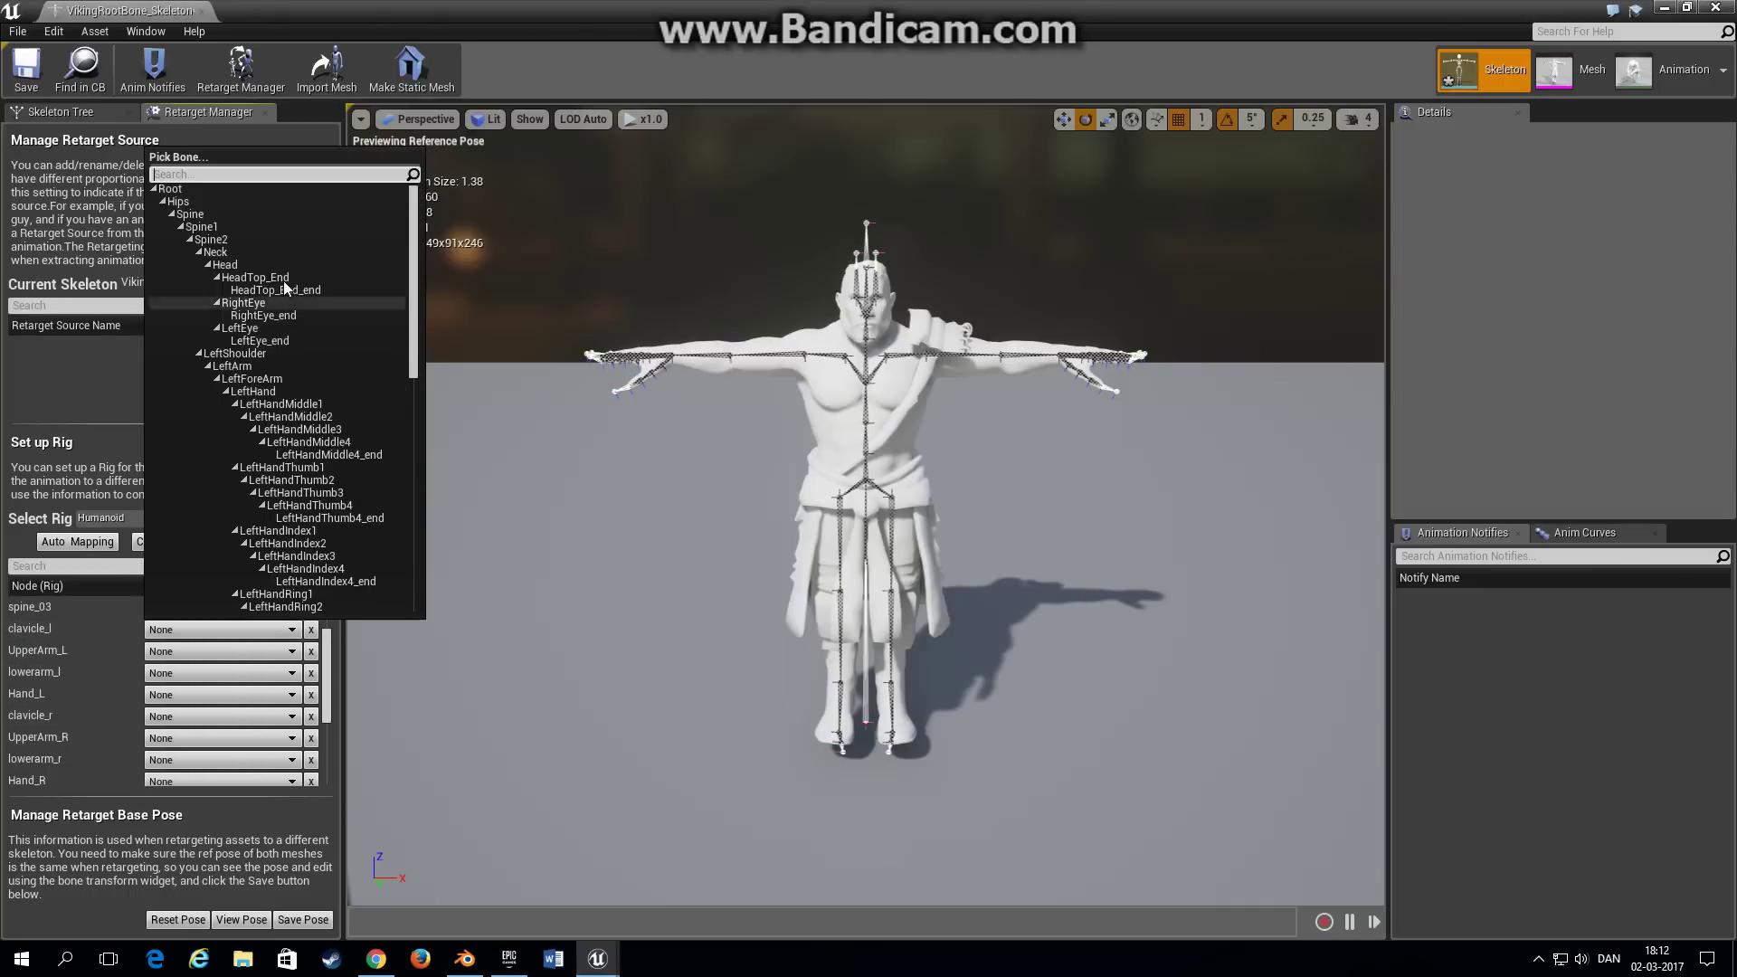
click(236, 354)
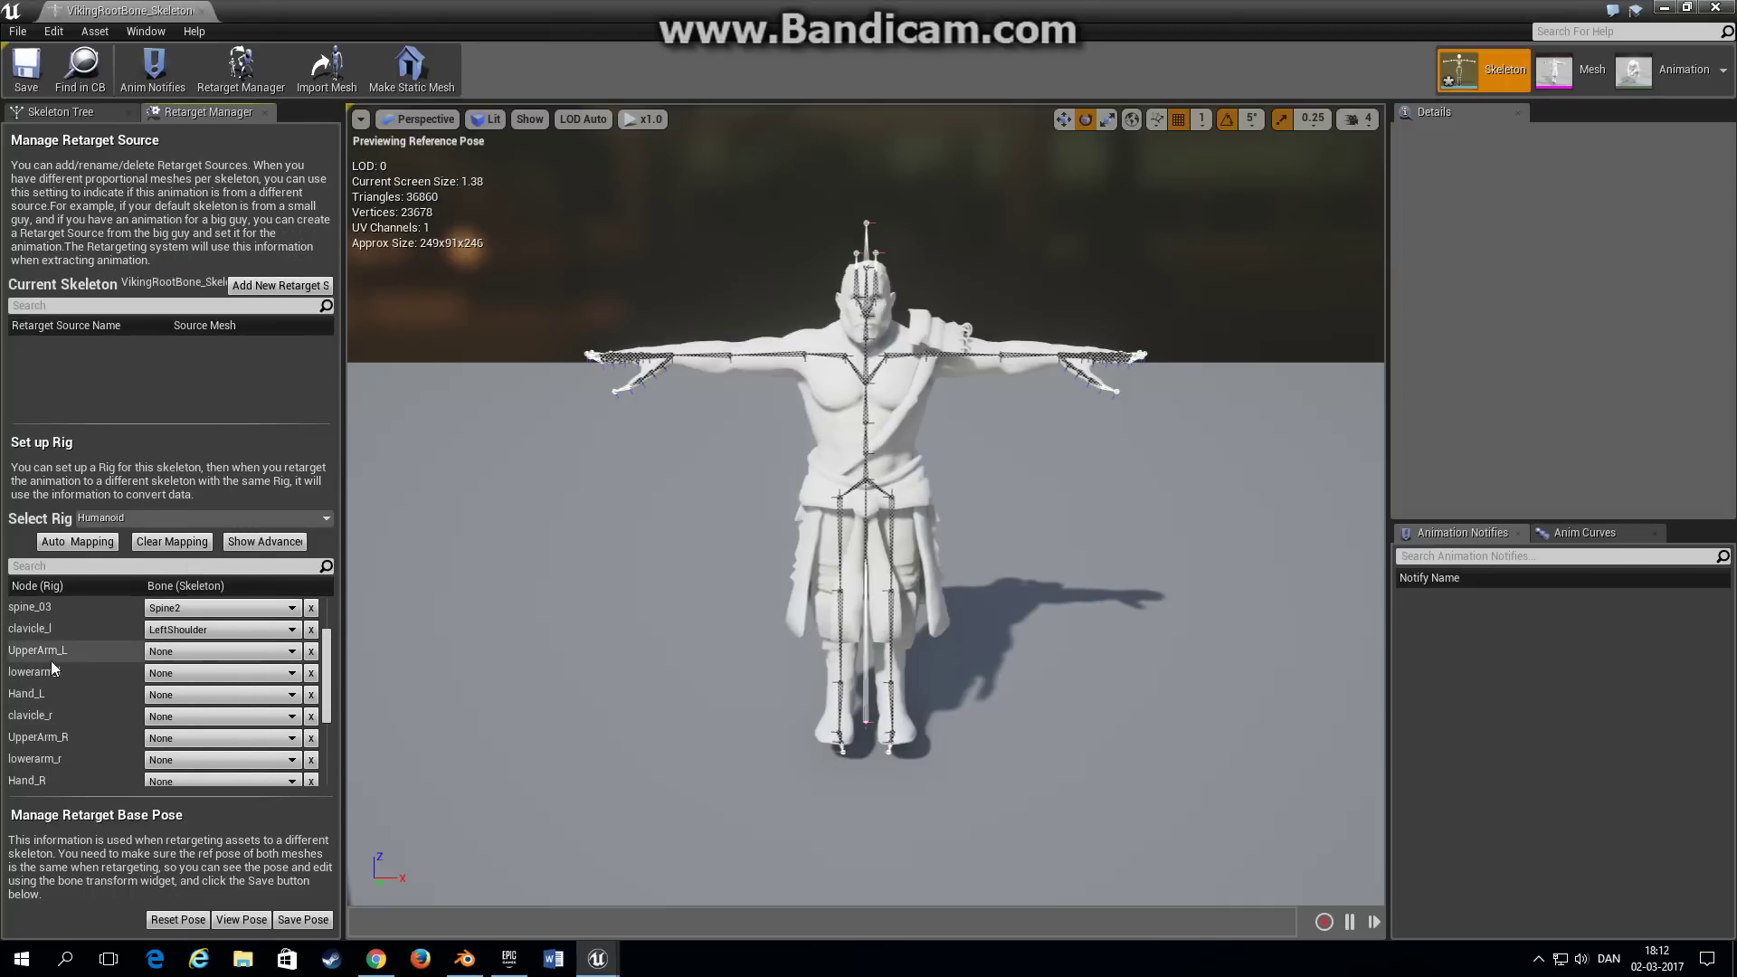
click(168, 652)
click(253, 387)
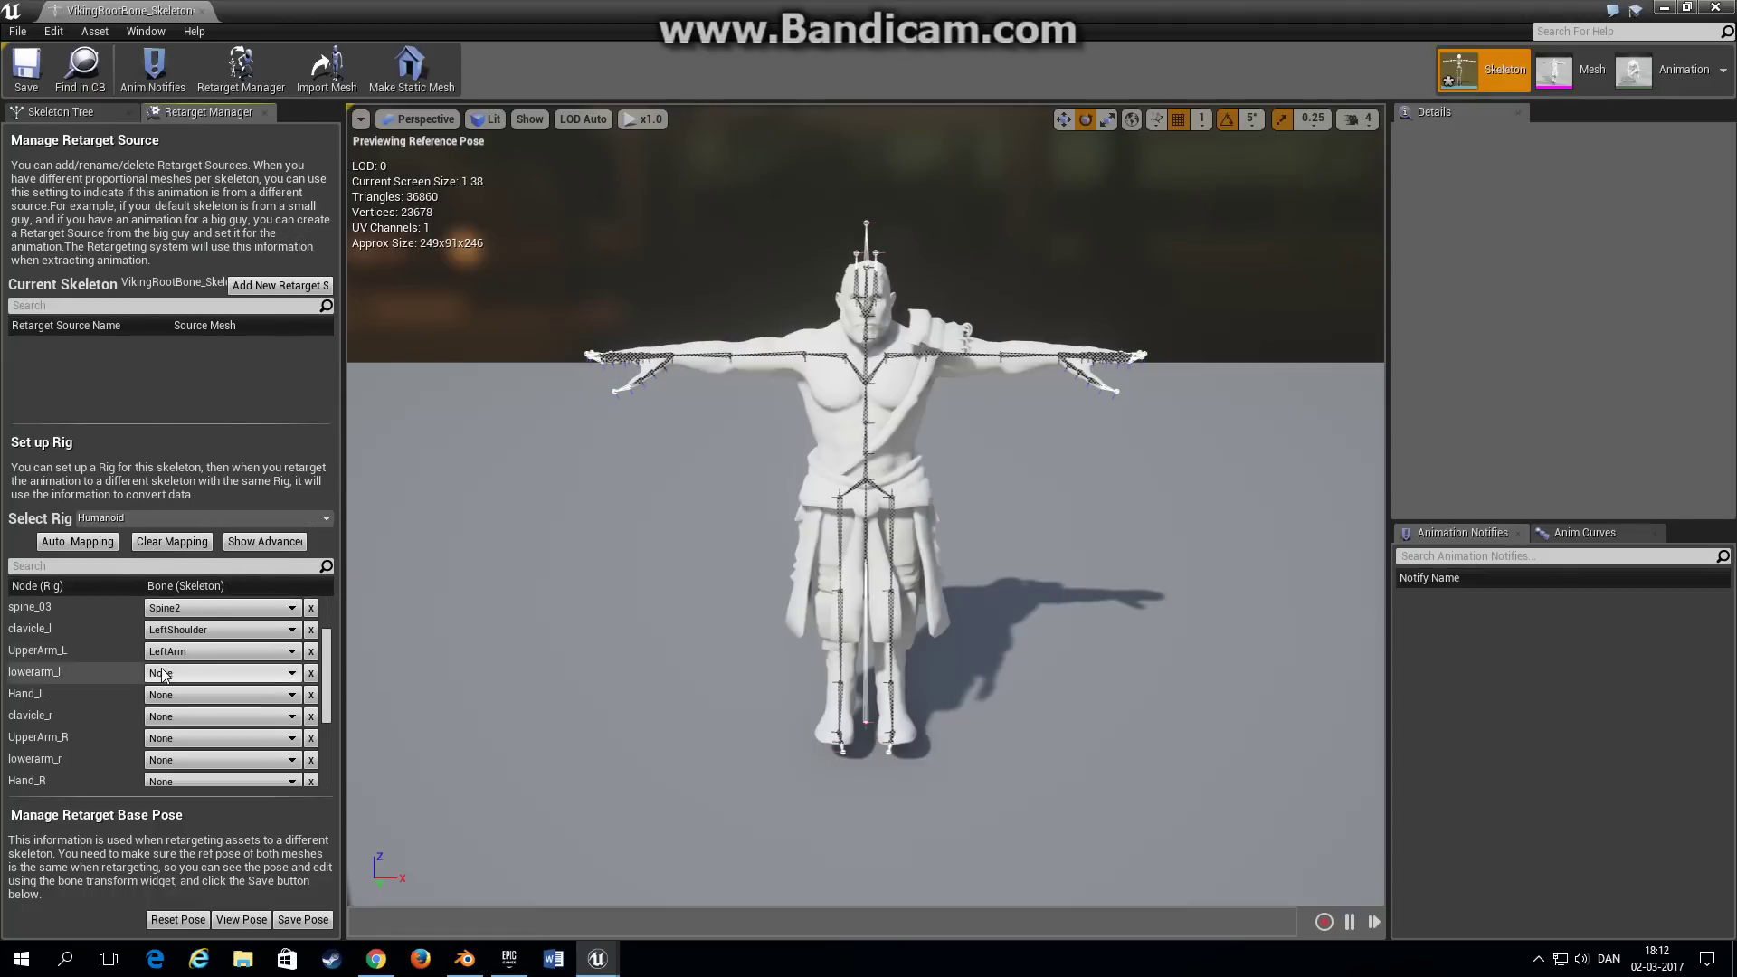
click(217, 673)
click(260, 425)
scroll(68, 724, down, 3)
click(178, 638)
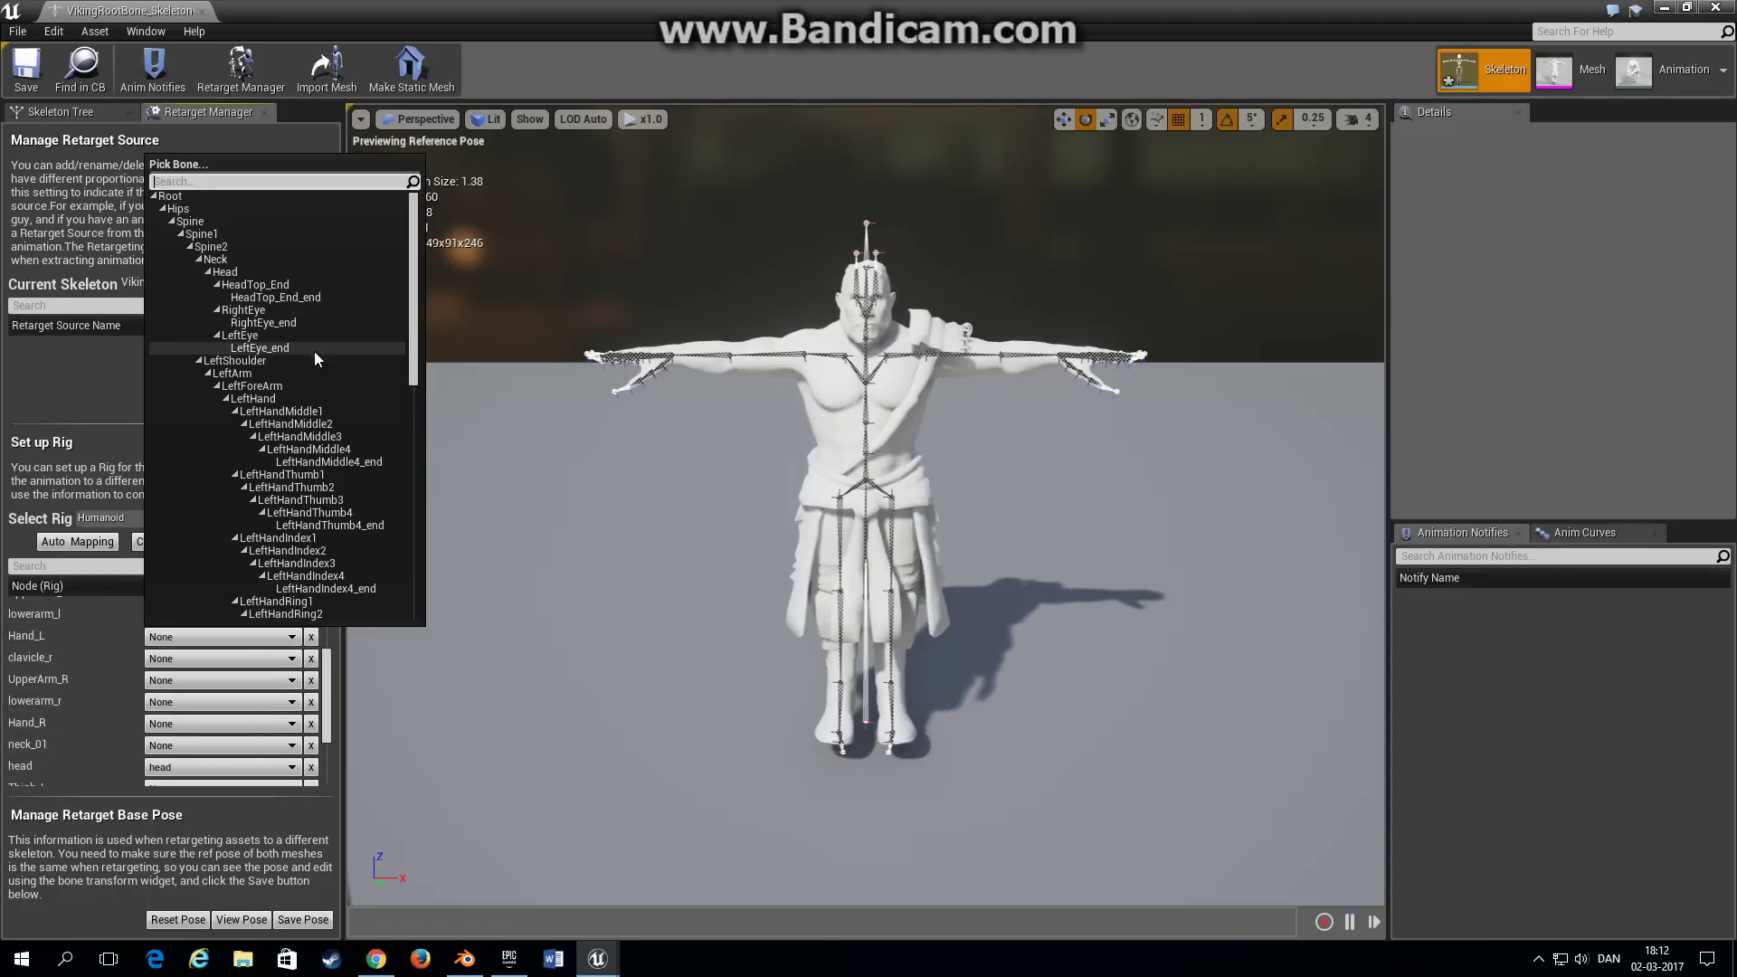
click(274, 396)
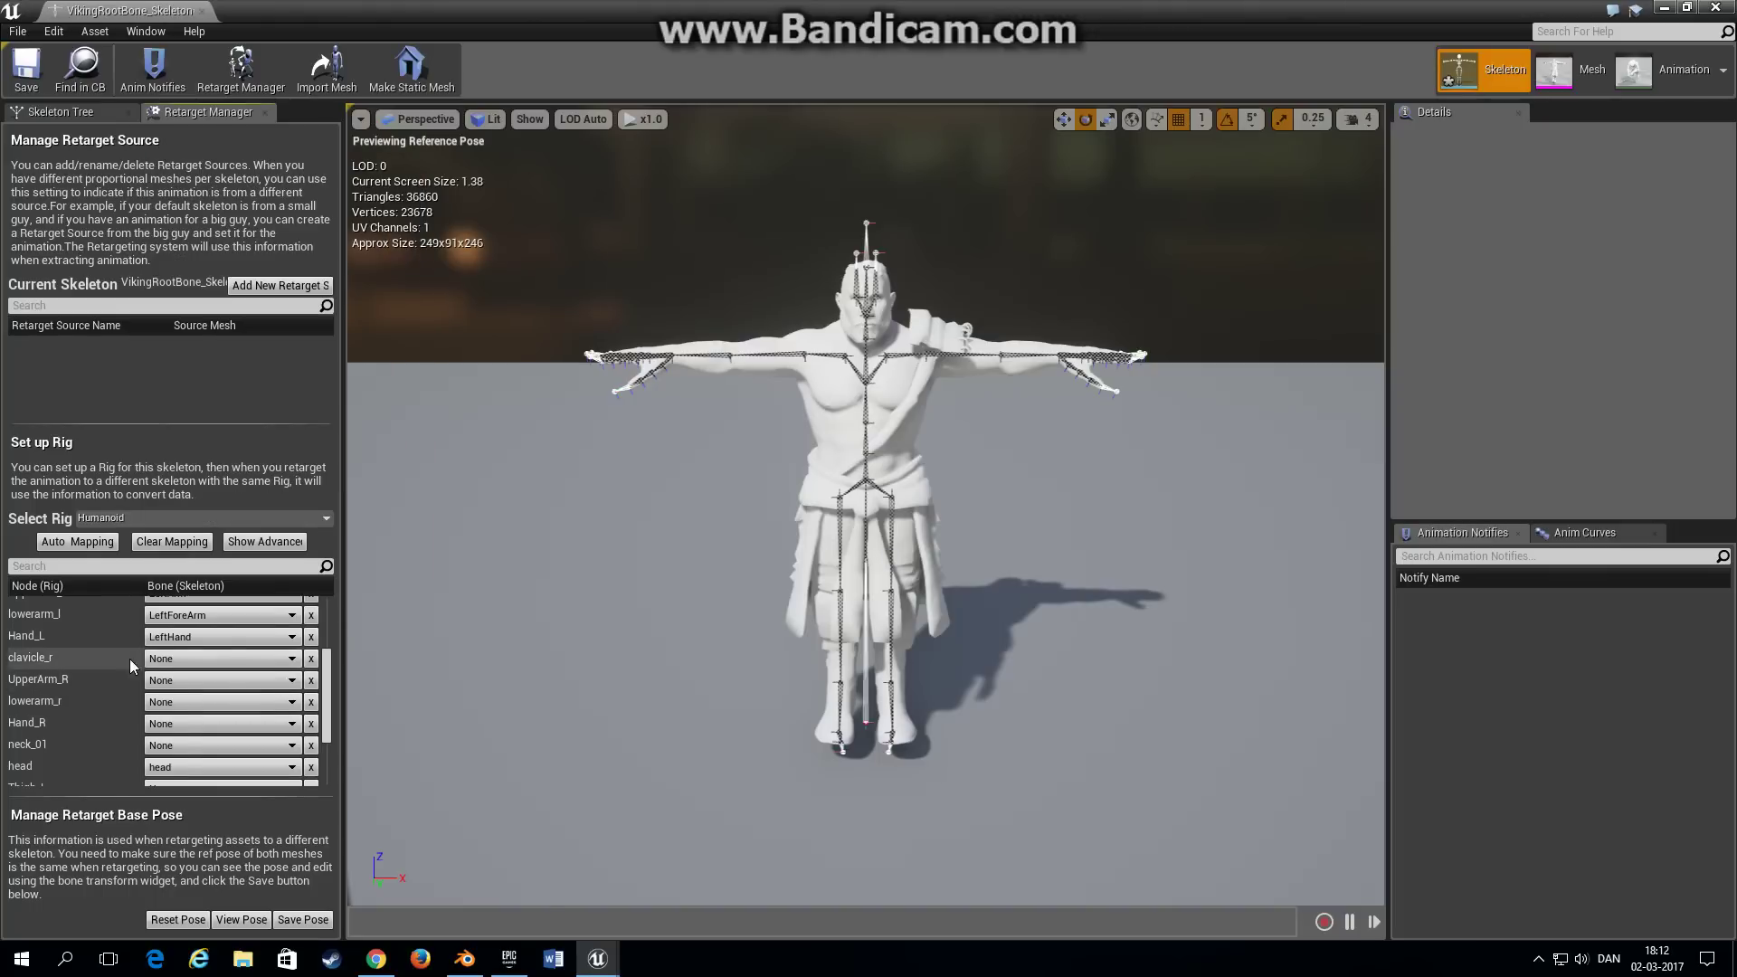
Step: Map the right arm: clavicle_r→RightShoulder, UpperArm_R→RightArm, lowerarm_r→RightForeArm, Hand_R→RightHand
click(217, 659)
scroll(304, 523, down, 3)
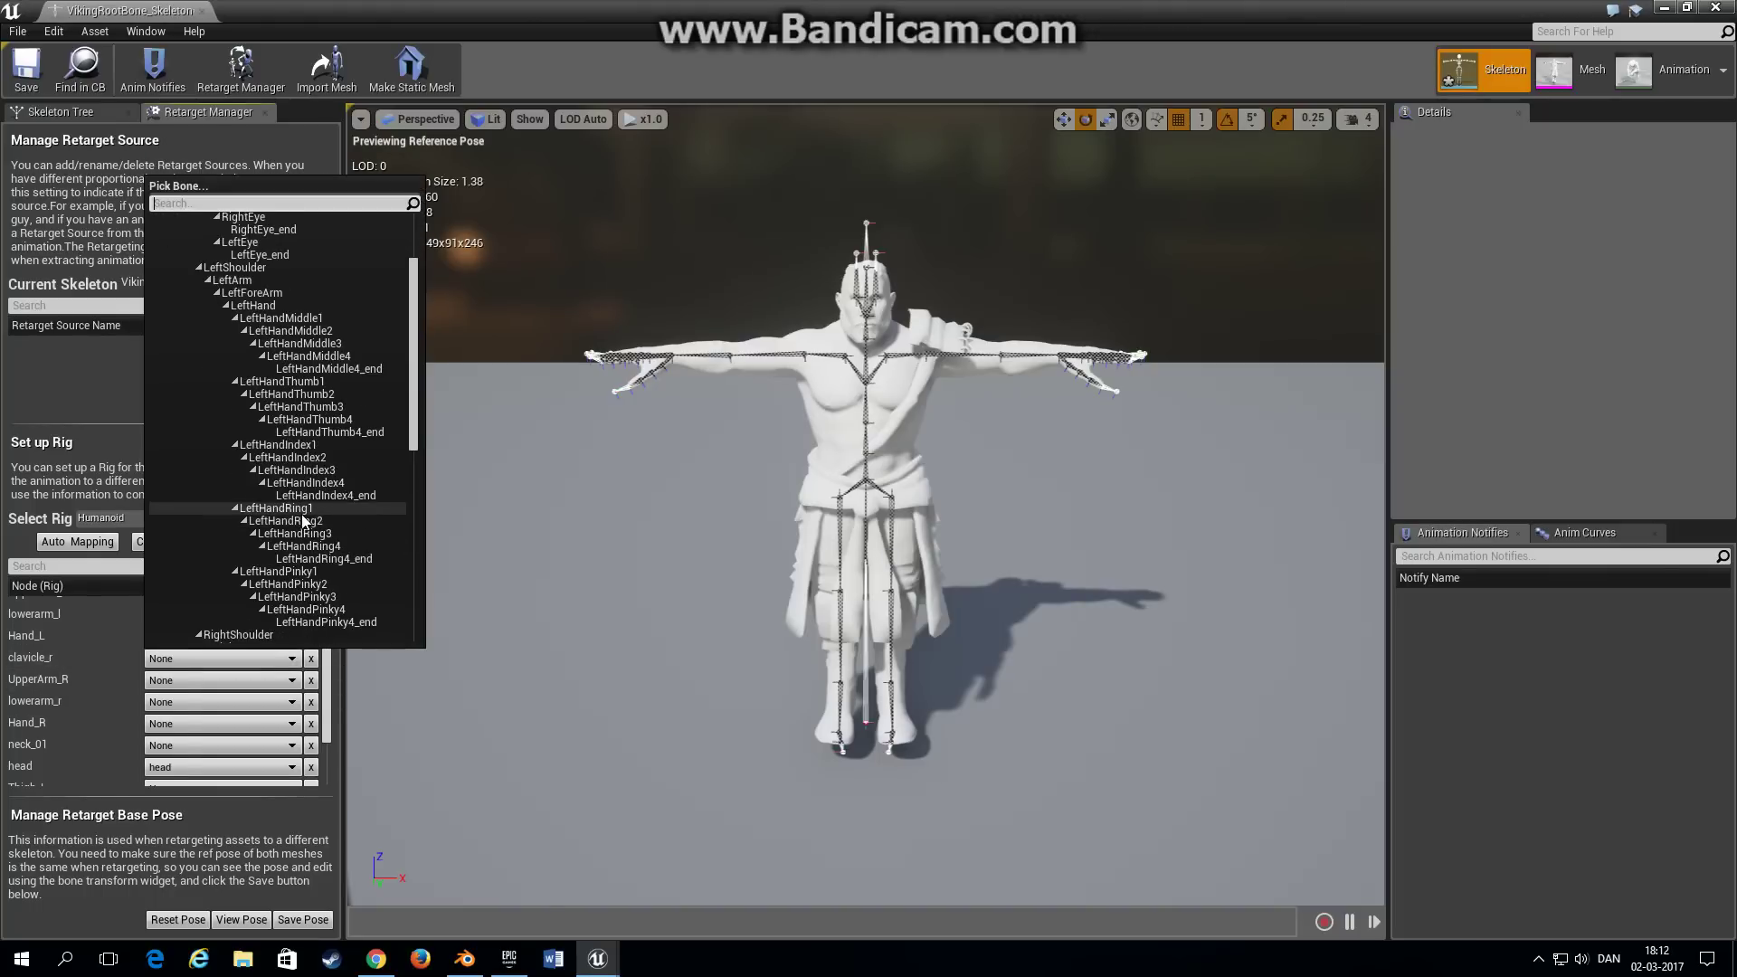
click(210, 635)
scroll(81, 697, down, 2)
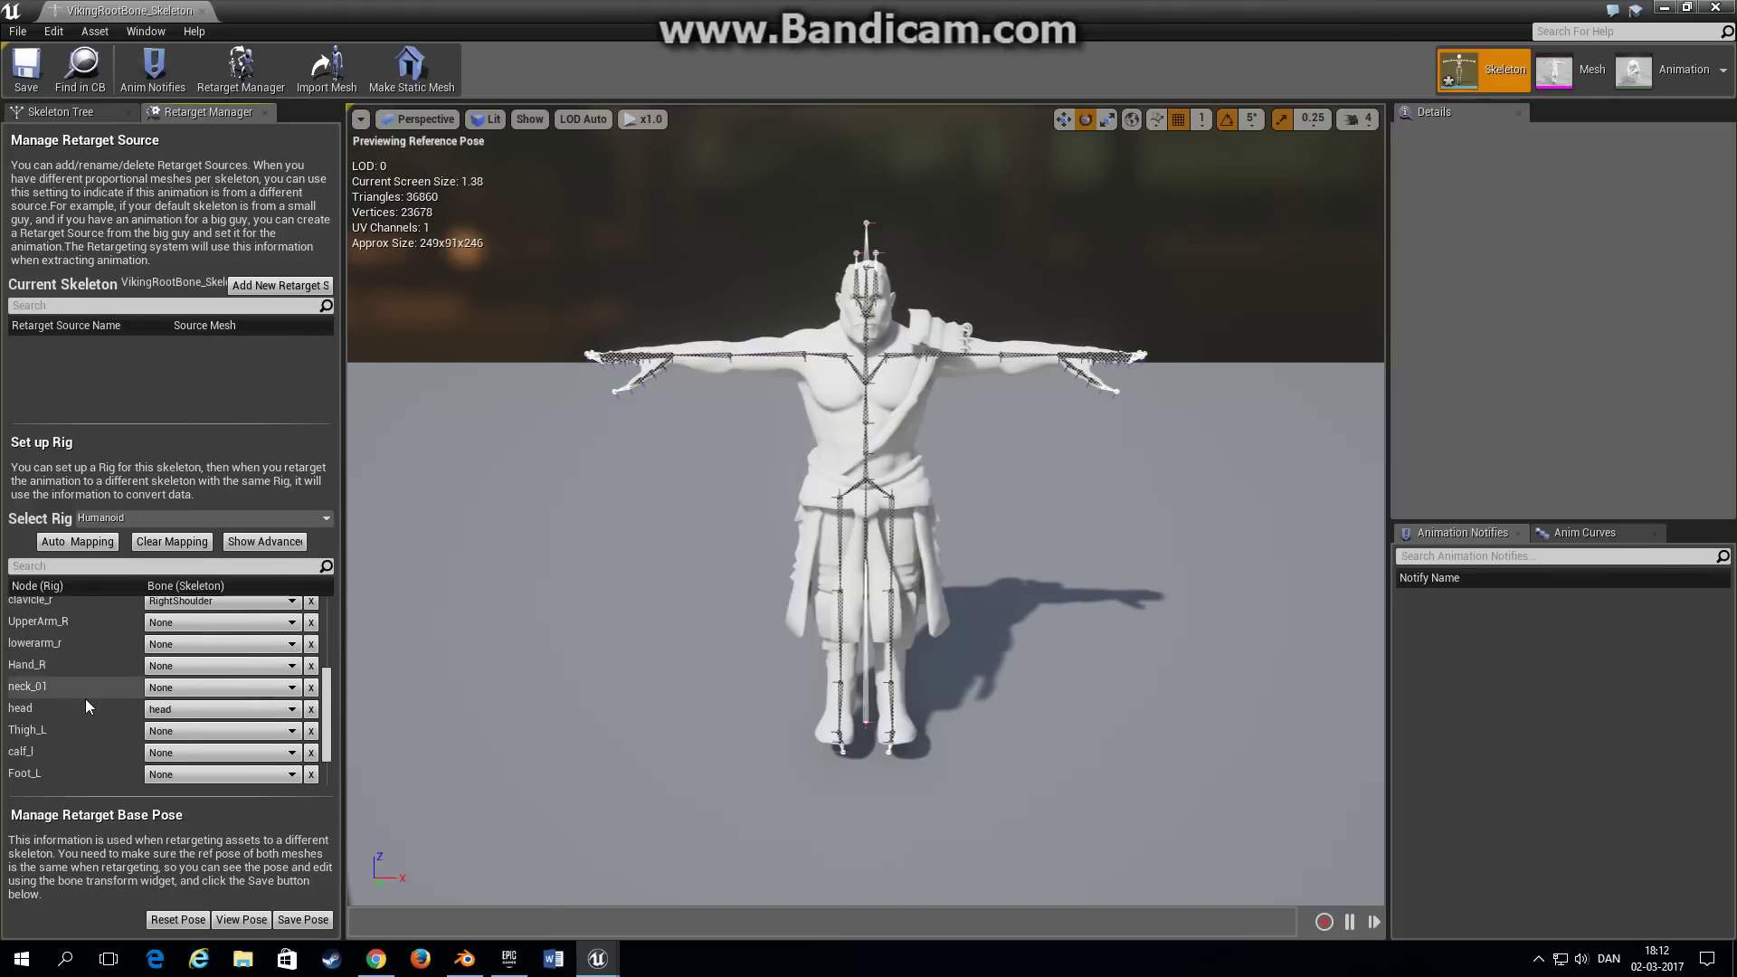
click(170, 630)
scroll(292, 563, down, 5)
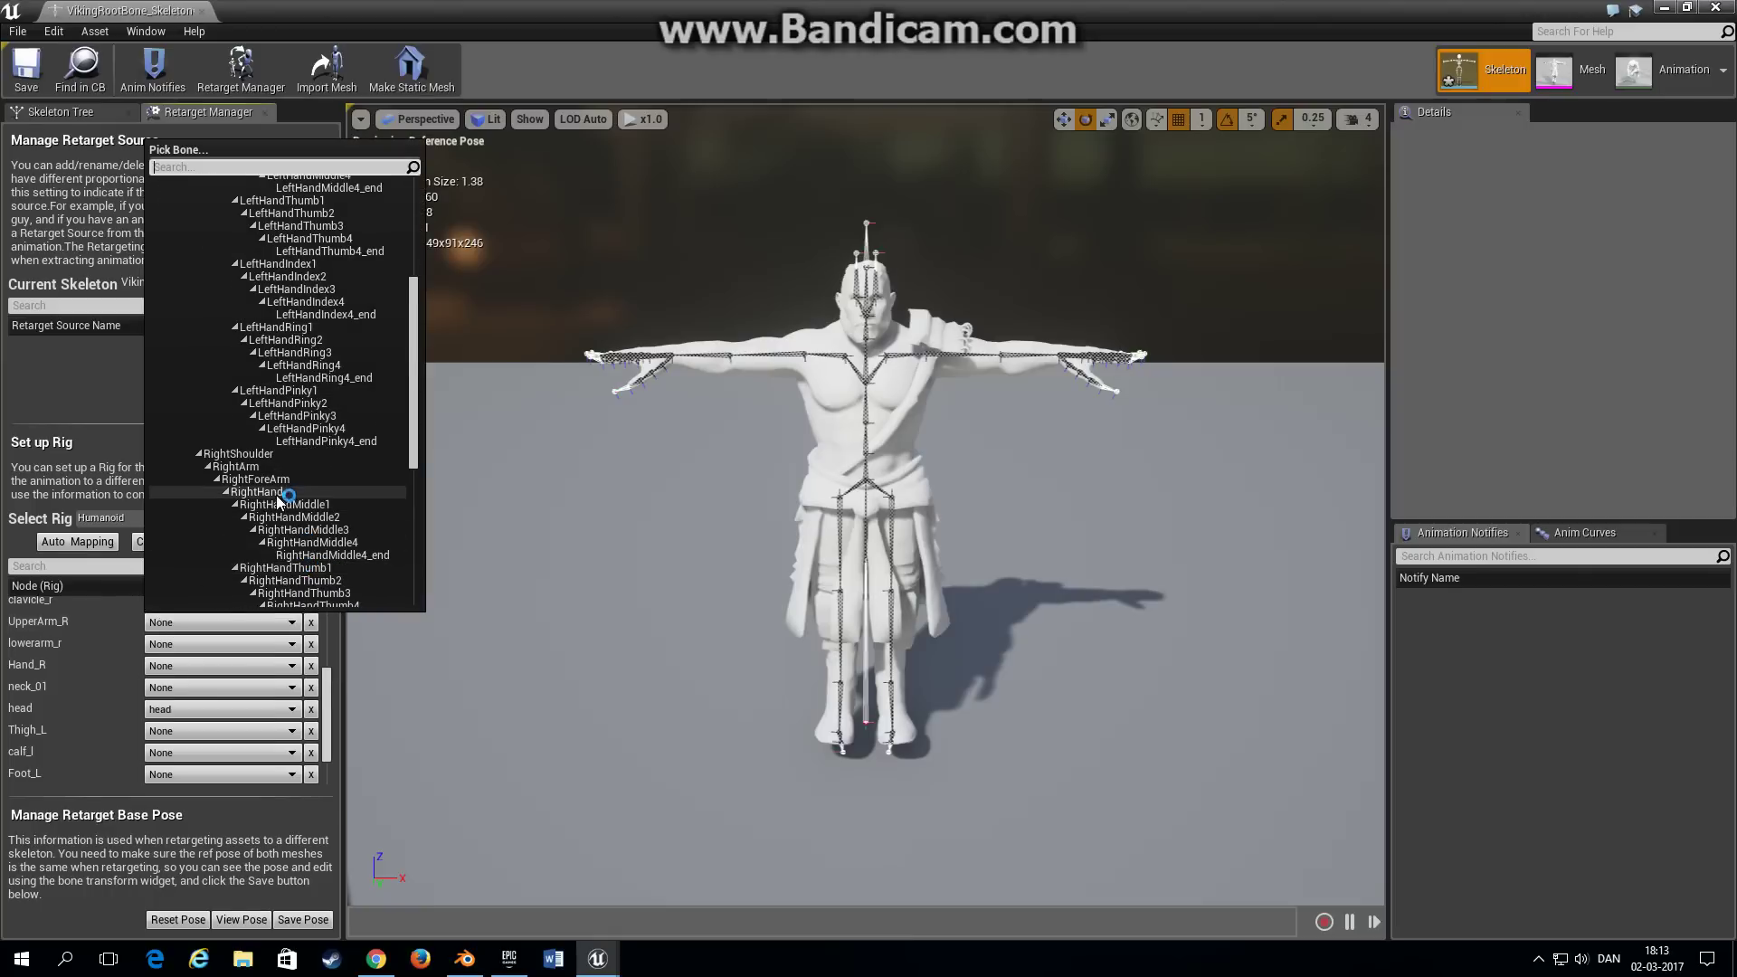
click(233, 466)
click(193, 644)
scroll(285, 583, down, 3)
scroll(285, 583, down, 3)
click(272, 520)
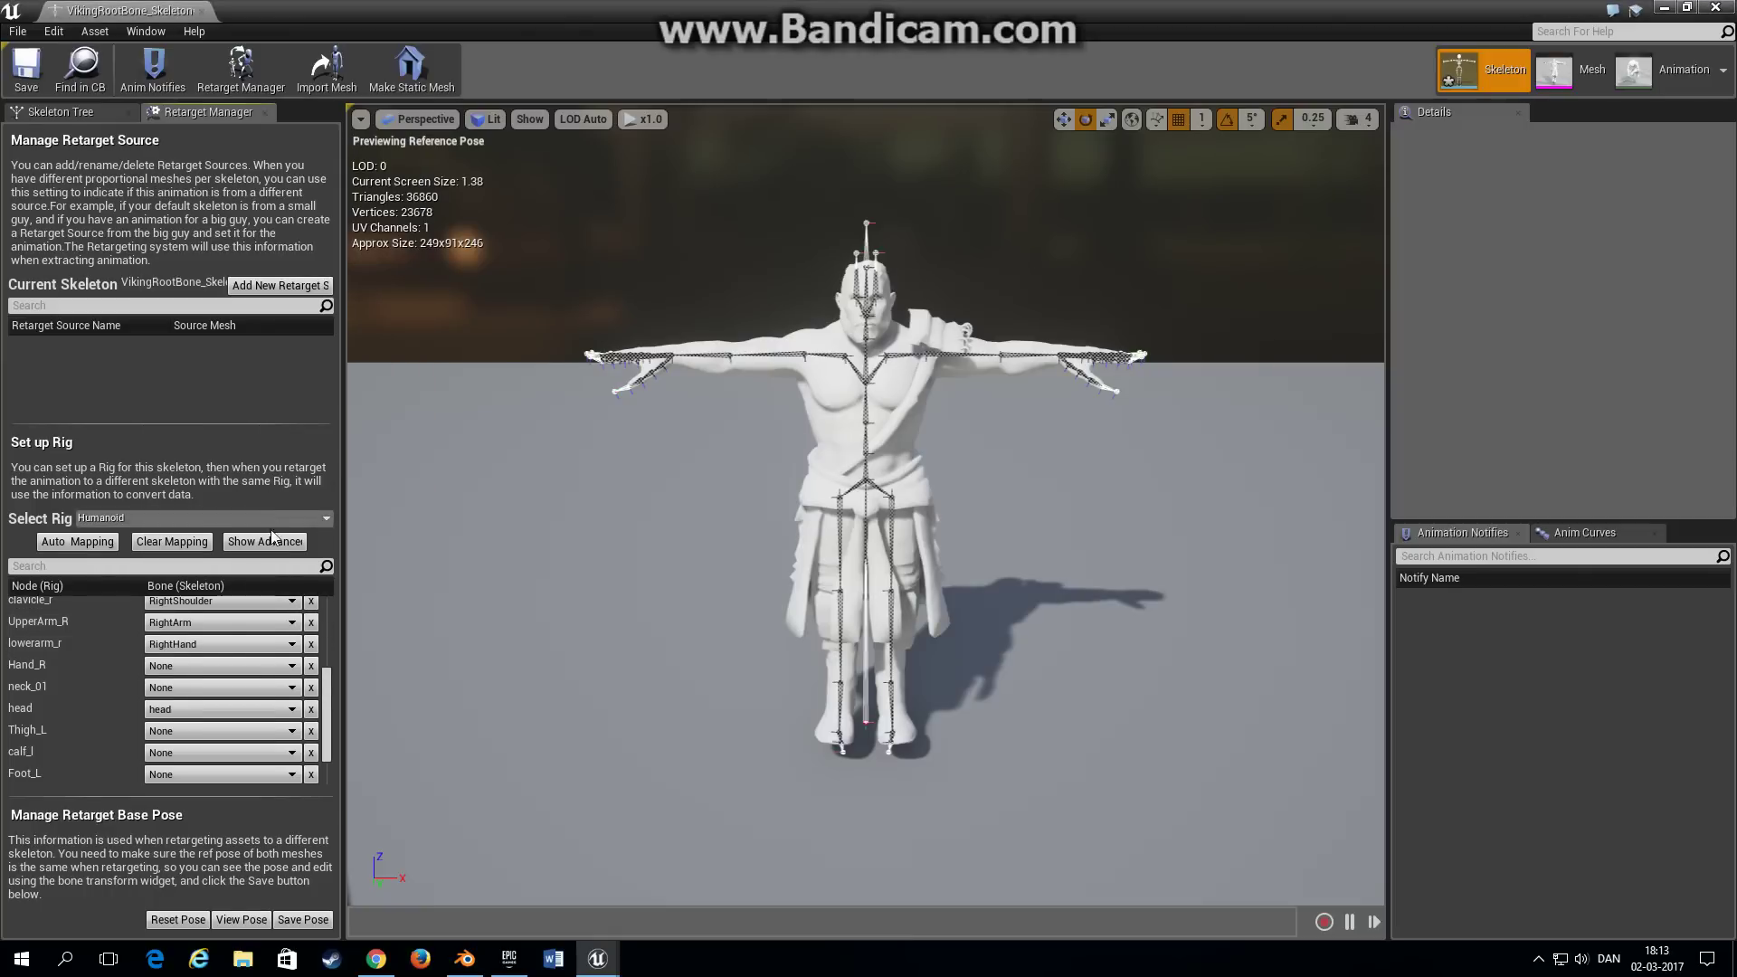
click(205, 643)
scroll(280, 579, down, 6)
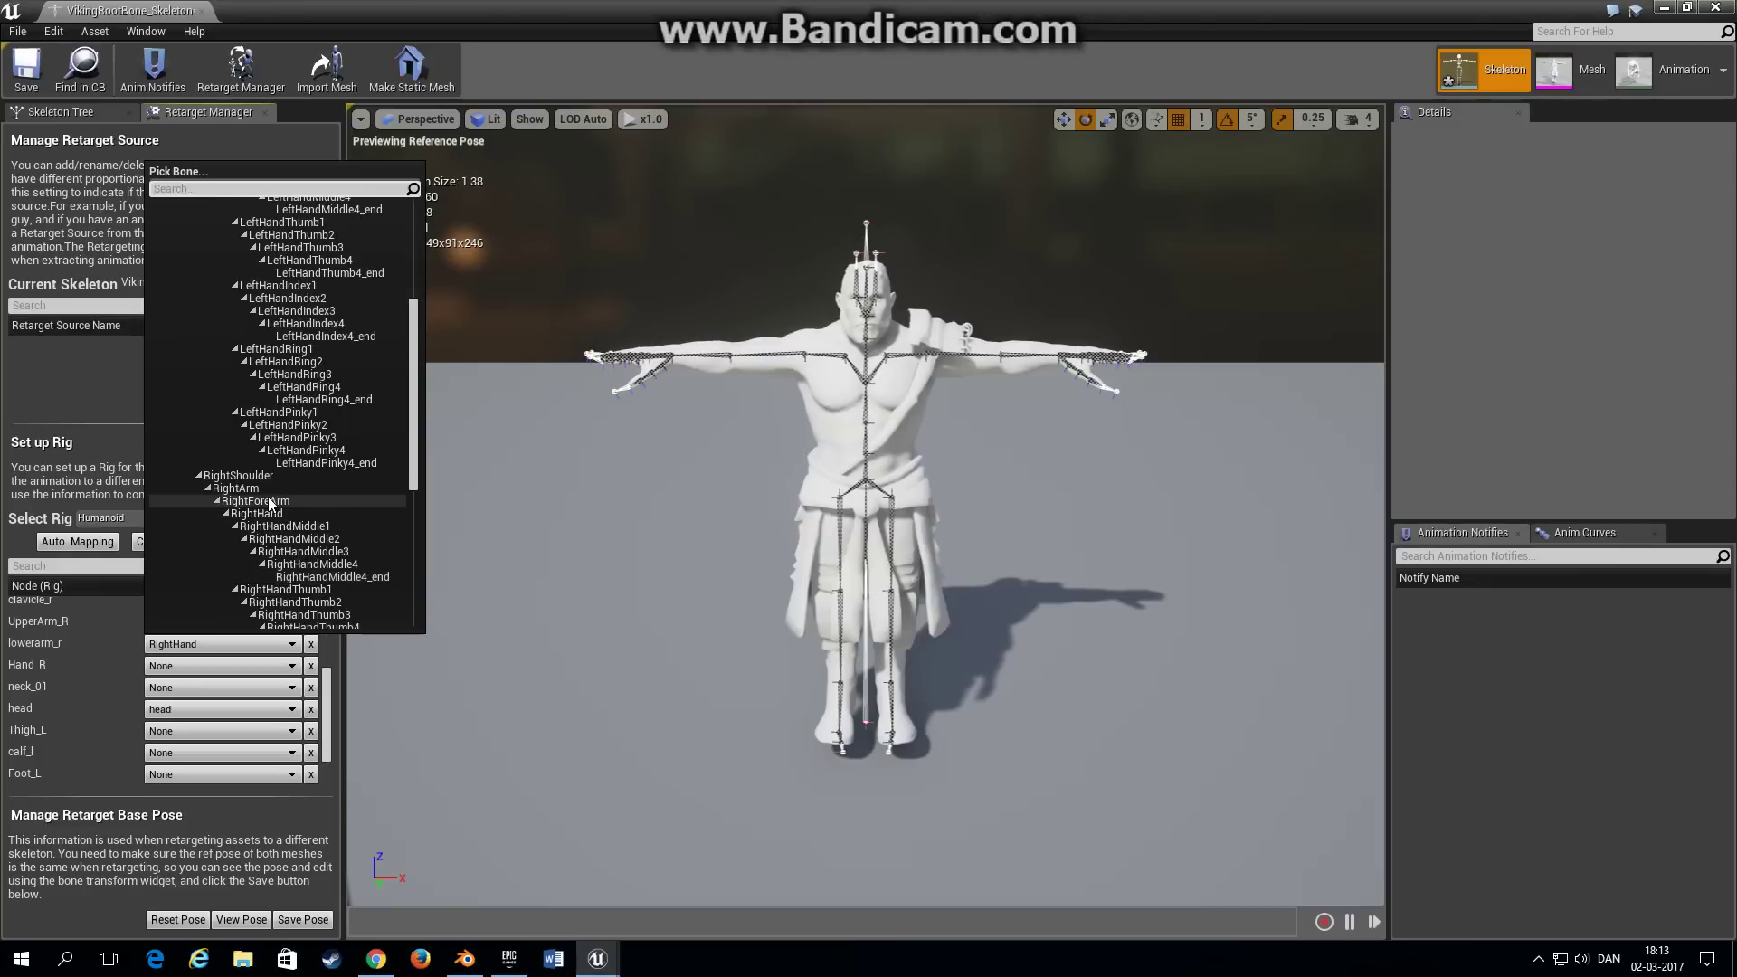
click(270, 503)
click(204, 666)
scroll(266, 589, down, 6)
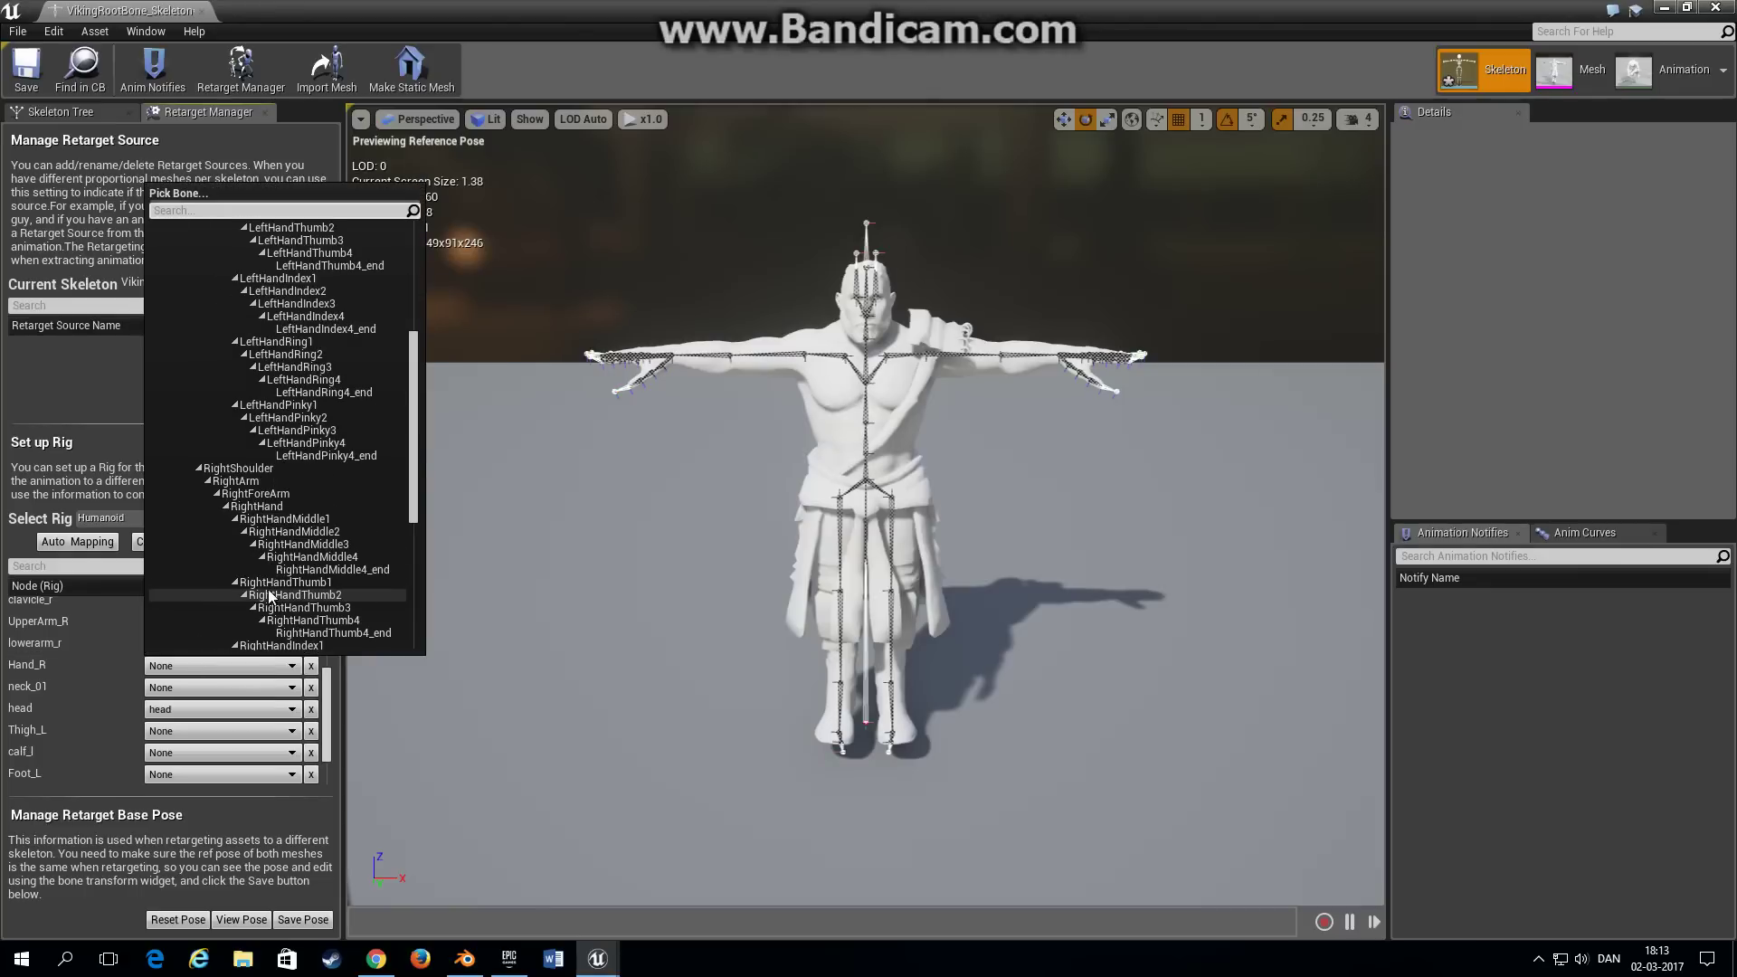
click(267, 508)
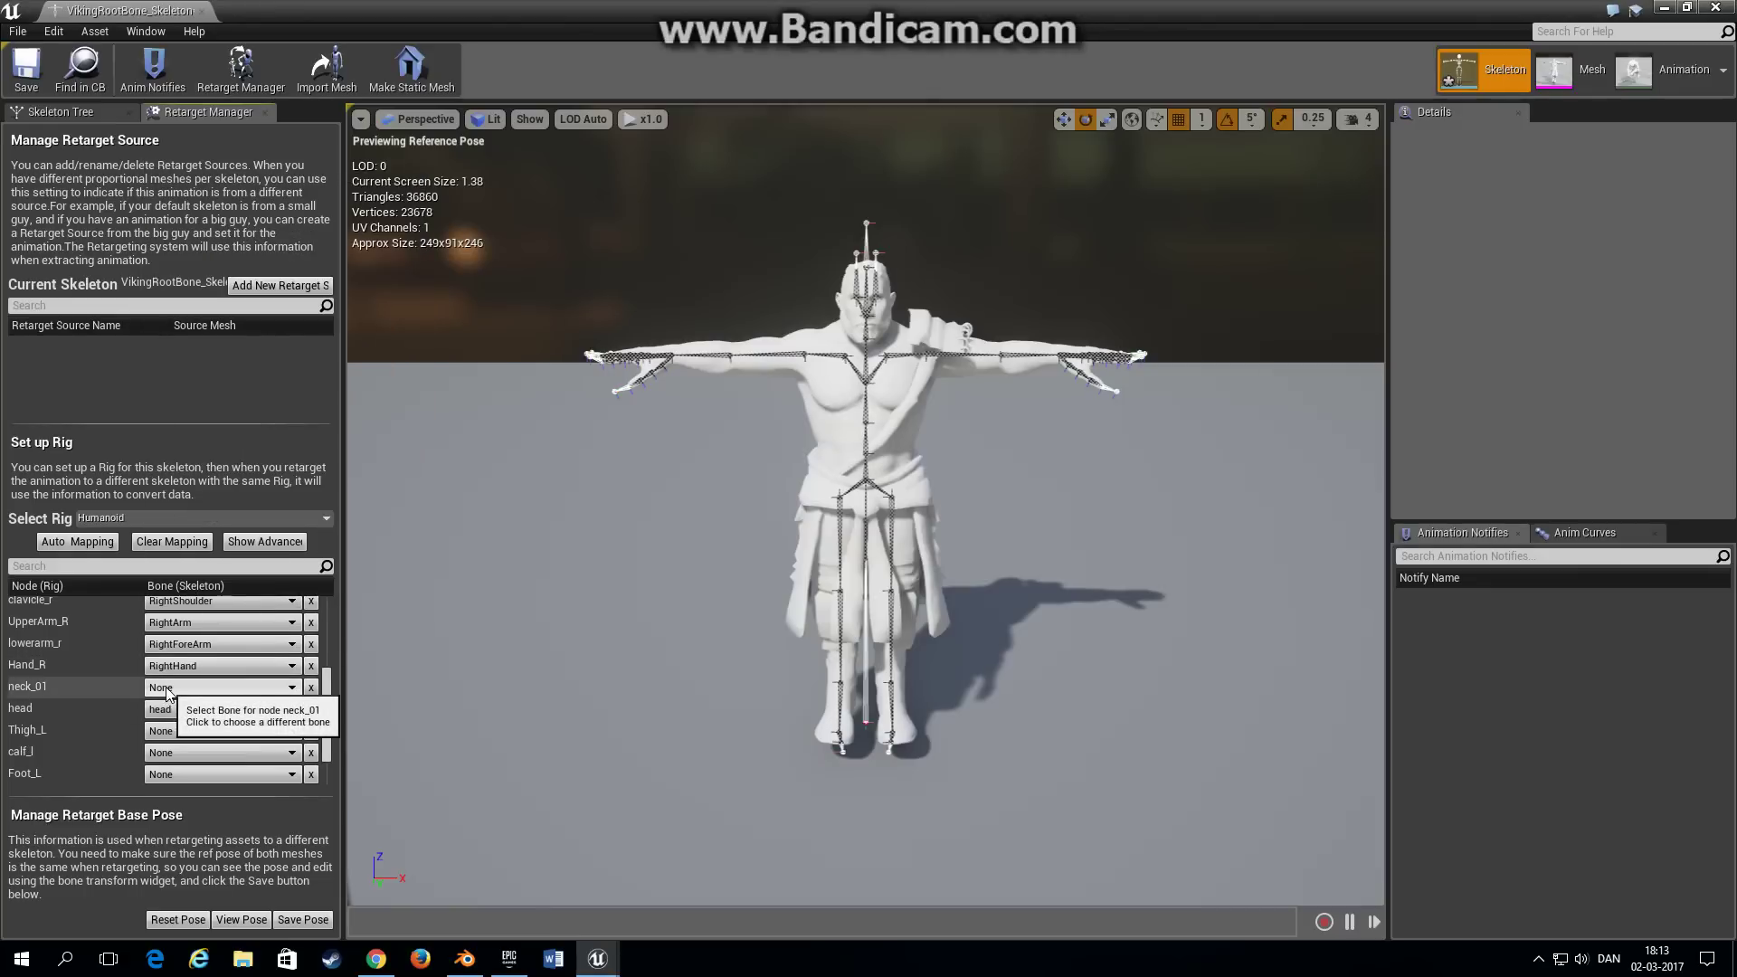
Step: Map neck_01→Neck and the left leg: Thigh_L→LeftUpLeg, calf_l→LeftLeg, Foot_L→LeftFoot
click(166, 689)
click(237, 309)
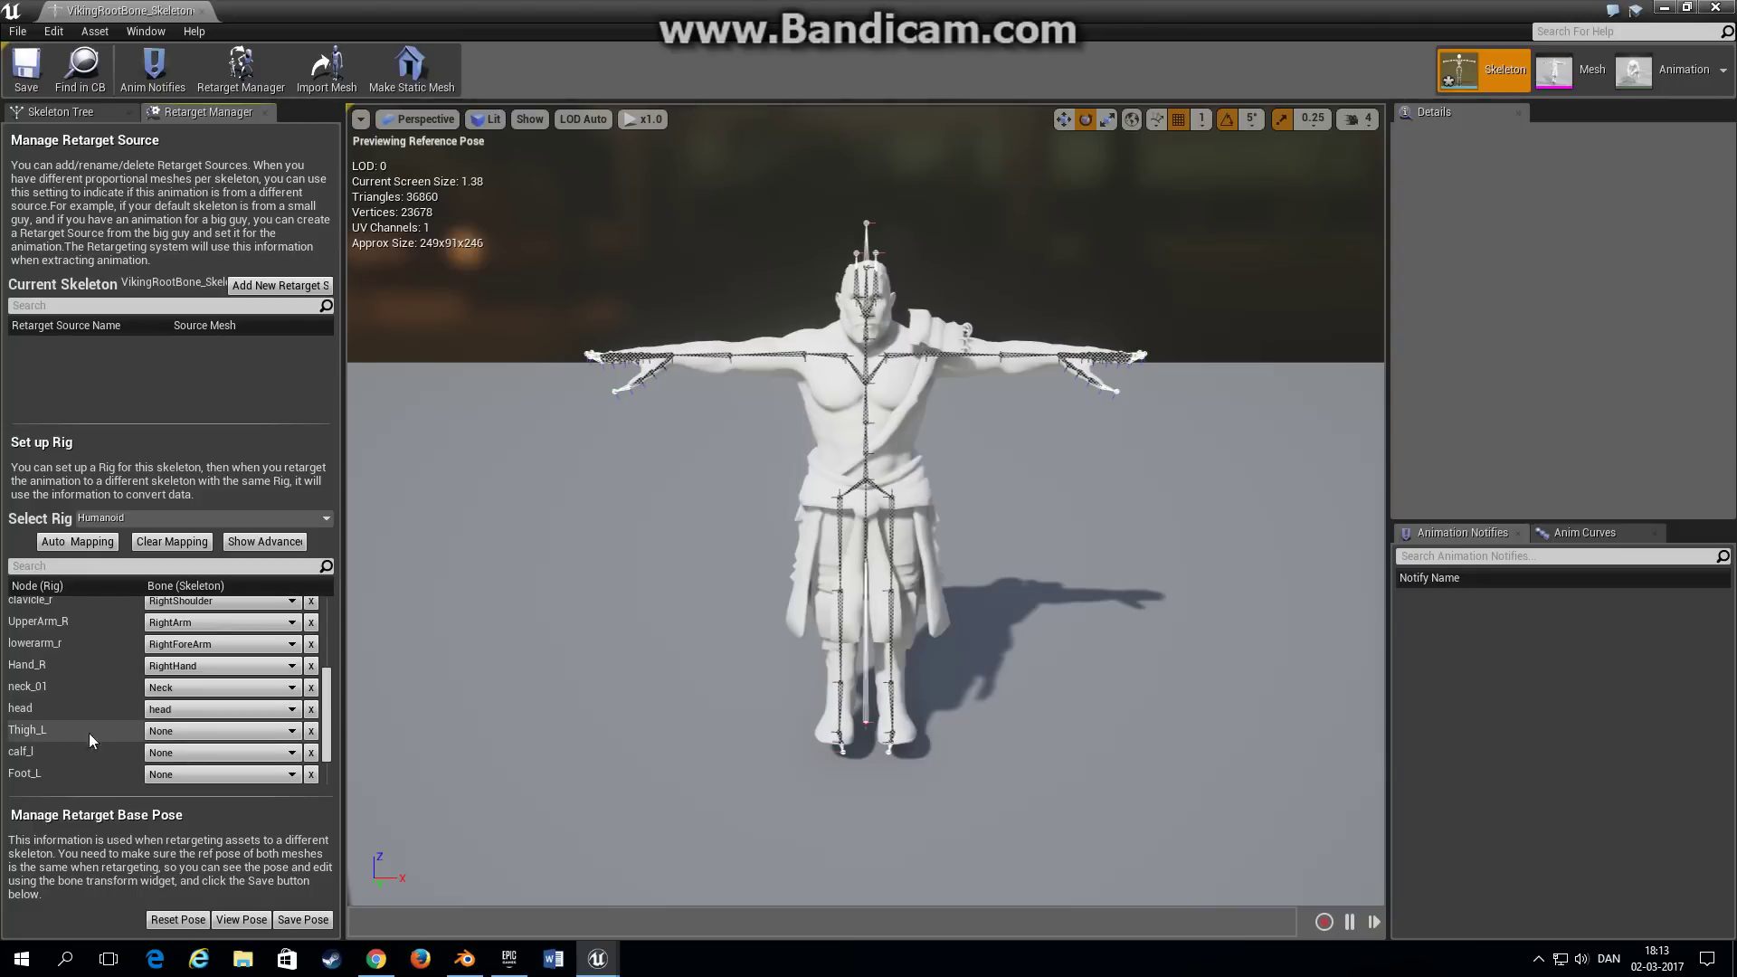
click(181, 731)
scroll(280, 625, down, 10)
scroll(275, 615, down, 8)
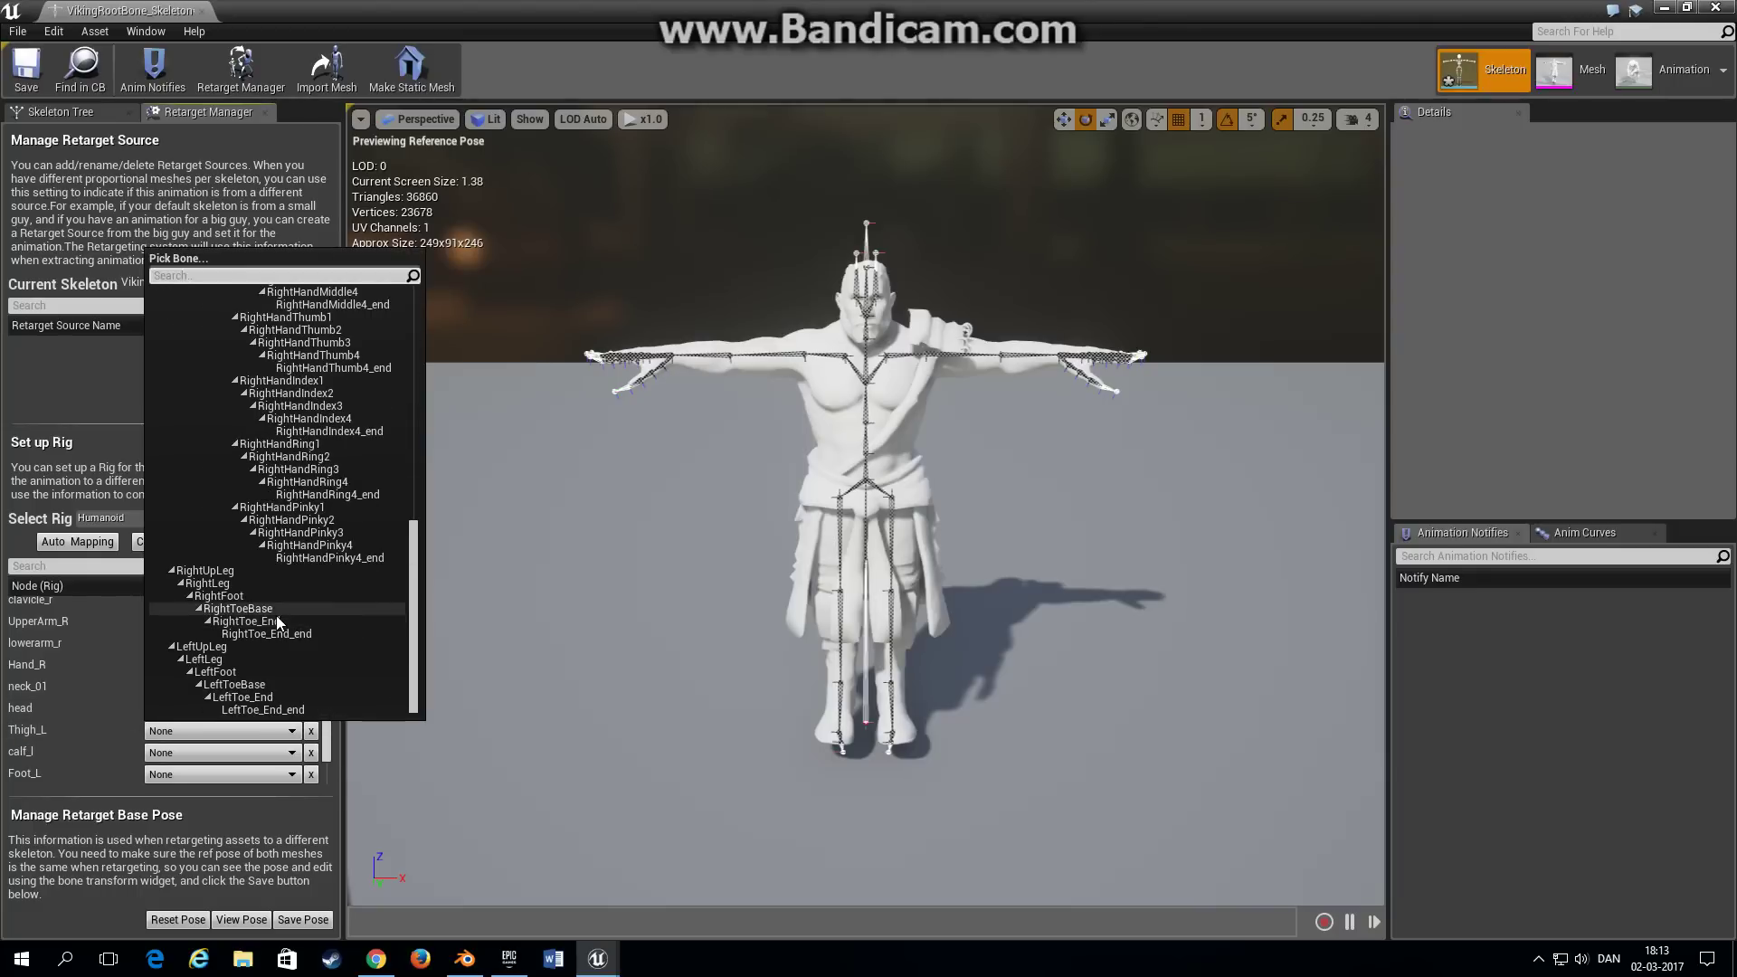
click(221, 646)
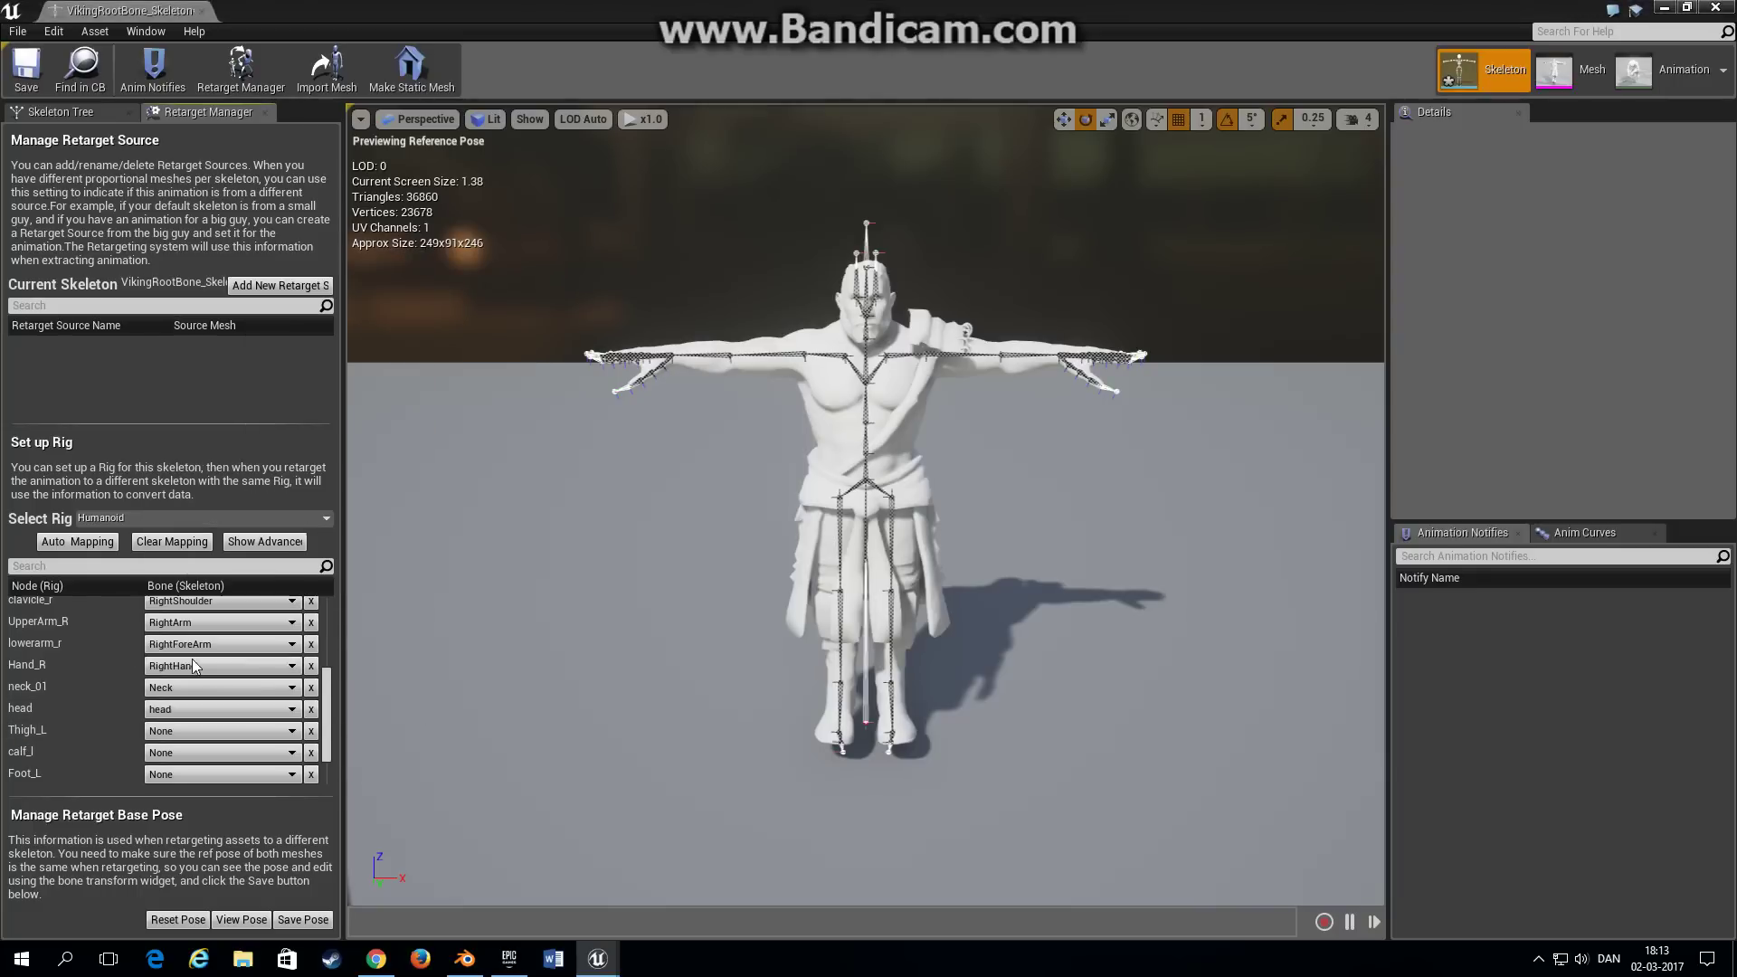
click(181, 753)
scroll(259, 678, down, 15)
click(226, 681)
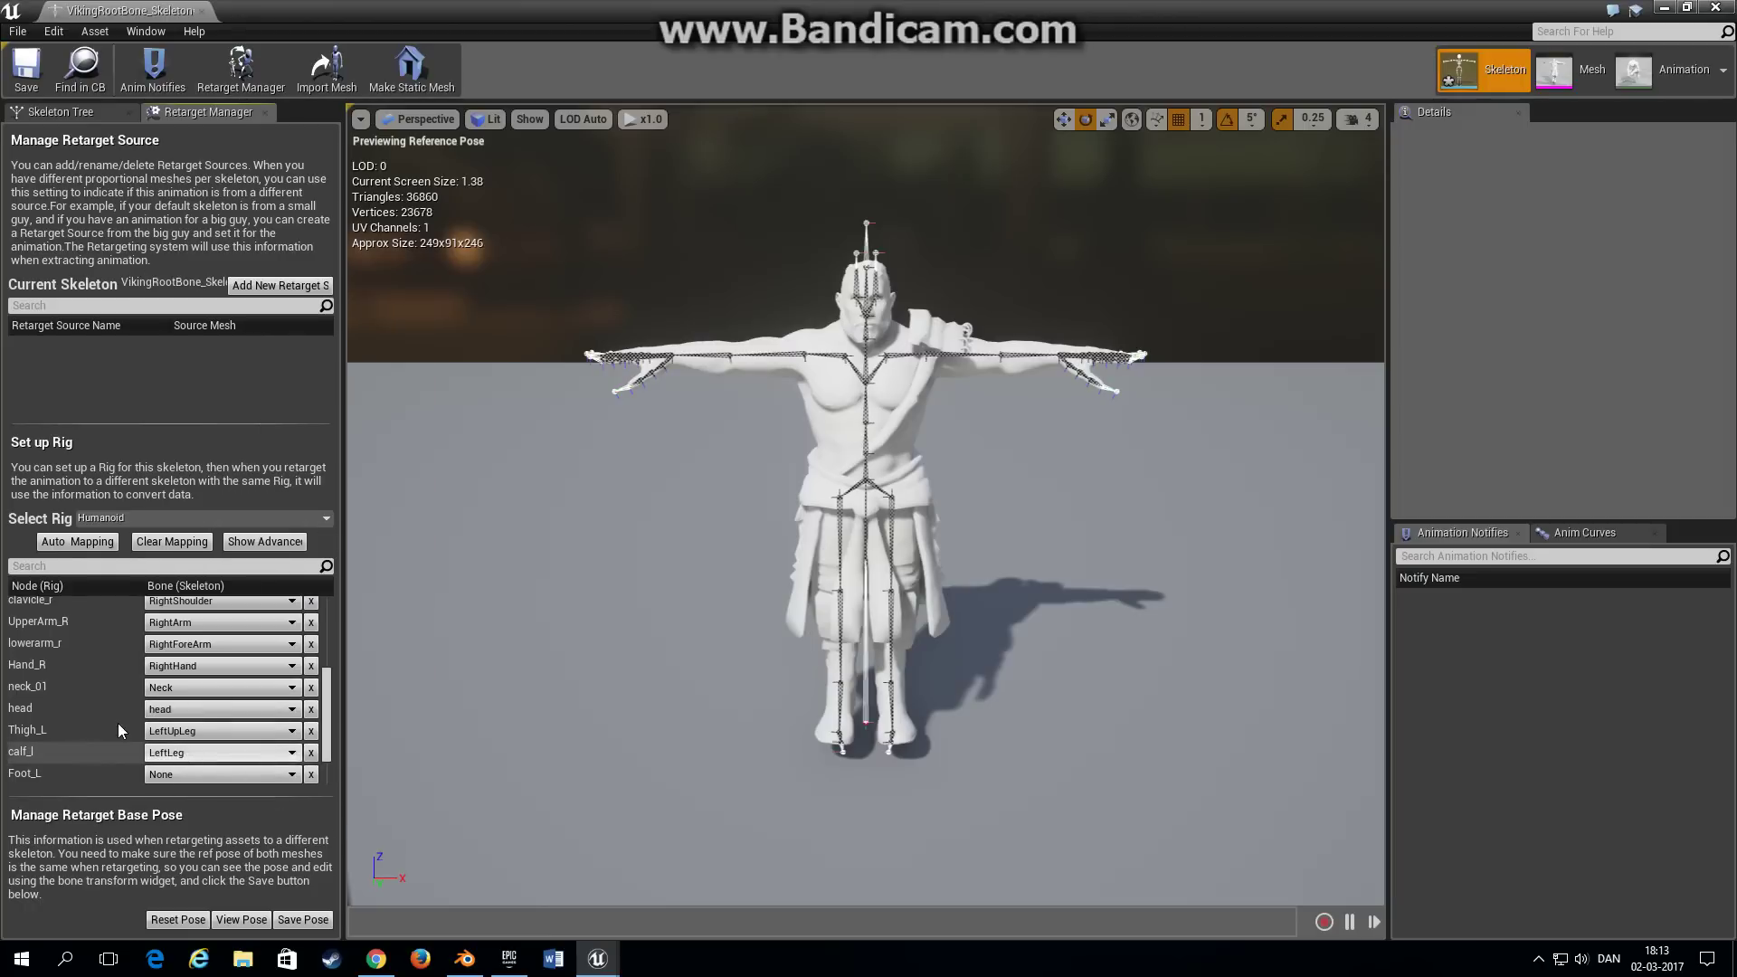
scroll(118, 724, down, 2)
click(217, 711)
scroll(280, 660, down, 15)
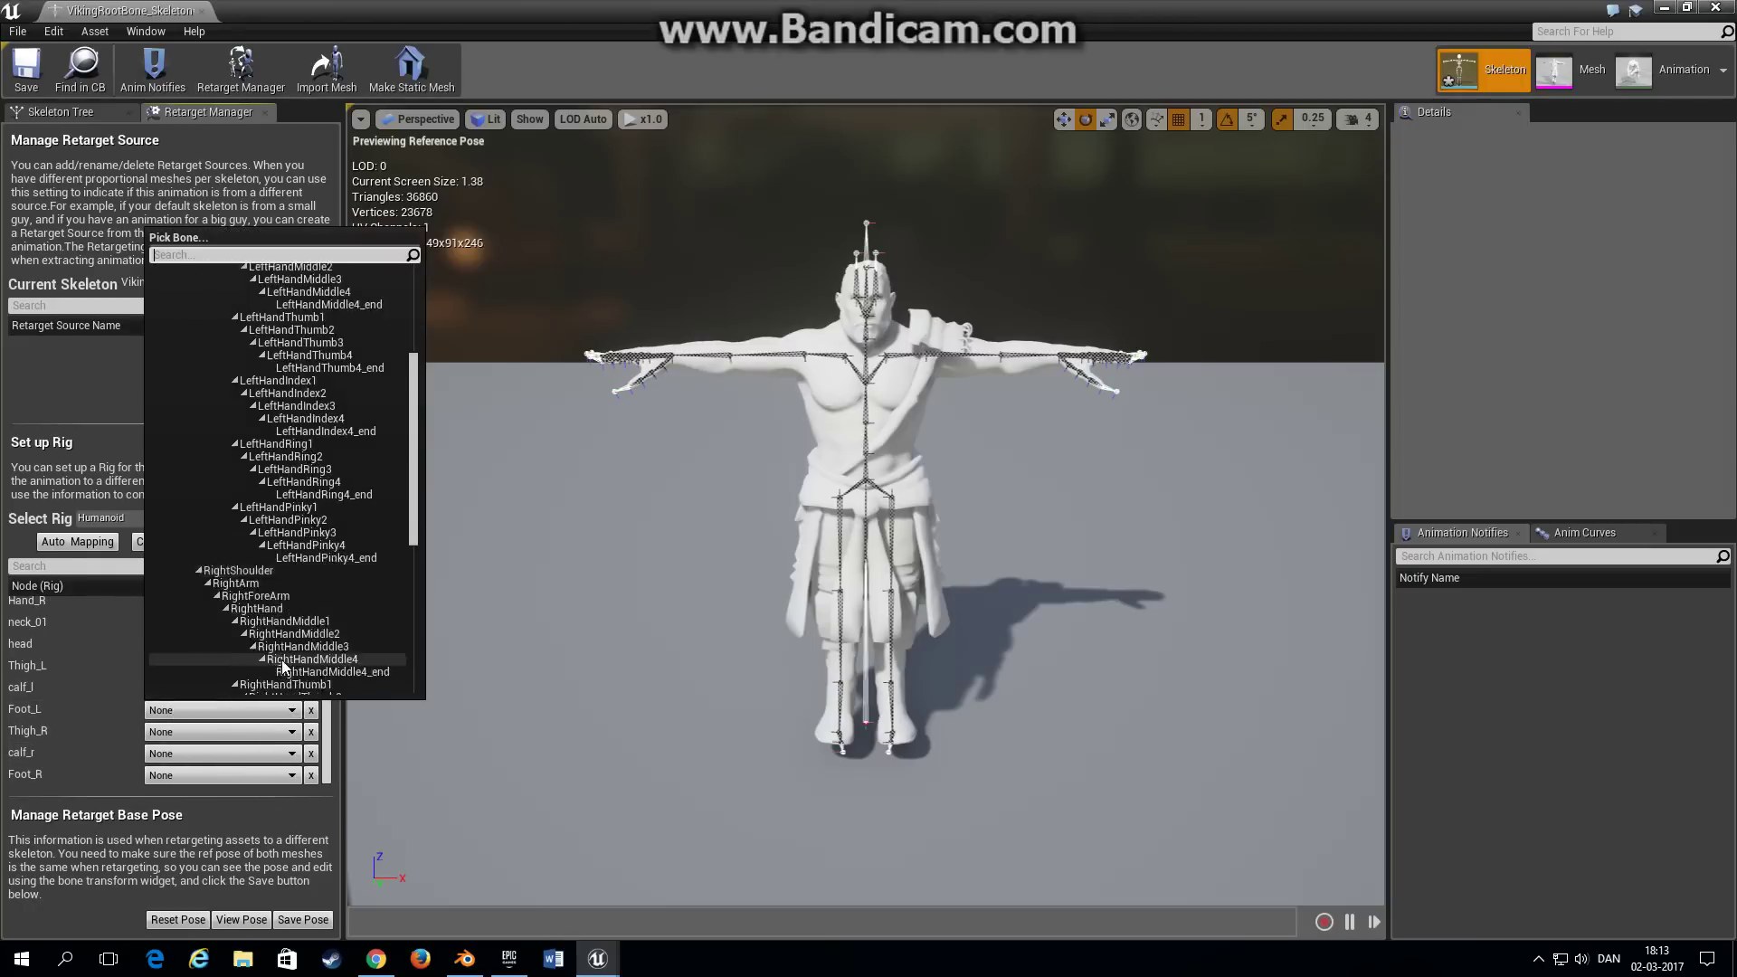
click(242, 653)
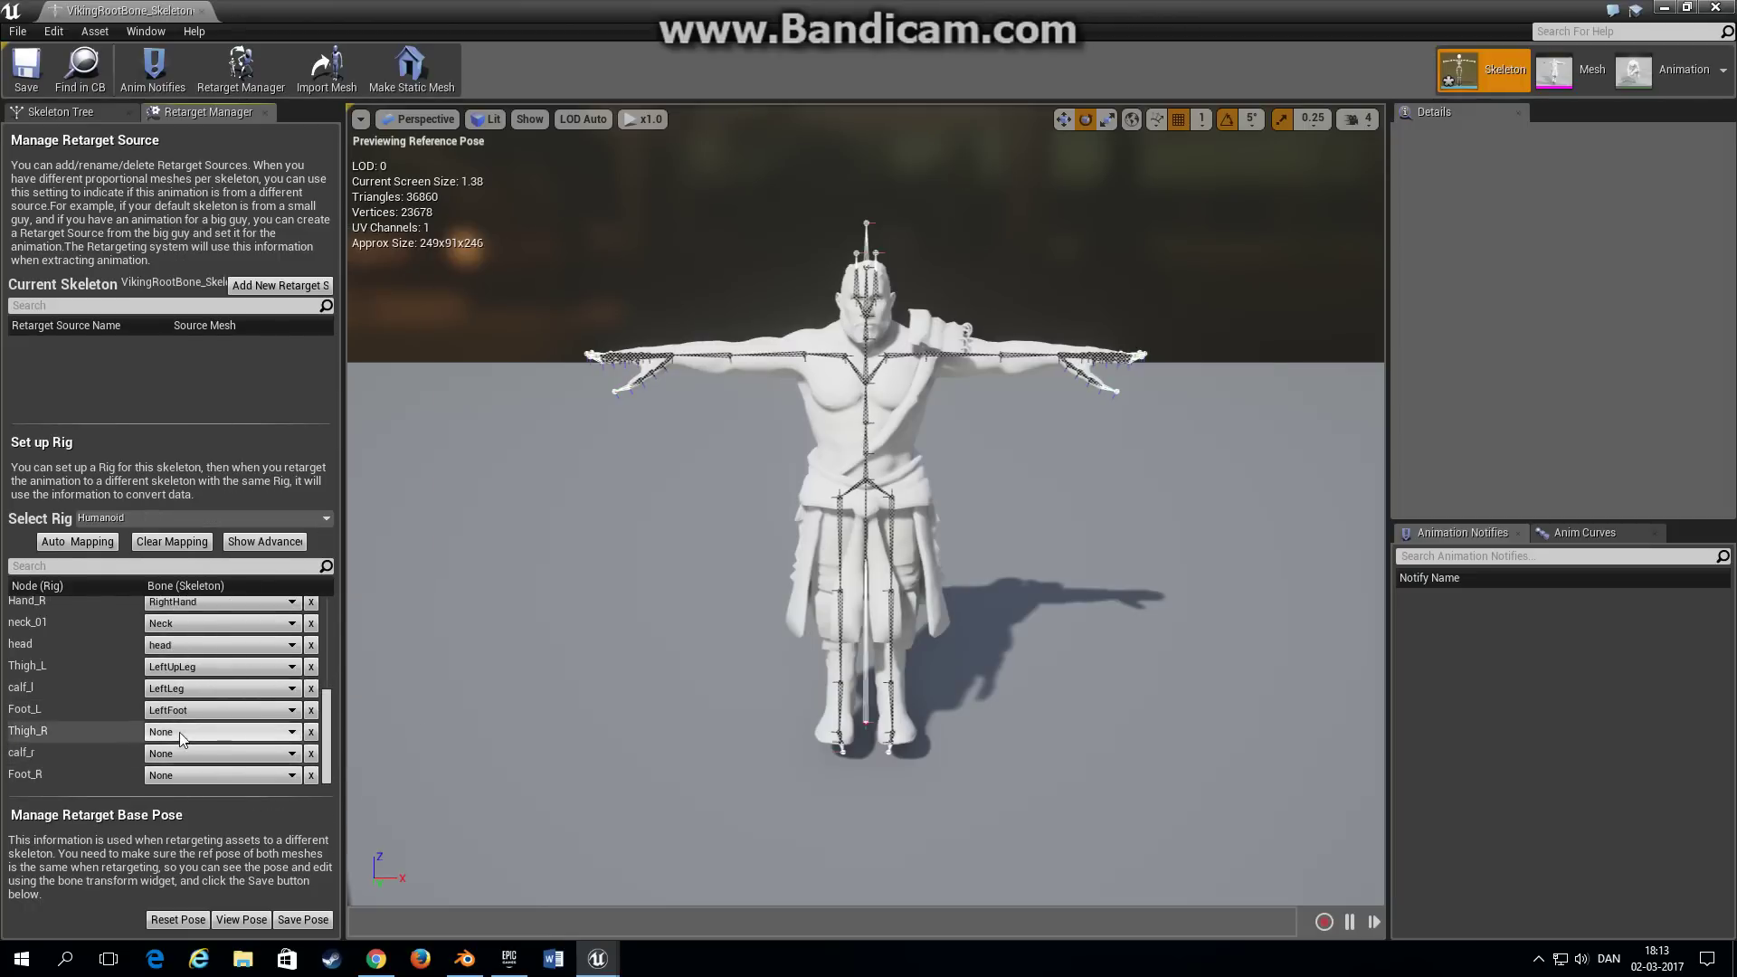
Step: Map the right leg: Thigh_R→RightUpLeg, calf_r→RightLeg, Foot_R→RightFoot
click(179, 731)
scroll(265, 671, down, 8)
scroll(262, 671, down, 7)
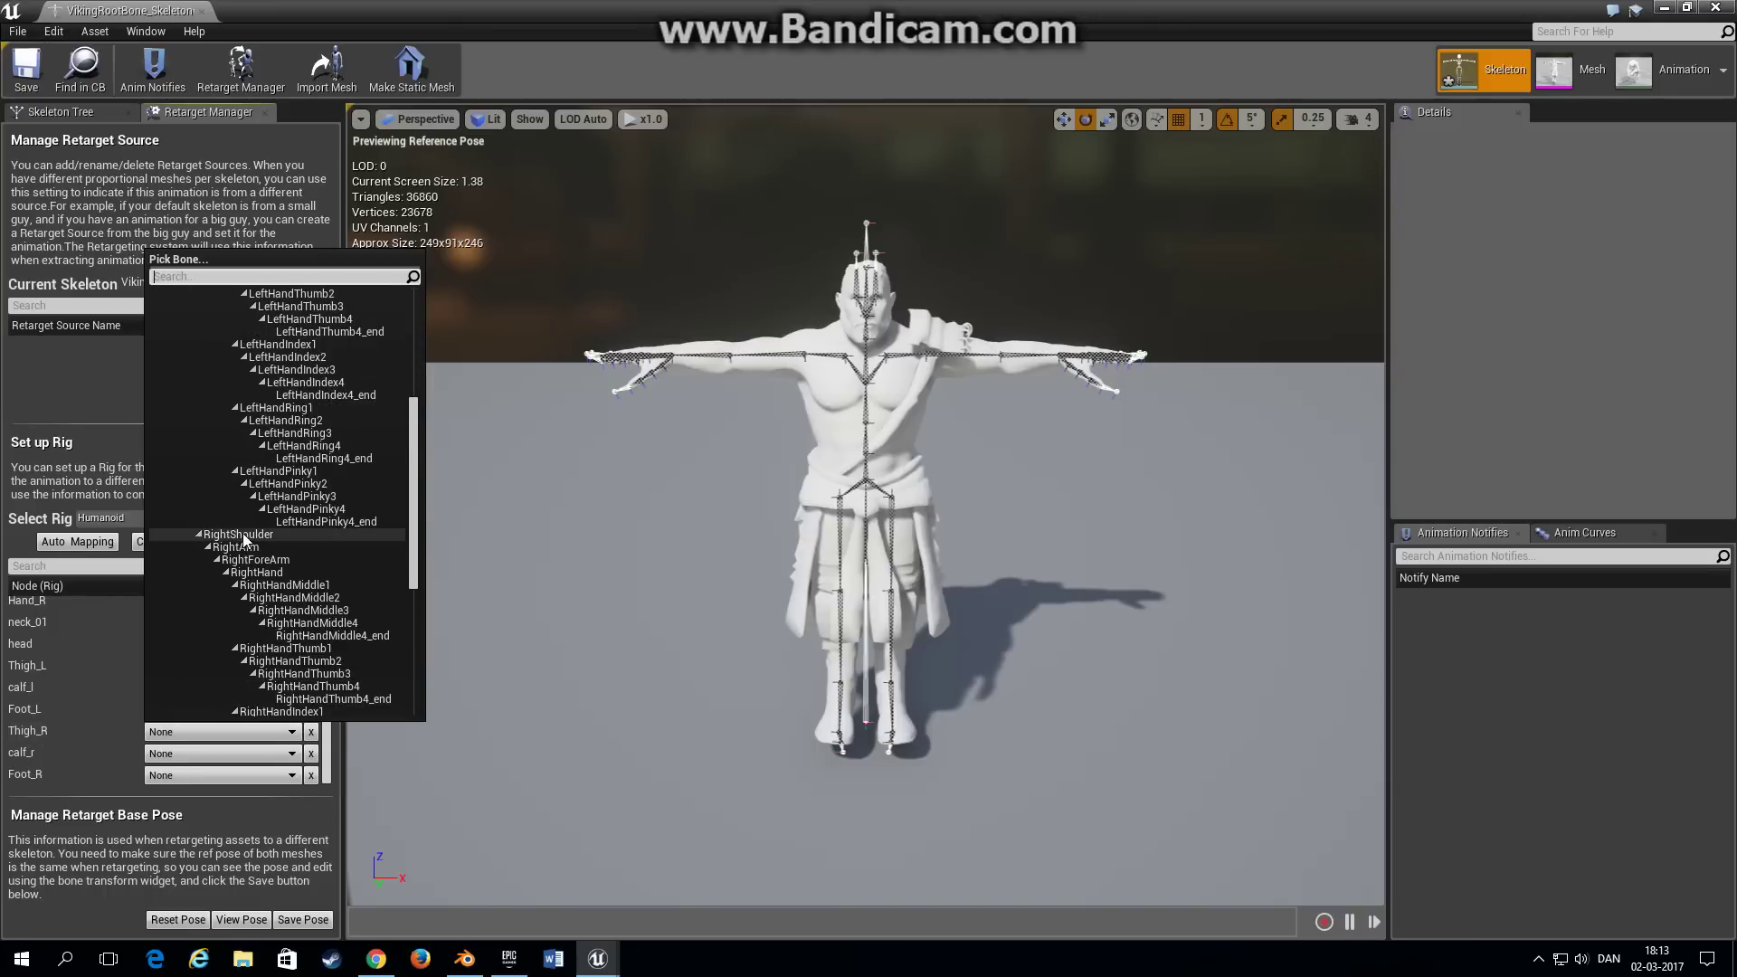
click(224, 571)
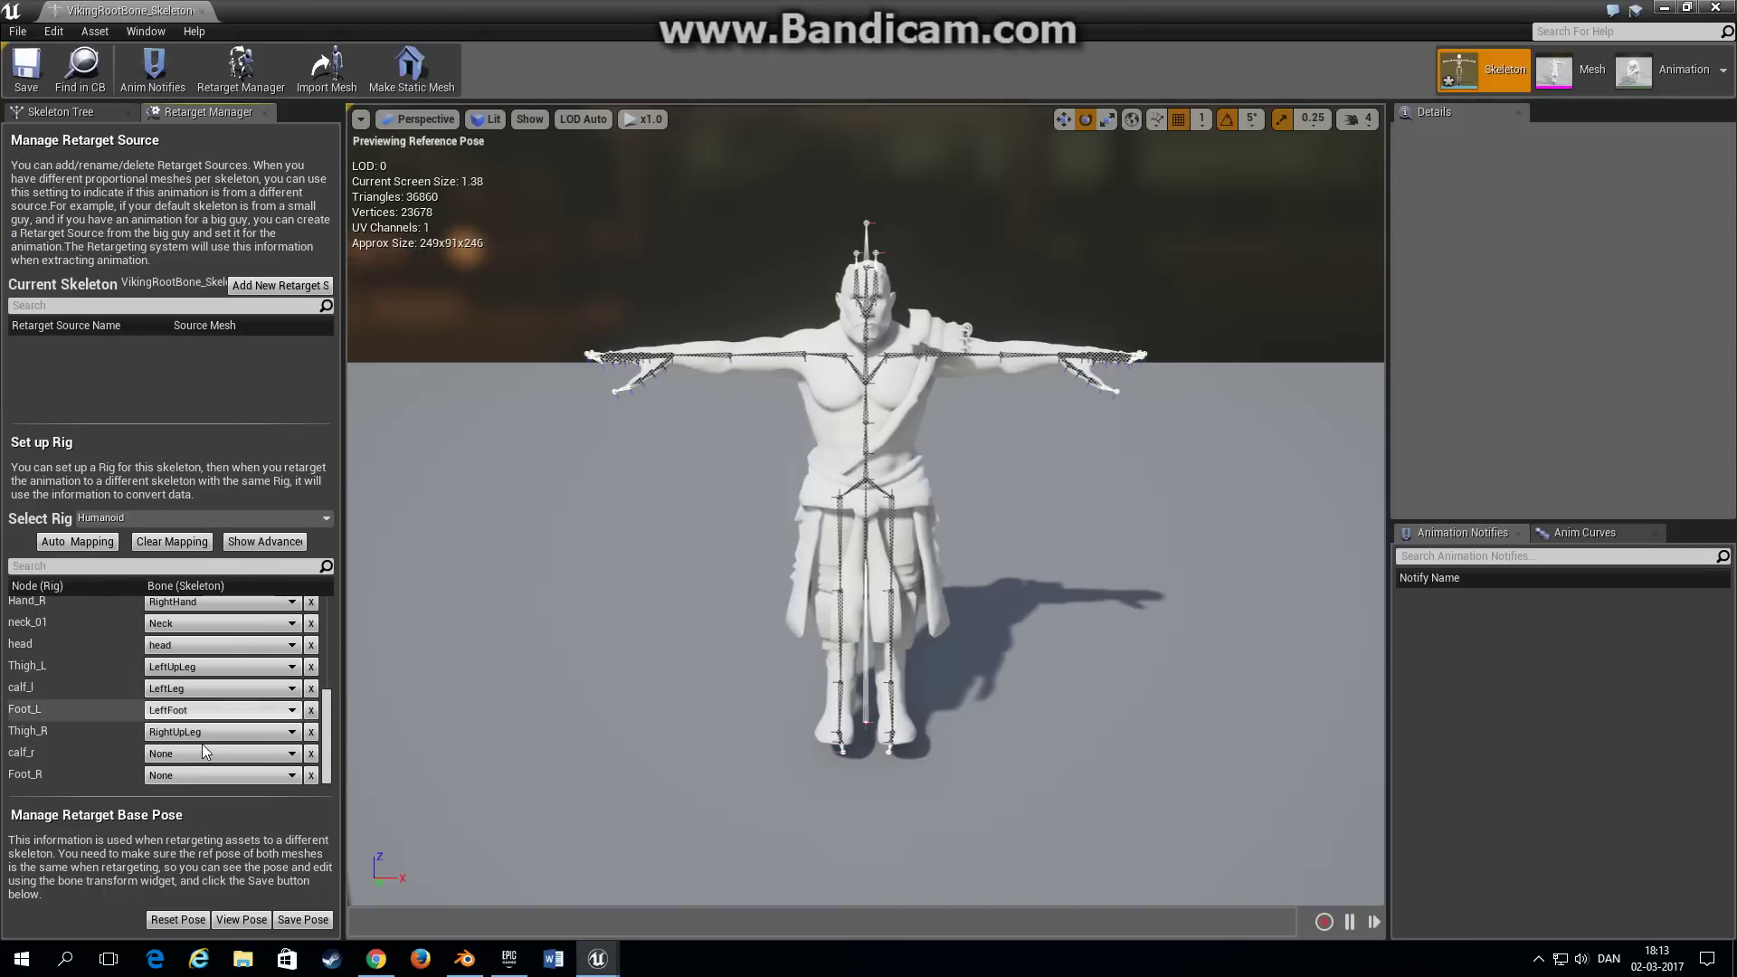
click(201, 751)
scroll(240, 689, down, 15)
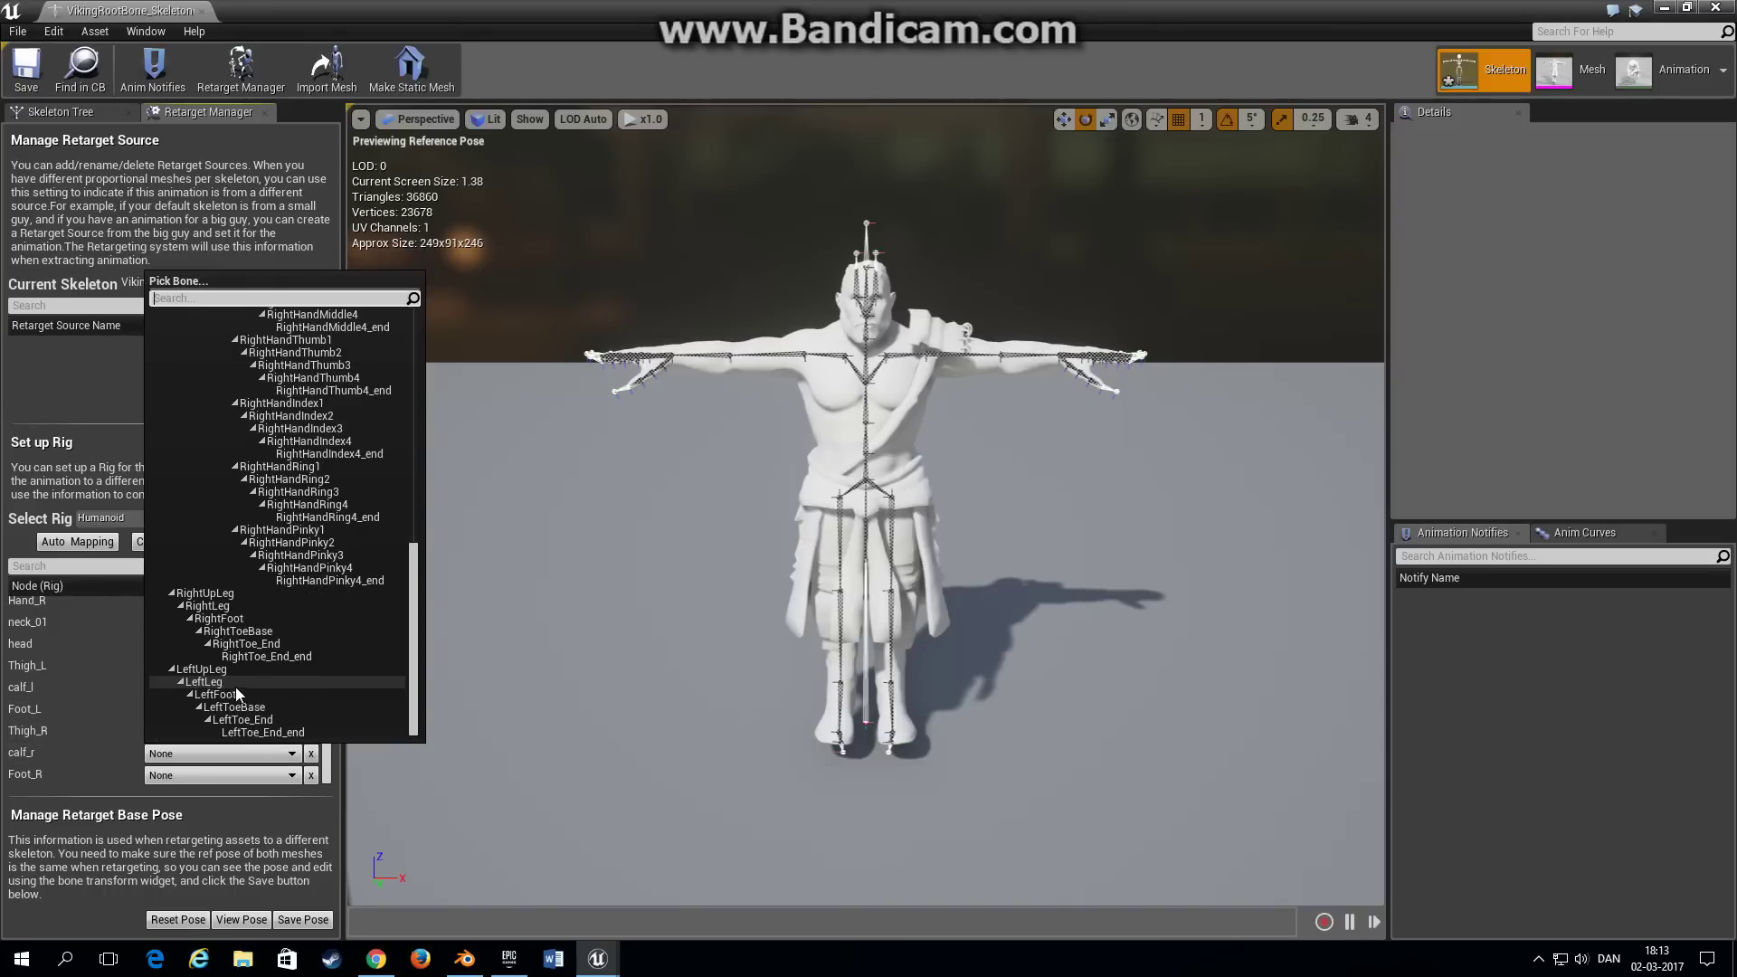
click(216, 606)
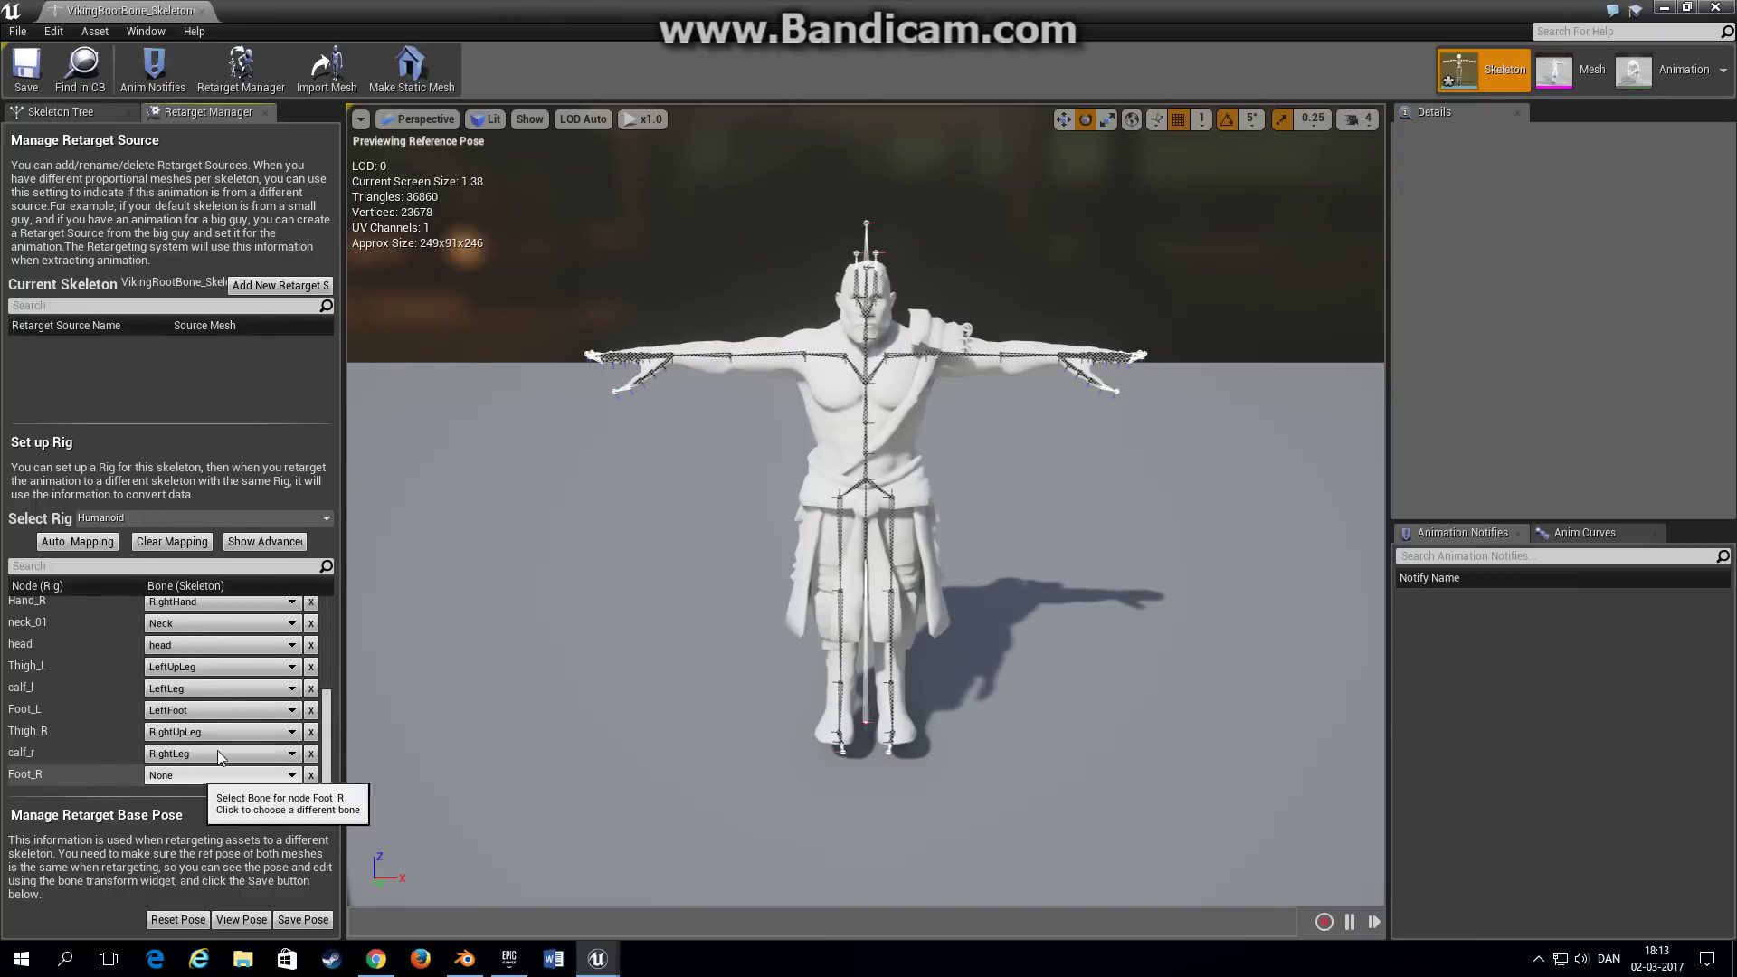
click(197, 776)
scroll(248, 704, down, 15)
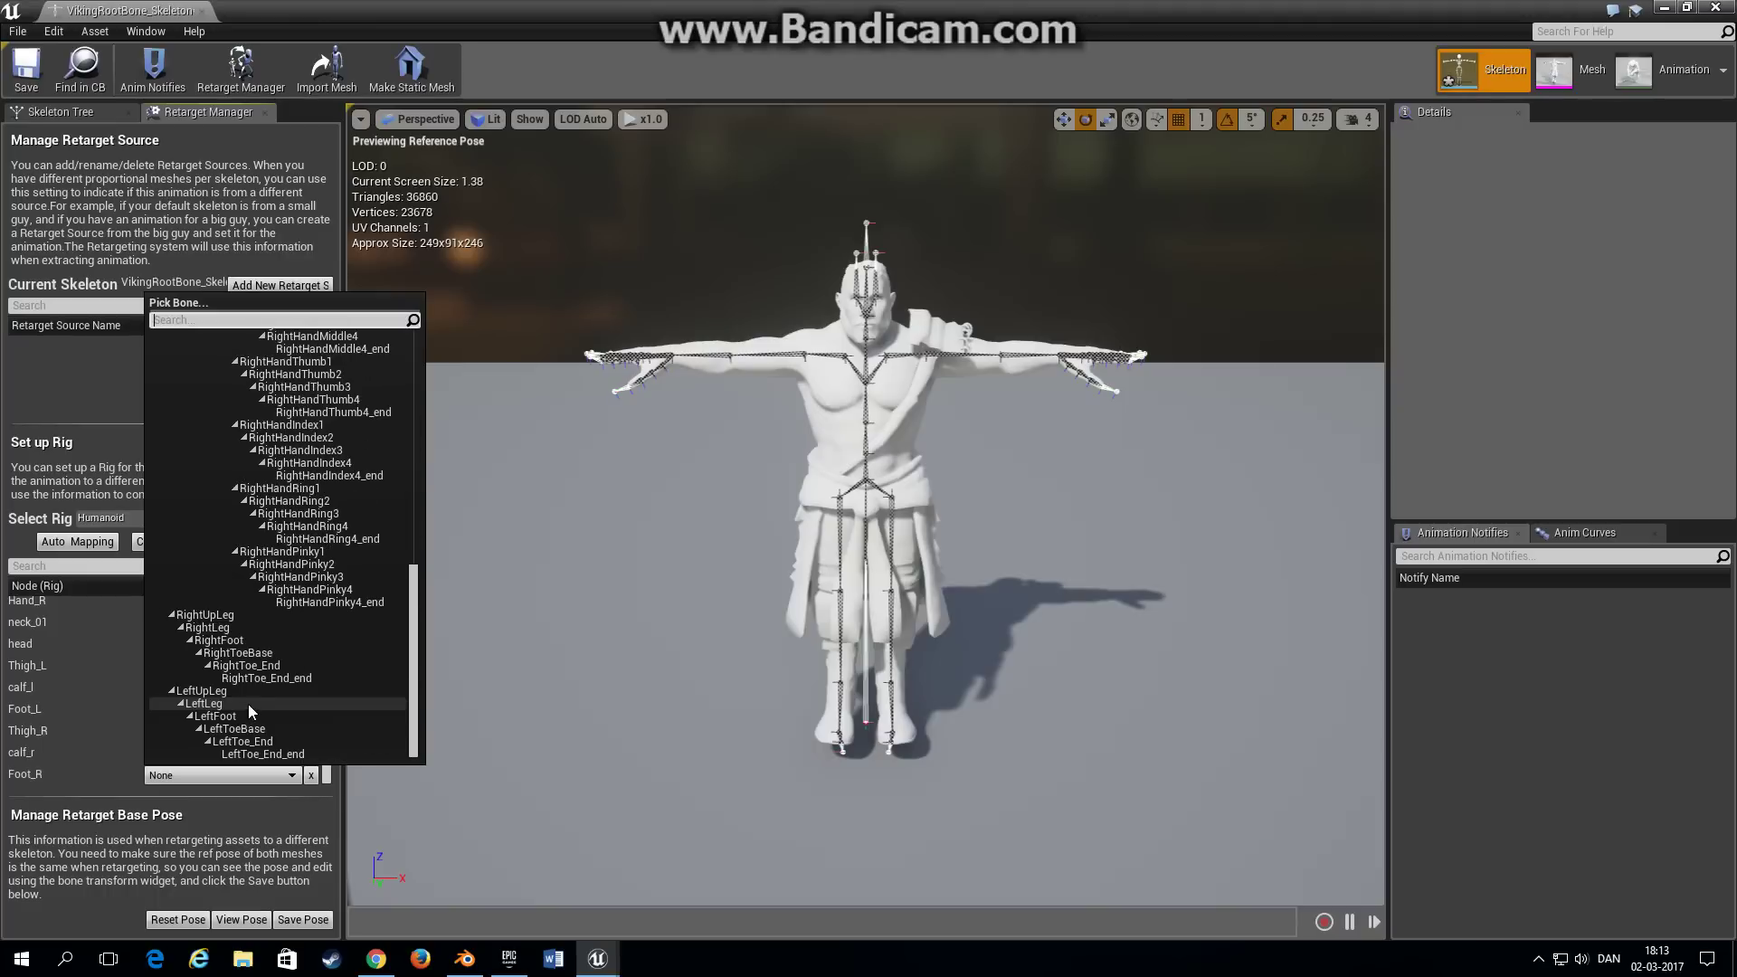
click(219, 641)
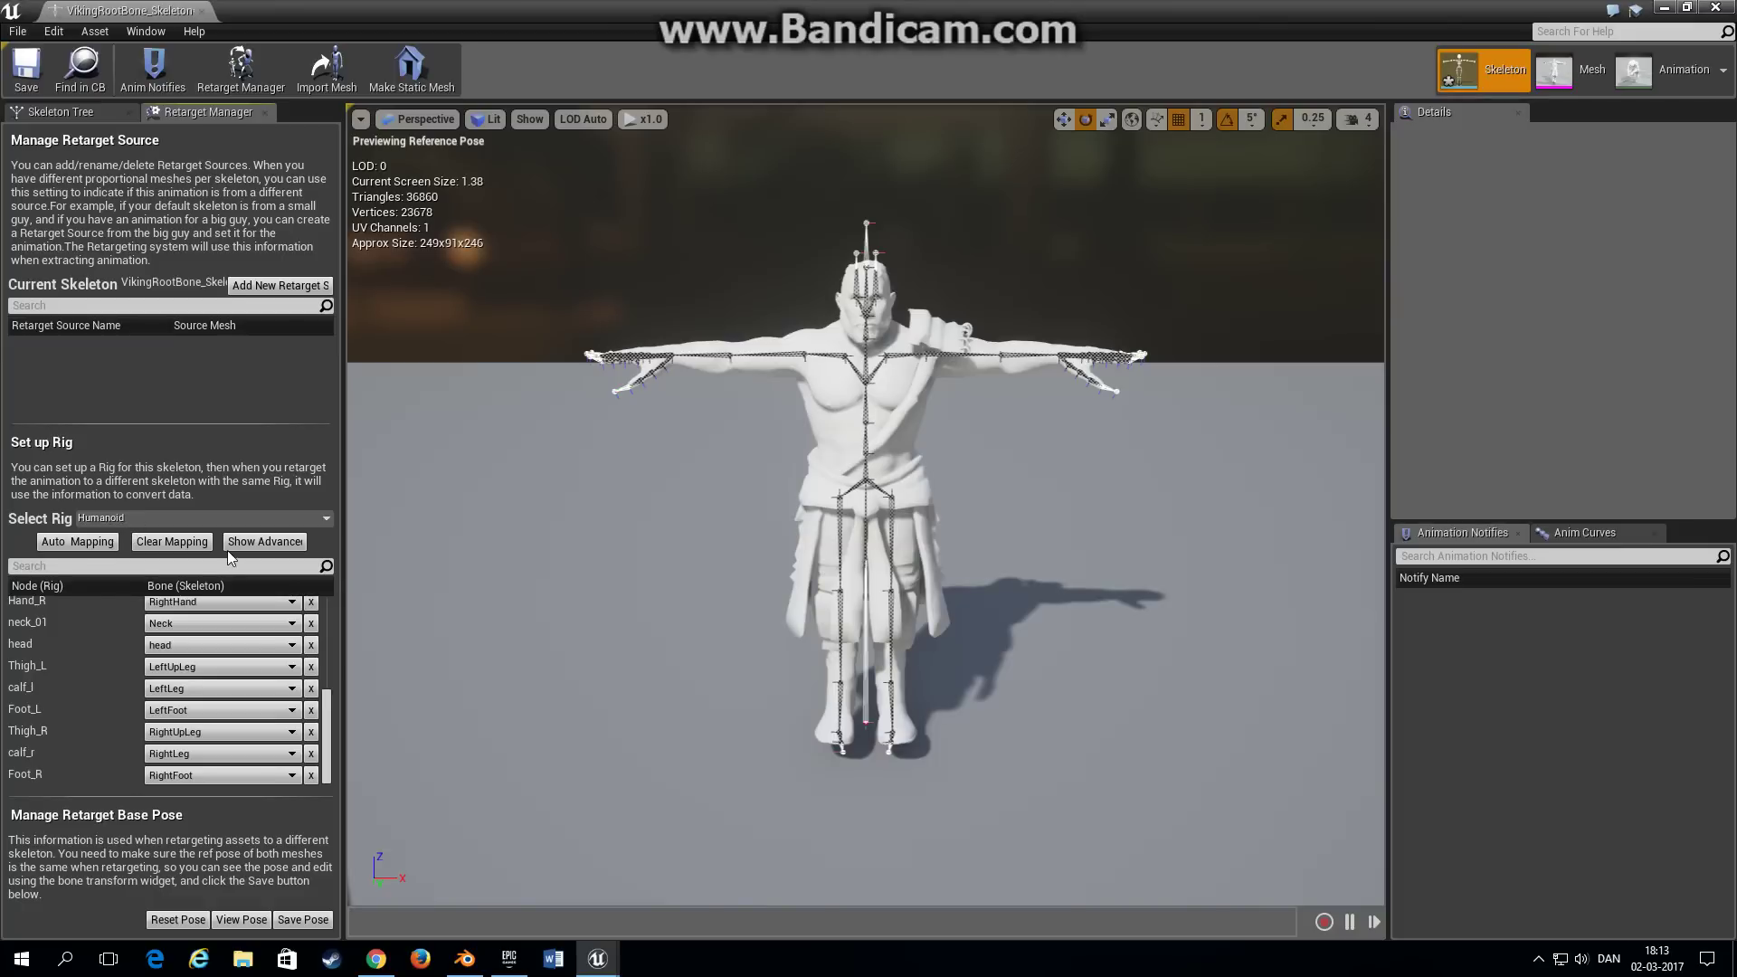
Step: Check the advanced rig node list, then switch back to the base node list
click(265, 542)
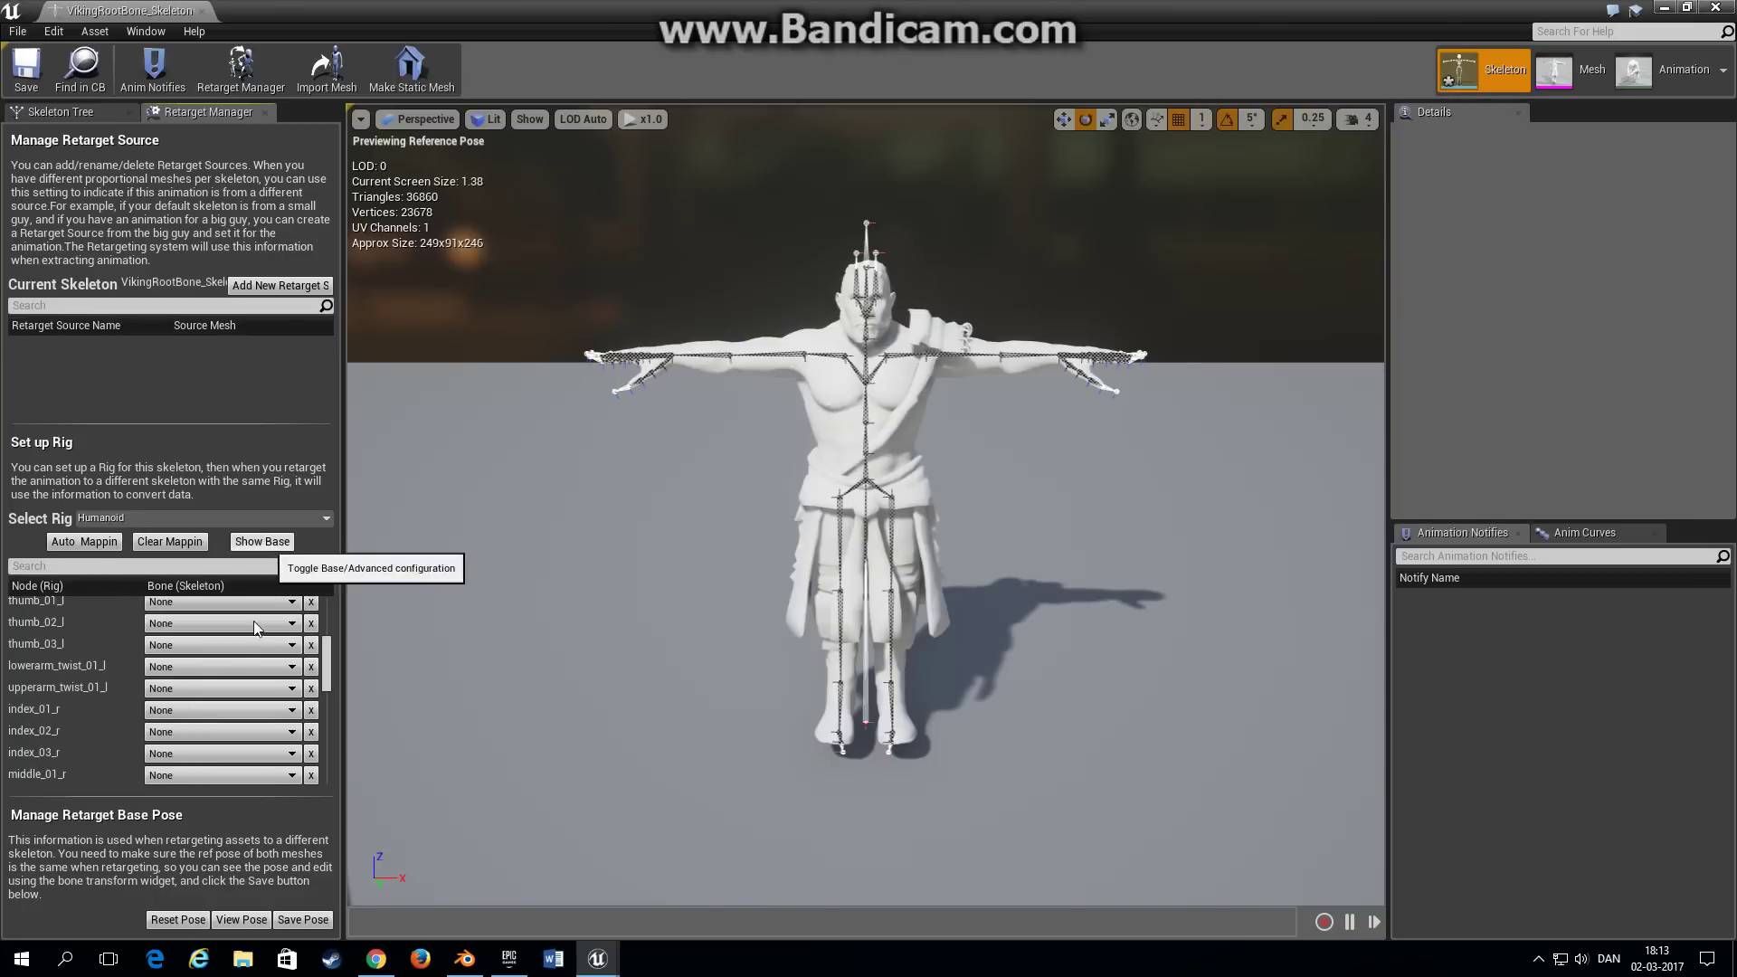
scroll(95, 701, down, 5)
scroll(95, 706, up, 3)
click(263, 542)
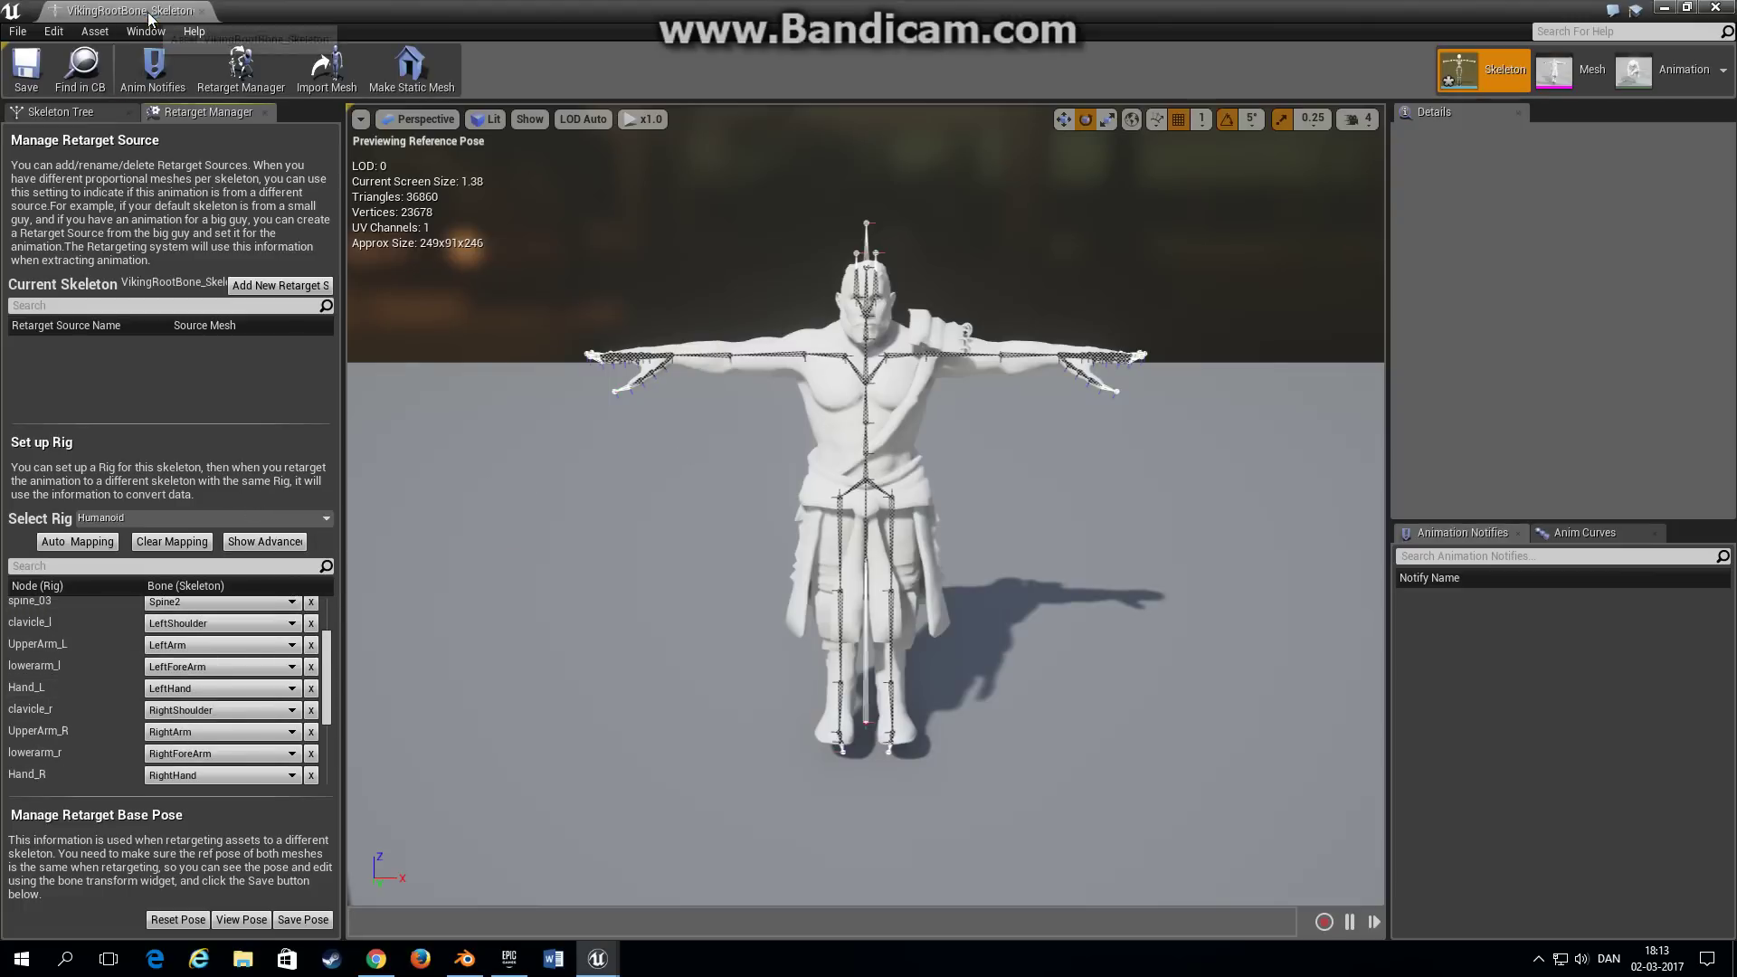
Step: Open SK_DHero_Skeleton from Character/Mesh, then return to the VikingRootBone_Skeleton editor
drag(127, 10, 290, 10)
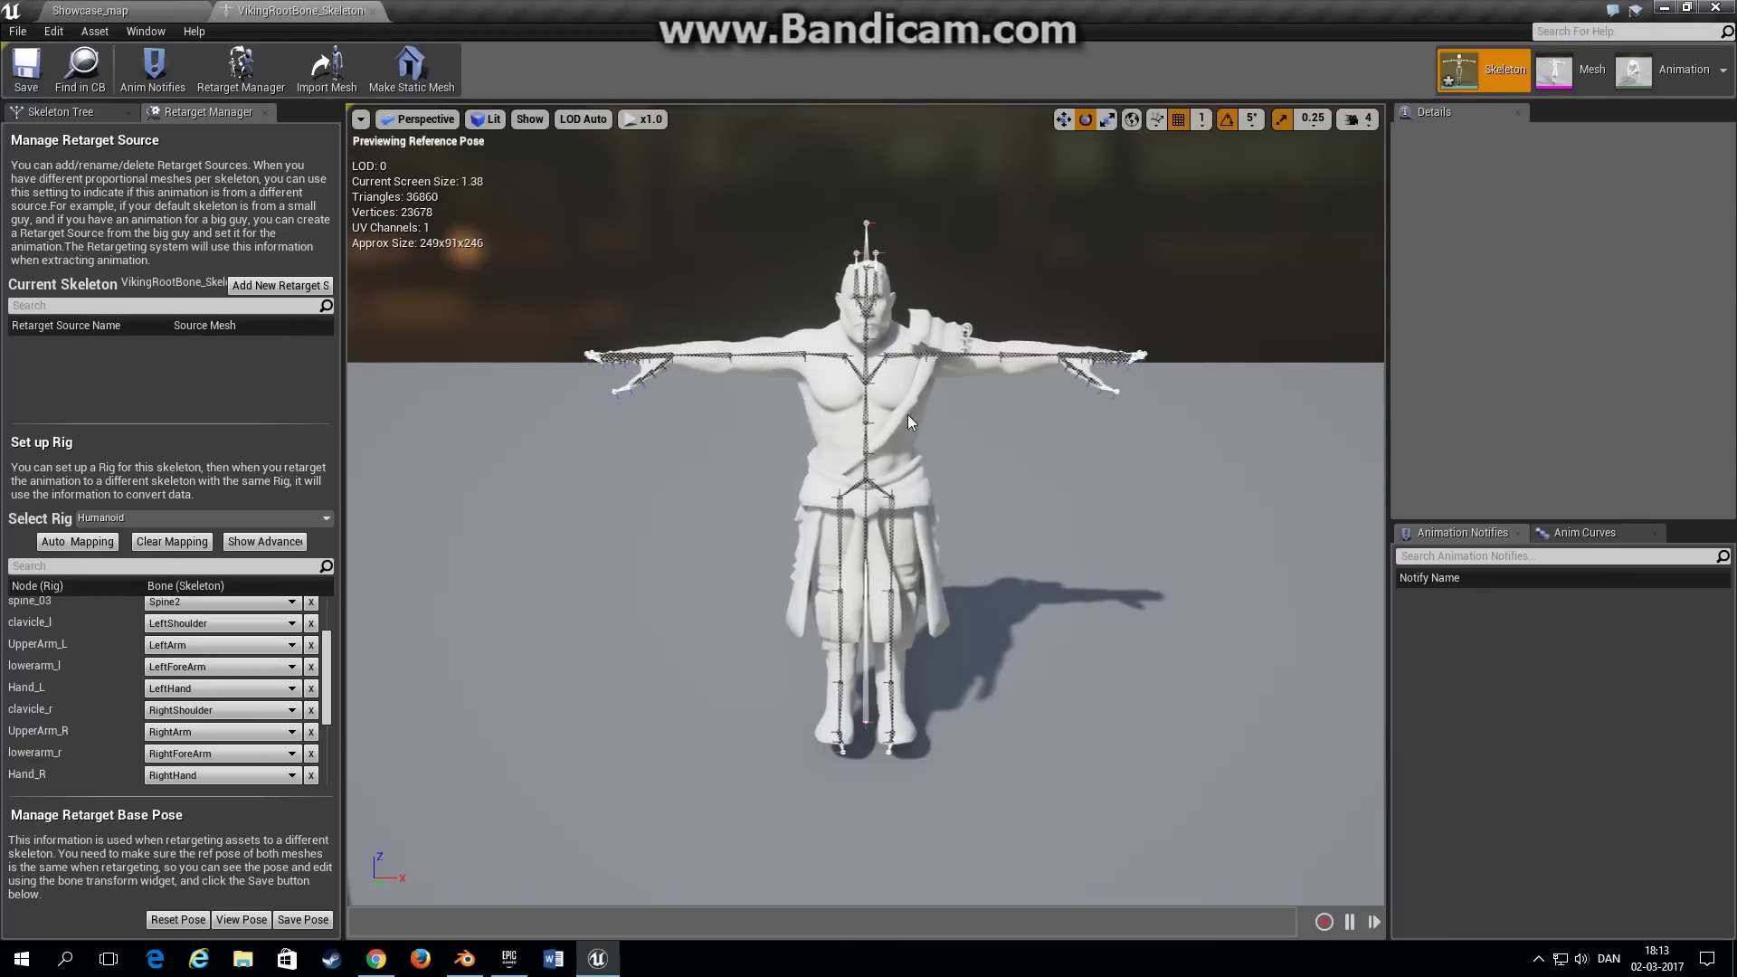
click(100, 11)
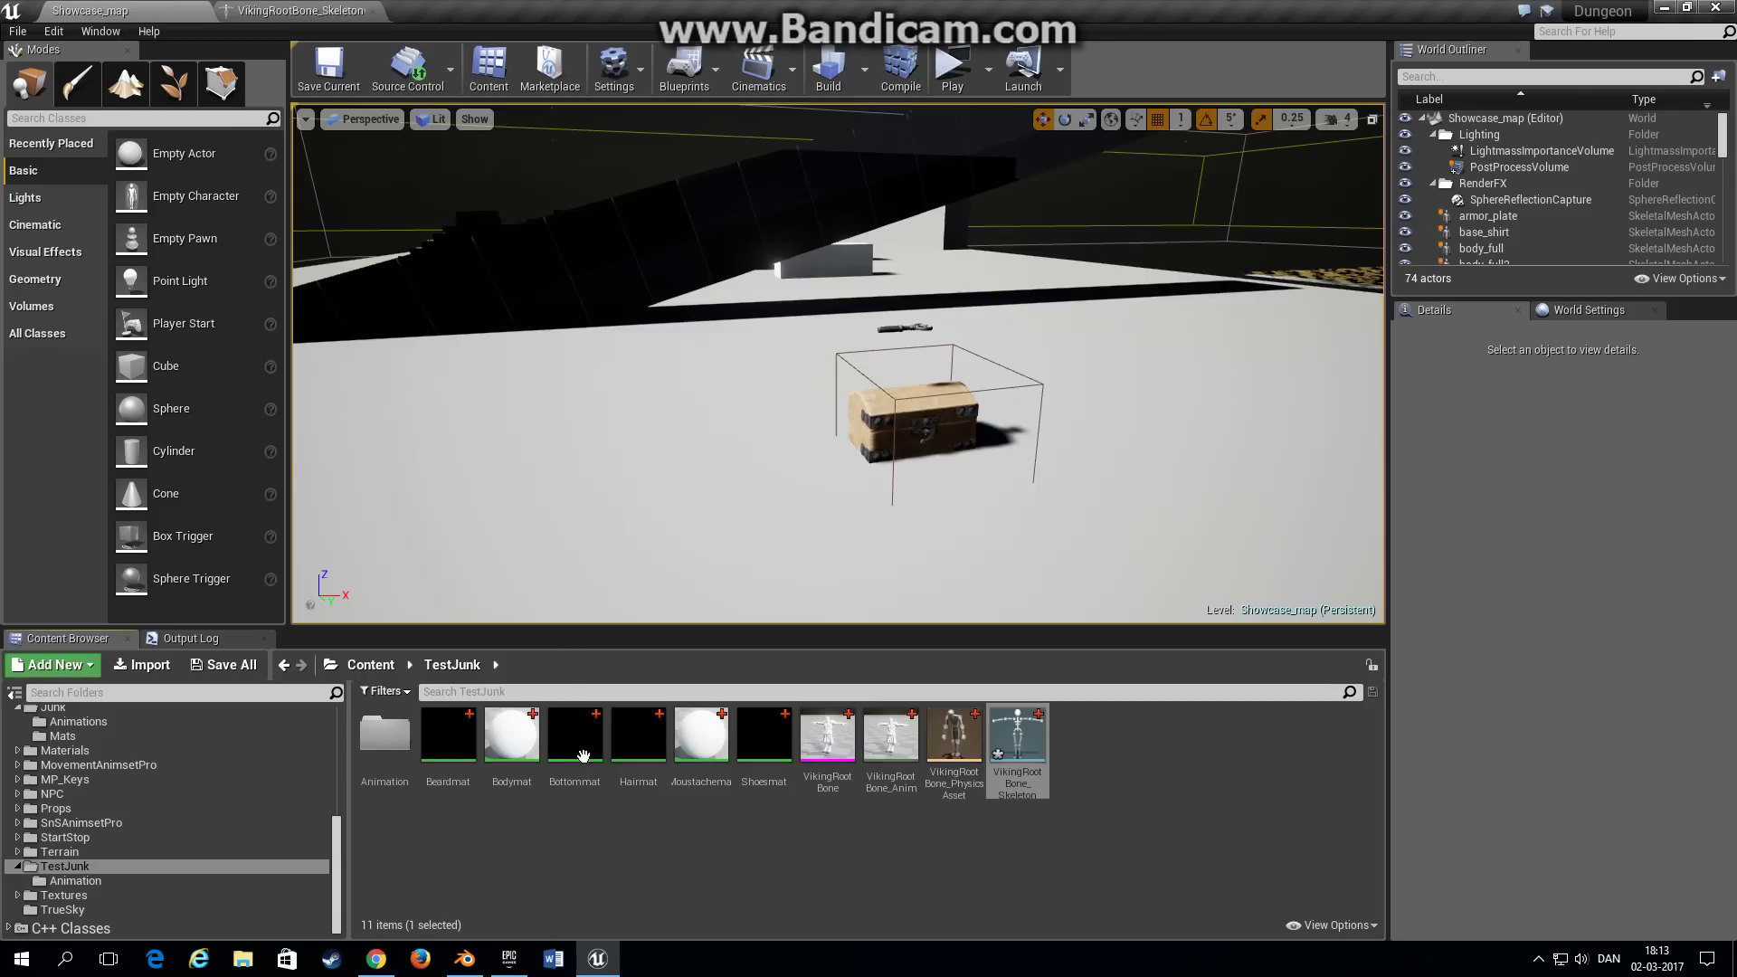
scroll(118, 860, up, 5)
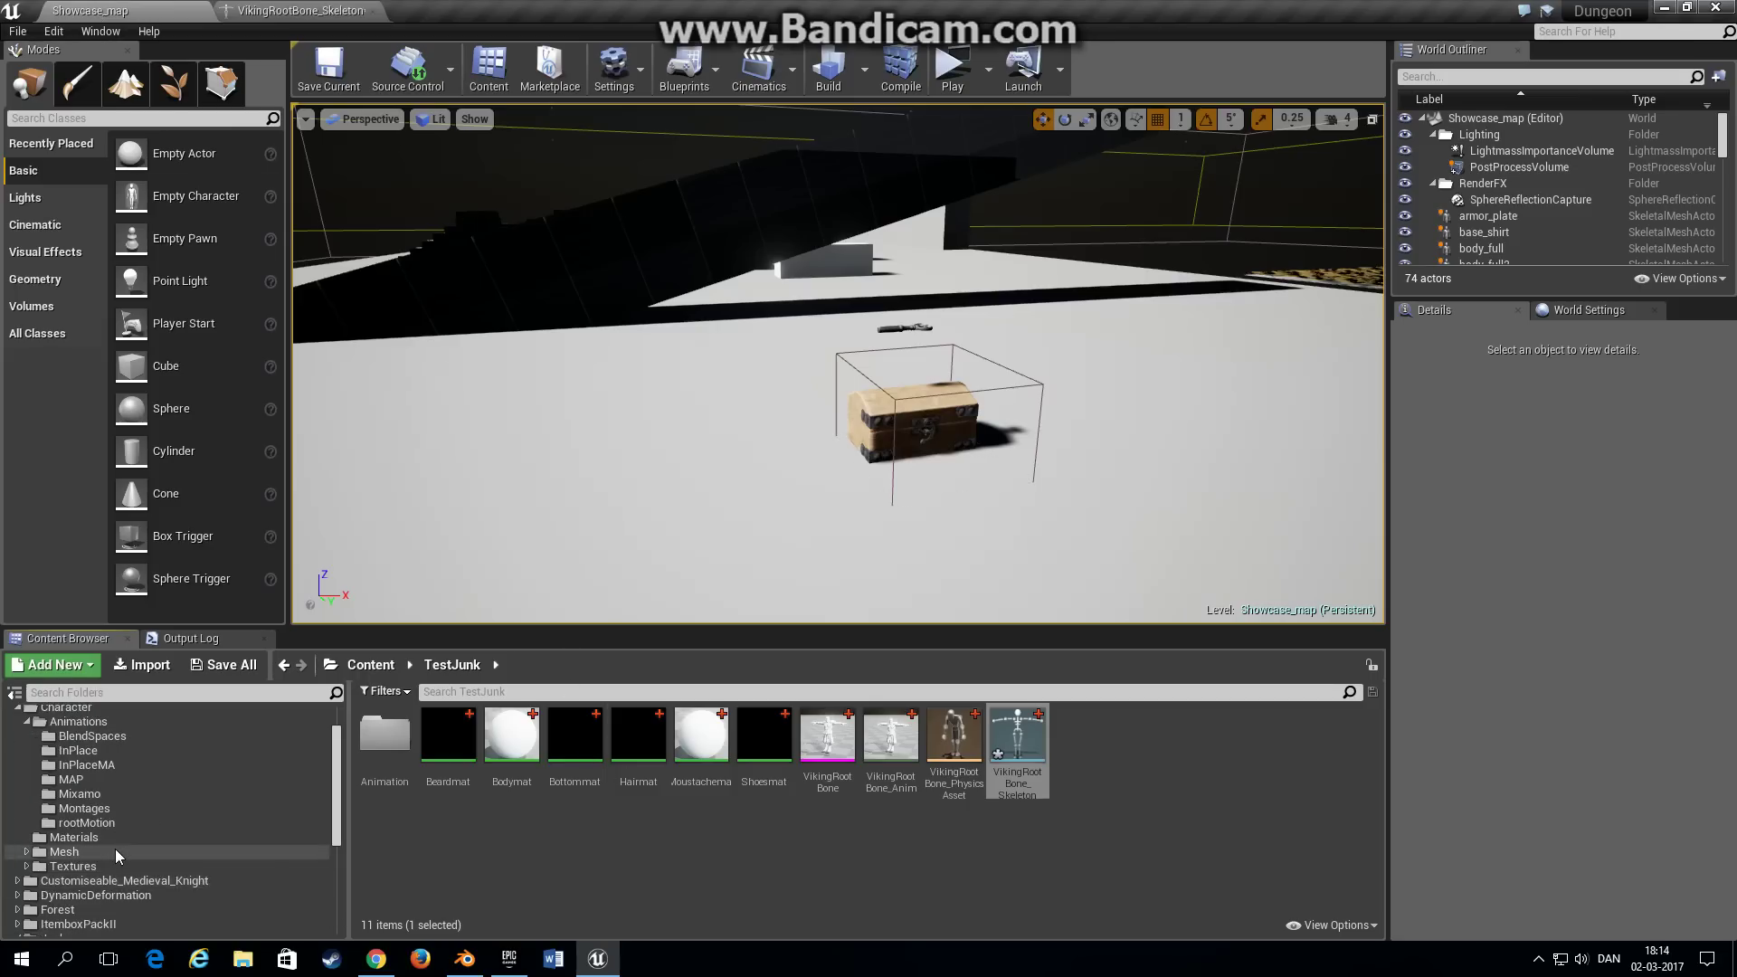
scroll(114, 849, up, 3)
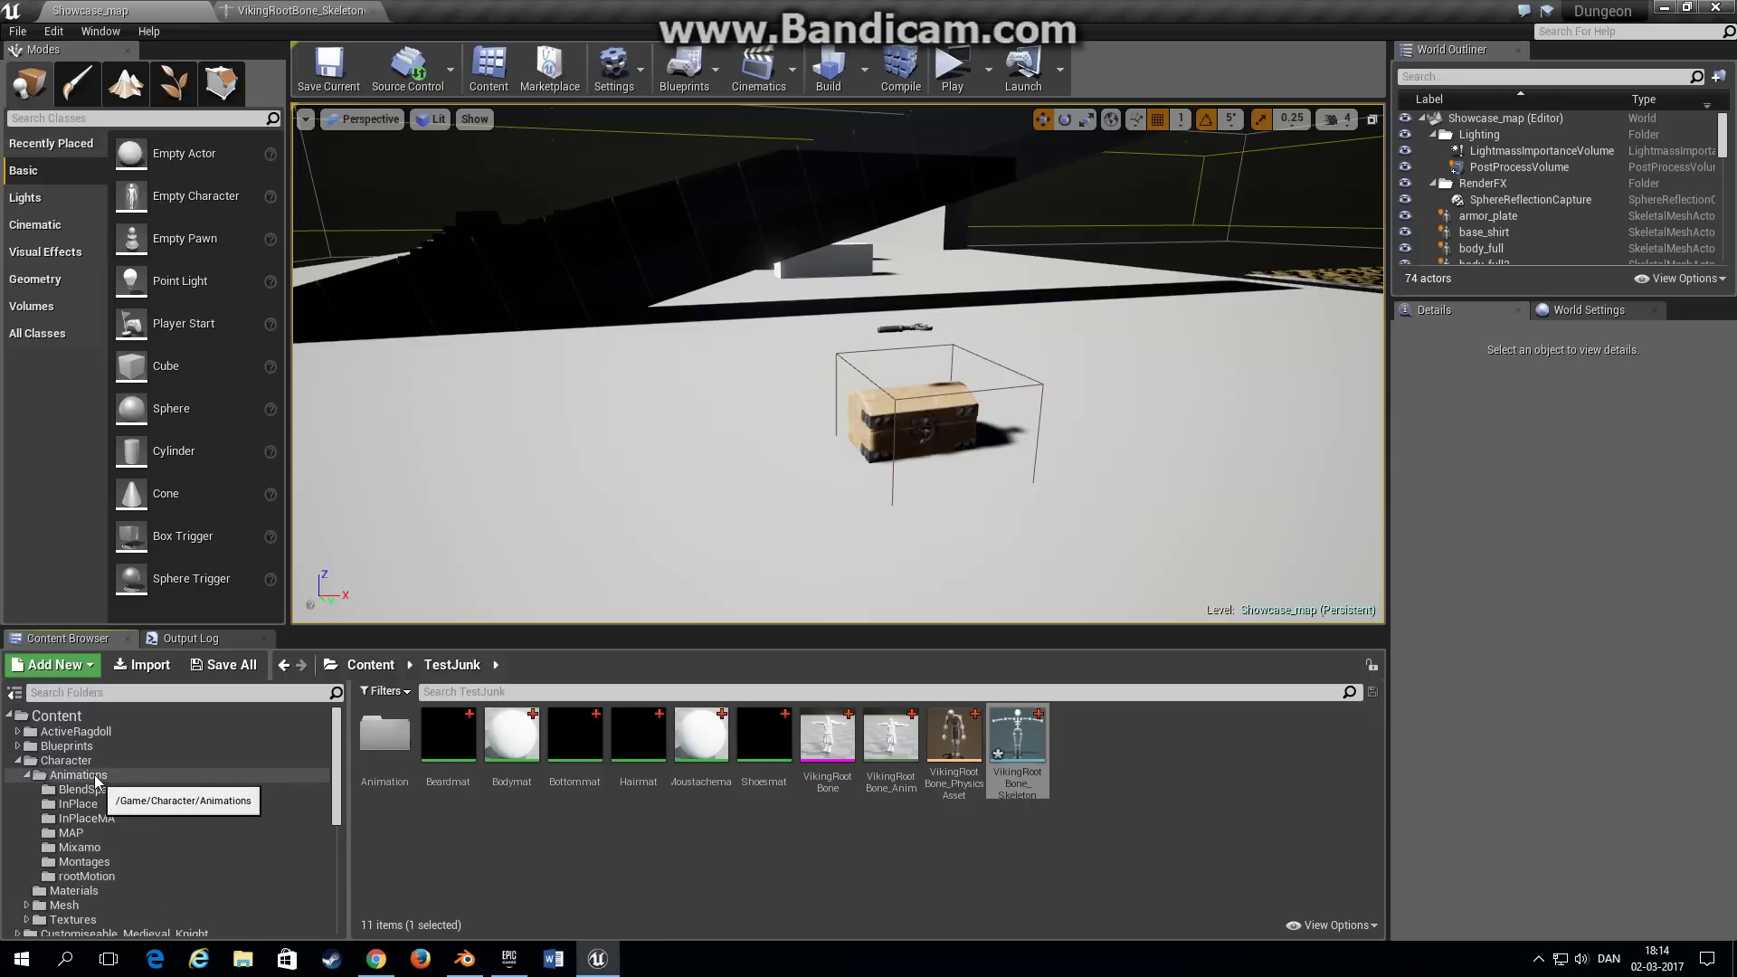
click(78, 902)
double_click(699, 735)
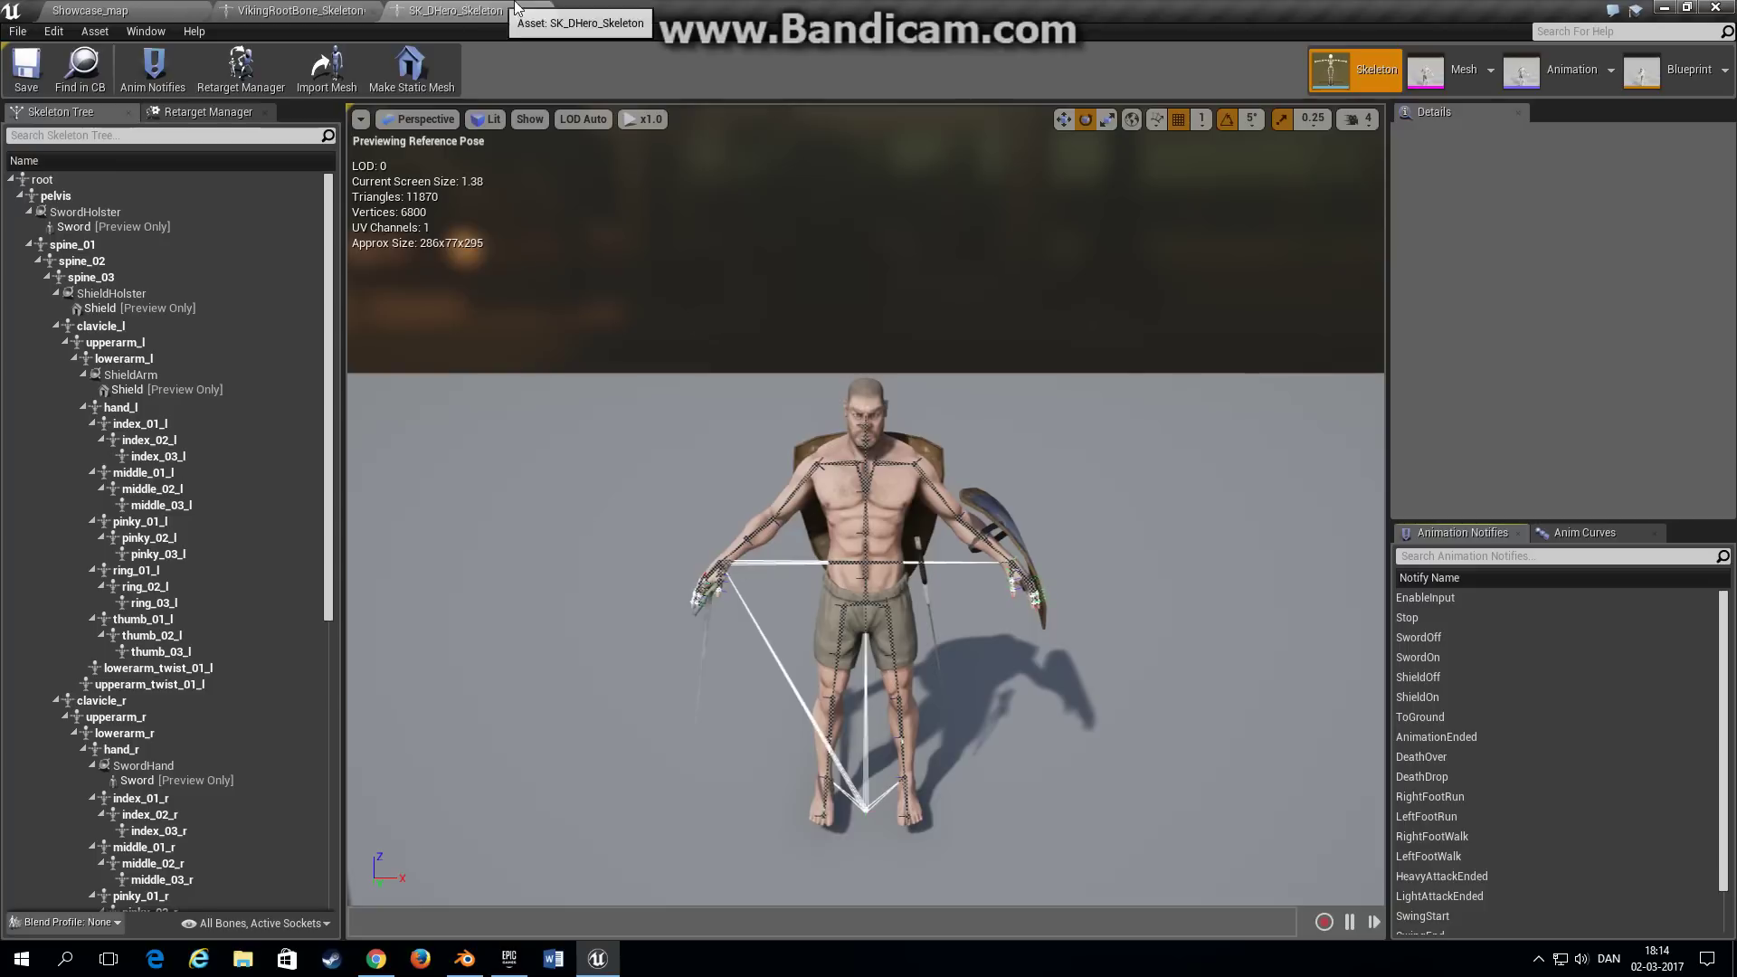
click(298, 10)
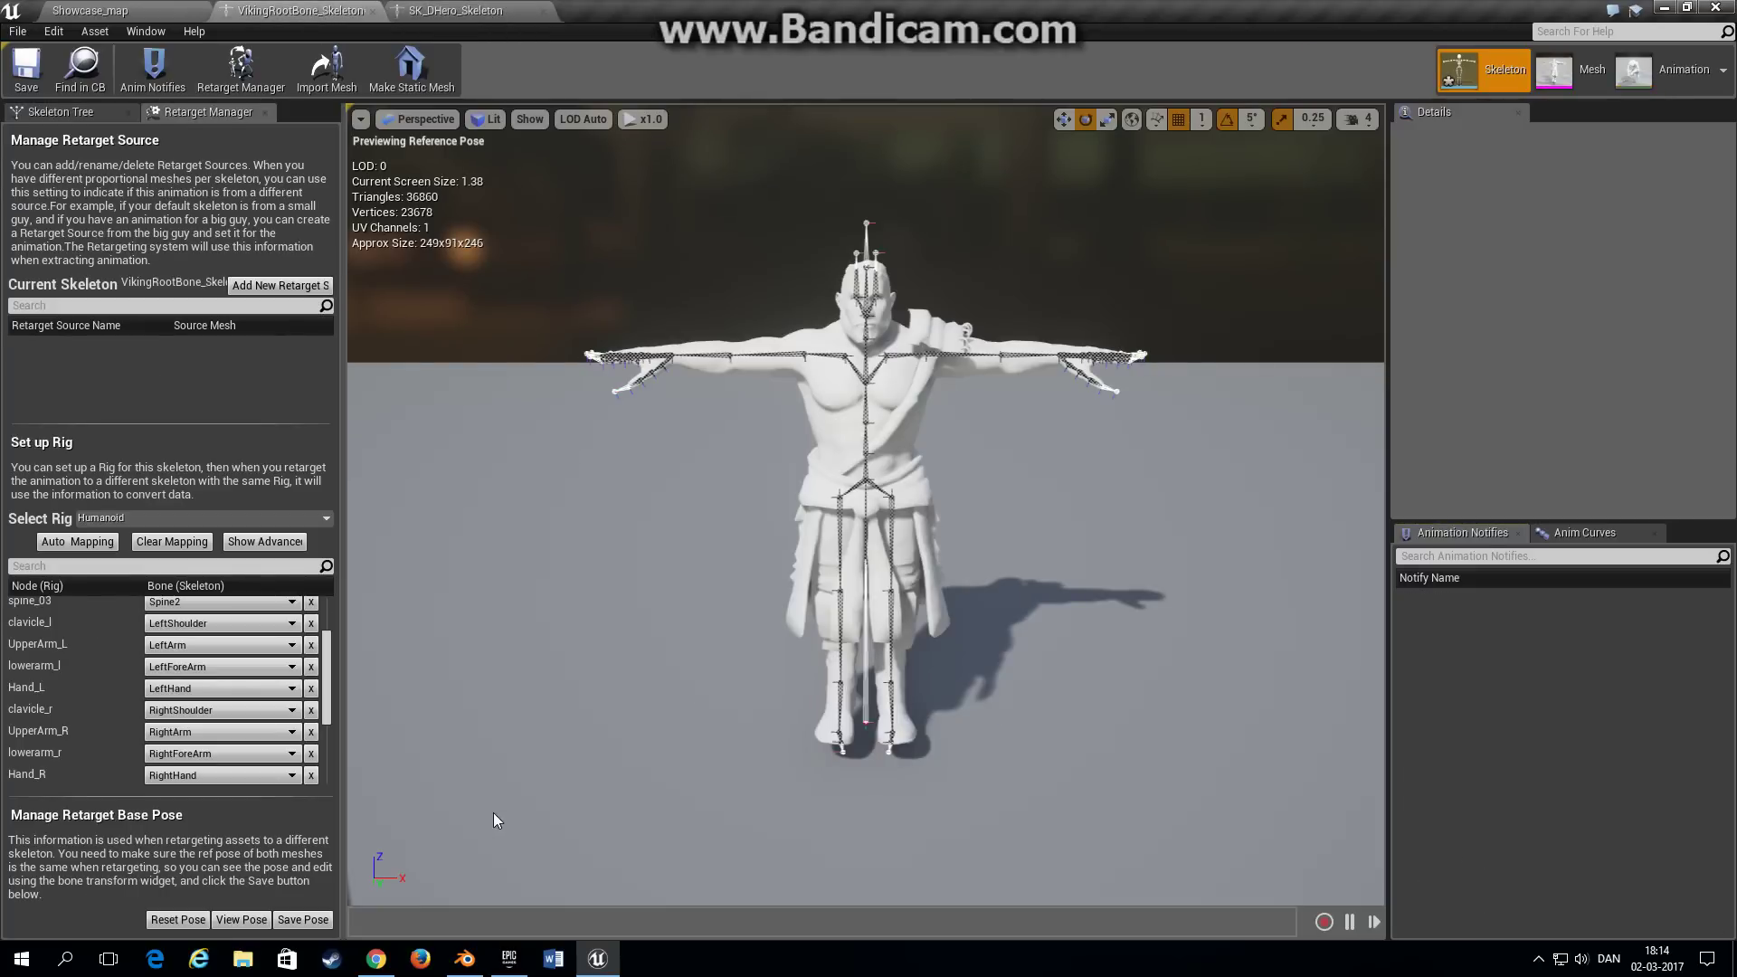
Step: Rotate the Viking's clavicle, arm and forearm bones to lower the arms and adjust the forearms
click(840, 357)
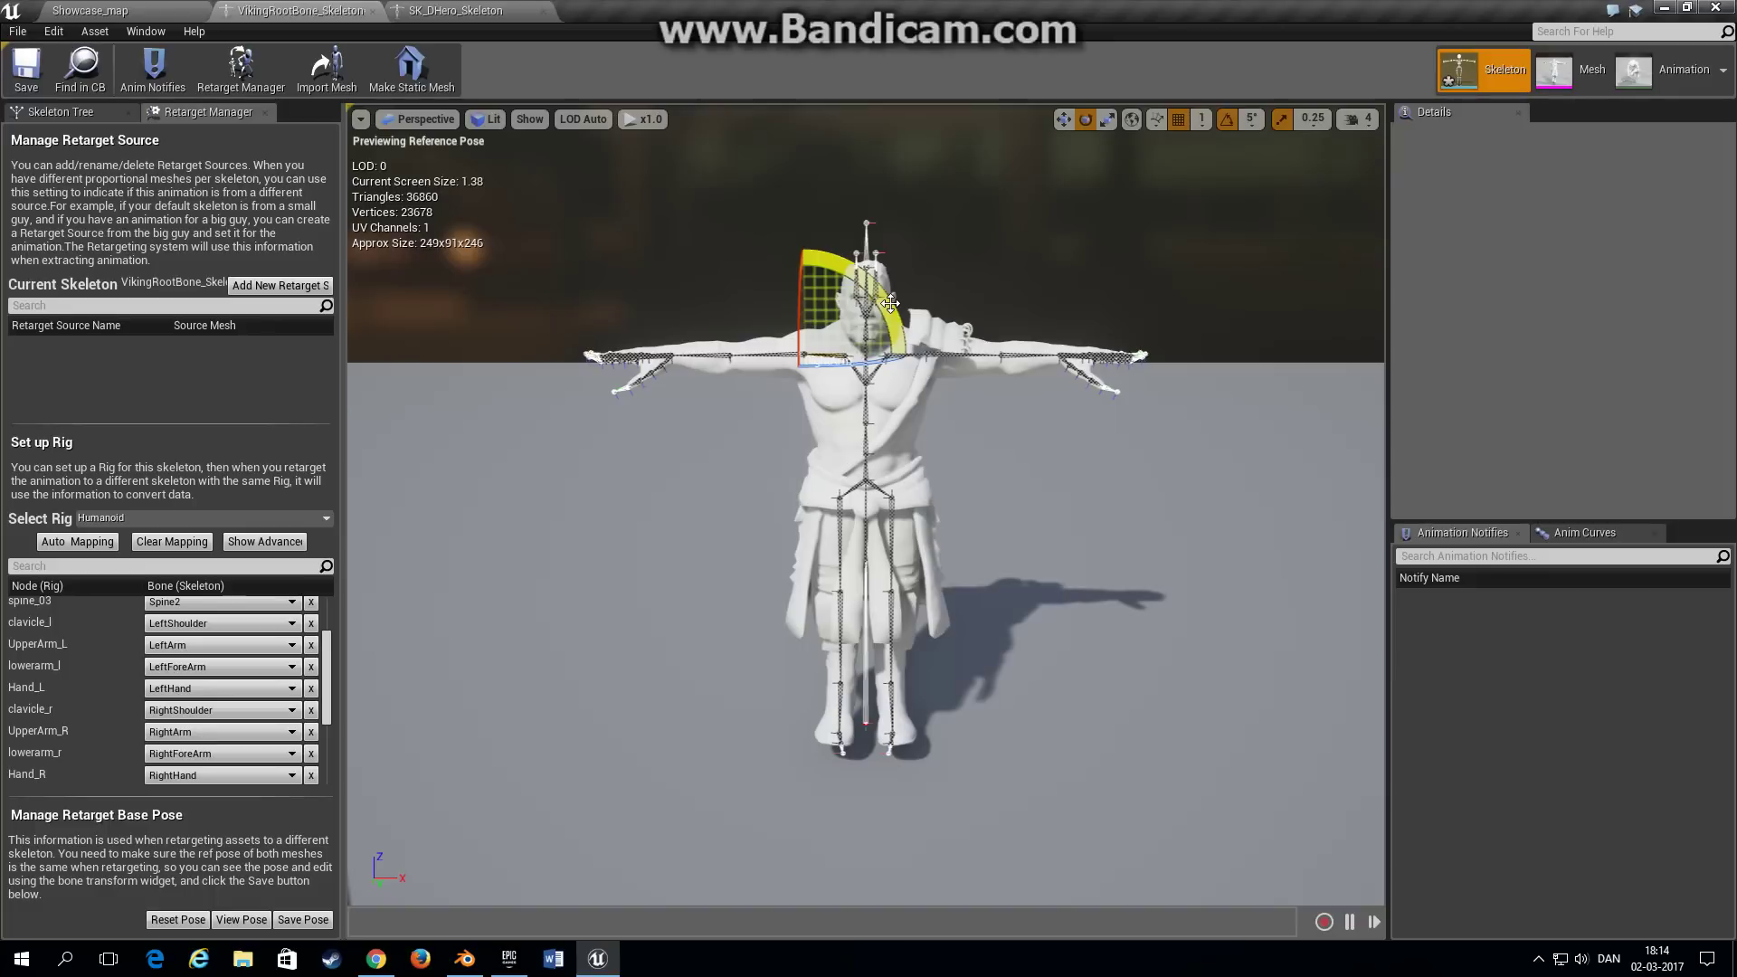
drag(891, 303, 1012, 344)
click(912, 357)
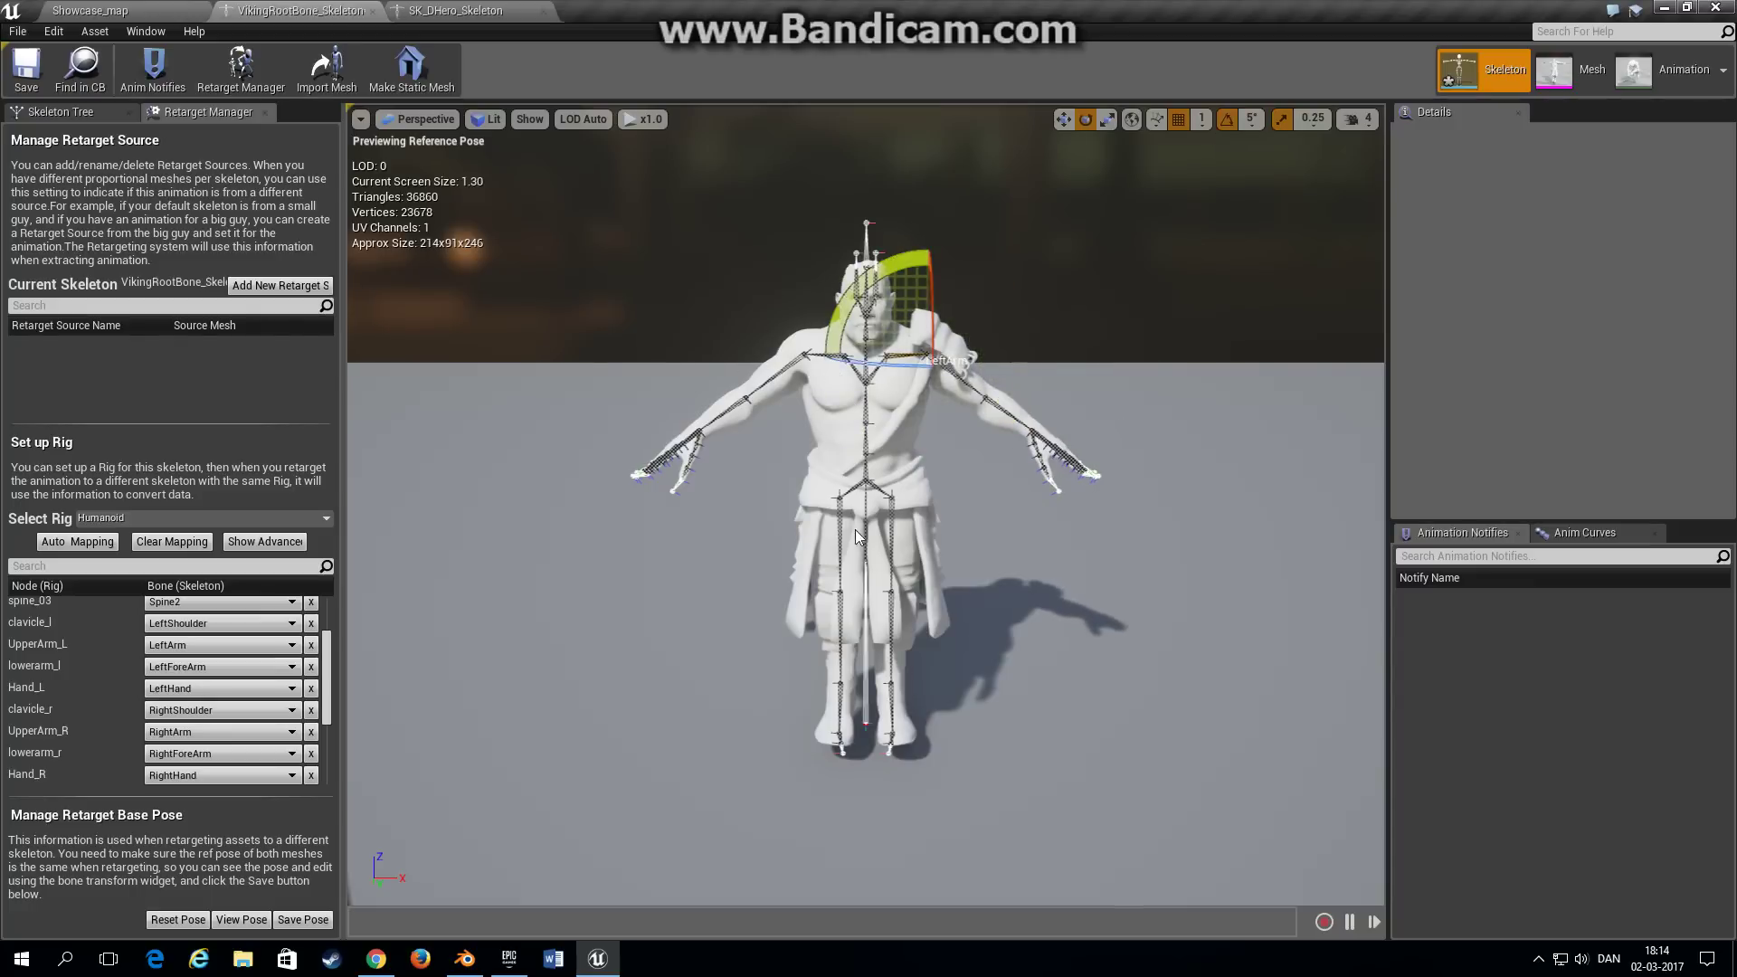
alt+drag(856, 534, 1057, 425)
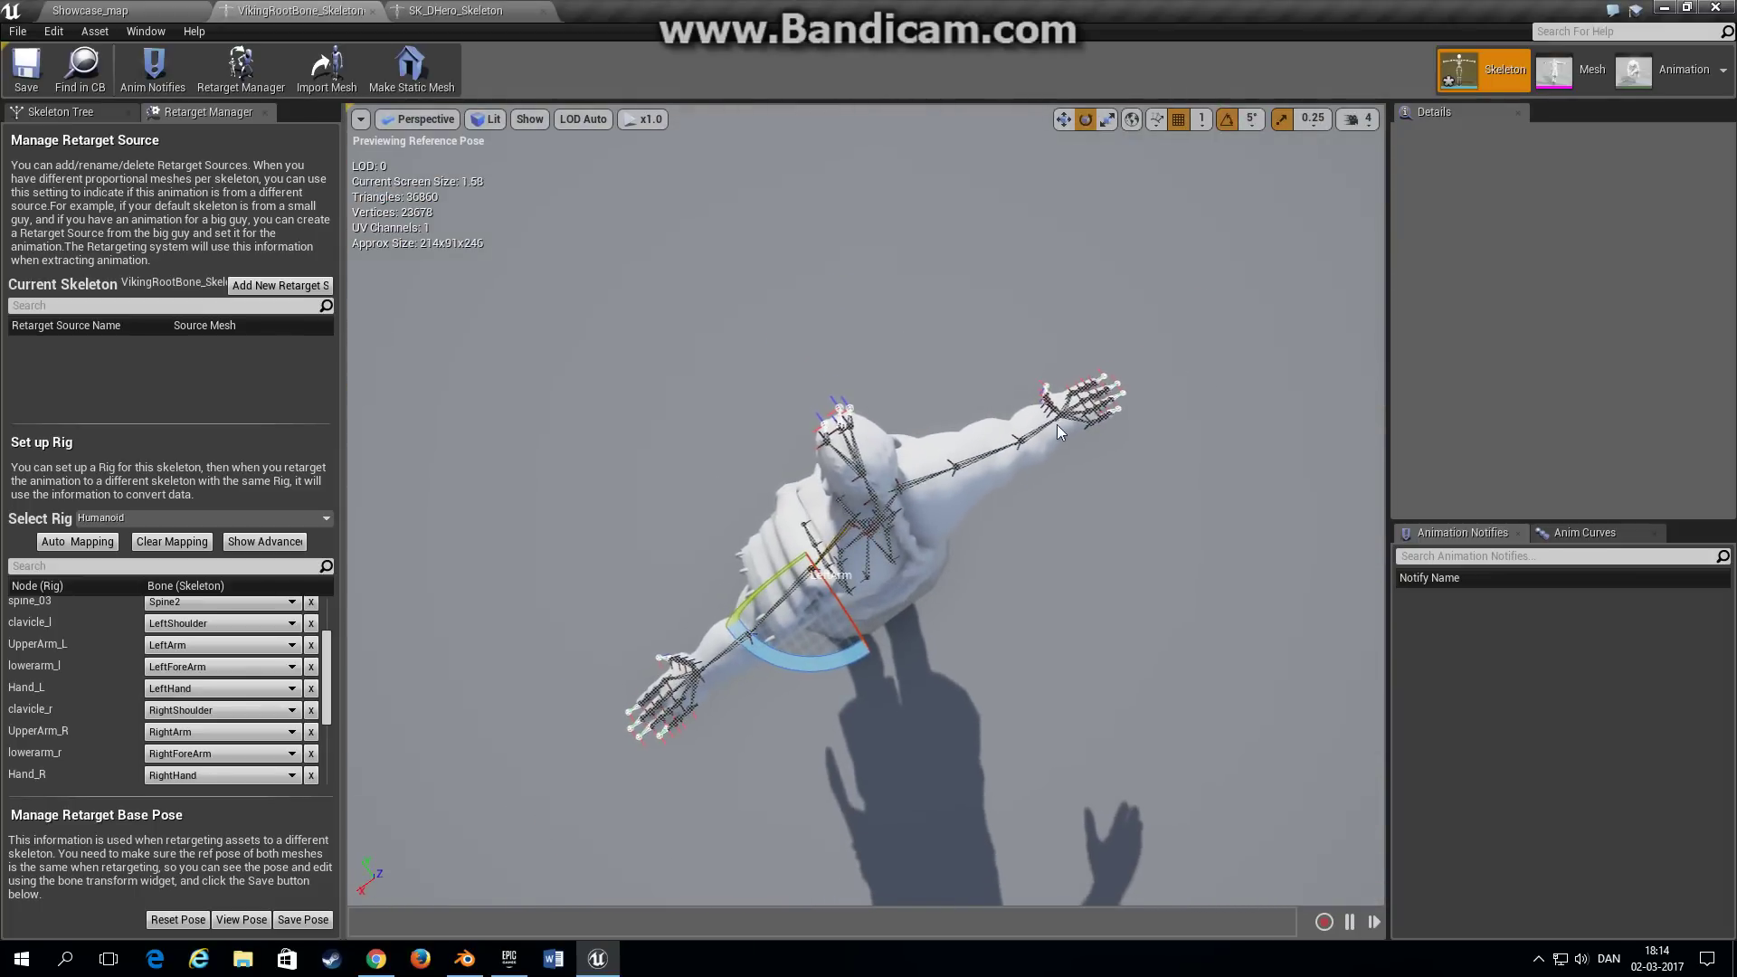
click(982, 455)
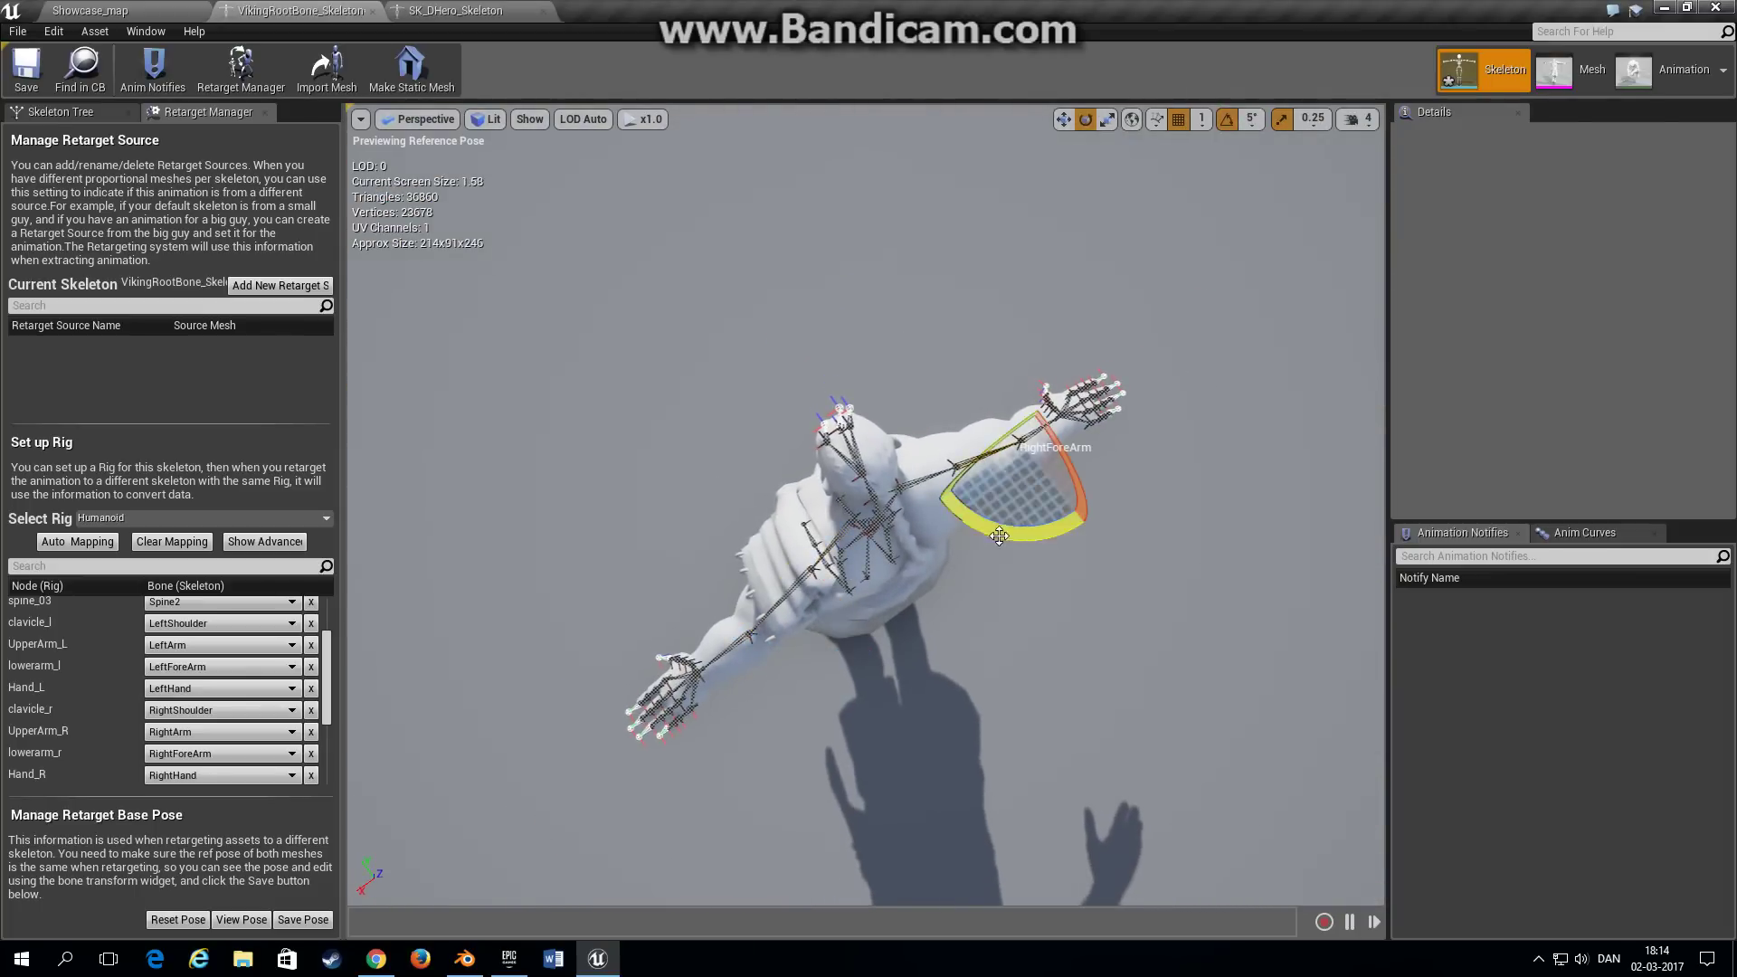
drag(1046, 451, 908, 572)
drag(1011, 527, 377, 741)
click(764, 617)
Step: Save this as the retarget base pose and toggle View Pose to check it
click(185, 921)
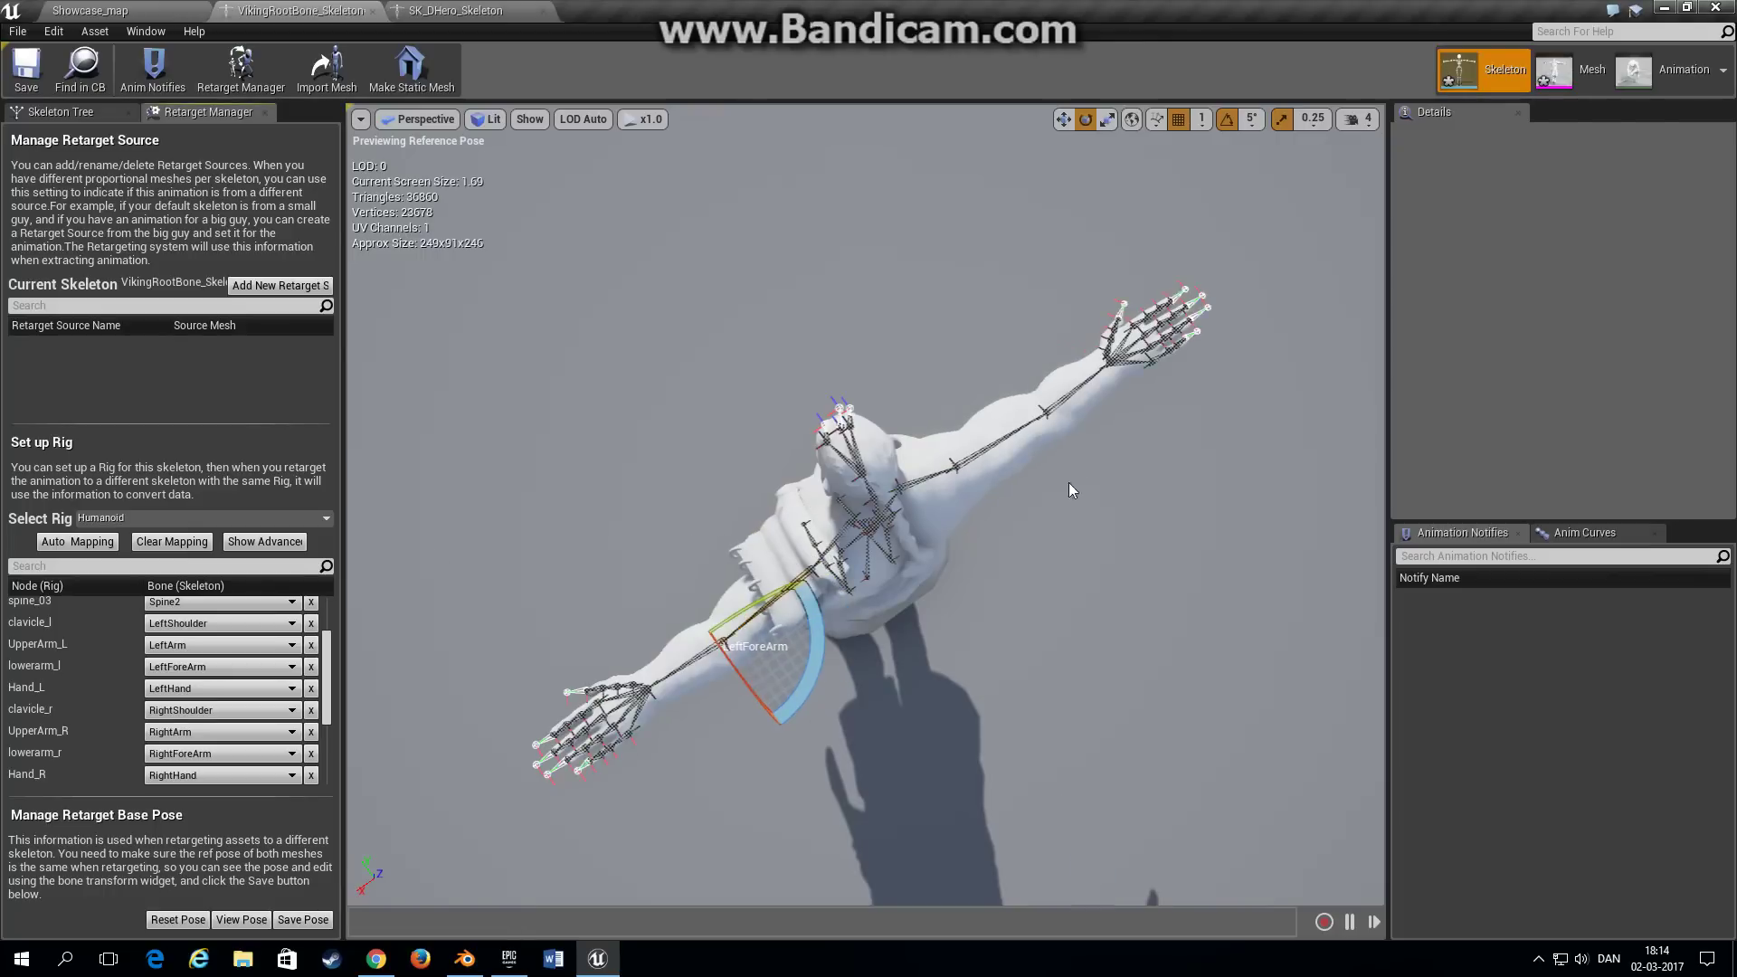
click(241, 921)
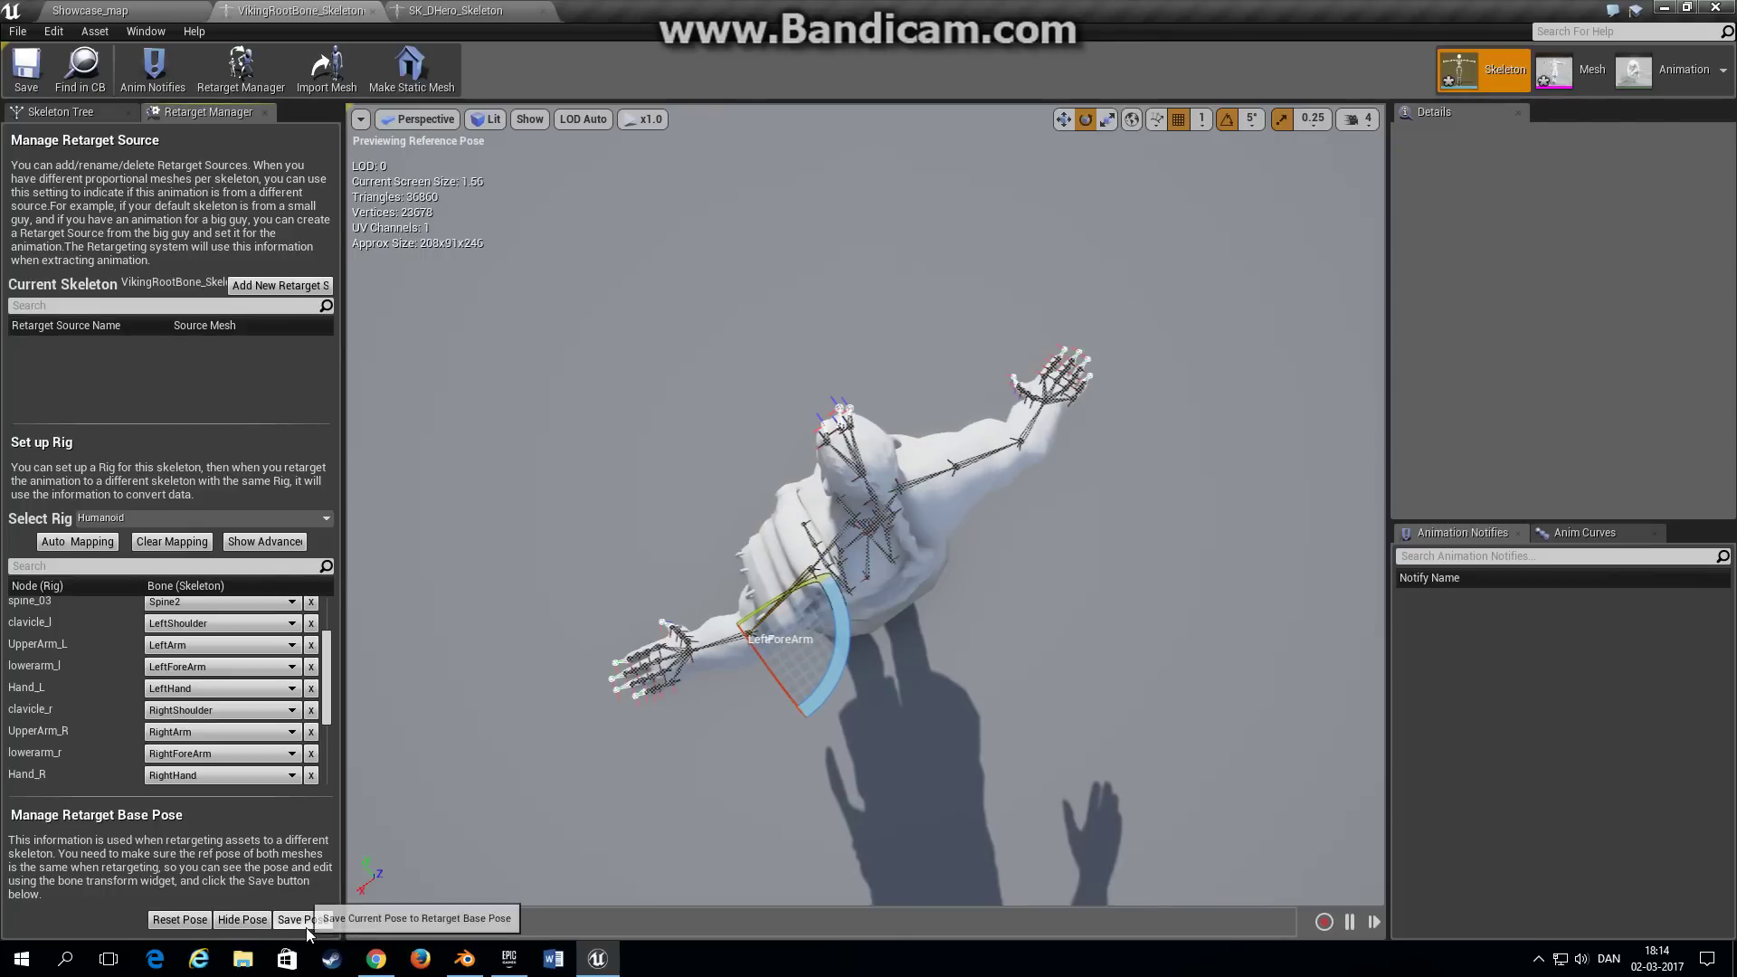
click(264, 921)
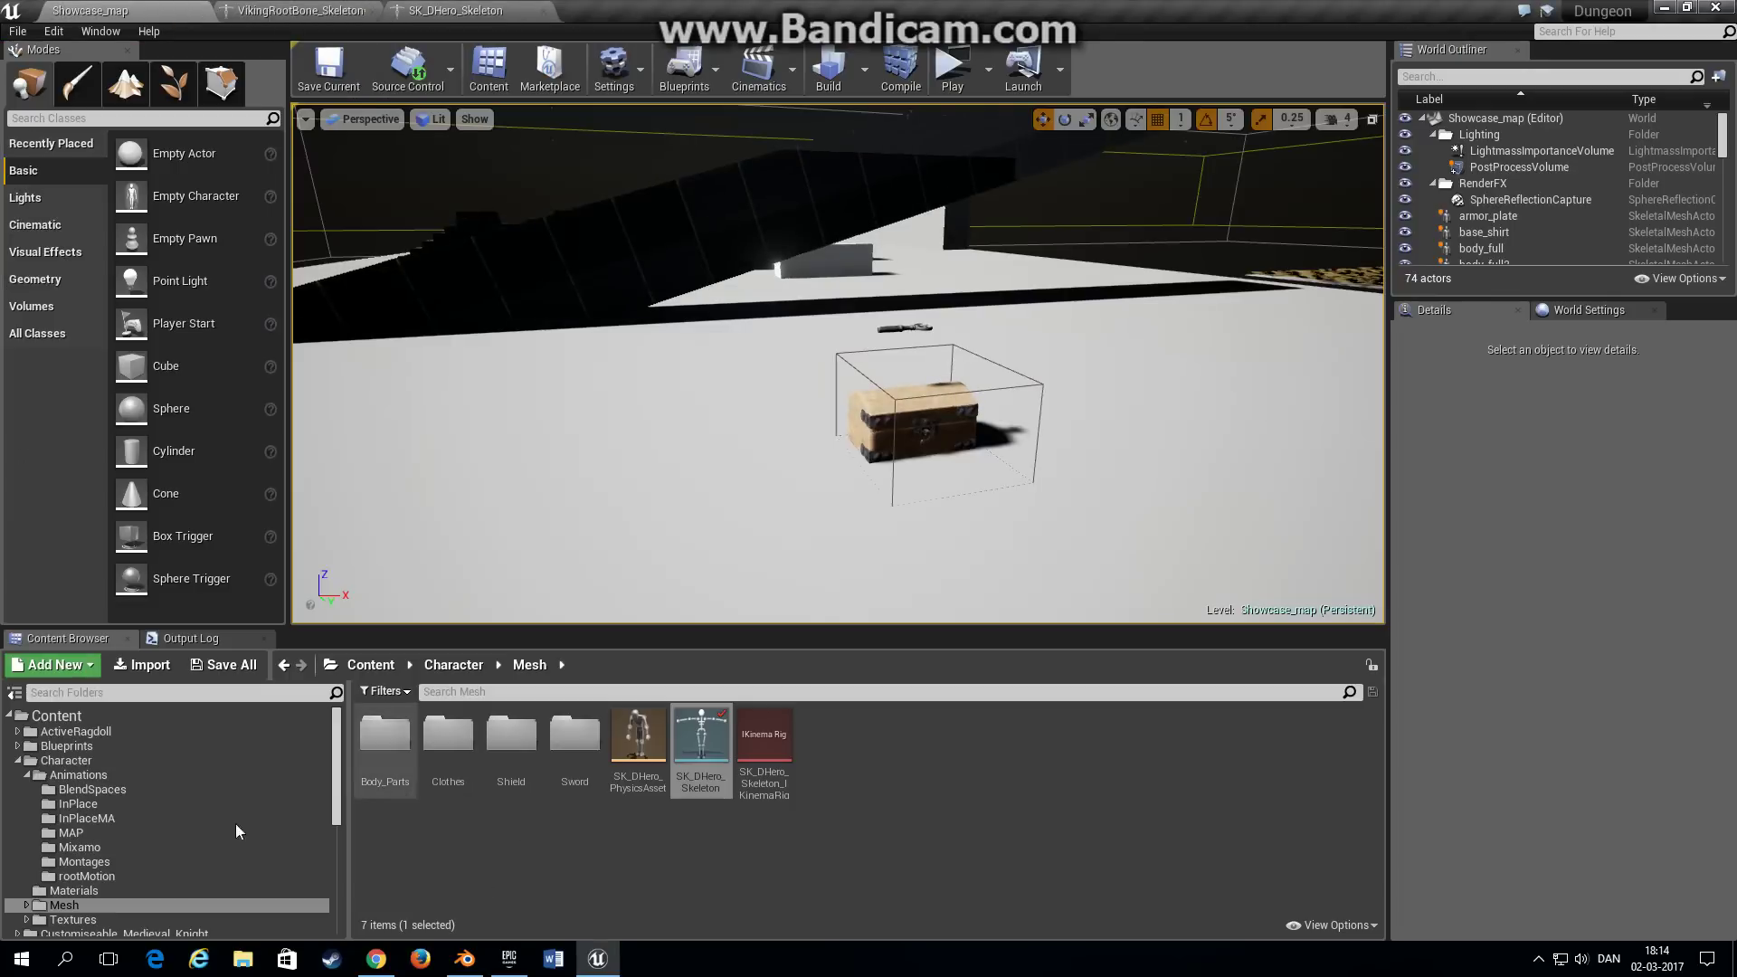
Step: Duplicate and retarget standing_melee_run_jump_attack_root onto SK_DHero_Skeleton
scroll(79, 877, down, 5)
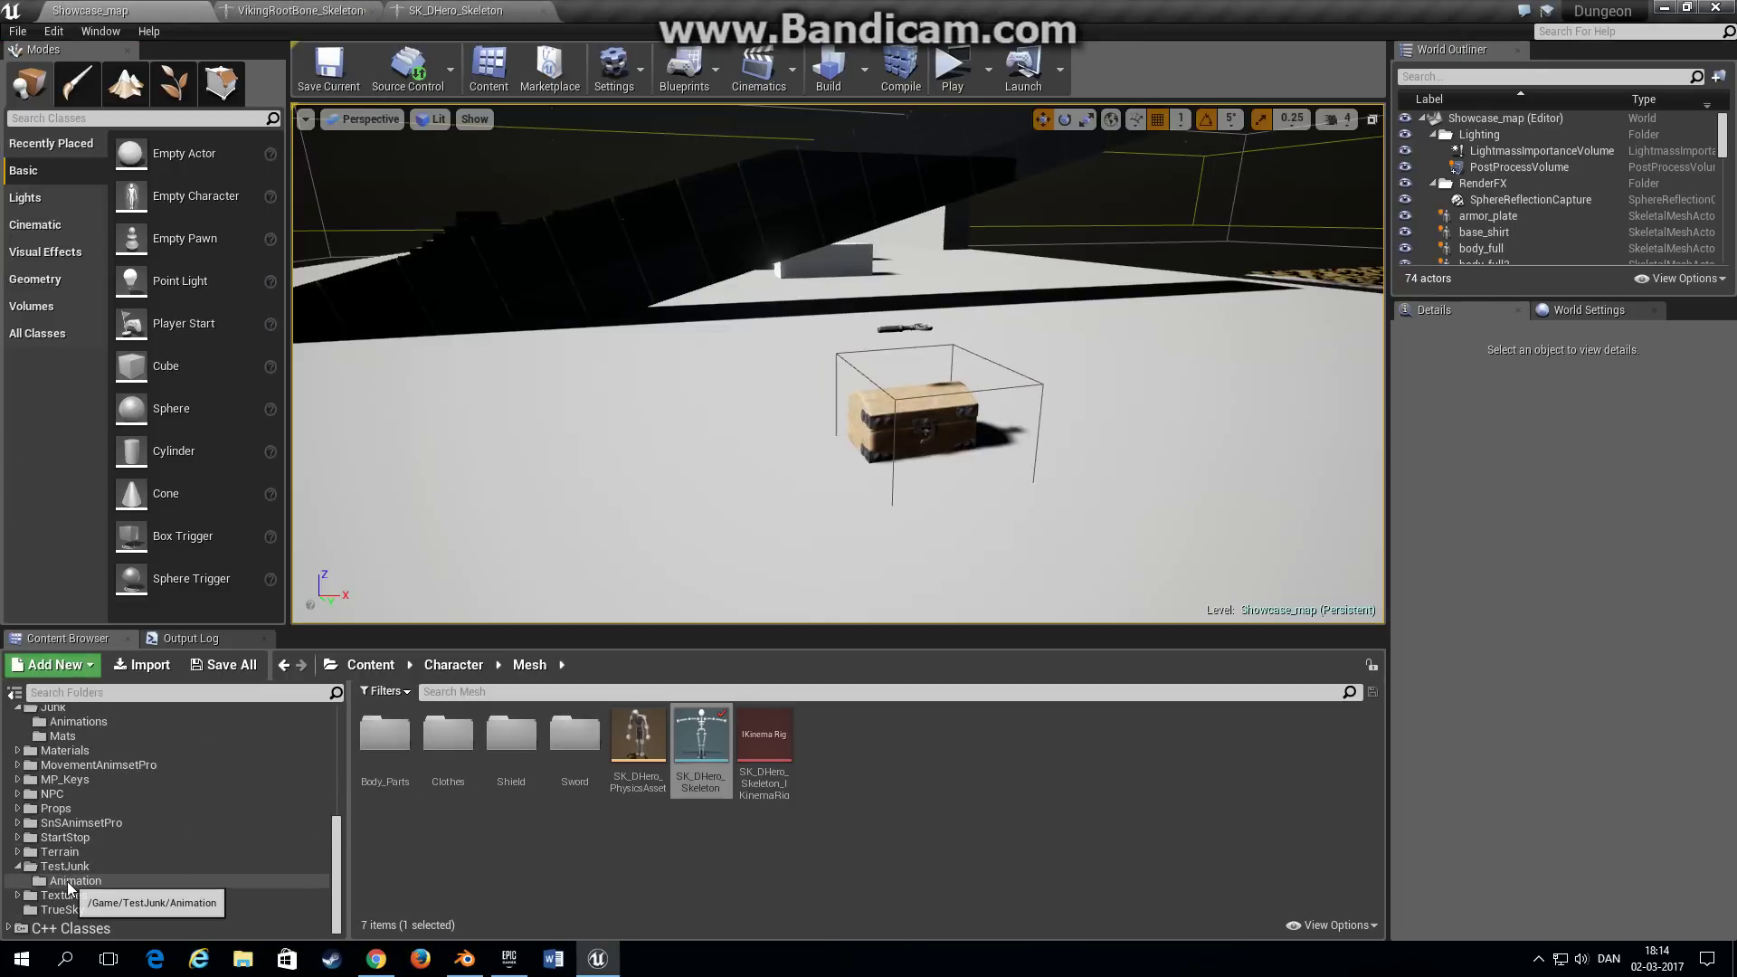
click(74, 881)
right_click(384, 751)
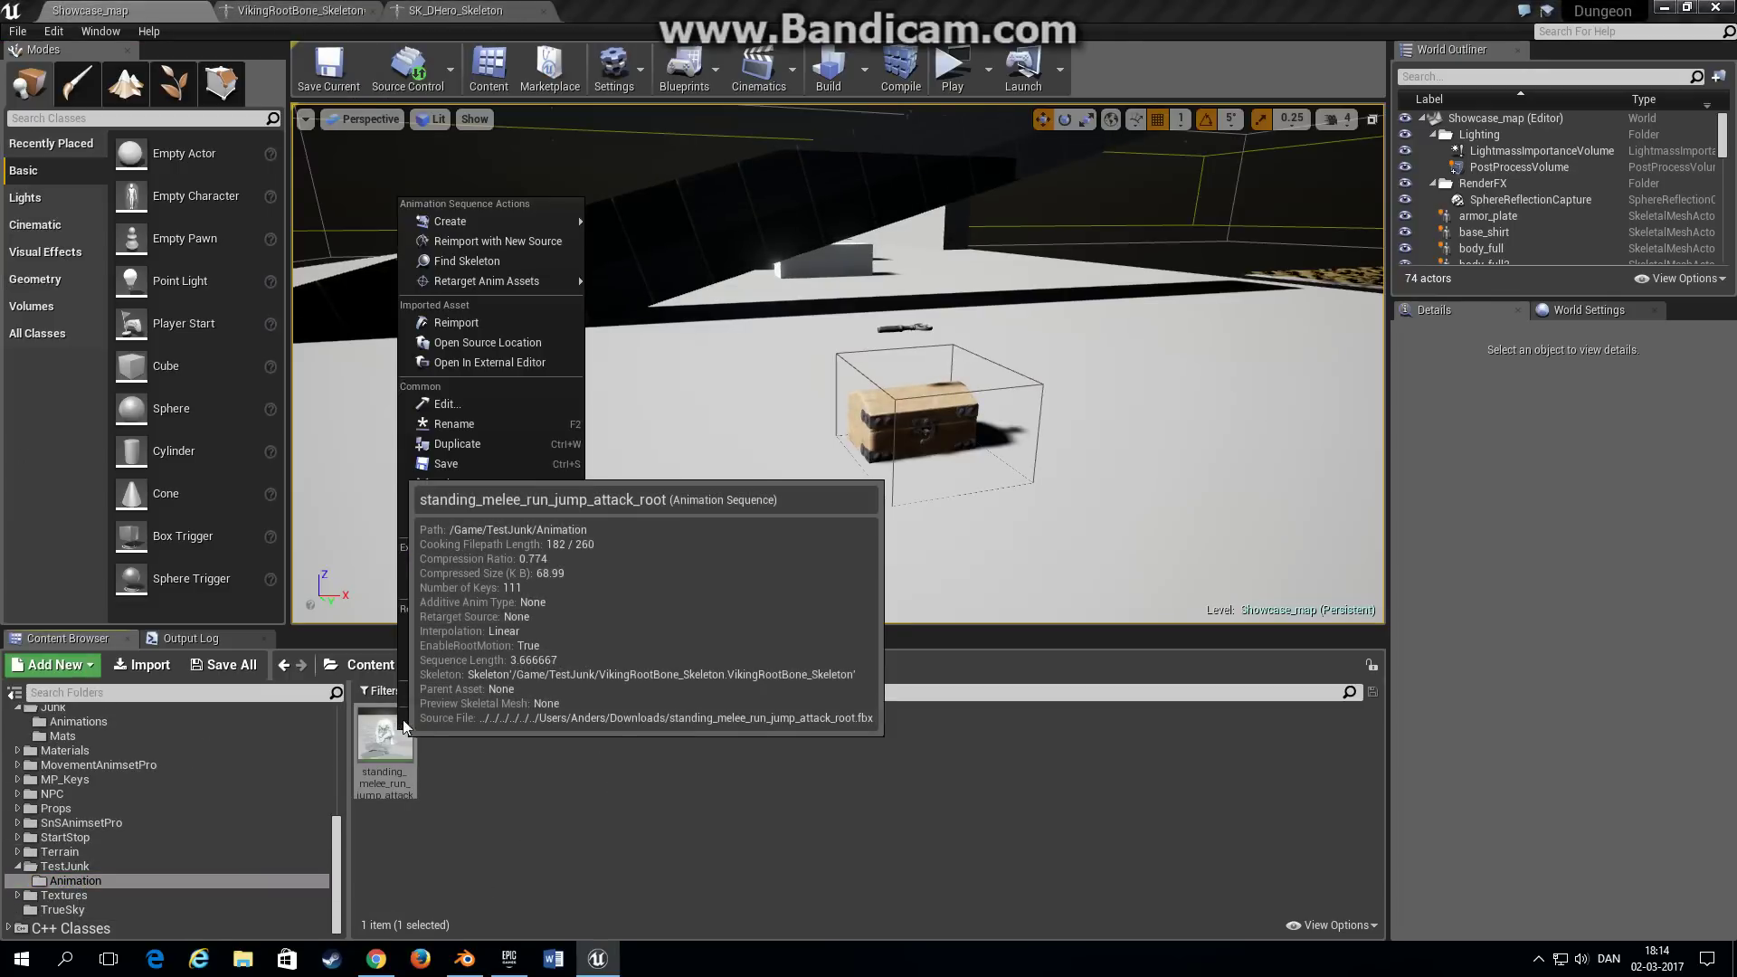
mouse_move(475, 282)
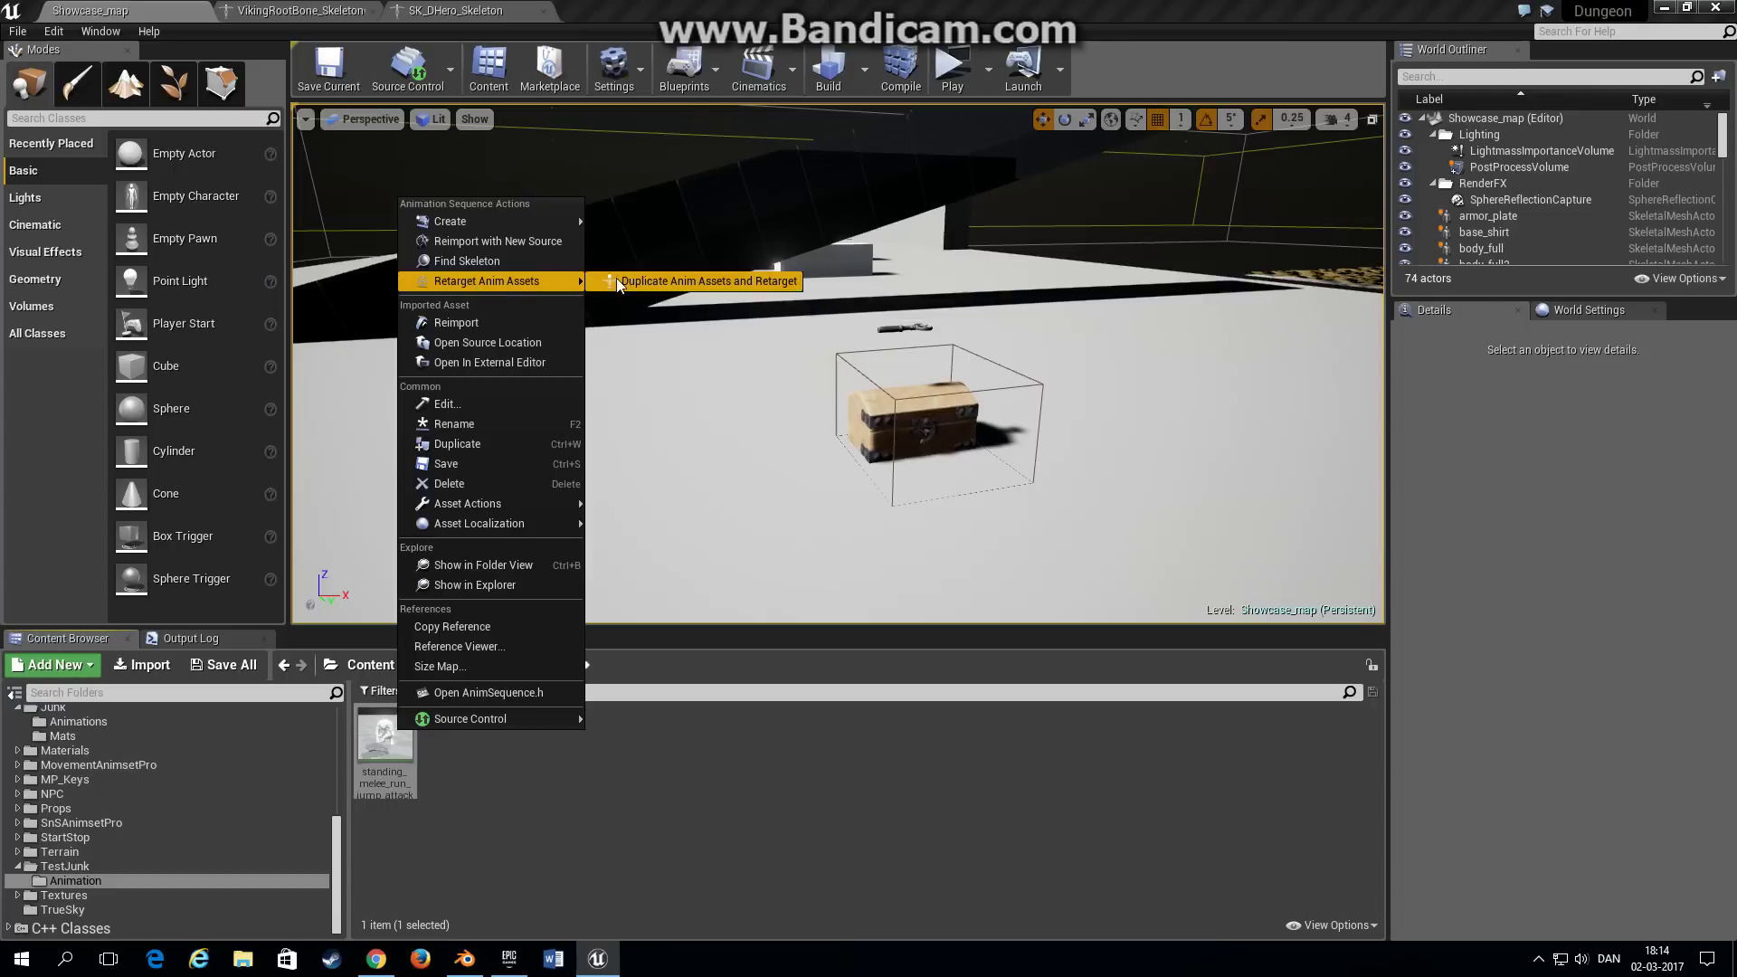
click(678, 282)
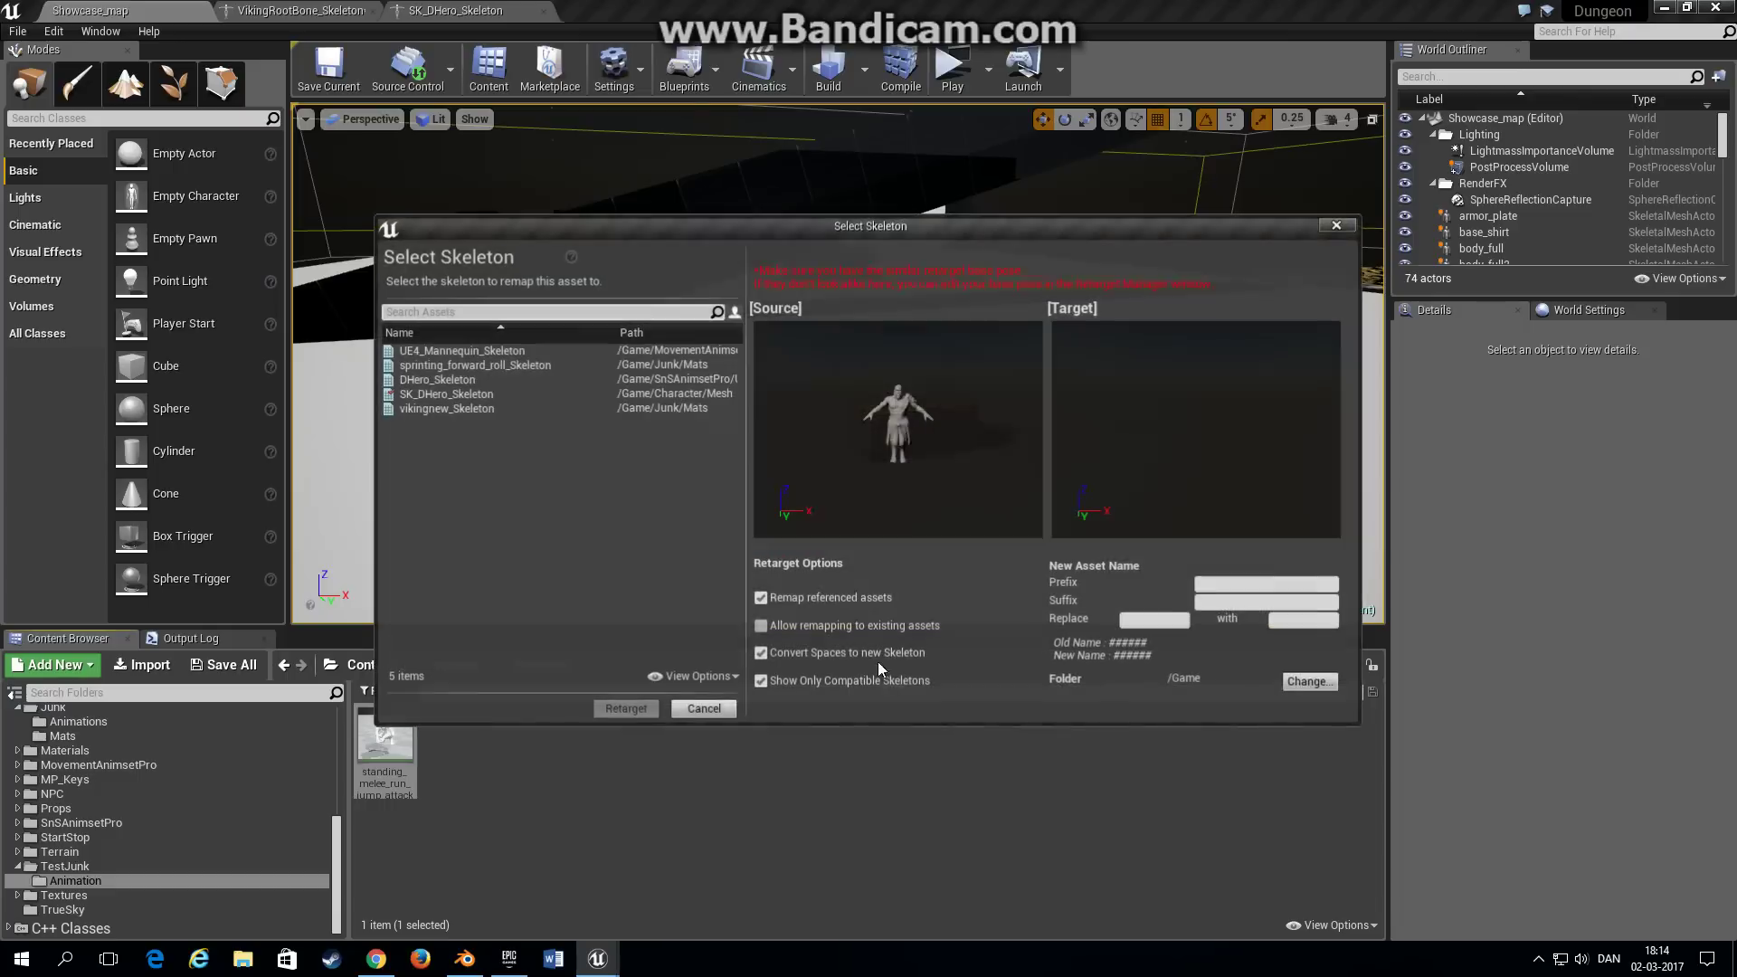
click(435, 395)
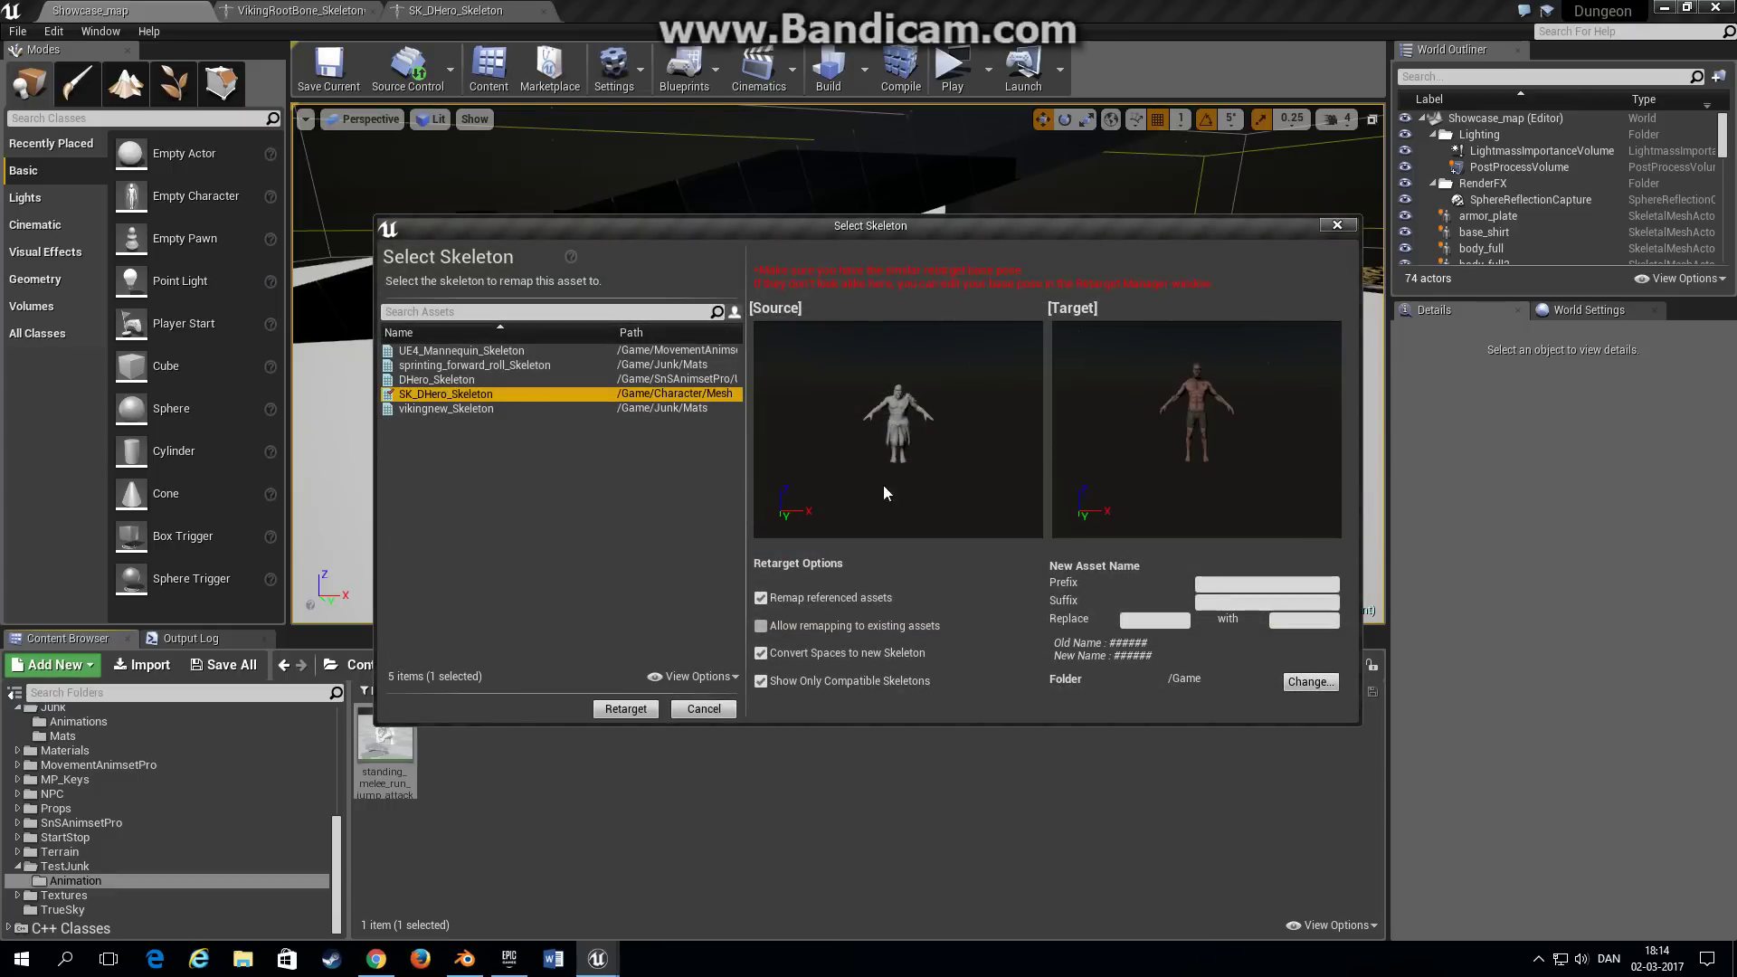
Step: Set the copy's destination folder to TestJunk/Animation and run the retarget
click(1296, 686)
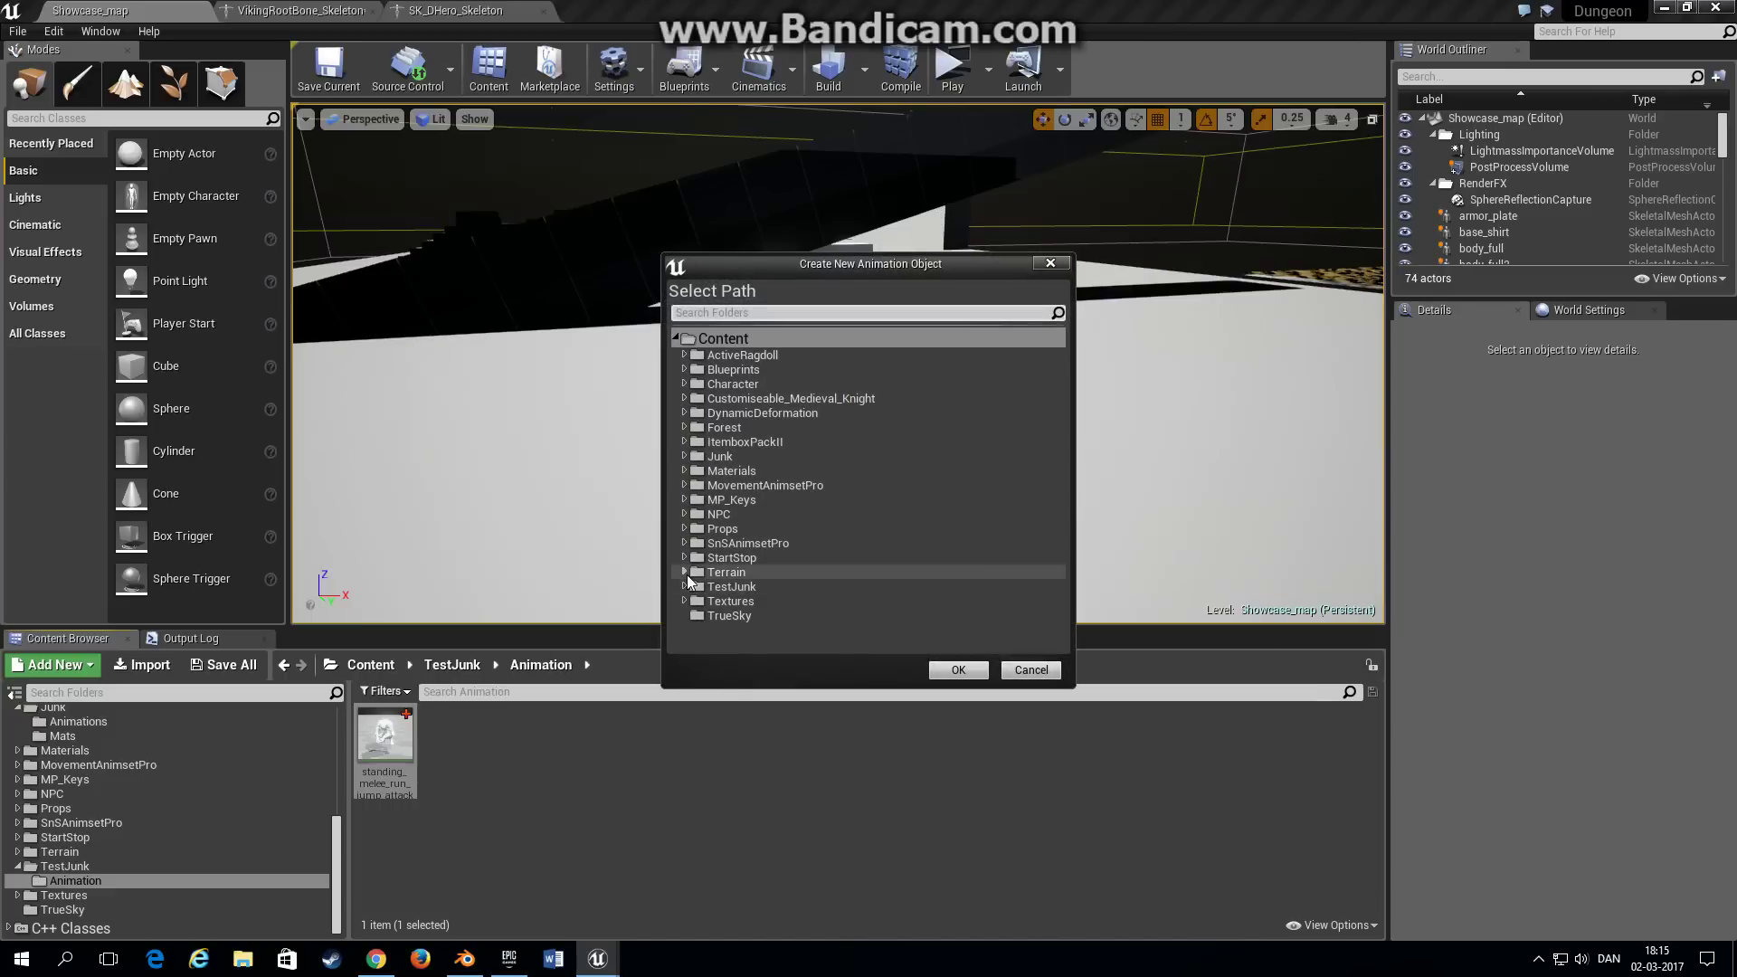
click(1018, 671)
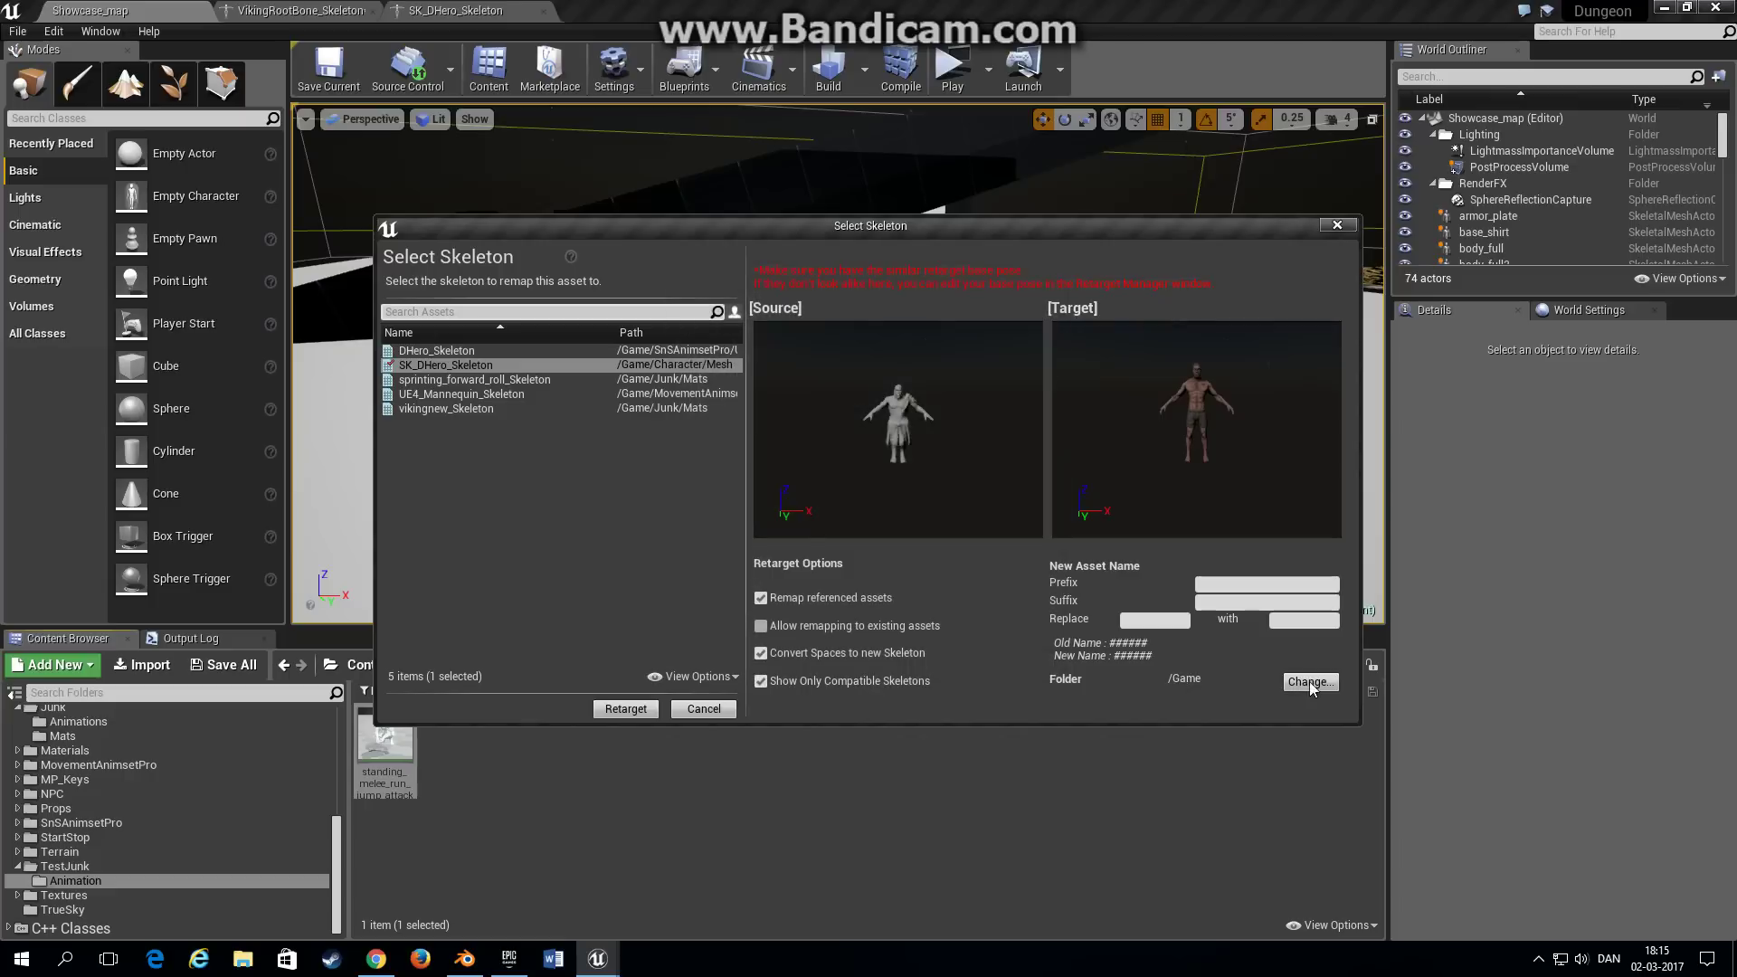
click(1301, 686)
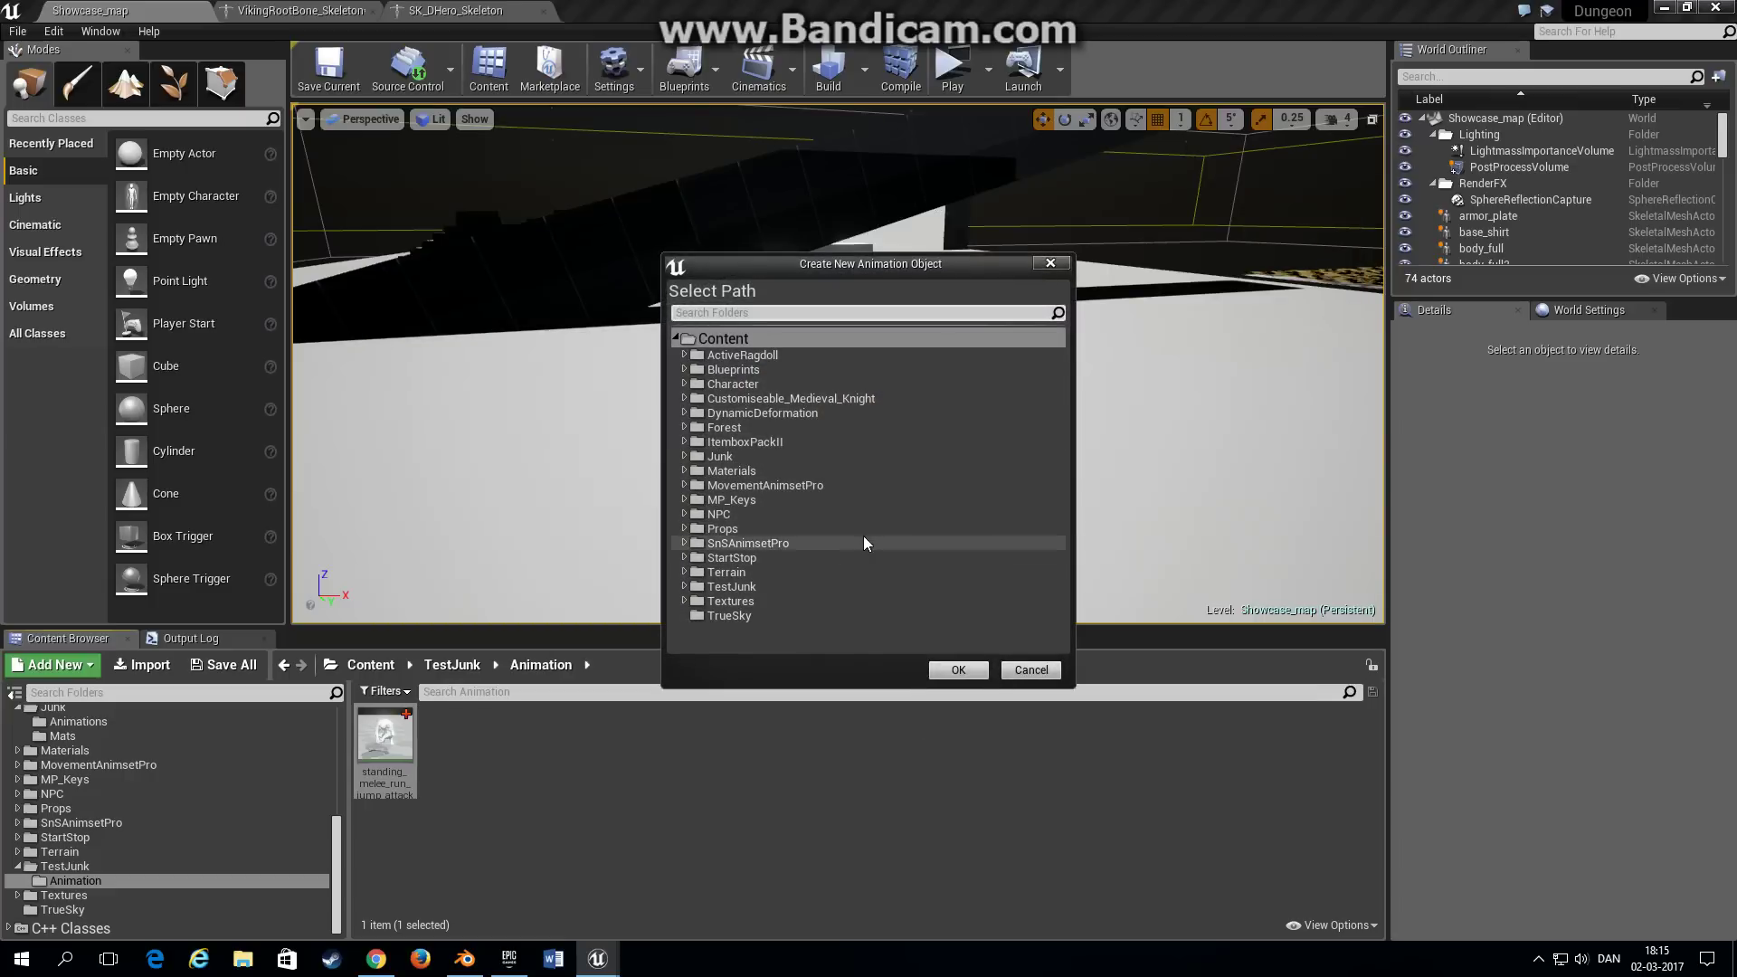
click(685, 585)
click(744, 601)
click(958, 670)
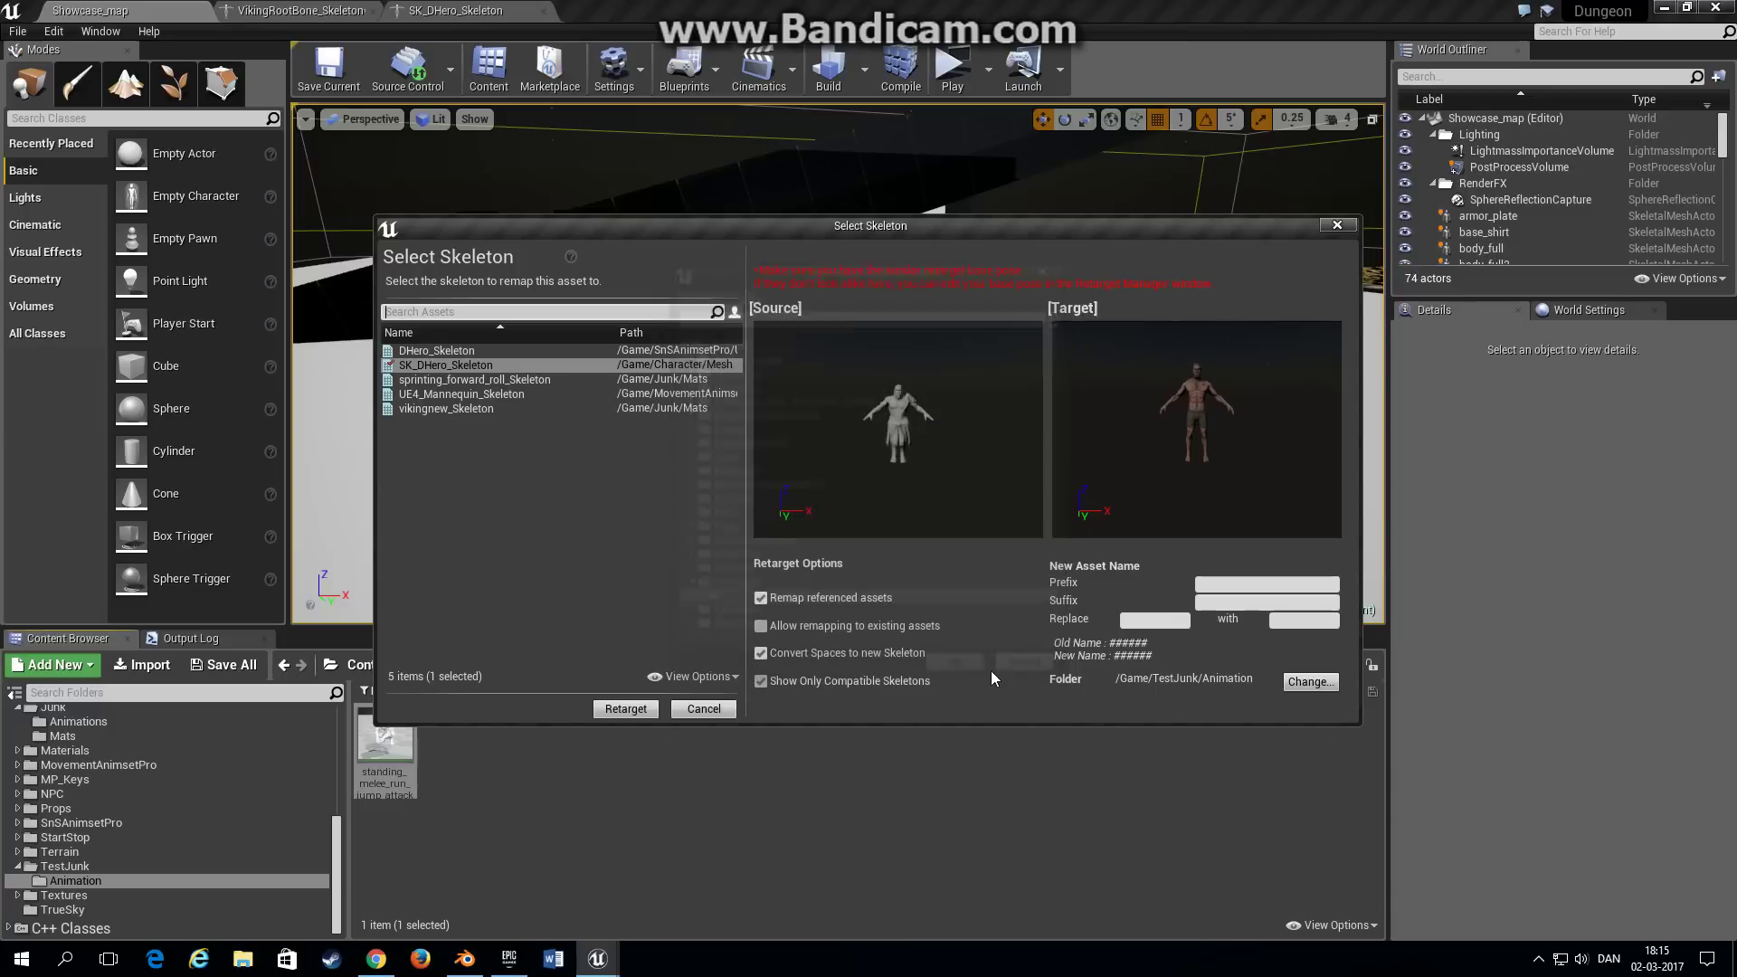
click(625, 709)
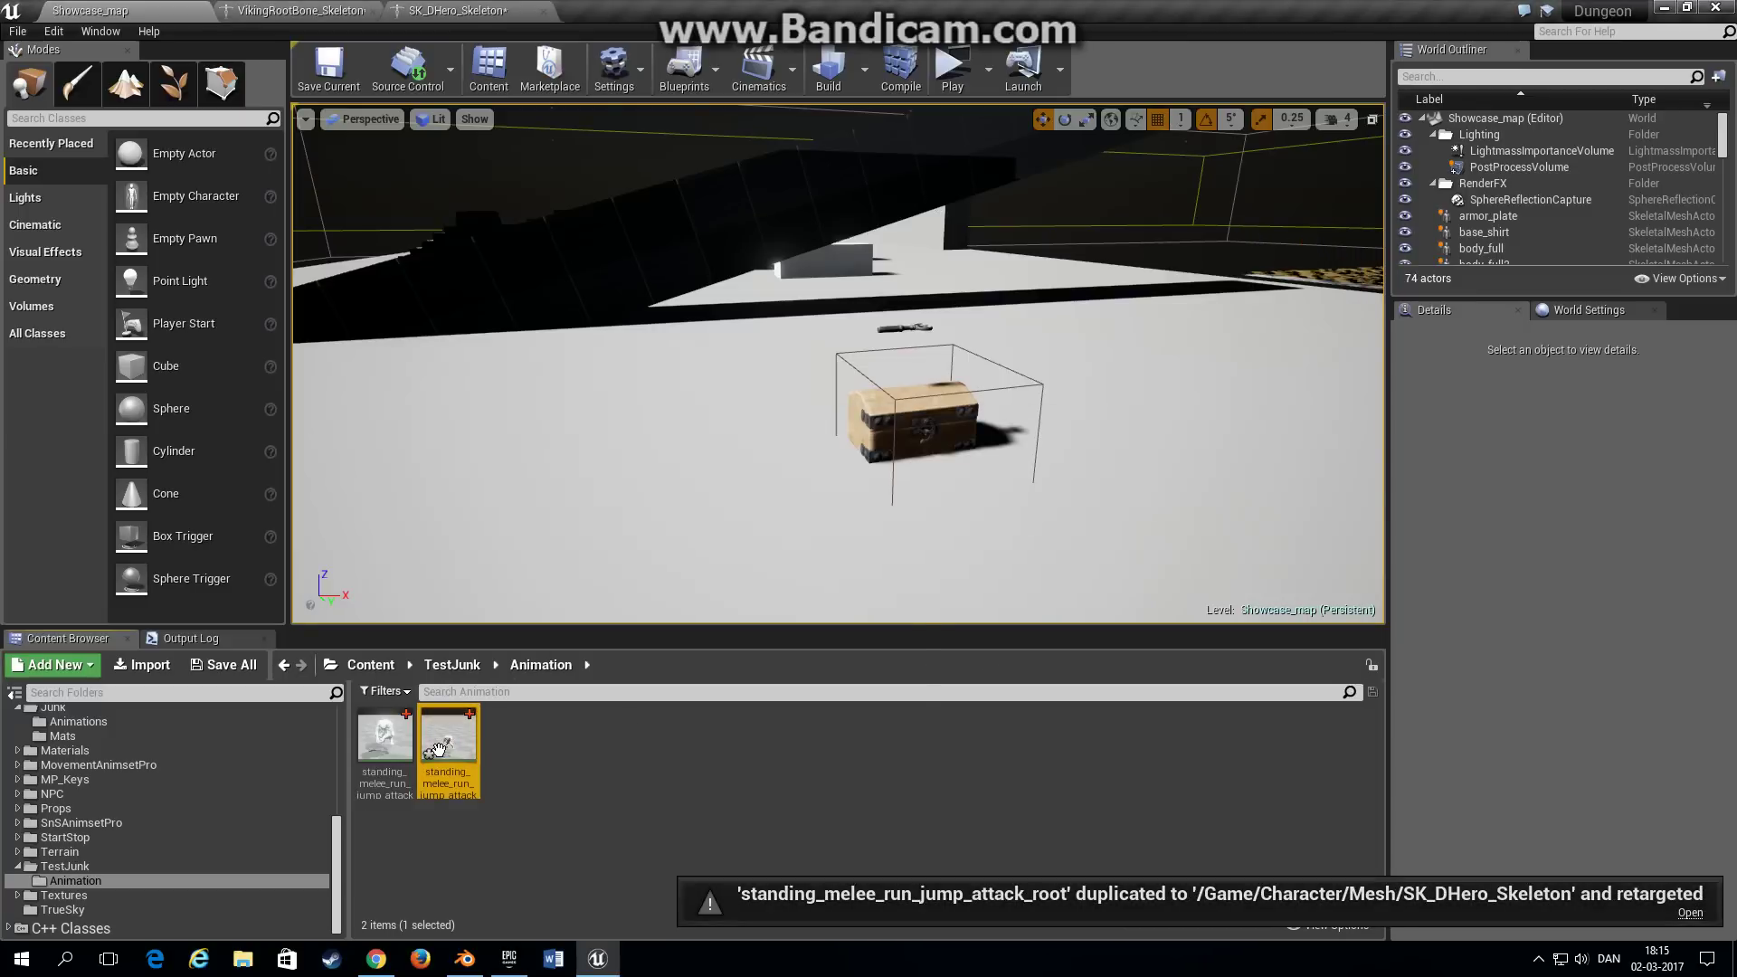
Step: Open standing_melee_run_jump_attack_root2 and toggle EnableRootMotion off and back on to compare
double_click(438, 750)
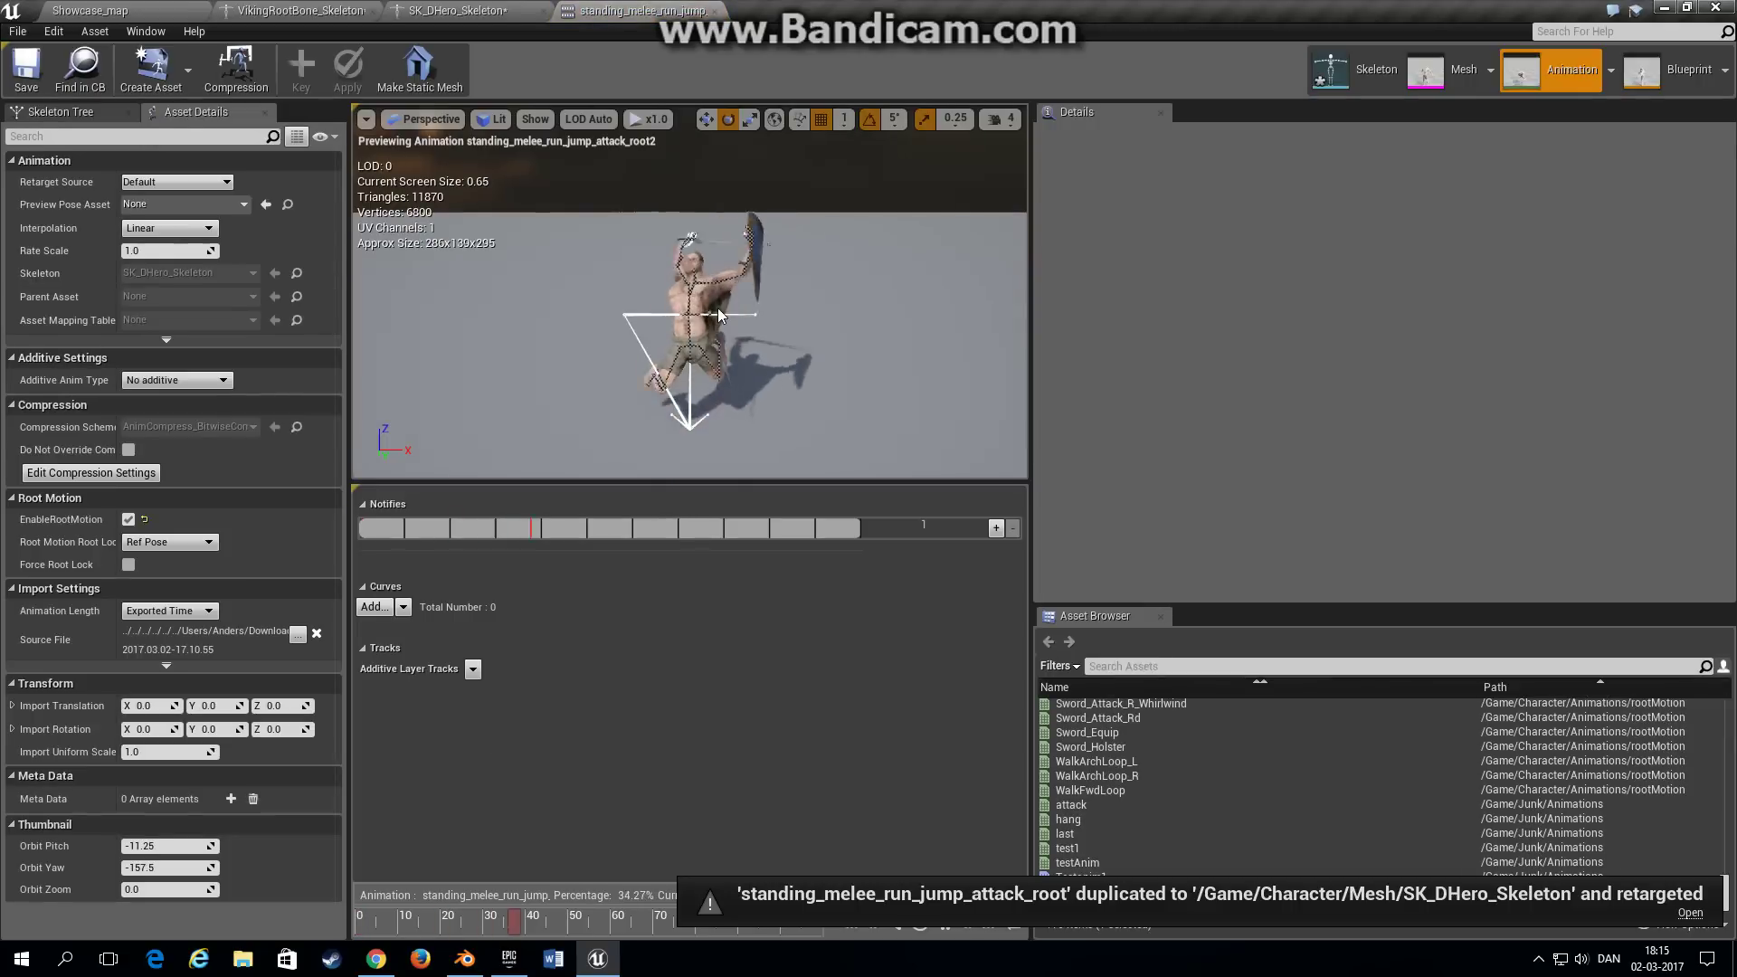
click(129, 519)
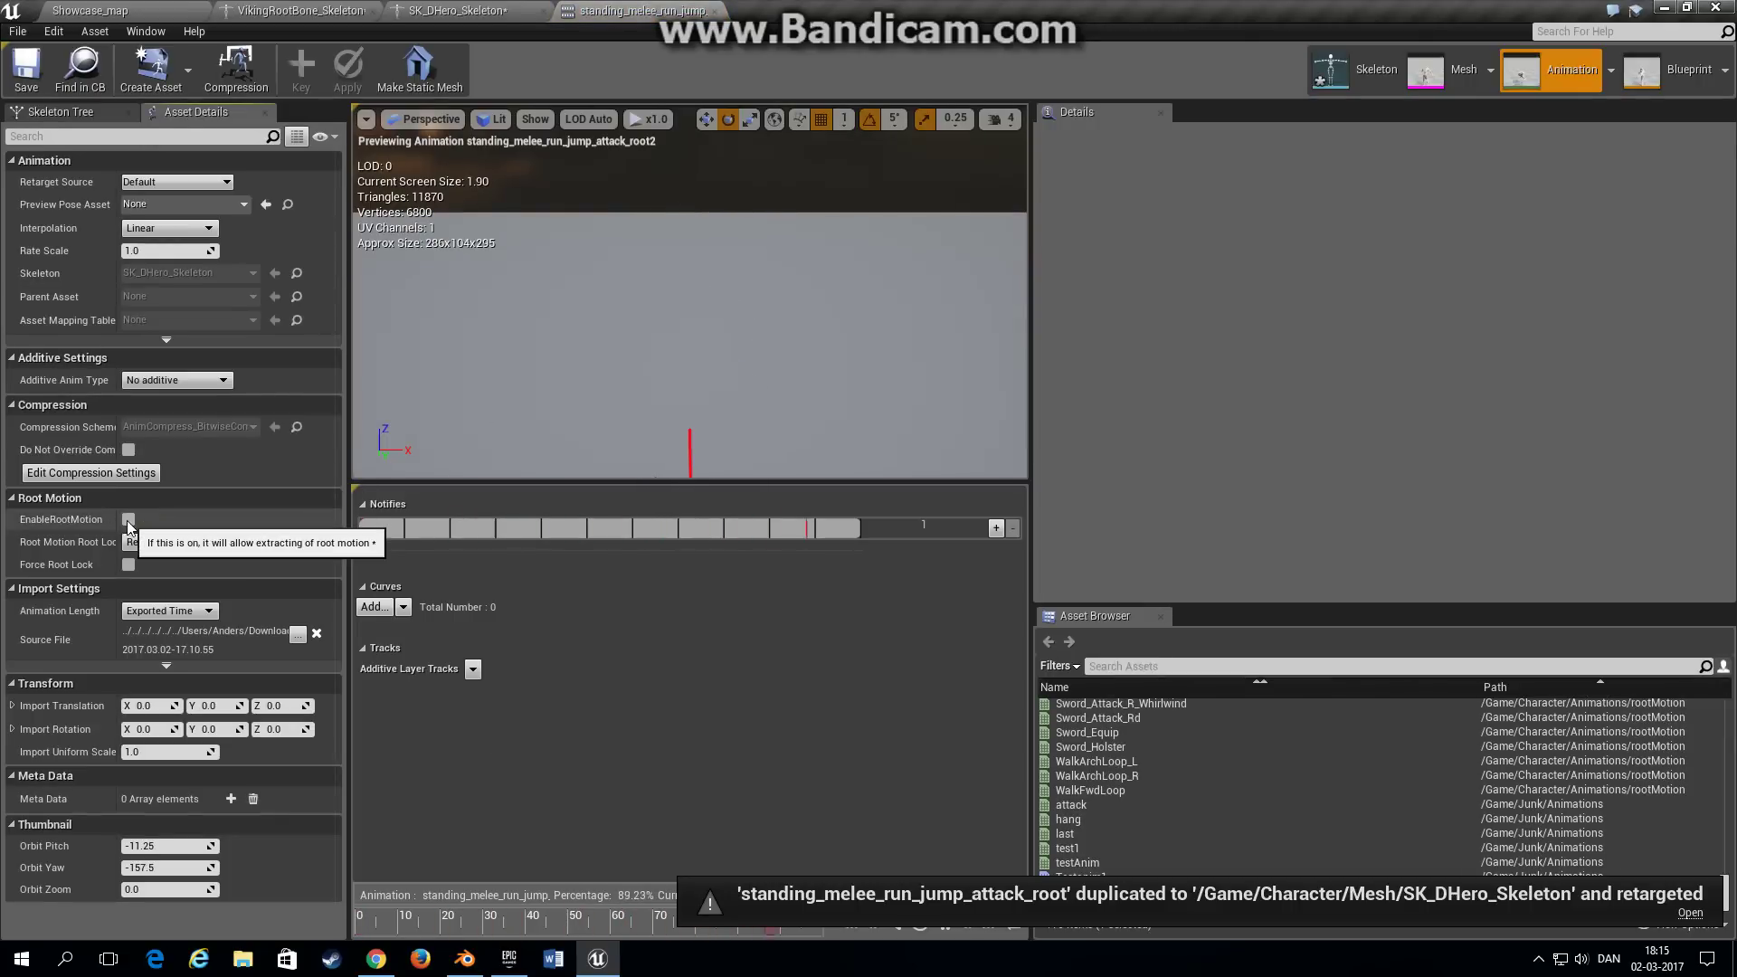
click(129, 520)
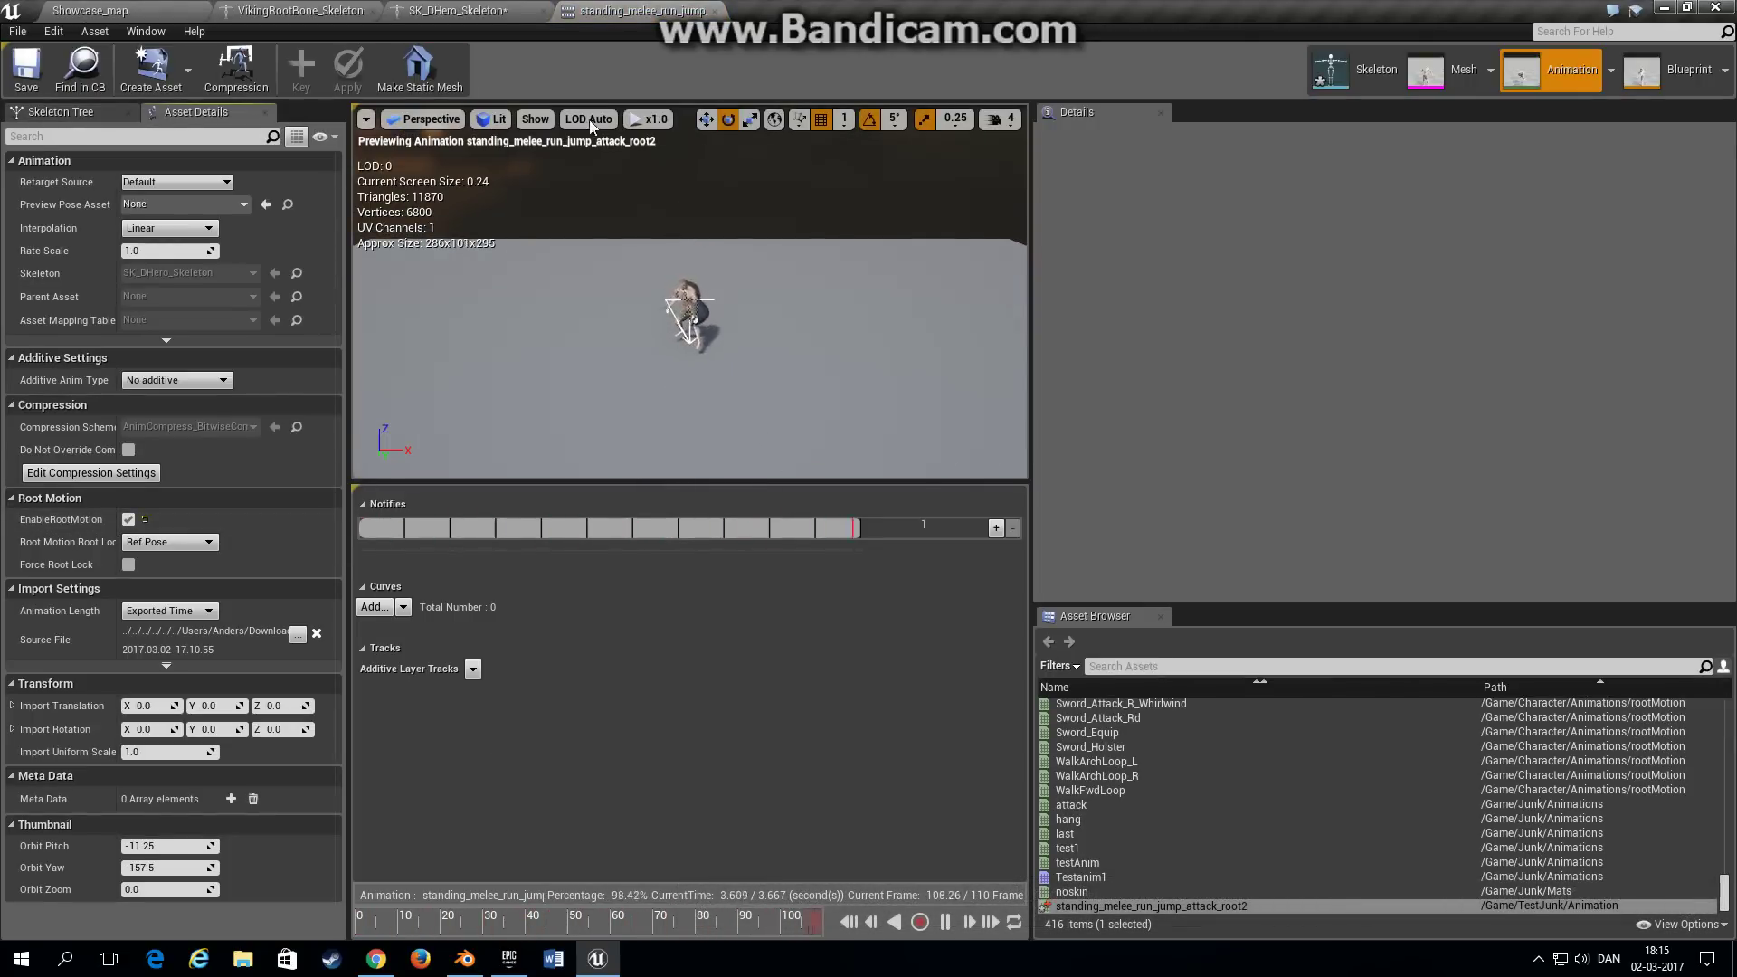